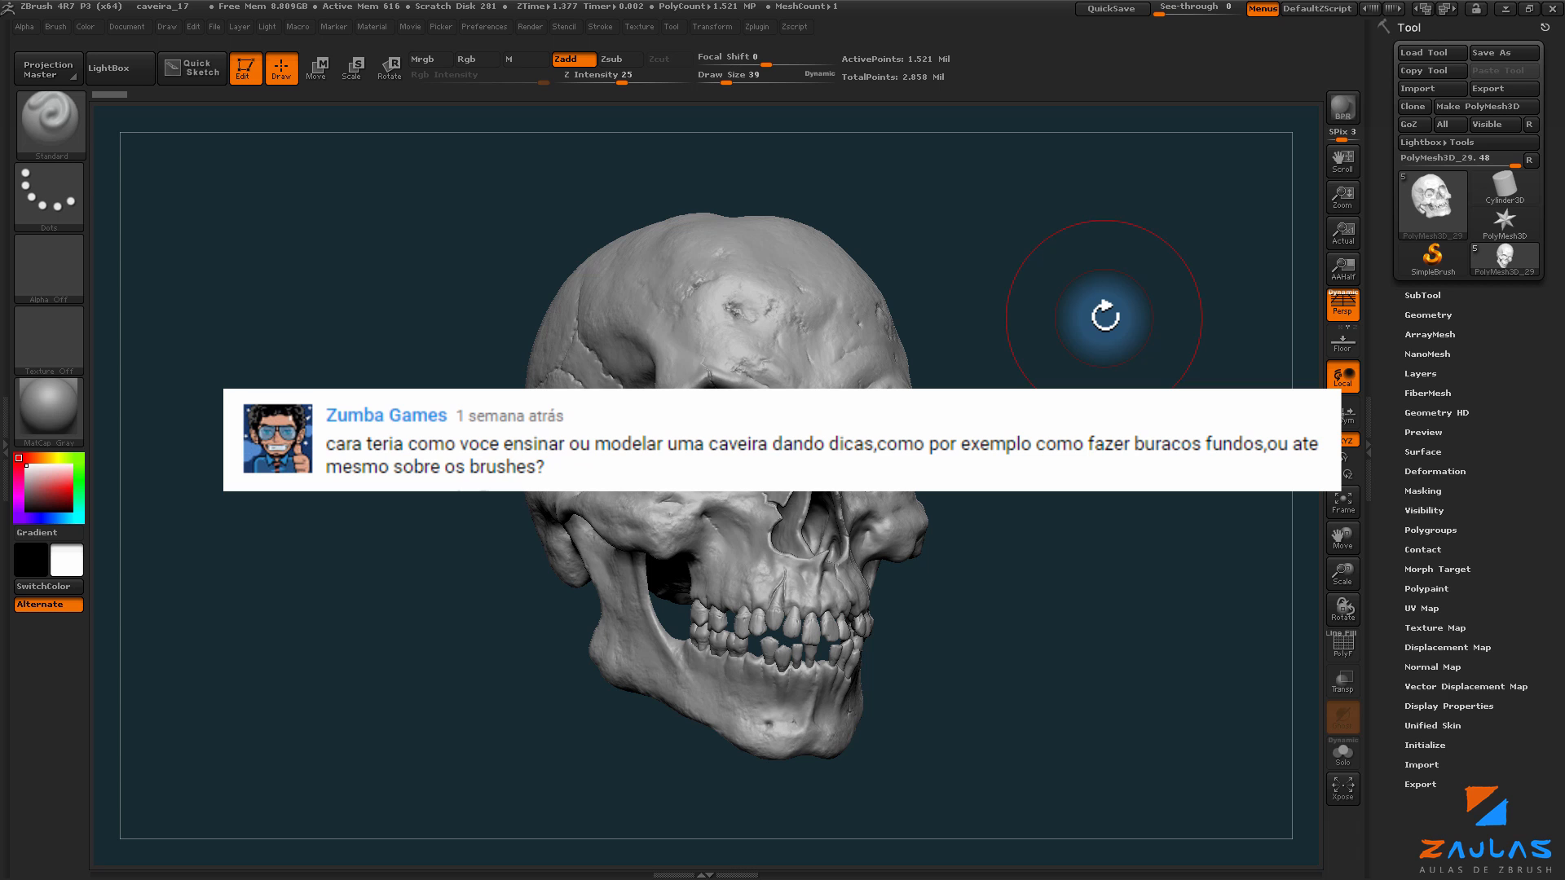
drag(1106, 317, 1078, 312)
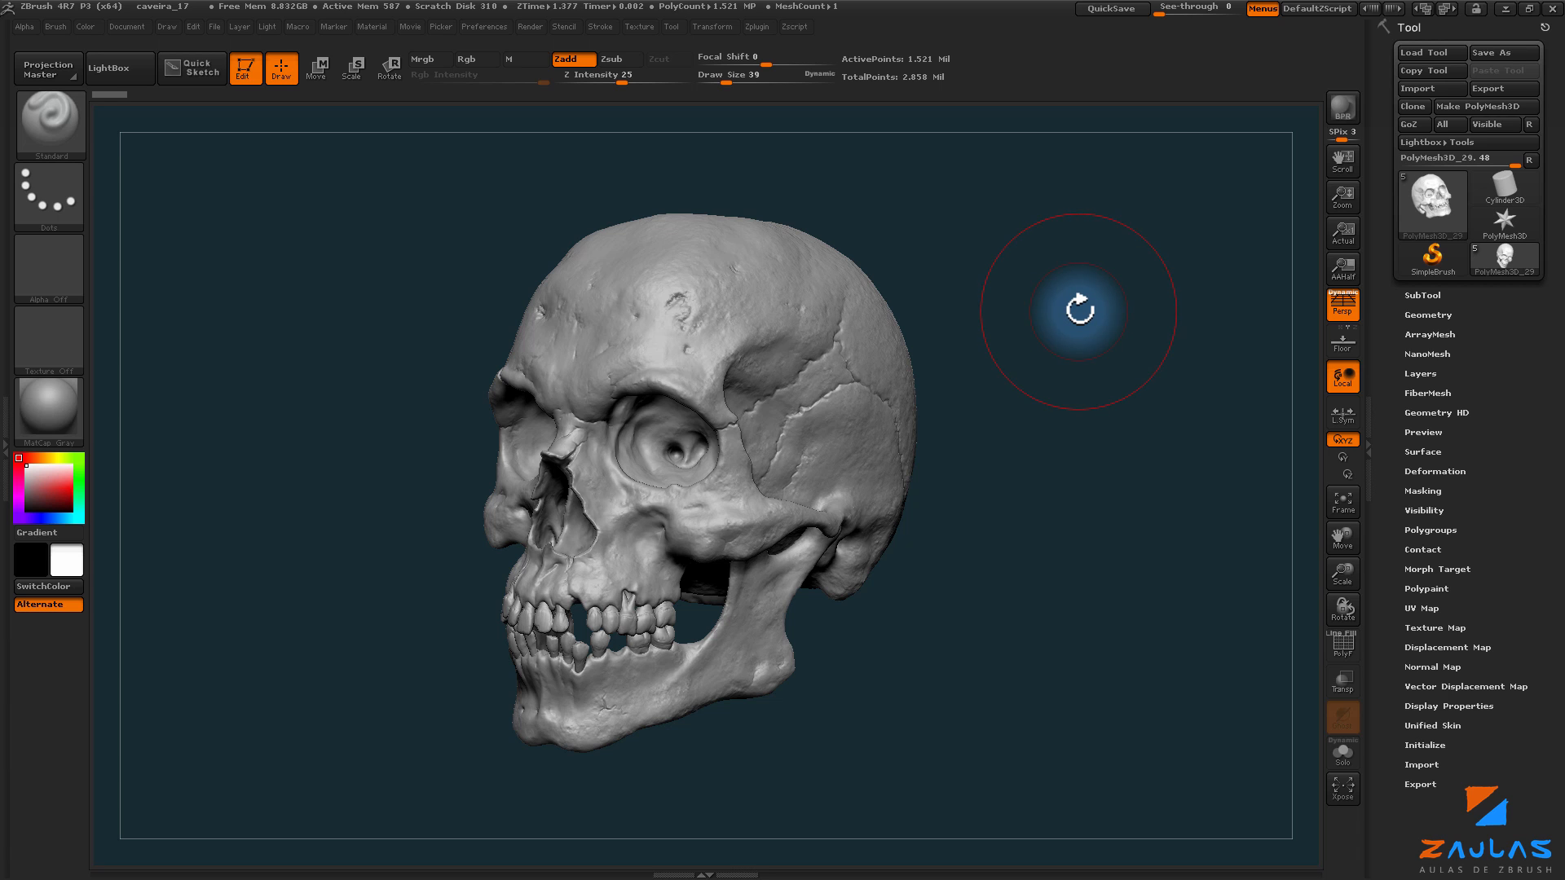
drag(1080, 311, 1110, 373)
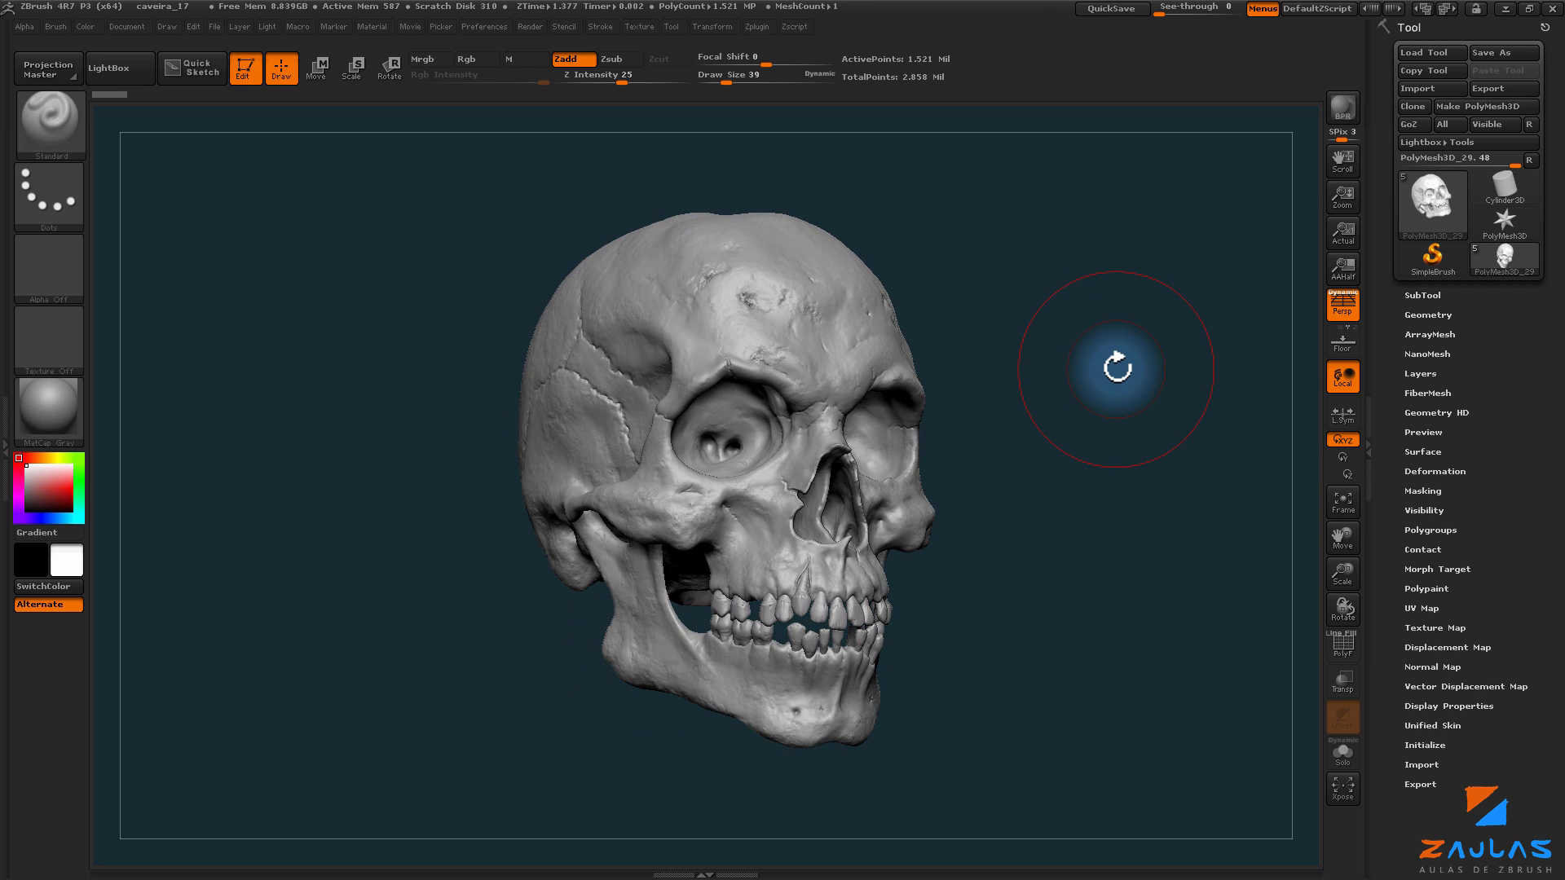
drag(1107, 364, 1114, 361)
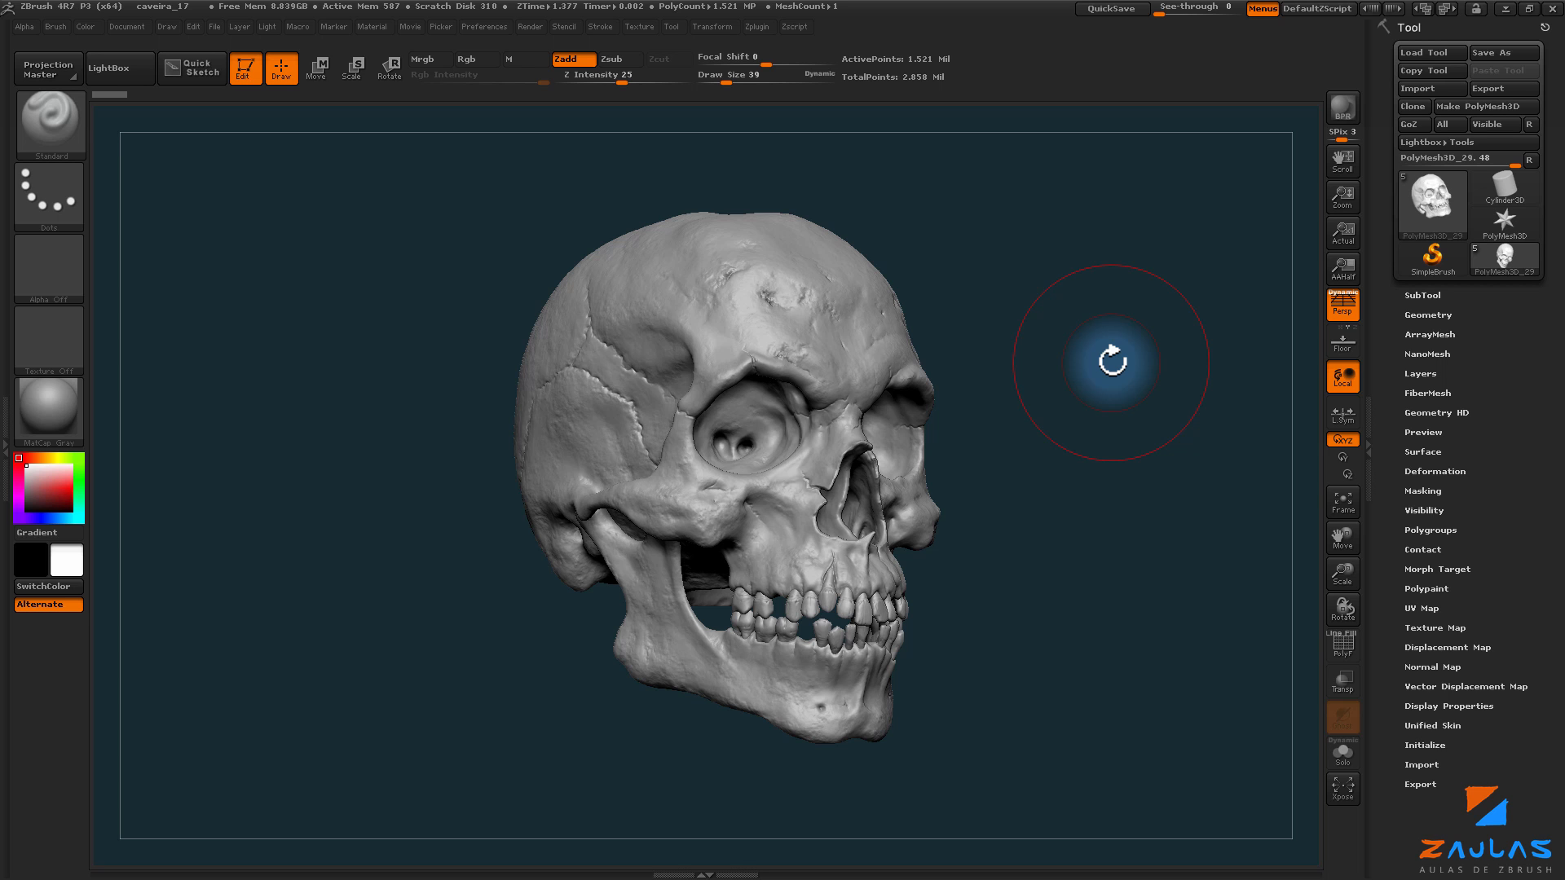
drag(1142, 352, 1077, 357)
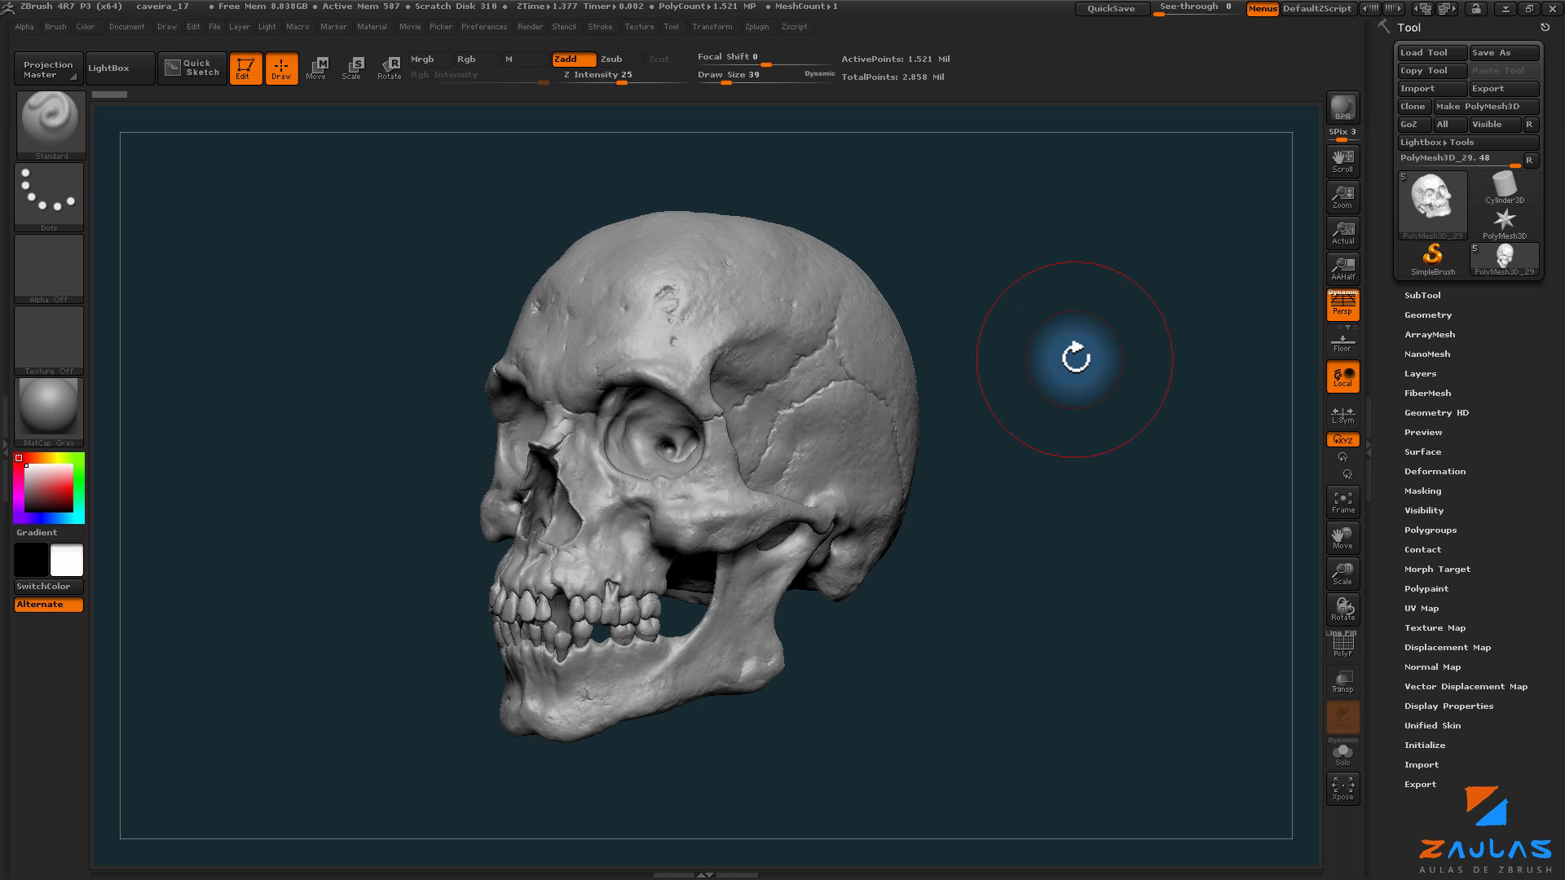
drag(1076, 356, 1093, 322)
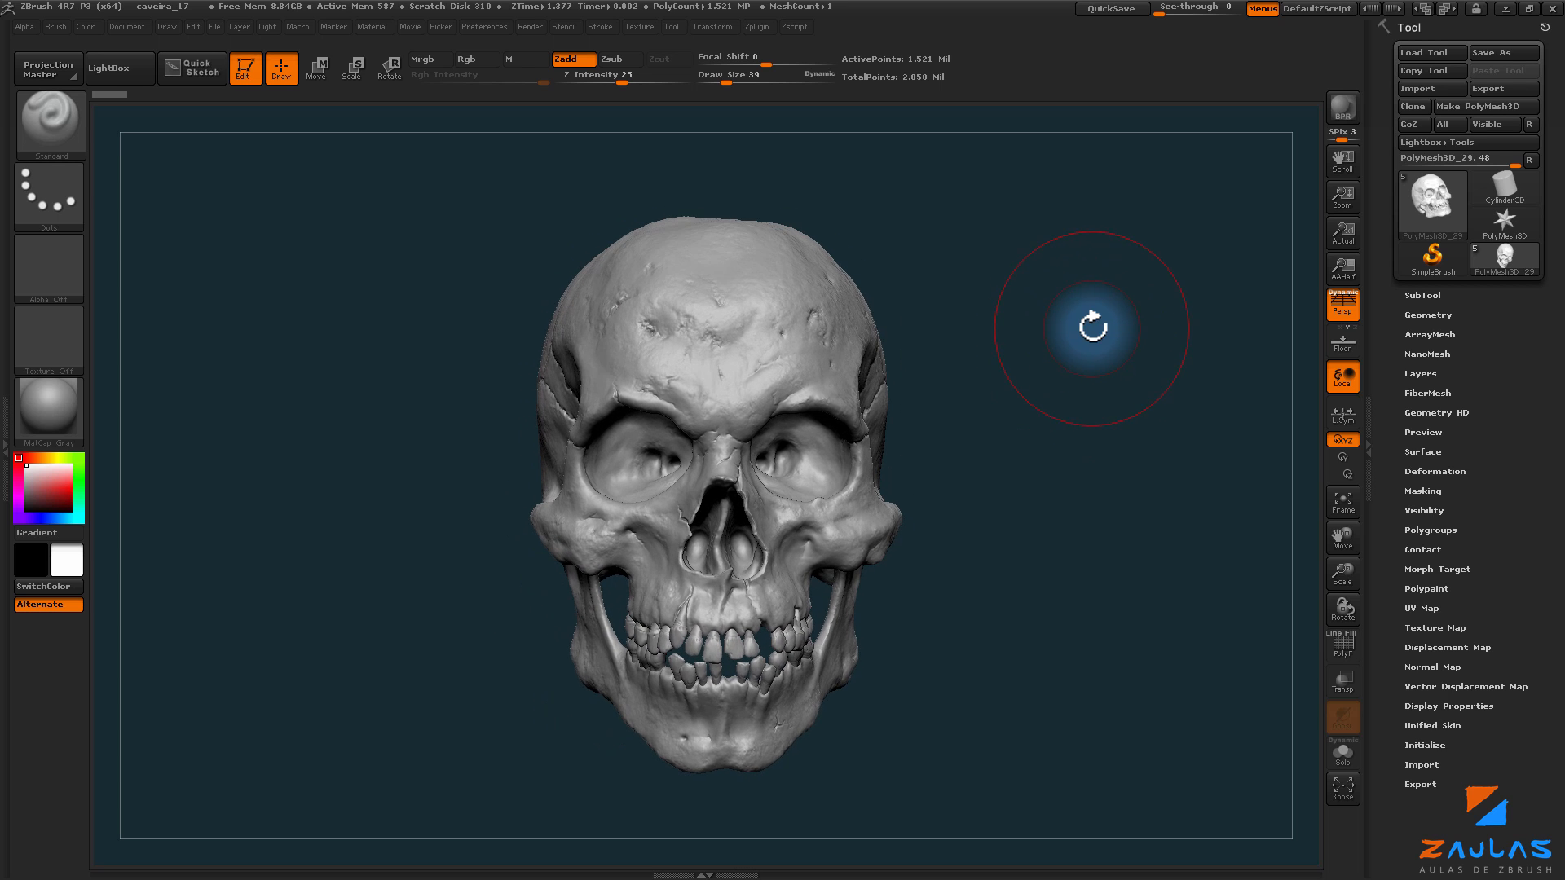
Step: Import all seven skull reference images from the ZExportImport folder as textures
click(639, 27)
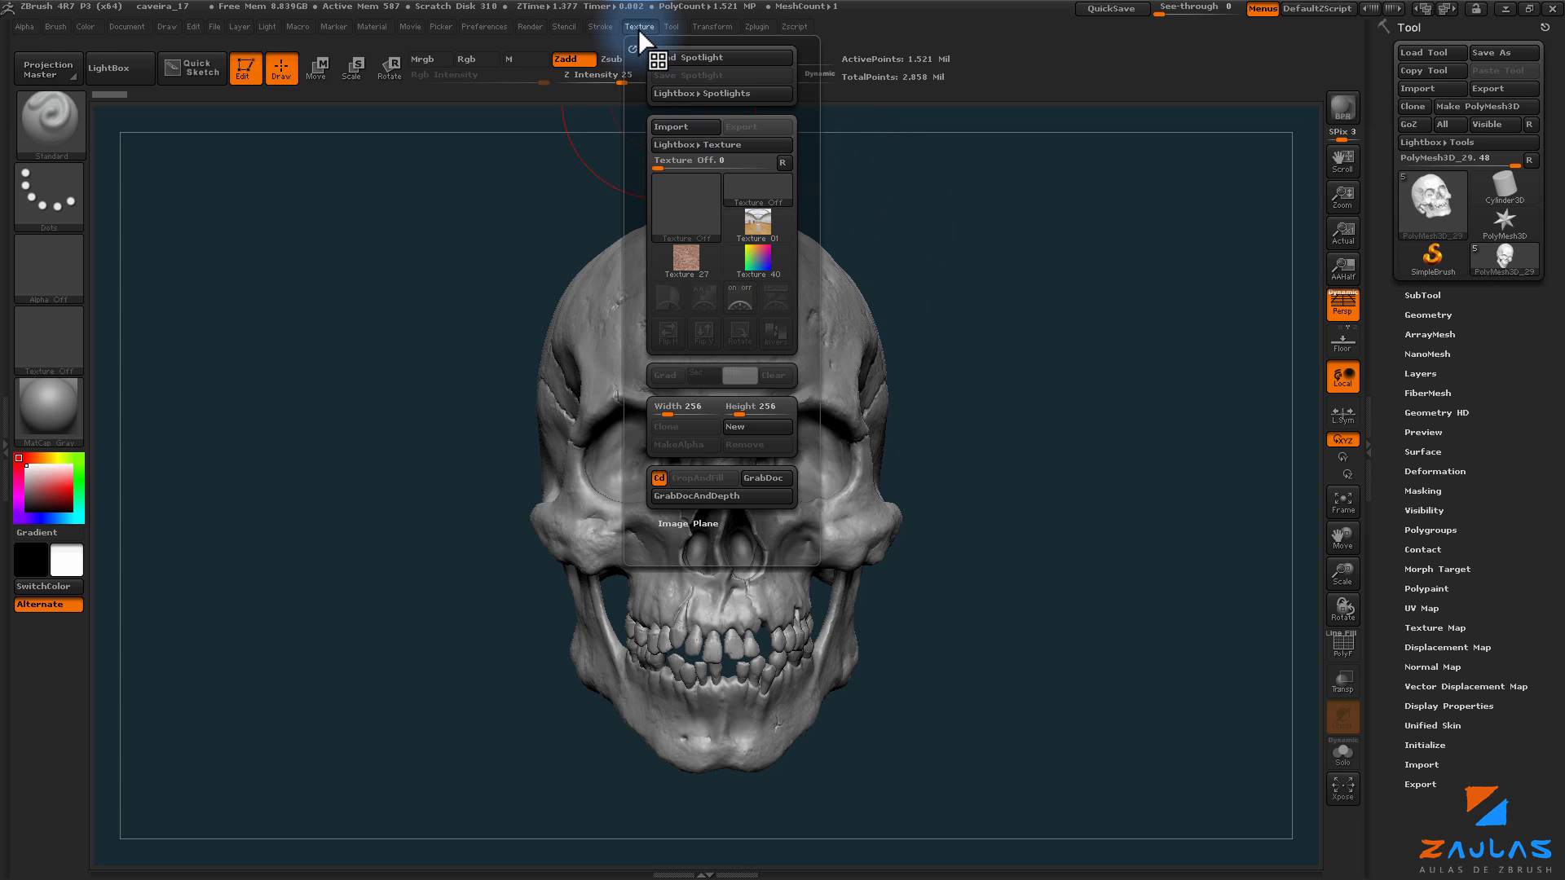
click(672, 126)
shift+click(705, 170)
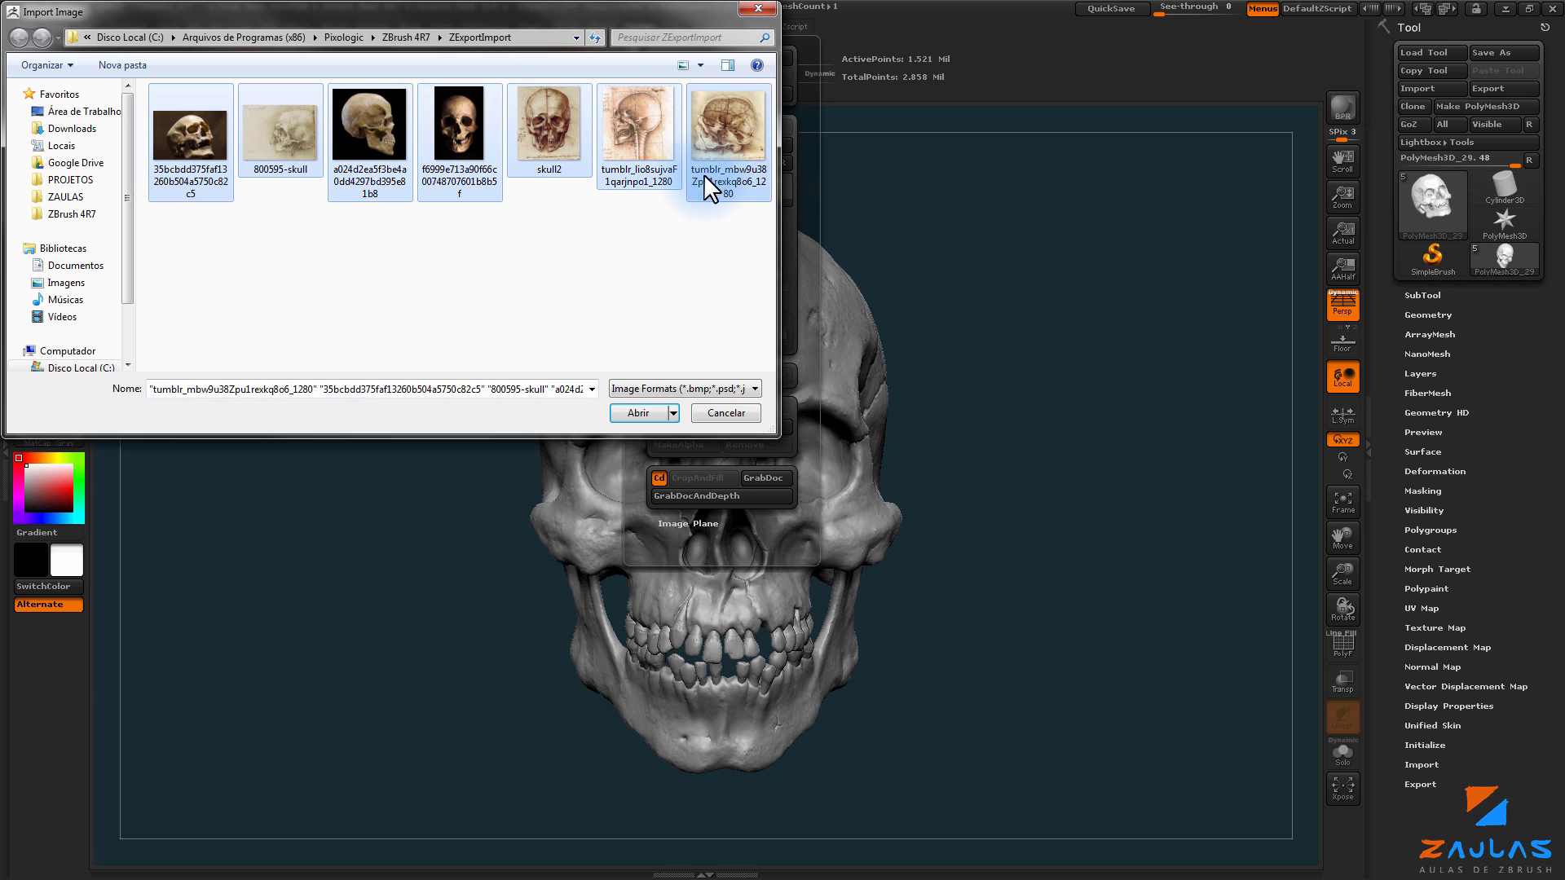
click(648, 408)
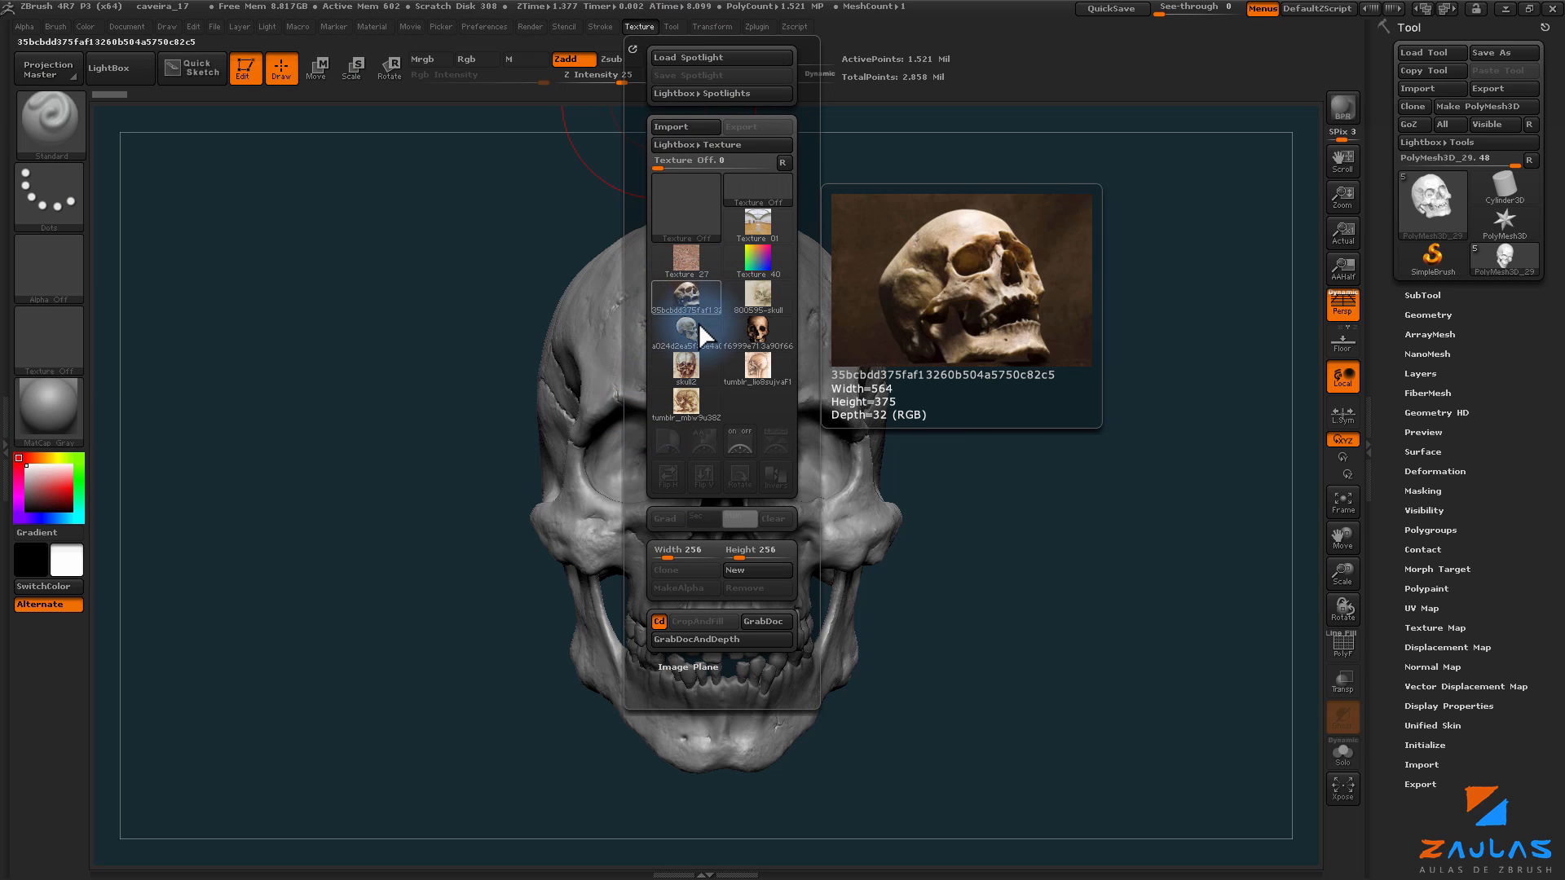
Step: Add the three-quarter skull photo and the 800595-skull drawing to Spotlight
click(693, 296)
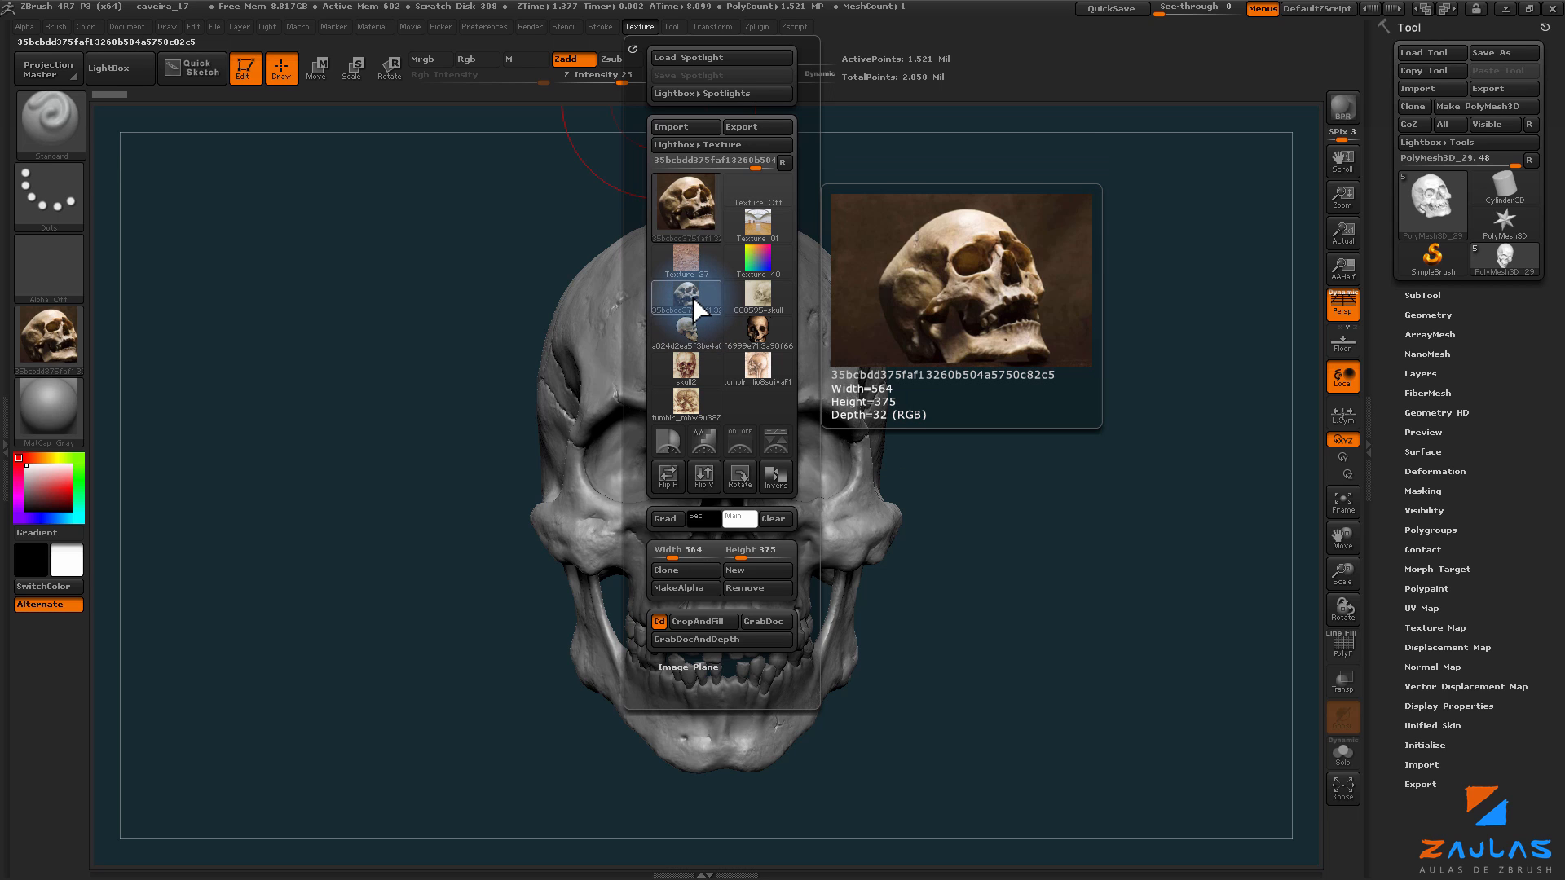
click(774, 438)
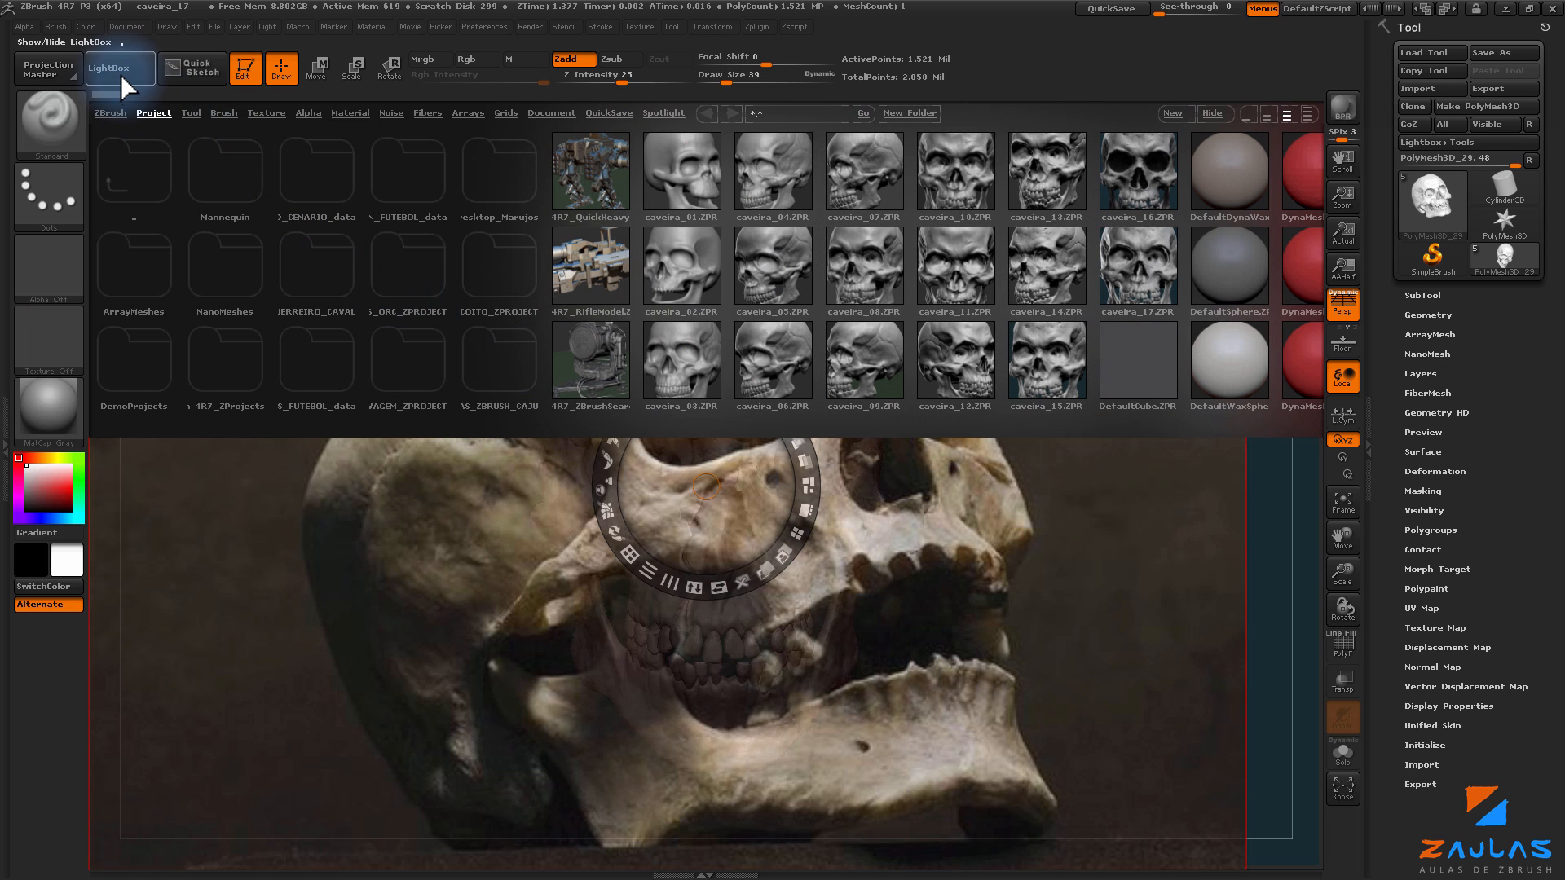
click(121, 73)
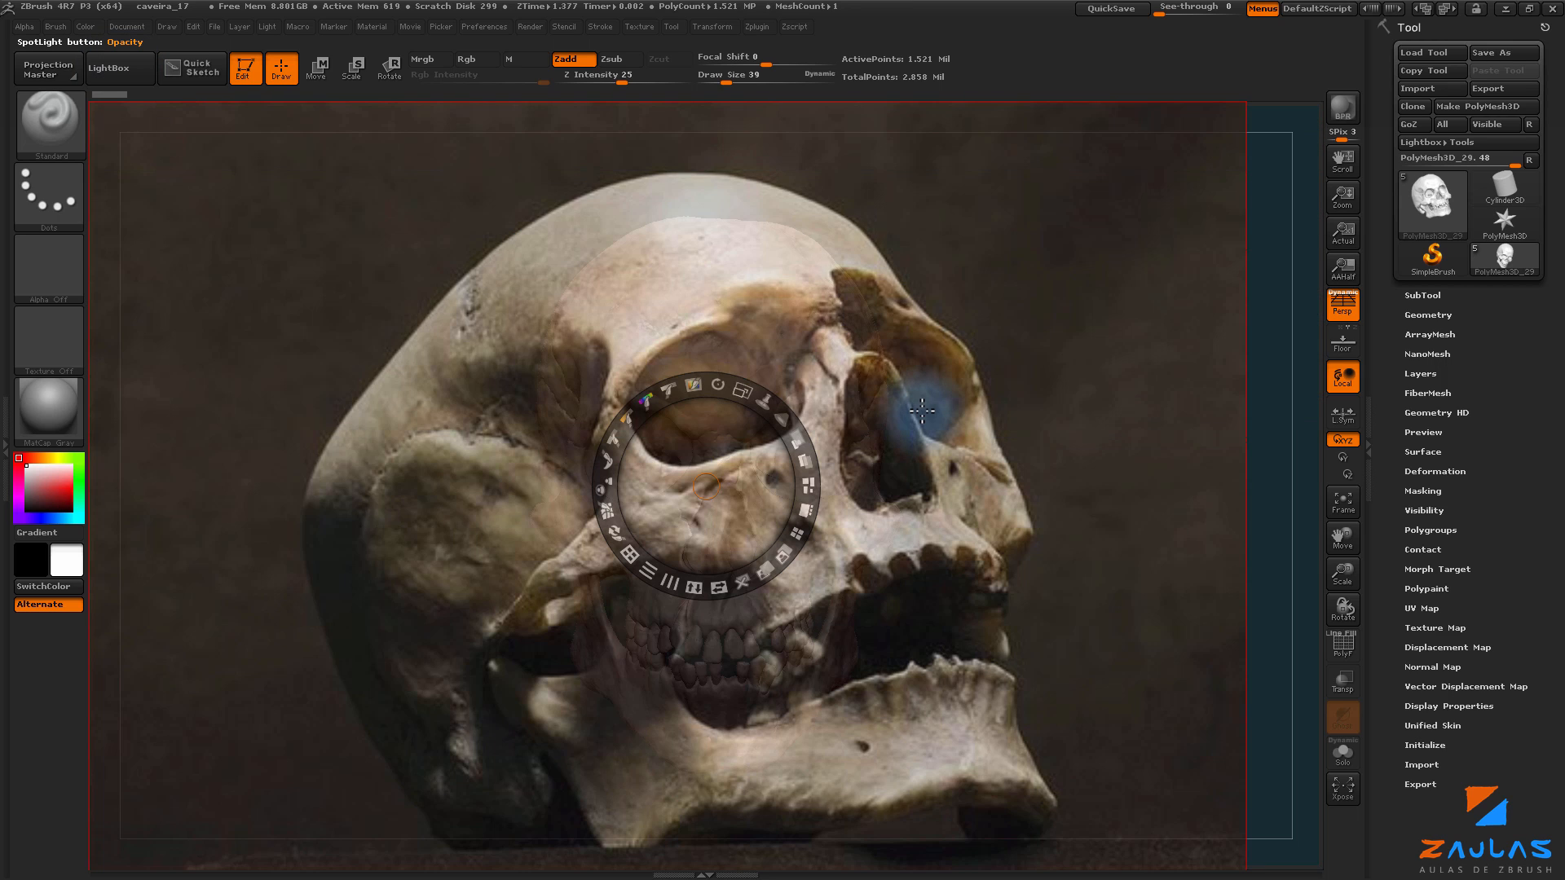
click(637, 27)
click(759, 300)
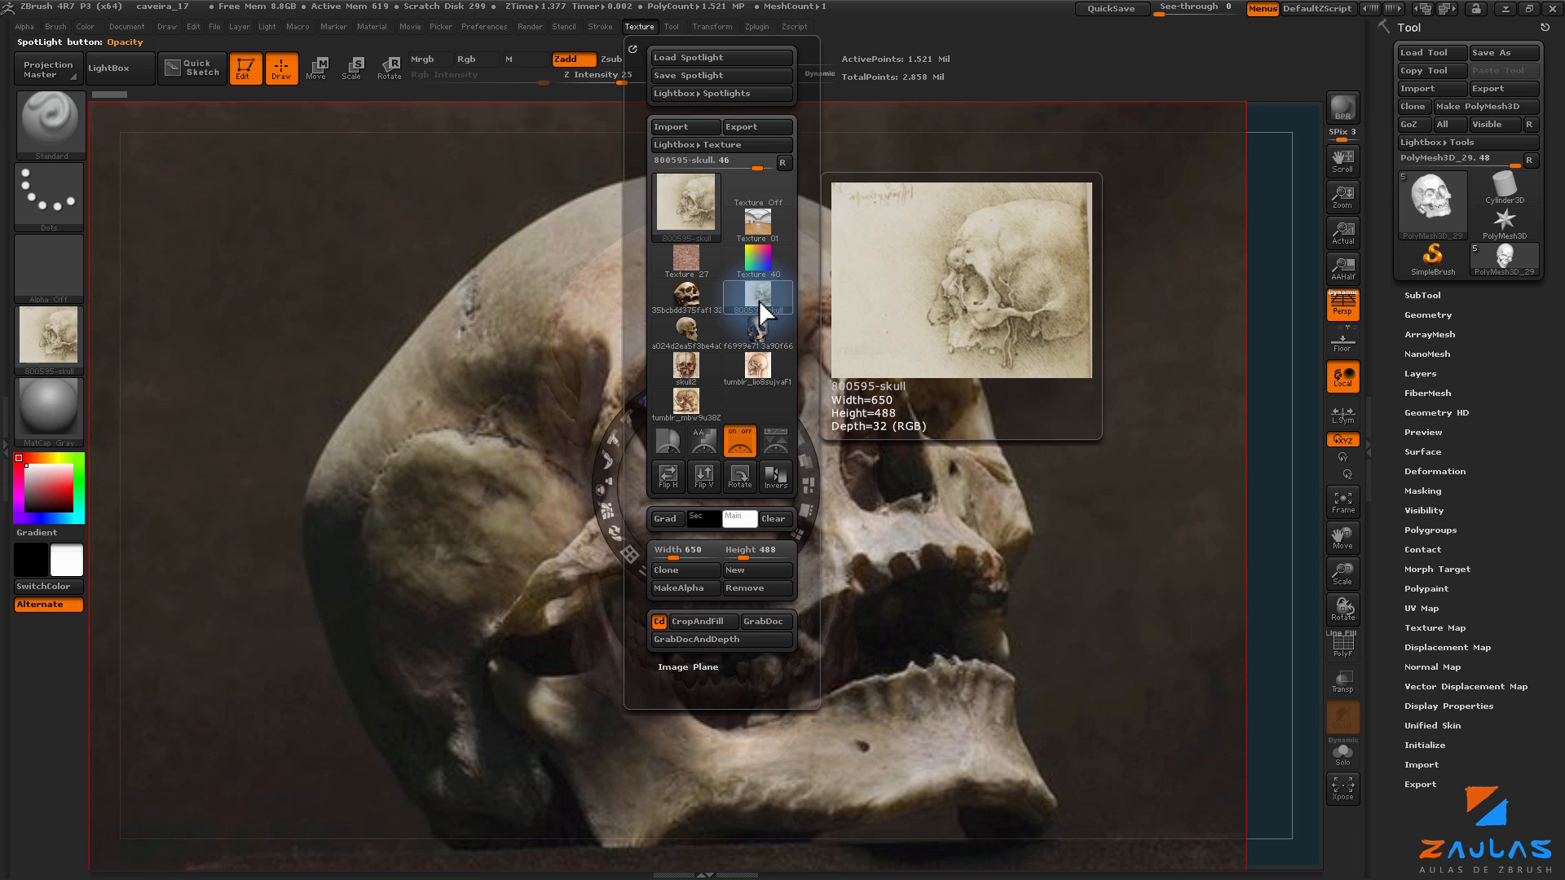
click(774, 447)
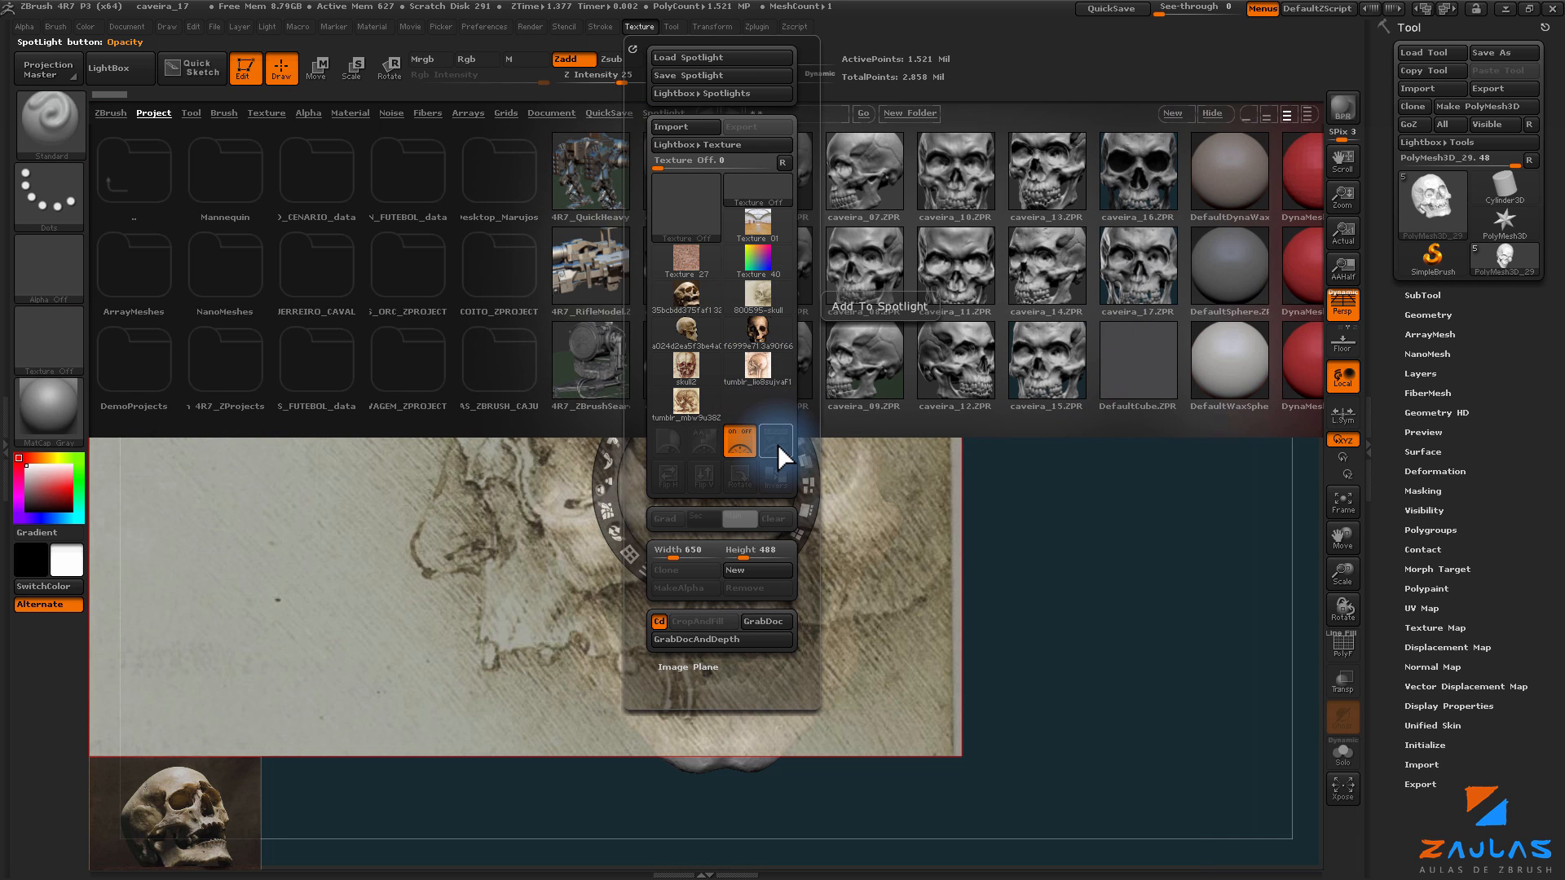
Step: Add the remaining skull photos and anatomical drawings to Spotlight, including skull2 and both tumblr images, and hide LightBox
click(690, 333)
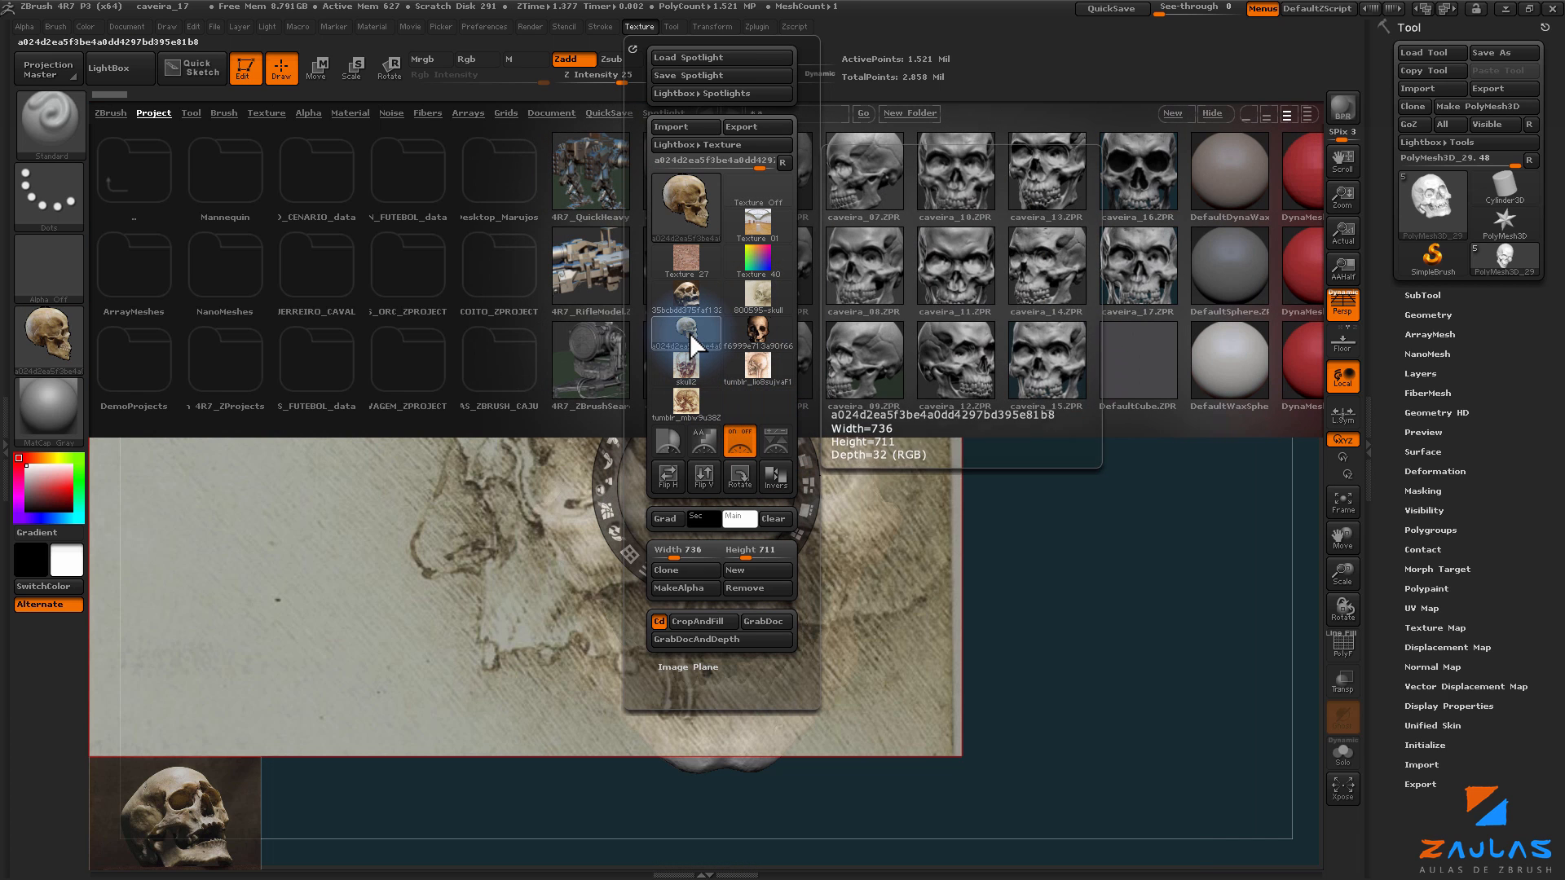
click(778, 446)
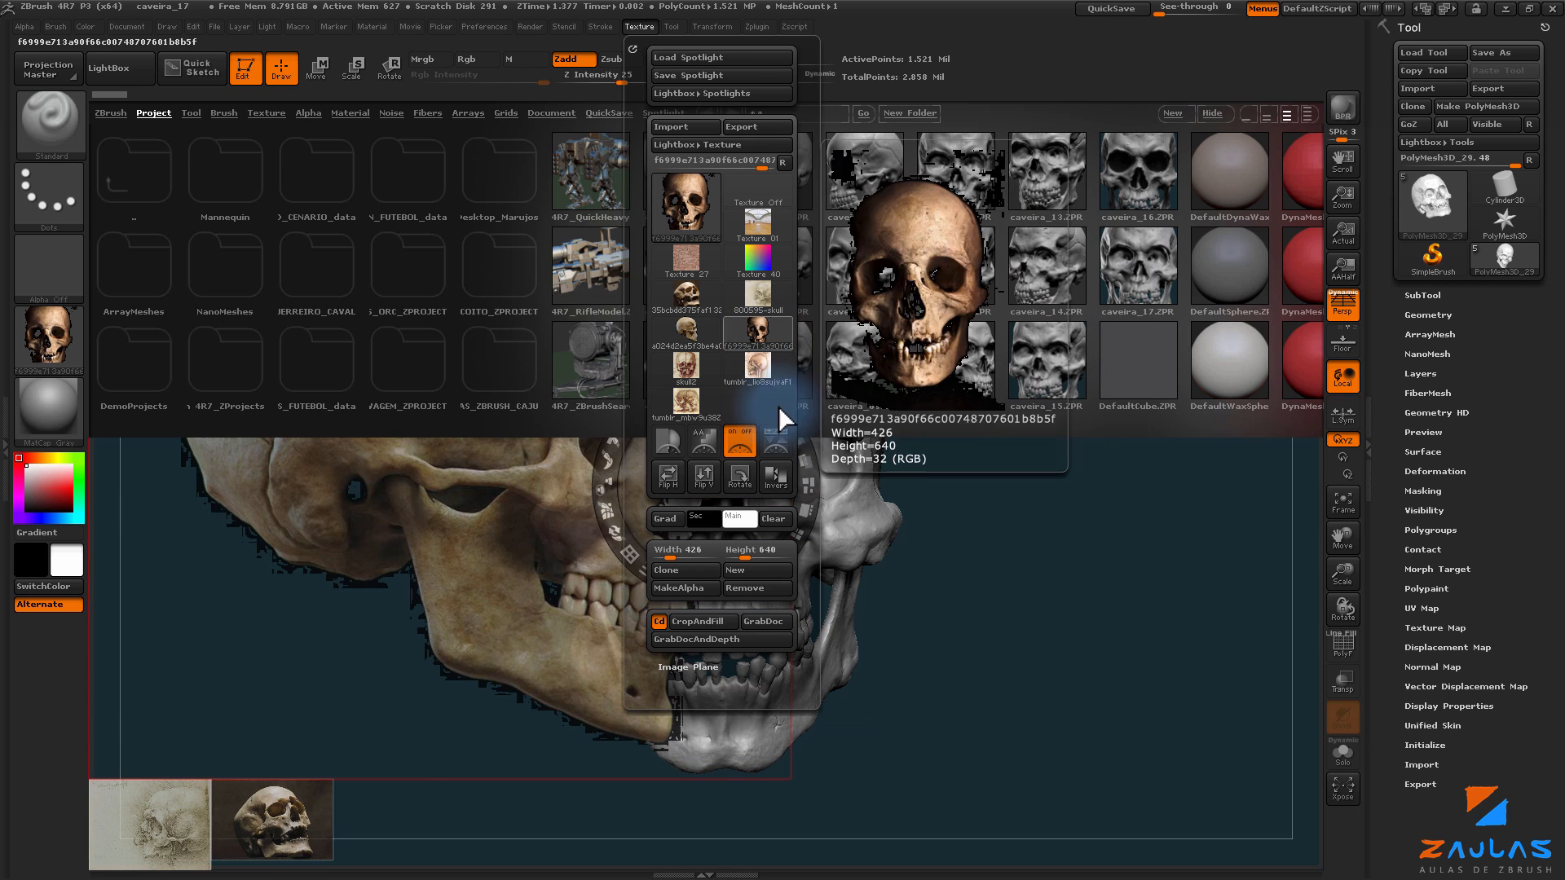
click(758, 366)
click(771, 441)
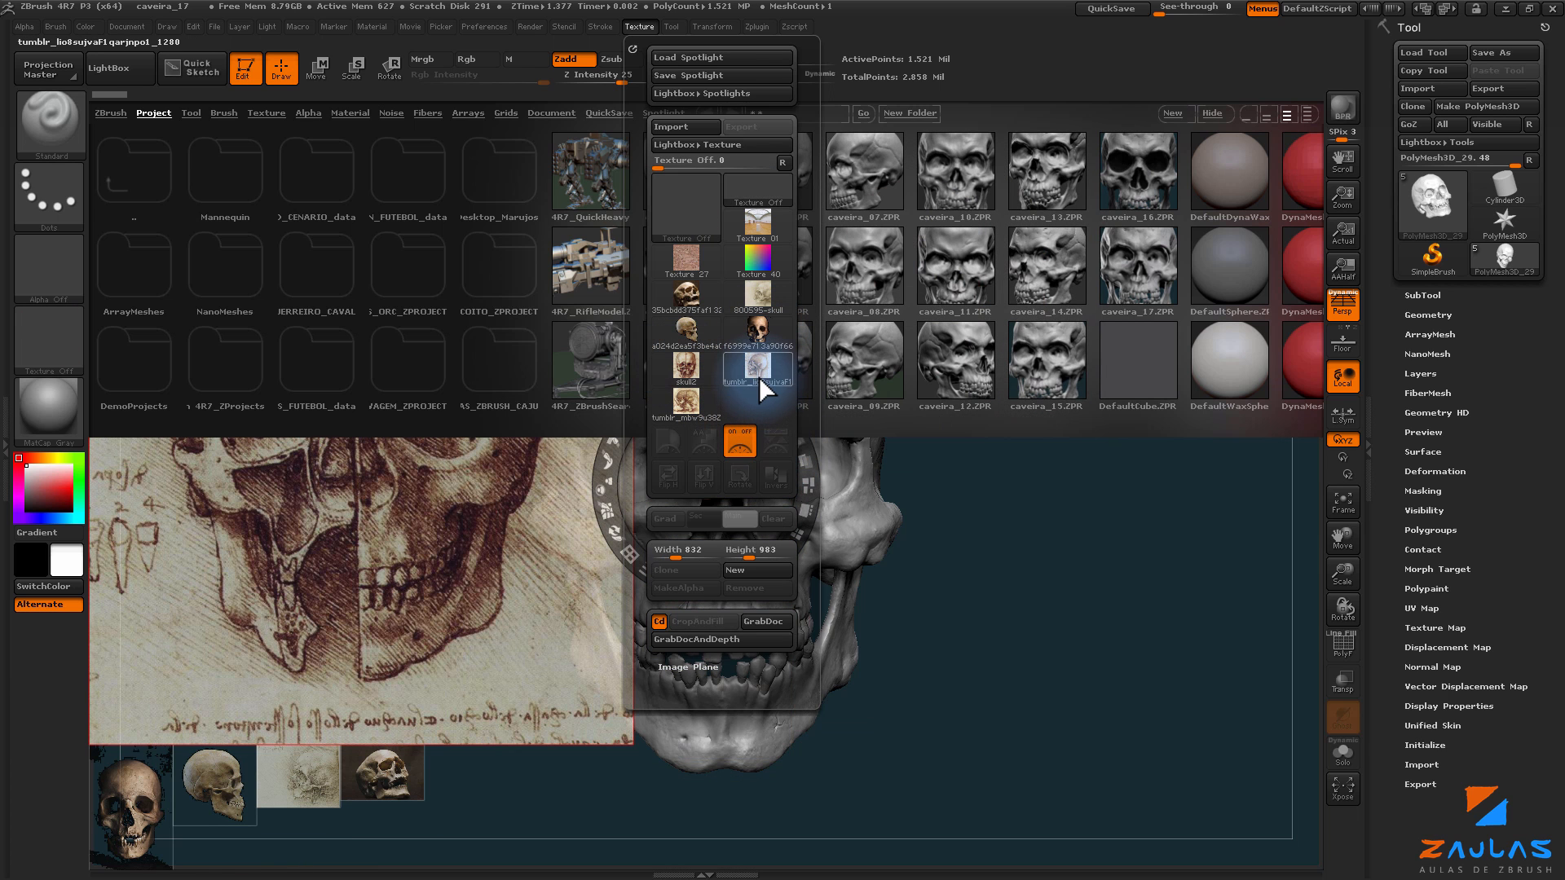
click(687, 399)
click(778, 445)
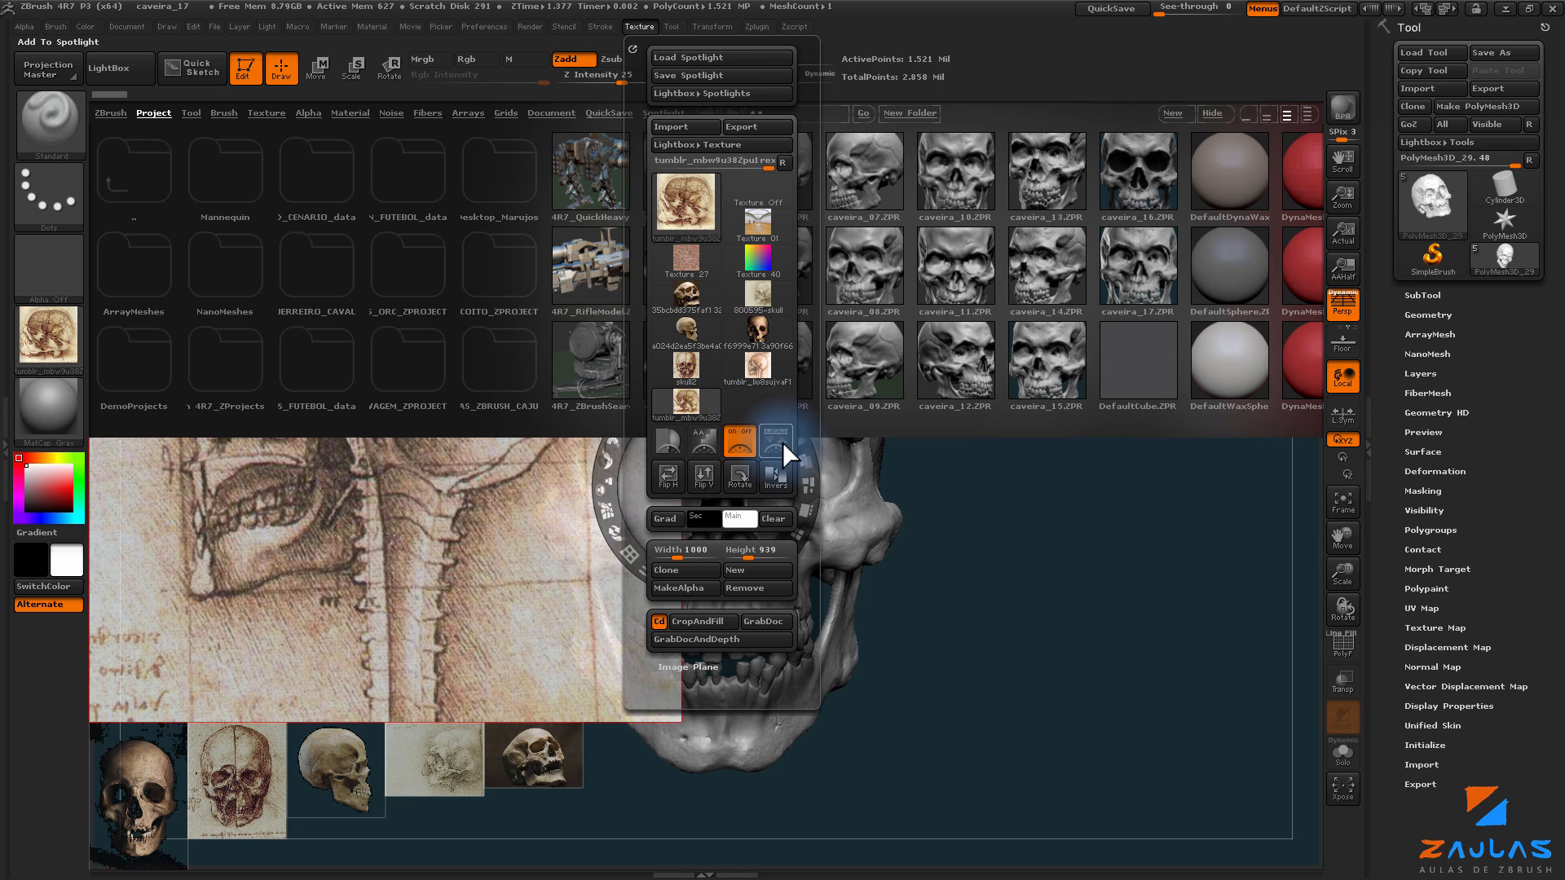
click(108, 68)
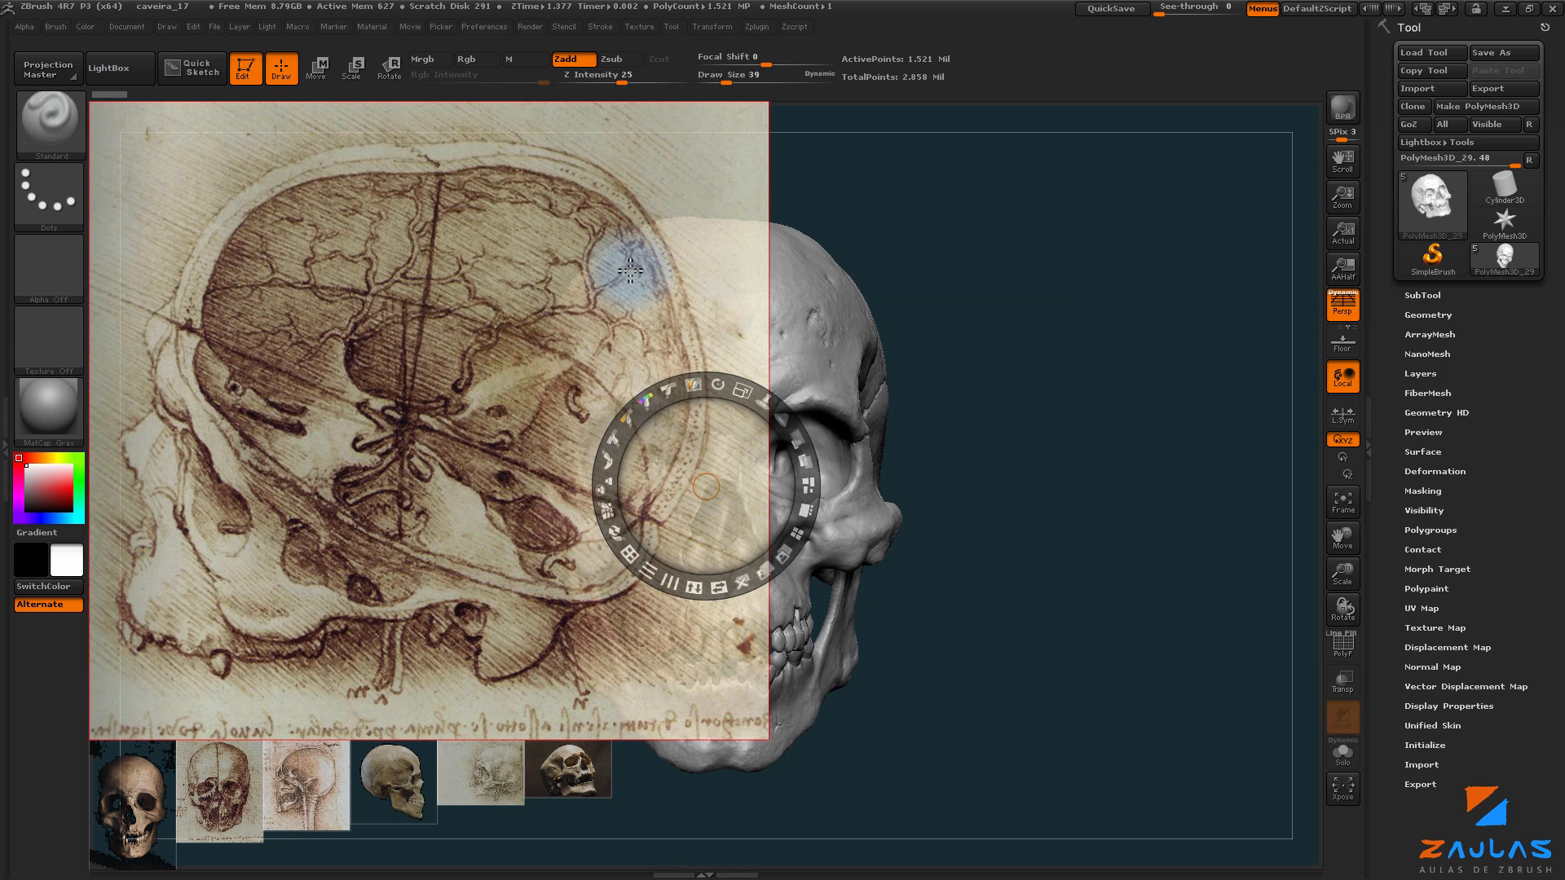
Step: Tile the Spotlight references in a column, and enlarge the frontal skull photo beside the model
click(798, 532)
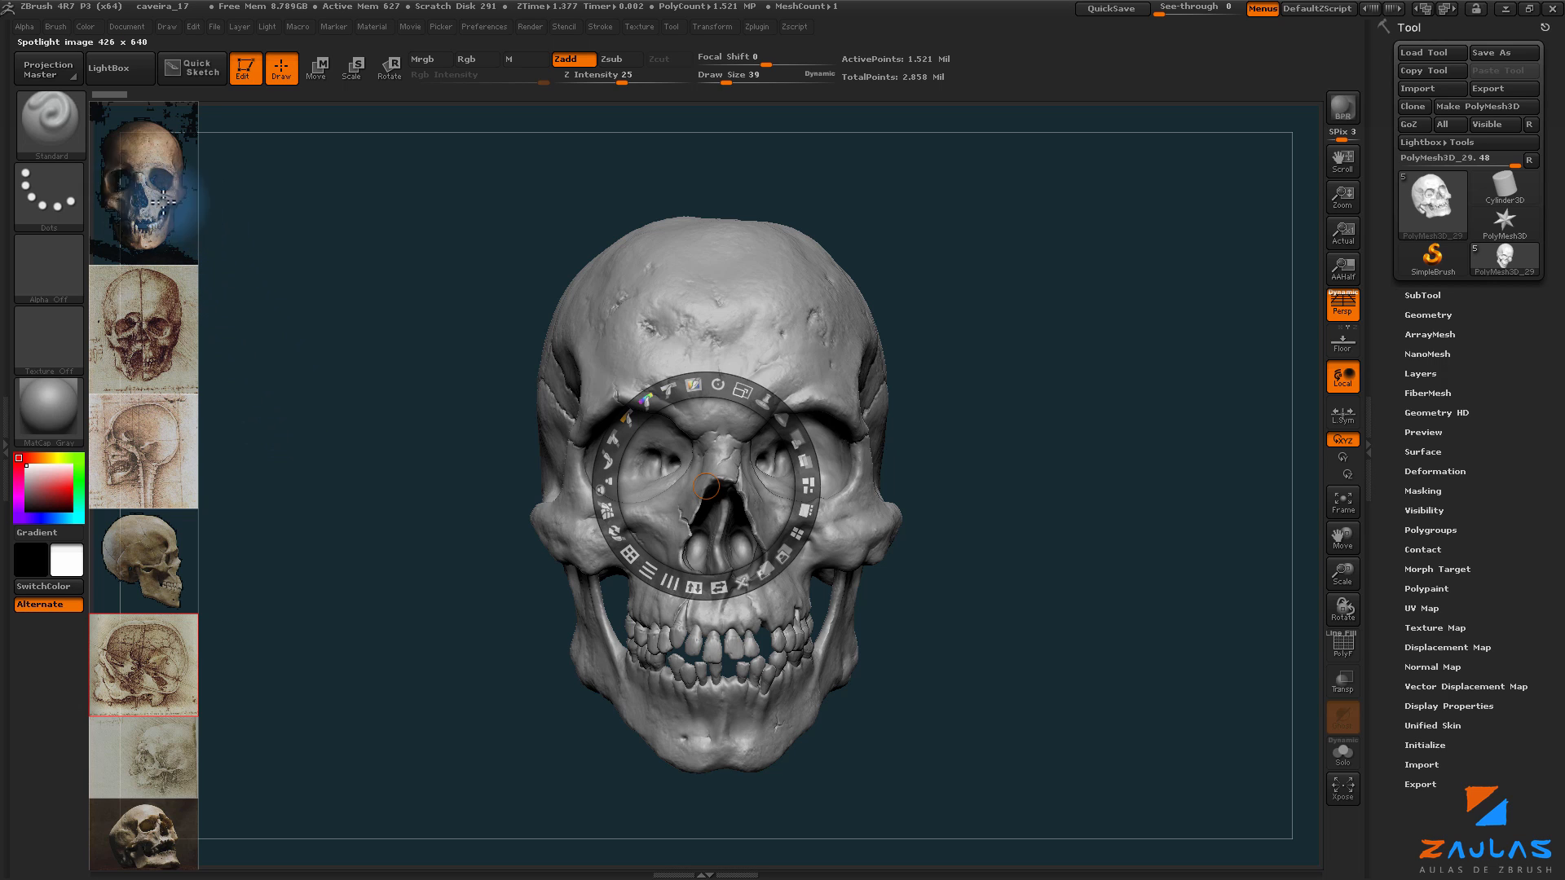
drag(149, 194, 325, 355)
drag(435, 323, 369, 318)
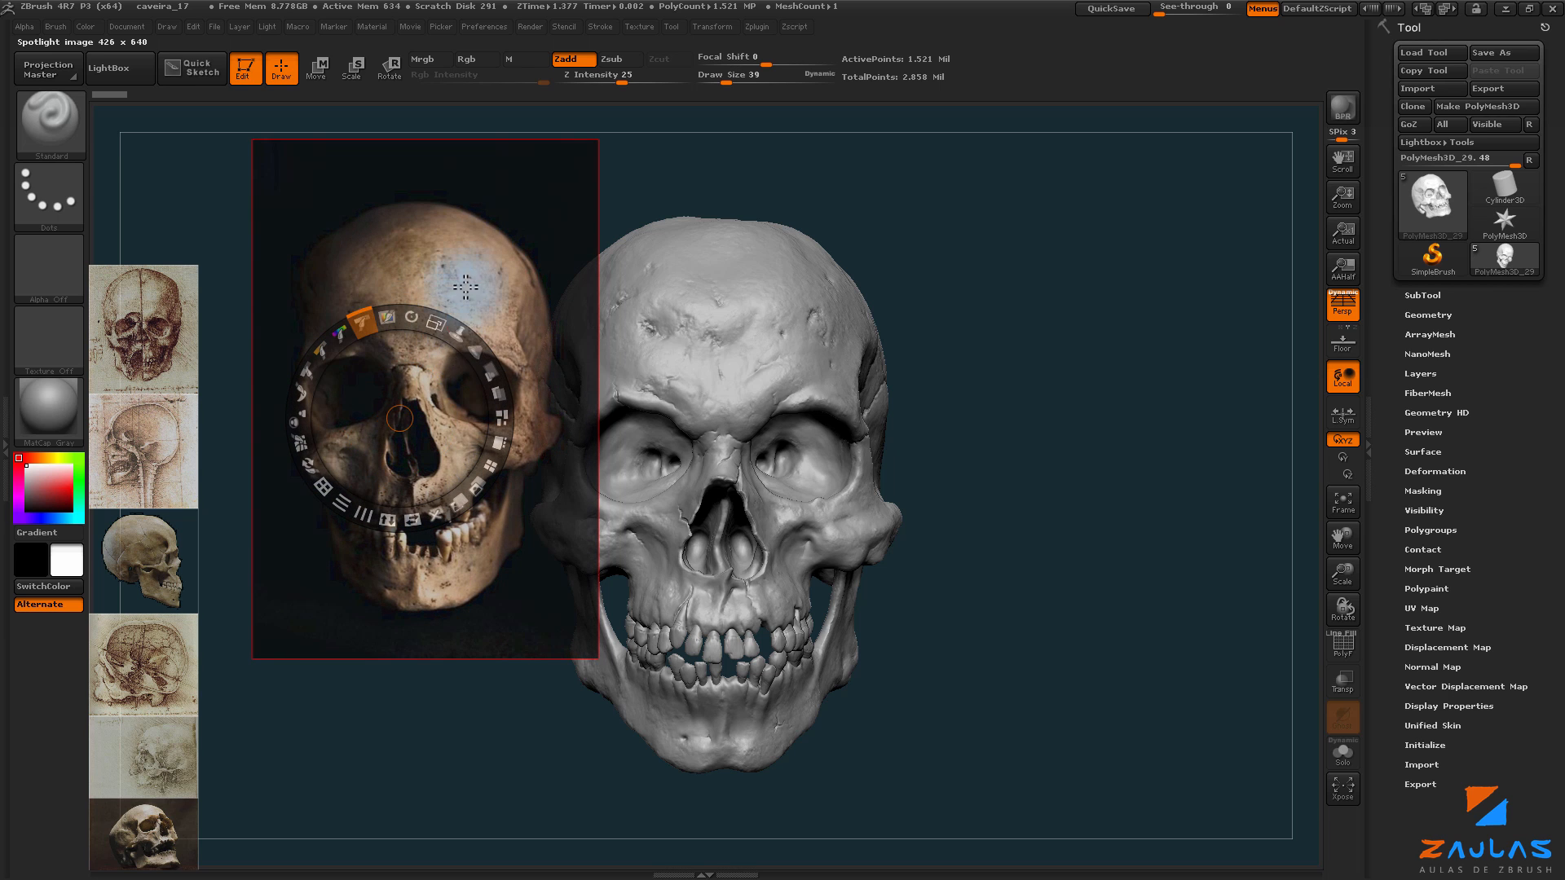
drag(521, 301, 443, 216)
Step: Enlarge the side-view skull photo in Spotlight and place it on the opposite side of the model from the frontal photo
click(142, 574)
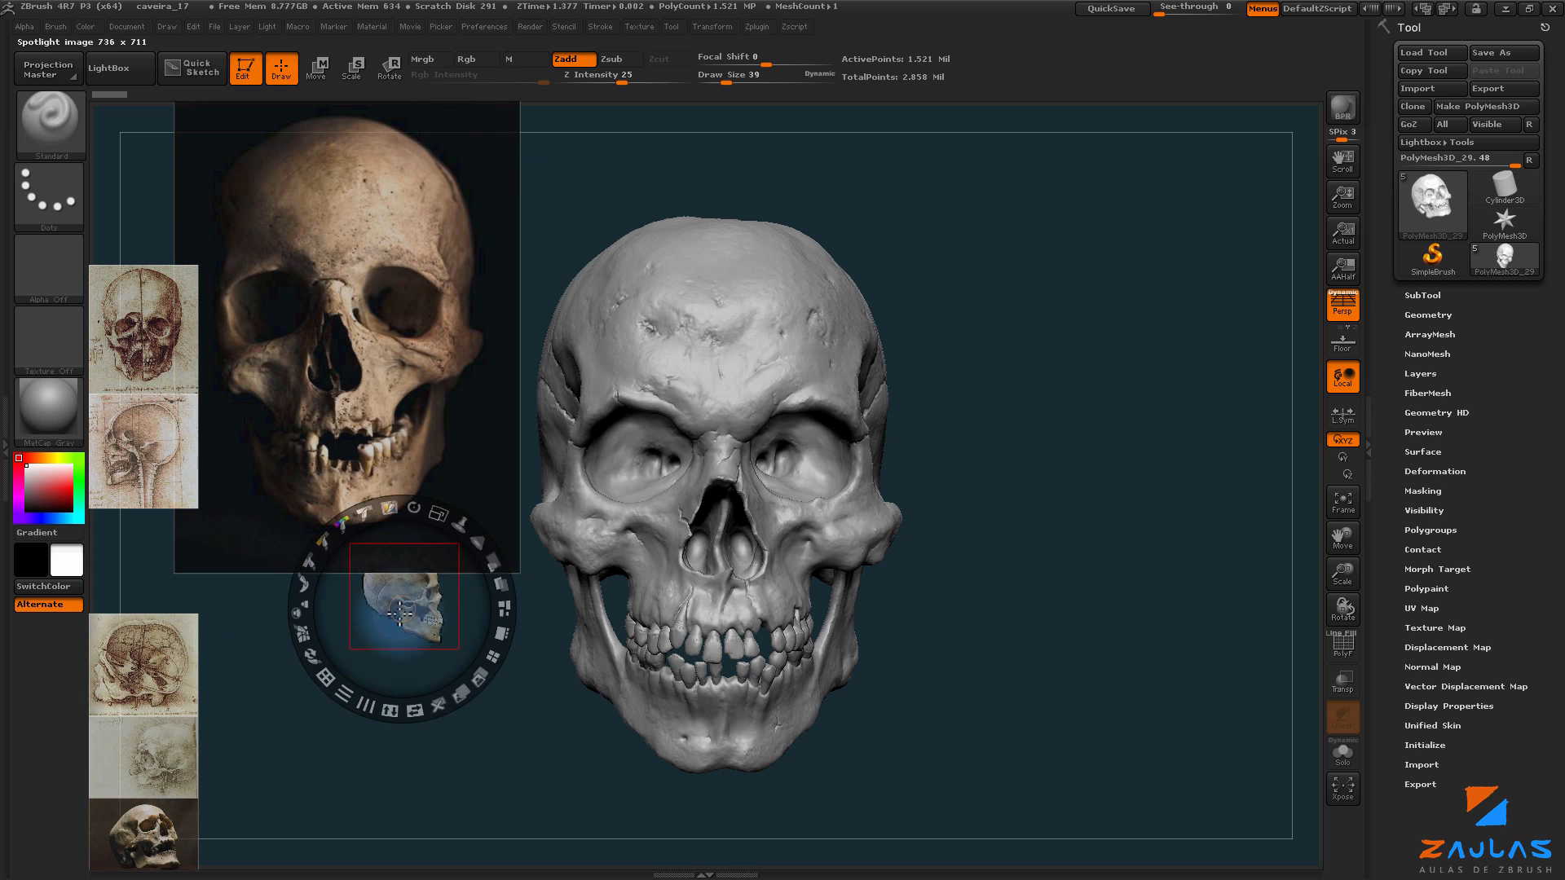
drag(451, 706, 487, 682)
drag(414, 598, 439, 703)
mouse_move(380, 634)
mouse_down()
mouse_move(403, 624)
mouse_move(374, 613)
mouse_up()
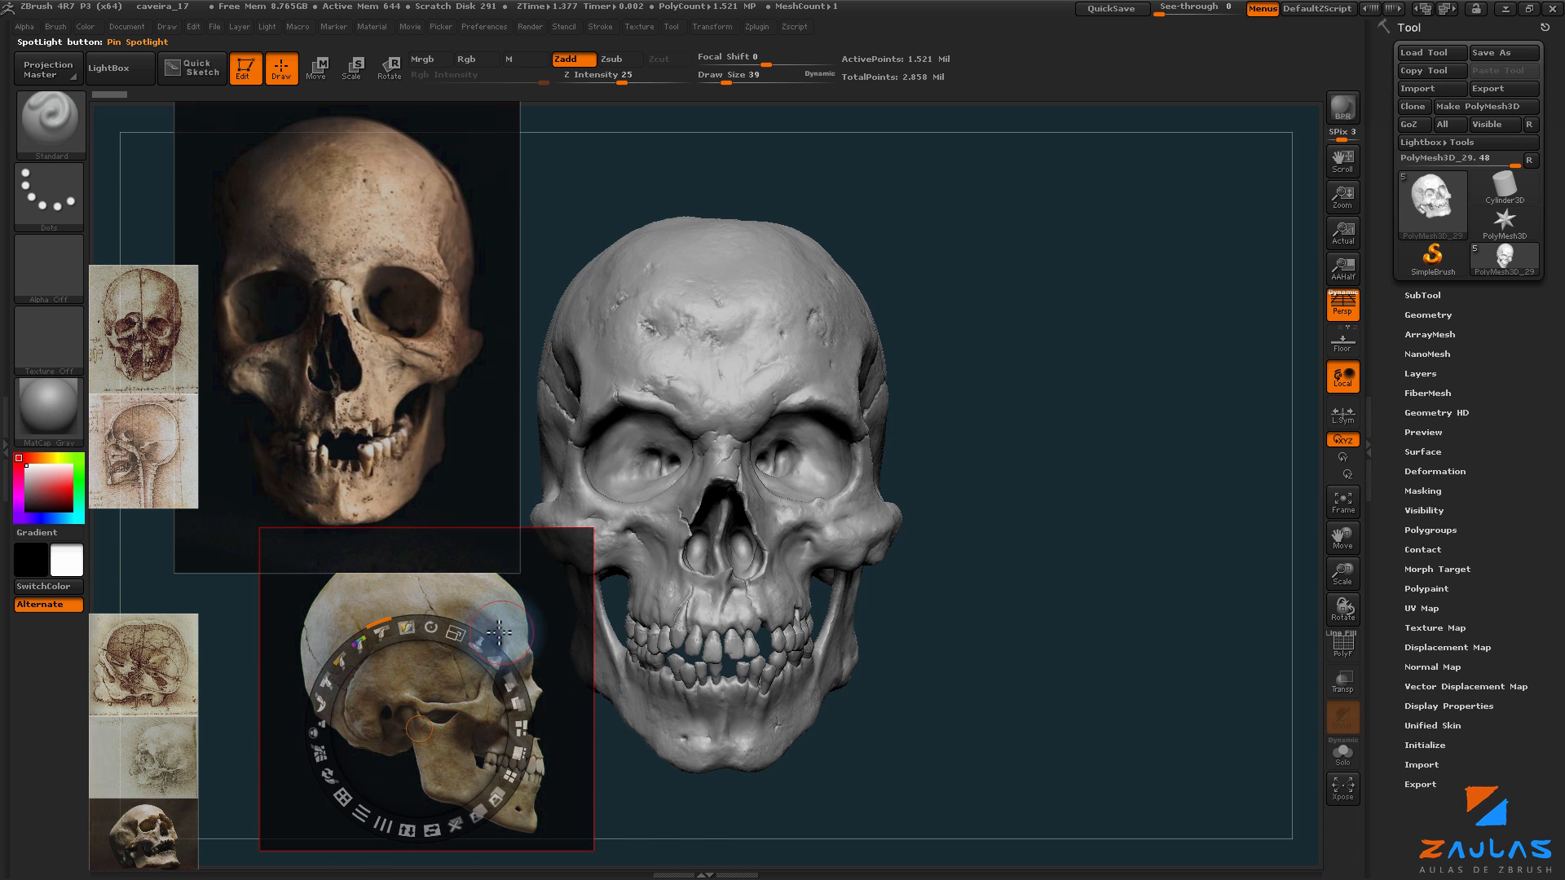
drag(515, 635, 1261, 128)
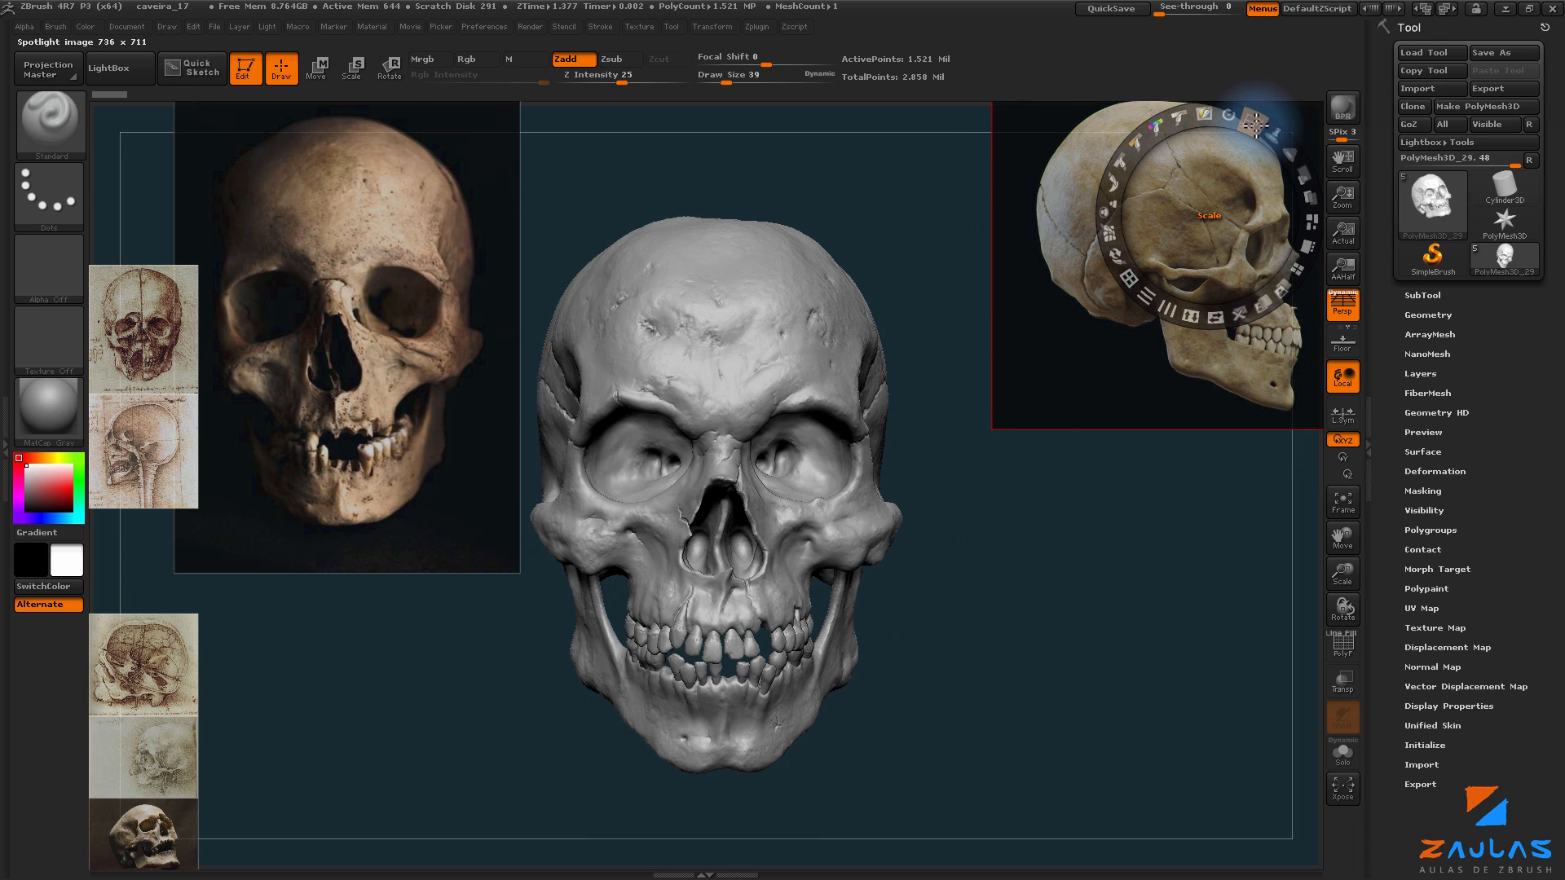
drag(1194, 216, 1209, 222)
Step: Shrink and reposition the frontal skull photo, and leave Spotlight editing with the references still displayed
drag(413, 264, 395, 268)
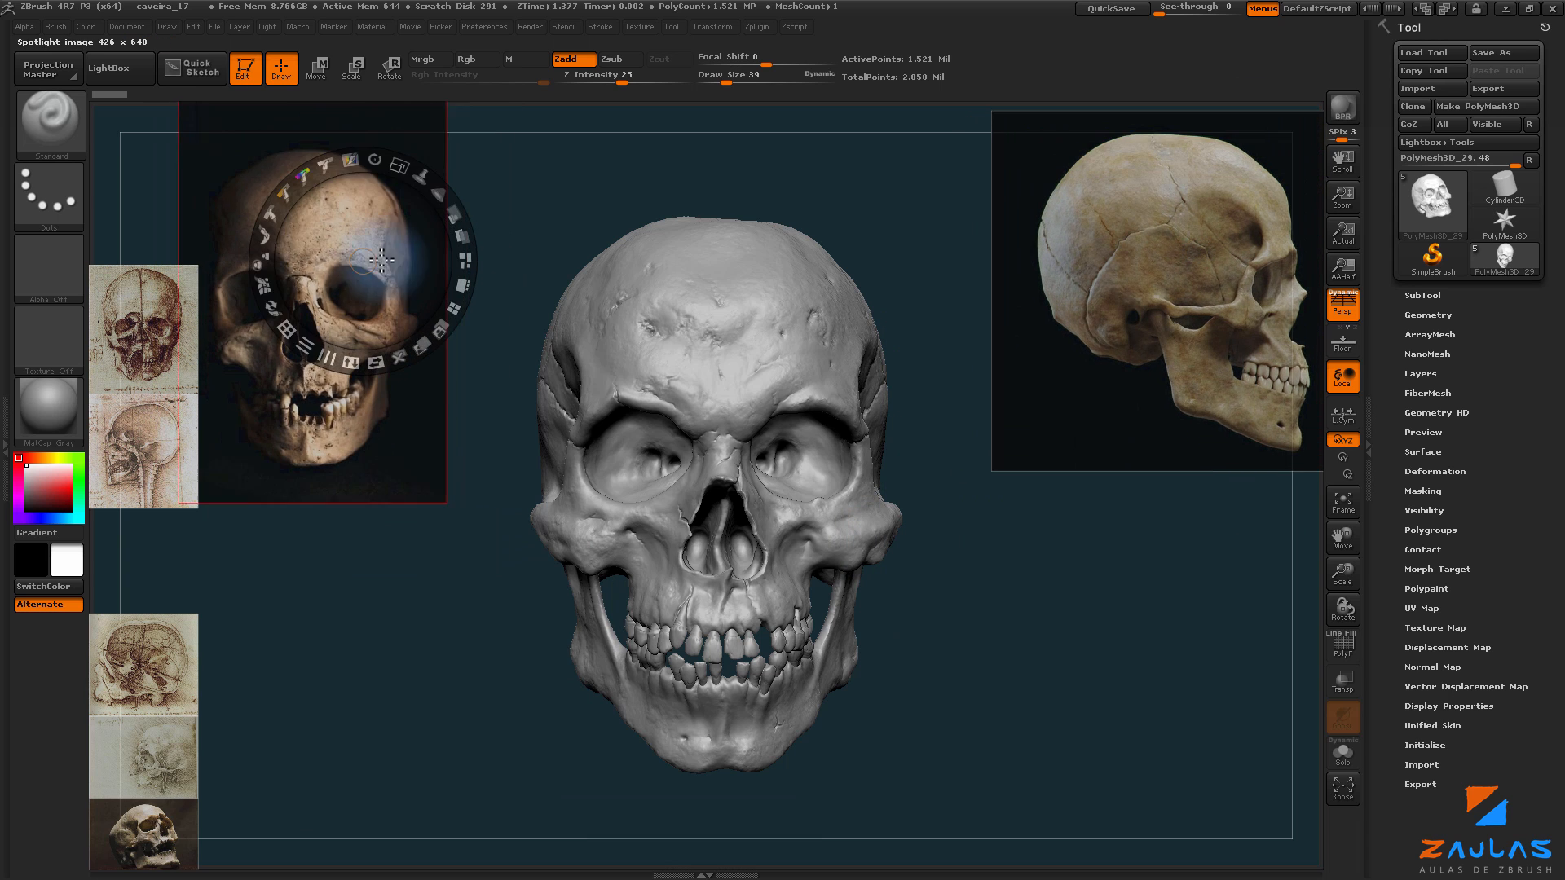
drag(363, 266, 375, 248)
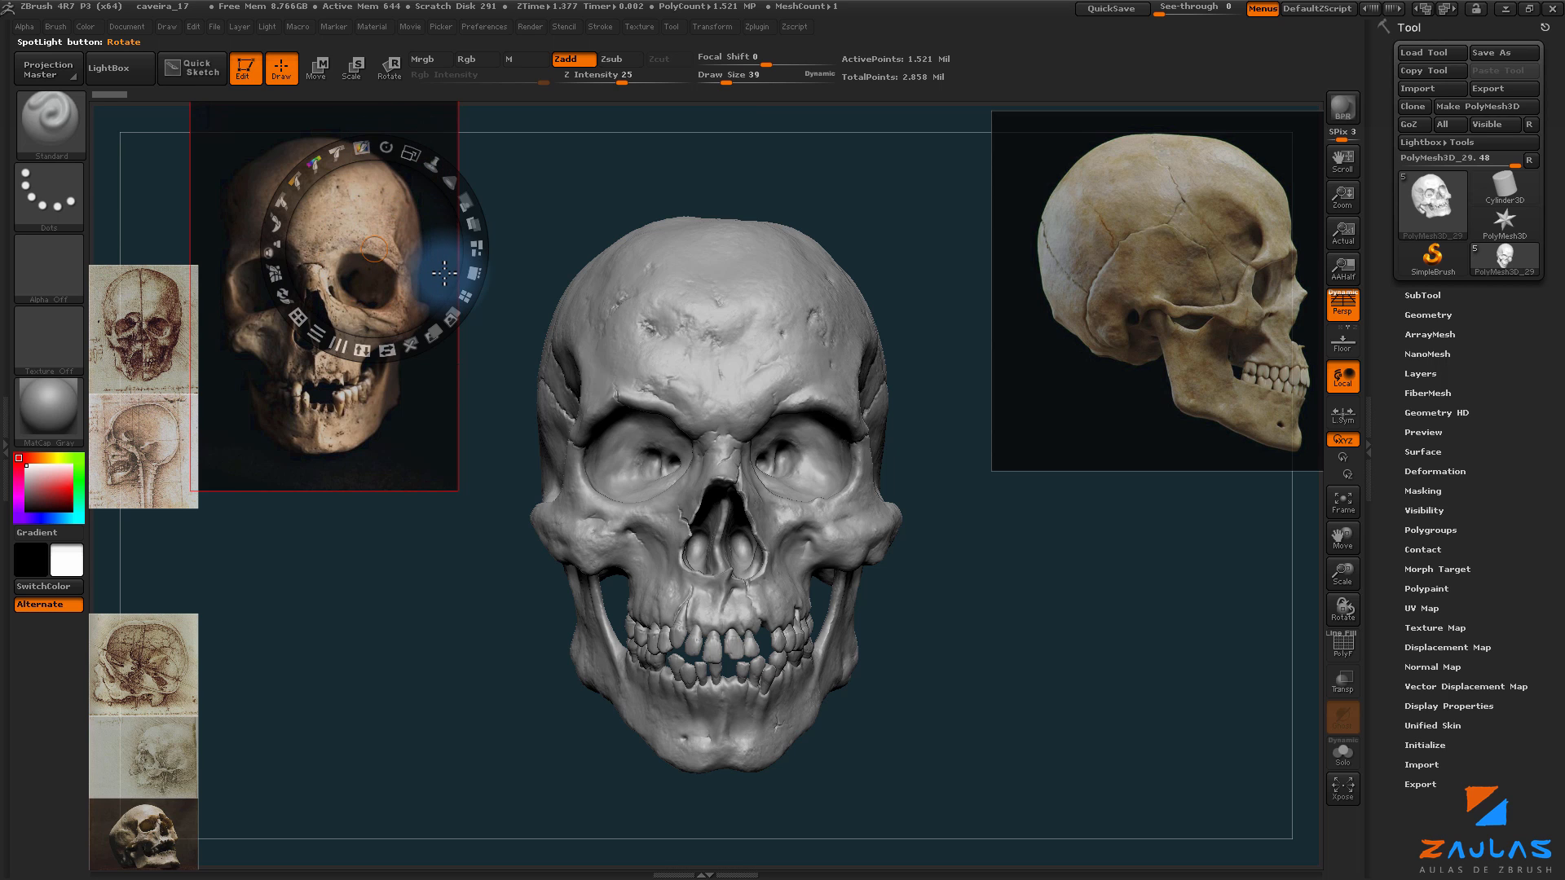
key(shift+z)
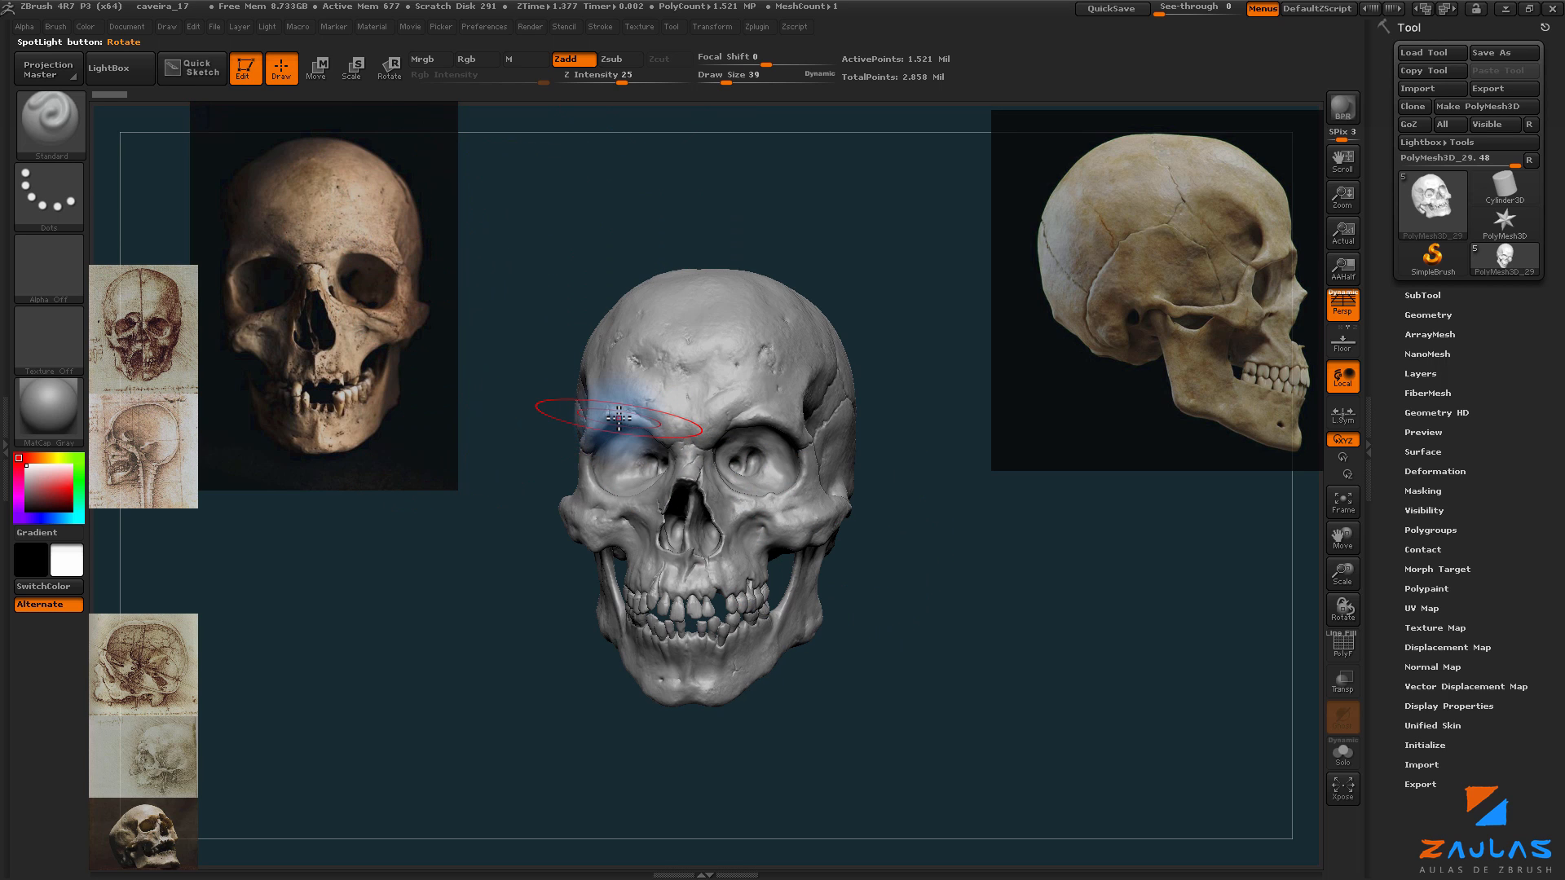
key(z)
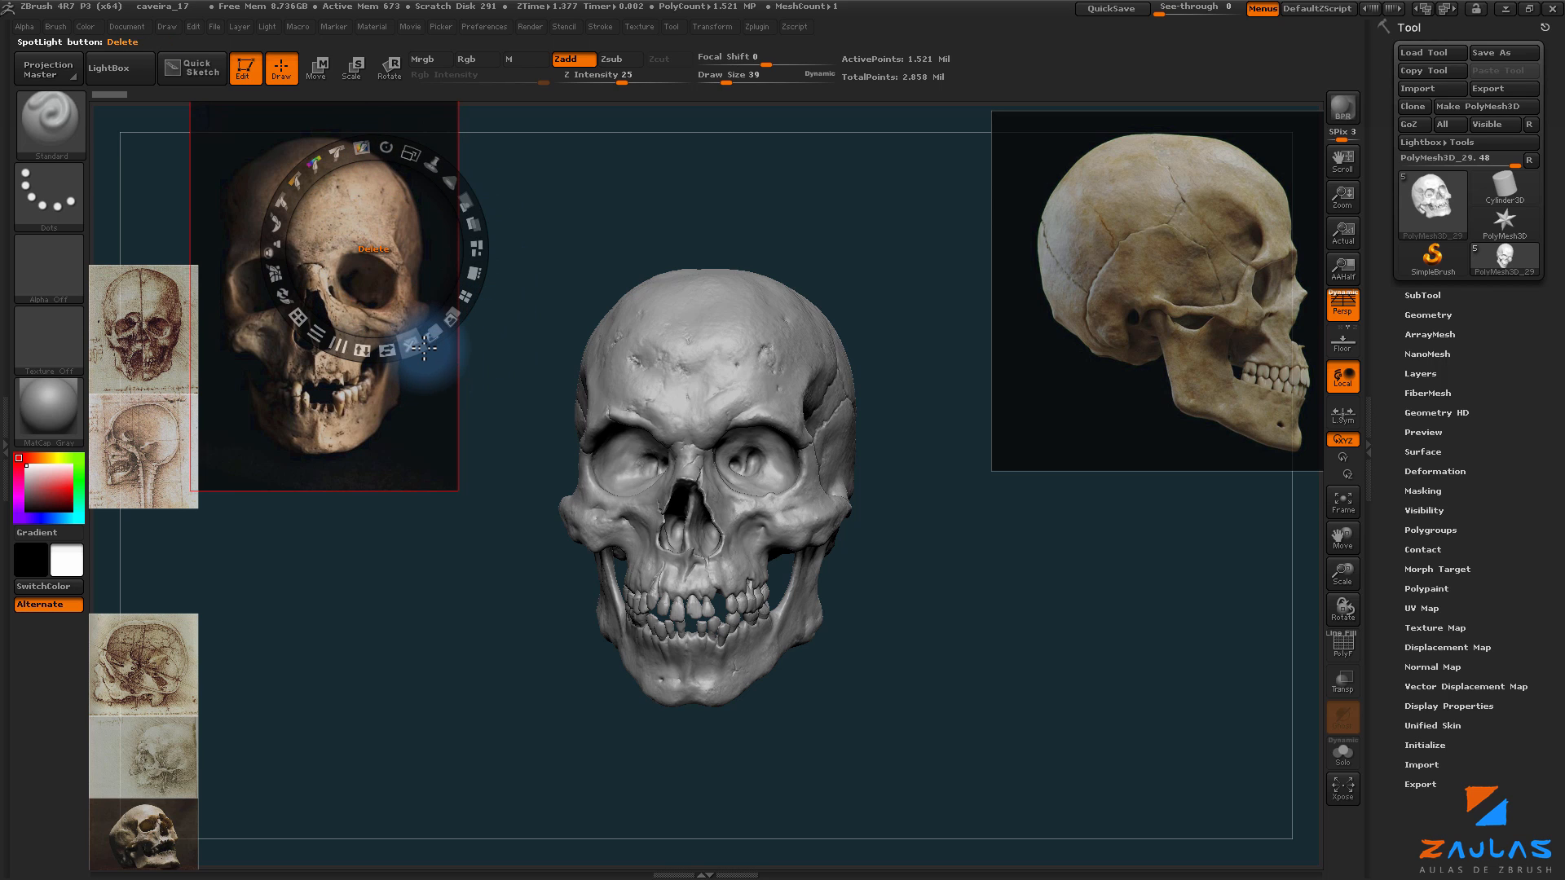
key(z)
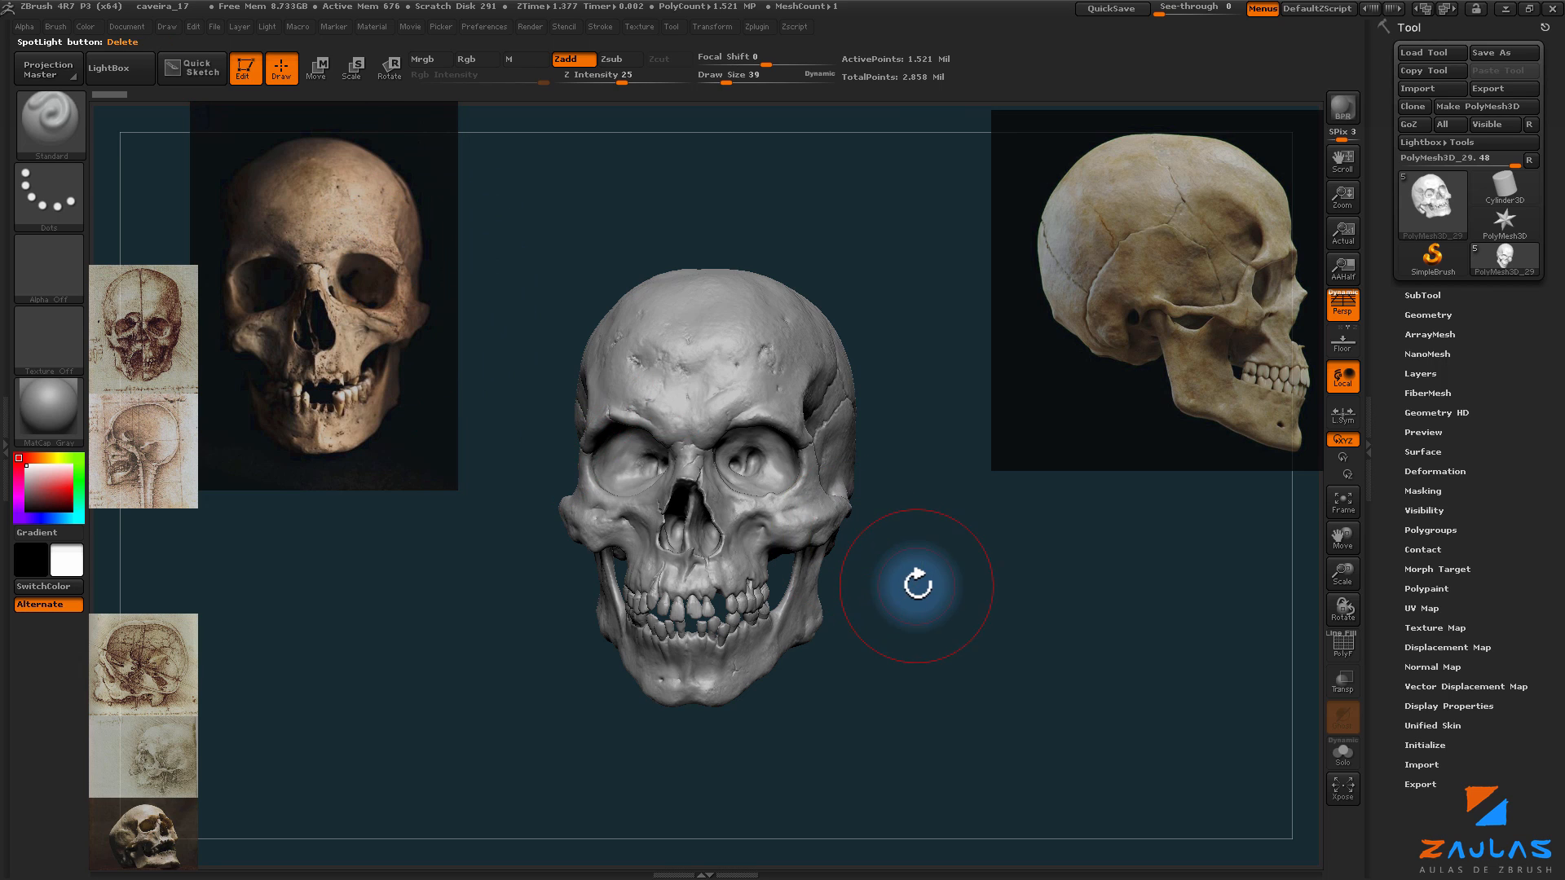
Step: Switch the active tool to the PolyMesh3D star and frame it in the canvas
drag(915, 579, 994, 597)
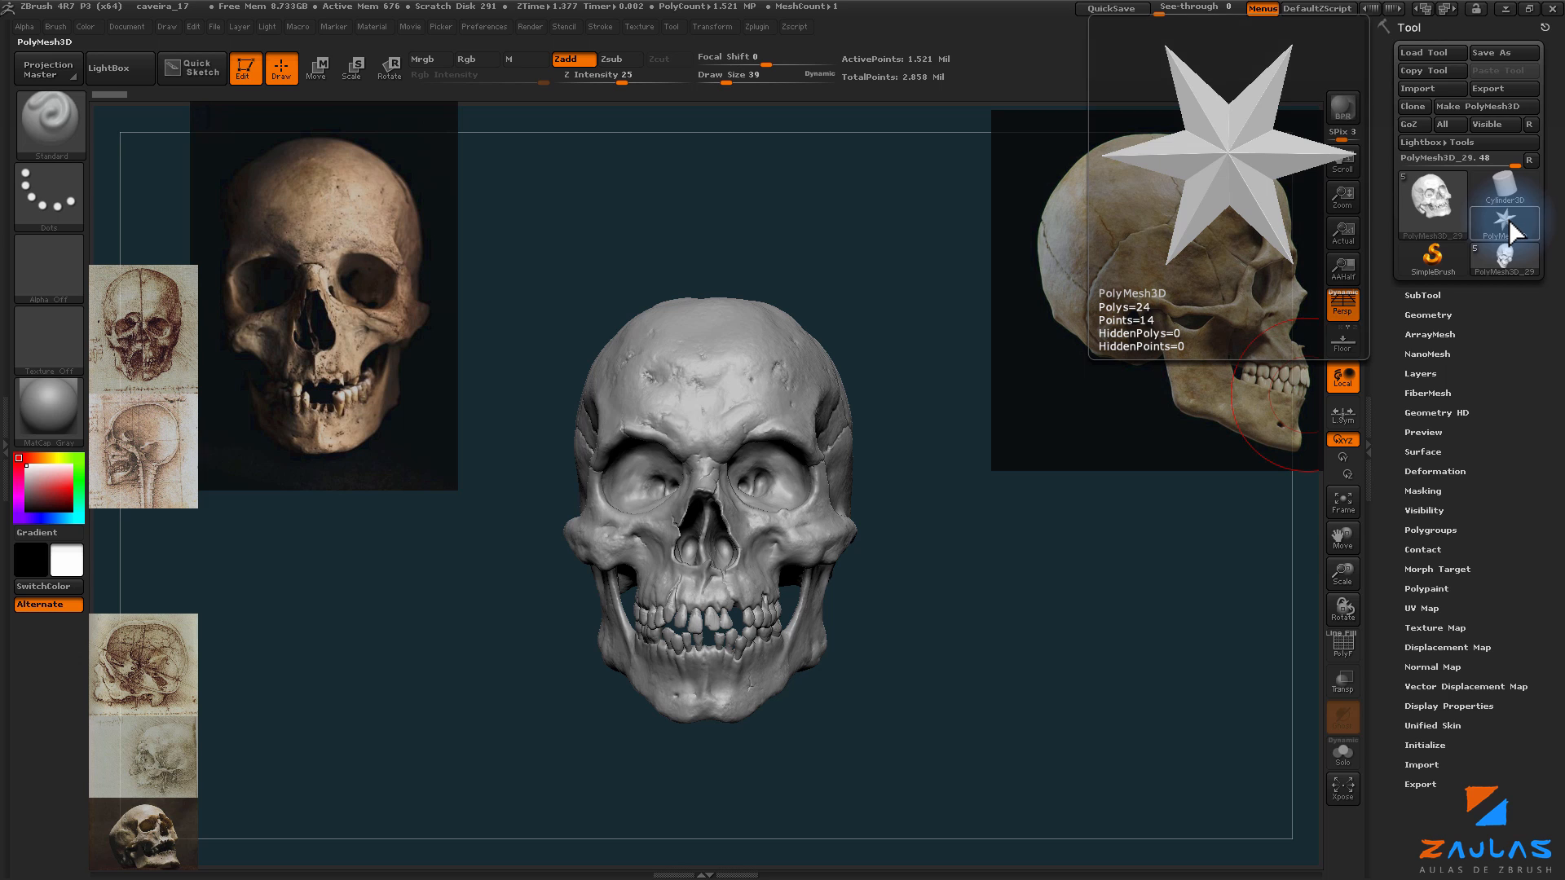
click(1507, 222)
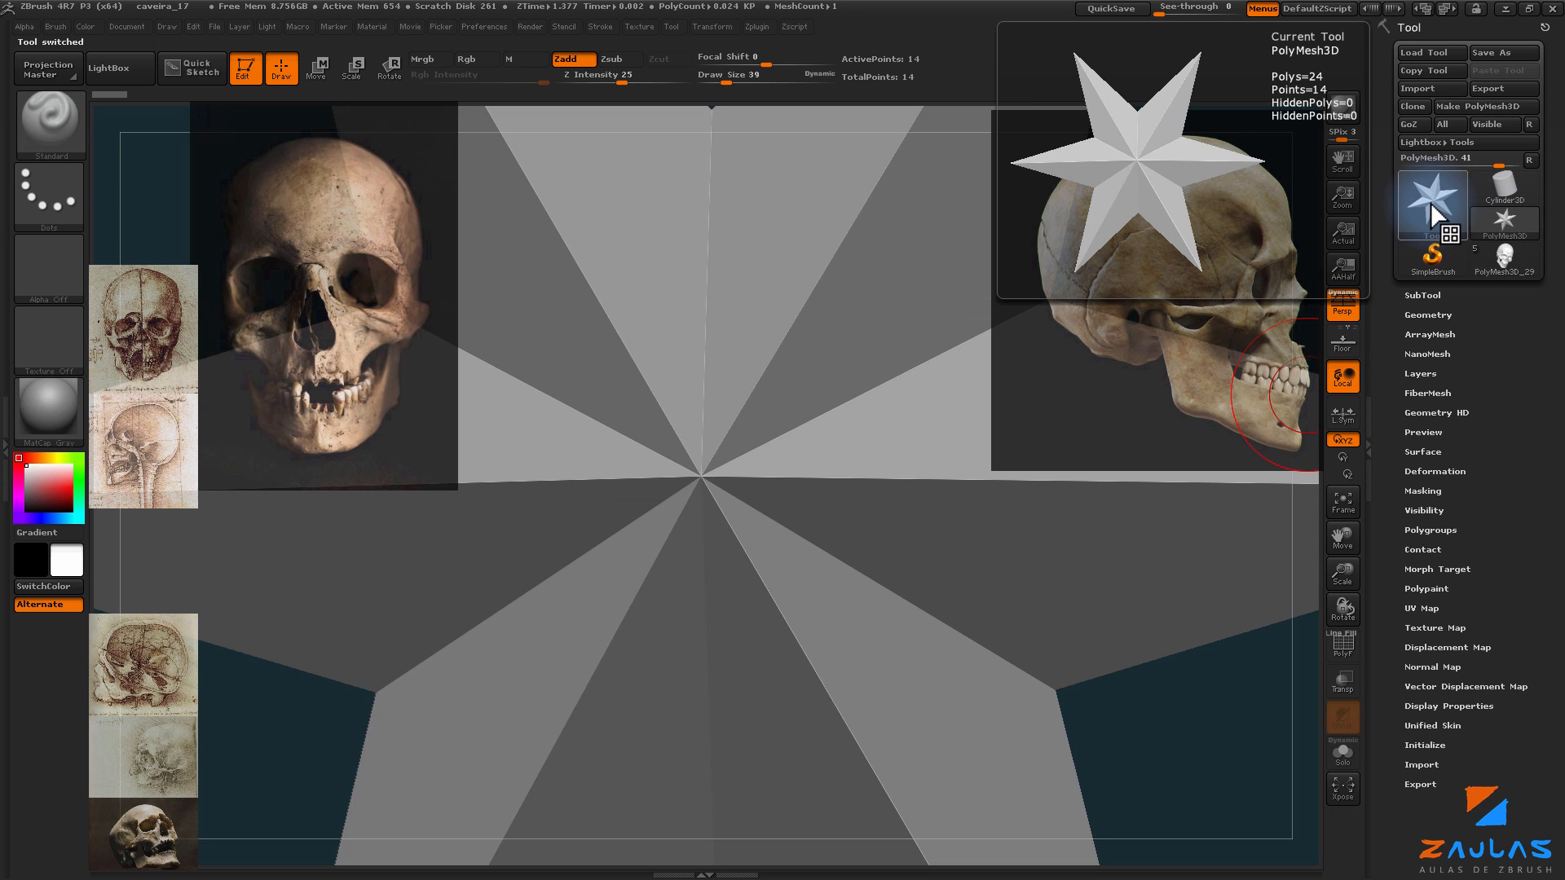
click(1431, 203)
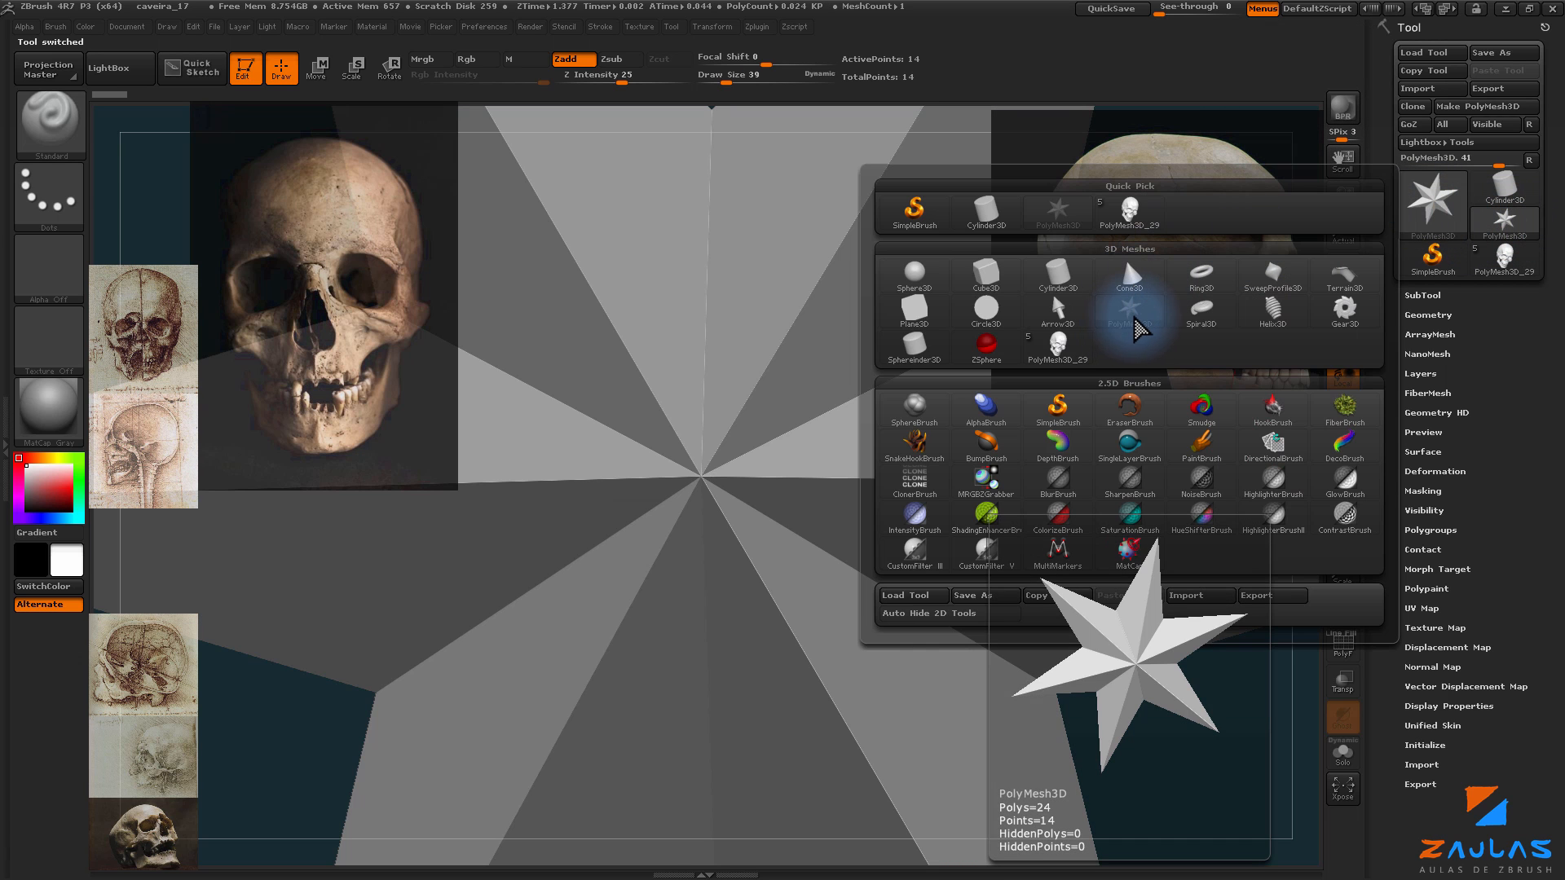
click(1129, 320)
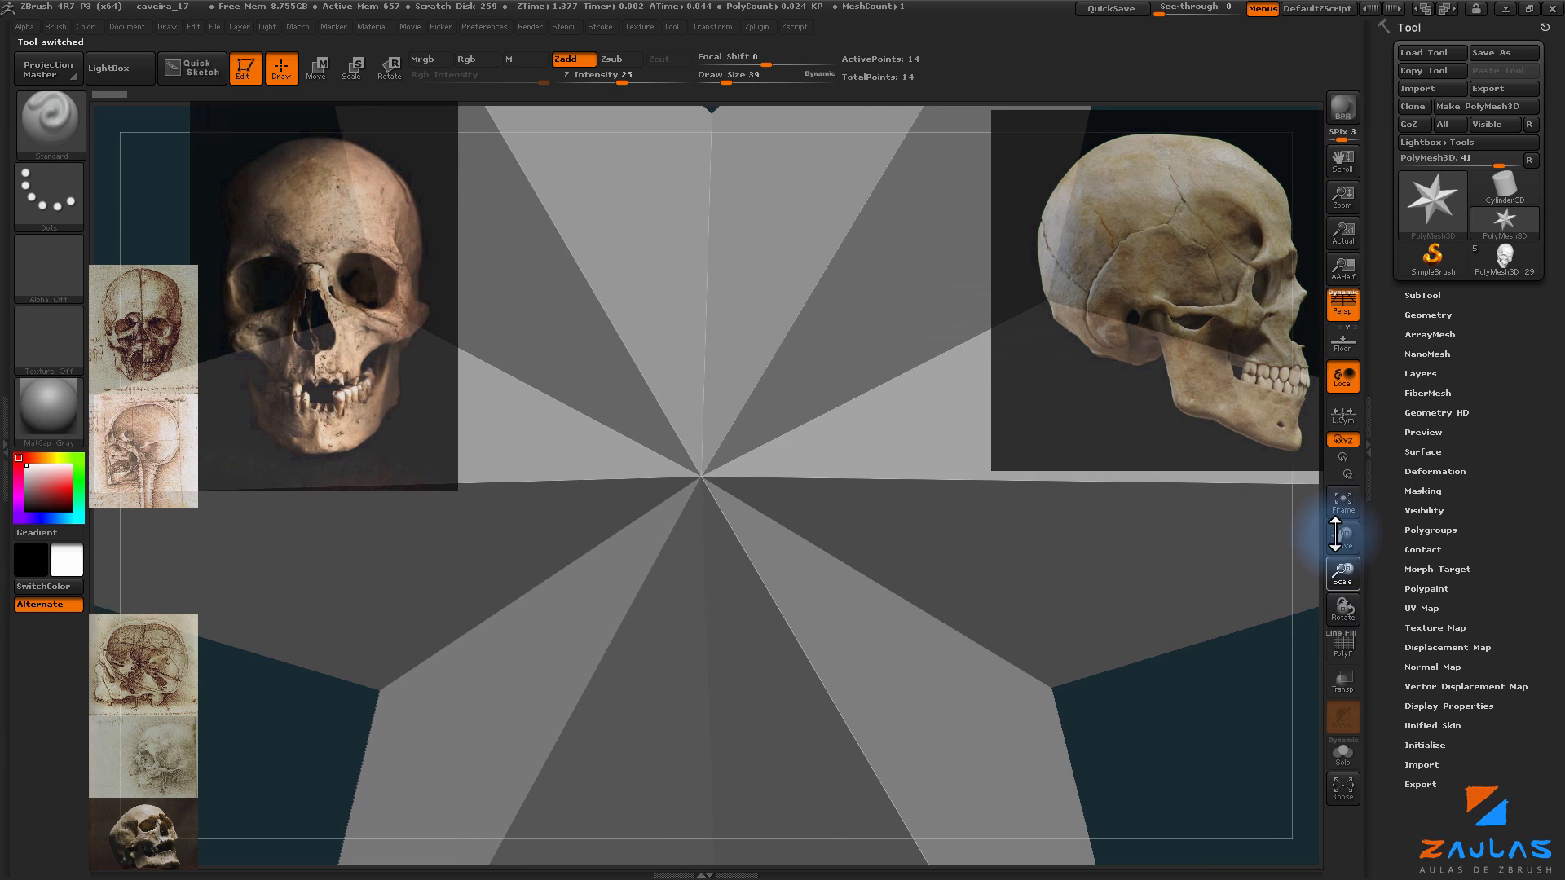
click(1343, 501)
Step: Initialize the star mesh as a QCube and turn on the polyframe display
drag(1476, 774, 1467, 666)
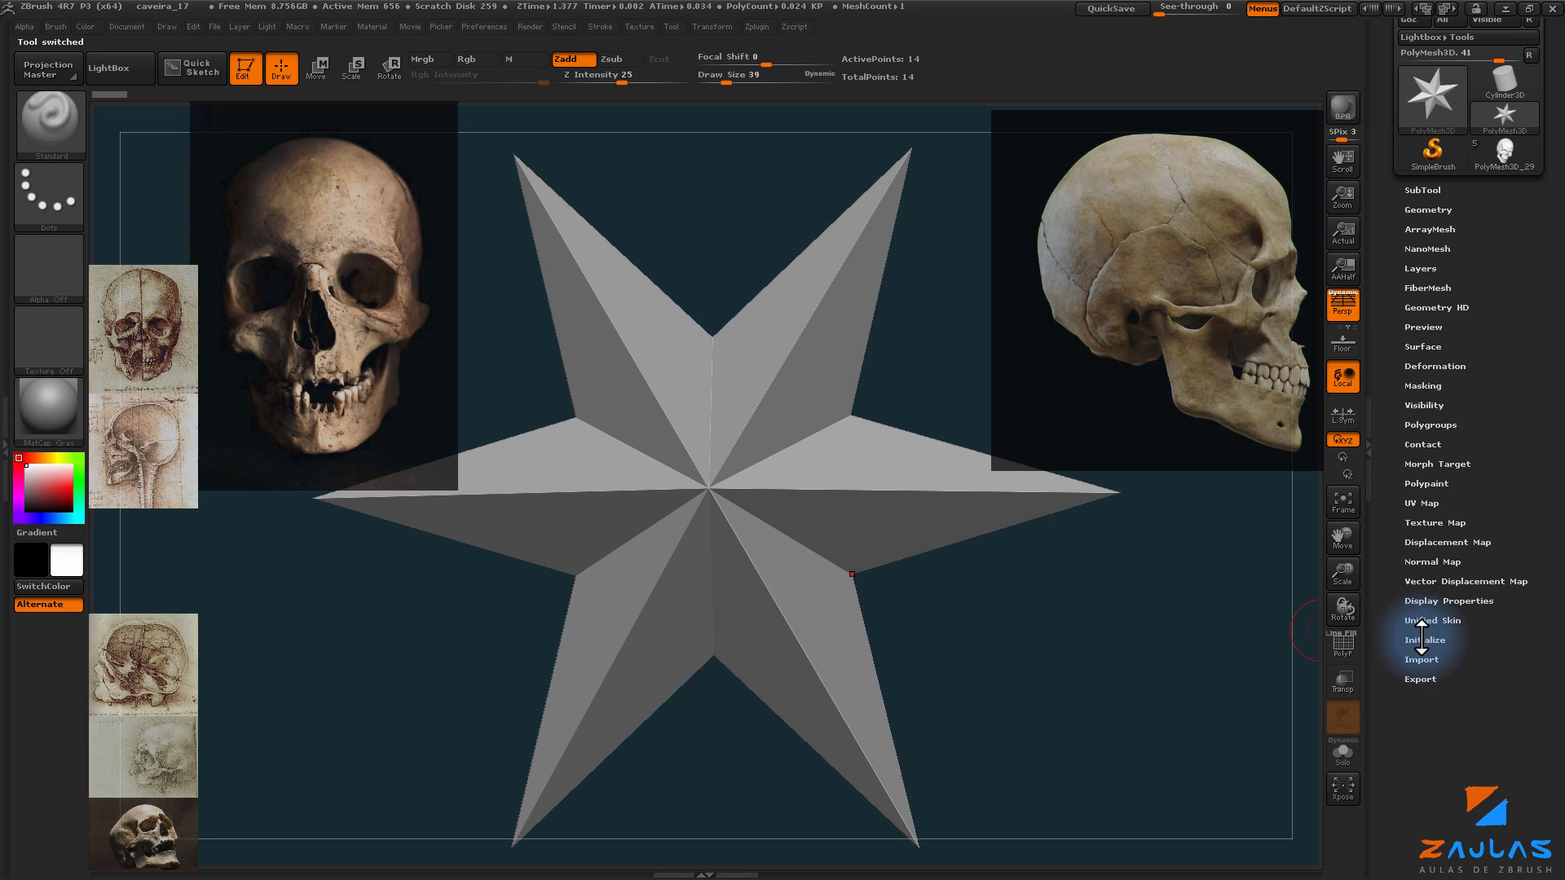
click(1434, 640)
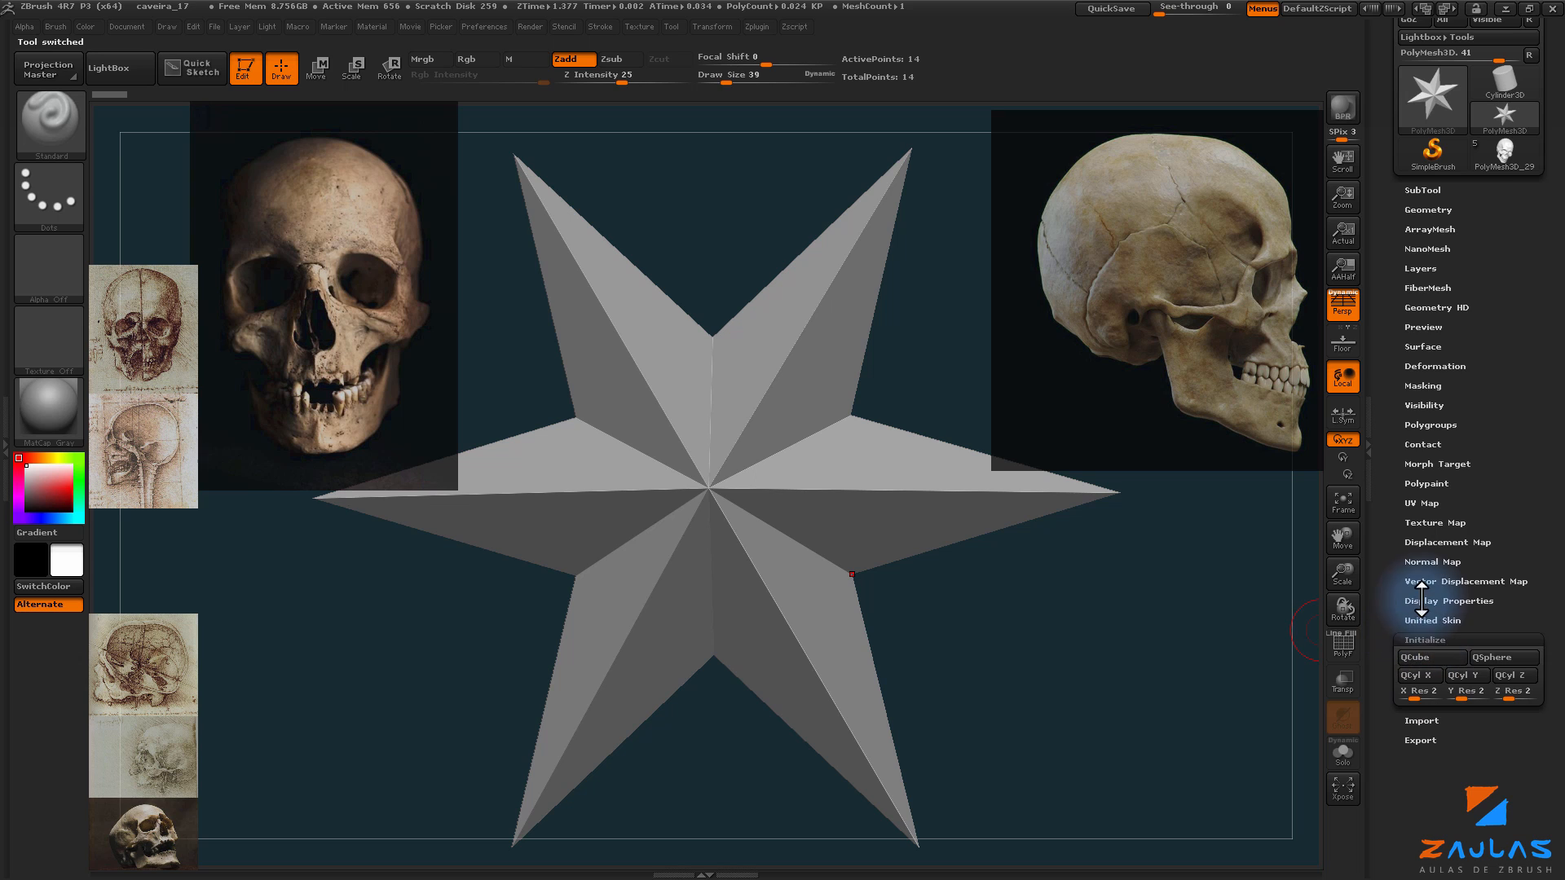
click(1431, 660)
click(1343, 644)
drag(1059, 632, 1153, 667)
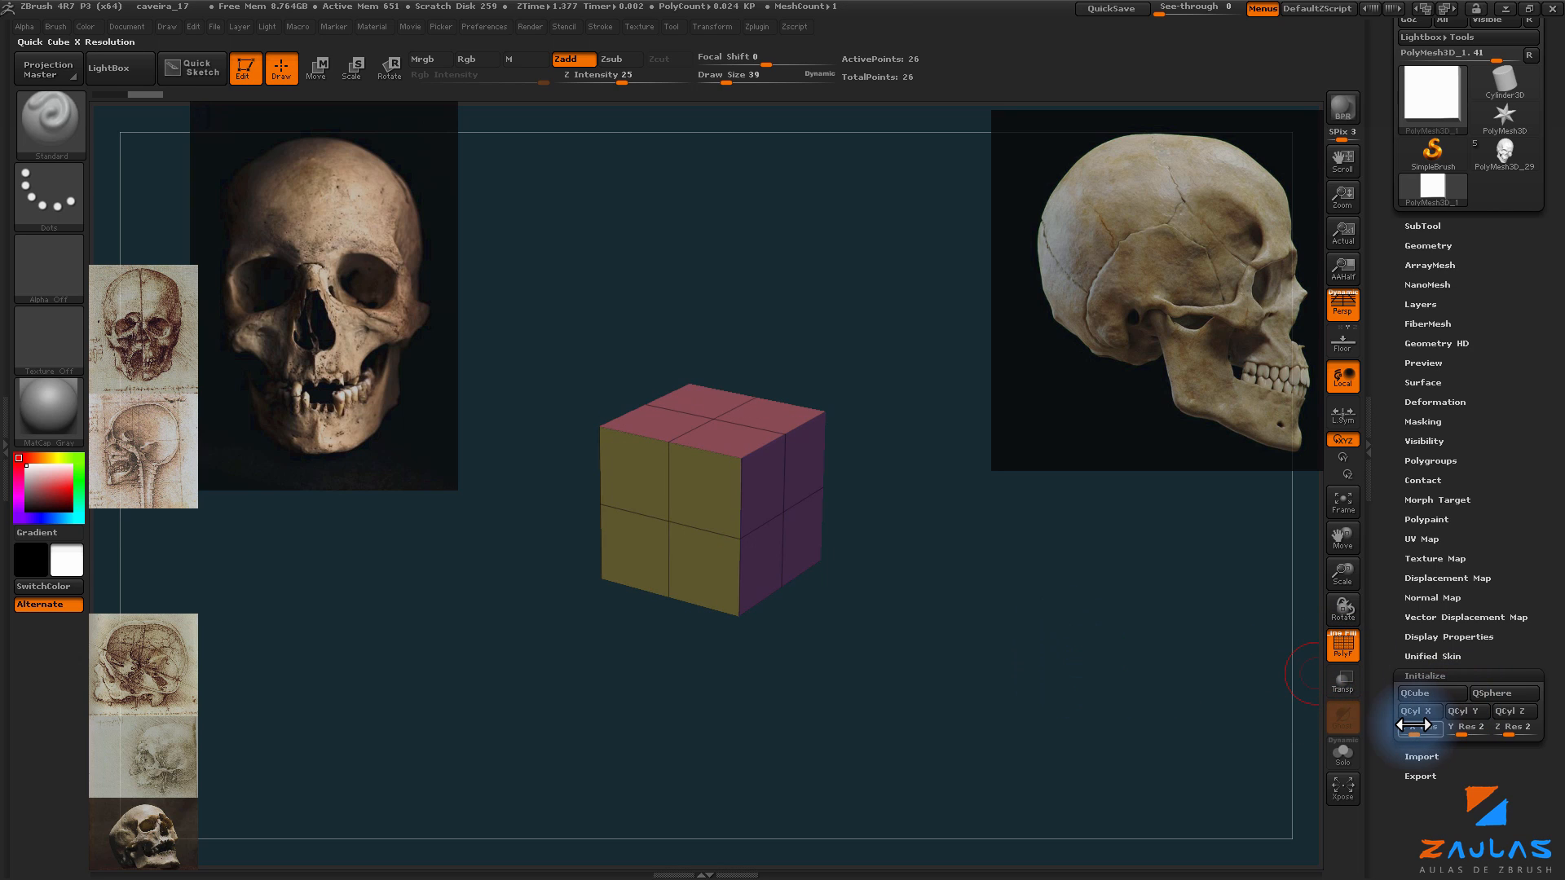
Step: Rebuild the QCube with X, Y and Z resolution all set to 1
drag(1413, 724, 1493, 734)
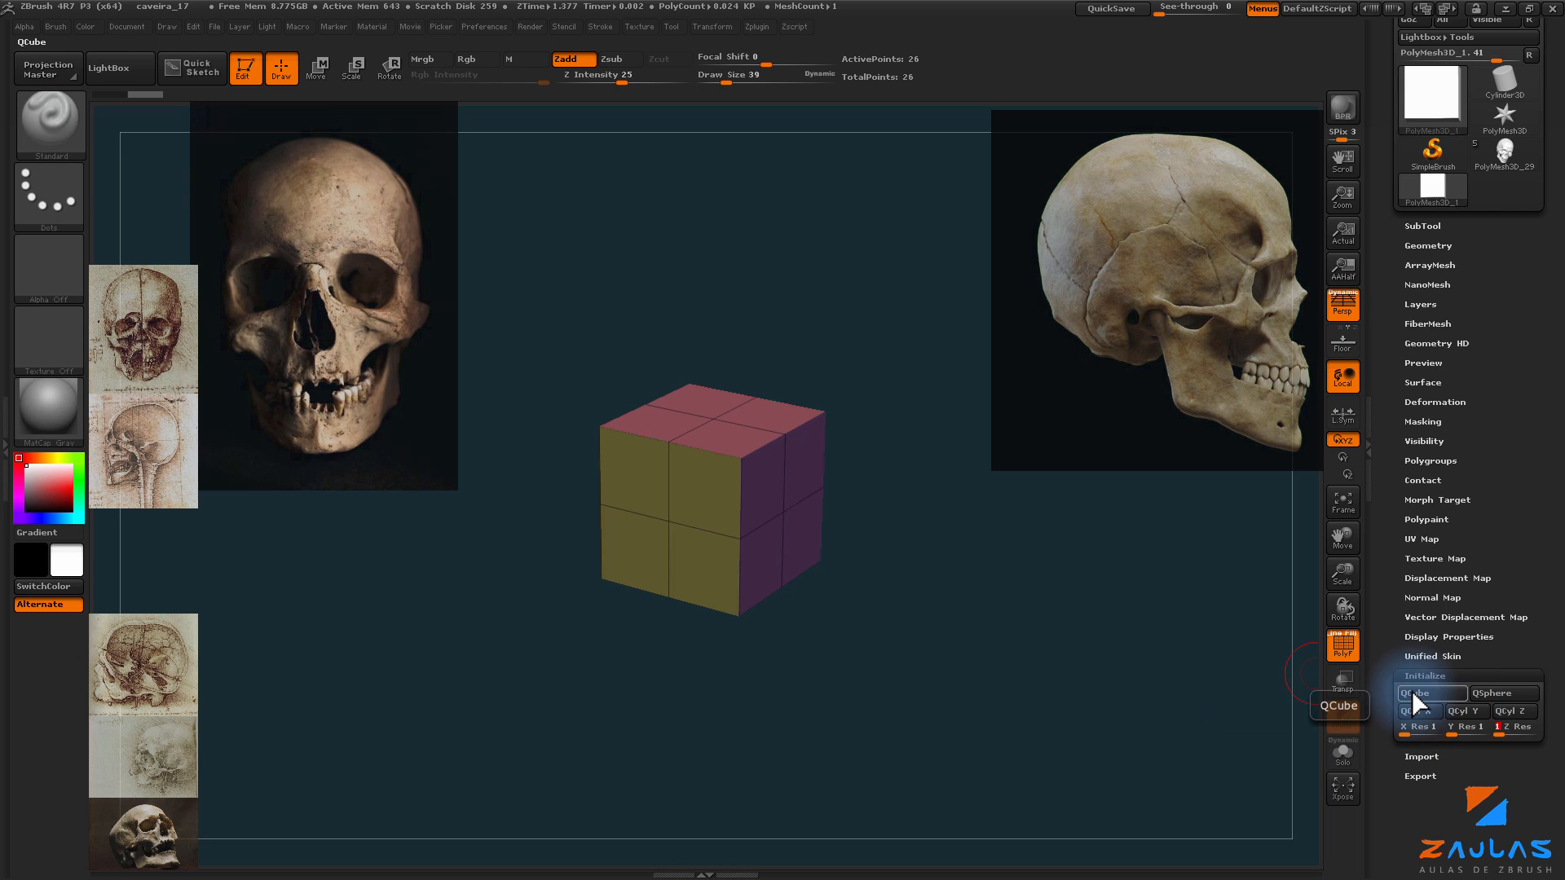
click(1414, 700)
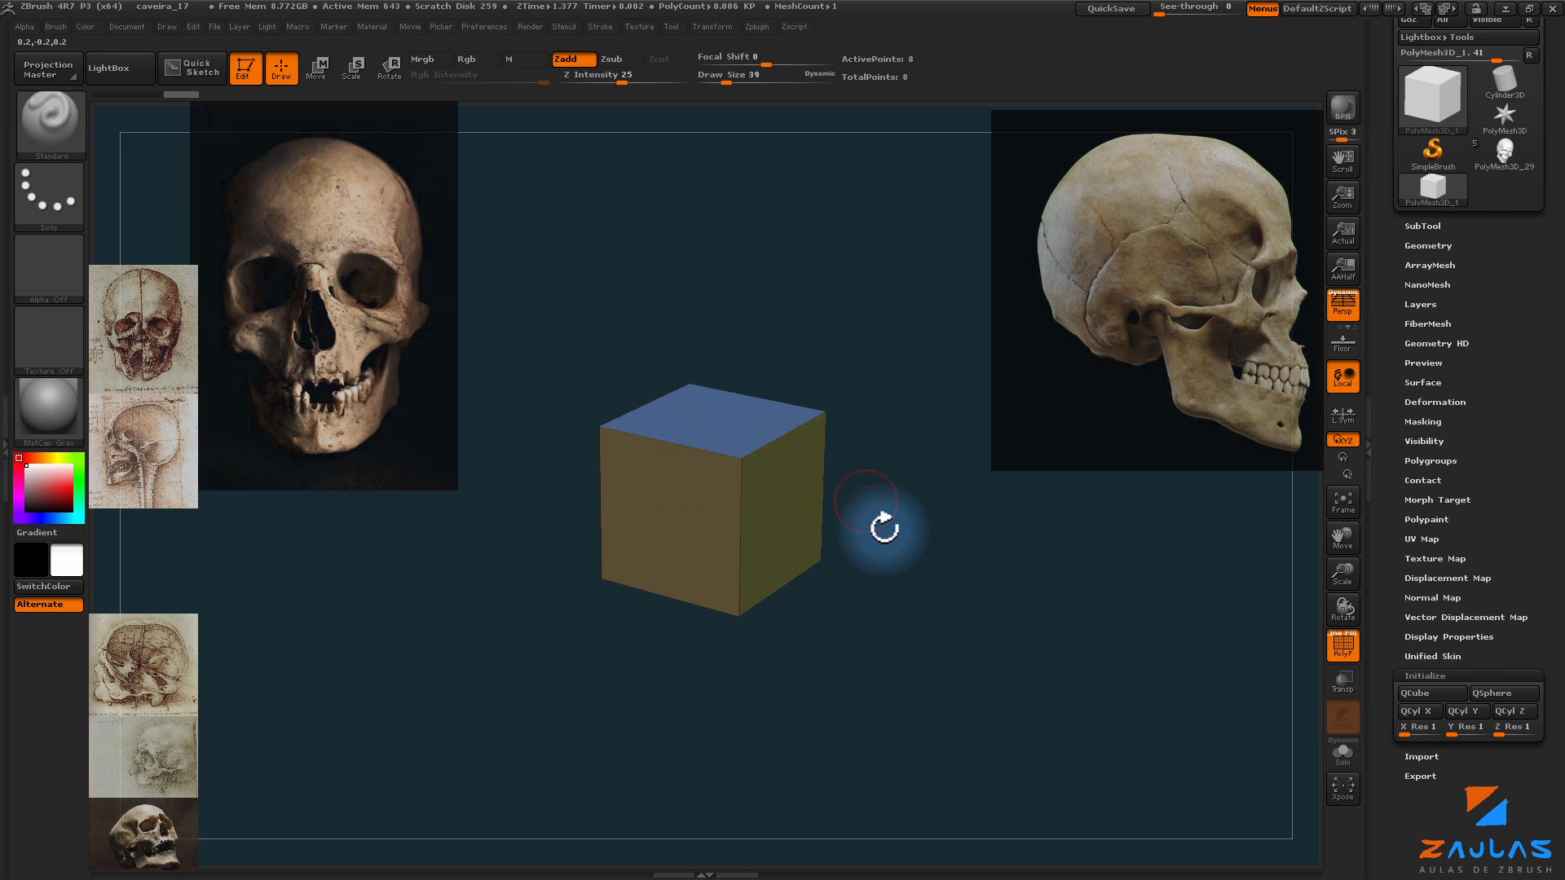
alt+drag(922, 555, 955, 582)
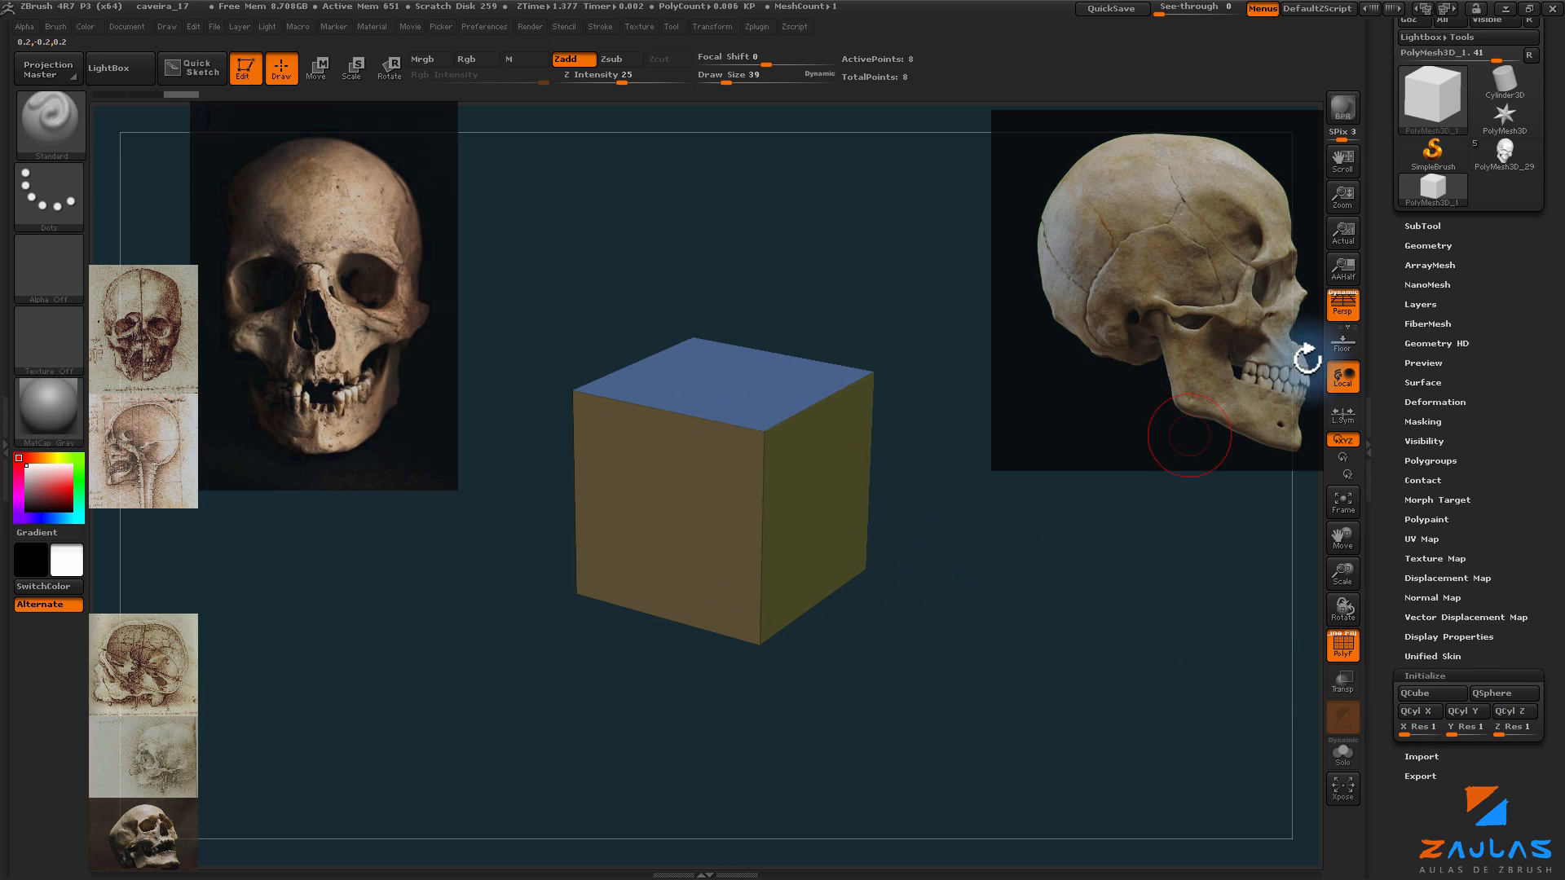
Step: Divide the cube once with smoothing on to round it into a low-poly cranium form
click(1422, 245)
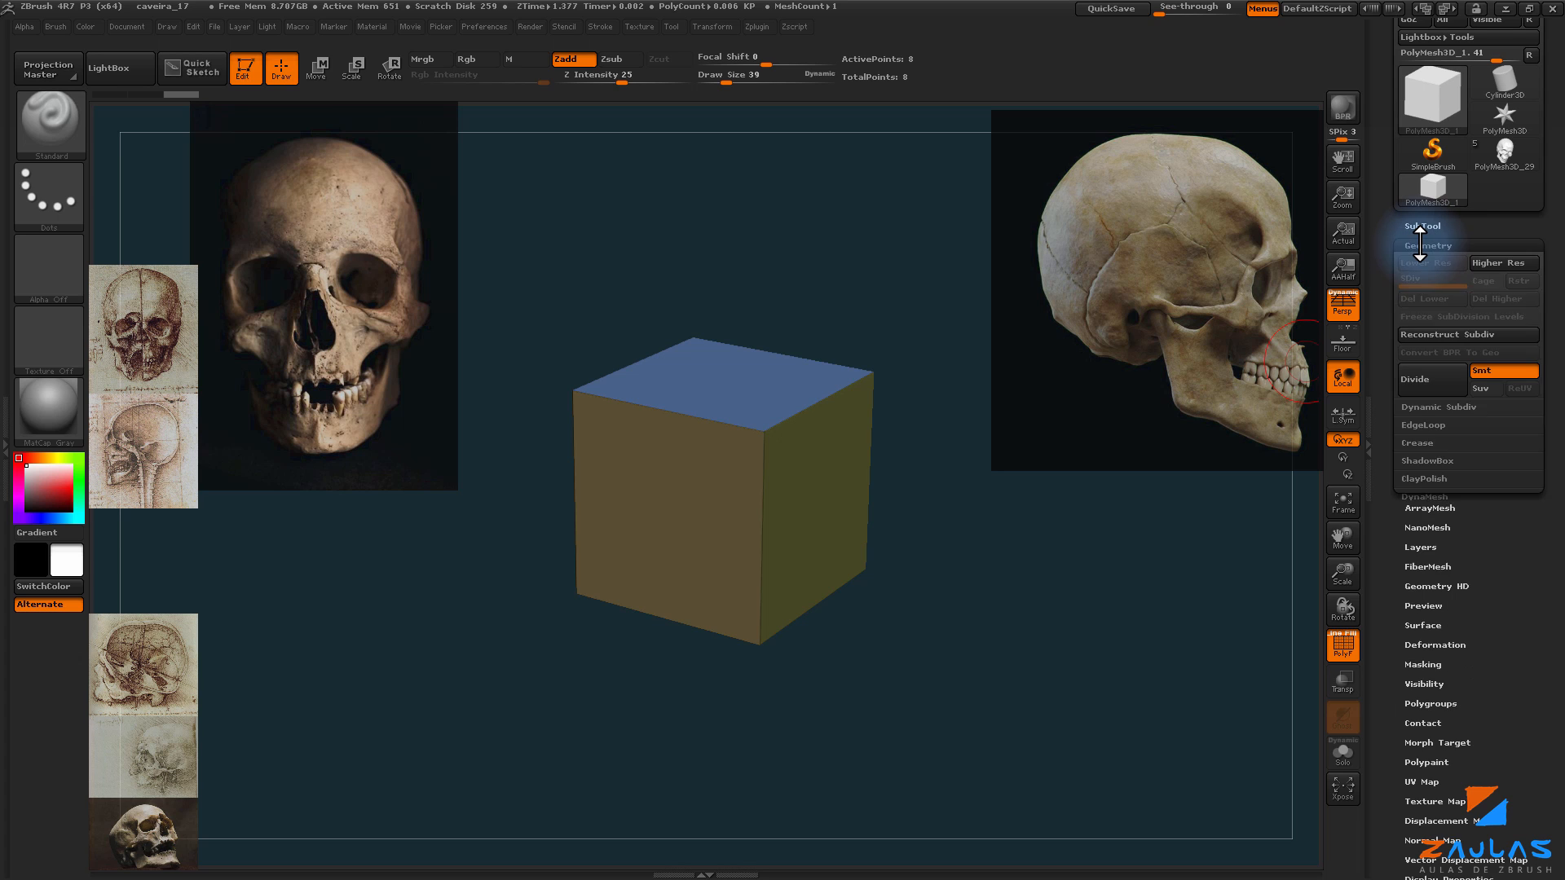
click(1428, 378)
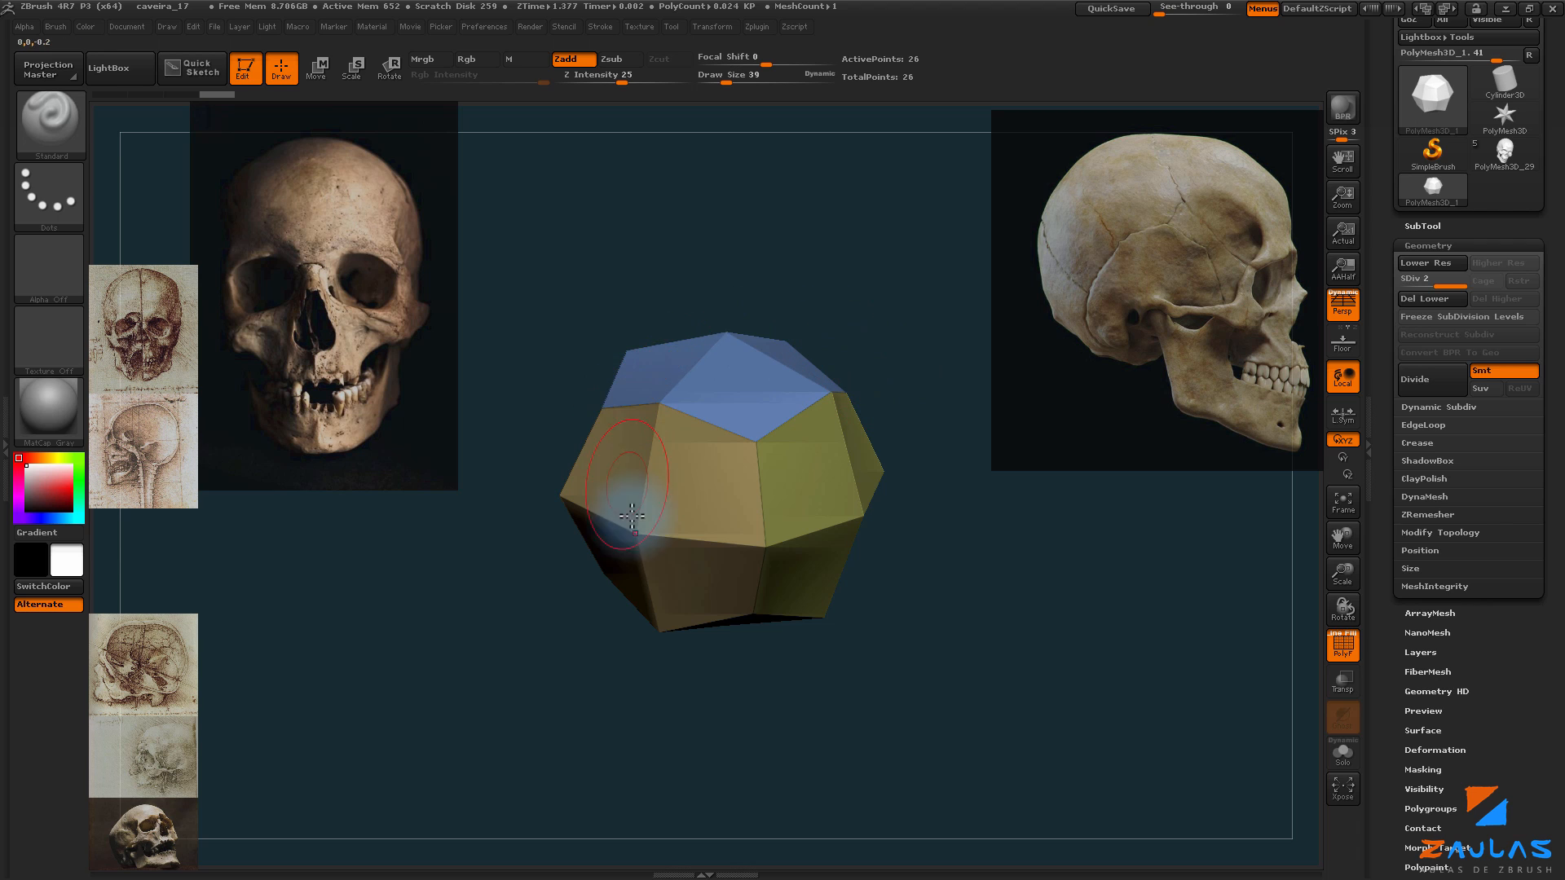
drag(866, 678, 660, 360)
drag(848, 561, 797, 448)
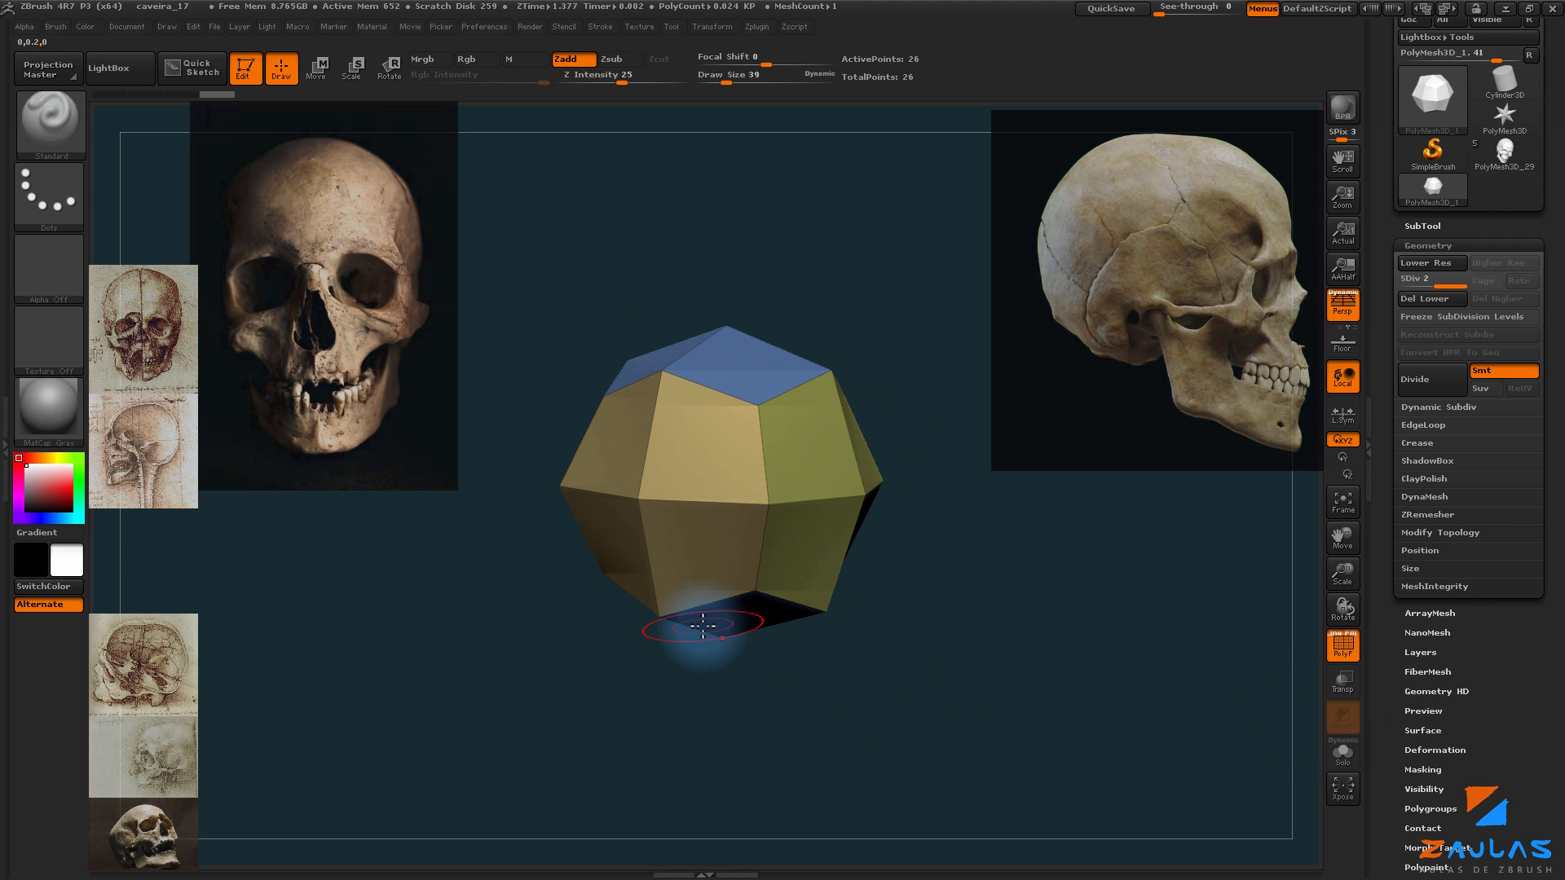
drag(931, 654, 909, 608)
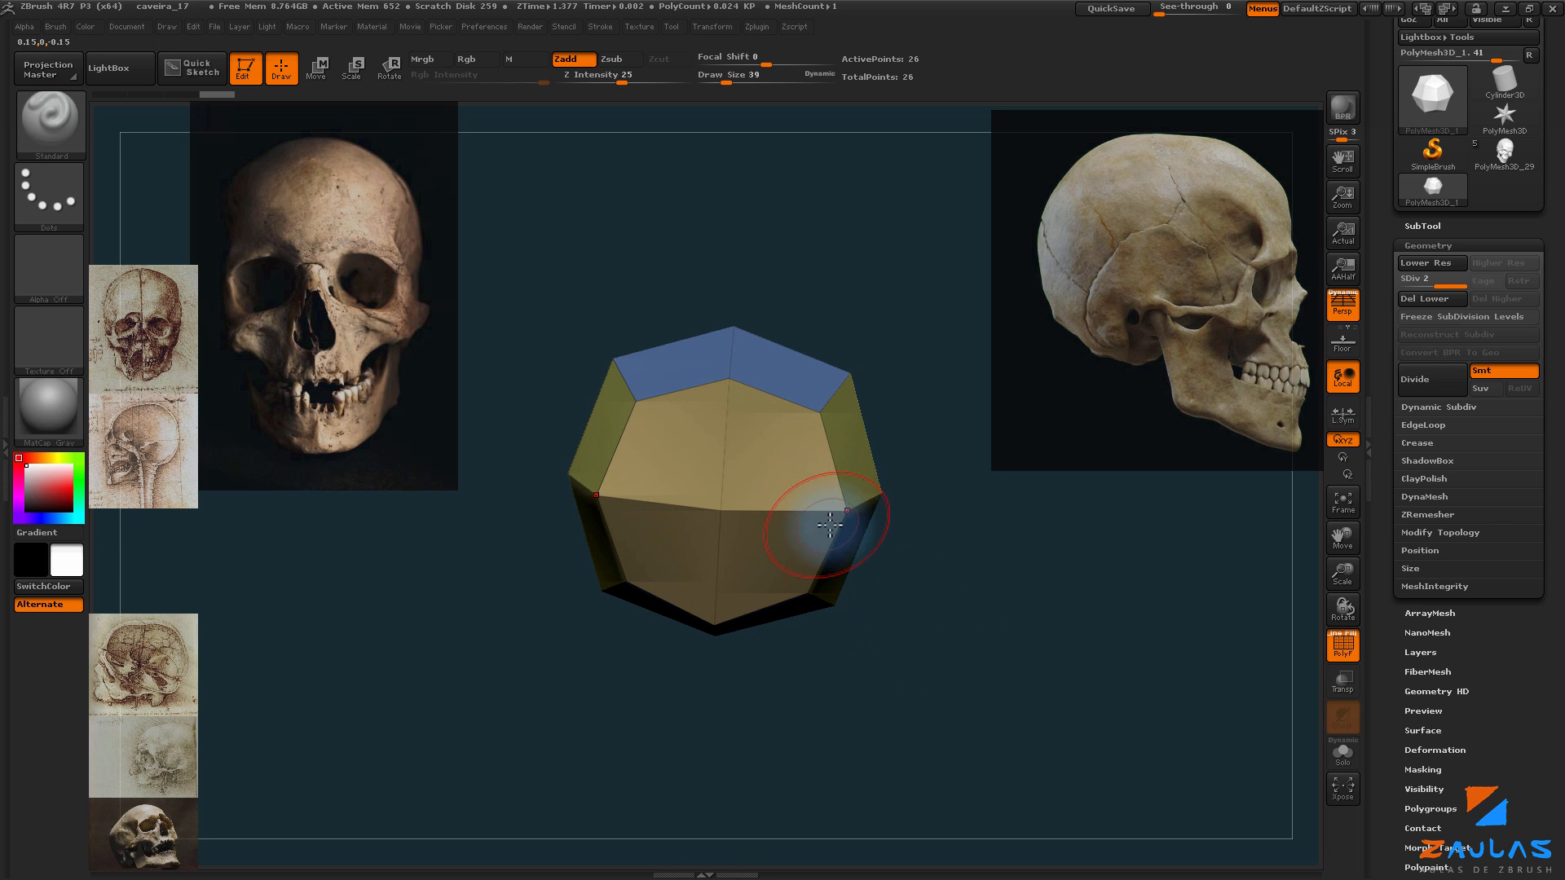
drag(958, 662, 980, 612)
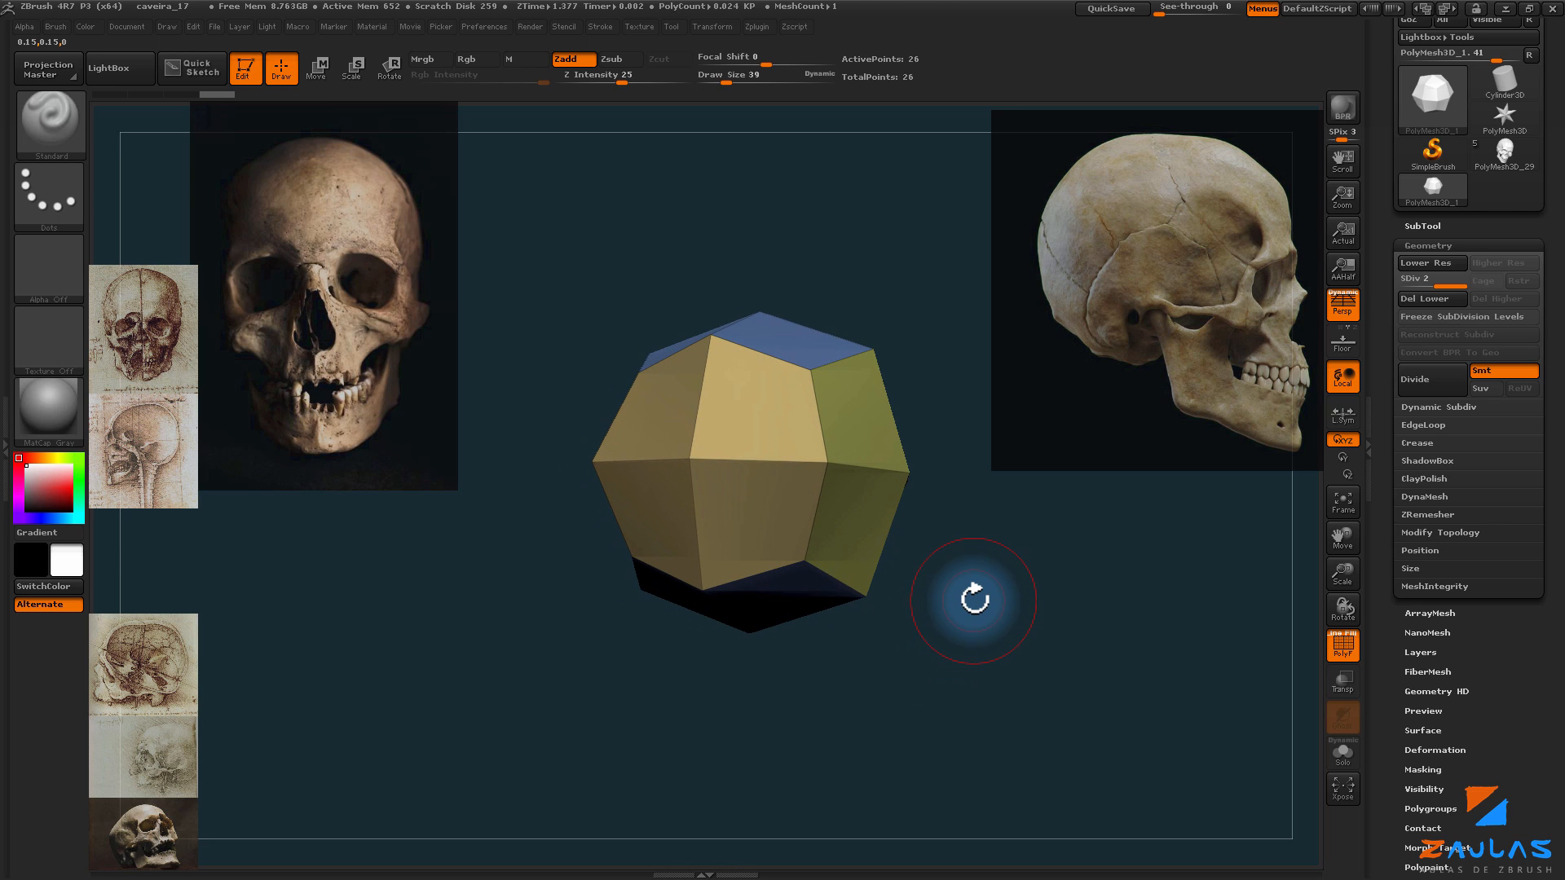
Step: Switch to the ZModeler brush and try to QMesh the lower front polygon of the rounded cube
key(b)
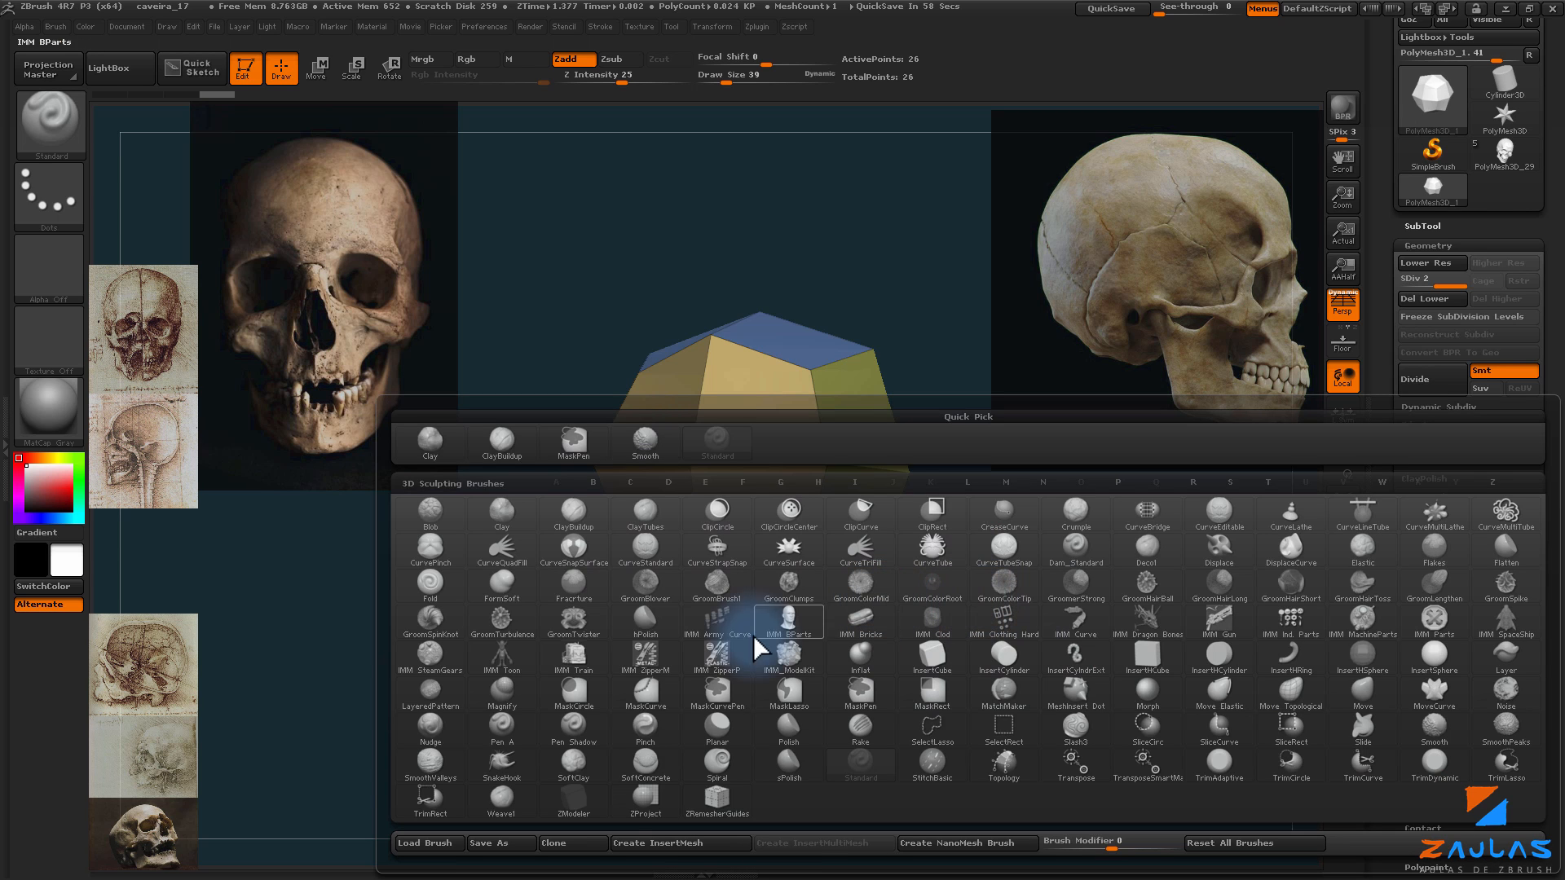
click(575, 803)
drag(882, 633, 870, 642)
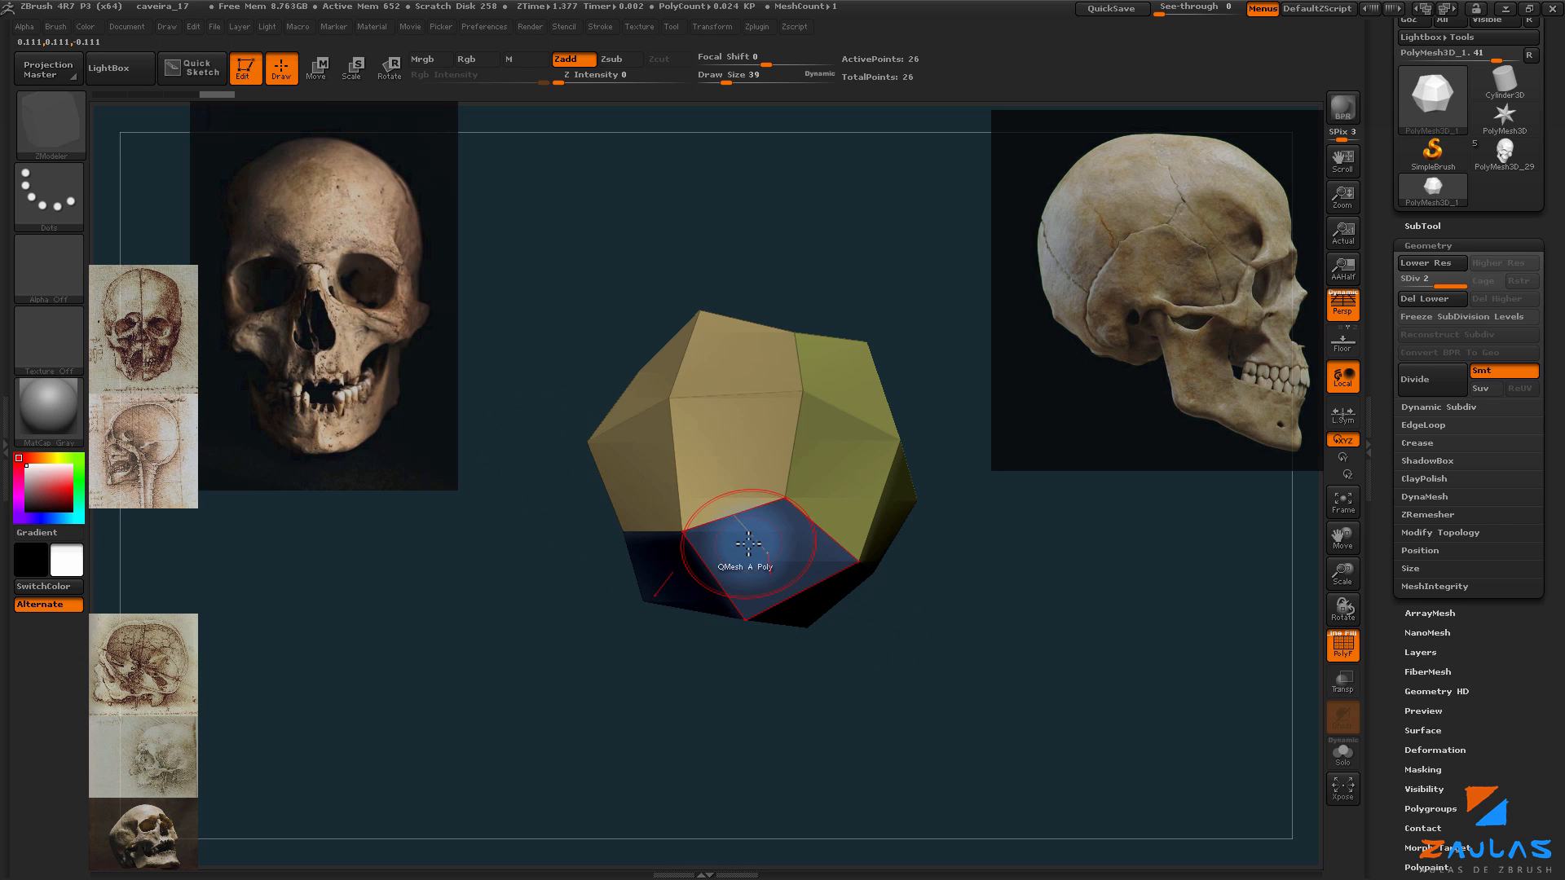
click(754, 541)
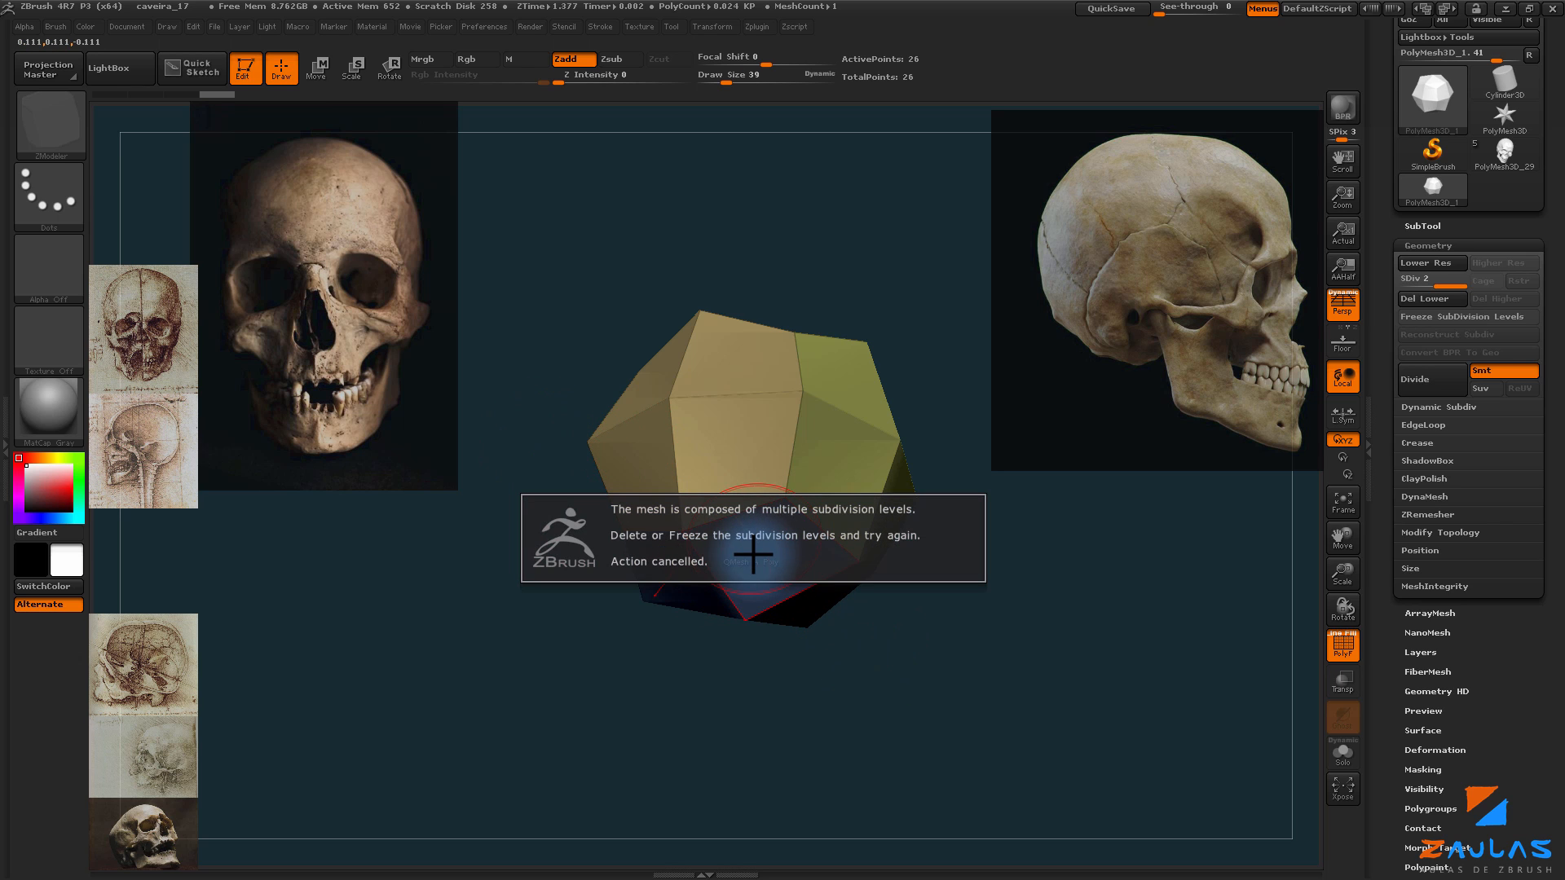
click(769, 546)
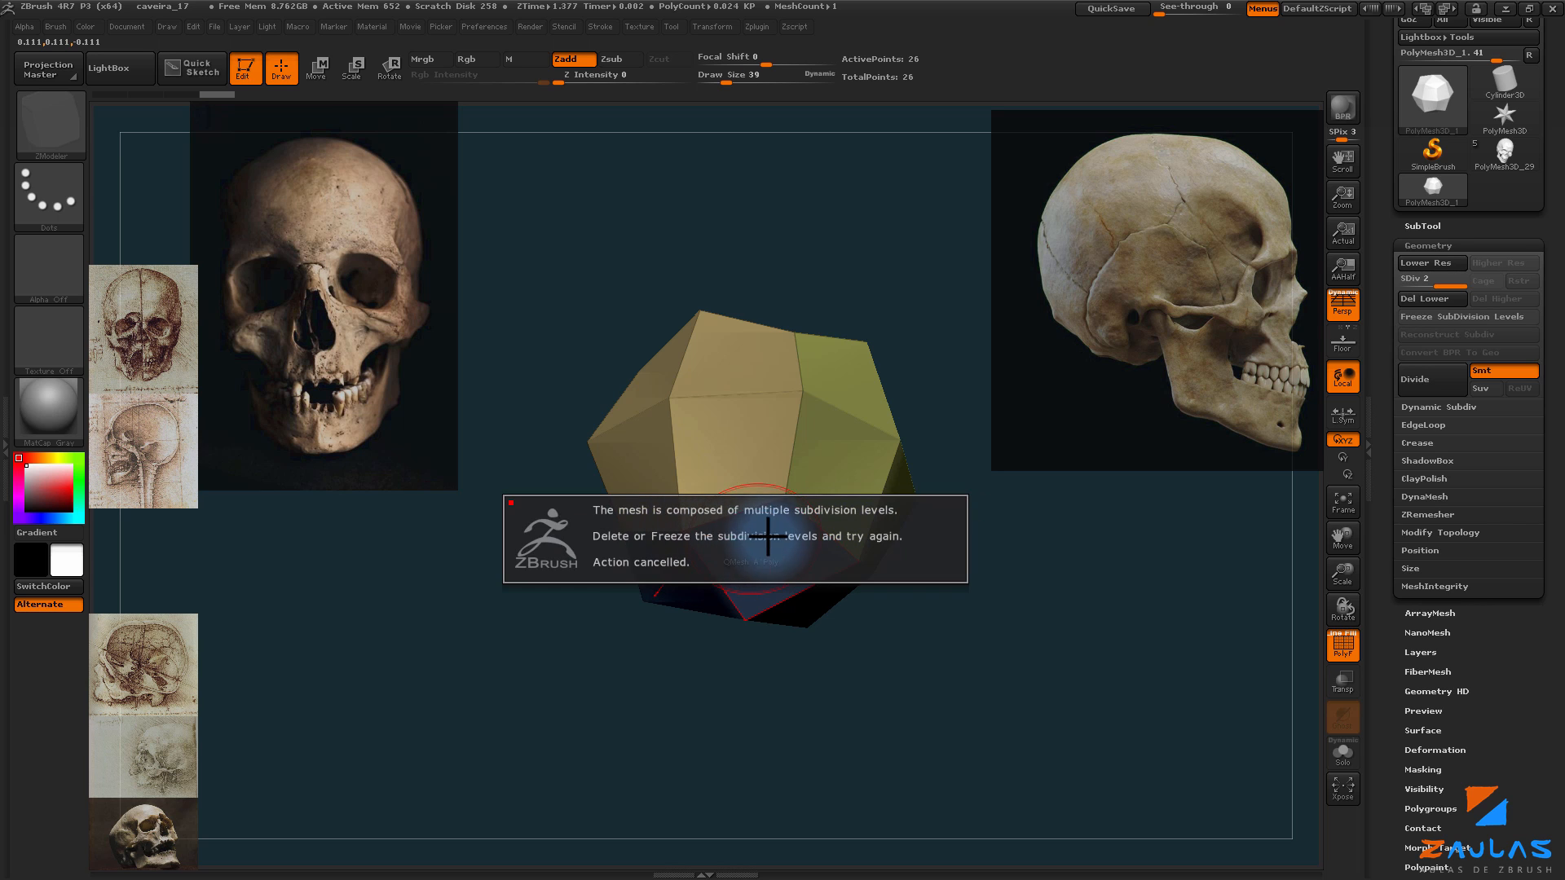
drag(1100, 570, 1125, 554)
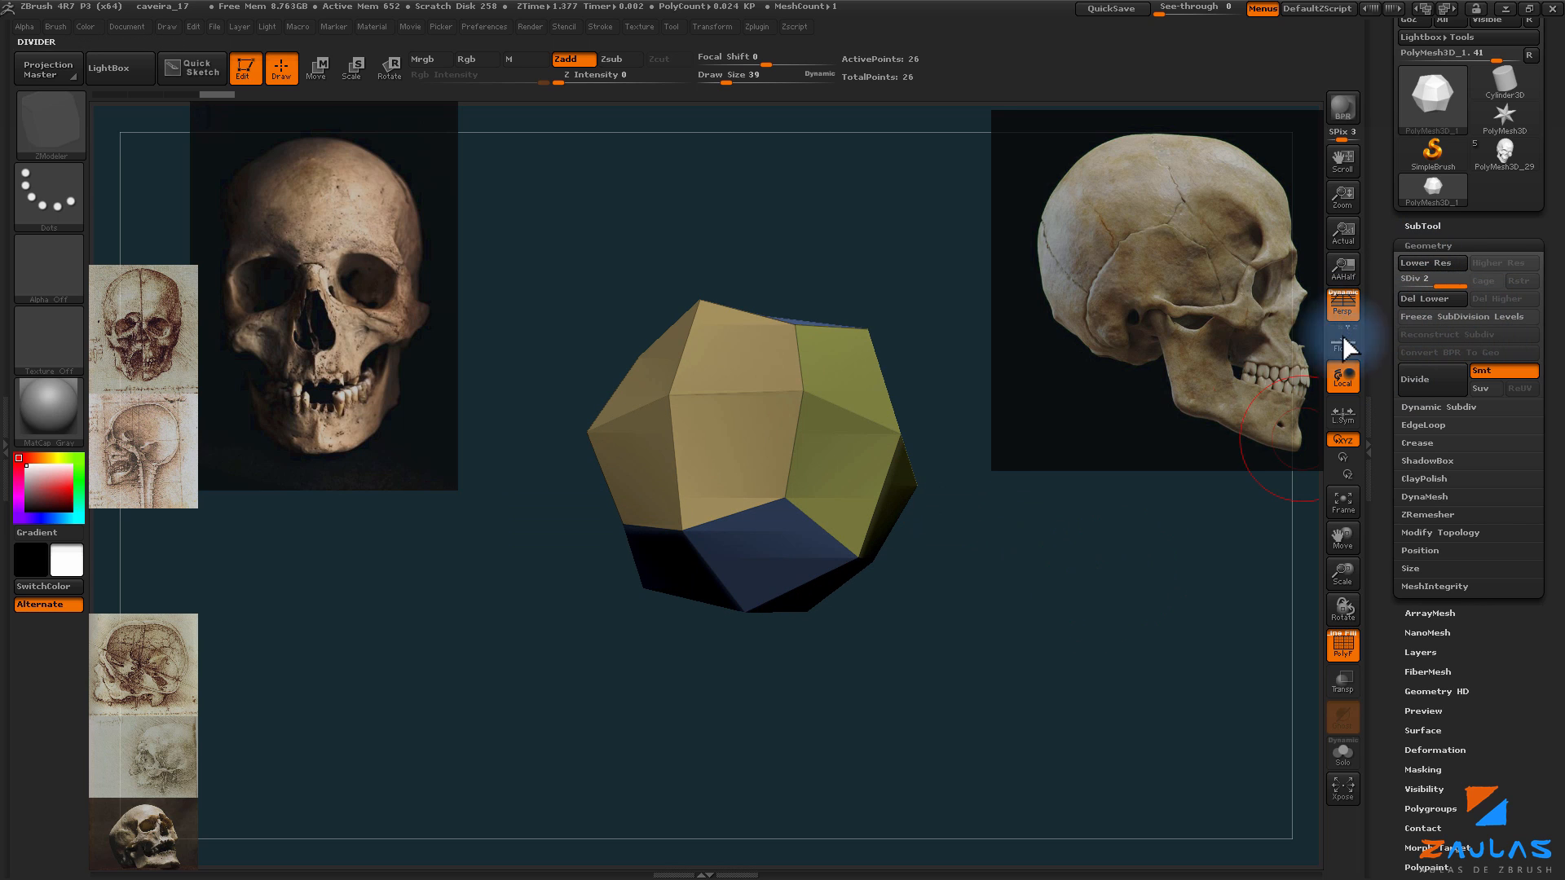
drag(992, 659, 1023, 629)
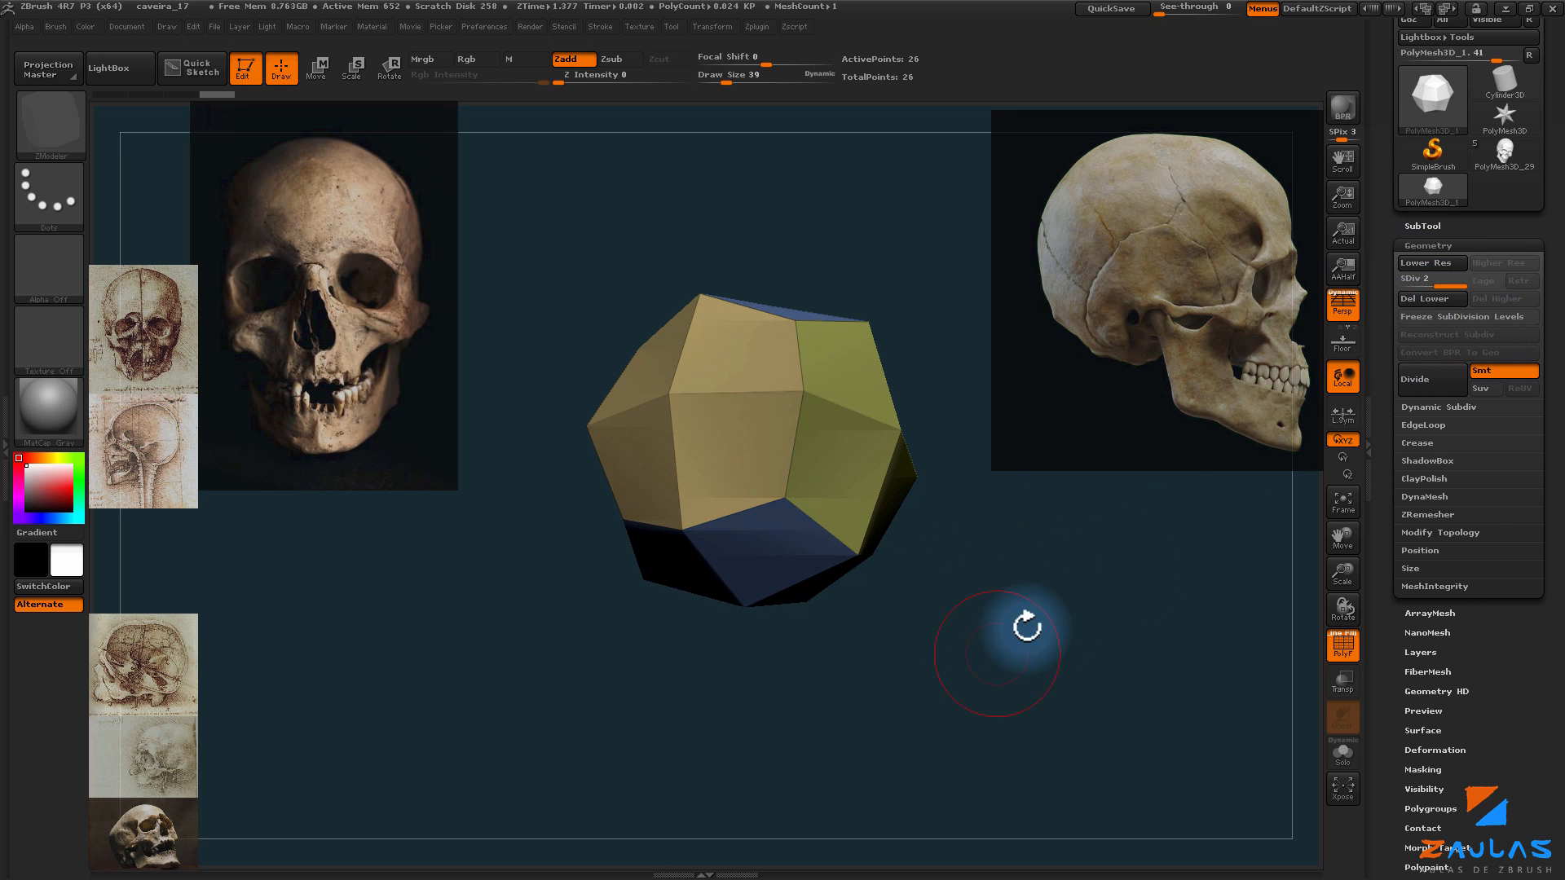
Step: Delete the lower subdivision level and QMesh the lower front polygons downward to extrude the upper jaw block
click(1426, 296)
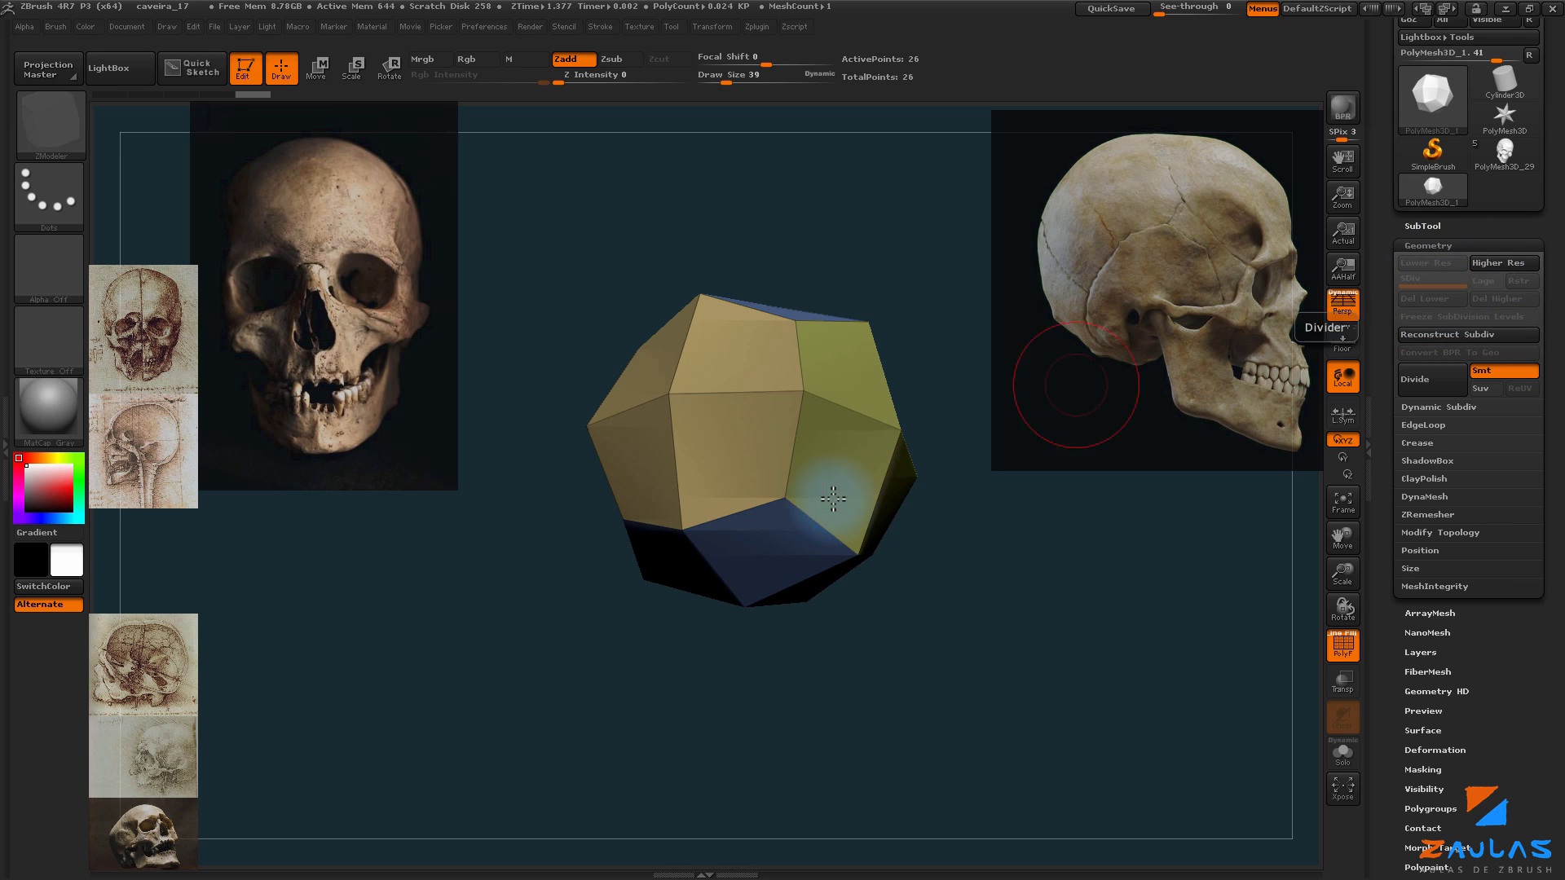
drag(930, 741, 934, 736)
drag(750, 559, 747, 635)
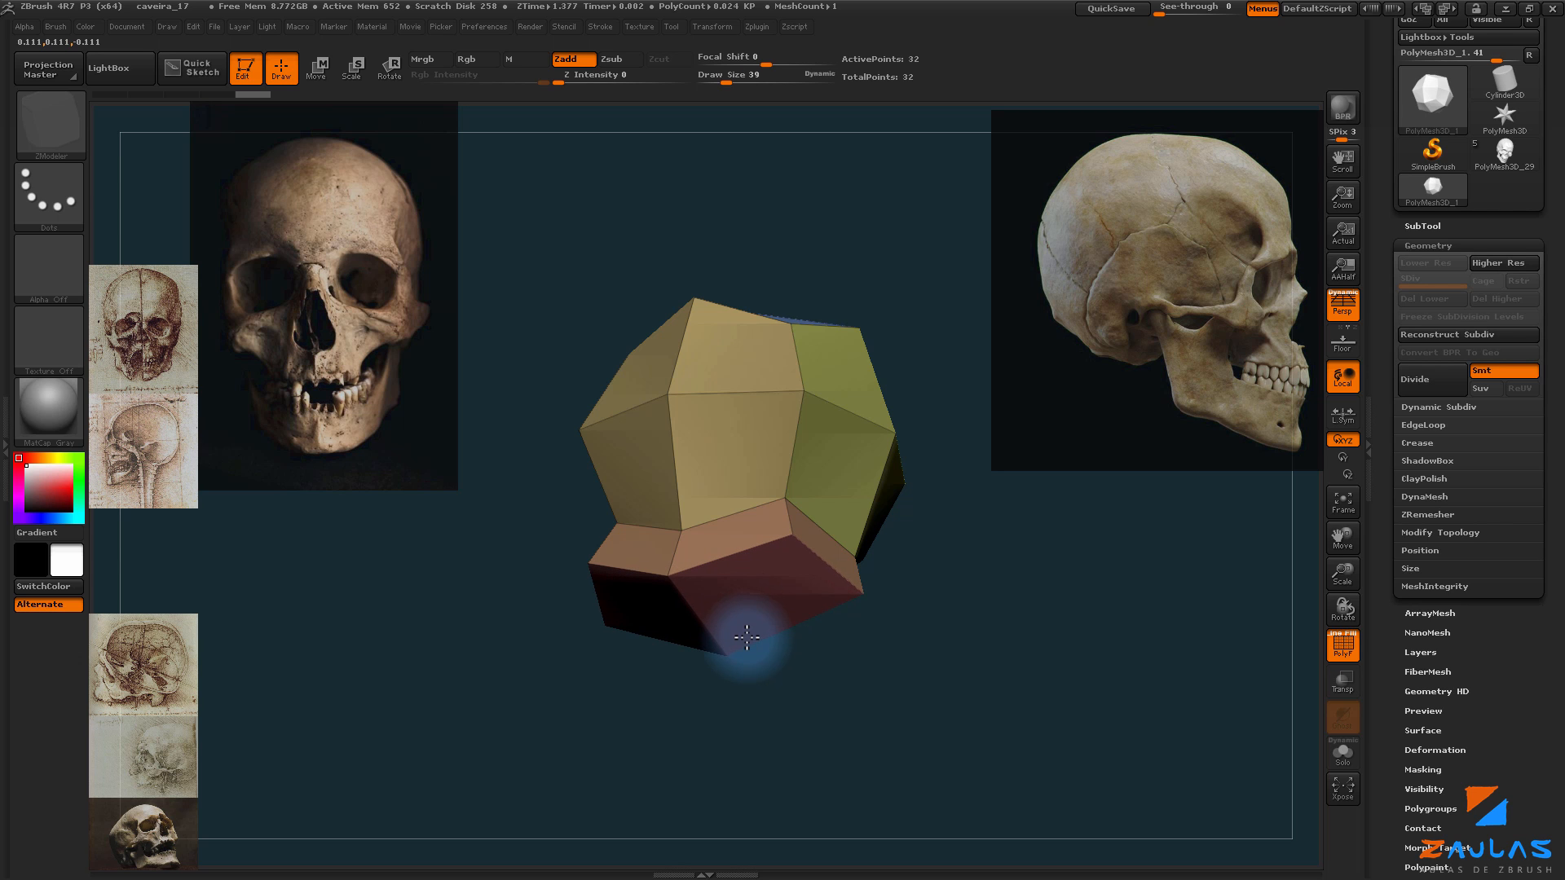
Step: Mark the upper jaw block's underside and rear side polygons and QMesh them outward as a separate jaw layer
drag(1250, 349, 956, 653)
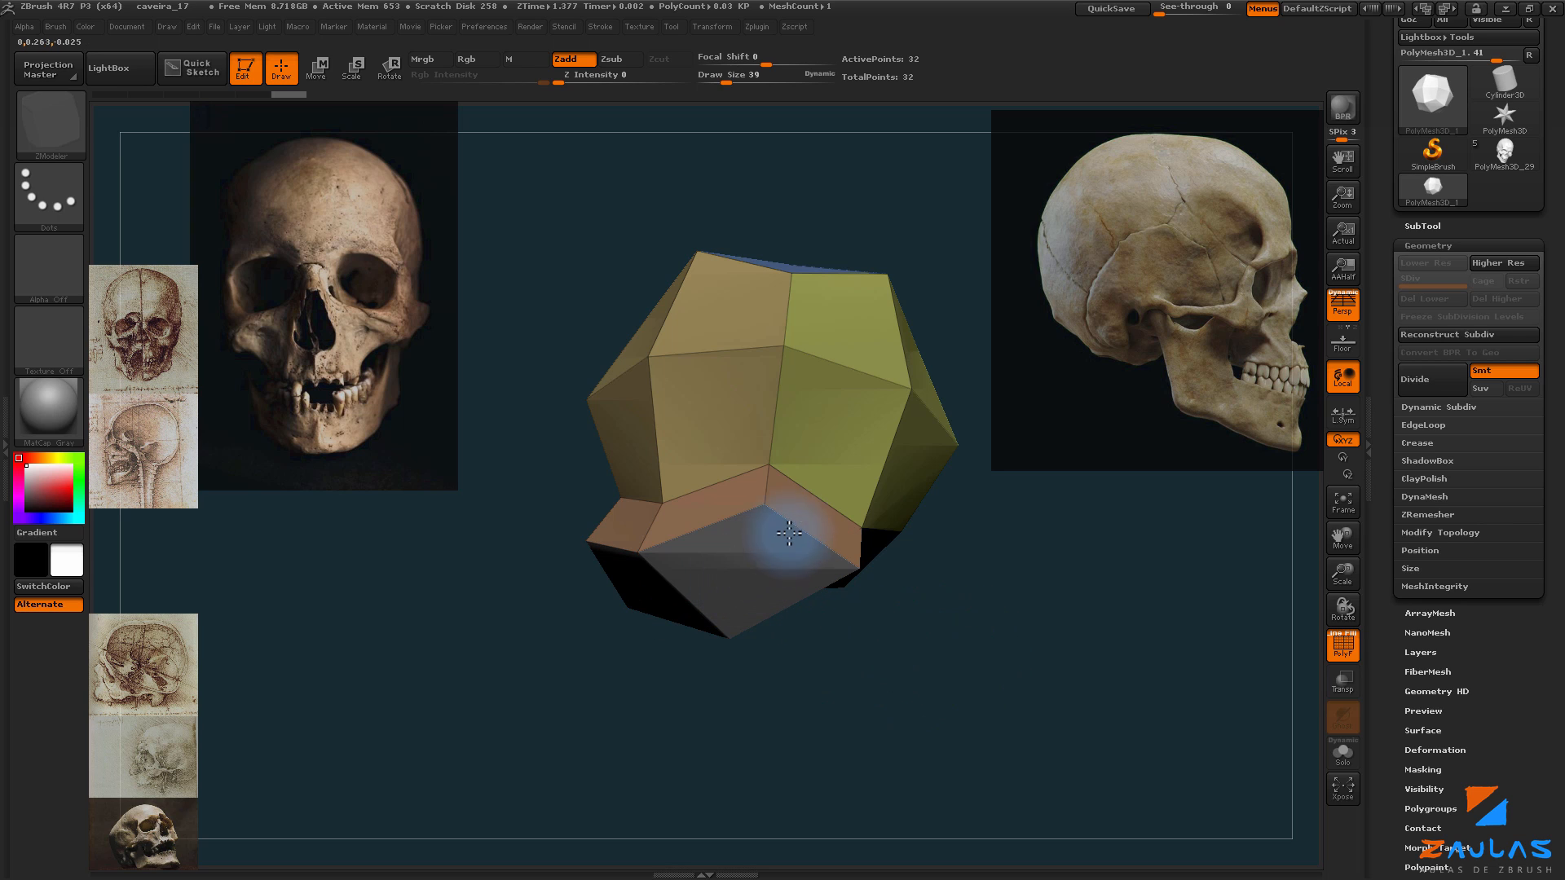
drag(889, 619, 726, 566)
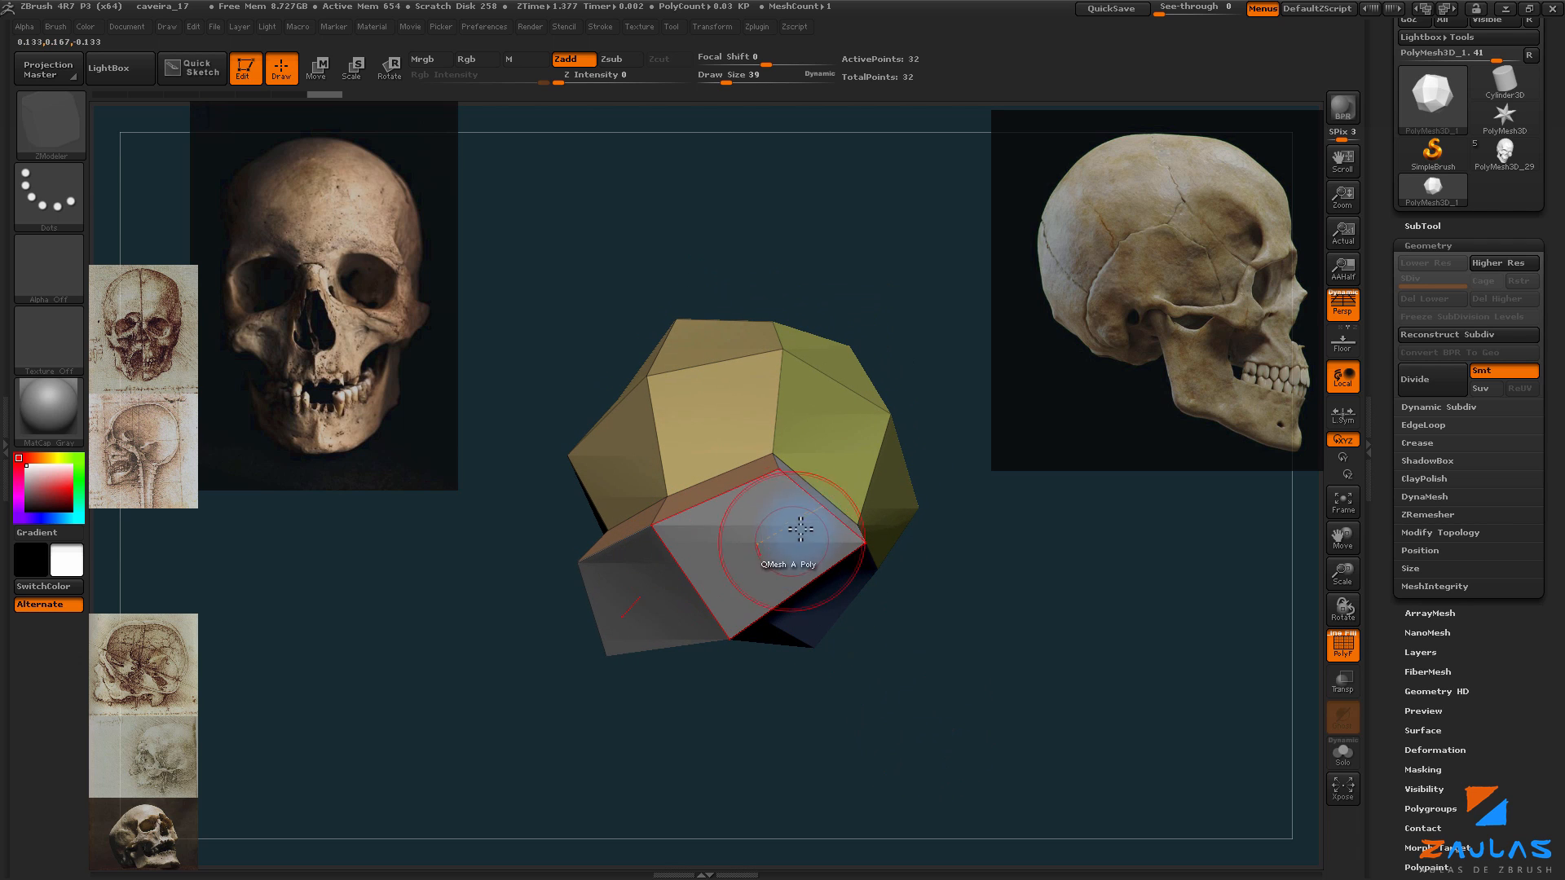
drag(883, 600, 986, 688)
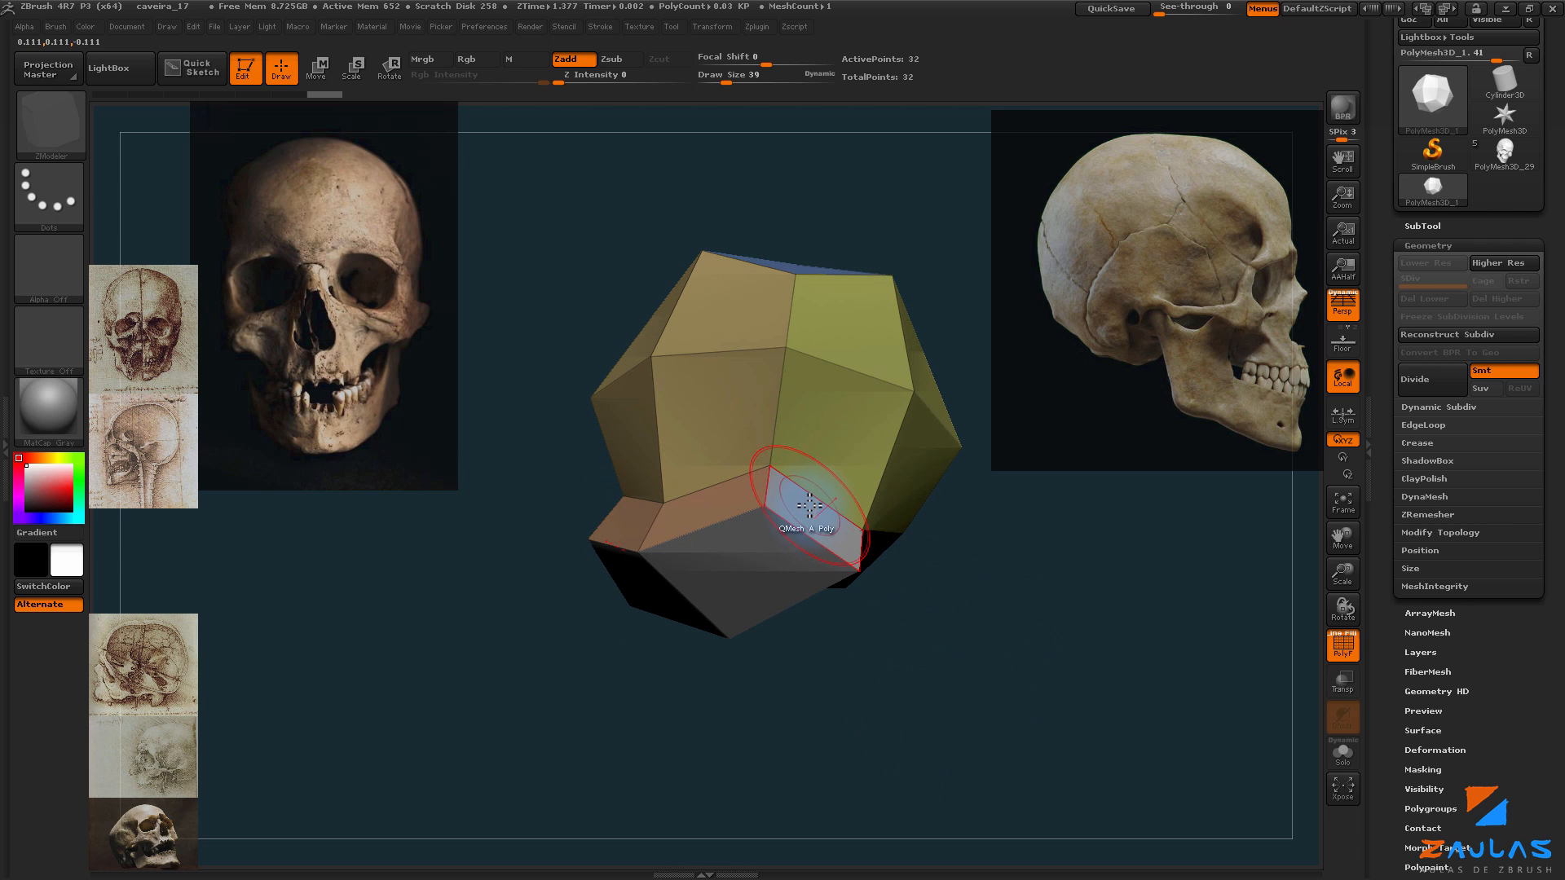
drag(901, 632, 907, 649)
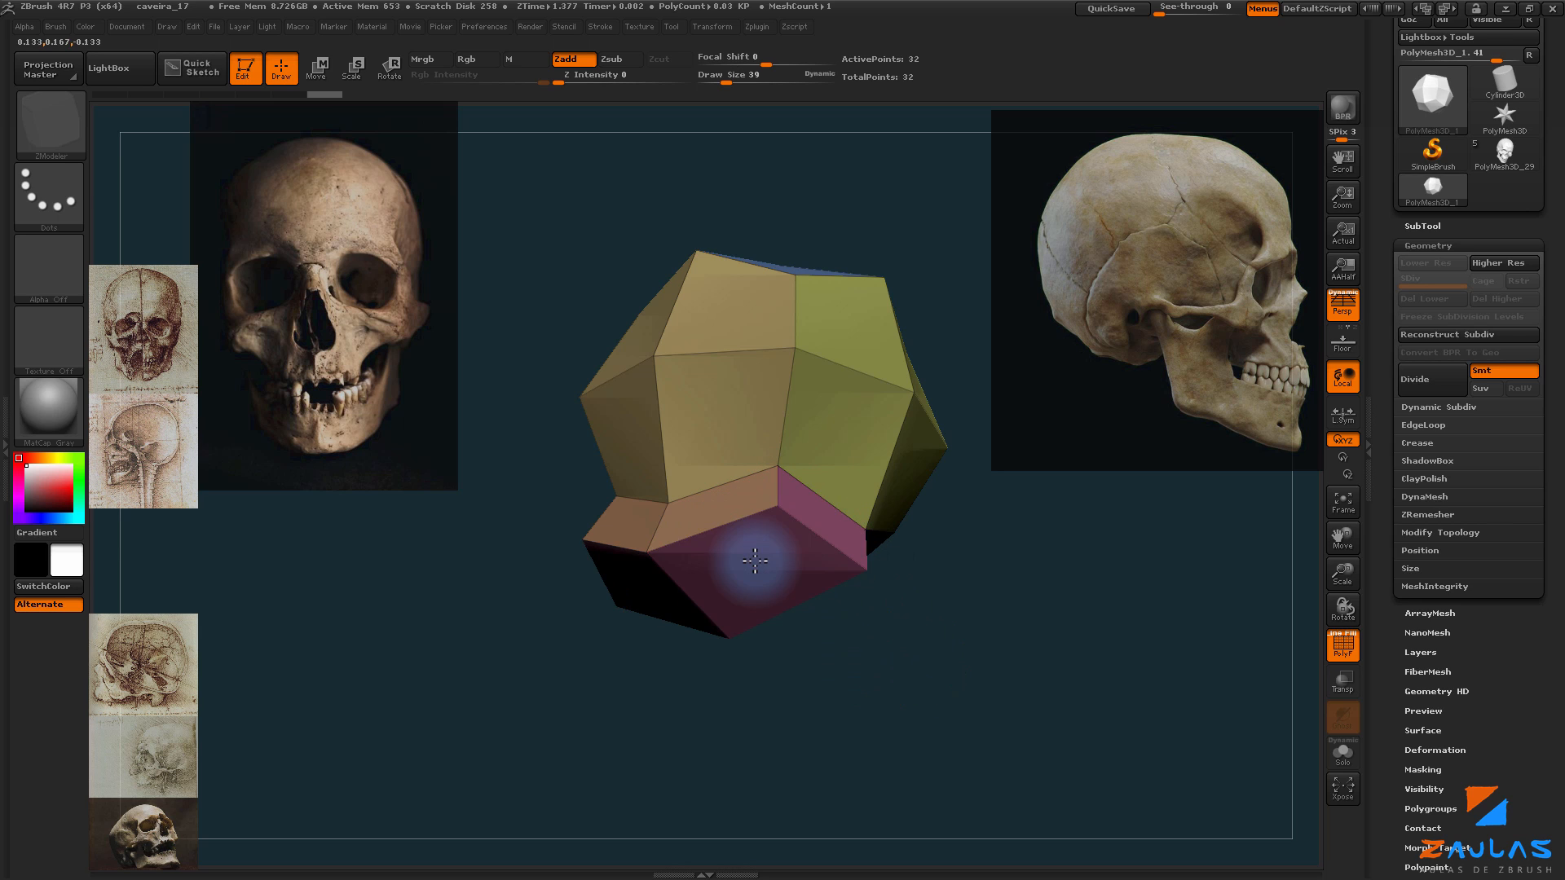
drag(760, 571, 771, 596)
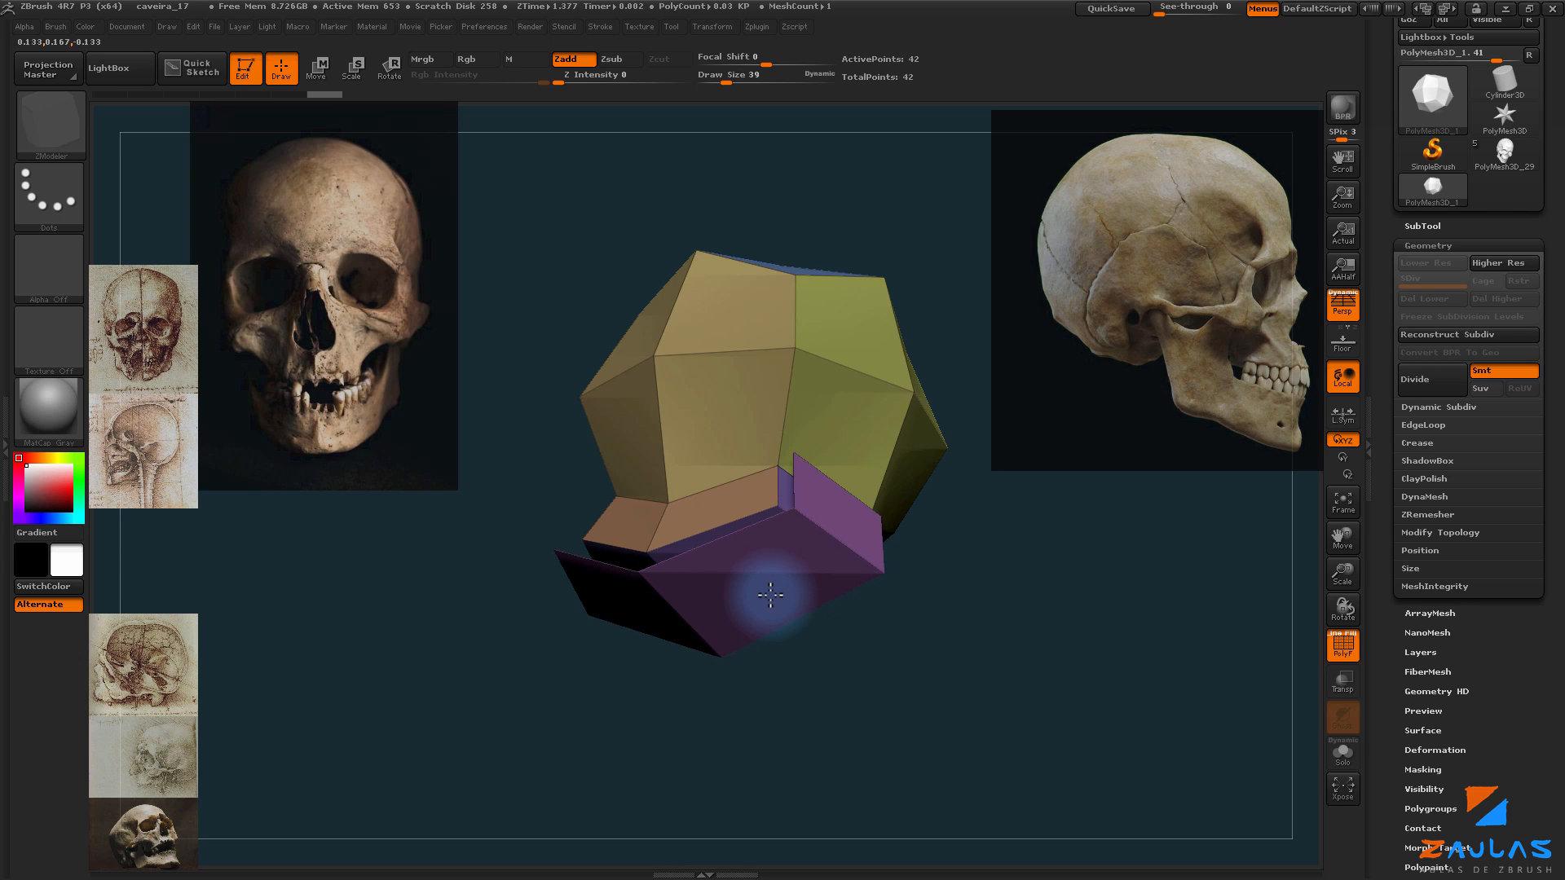
Step: Mark the outer underside and side polygons of the jaw layer and QMesh them outward again to build the mandible
drag(907, 662, 935, 674)
drag(856, 628, 898, 638)
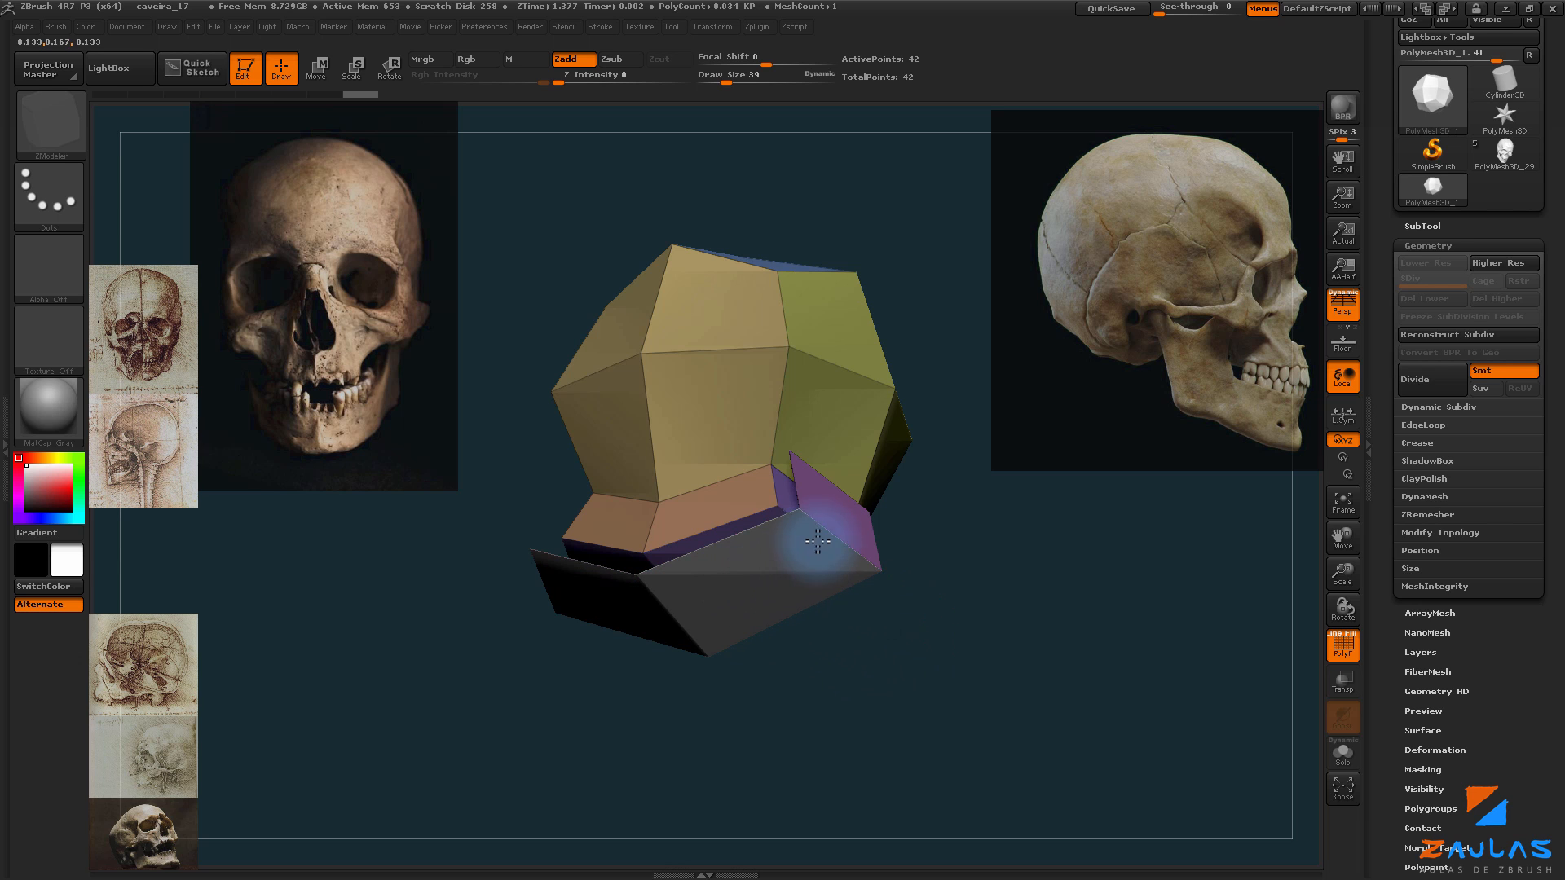
mouse_move(903, 702)
mouse_down()
mouse_move(848, 636)
mouse_move(913, 730)
mouse_move(898, 709)
mouse_up()
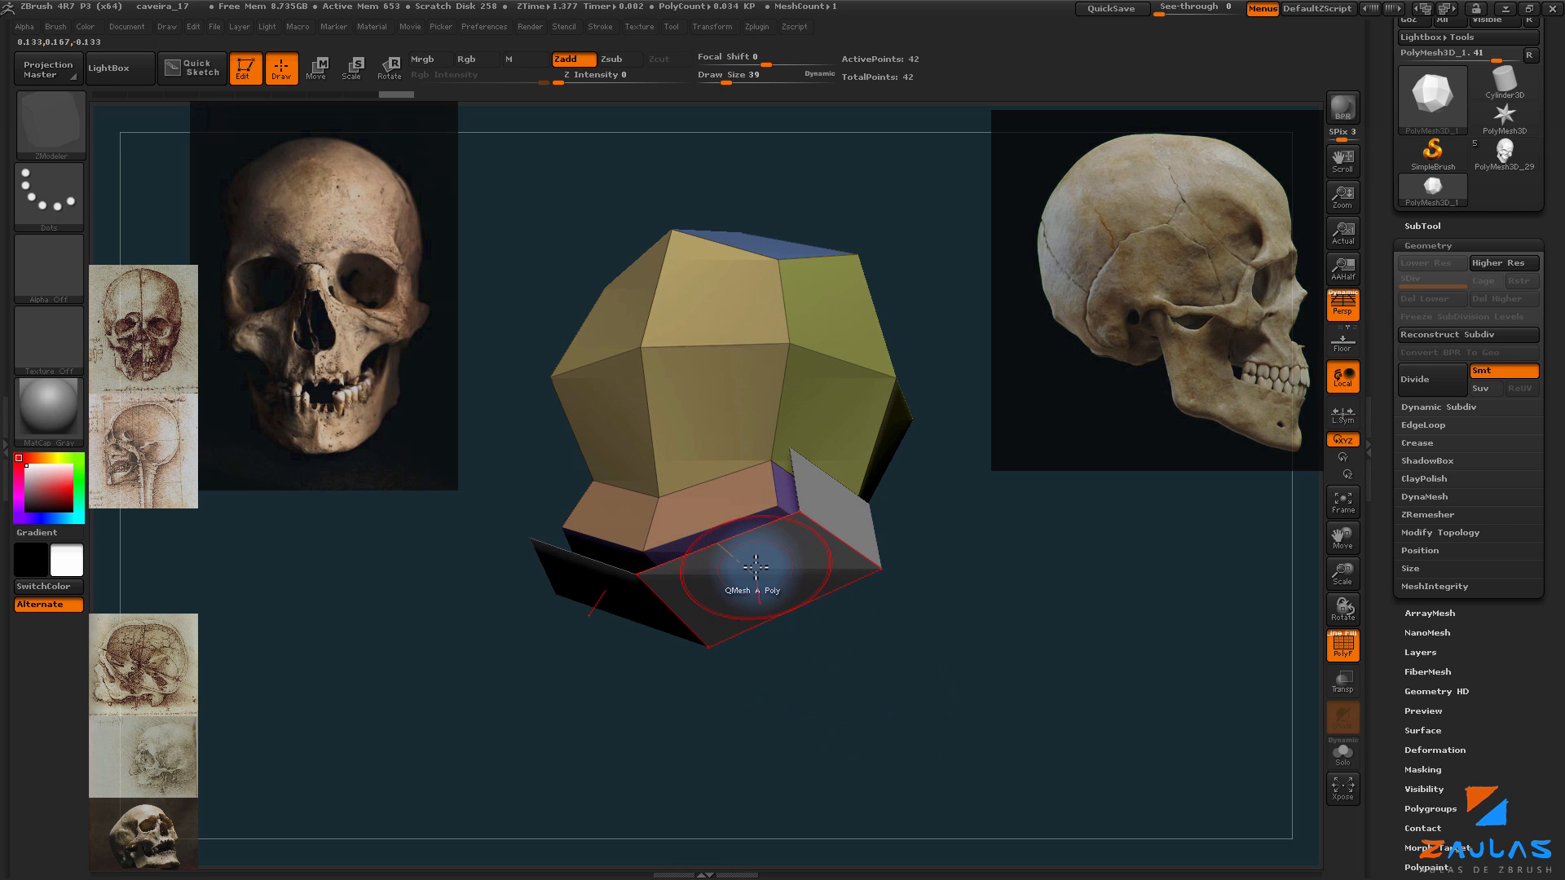
drag(756, 565, 765, 604)
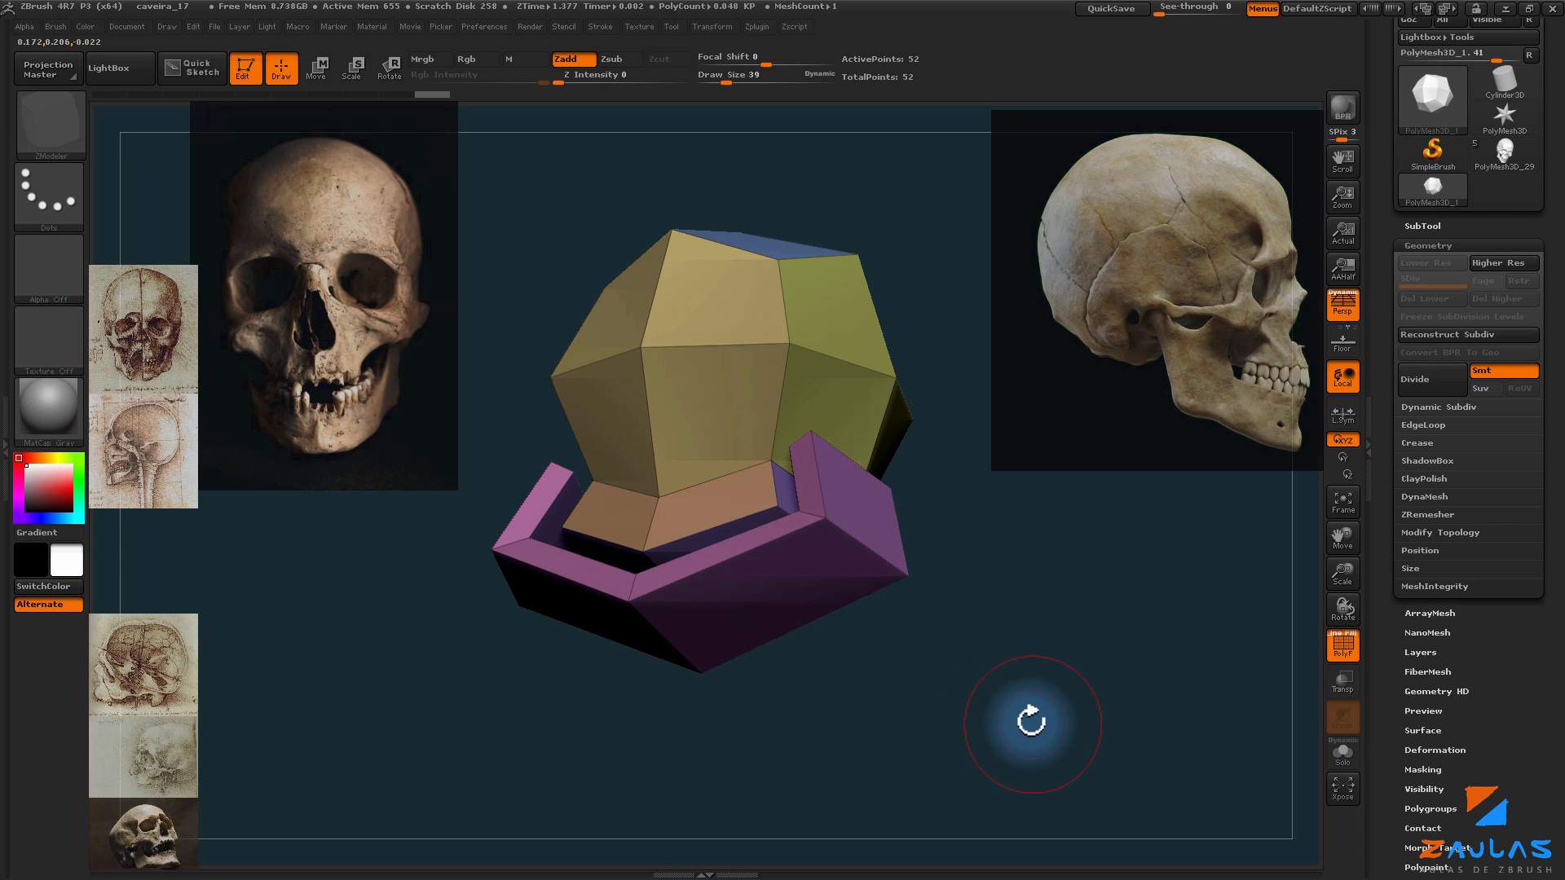
drag(1027, 720, 972, 706)
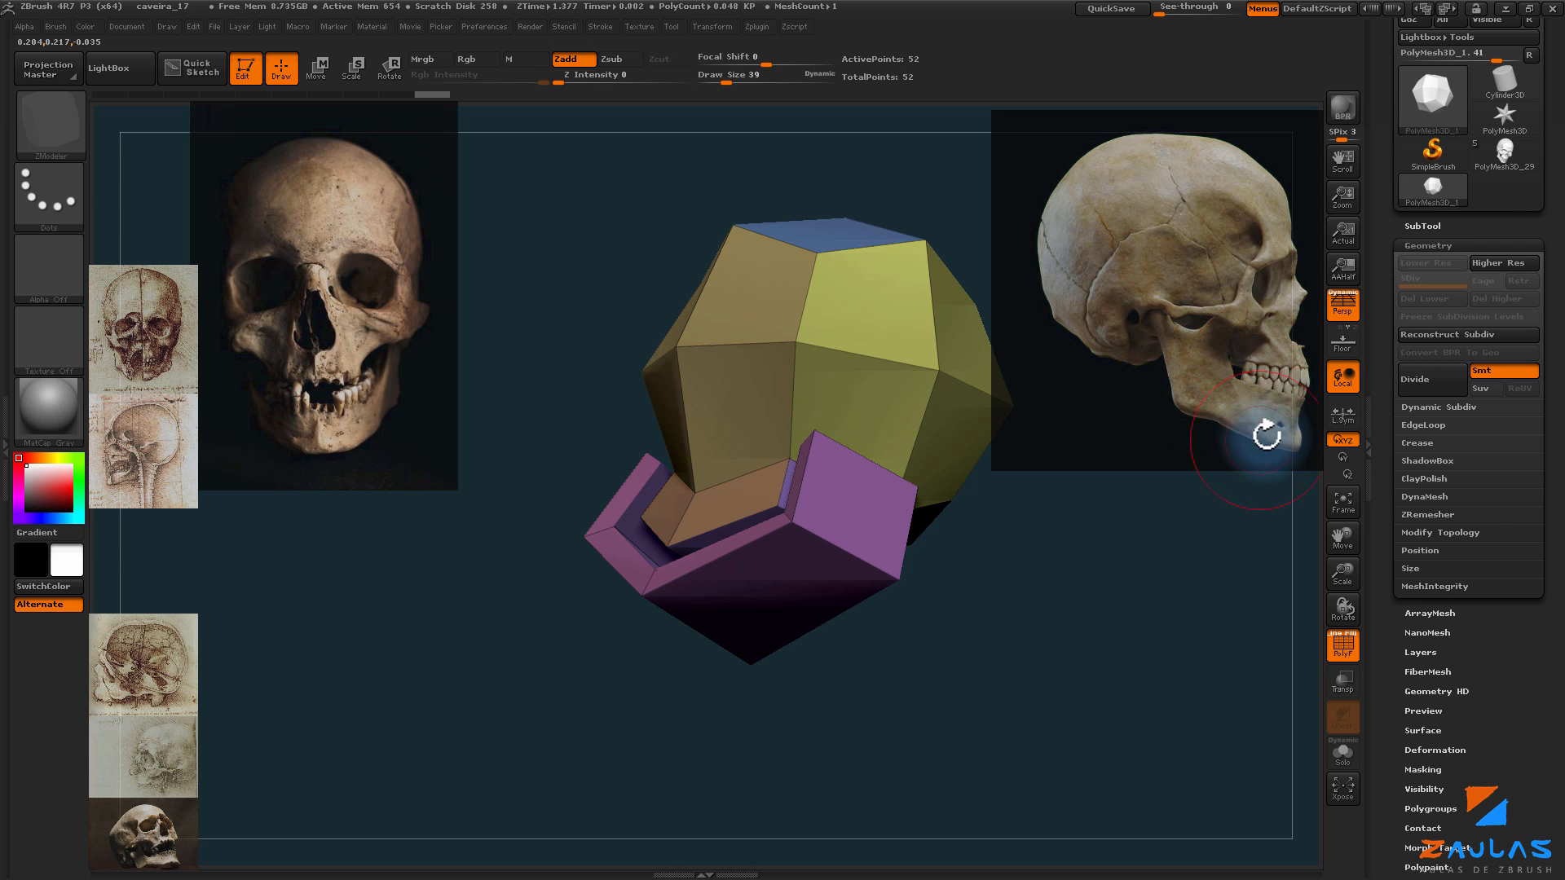
drag(981, 721, 970, 701)
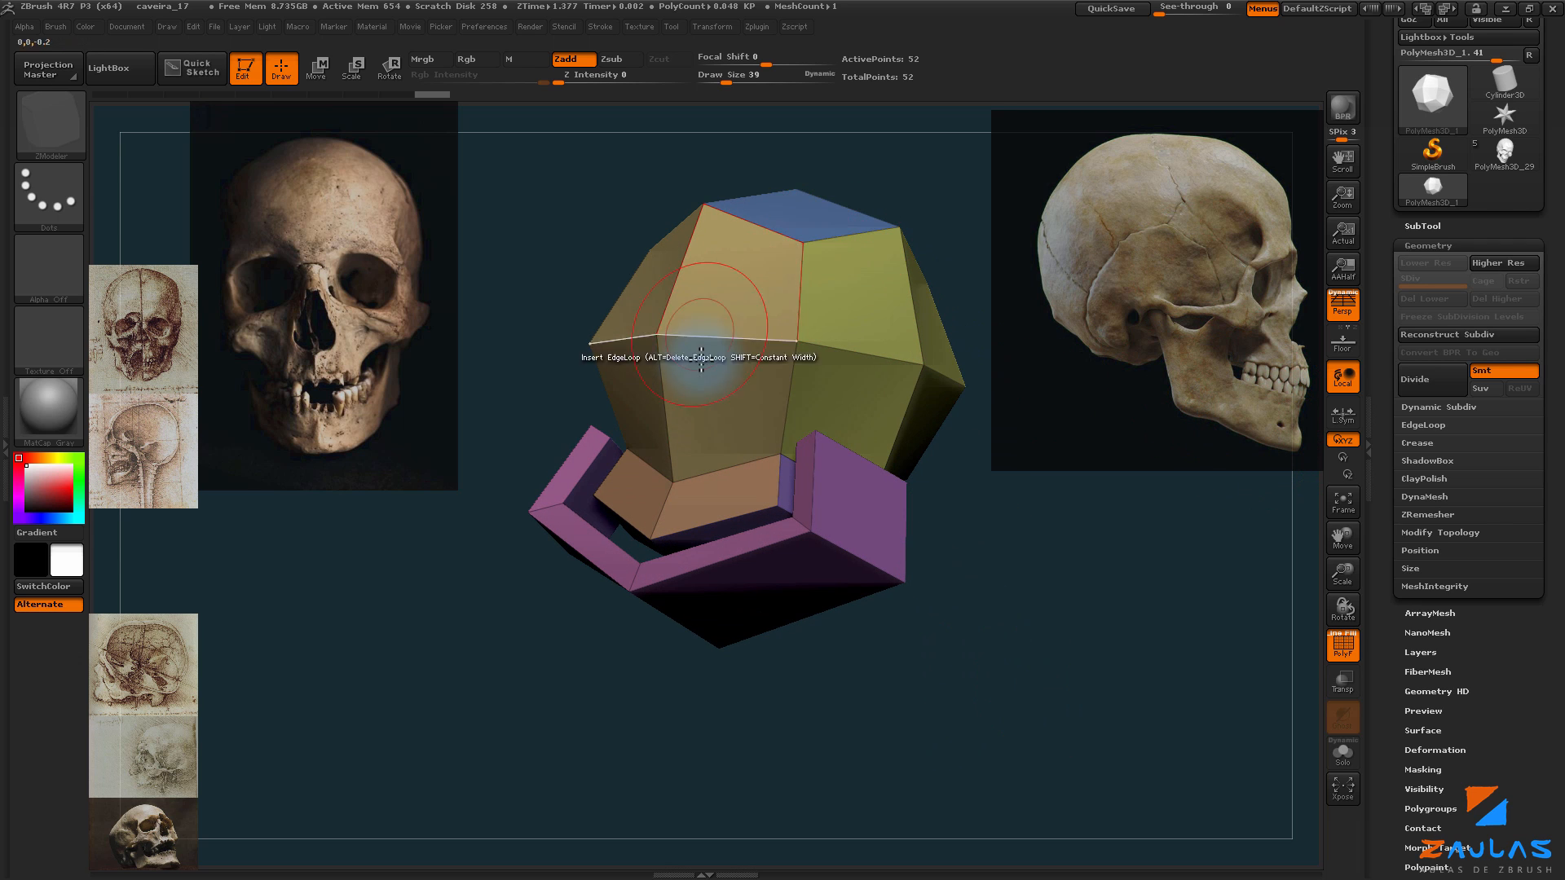
Step: With the Move Topological brush at draw size 89, pull the mandible's side block backward and square it into an upright ramus
mouse_move(1002, 626)
mouse_down()
mouse_move(1009, 586)
mouse_move(986, 556)
mouse_move(989, 635)
mouse_move(1000, 617)
mouse_up()
key(s)
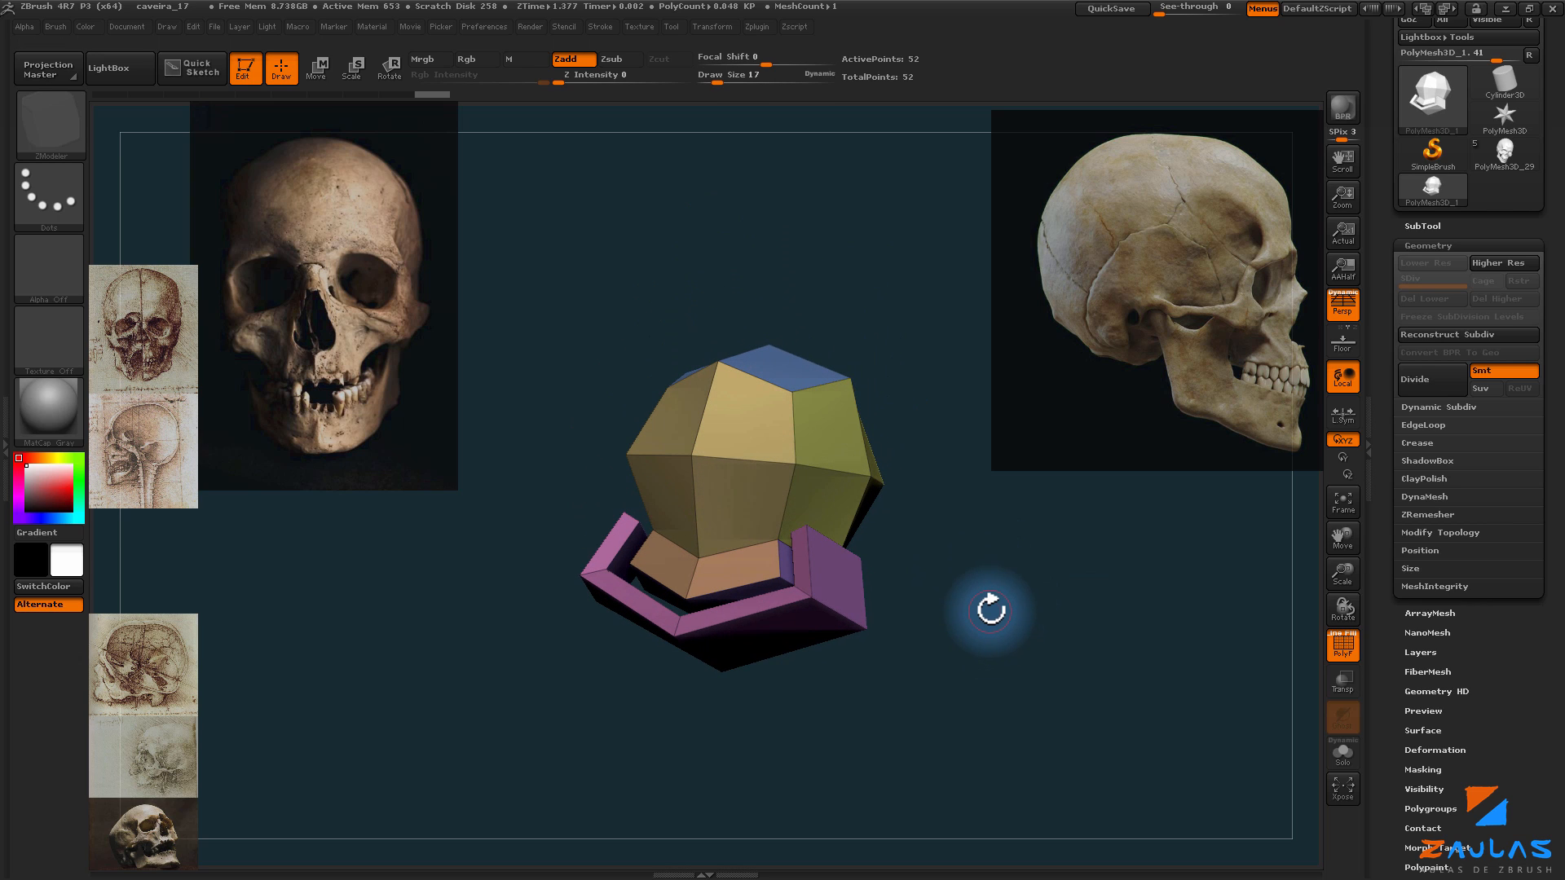
key(b)
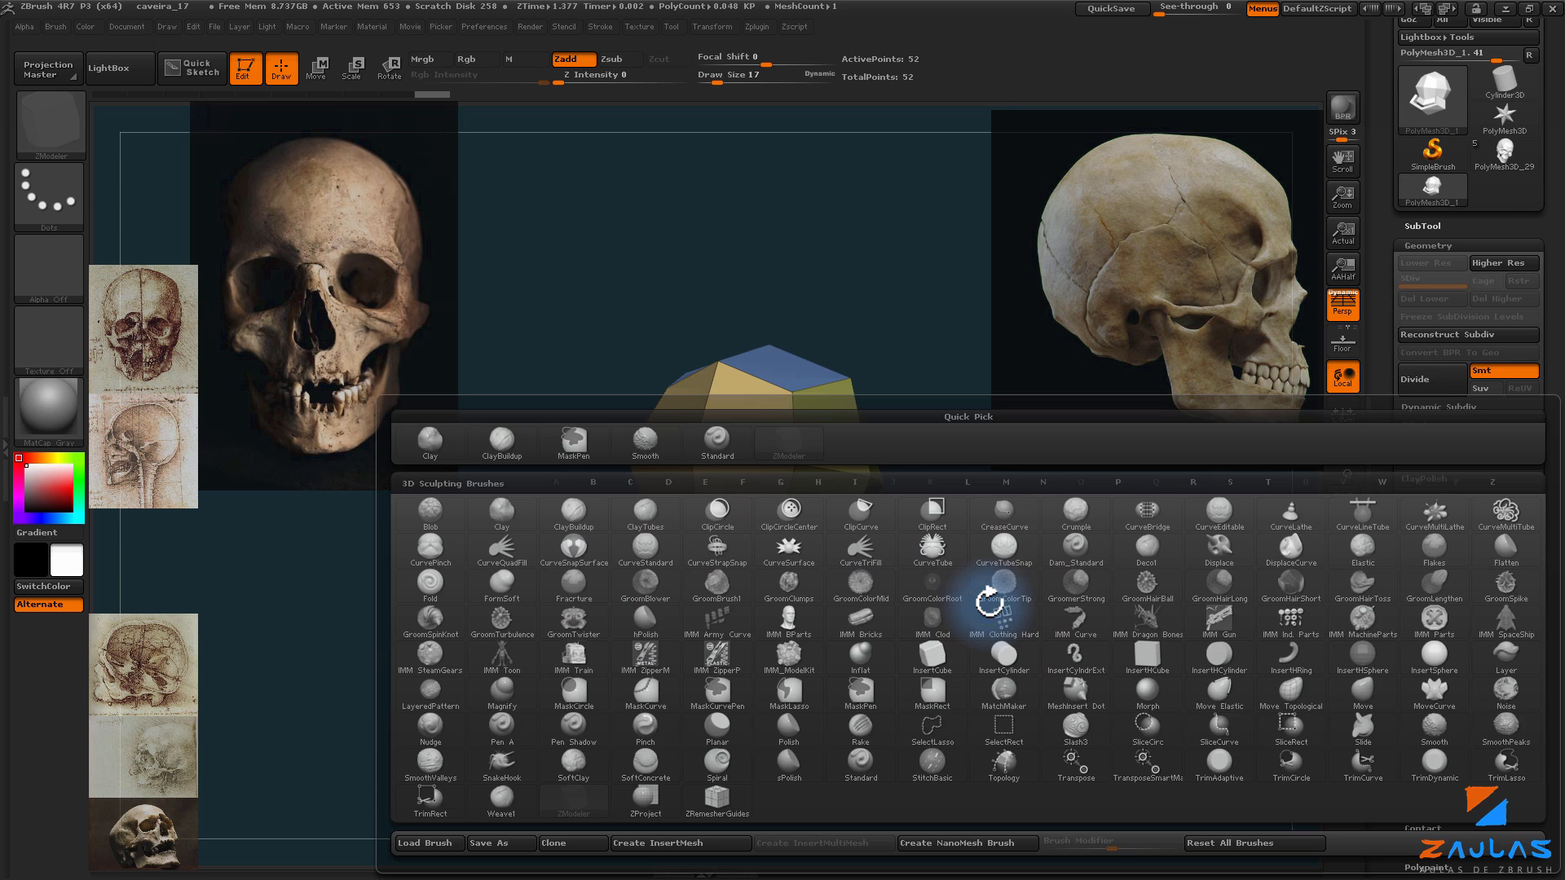
click(1286, 706)
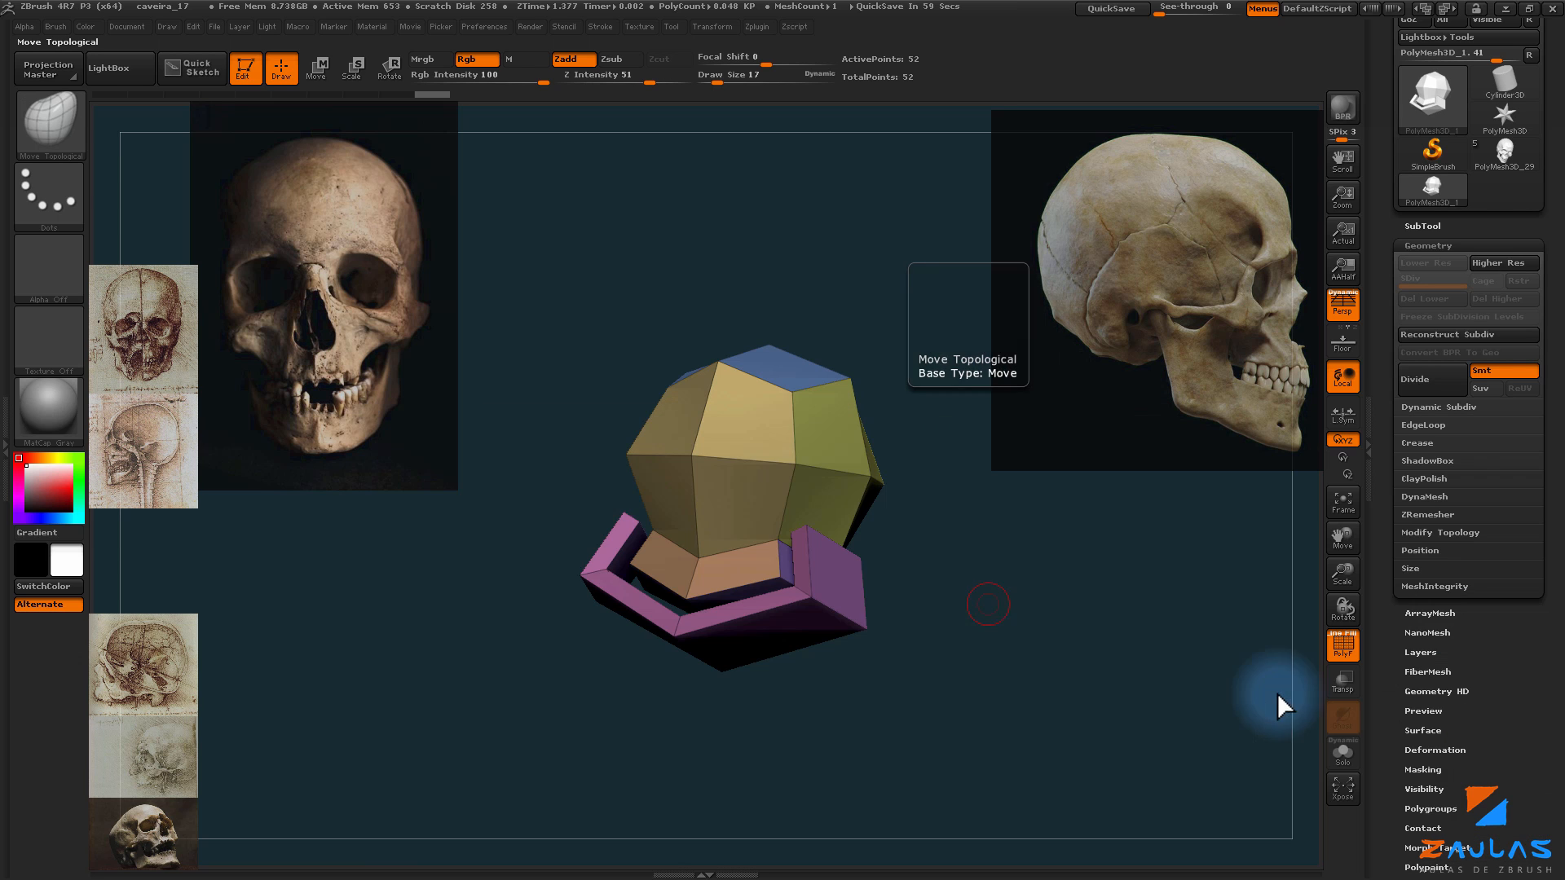
mouse_move(1279, 710)
mouse_down()
mouse_move(937, 587)
mouse_move(916, 595)
mouse_move(963, 613)
mouse_up()
key(s)
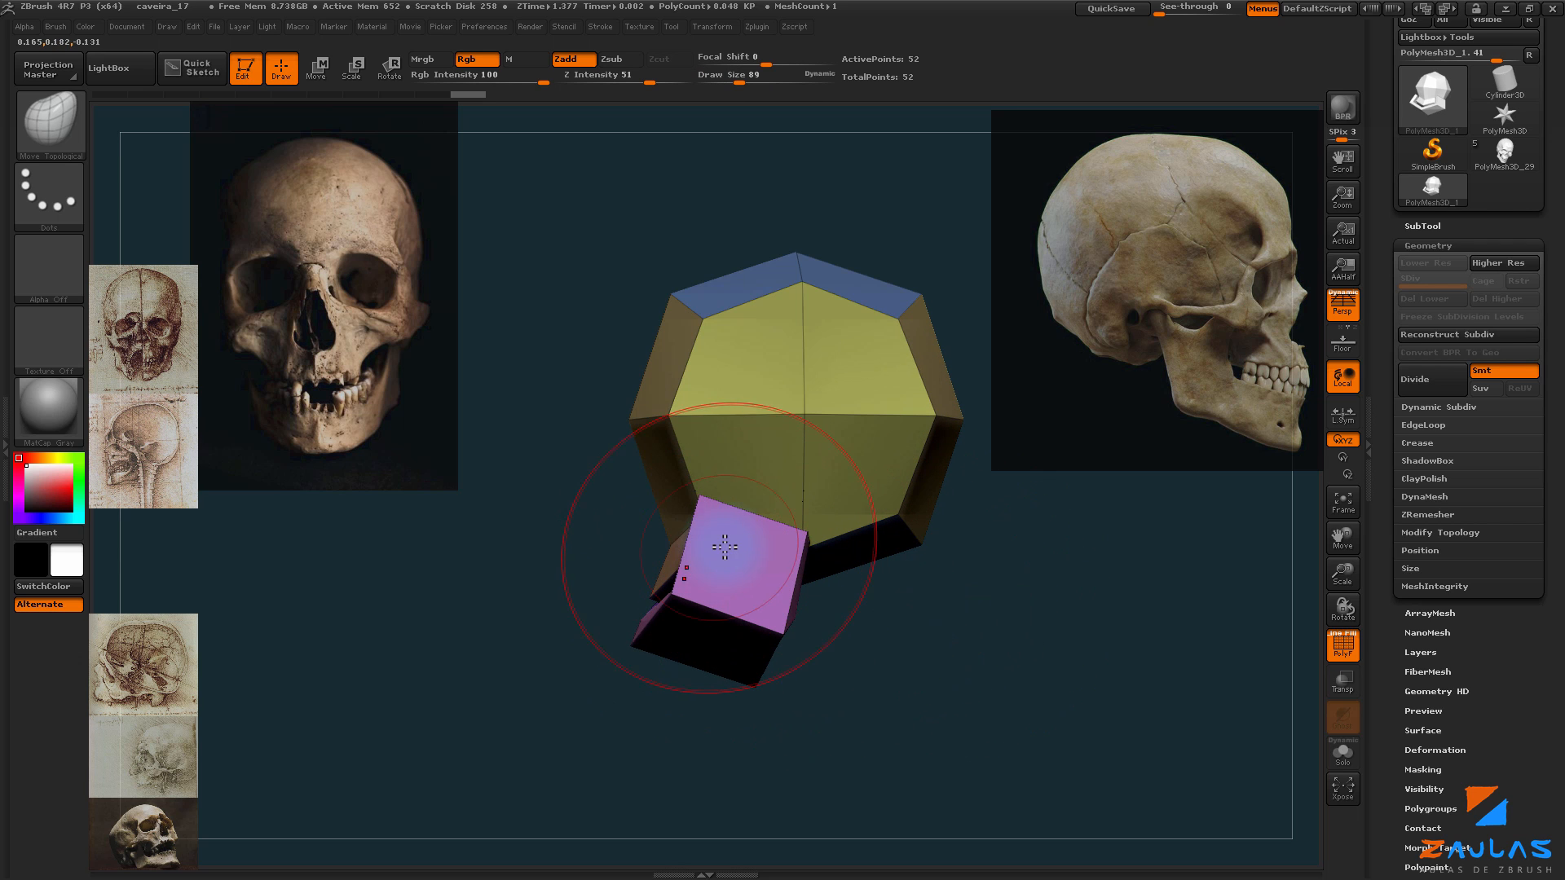
drag(684, 518, 814, 579)
drag(732, 613, 839, 643)
mouse_move(825, 559)
mouse_down()
mouse_move(869, 530)
mouse_move(852, 513)
mouse_up()
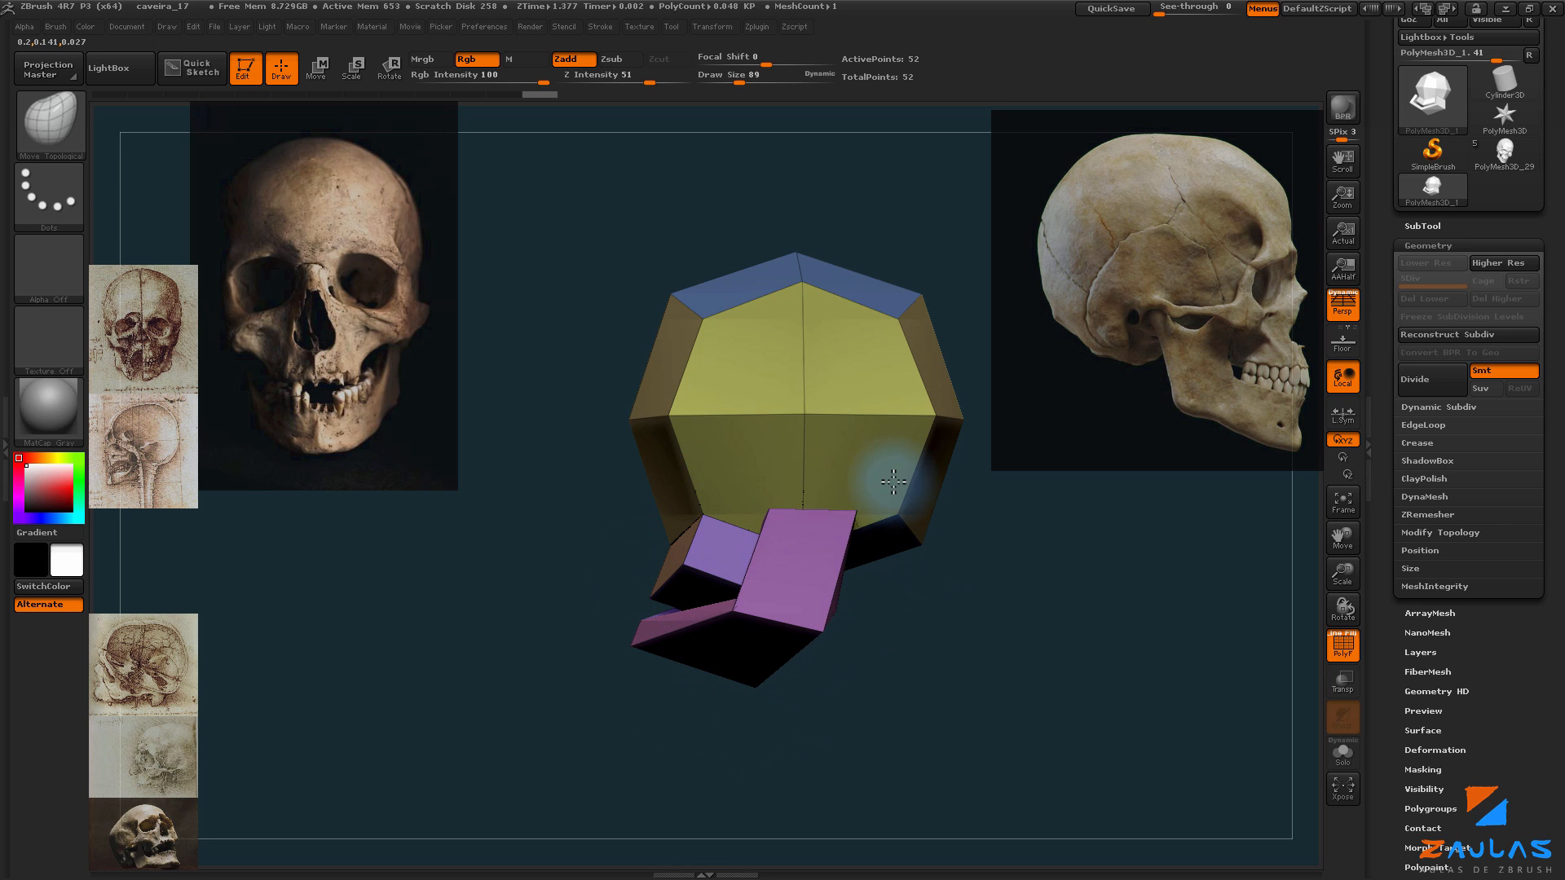
drag(738, 528, 750, 502)
drag(794, 613, 881, 650)
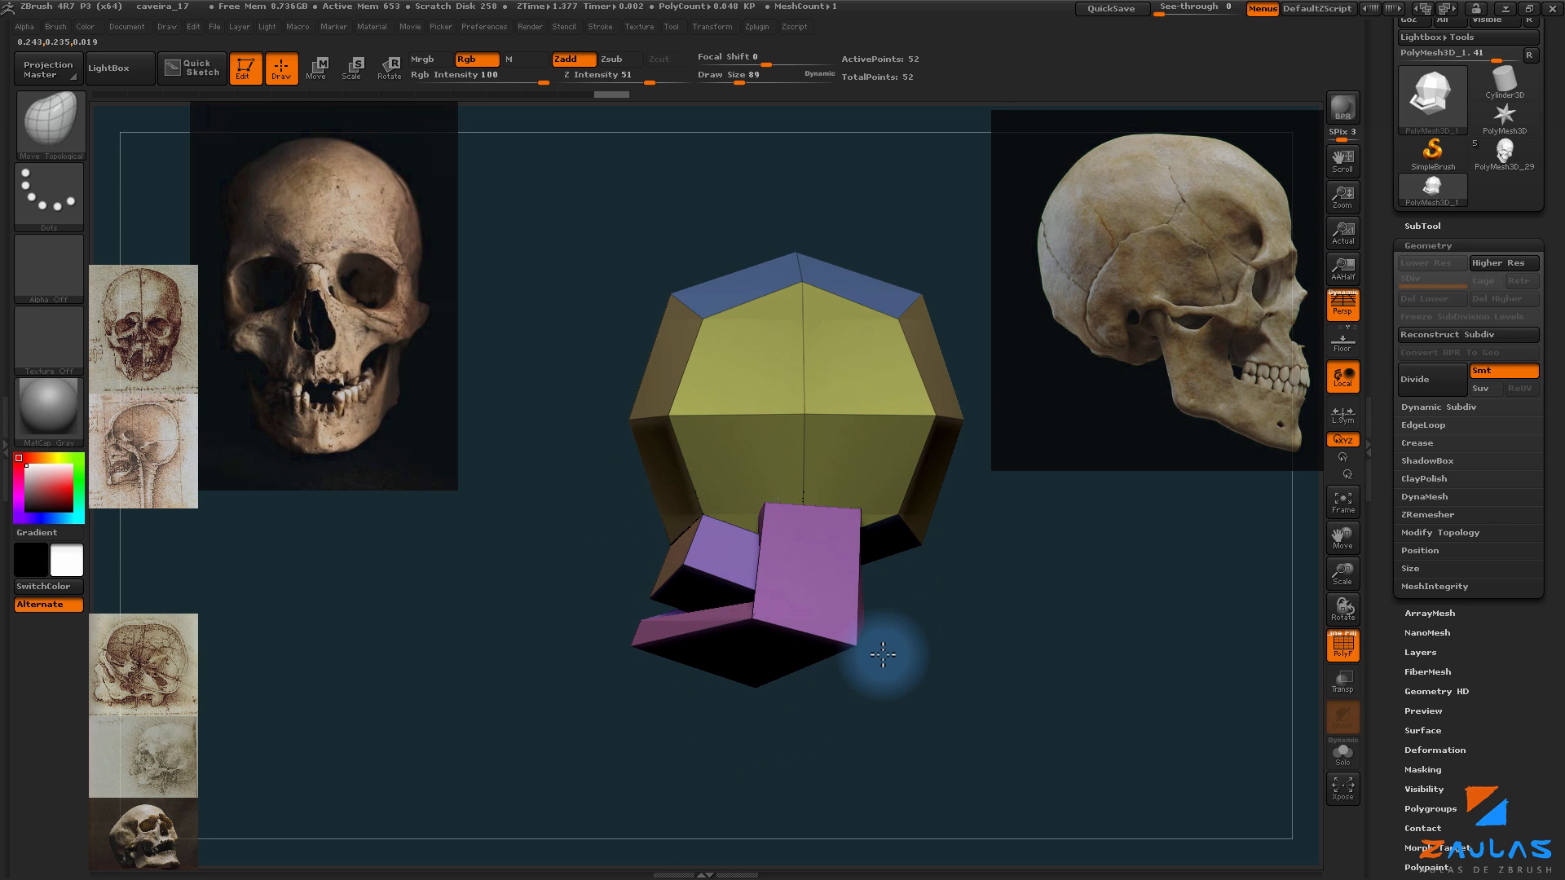
Step: Pull the front of the upper jaw block forward and refine its upper corner at draw size 47
drag(653, 510, 585, 511)
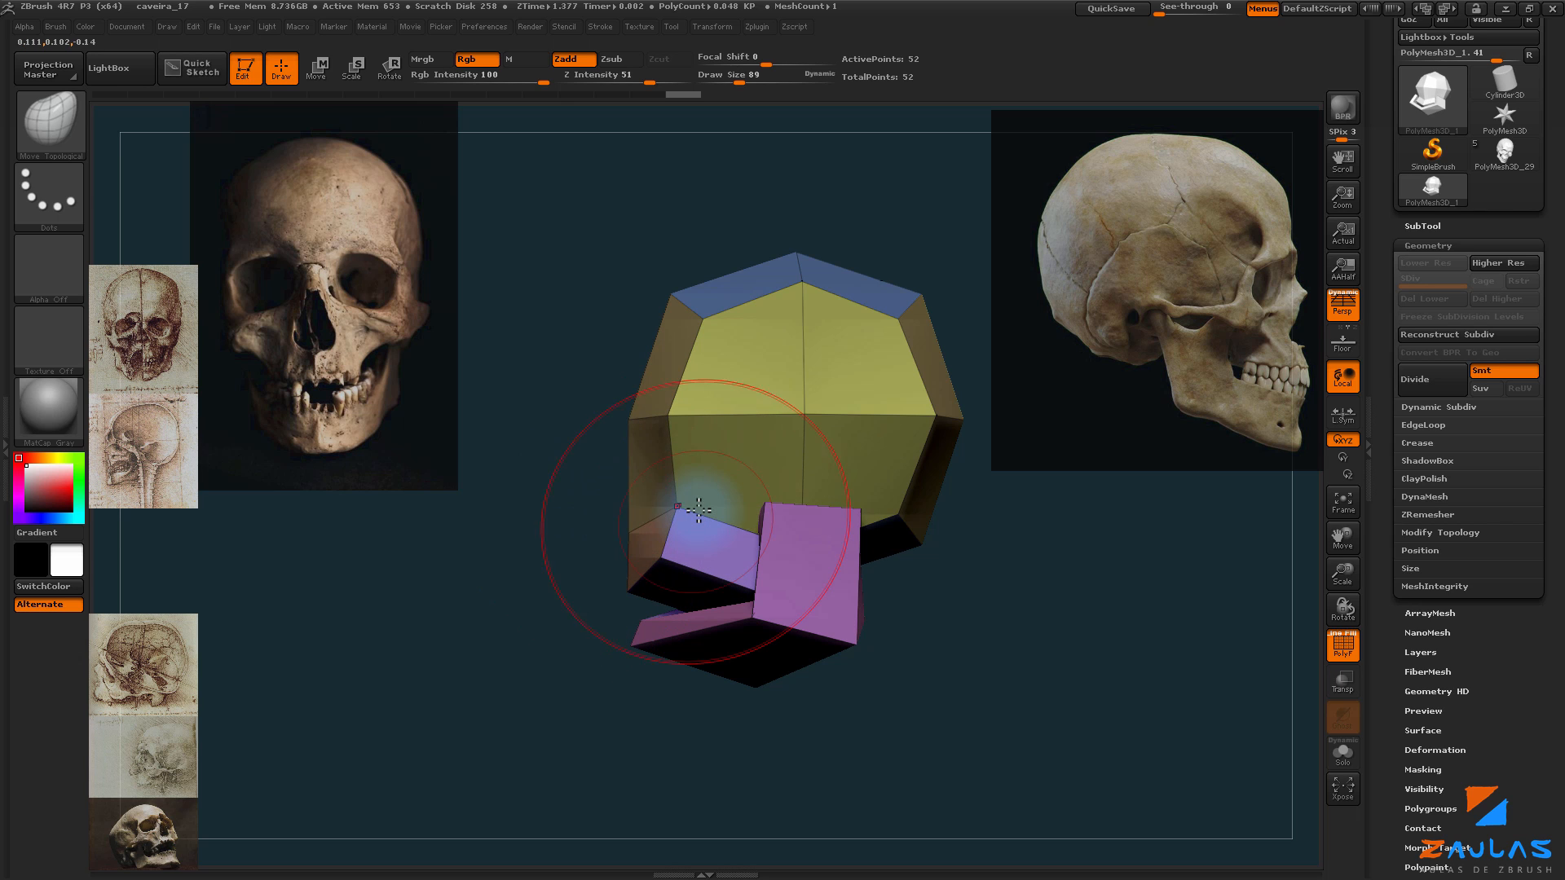
key(s)
drag(681, 509, 649, 497)
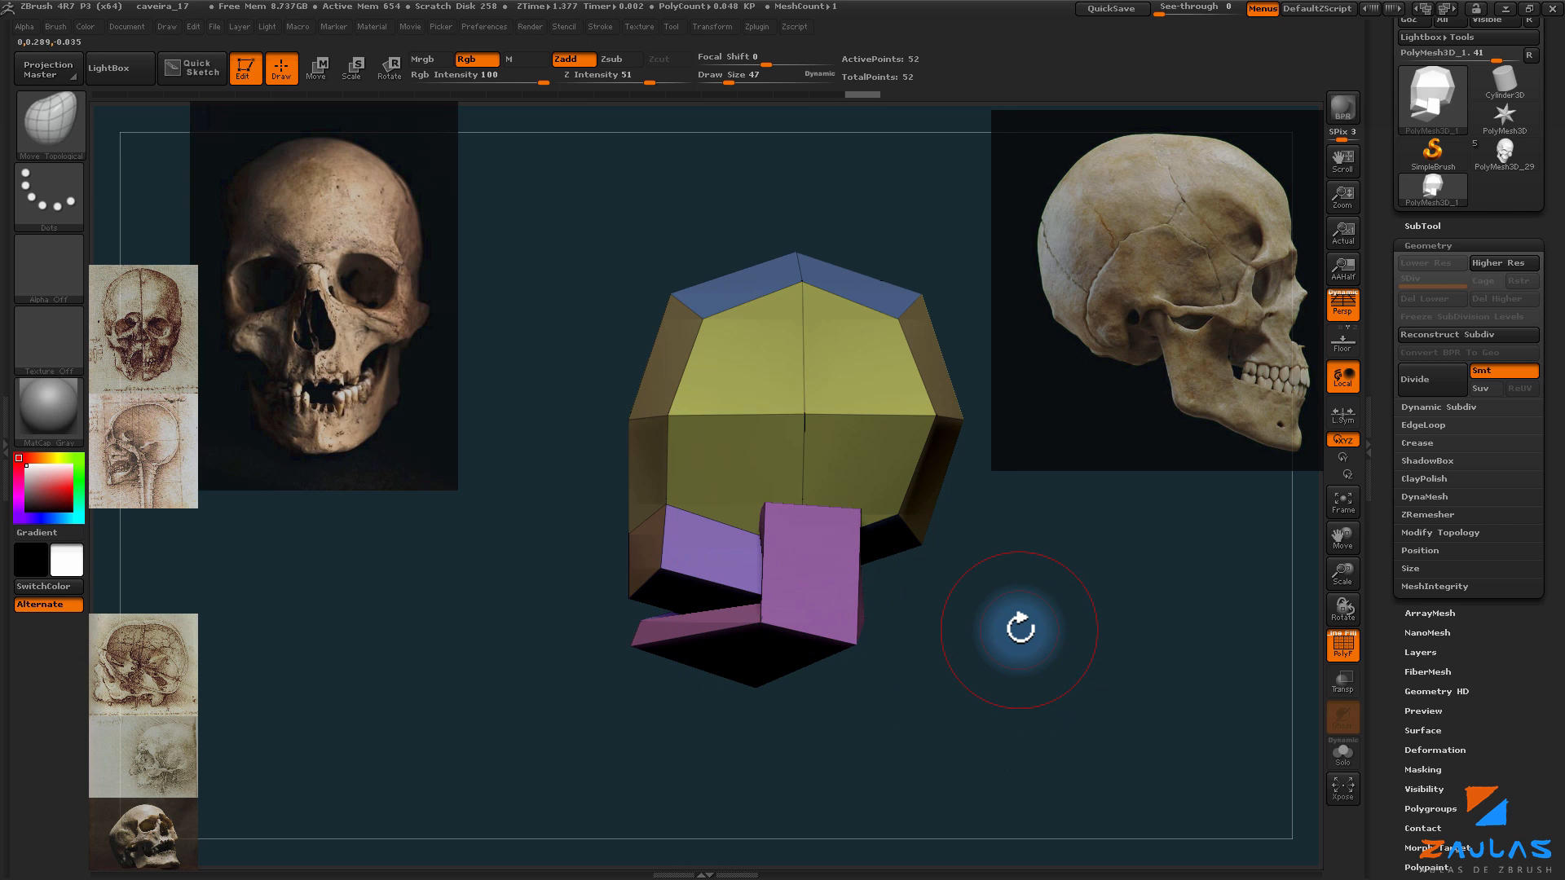
Step: Adjust the width of the upper jaw block and the cranium's sides with the Move Topological brush at draw size 78
alt+drag(981, 605, 815, 535)
key(s)
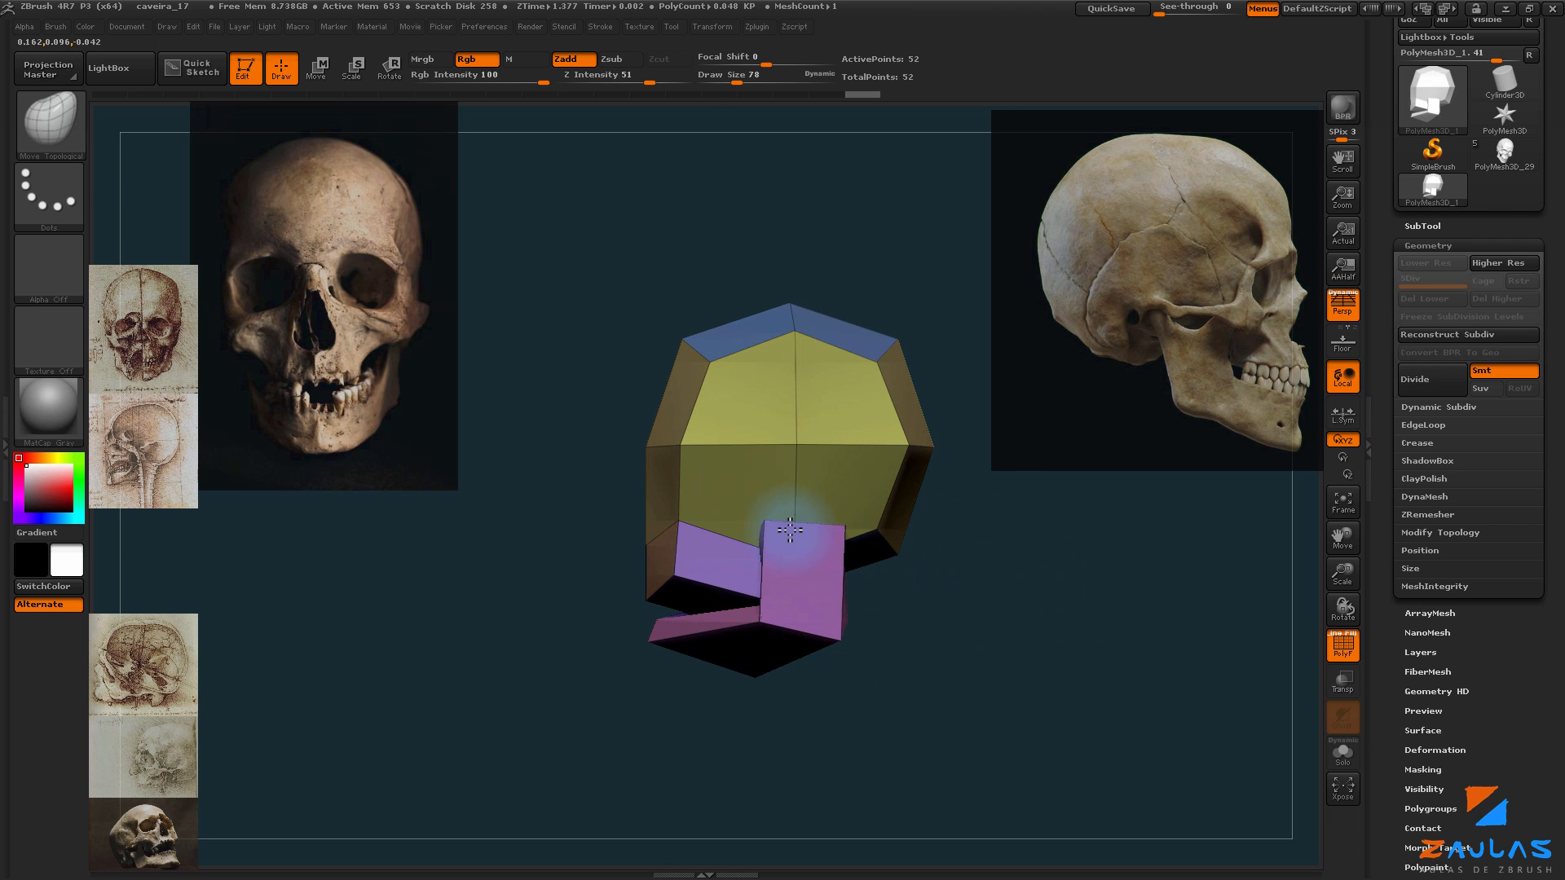
drag(978, 566, 867, 596)
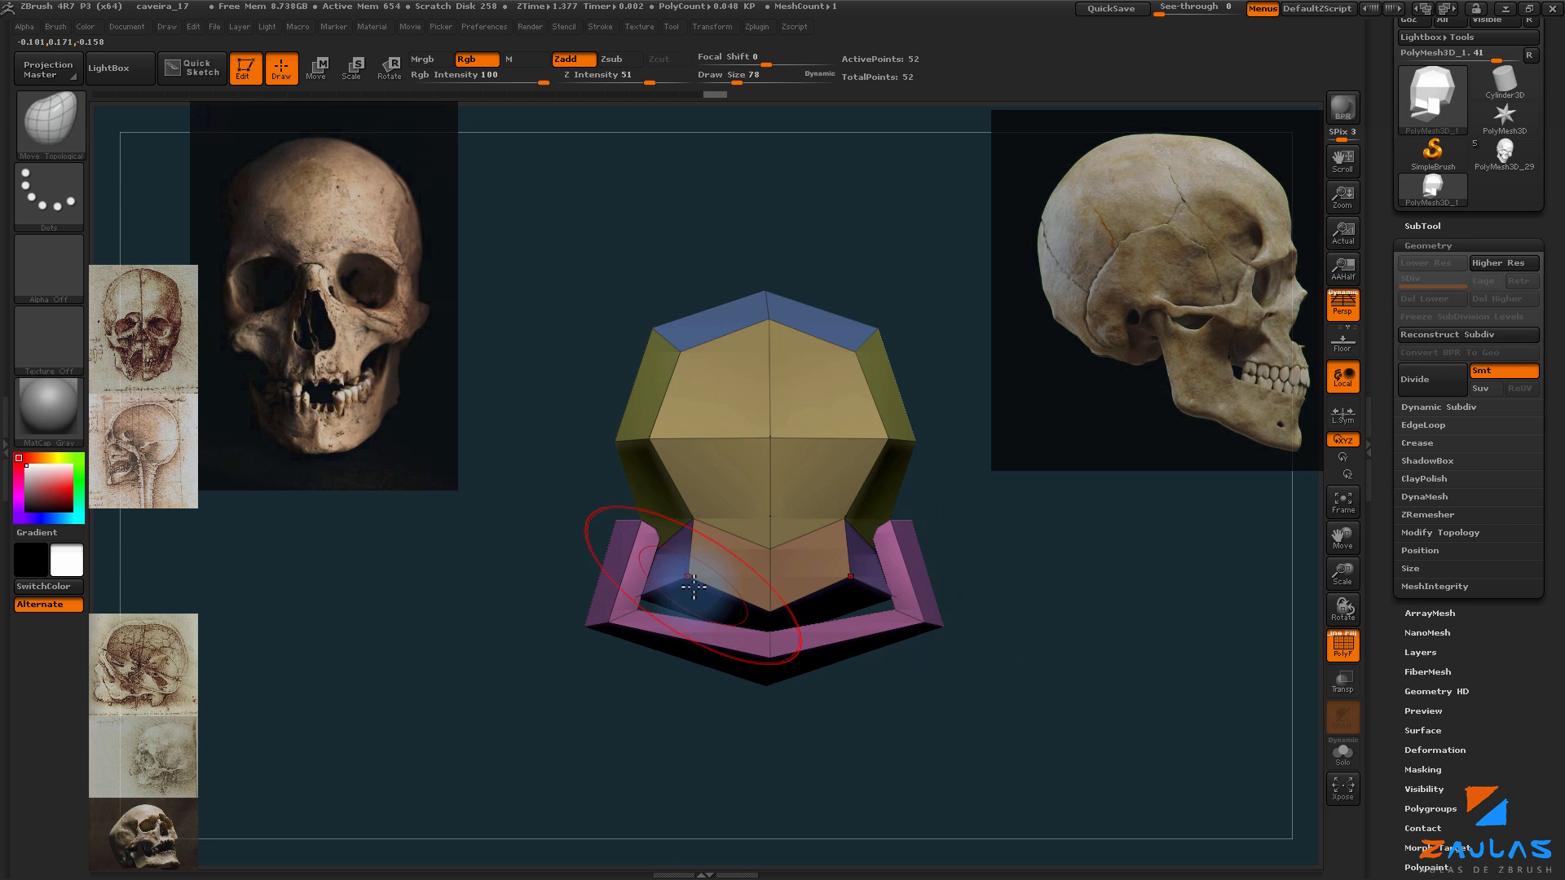
drag(962, 554, 870, 503)
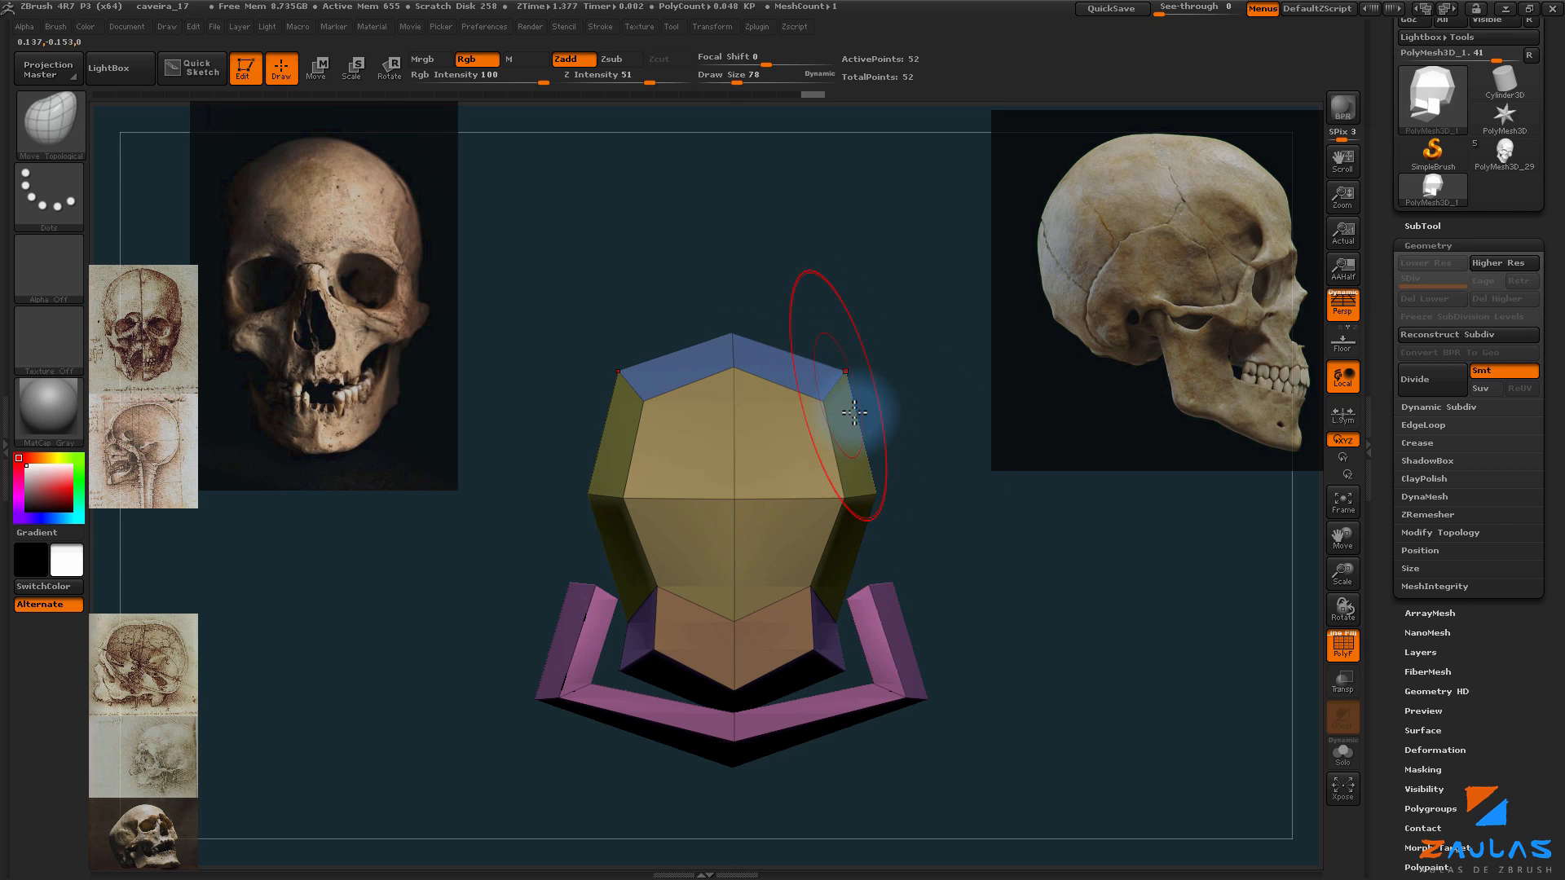
drag(873, 402, 891, 511)
mouse_move(851, 643)
mouse_down()
mouse_move(920, 548)
mouse_move(762, 568)
mouse_up()
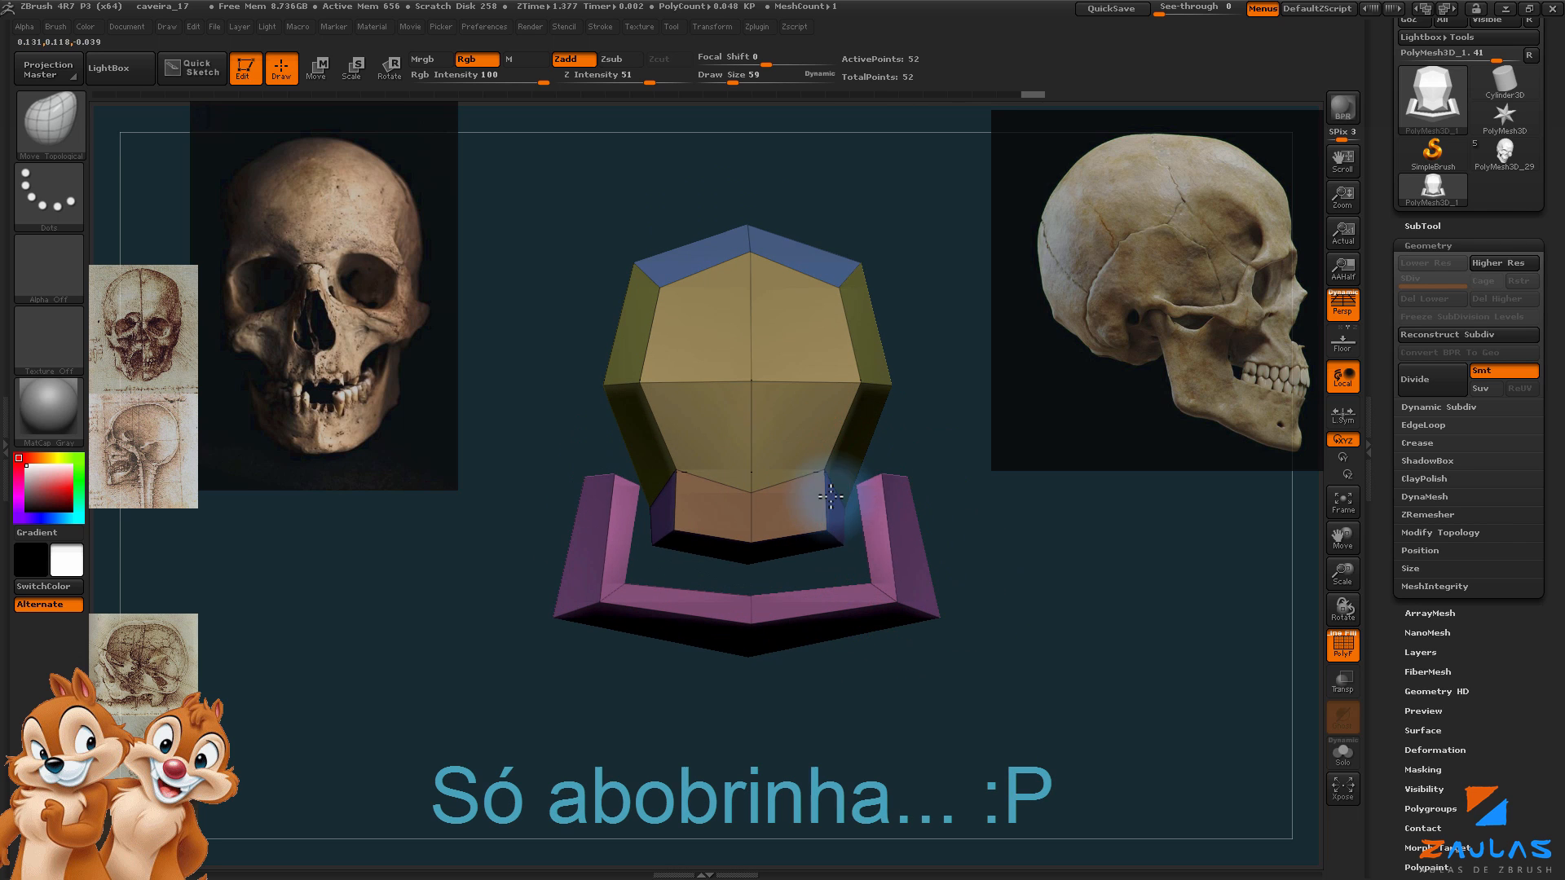
Step: Pull both sides of the mandible inward to narrow it around the upper jaw, using draw sizes around 59 to 62
drag(762, 499, 820, 679)
drag(650, 685, 761, 622)
mouse_move(943, 688)
mouse_down()
mouse_move(991, 525)
mouse_move(954, 629)
mouse_move(1007, 534)
mouse_move(1038, 594)
mouse_move(863, 629)
mouse_move(802, 666)
mouse_move(782, 522)
mouse_up()
drag(881, 562, 982, 594)
drag(727, 685, 733, 665)
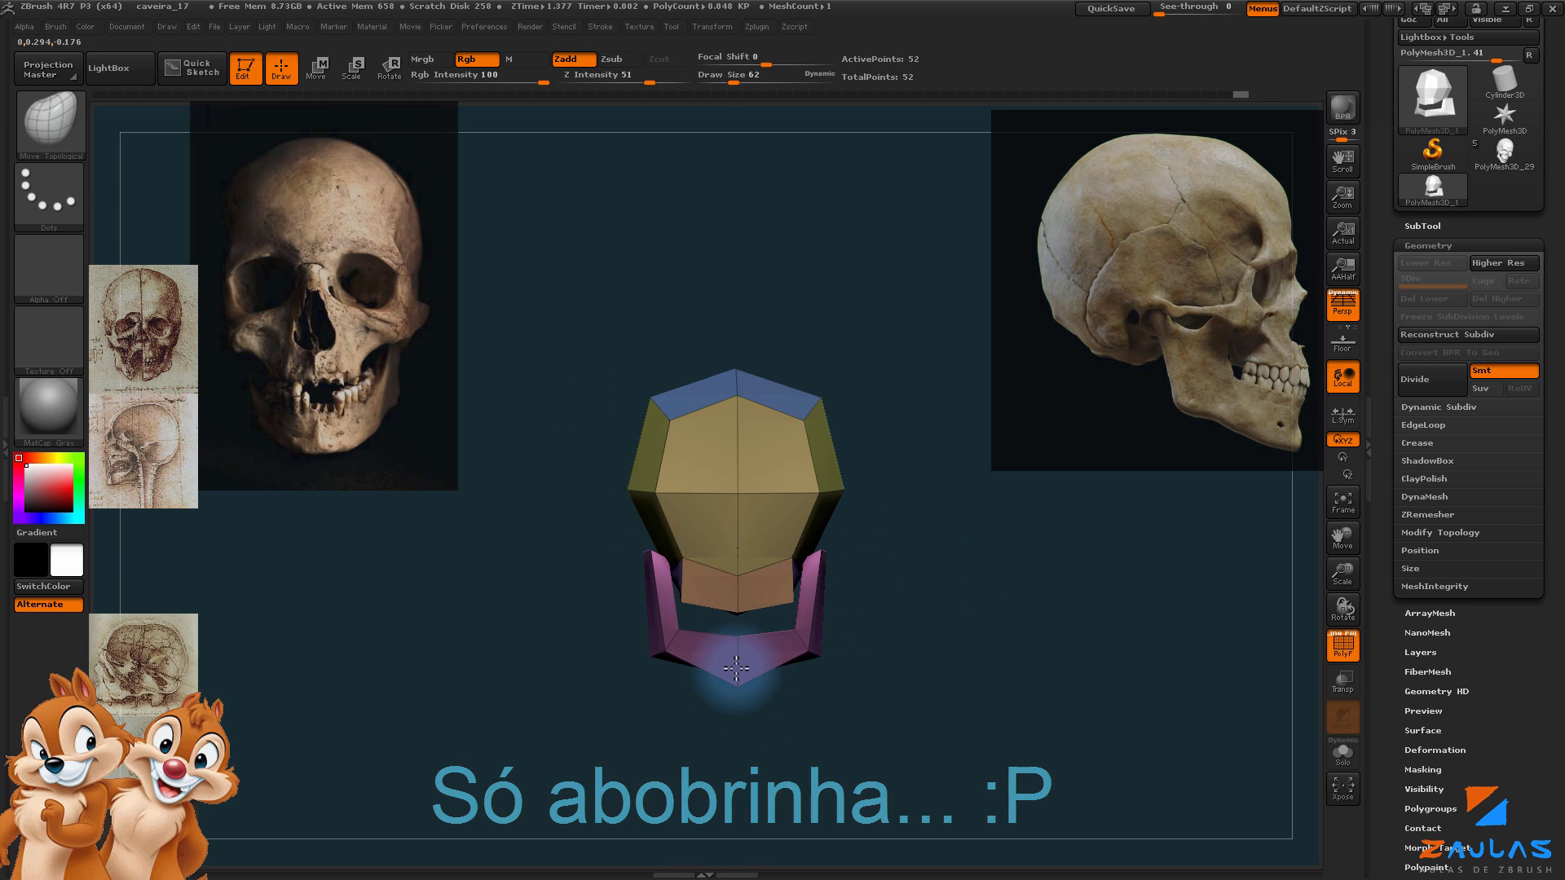
Step: Divide the skull mesh once to subdivision level 2 with smoothing on
mouse_move(946, 610)
mouse_down()
mouse_move(888, 611)
mouse_move(1076, 639)
mouse_move(1049, 628)
mouse_move(1038, 645)
mouse_move(1052, 633)
mouse_move(1052, 646)
mouse_up()
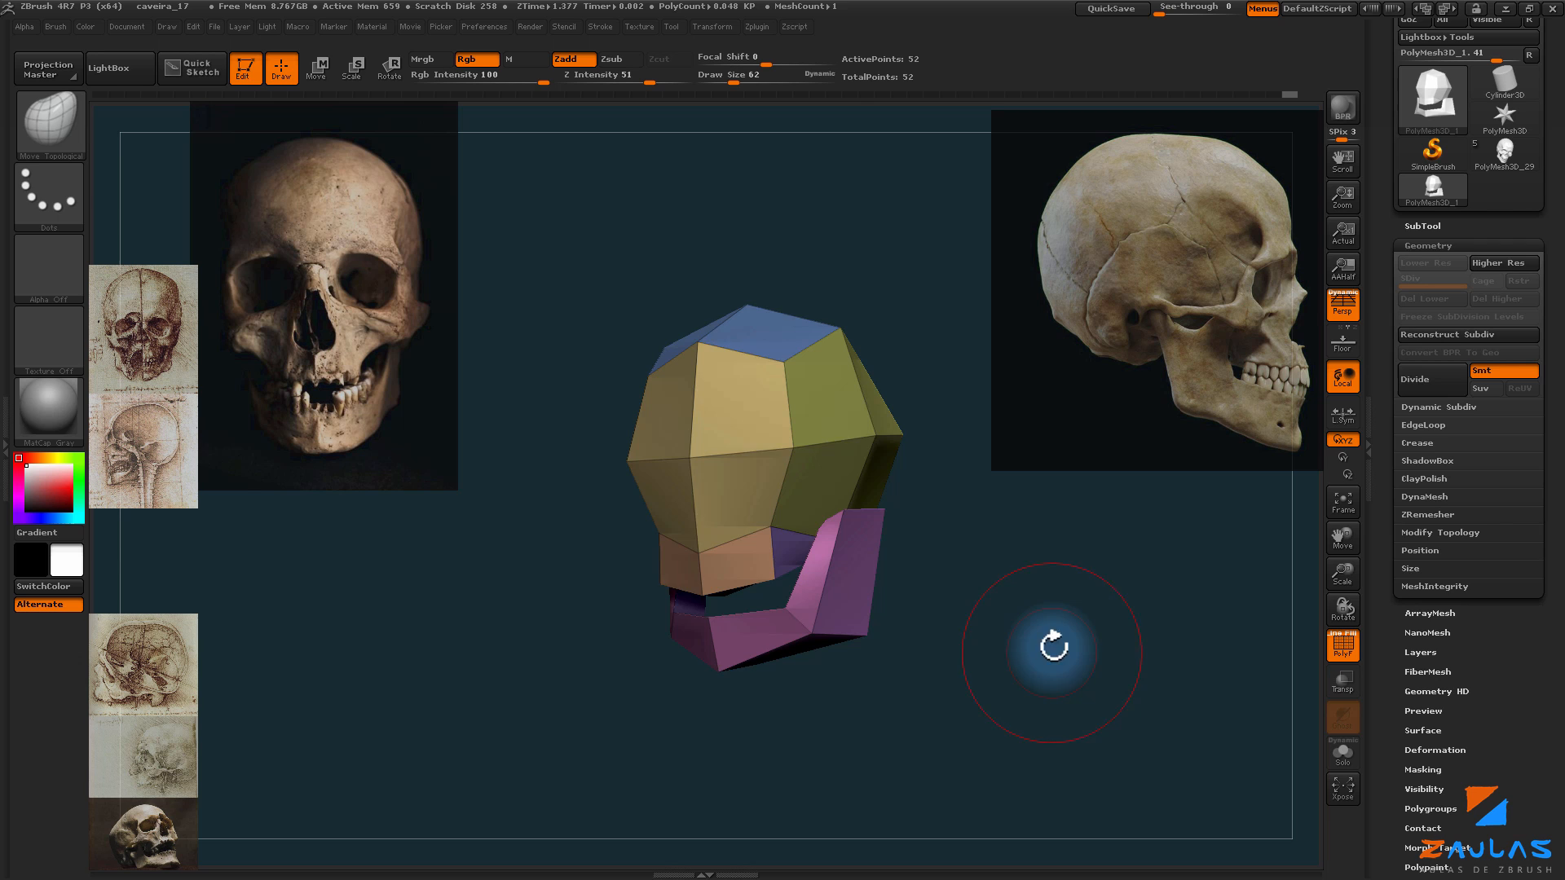
click(1426, 378)
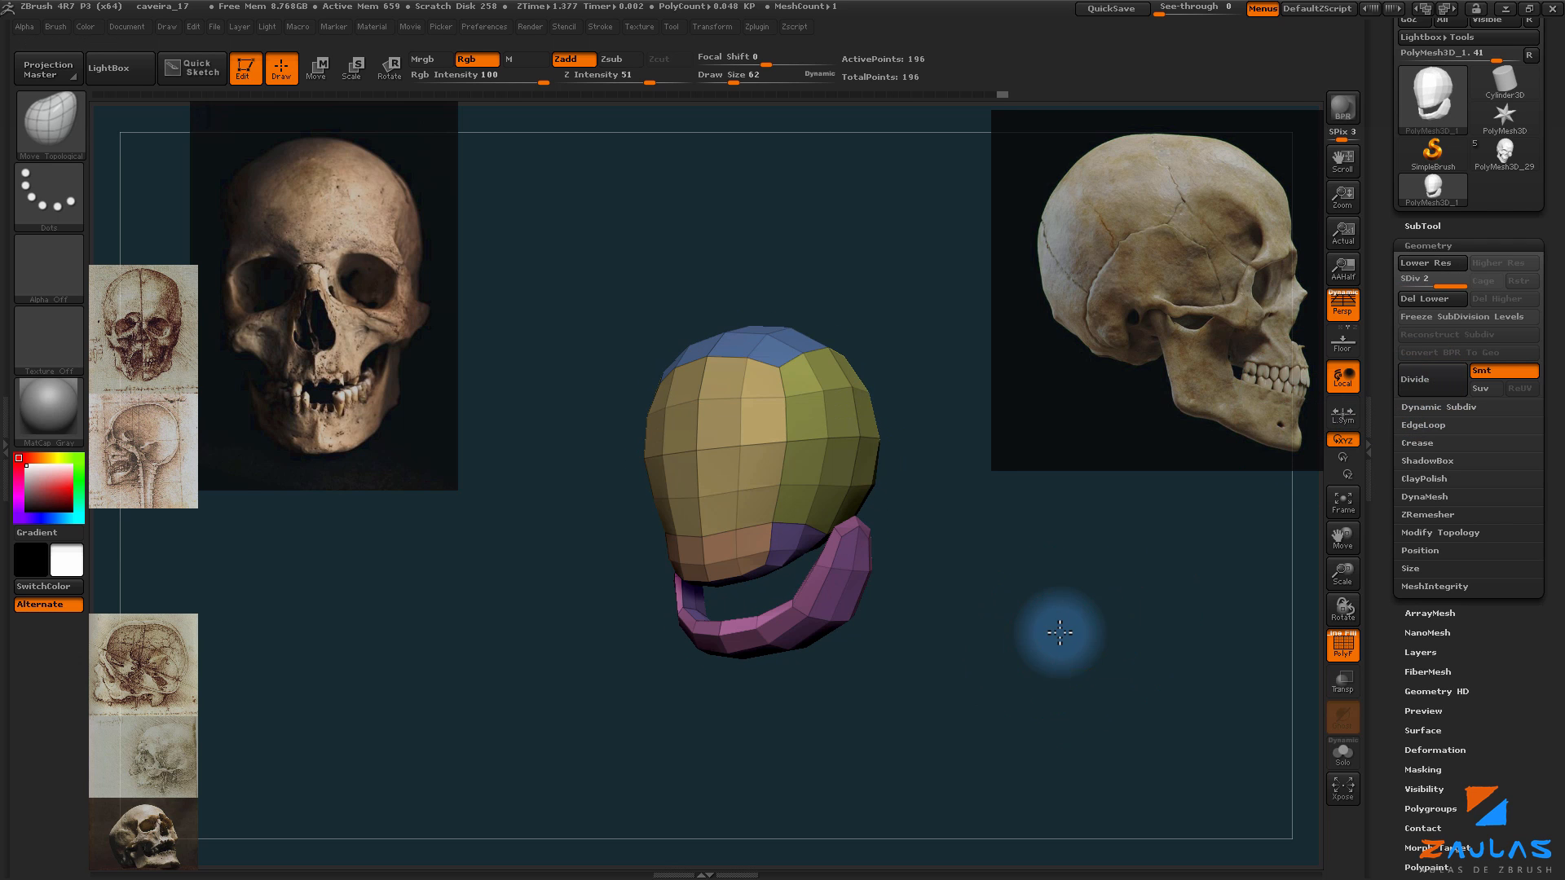
shift+drag(1059, 633, 1084, 622)
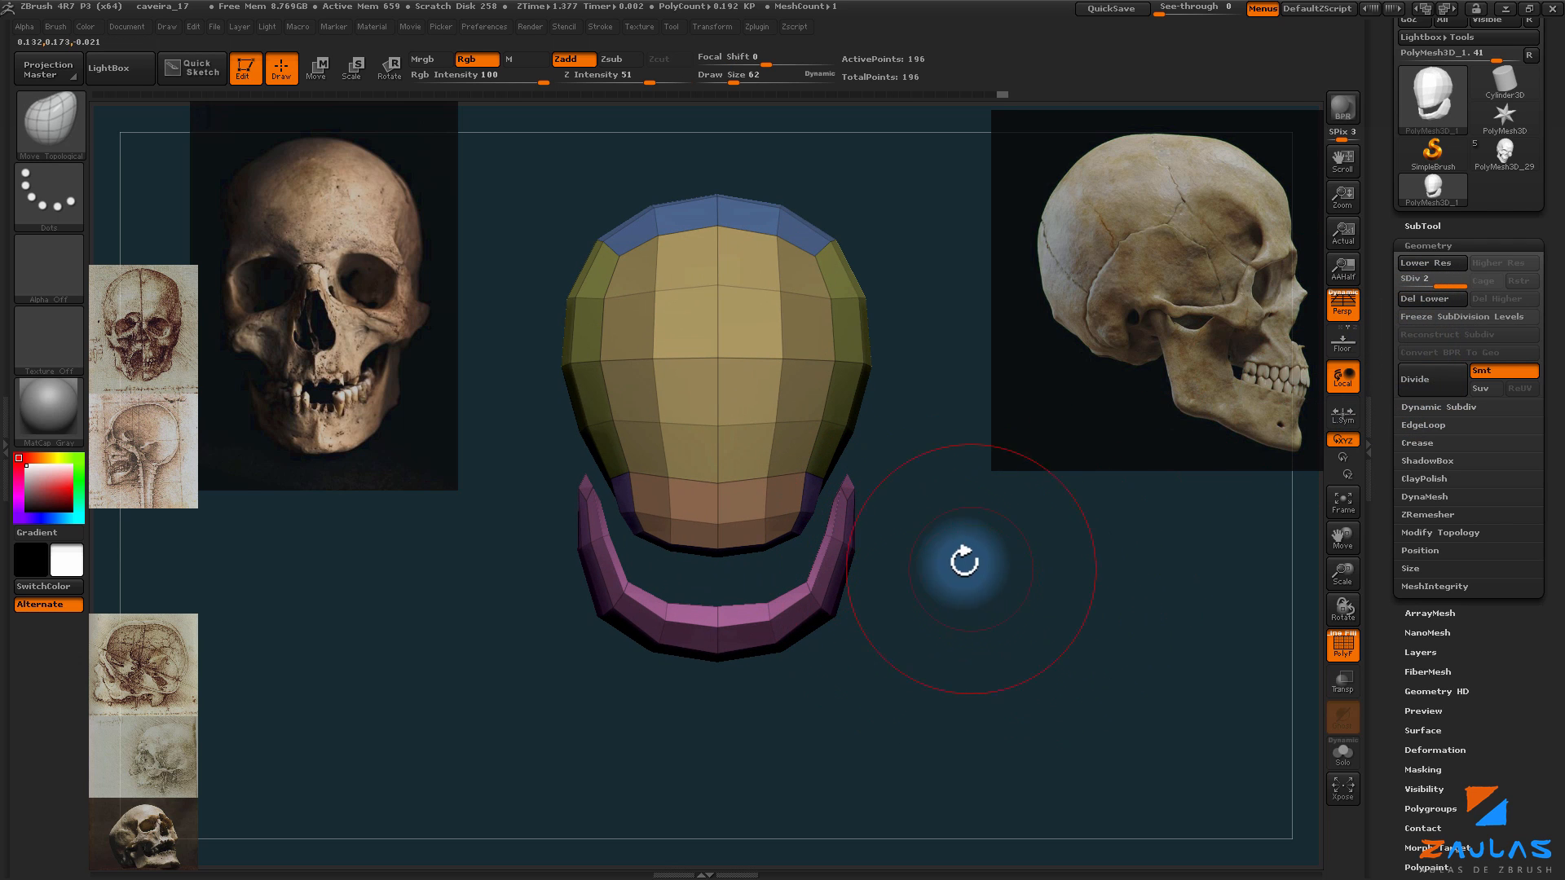
Step: Shape the top of the mandible's ramus into front and rear processes with a notch between them, refining at draw size 39
drag(925, 529, 866, 518)
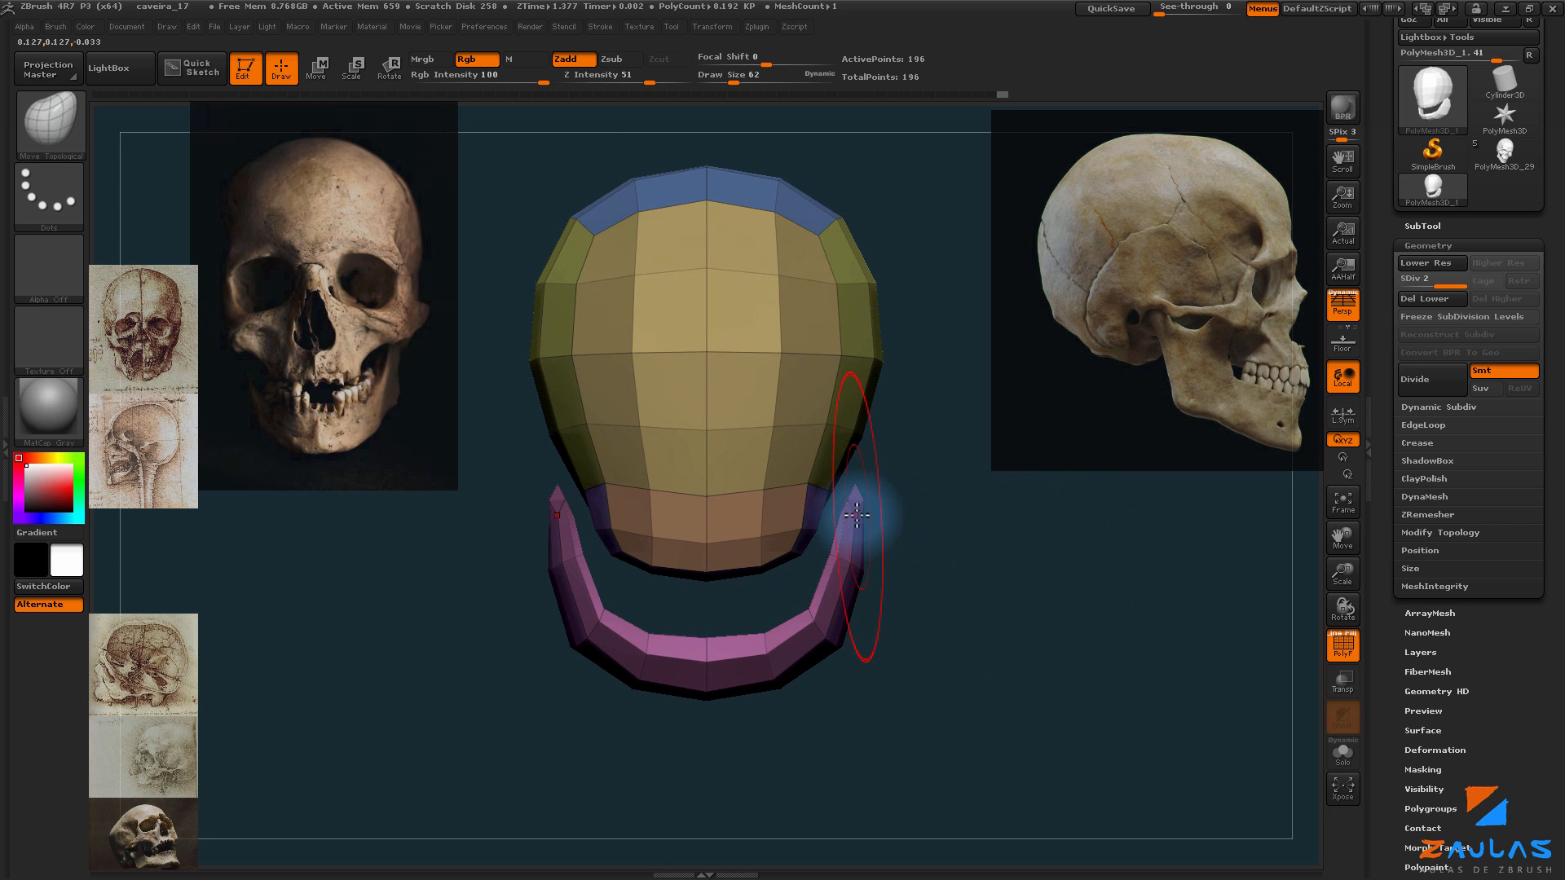
drag(971, 505, 868, 498)
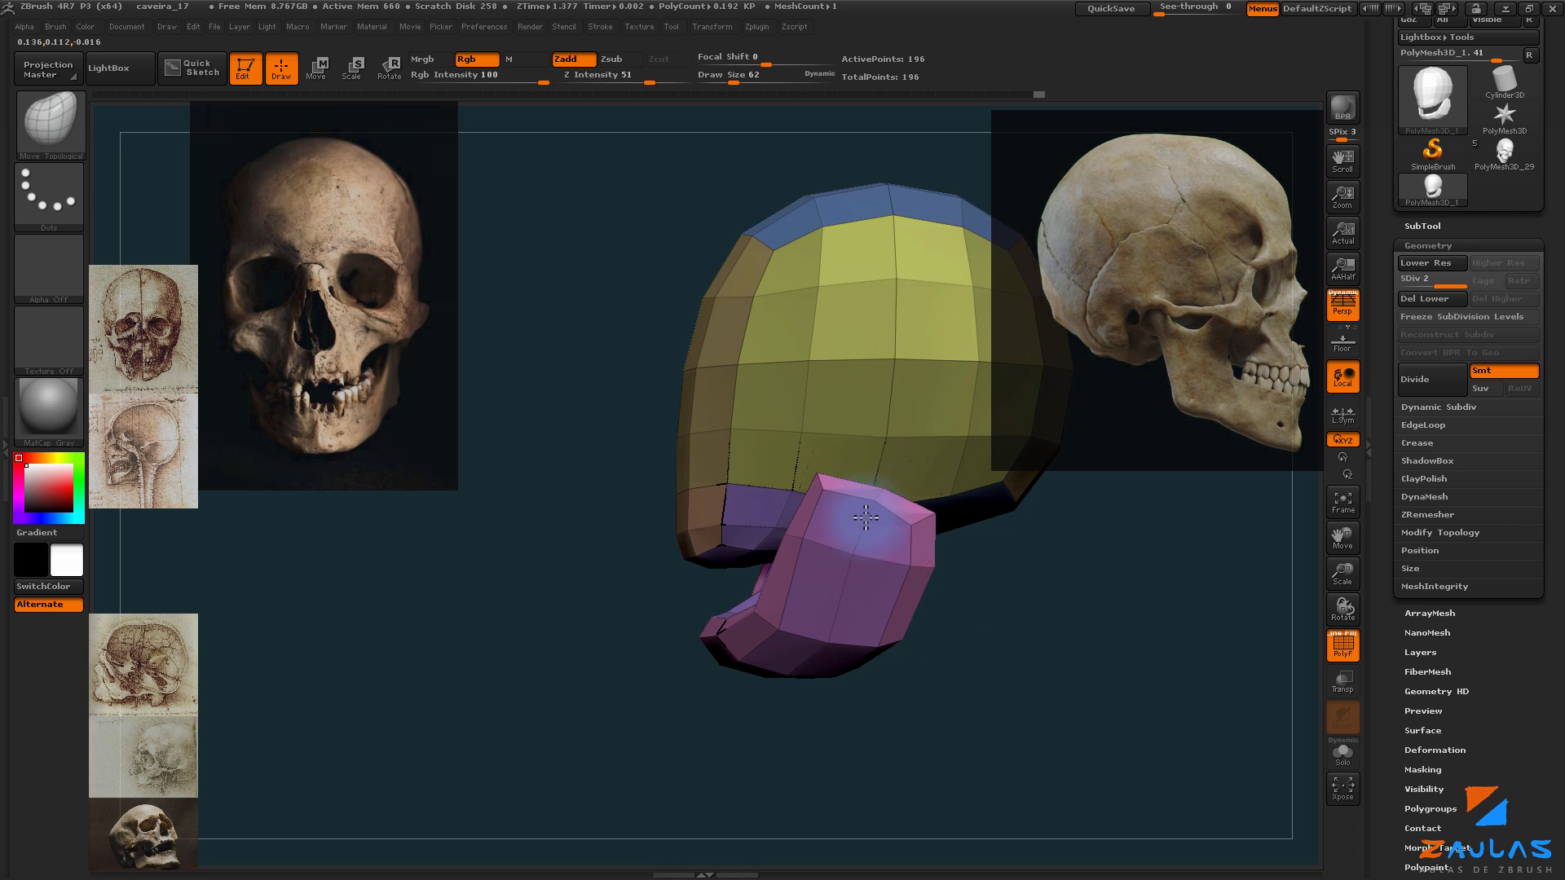
drag(913, 524, 925, 512)
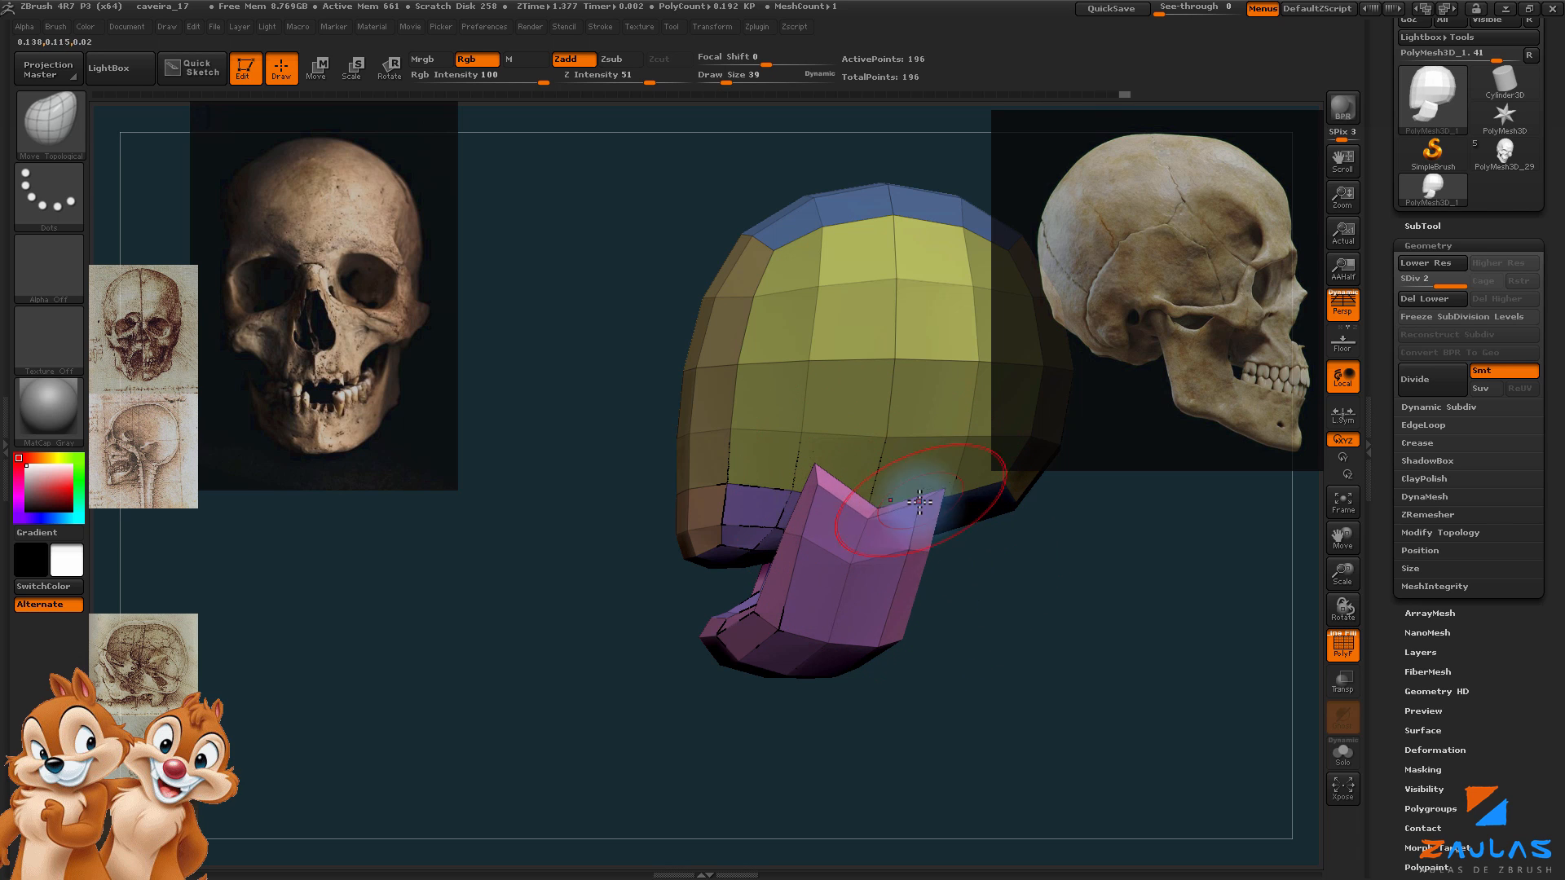
drag(915, 689, 806, 602)
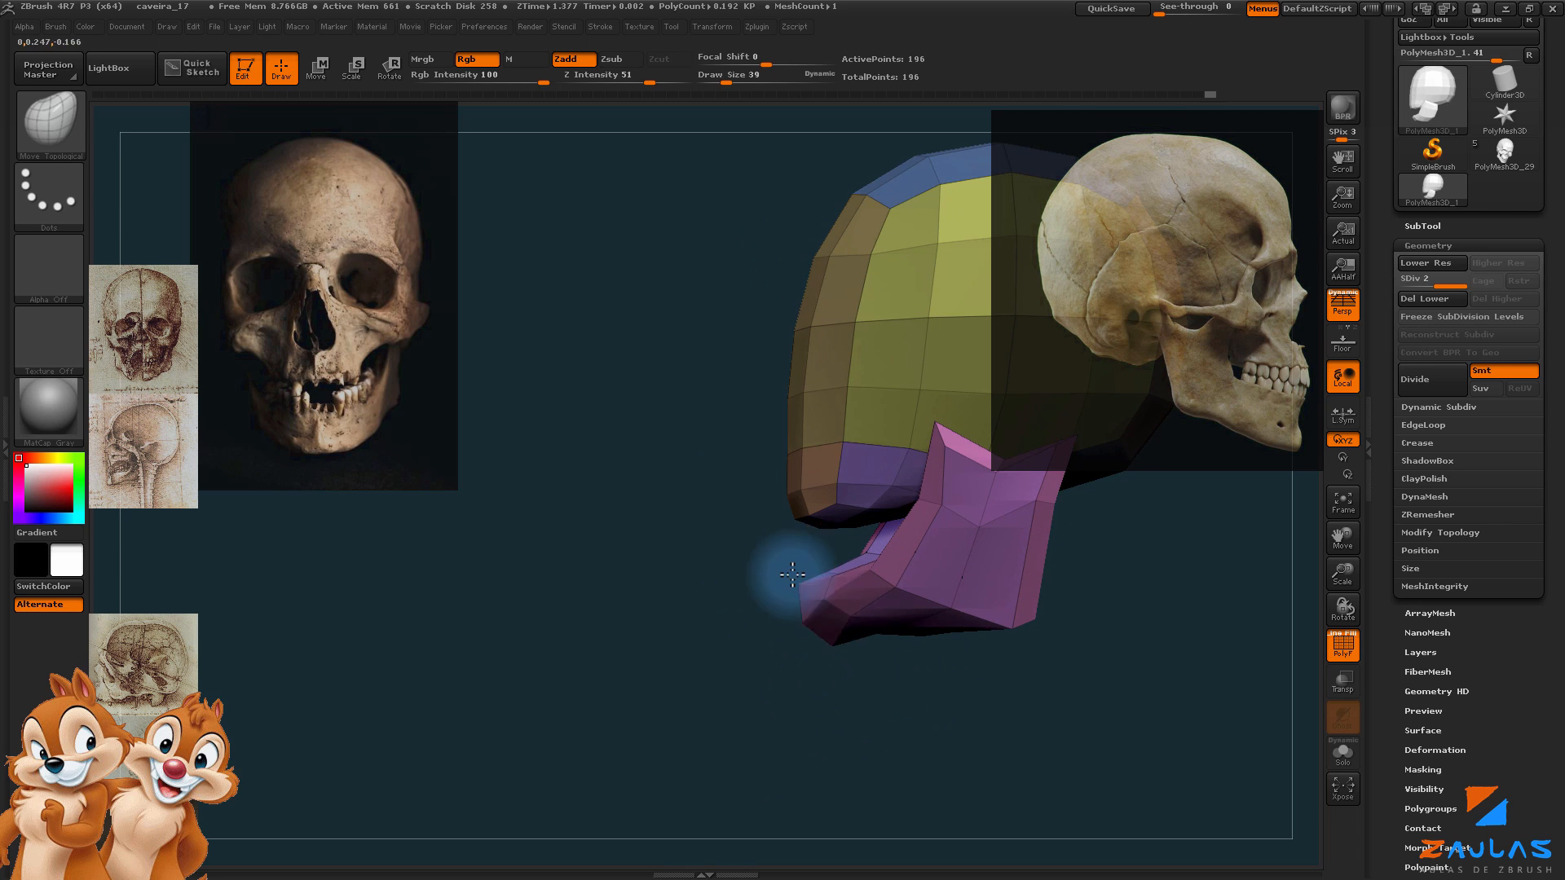
Step: Reshape the mandible's body and the upper edge behind the chin at draw size 45
mouse_move(827, 550)
mouse_down()
mouse_move(839, 594)
mouse_move(898, 567)
mouse_move(866, 561)
mouse_move(886, 632)
mouse_move(954, 668)
mouse_up()
key(s)
drag(908, 525, 890, 524)
drag(945, 652, 864, 644)
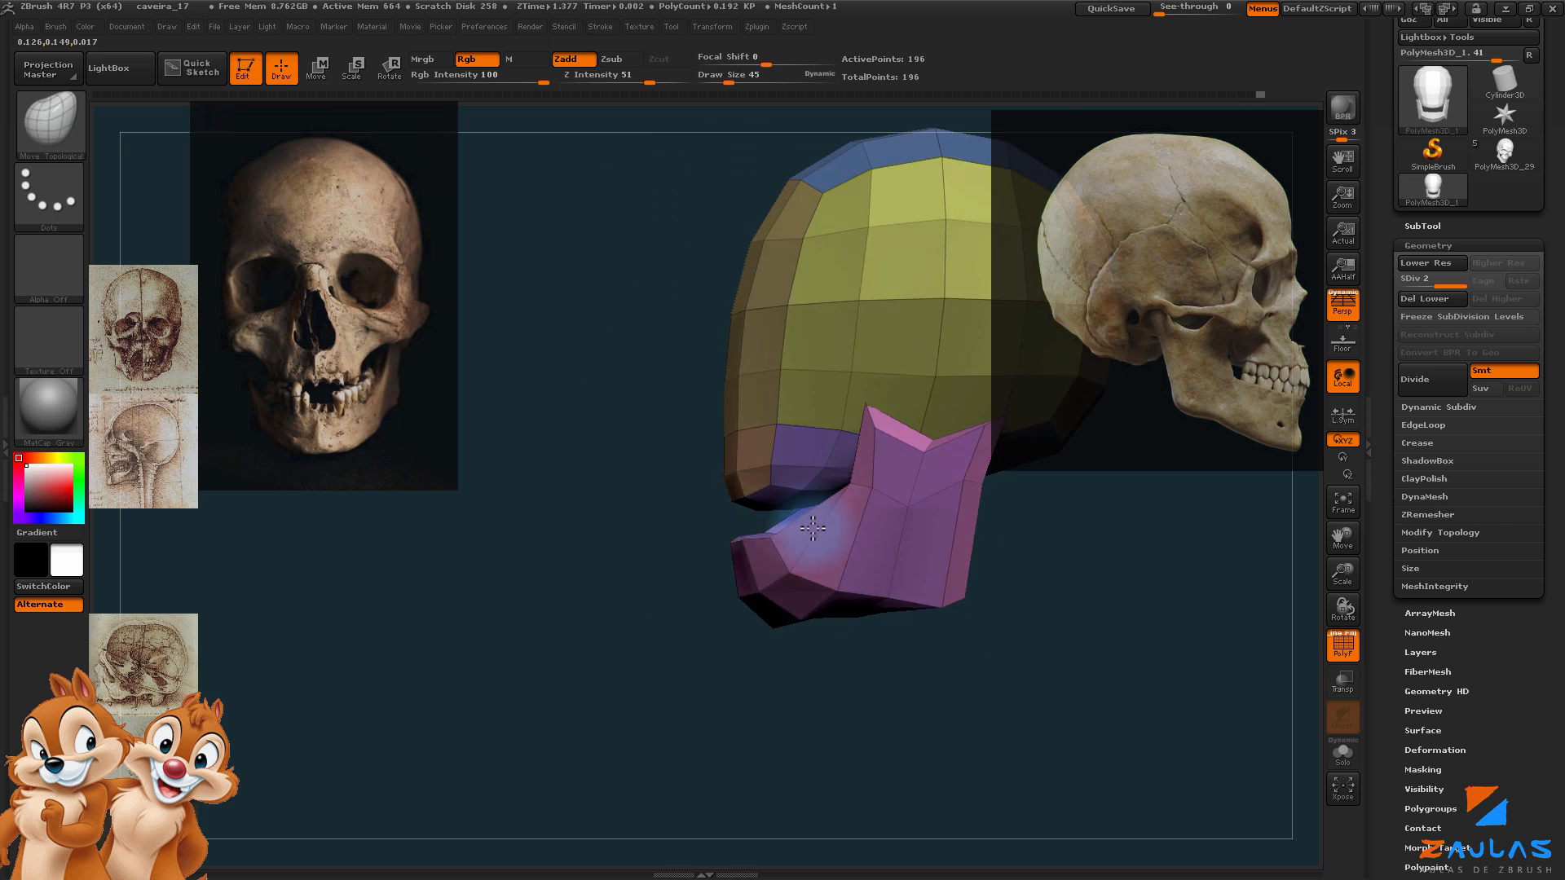
drag(813, 529, 840, 532)
Step: Refine the chin and front corners of the mandible at draw sizes 30 and 22
drag(921, 726, 926, 628)
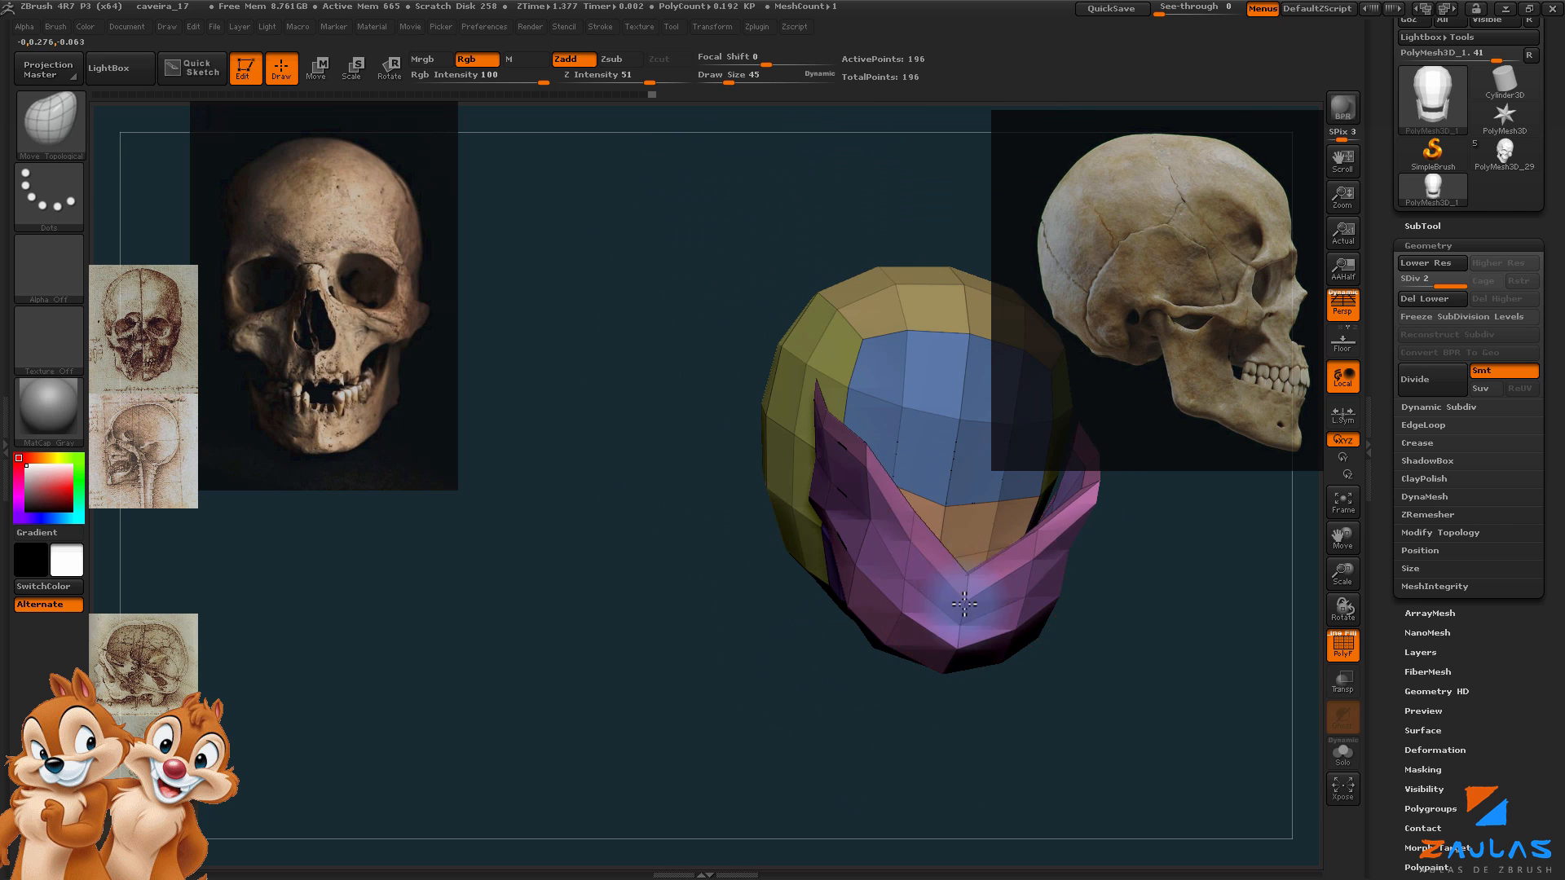
drag(1029, 595, 1009, 605)
mouse_move(906, 654)
mouse_down()
mouse_move(962, 676)
mouse_move(992, 721)
mouse_move(663, 594)
mouse_up()
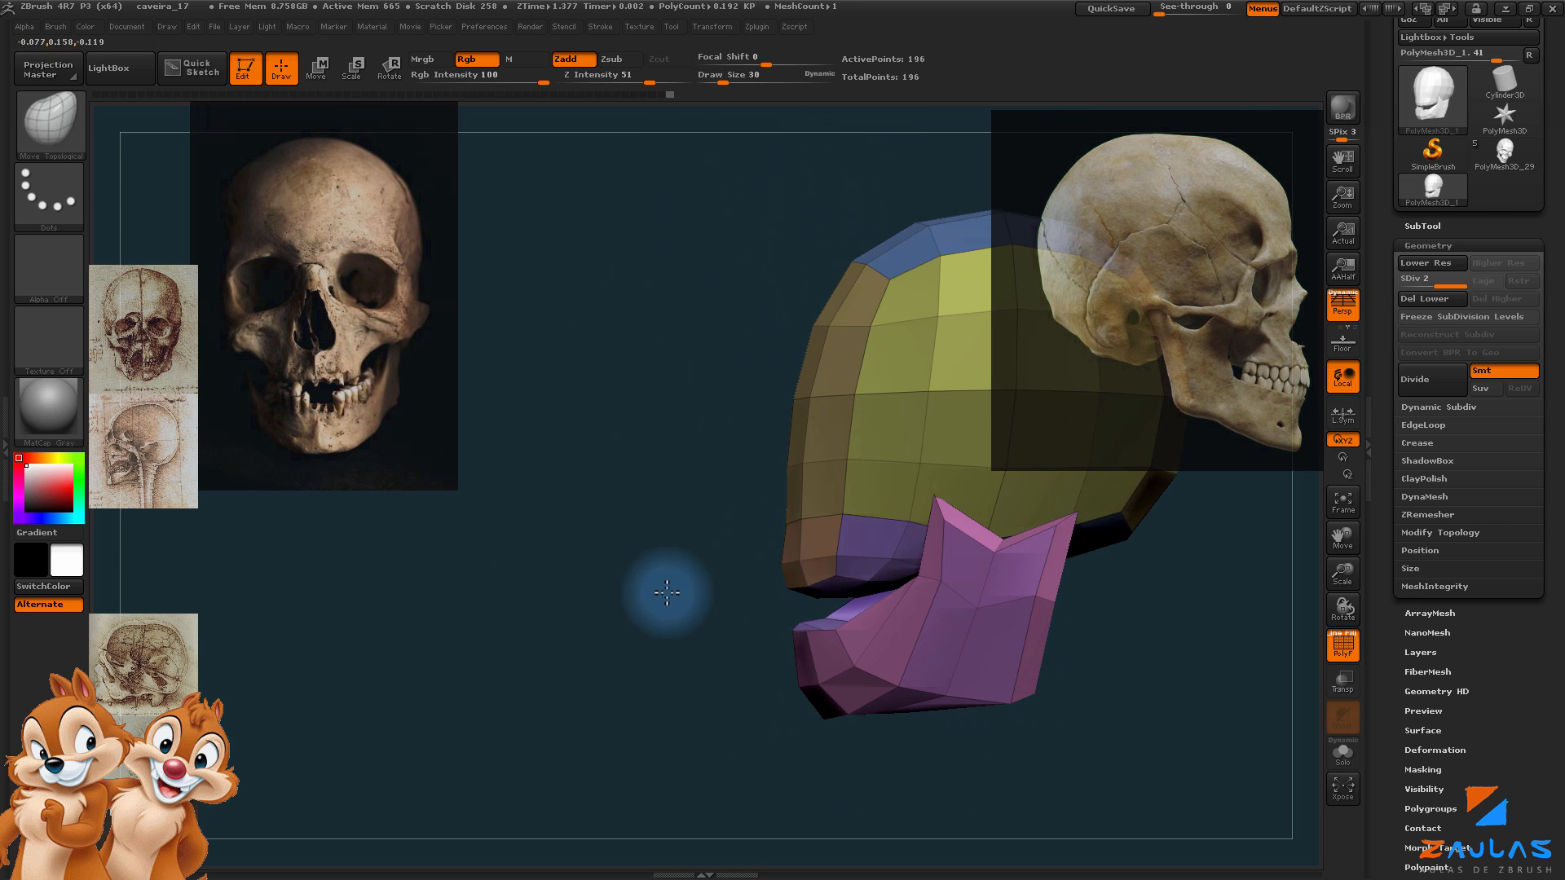
mouse_move(847, 532)
mouse_down()
mouse_move(1125, 608)
mouse_move(1052, 646)
mouse_move(1067, 667)
mouse_move(978, 657)
mouse_up()
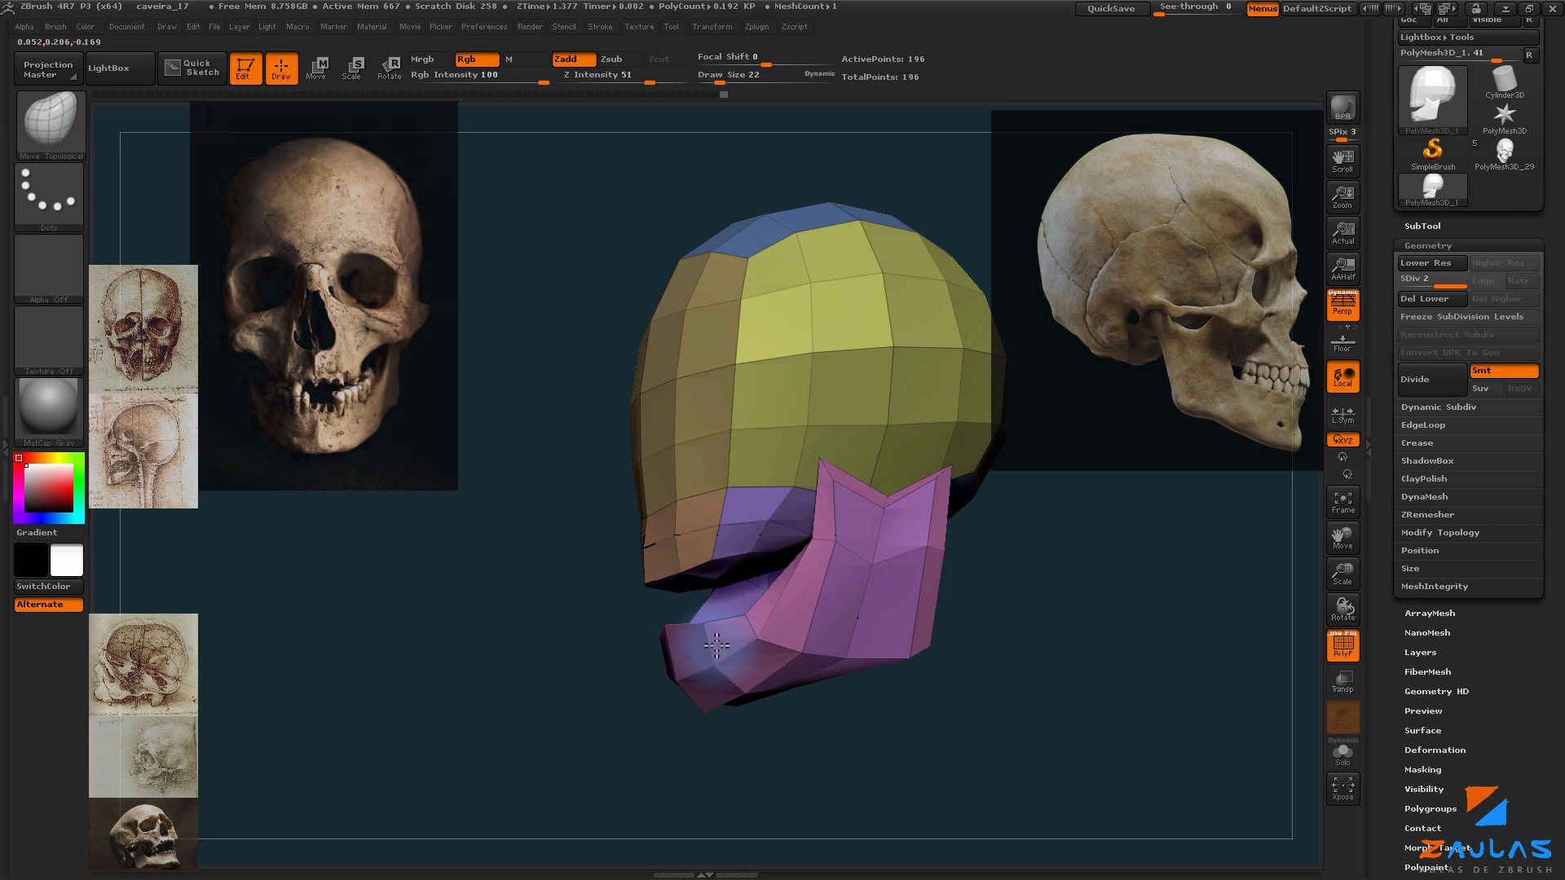
drag(995, 664, 989, 628)
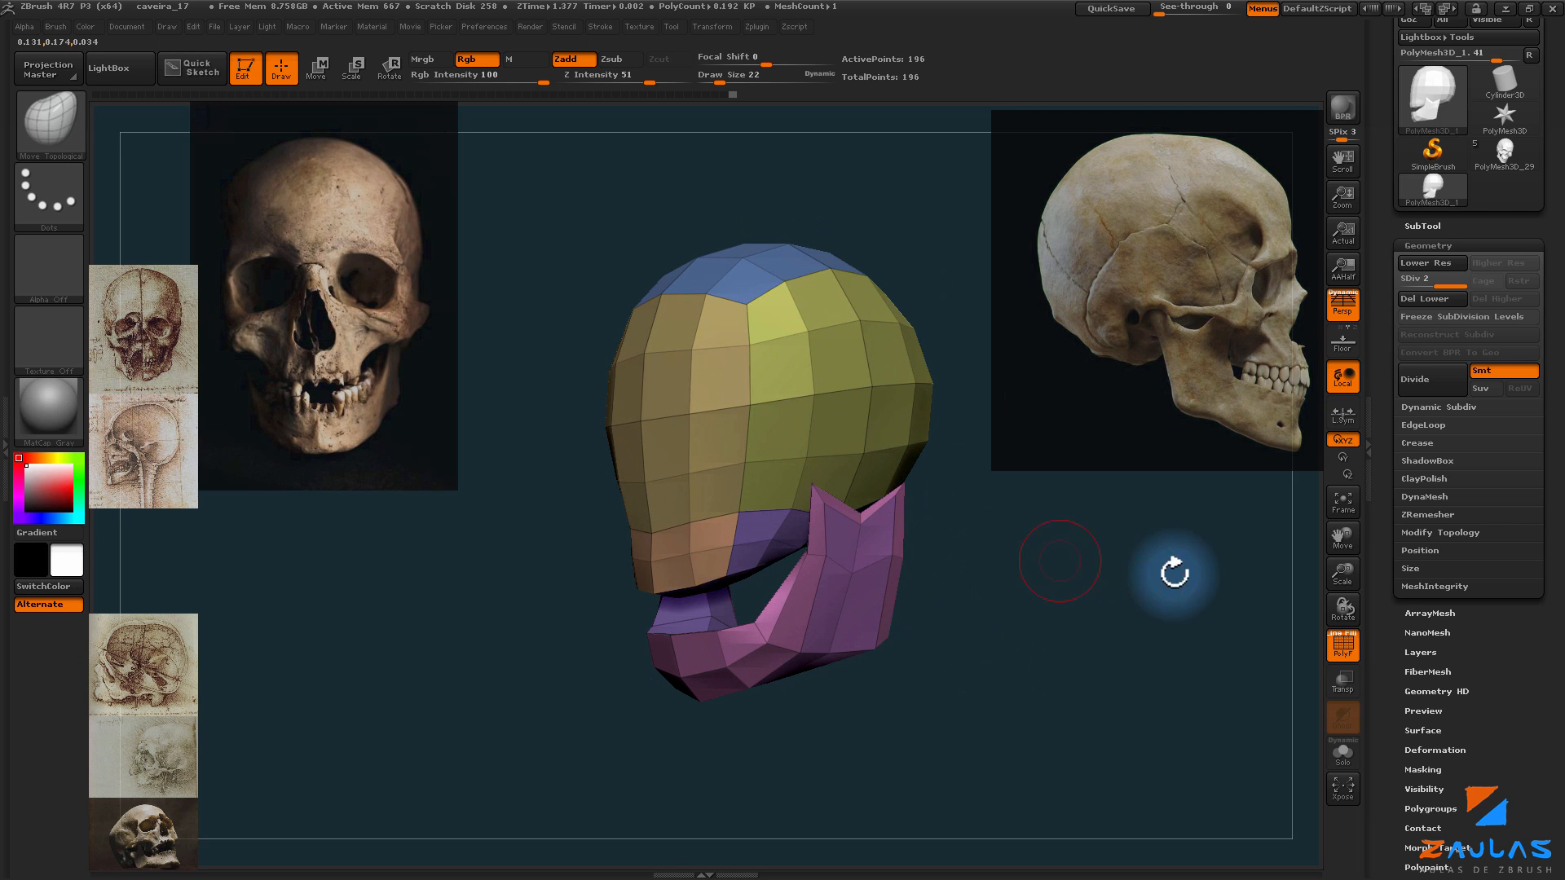
Step: Regroup the mesh with Auto Groups so the cranium and mandible become separate polygroups
scroll(1450, 607, down, 3)
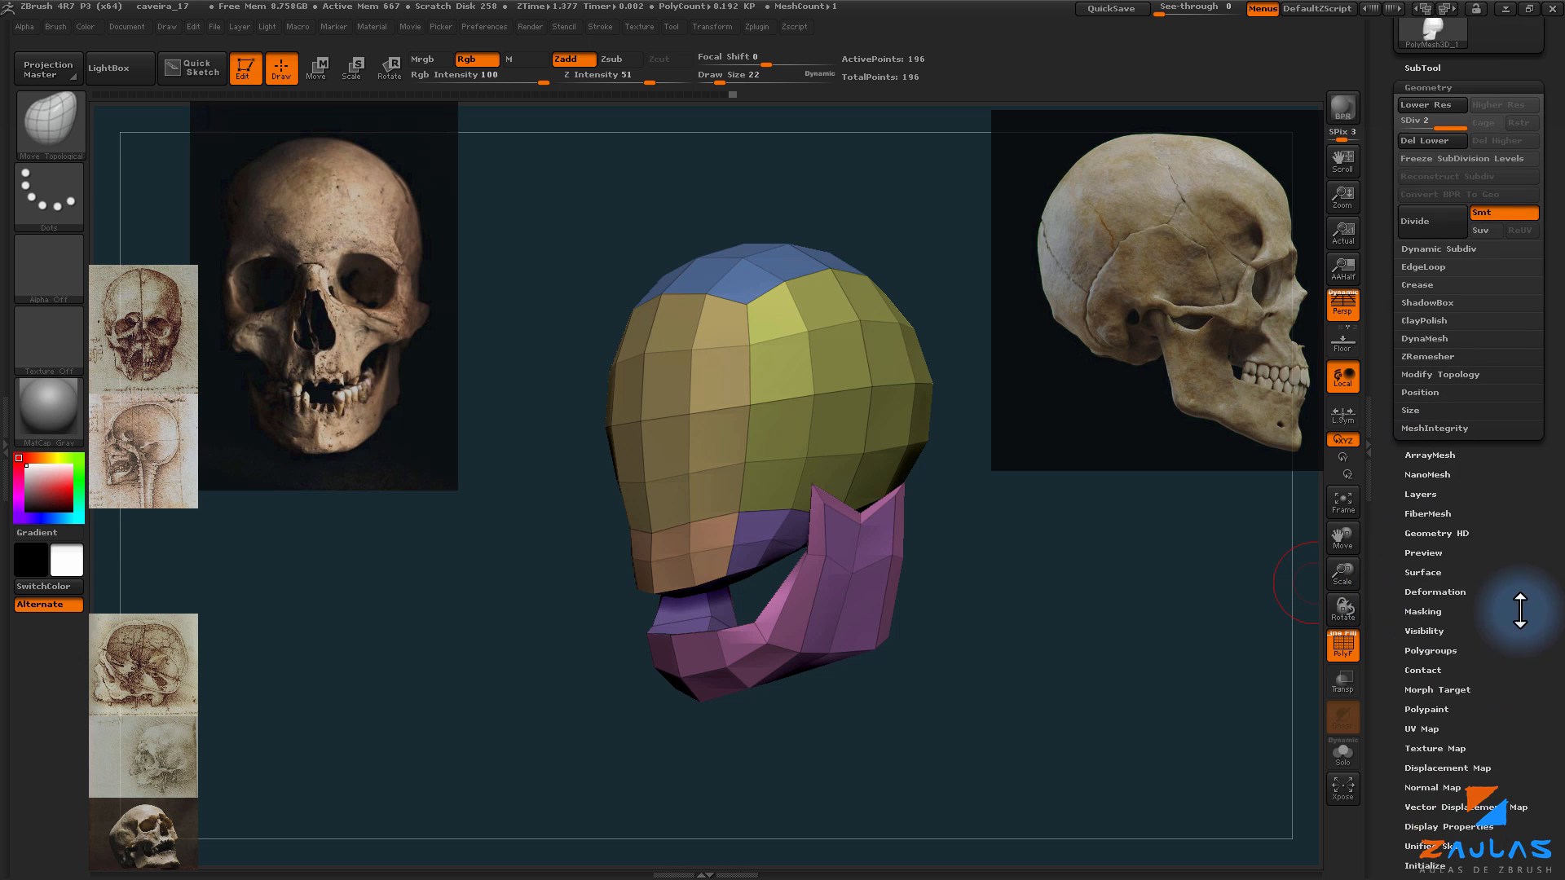
click(1431, 642)
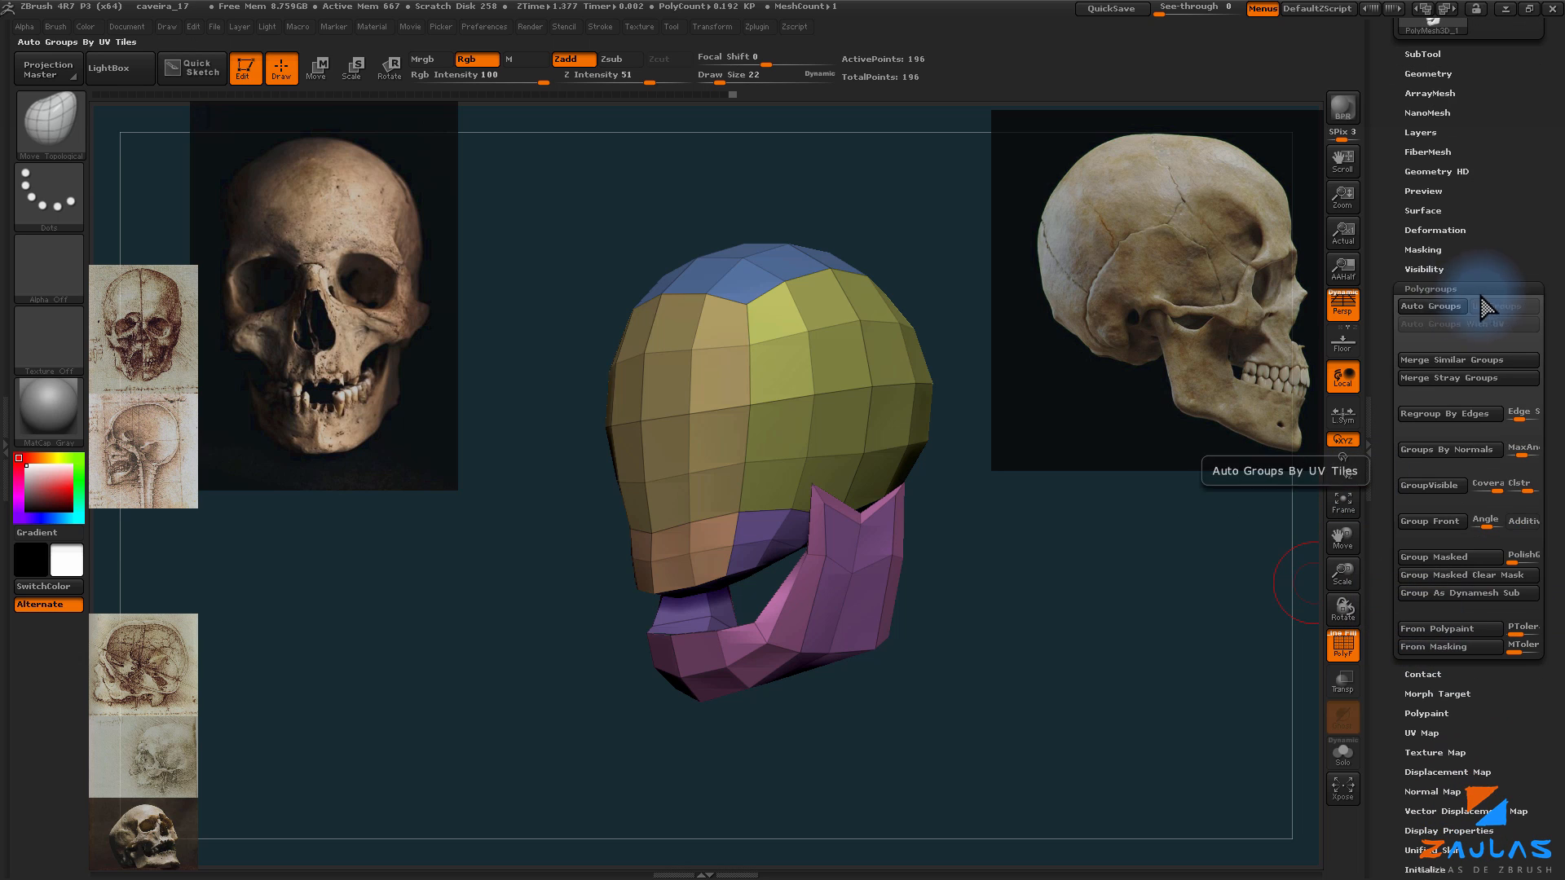
click(1432, 307)
drag(1059, 582, 1111, 594)
drag(1013, 587, 984, 575)
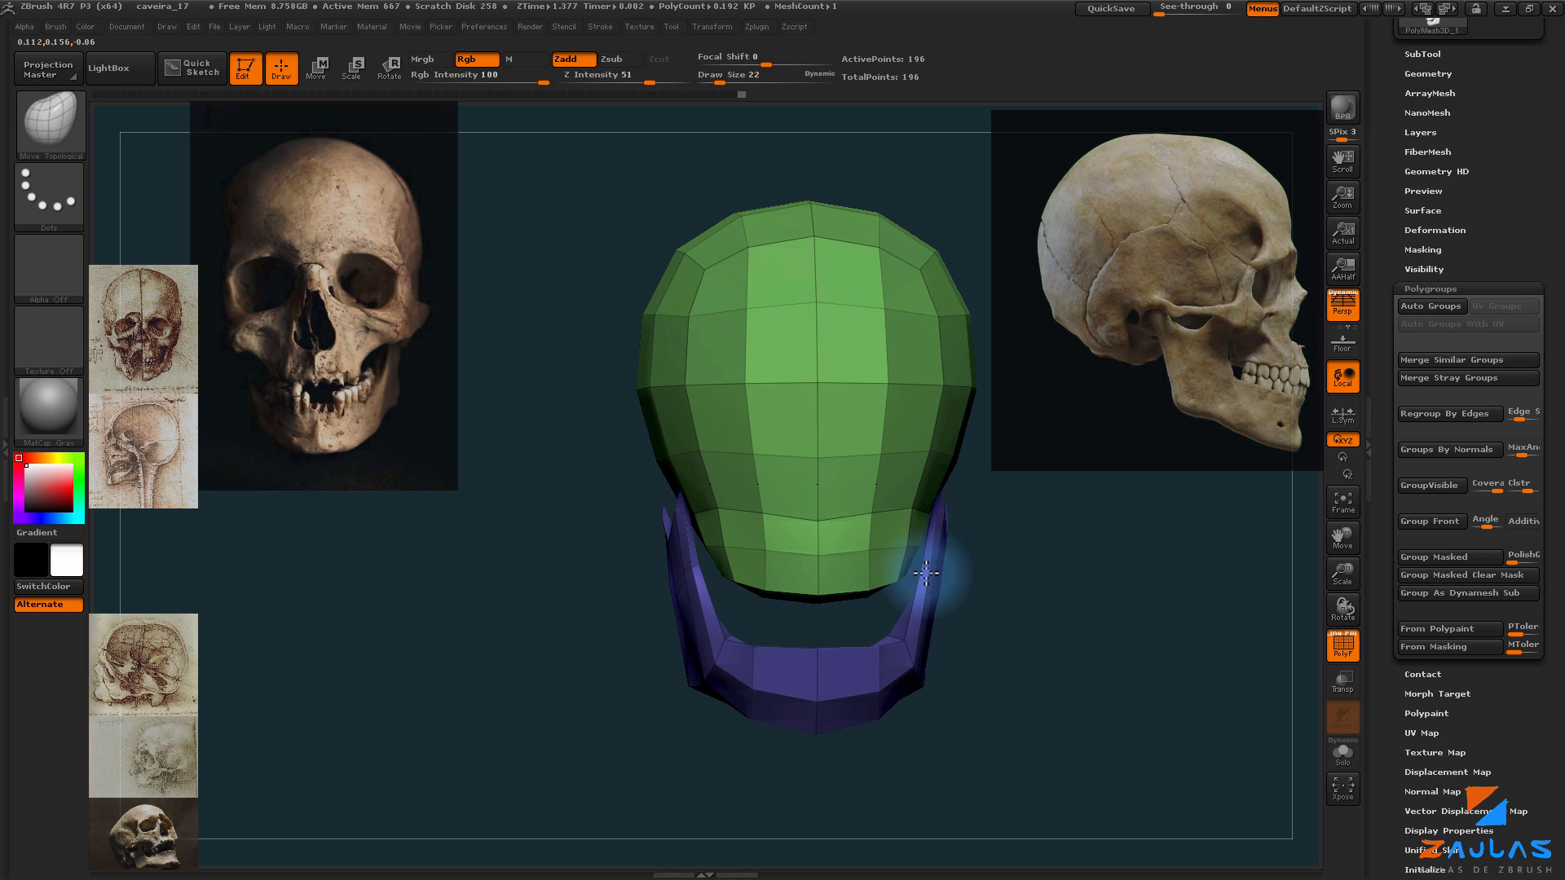
mouse_move(941, 591)
mouse_down()
mouse_move(1002, 601)
mouse_move(1054, 582)
mouse_move(1010, 594)
mouse_up()
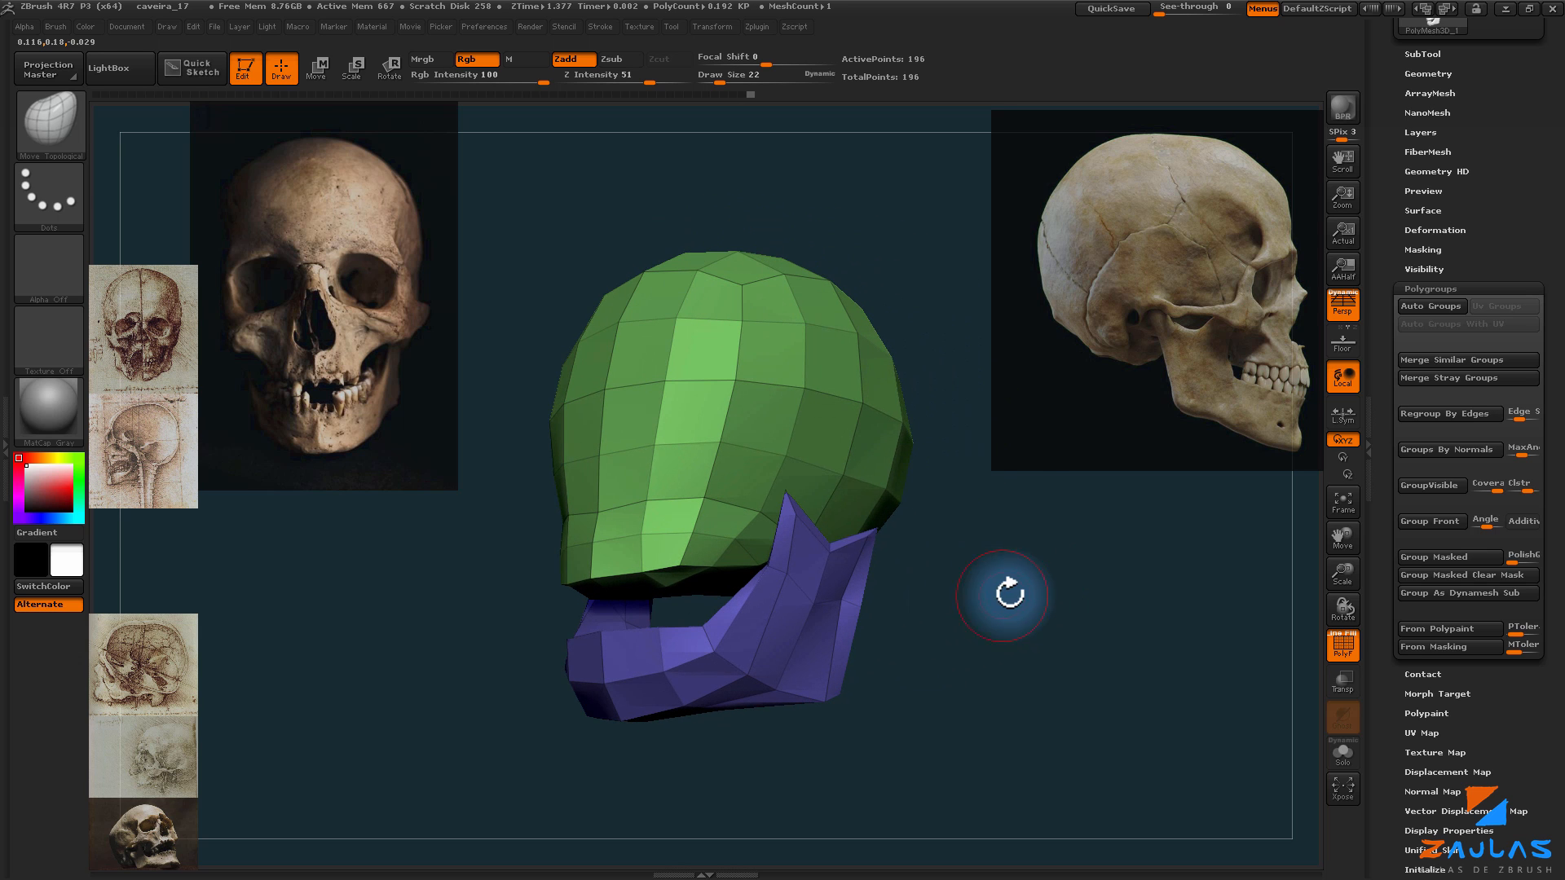
Step: Isolate the cranium polygroup, reshape the underside of the upper jaw at draw sizes 35 and 26, and show the whole model again
key(ctrl+shift)
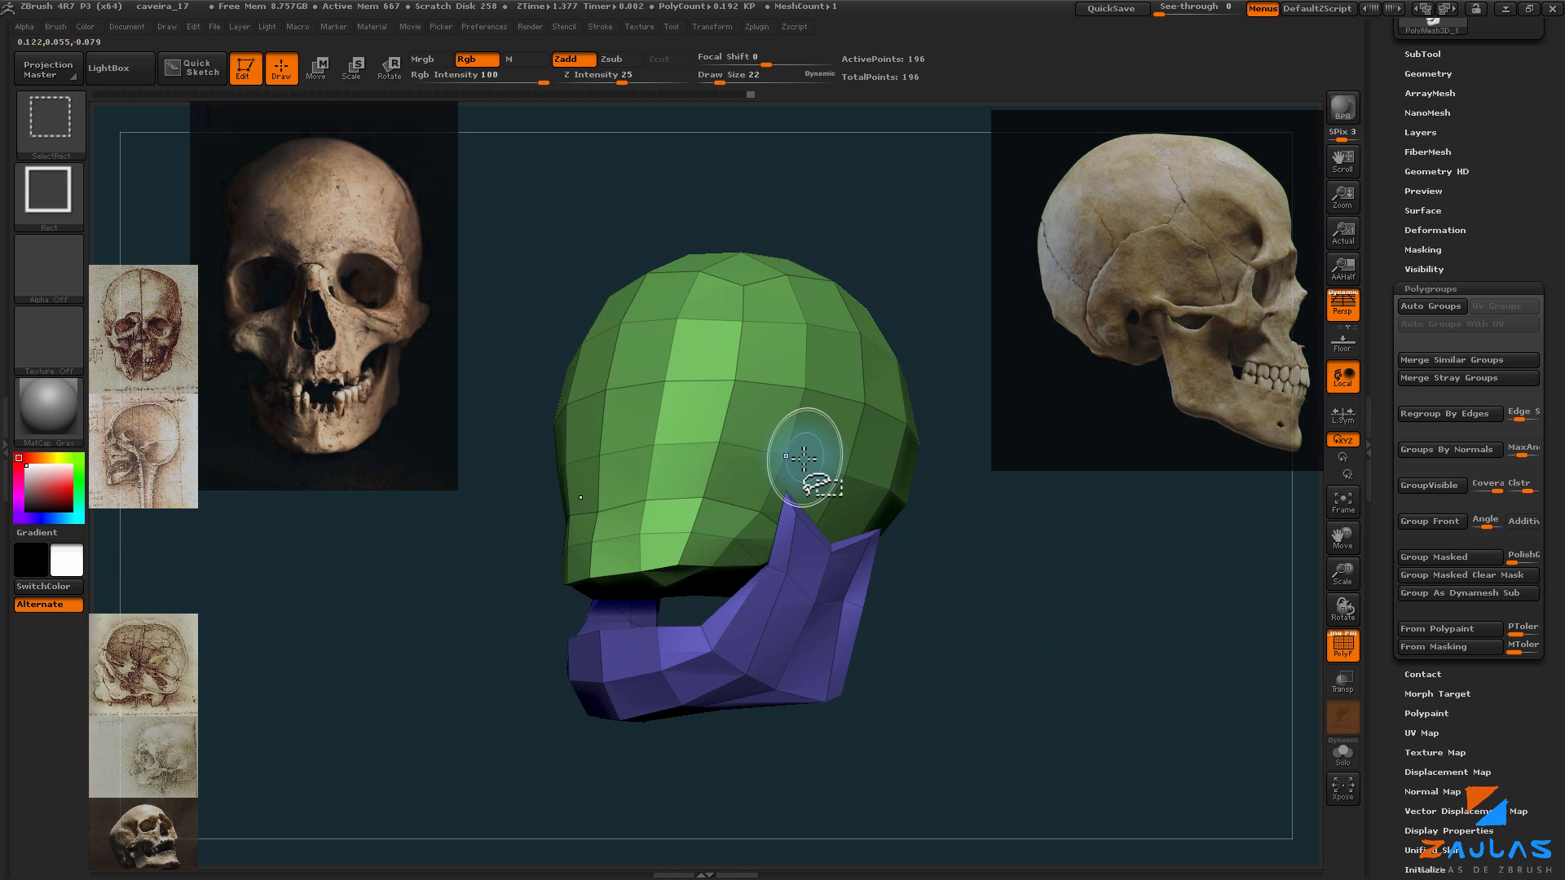
ctrl+shift+click(788, 457)
mouse_move(943, 549)
mouse_down()
mouse_move(971, 576)
mouse_move(989, 454)
mouse_move(970, 469)
mouse_up()
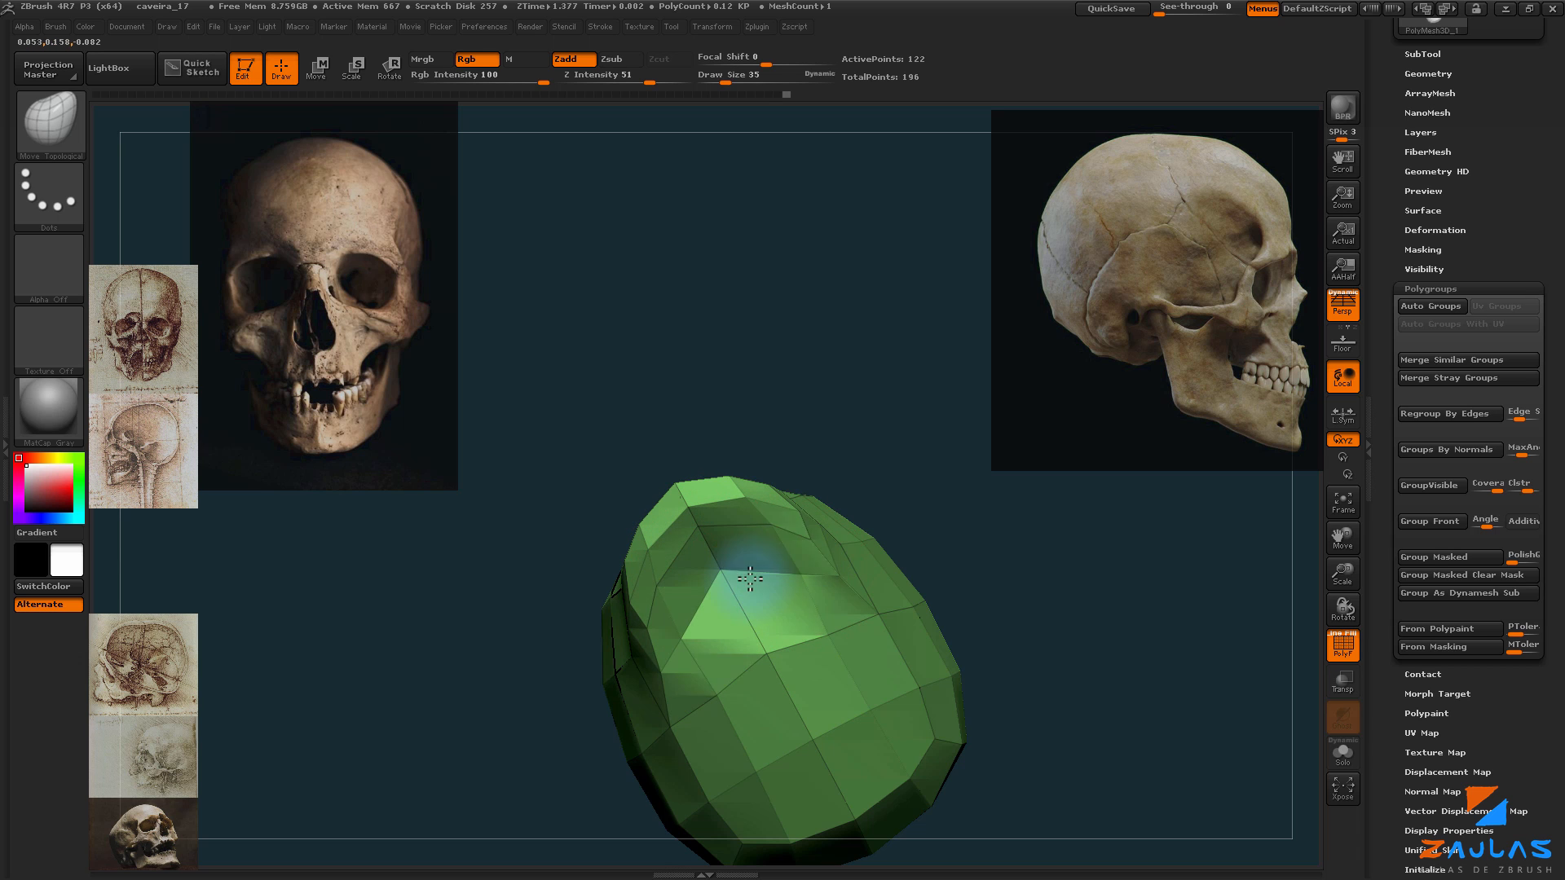
mouse_move(723, 583)
mouse_down()
mouse_move(838, 481)
mouse_move(855, 531)
mouse_move(835, 528)
mouse_up()
key(s)
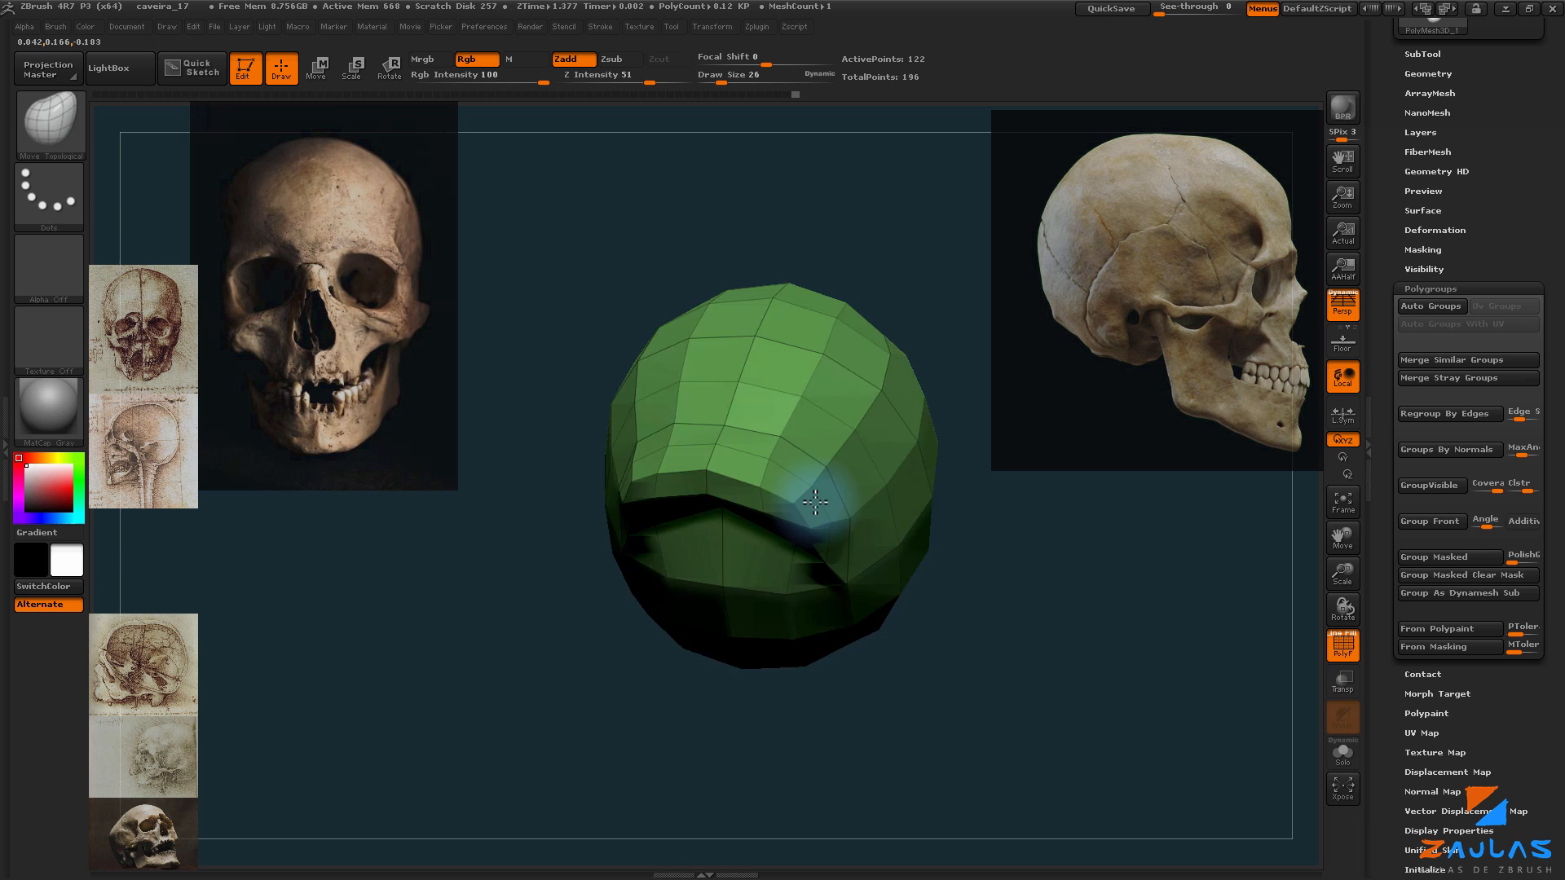
drag(803, 506, 926, 541)
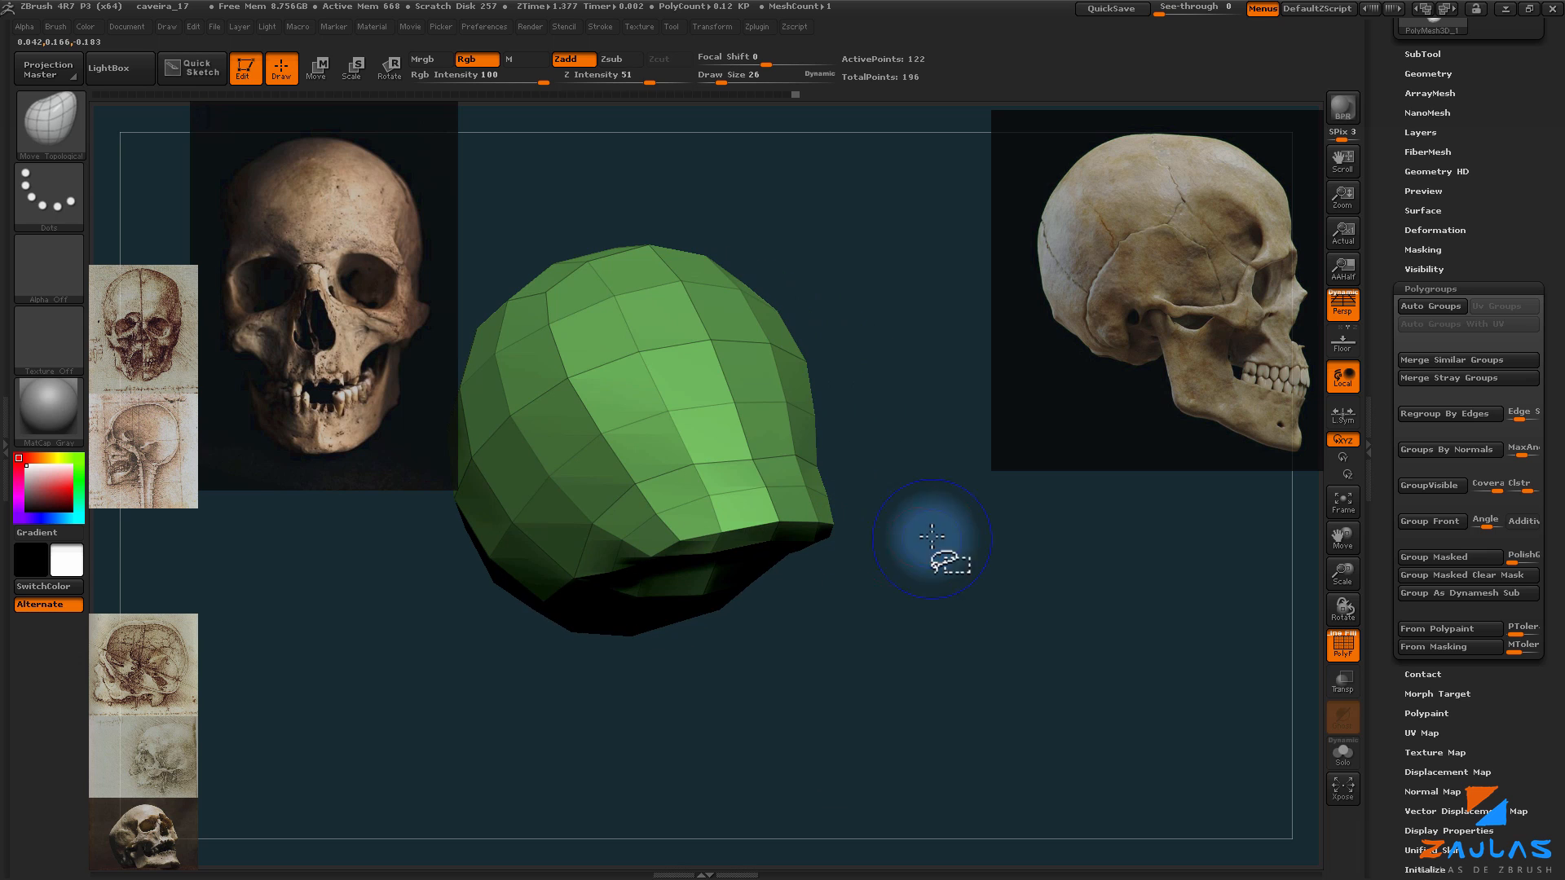
ctrl+shift+click(1048, 479)
Step: Isolate the mandible polygroup, adjust its inner body and ramus at draw size 26, and show the whole model again
mouse_move(1069, 591)
mouse_down()
mouse_move(1051, 663)
mouse_move(1069, 639)
mouse_move(975, 684)
mouse_move(988, 657)
mouse_up()
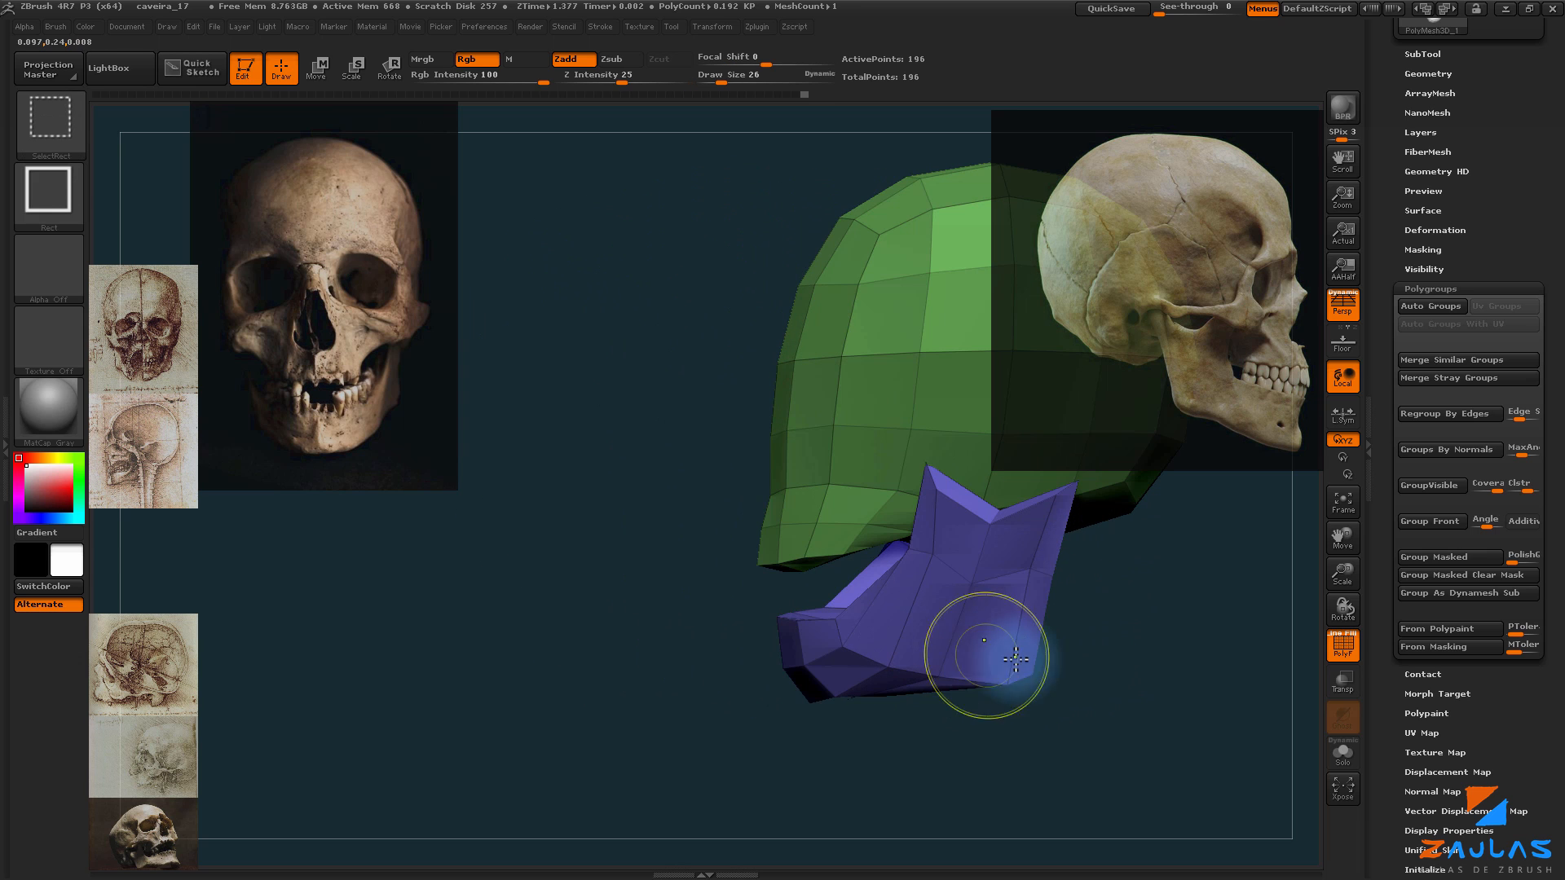
ctrl+shift+click(939, 676)
drag(1086, 633, 925, 595)
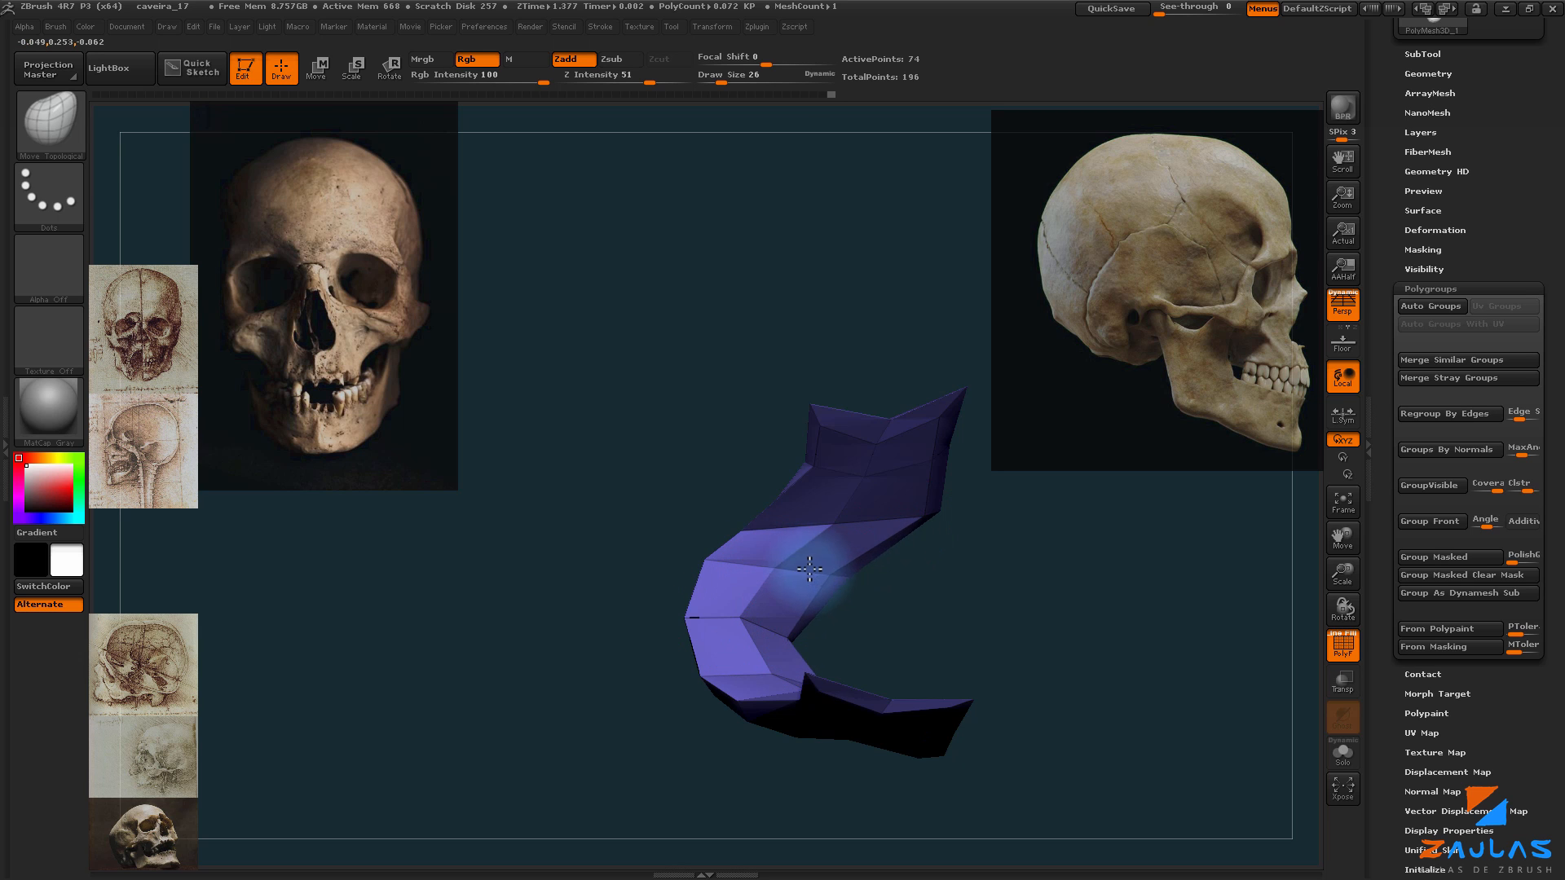
mouse_move(809, 569)
mouse_down()
mouse_move(1019, 545)
mouse_move(1003, 659)
mouse_move(905, 676)
mouse_up()
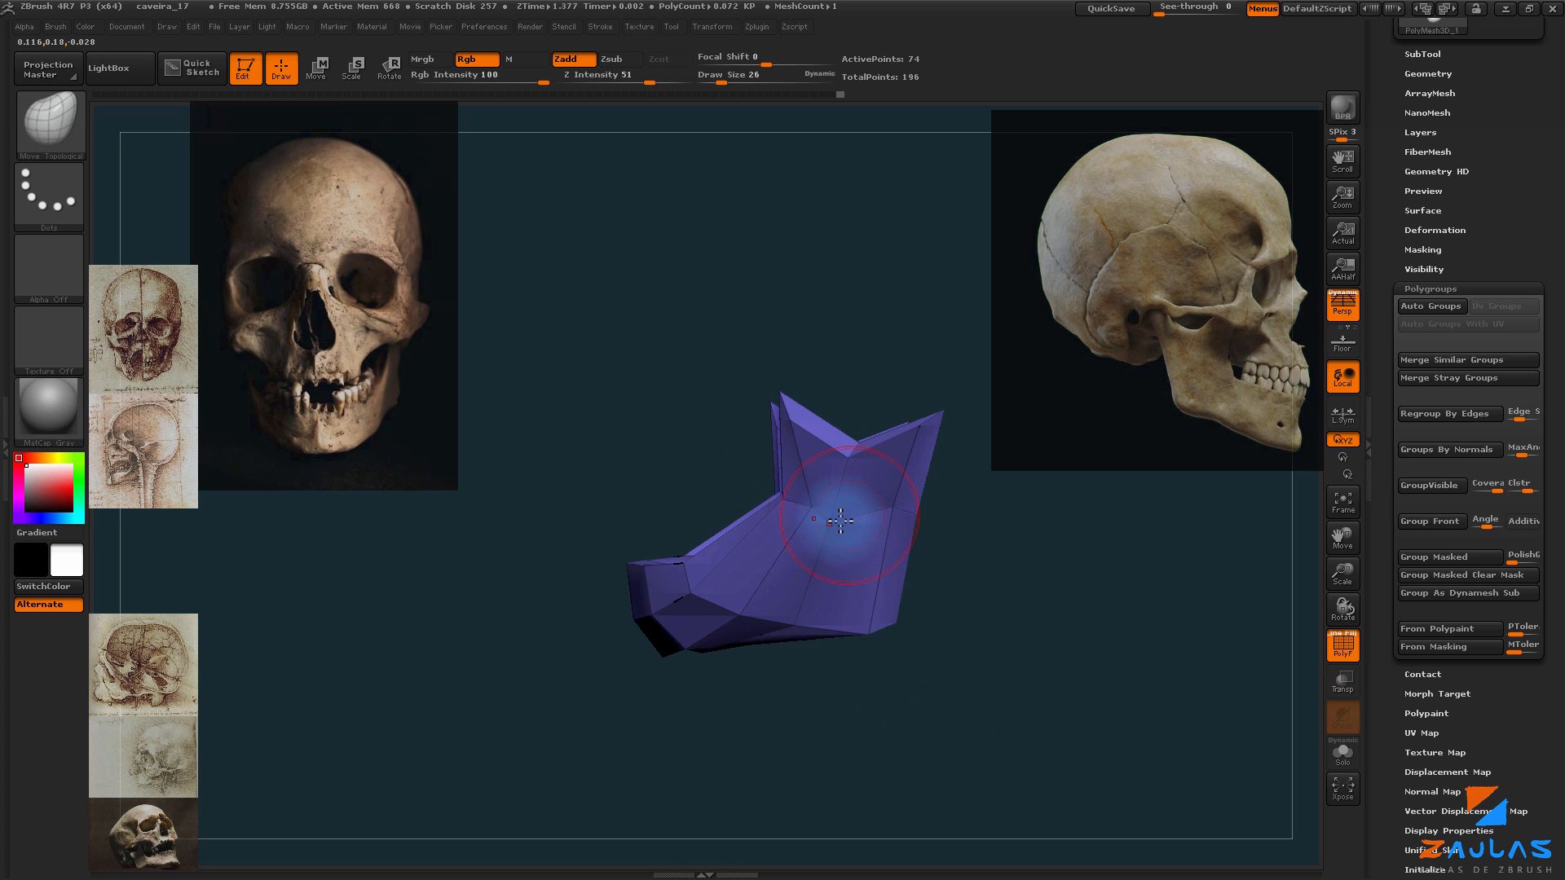
drag(874, 476, 786, 644)
ctrl+shift+click(1049, 681)
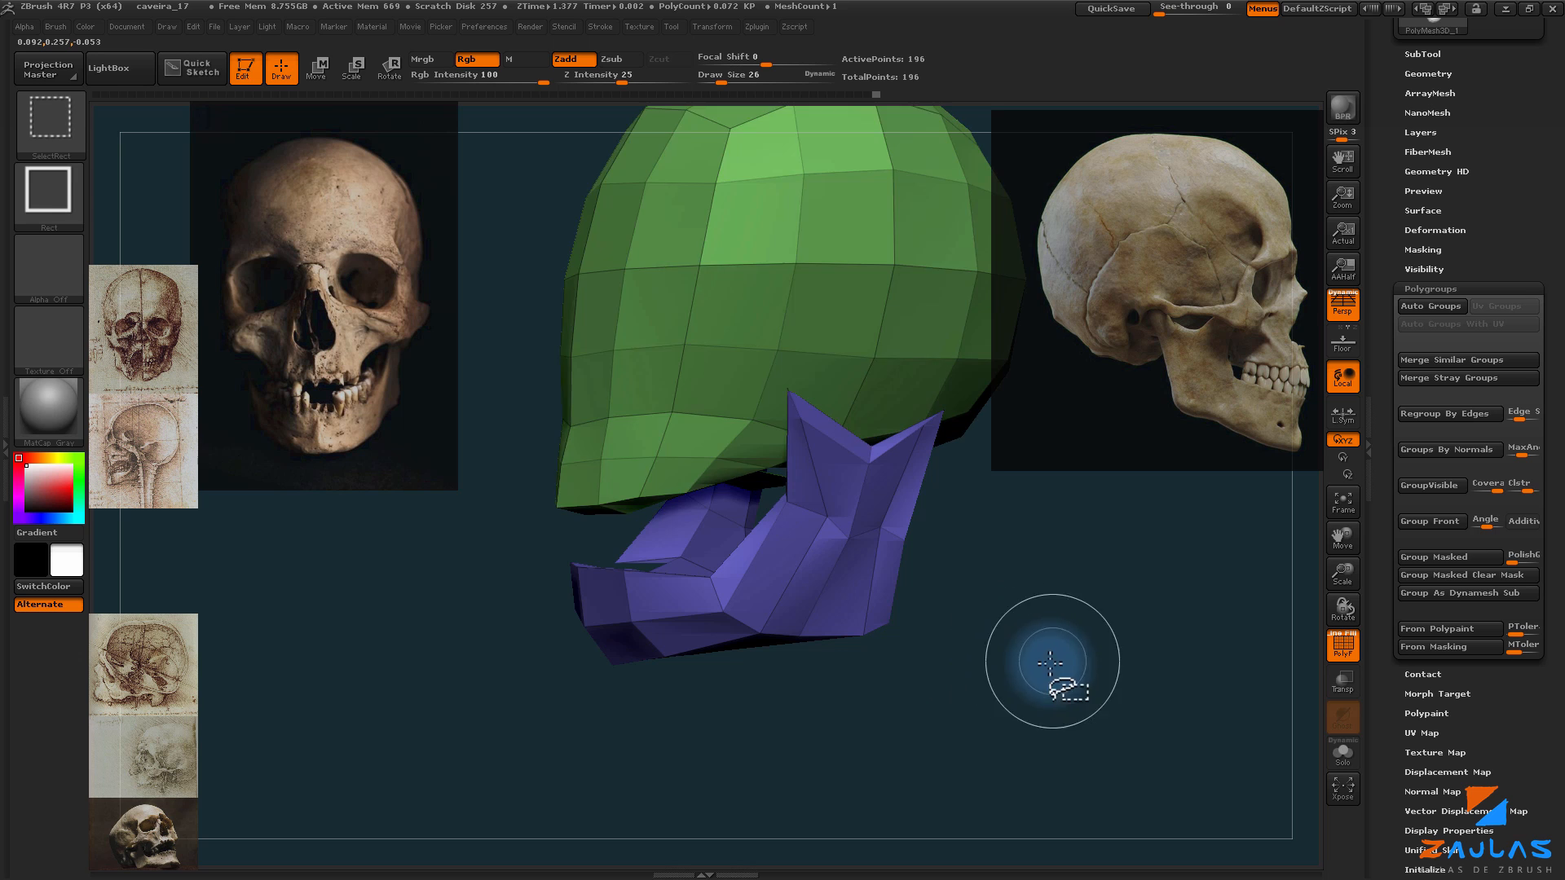
Step: Pull the front of the mandible forward and upward toward the upper jaw at draw size 68
mouse_move(1048, 681)
mouse_down()
mouse_move(1013, 601)
mouse_move(1035, 599)
mouse_move(1015, 611)
mouse_up()
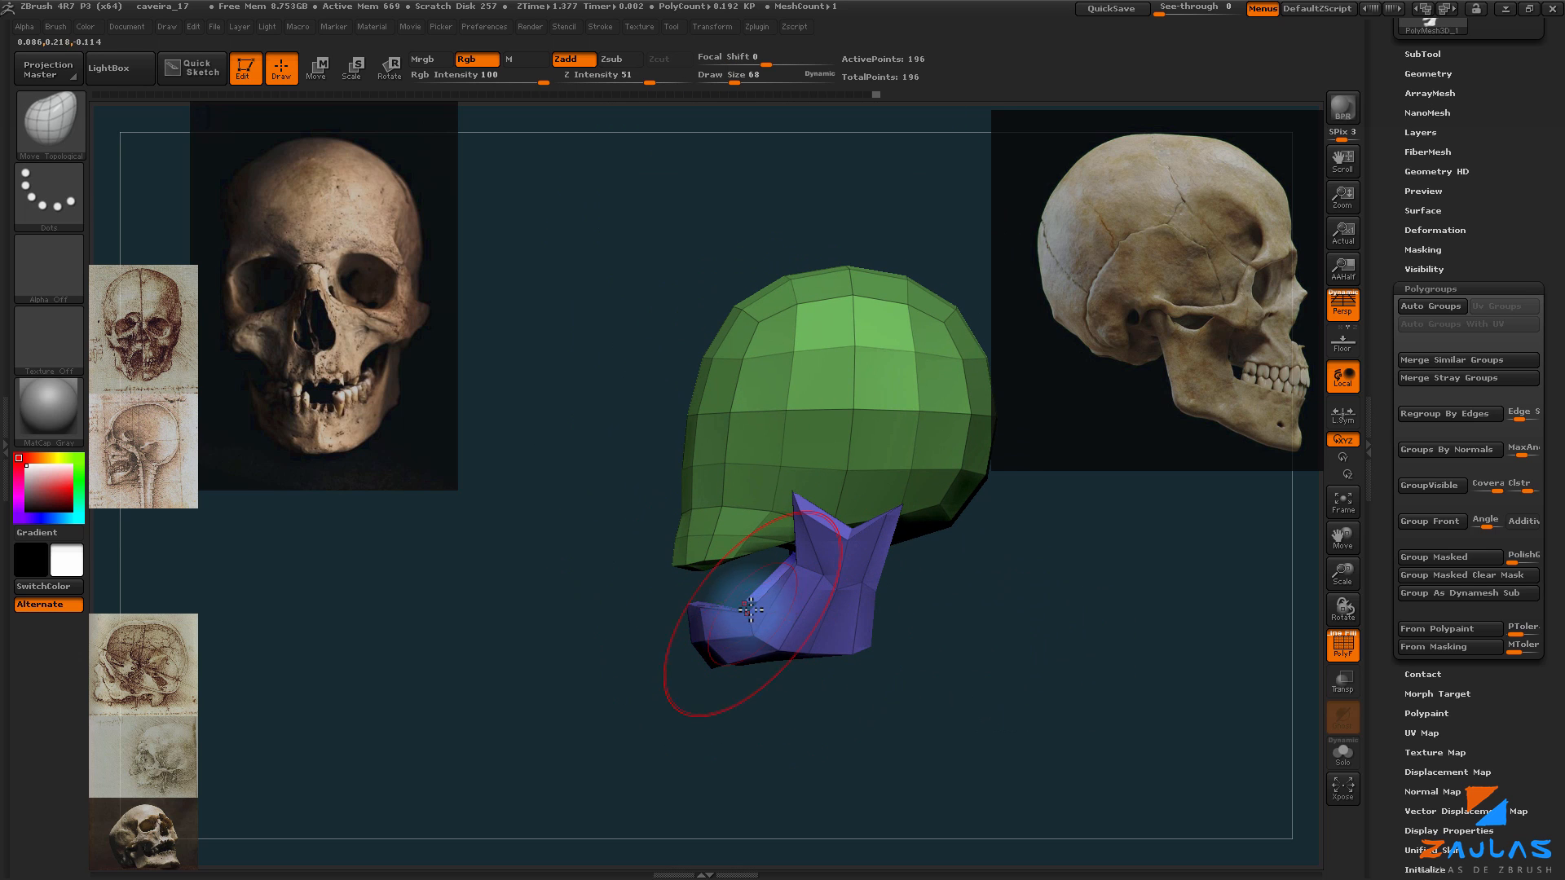
drag(729, 576, 714, 621)
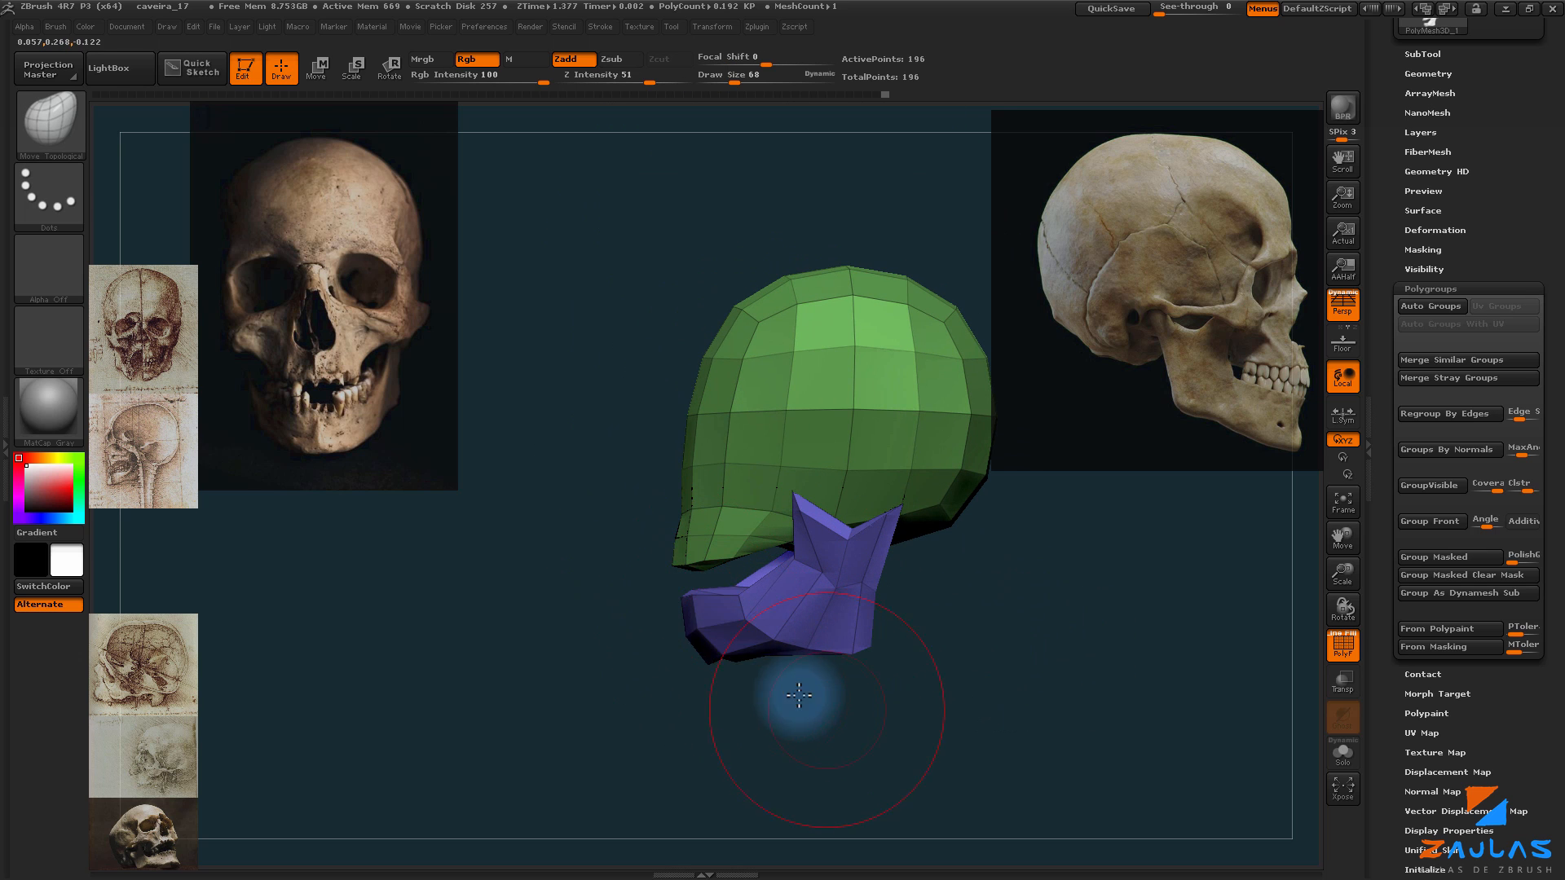
drag(793, 699, 808, 422)
Step: Align the model in side view with the side skull photo and lower the opacity of the Spotlight reference images
alt+drag(909, 460, 965, 511)
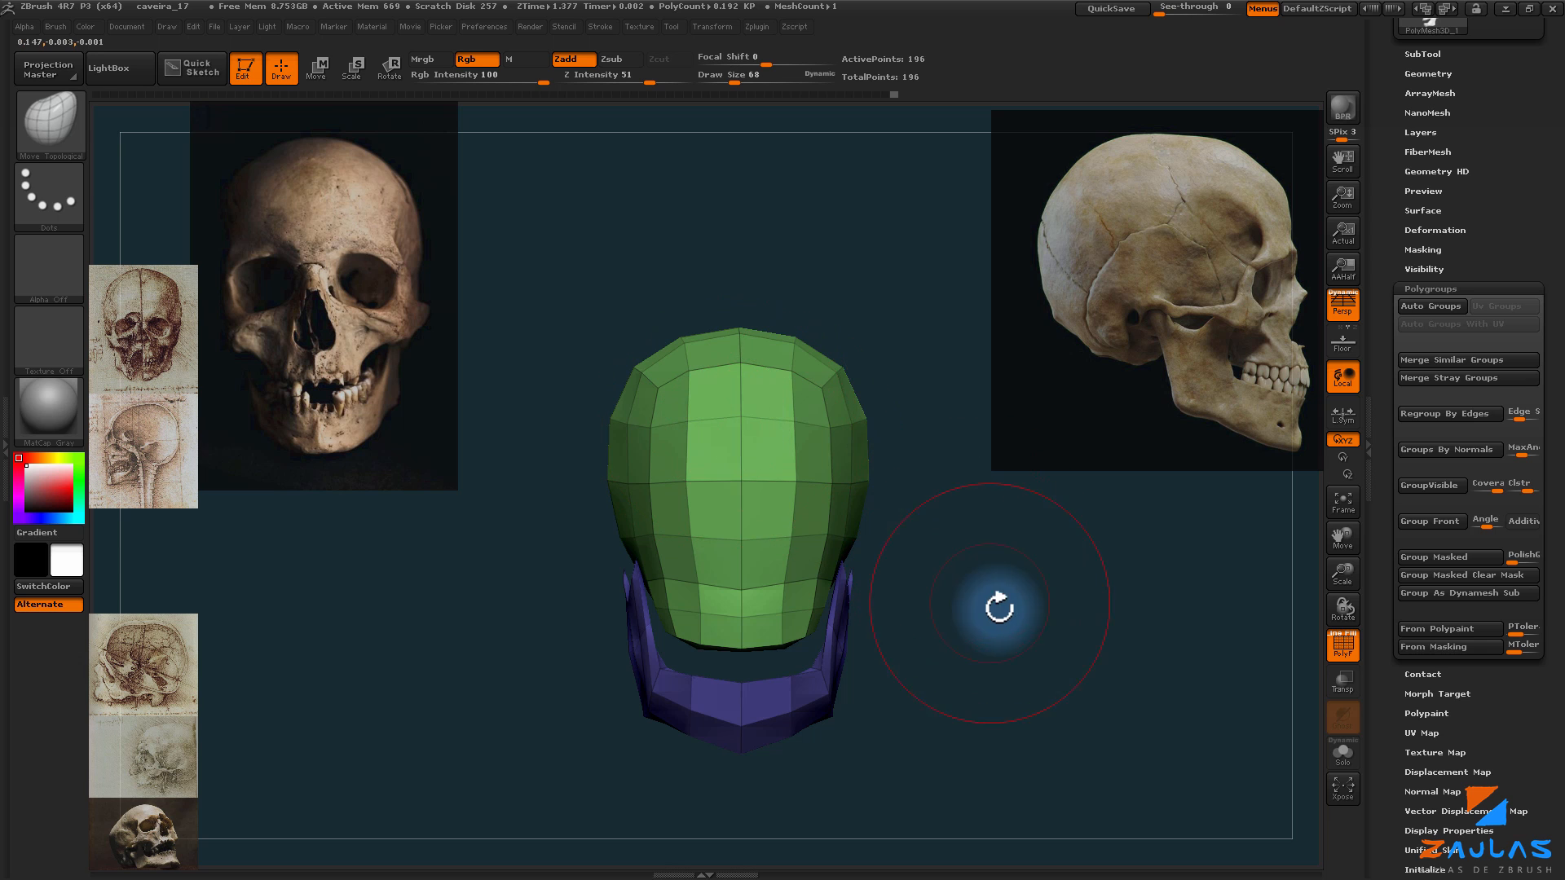
alt+drag(1003, 611, 1397, 514)
alt+drag(1165, 546, 1156, 555)
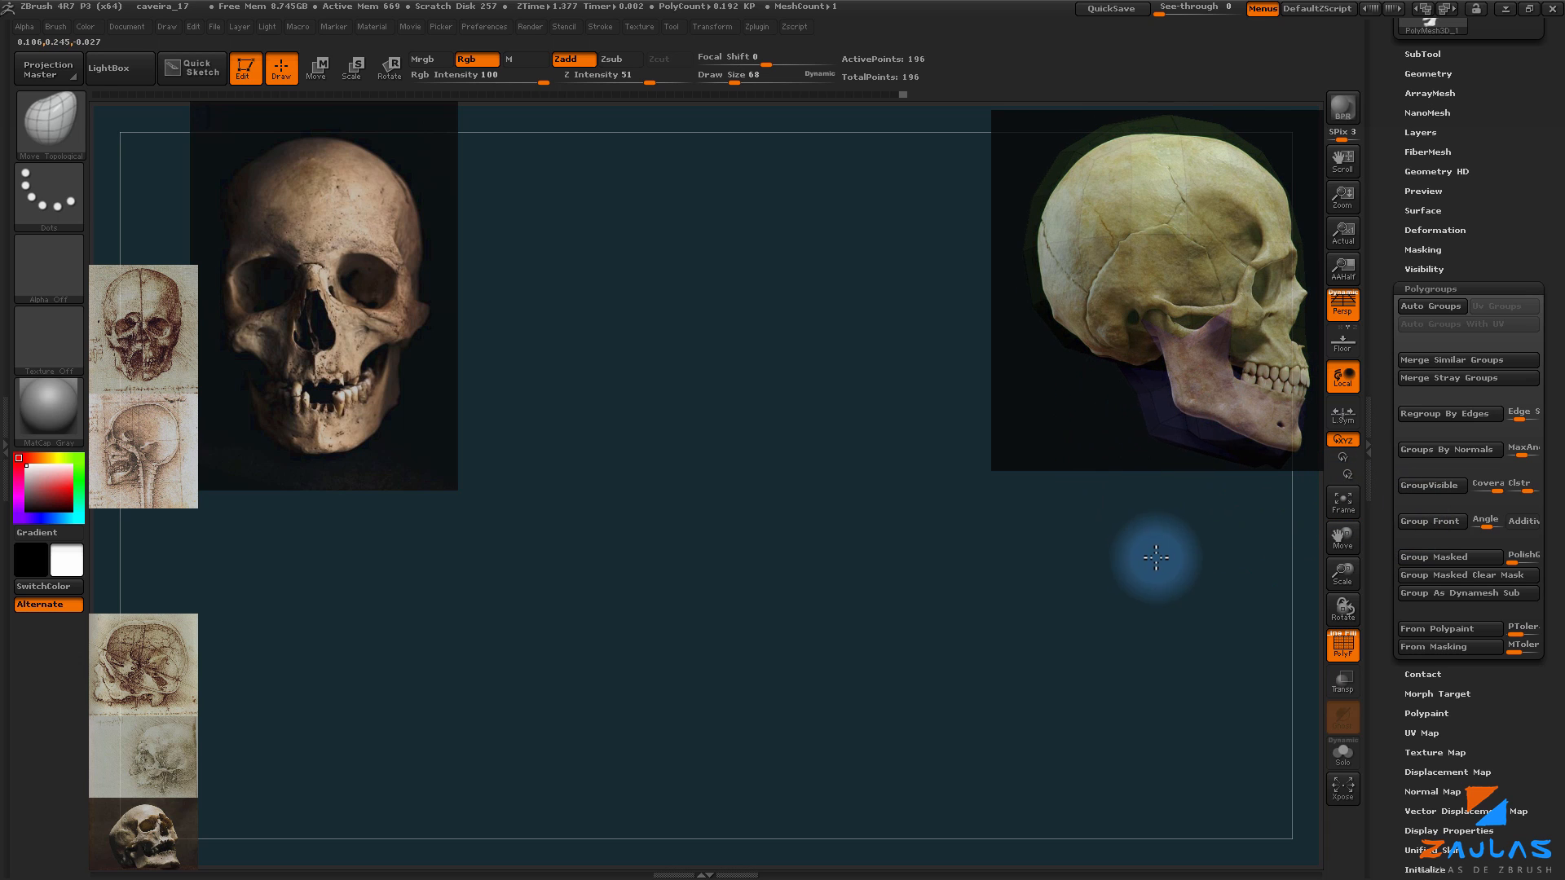
key(z)
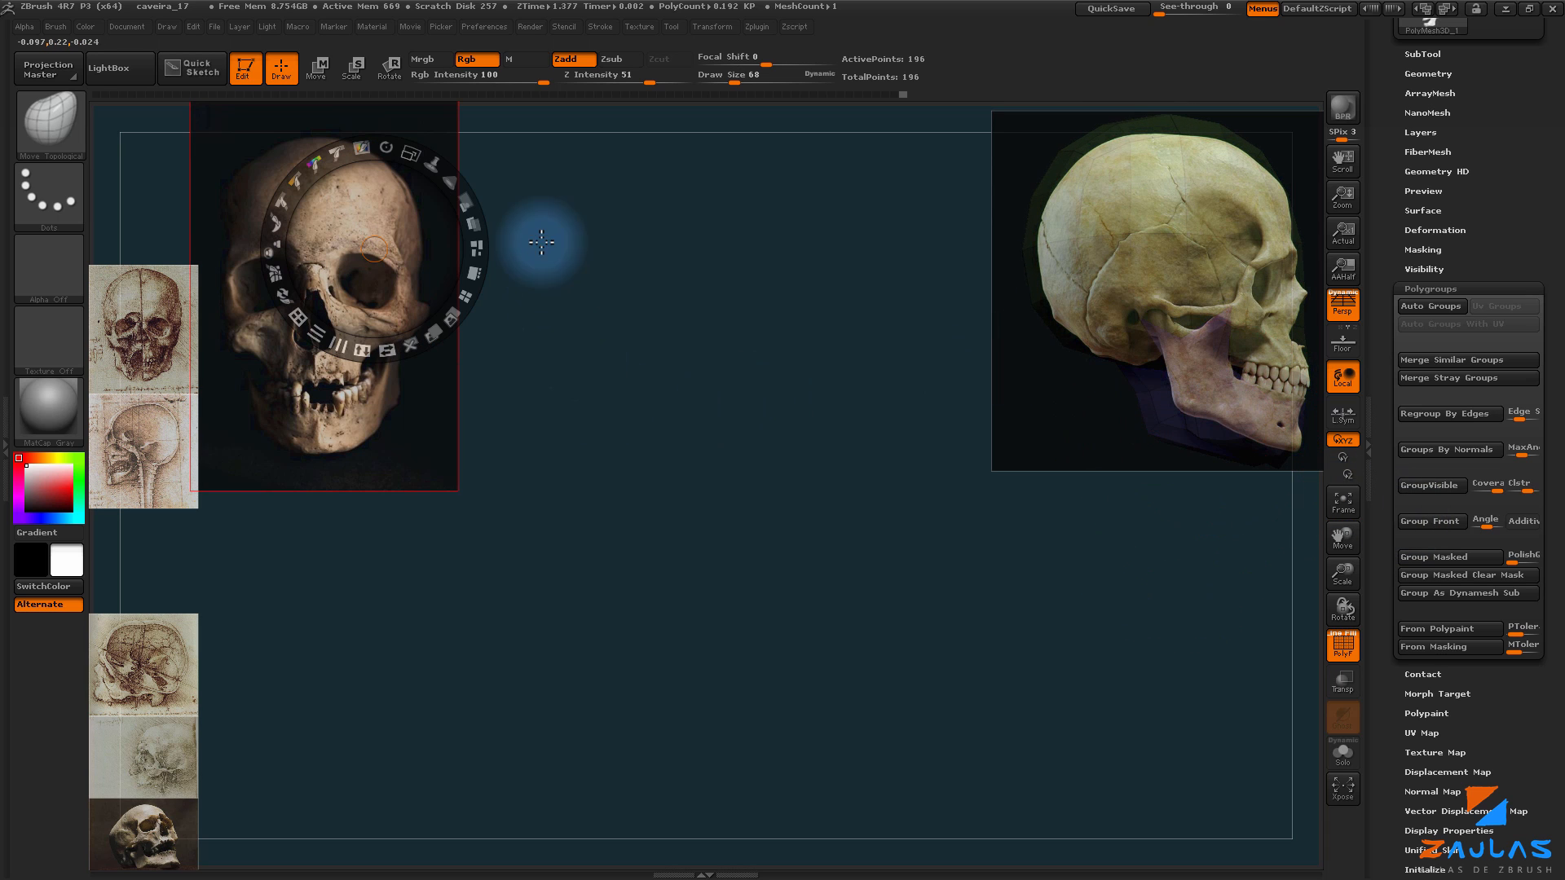
mouse_move(448, 187)
mouse_down()
mouse_move(470, 201)
mouse_move(428, 175)
mouse_up()
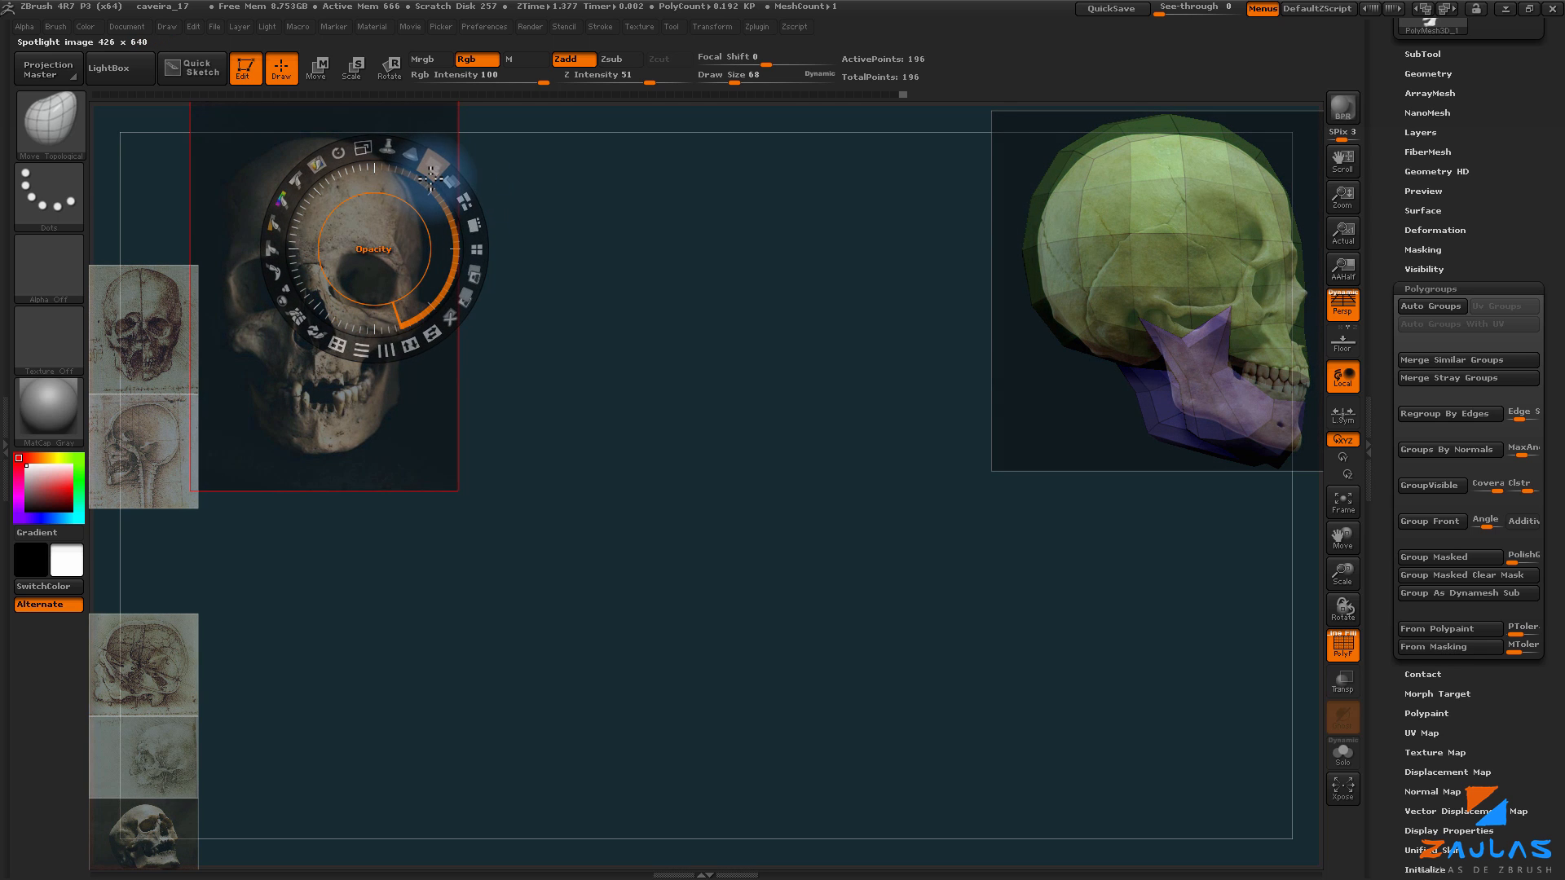
Step: Fit the model to the side skull photo with perspective off, and match the mandible's outline to it at draw sizes 65 and 24
key(z)
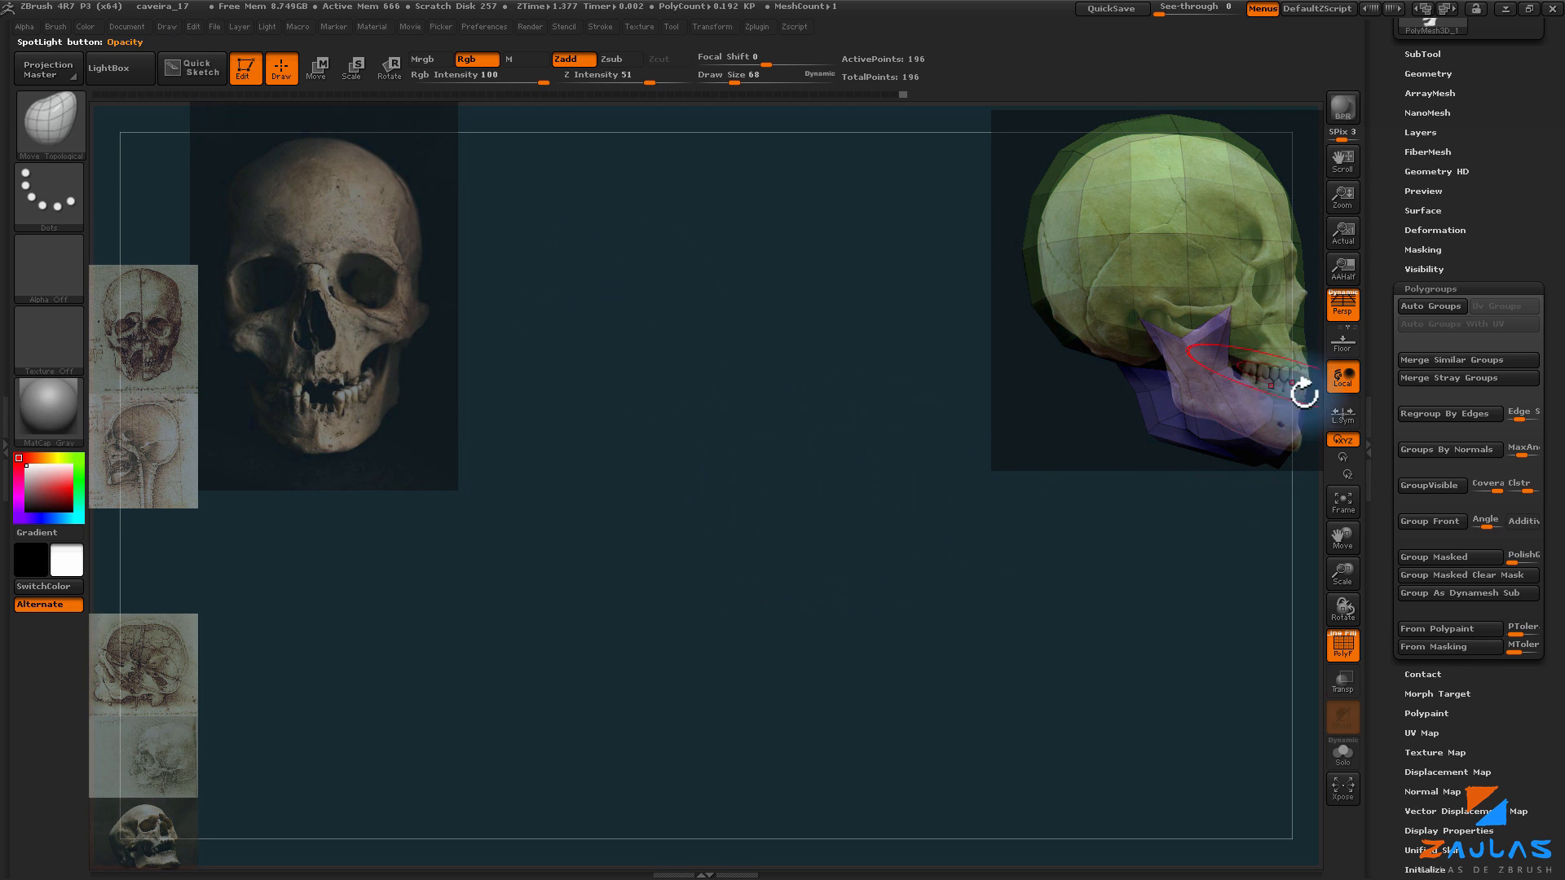
drag(1153, 566, 1181, 535)
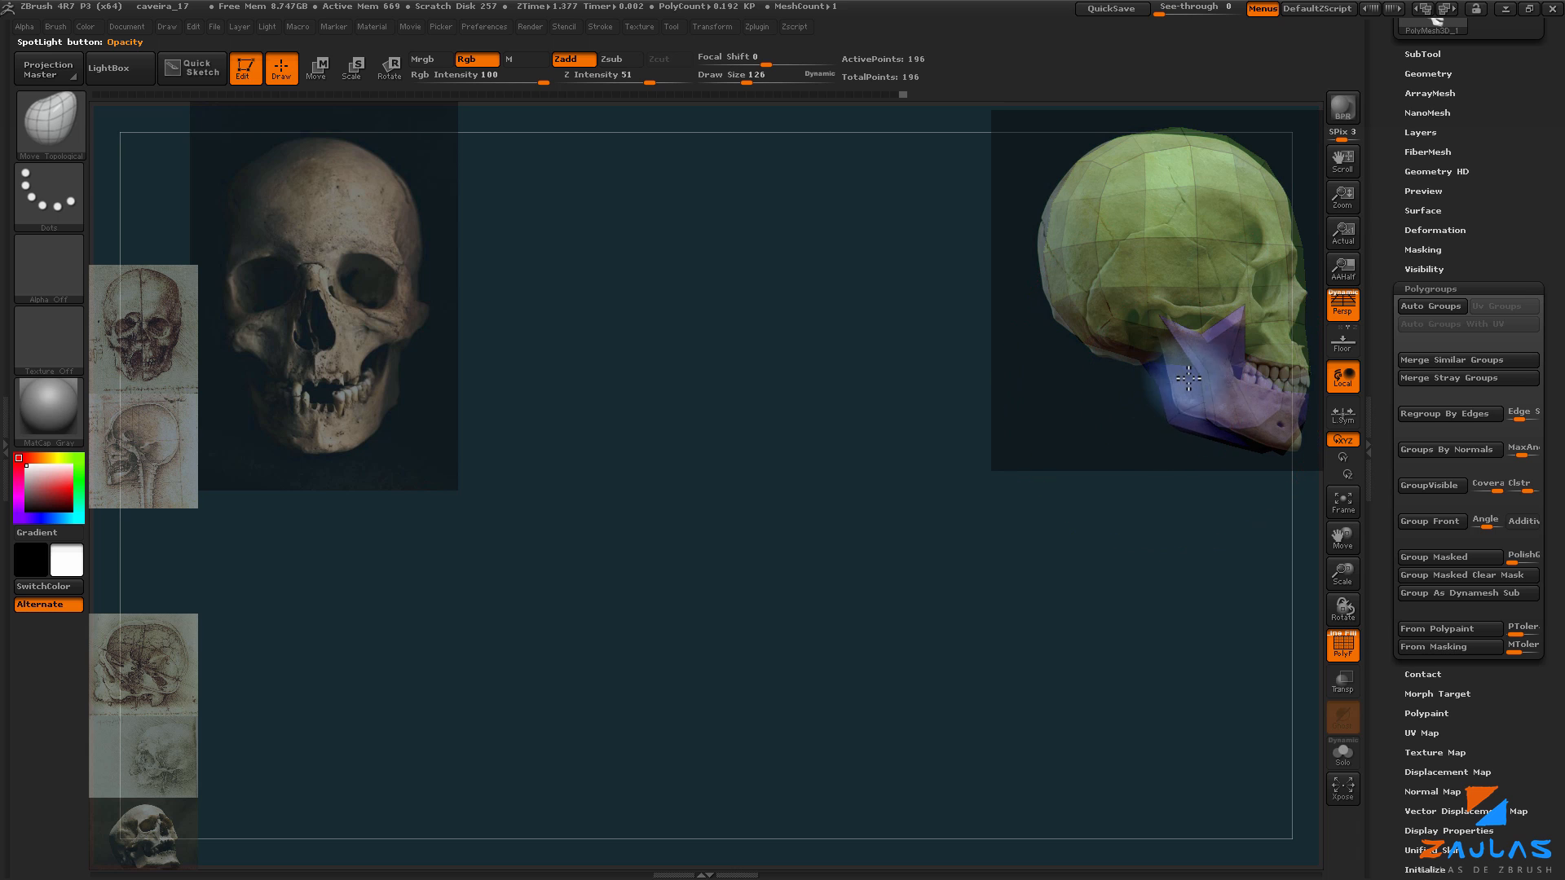
drag(1208, 378, 1201, 377)
click(1349, 310)
drag(1173, 525, 1209, 524)
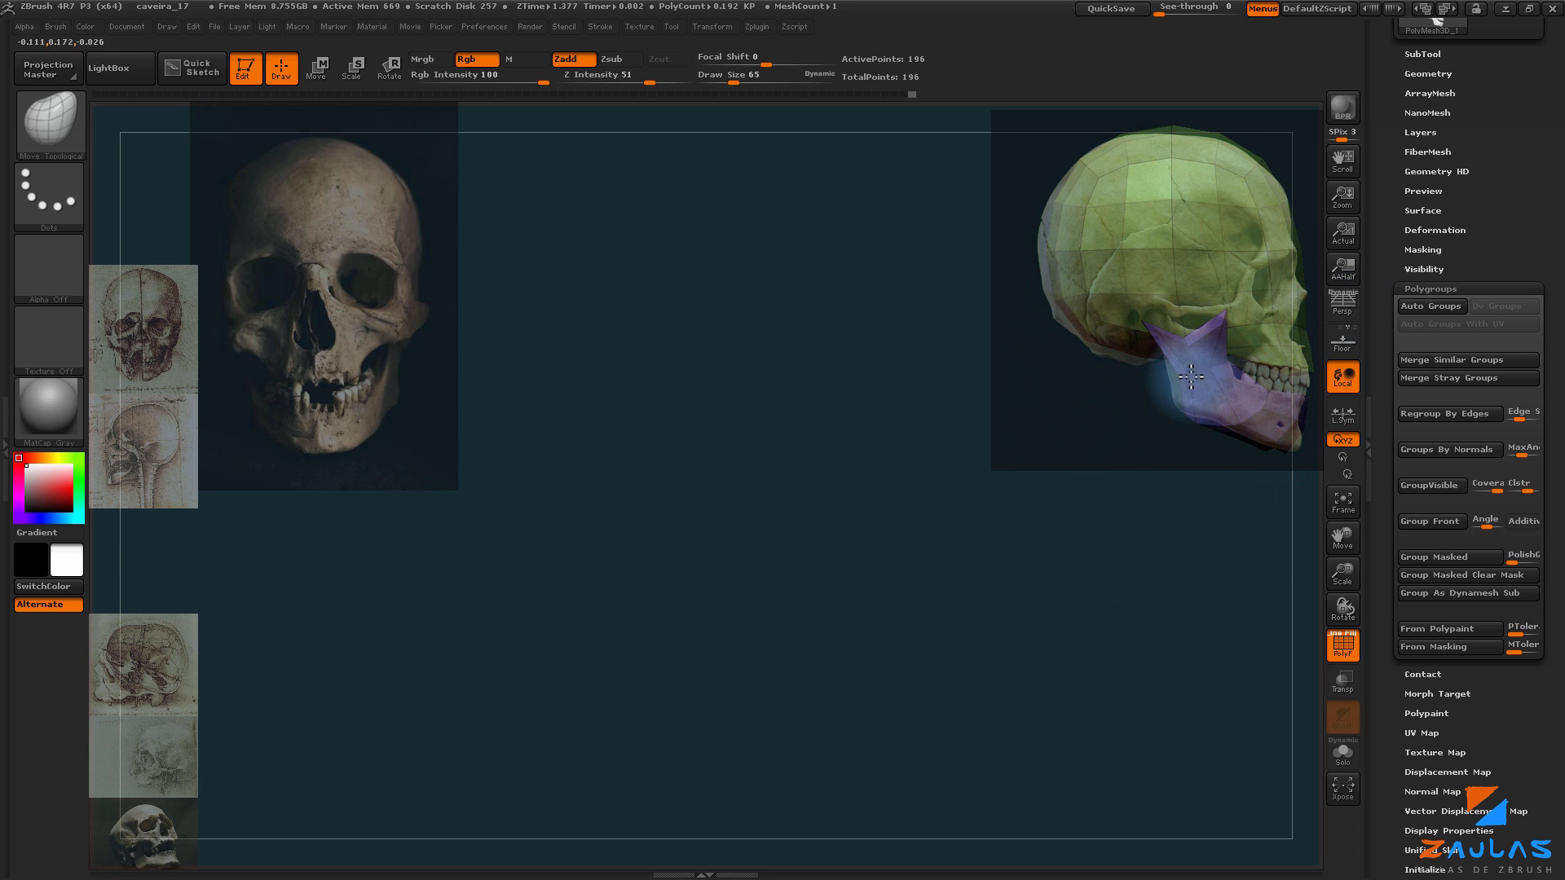
drag(1191, 376, 1185, 419)
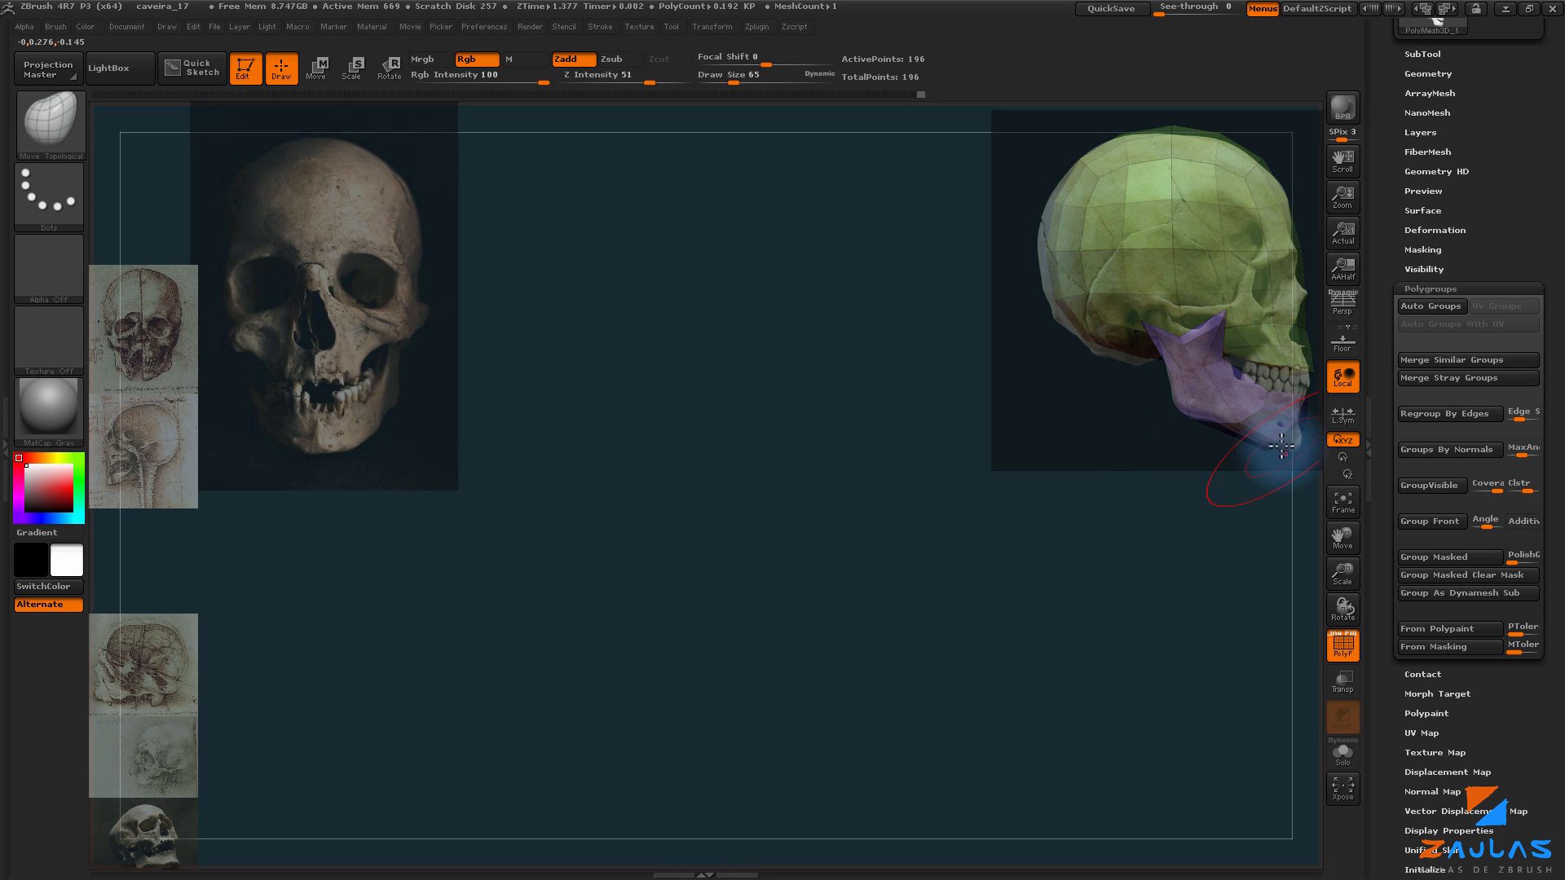
key(s)
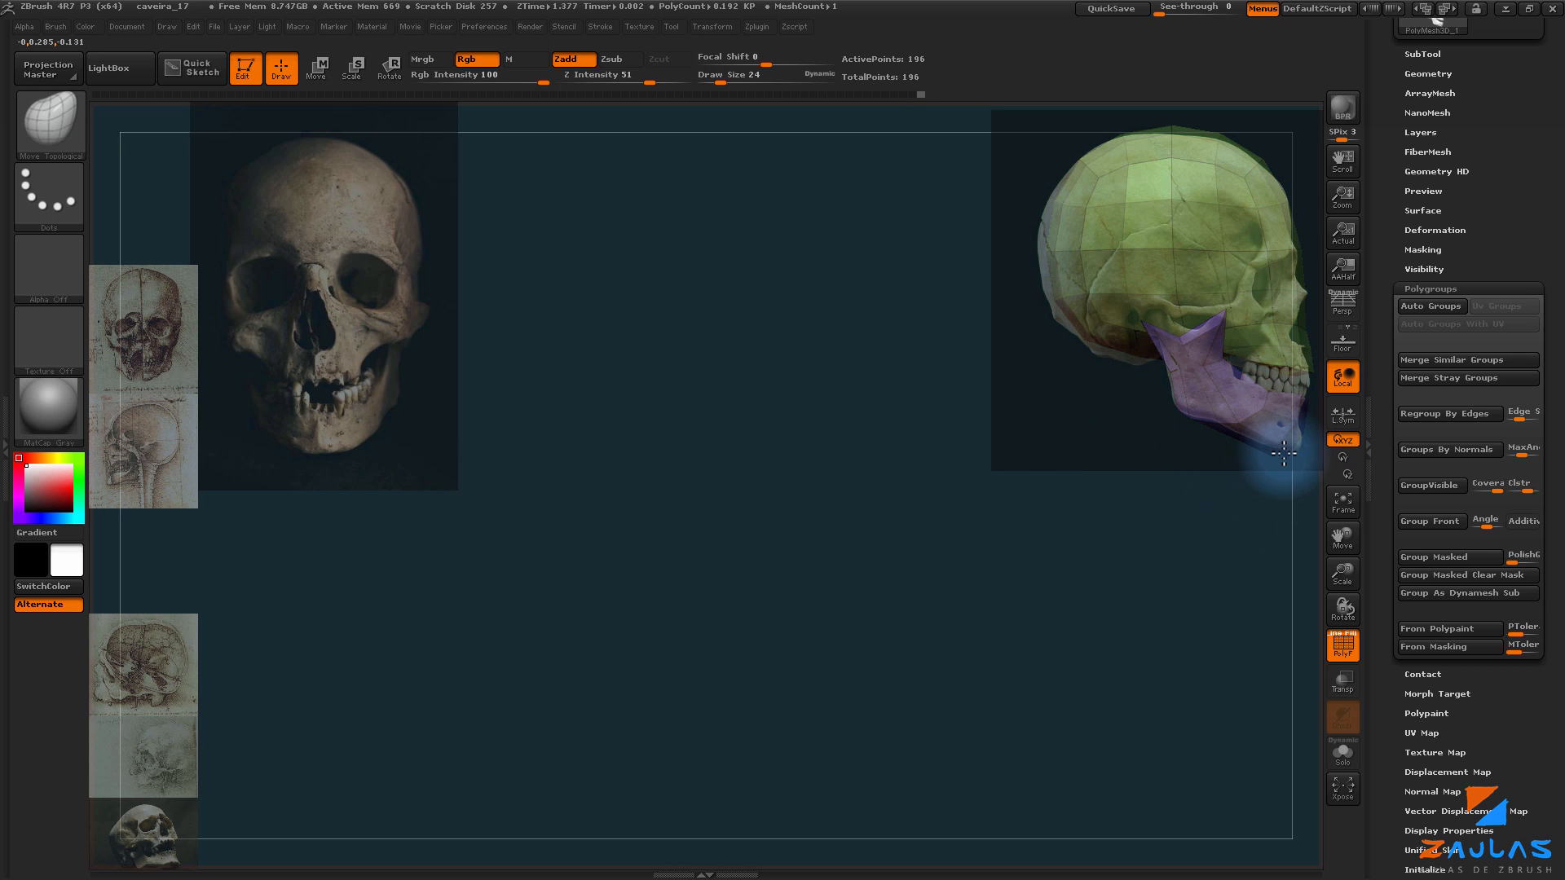
Step: Move the side skull photo closer to the front photo and realign the model over it in side view
key(z)
drag(1133, 333, 984, 340)
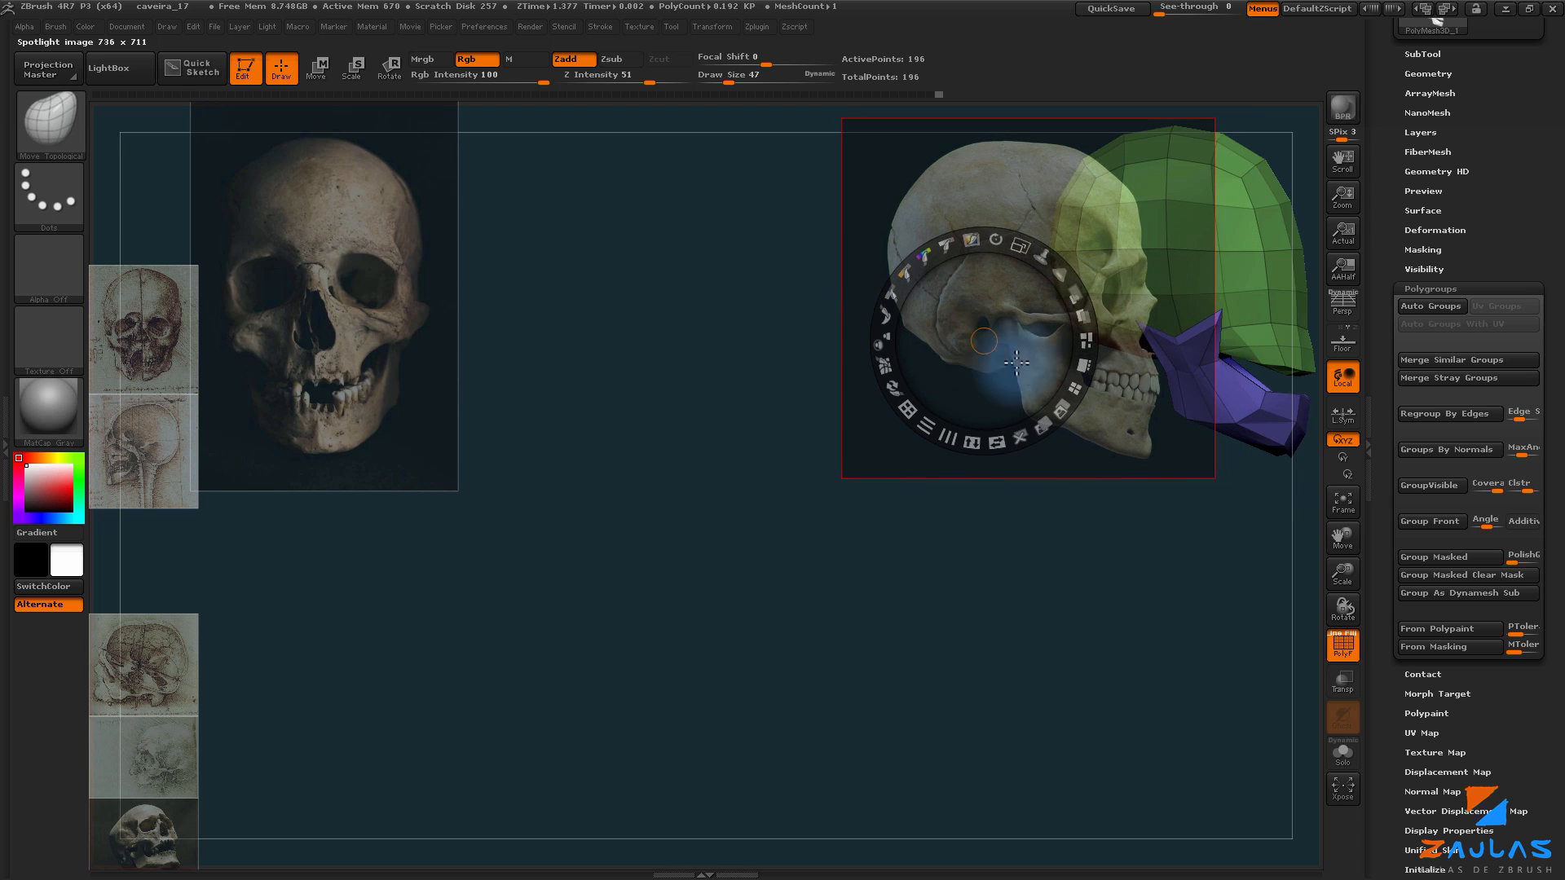
key(z)
alt+drag(1104, 549, 961, 560)
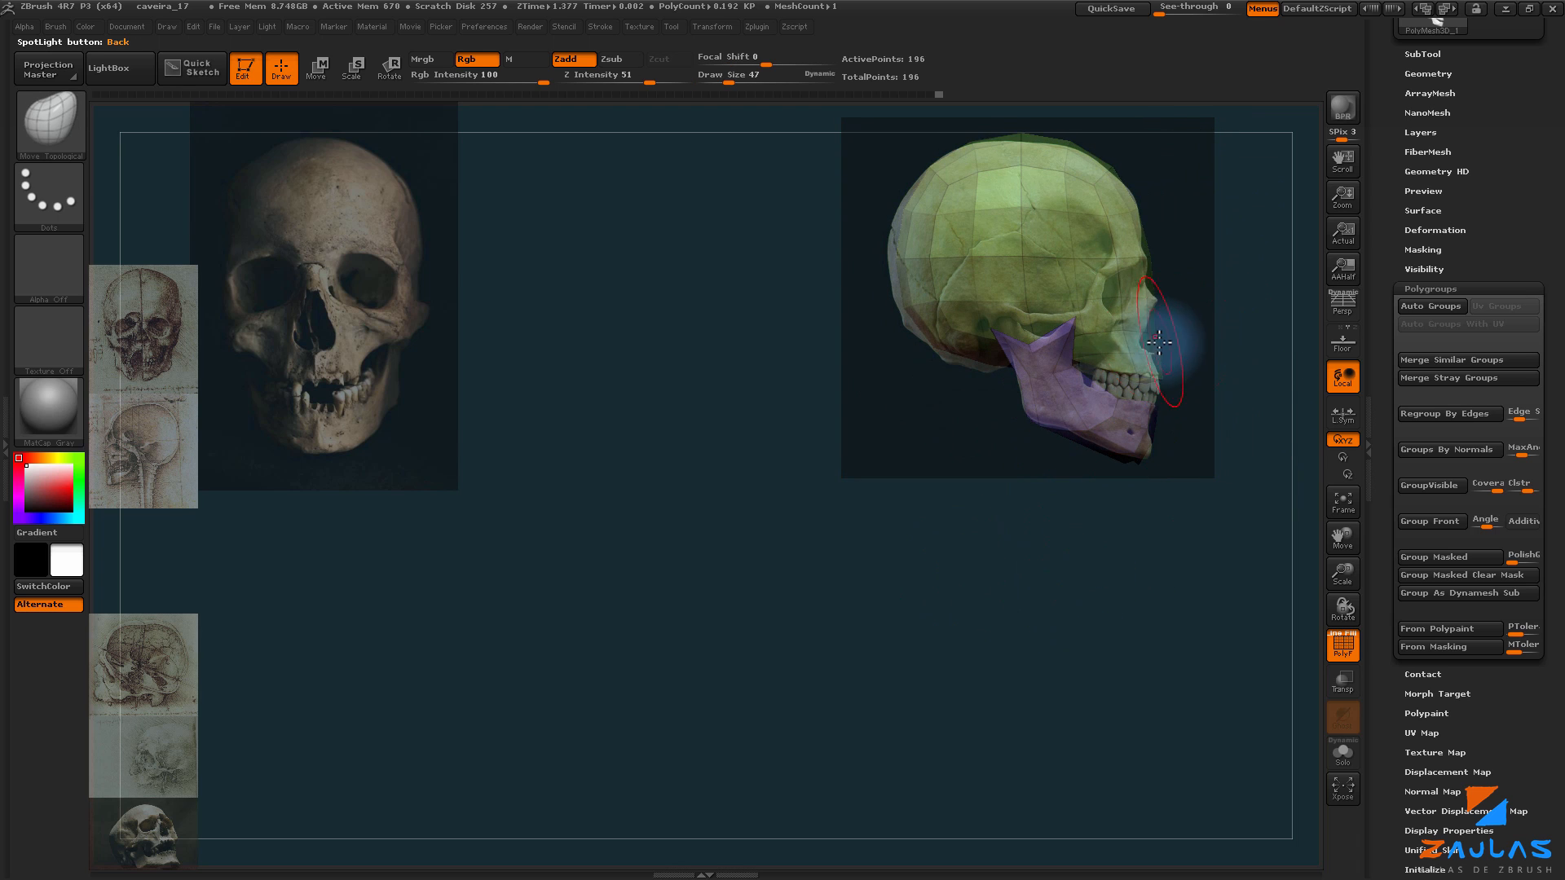
Step: Align the model in front view with the front skull photo and adjust the mandible's rami at draw size 47
mouse_move(1204, 384)
mouse_down()
mouse_move(1065, 600)
mouse_move(916, 644)
mouse_move(717, 493)
mouse_move(741, 500)
mouse_up()
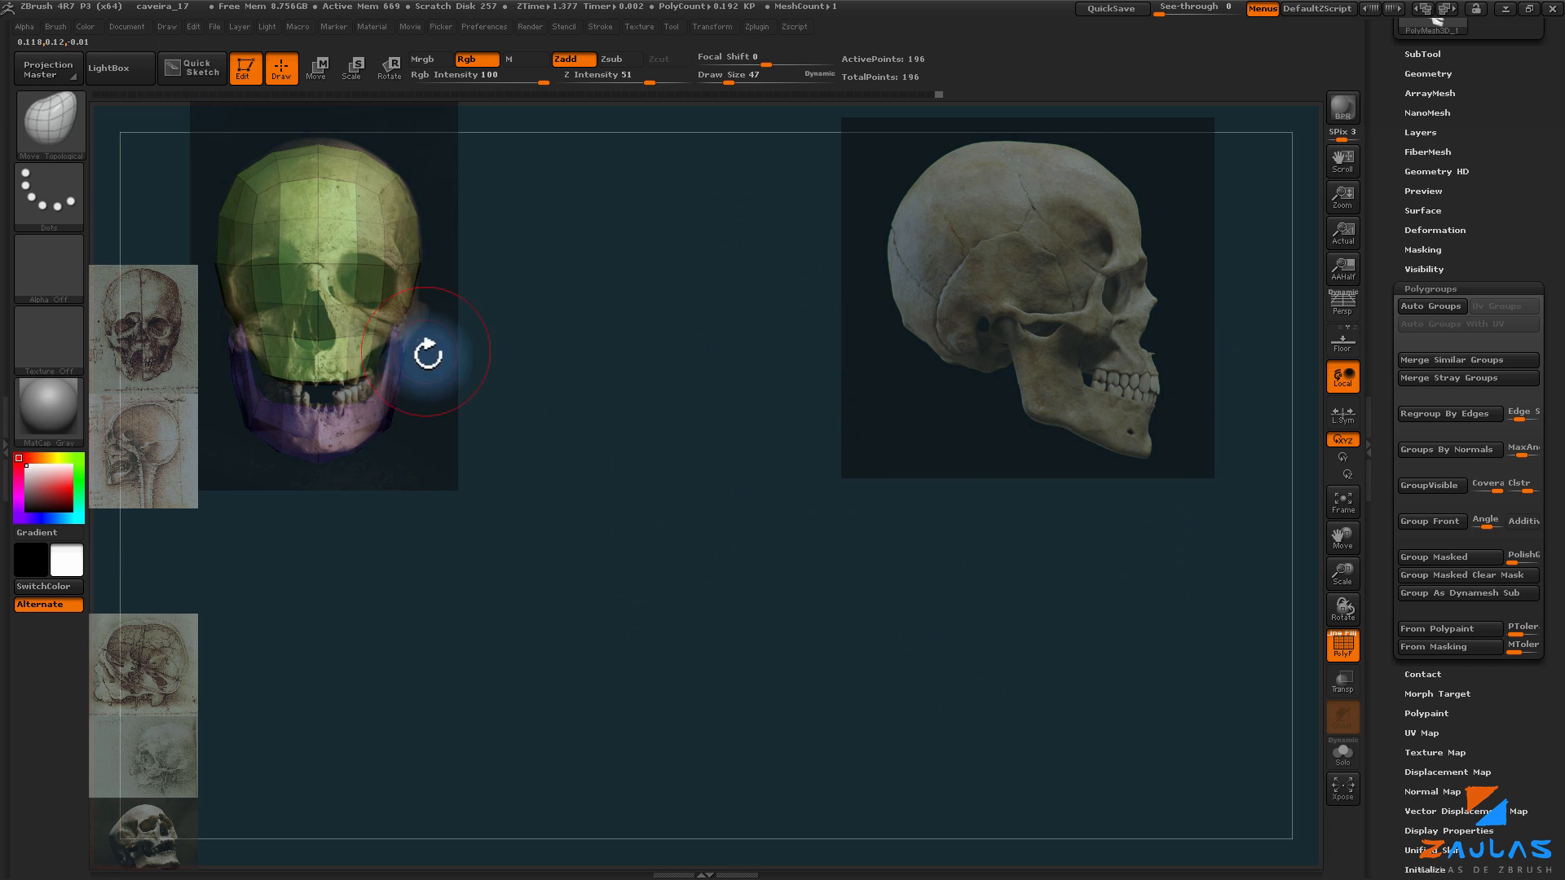
drag(399, 337, 428, 364)
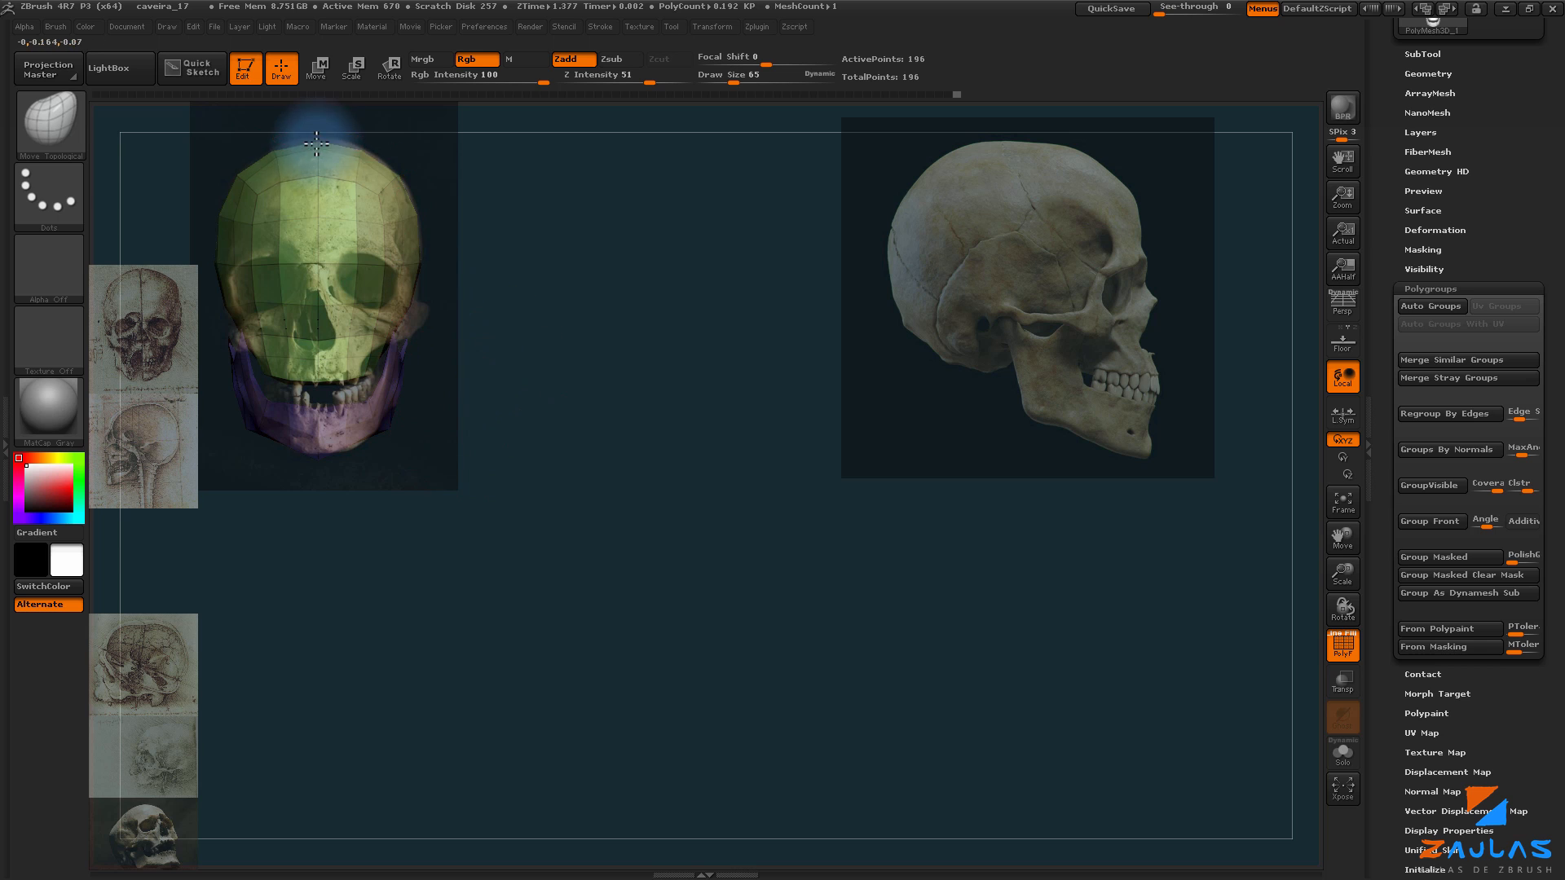
Step: Move the model clear of the reference photos and divide its mesh to subdivision level 3
mouse_move(580, 341)
alt+mouse_down()
mouse_move(918, 568)
mouse_move(902, 600)
alt+mouse_up()
drag(1509, 214, 1454, 473)
click(1428, 351)
click(1433, 490)
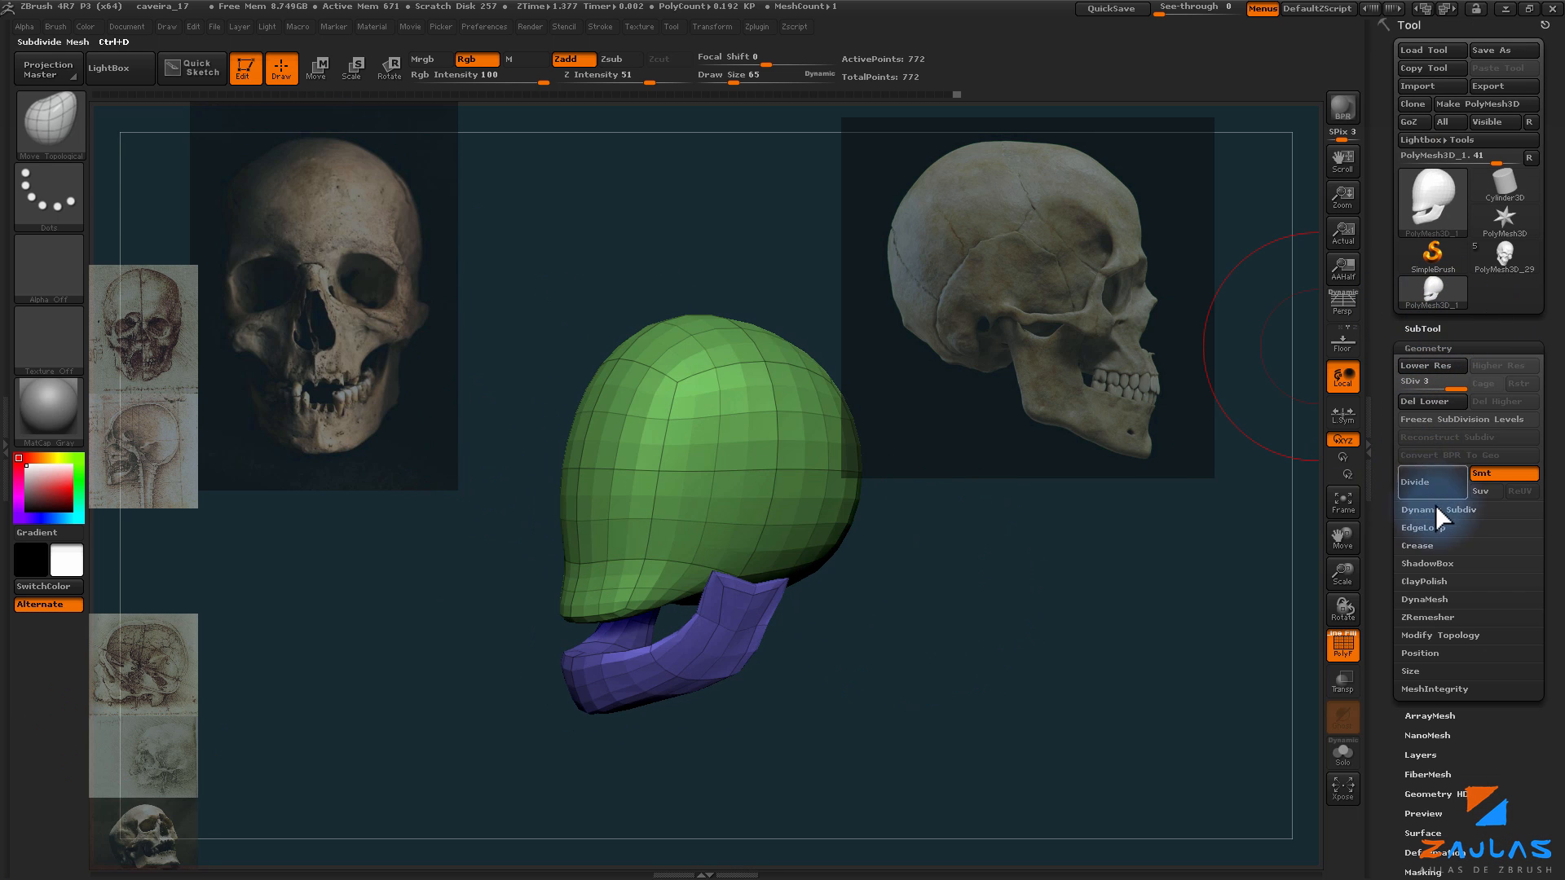
Step: Refine the upper jaw's front edge and the face and forehead profile at draw sizes 24 and 53
mouse_move(899, 661)
mouse_down()
mouse_move(957, 608)
mouse_move(817, 657)
mouse_move(880, 632)
mouse_move(770, 599)
mouse_up()
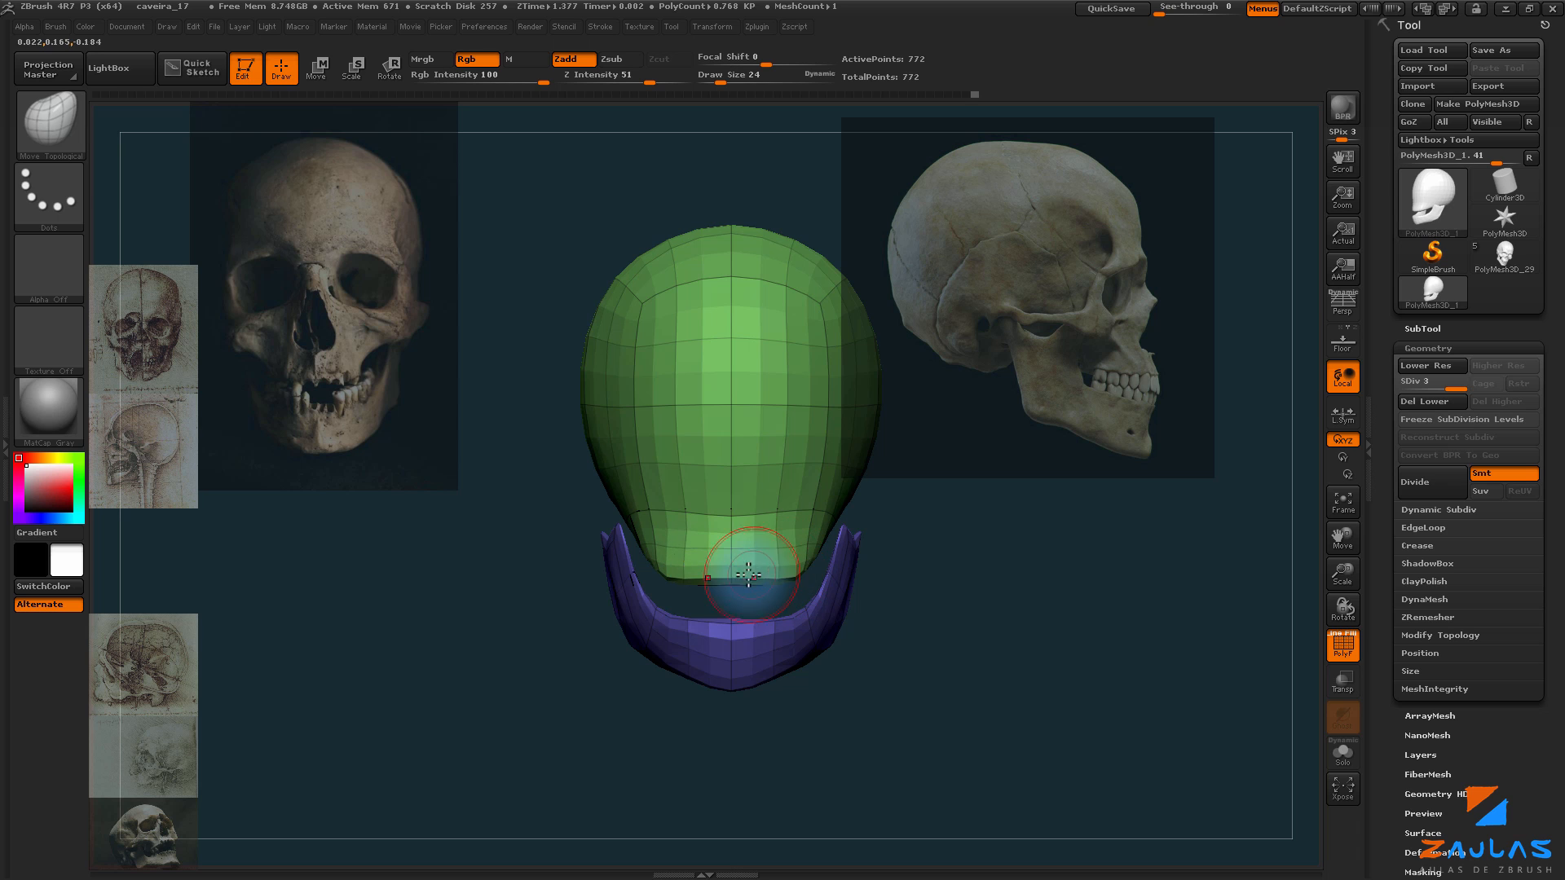
mouse_move(926, 559)
shift+mouse_down()
mouse_move(794, 557)
mouse_move(788, 542)
shift+mouse_up()
drag(775, 533, 762, 530)
alt+drag(689, 520, 515, 594)
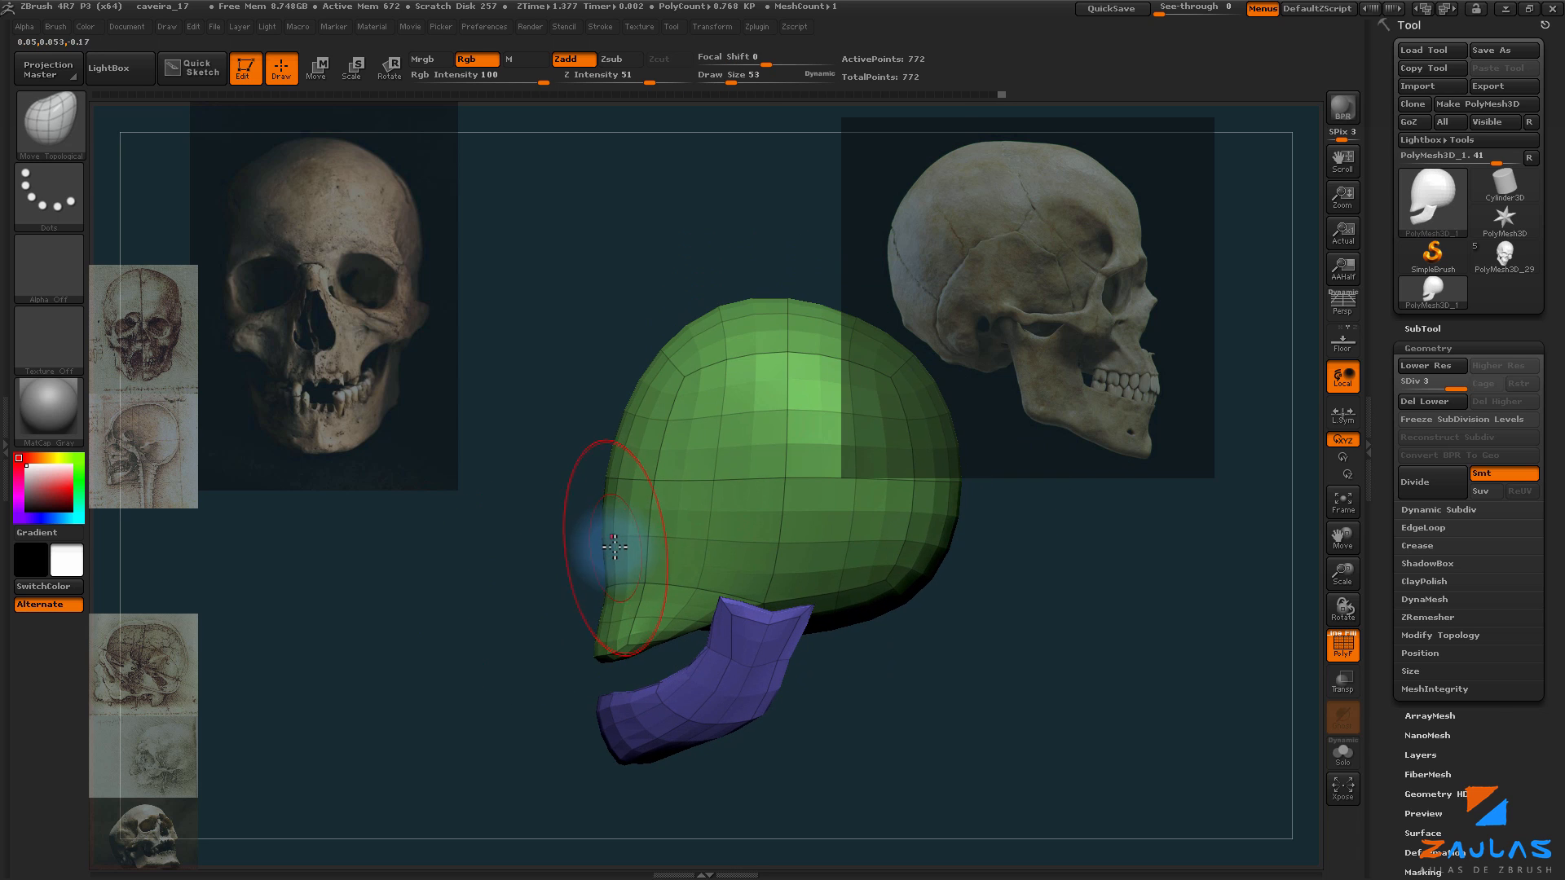
drag(578, 475, 624, 428)
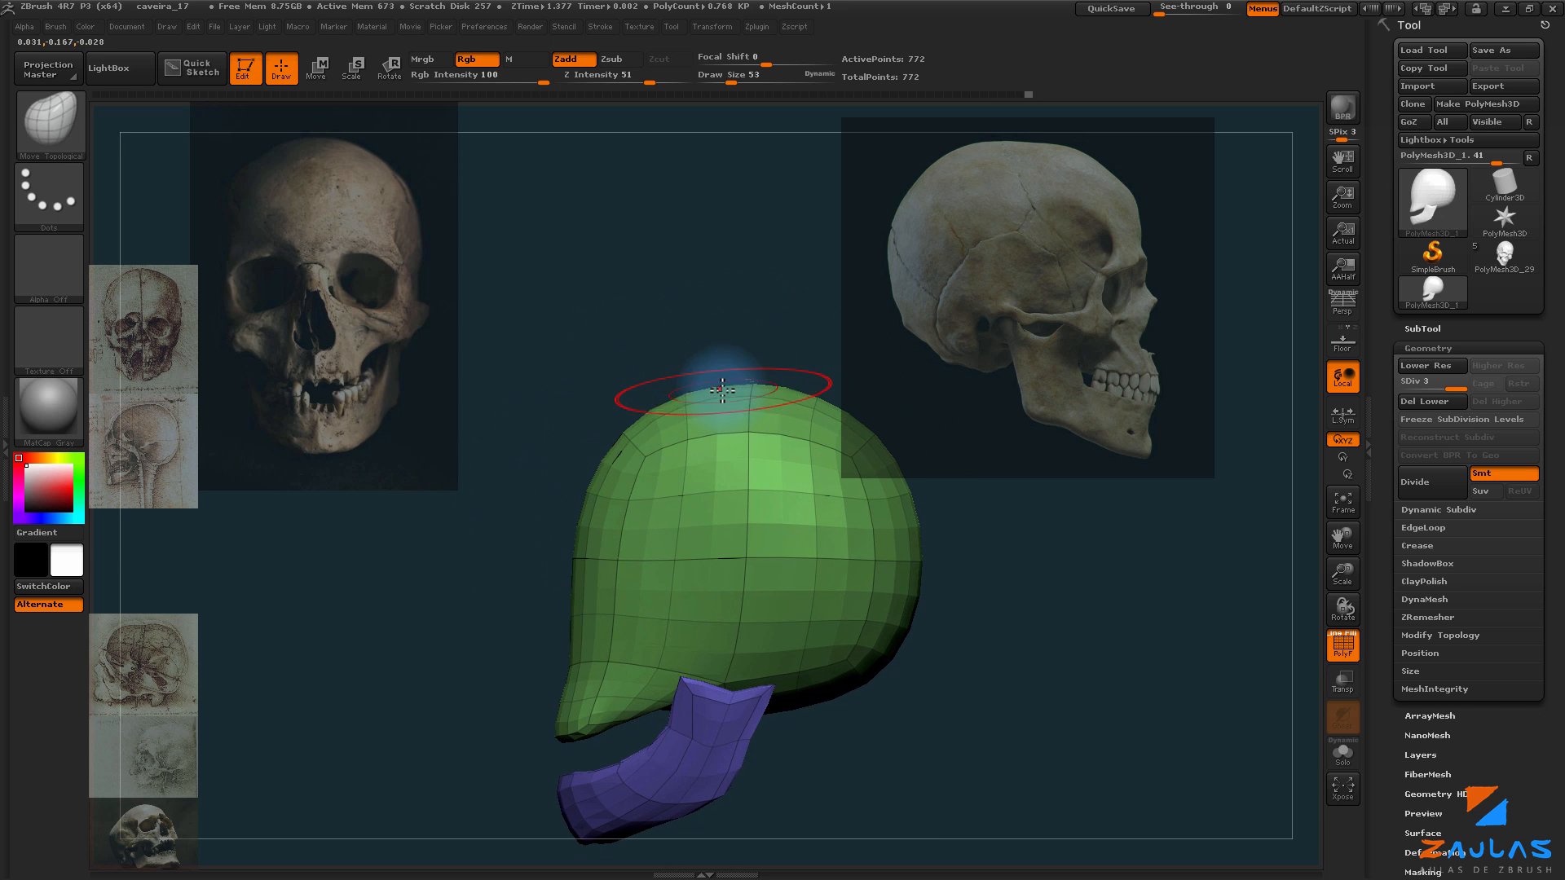
shift+drag(677, 363, 741, 342)
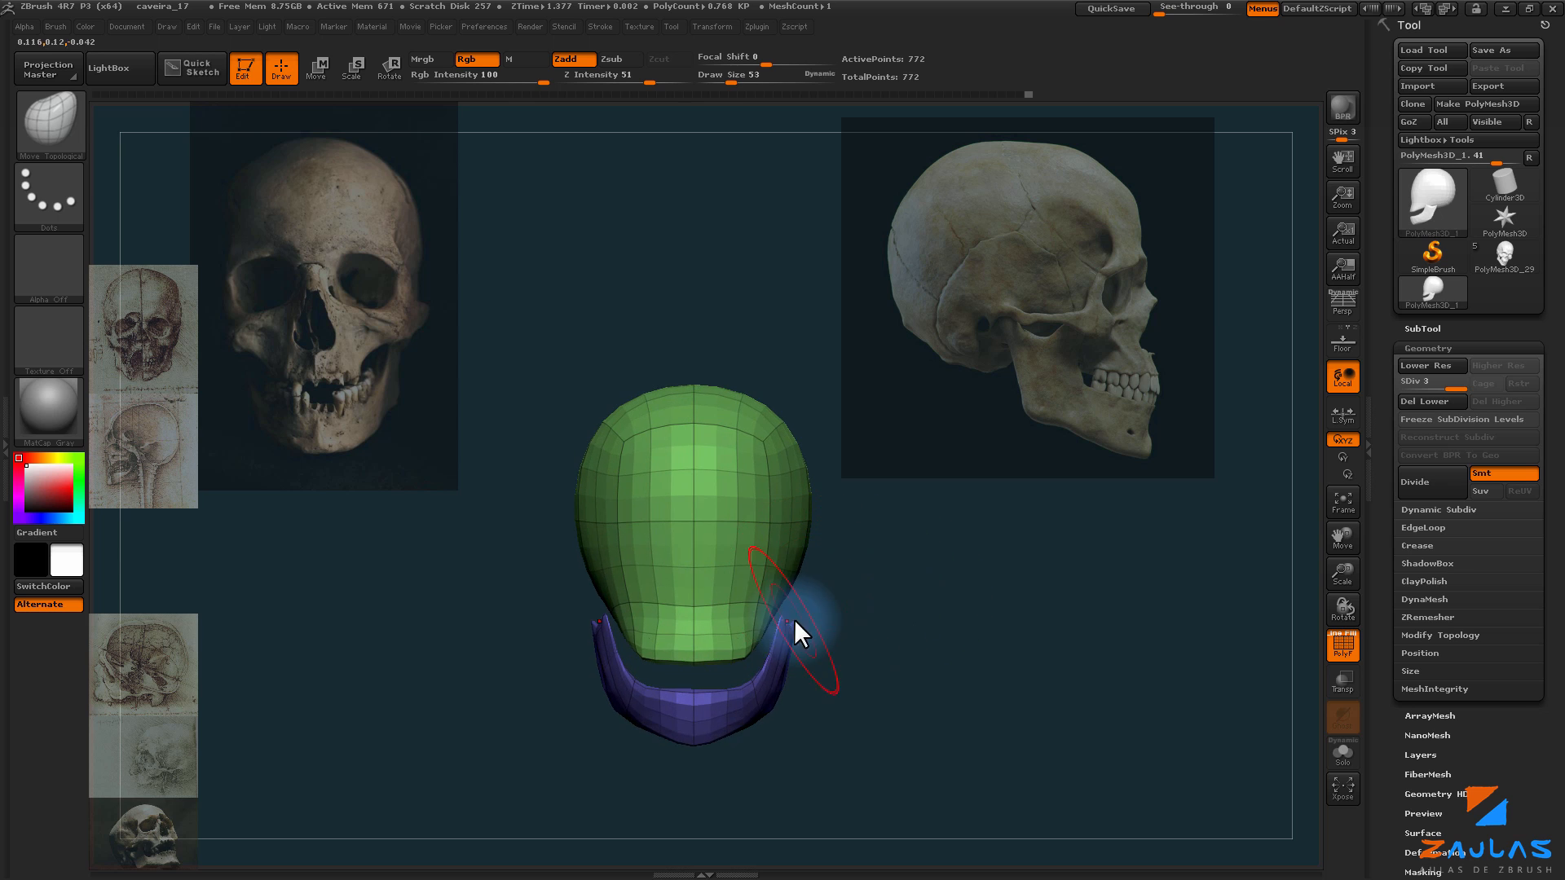
Step: Reshape the mandible's body, angle and rami at draw sizes 39 and 37
drag(908, 604, 749, 619)
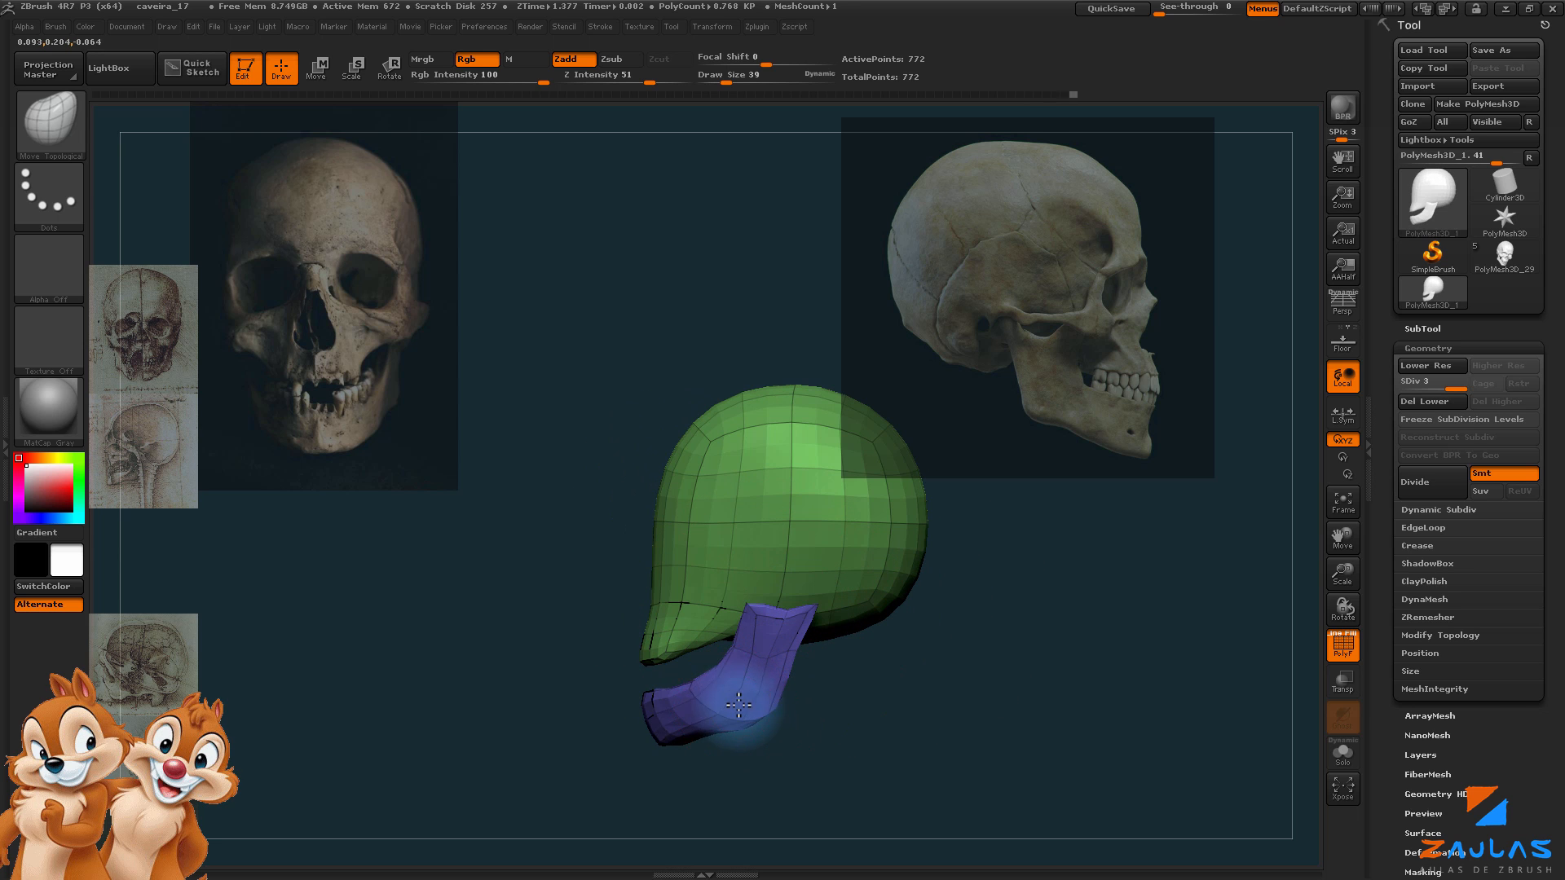
drag(739, 706, 644, 565)
mouse_move(815, 603)
mouse_down()
mouse_move(839, 611)
mouse_move(932, 570)
mouse_move(849, 535)
mouse_move(838, 597)
mouse_move(741, 628)
mouse_up()
mouse_move(864, 587)
mouse_down()
mouse_move(980, 587)
mouse_move(872, 620)
mouse_up()
key(s)
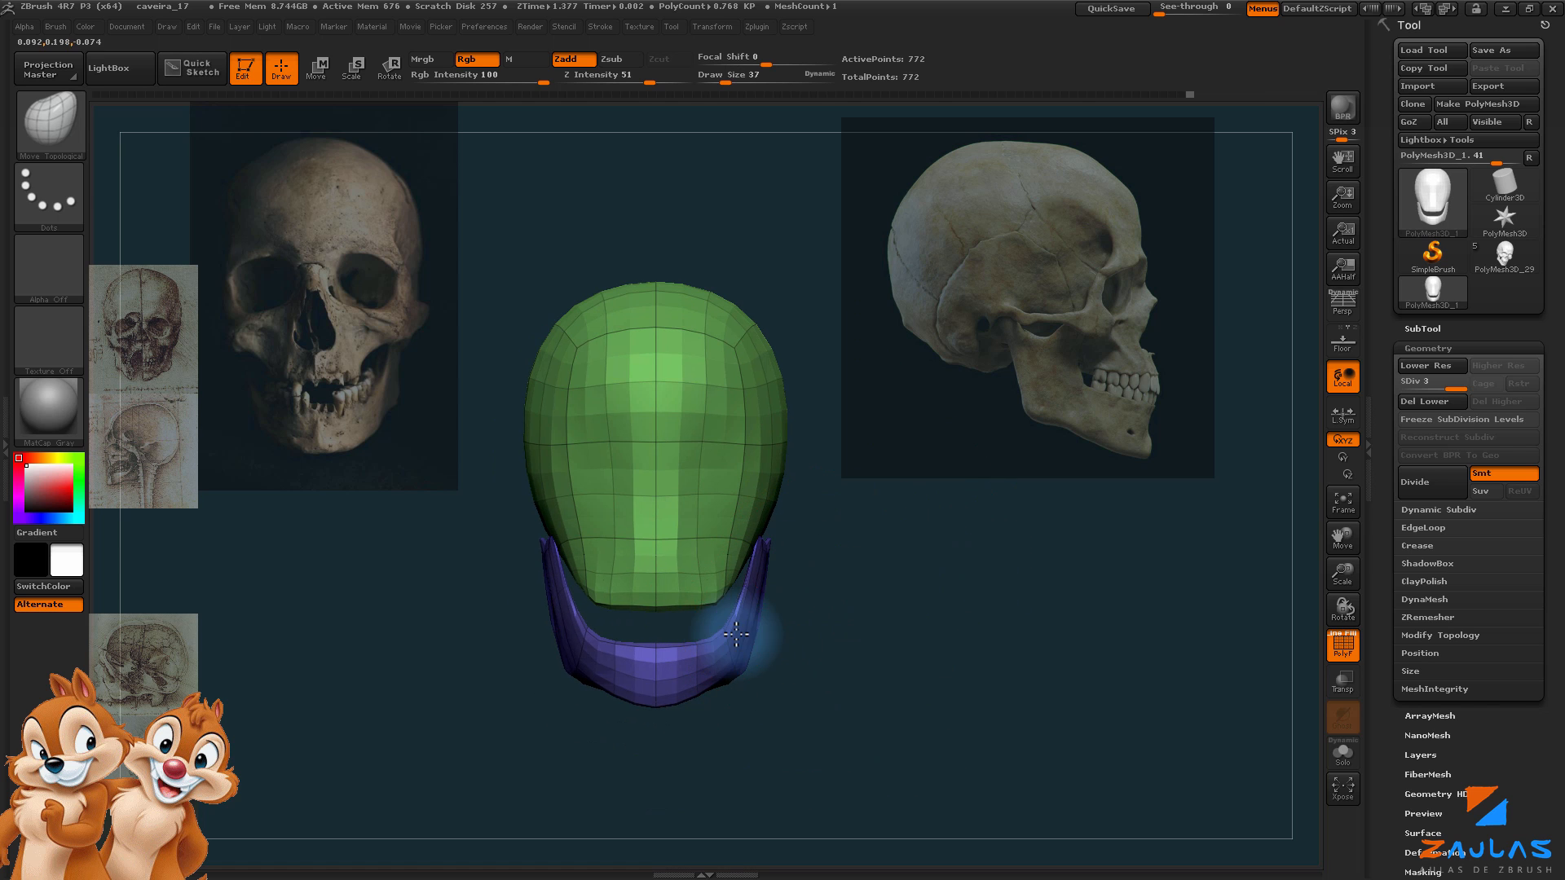
Step: Hide the polyframe and reshape the sides of the upper jaw and the mandible at draw size 35
click(1344, 646)
drag(827, 666, 892, 619)
mouse_move(642, 726)
mouse_down()
mouse_move(681, 759)
mouse_move(687, 738)
mouse_up()
drag(755, 674, 678, 644)
key(s)
mouse_move(678, 583)
mouse_down()
mouse_move(717, 522)
mouse_move(811, 560)
mouse_move(775, 570)
mouse_move(943, 639)
mouse_move(747, 531)
mouse_up()
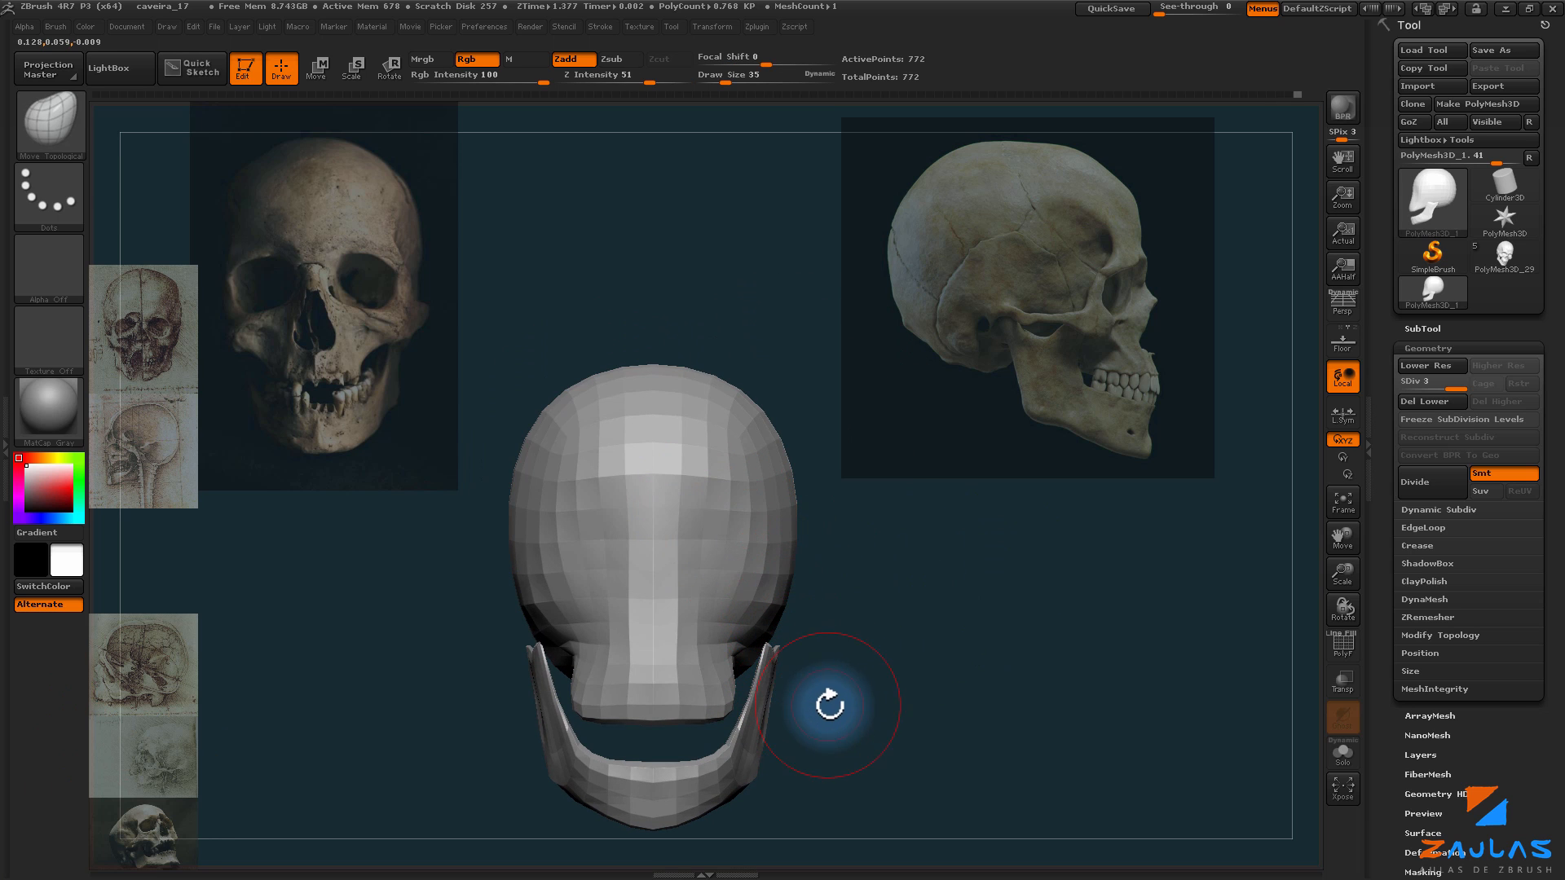
mouse_move(829, 705)
alt+mouse_down()
mouse_move(835, 627)
mouse_move(951, 629)
mouse_move(929, 619)
alt+mouse_up()
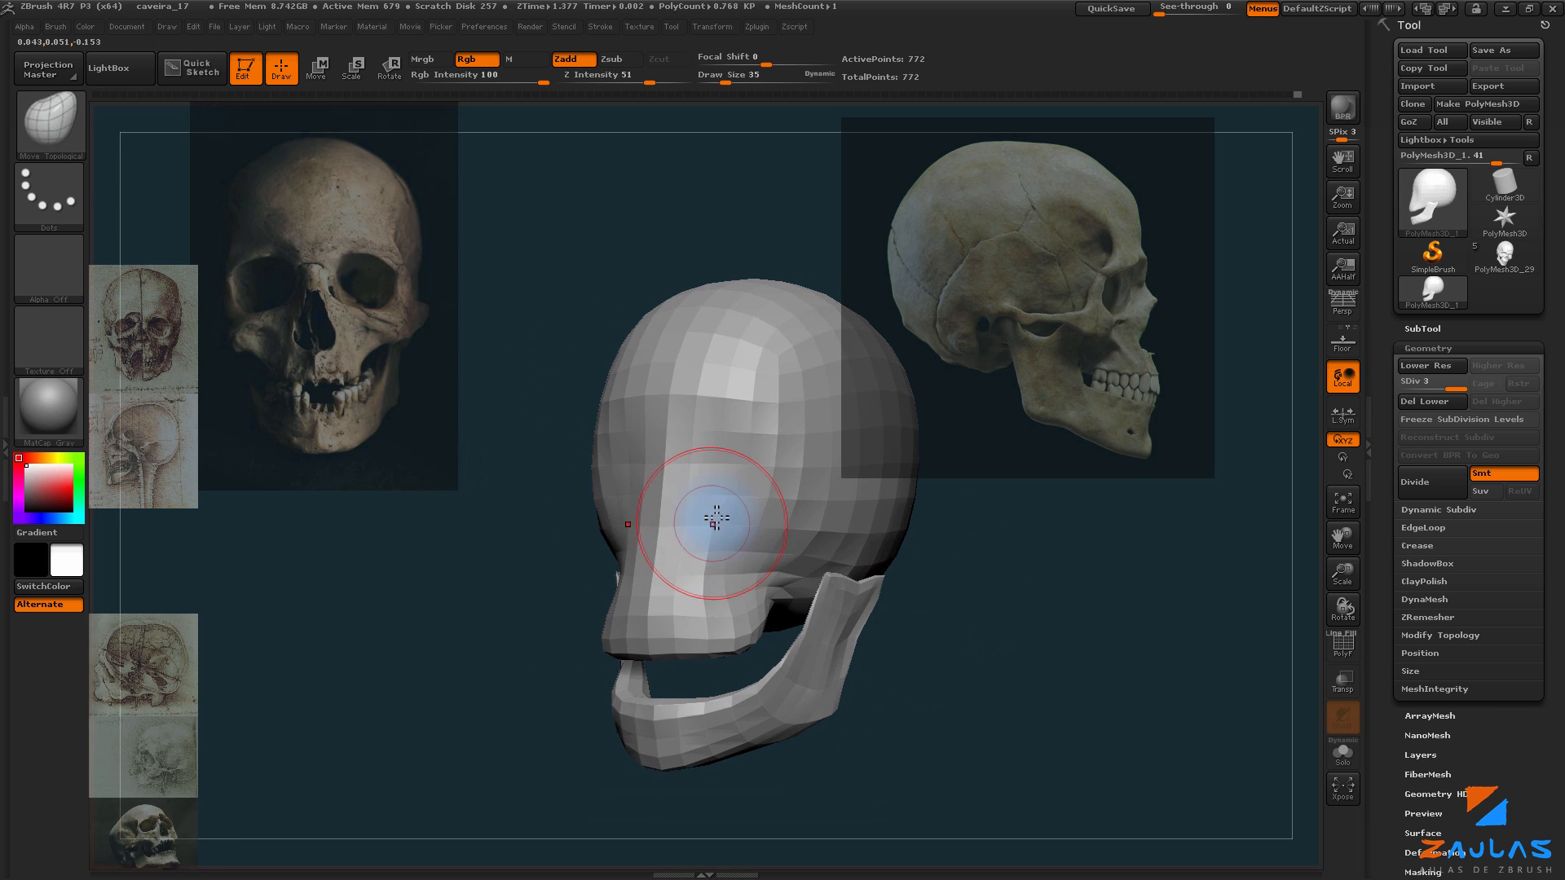
Step: Divide the skull mesh once more to subdivision level 4
drag(889, 551, 1004, 624)
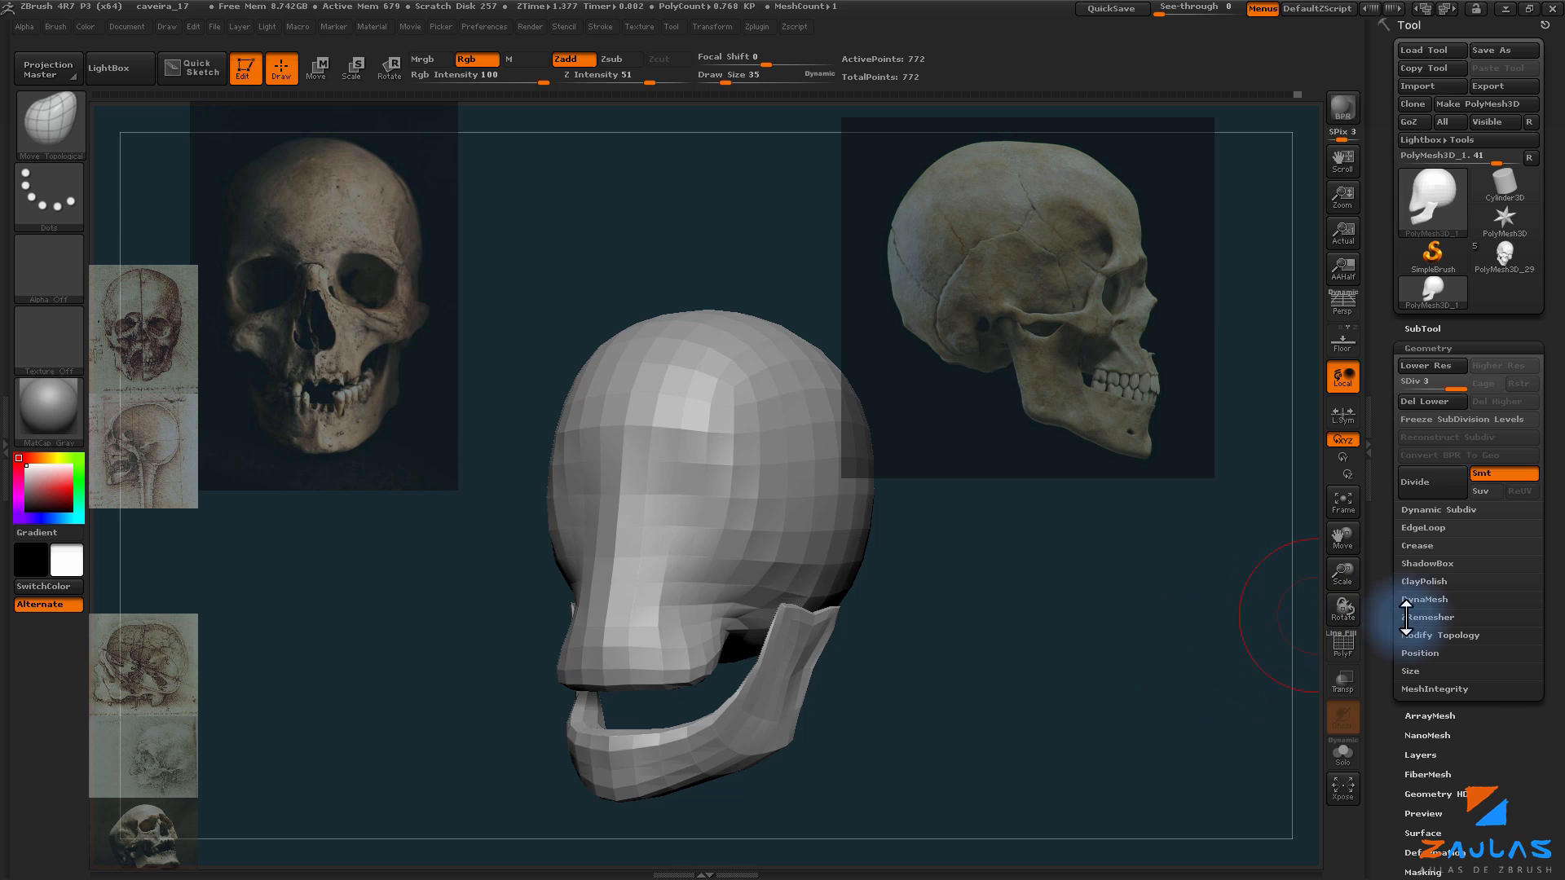
drag(1034, 652, 1010, 631)
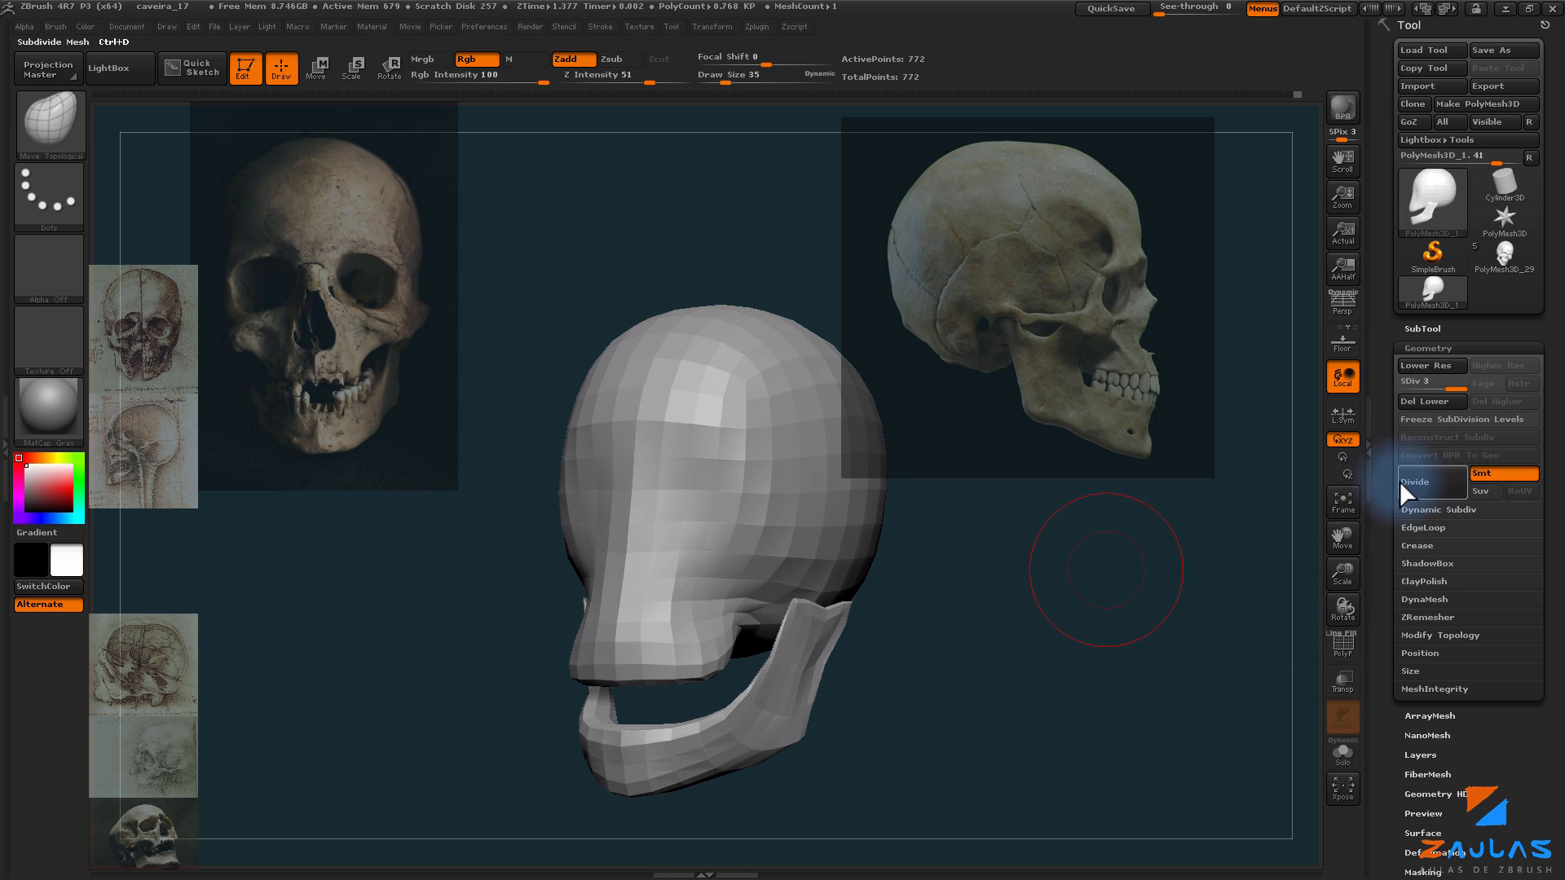
click(1418, 485)
drag(1250, 559, 879, 593)
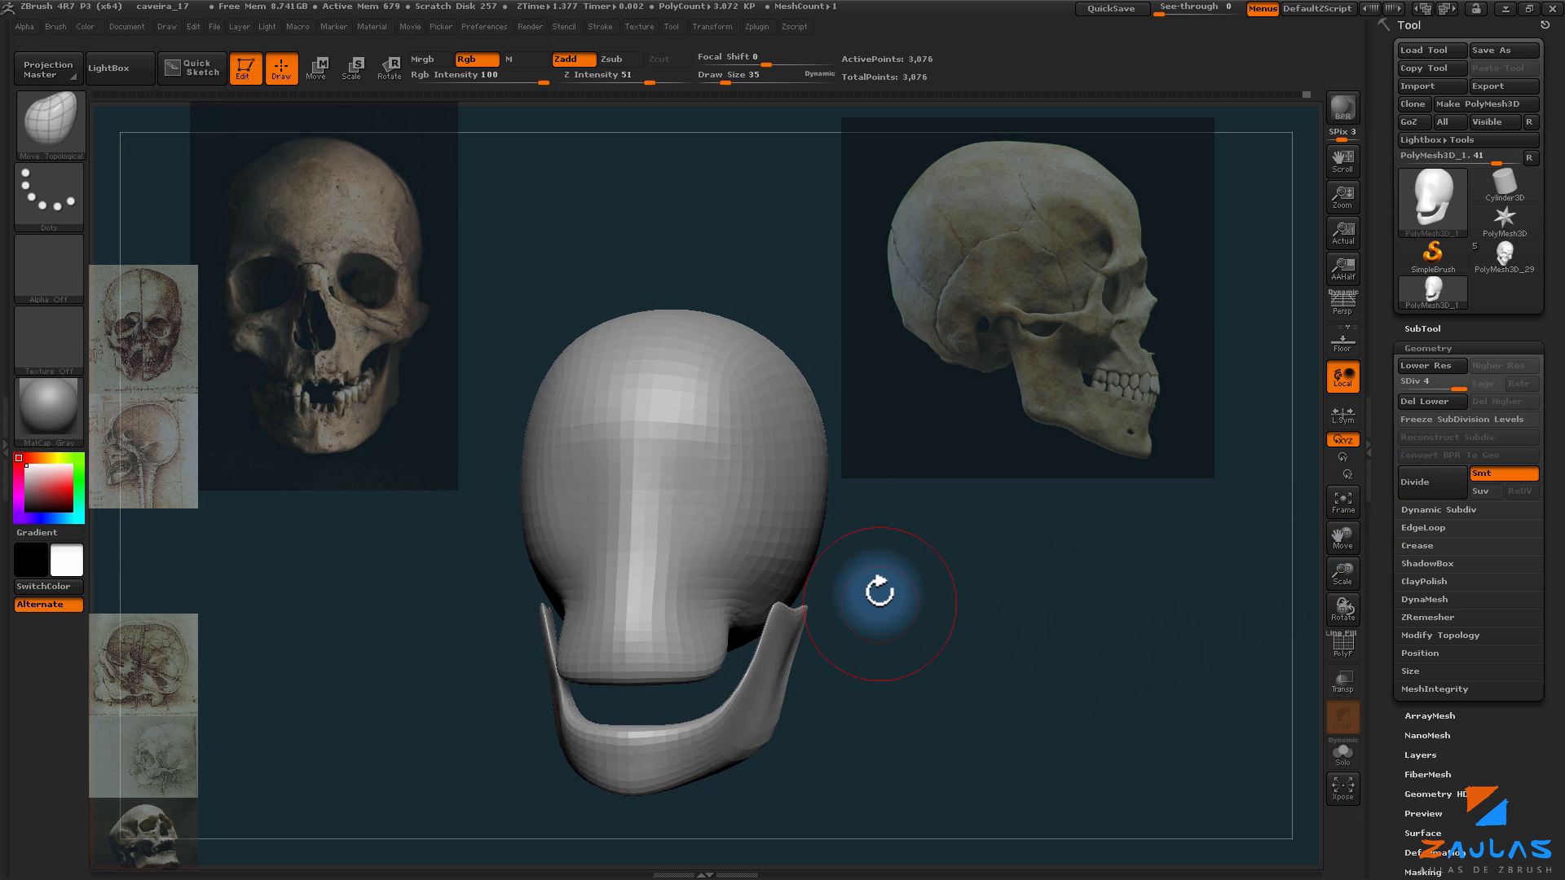
mouse_move(1145, 484)
mouse_down()
mouse_move(999, 608)
mouse_move(1030, 615)
mouse_move(1010, 626)
mouse_move(884, 608)
mouse_move(1005, 644)
mouse_move(896, 635)
mouse_move(867, 559)
mouse_move(943, 601)
mouse_up()
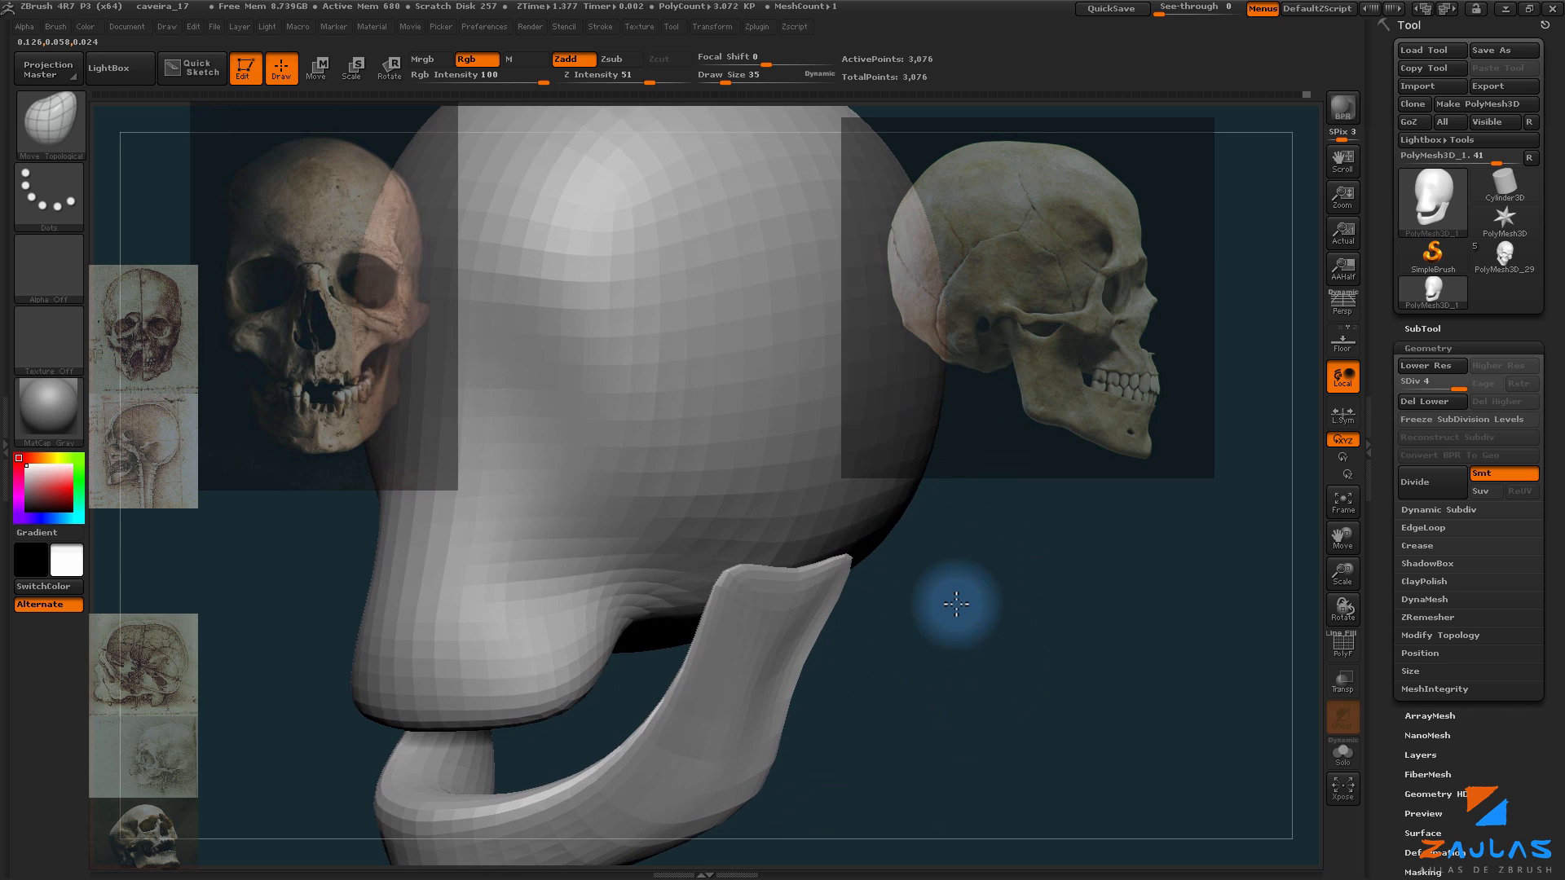
key(shift)
drag(840, 677, 866, 607)
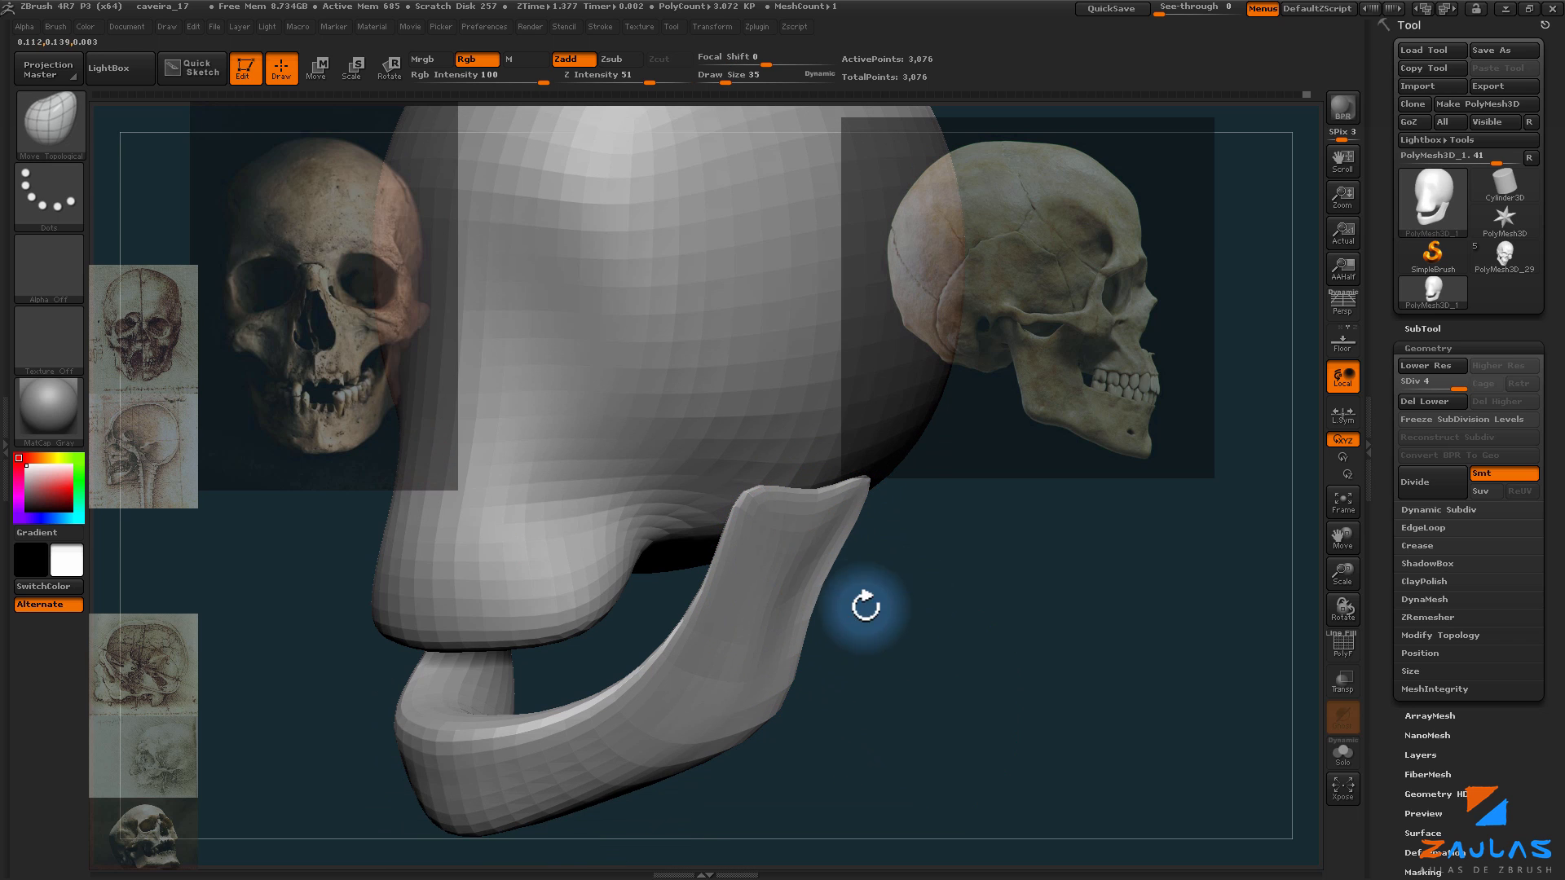
drag(907, 655, 932, 653)
Step: Switch to the Inflat brush and try to inflate the mandible's ramus and the face at draw size 35
key(b)
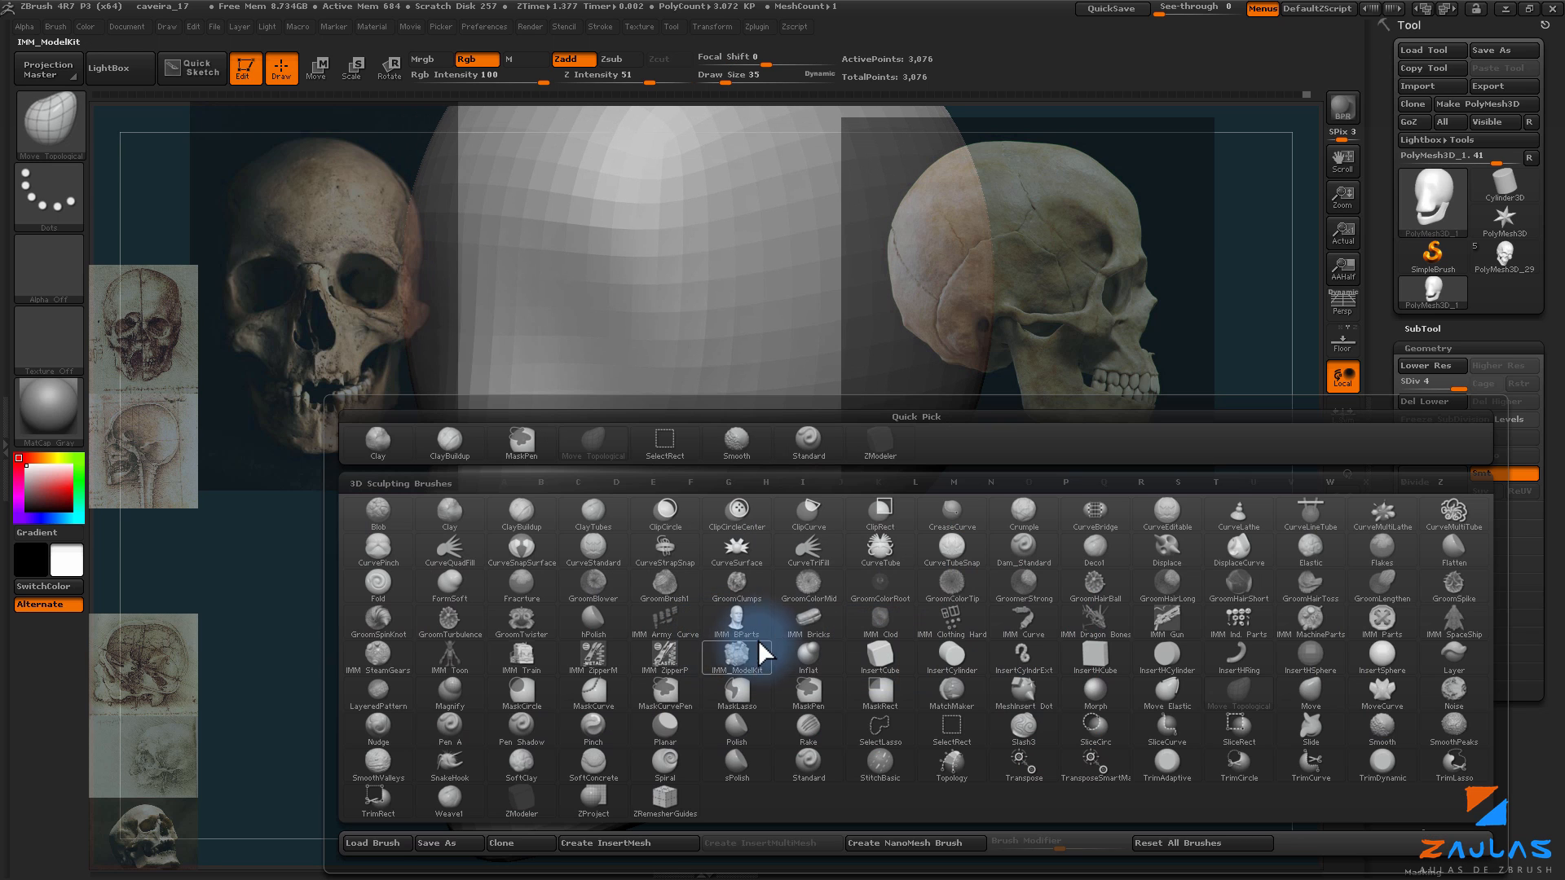
click(823, 664)
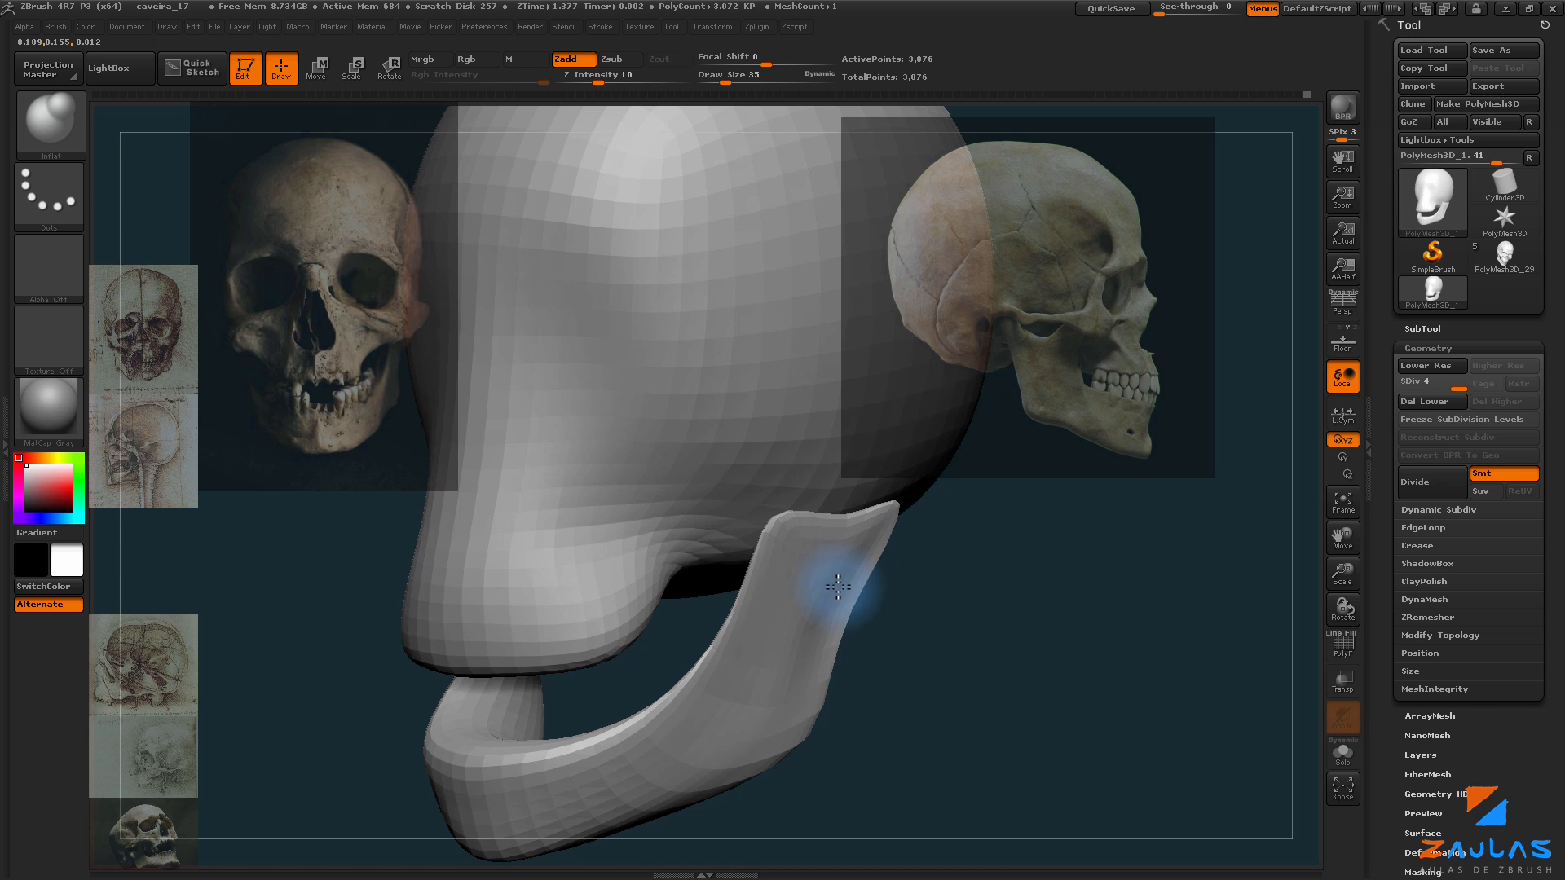
mouse_move(921, 631)
mouse_down()
mouse_move(821, 664)
mouse_move(915, 632)
mouse_move(779, 637)
mouse_up()
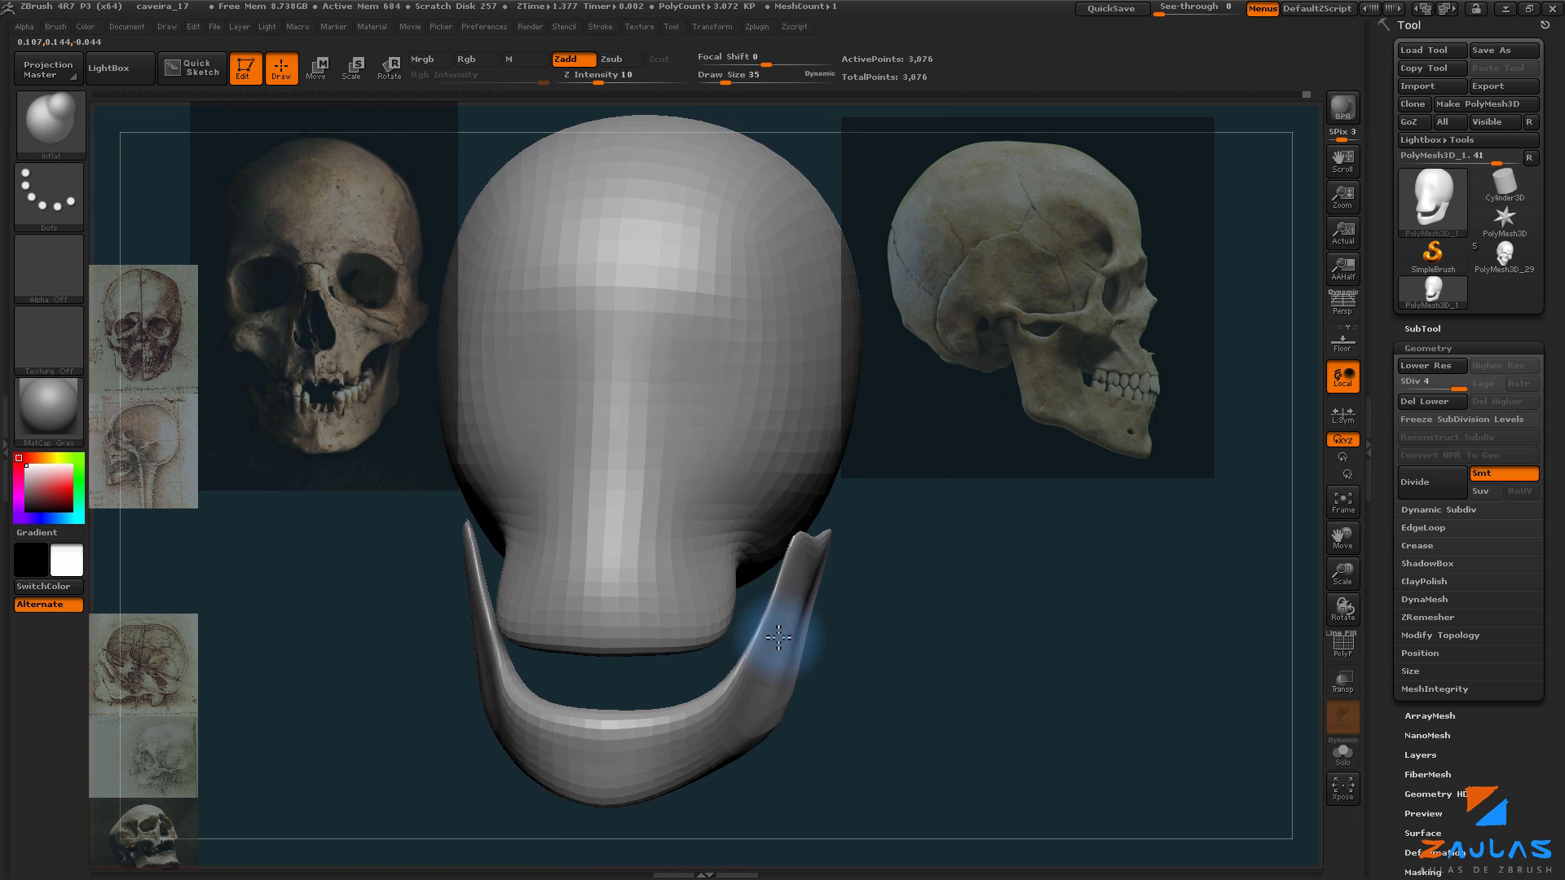
alt+drag(897, 577, 929, 589)
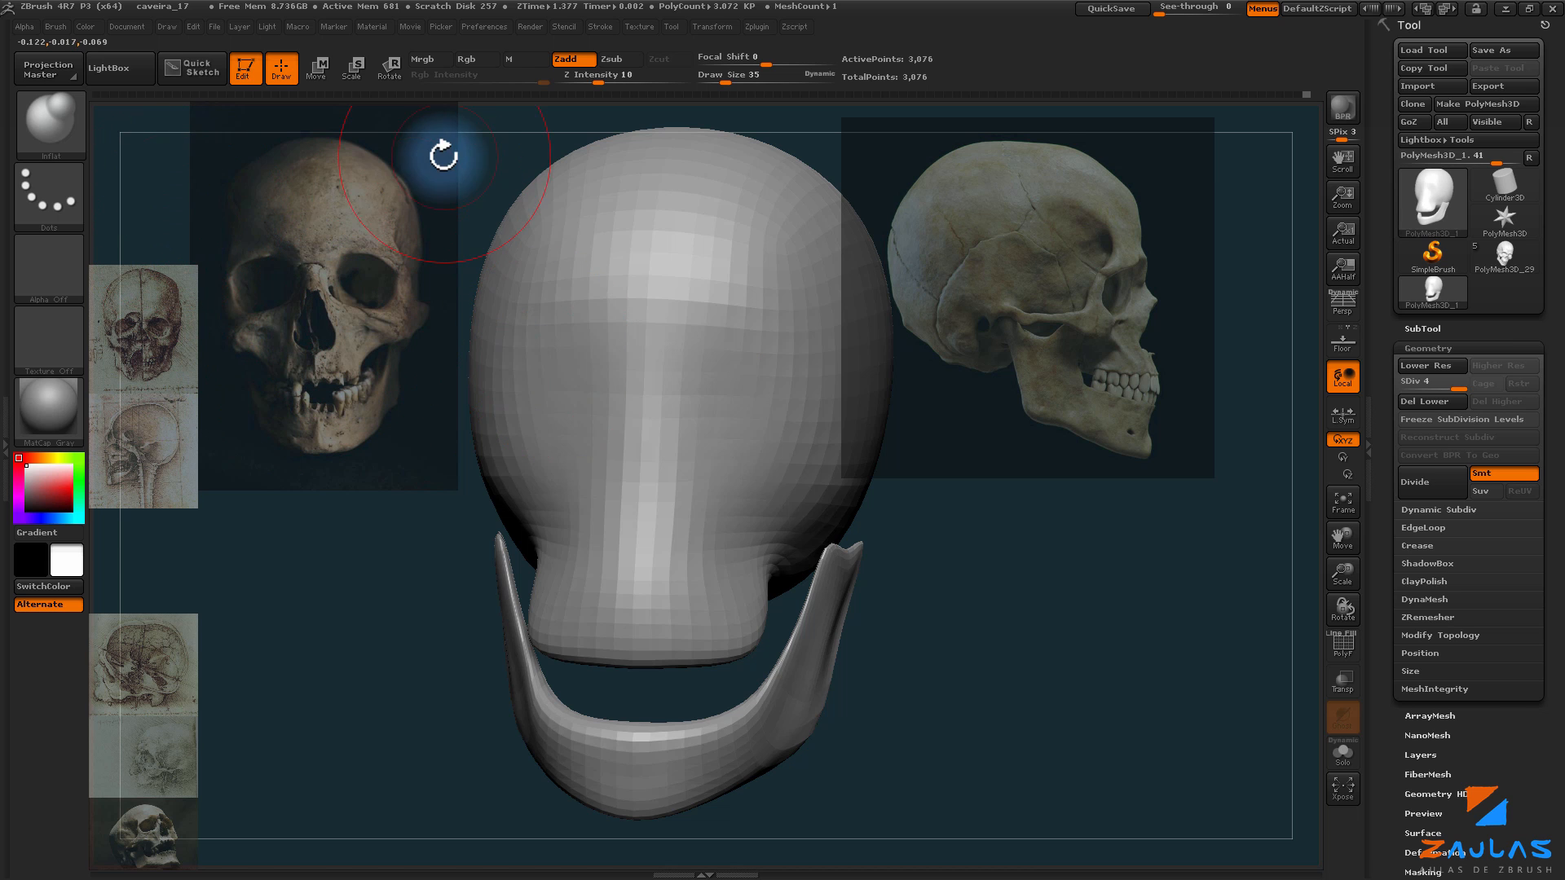
drag(475, 157, 520, 168)
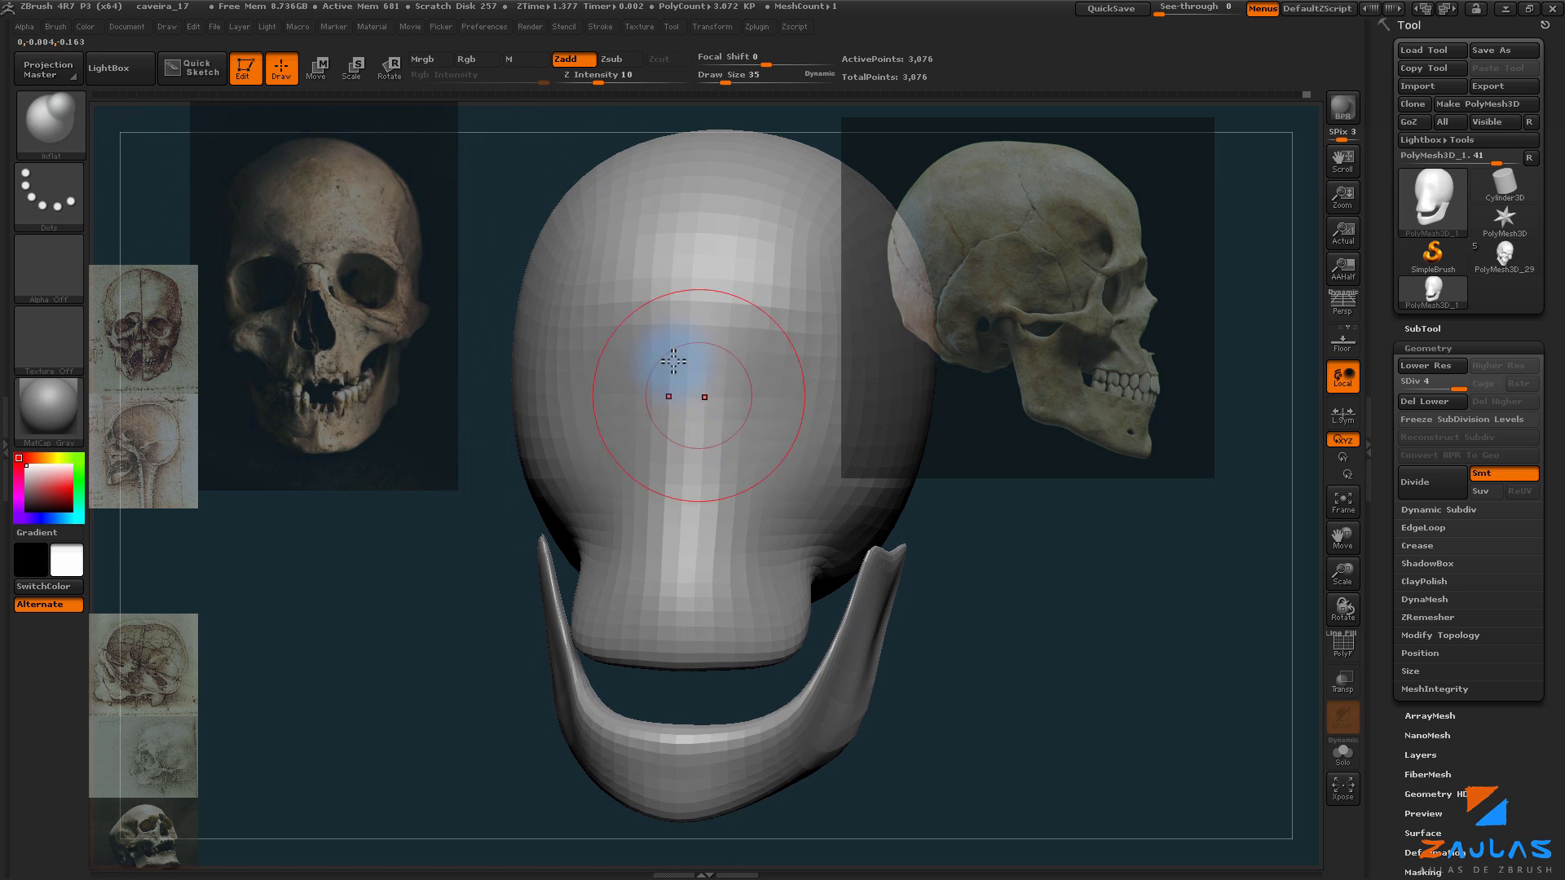
alt+drag(455, 640, 408, 671)
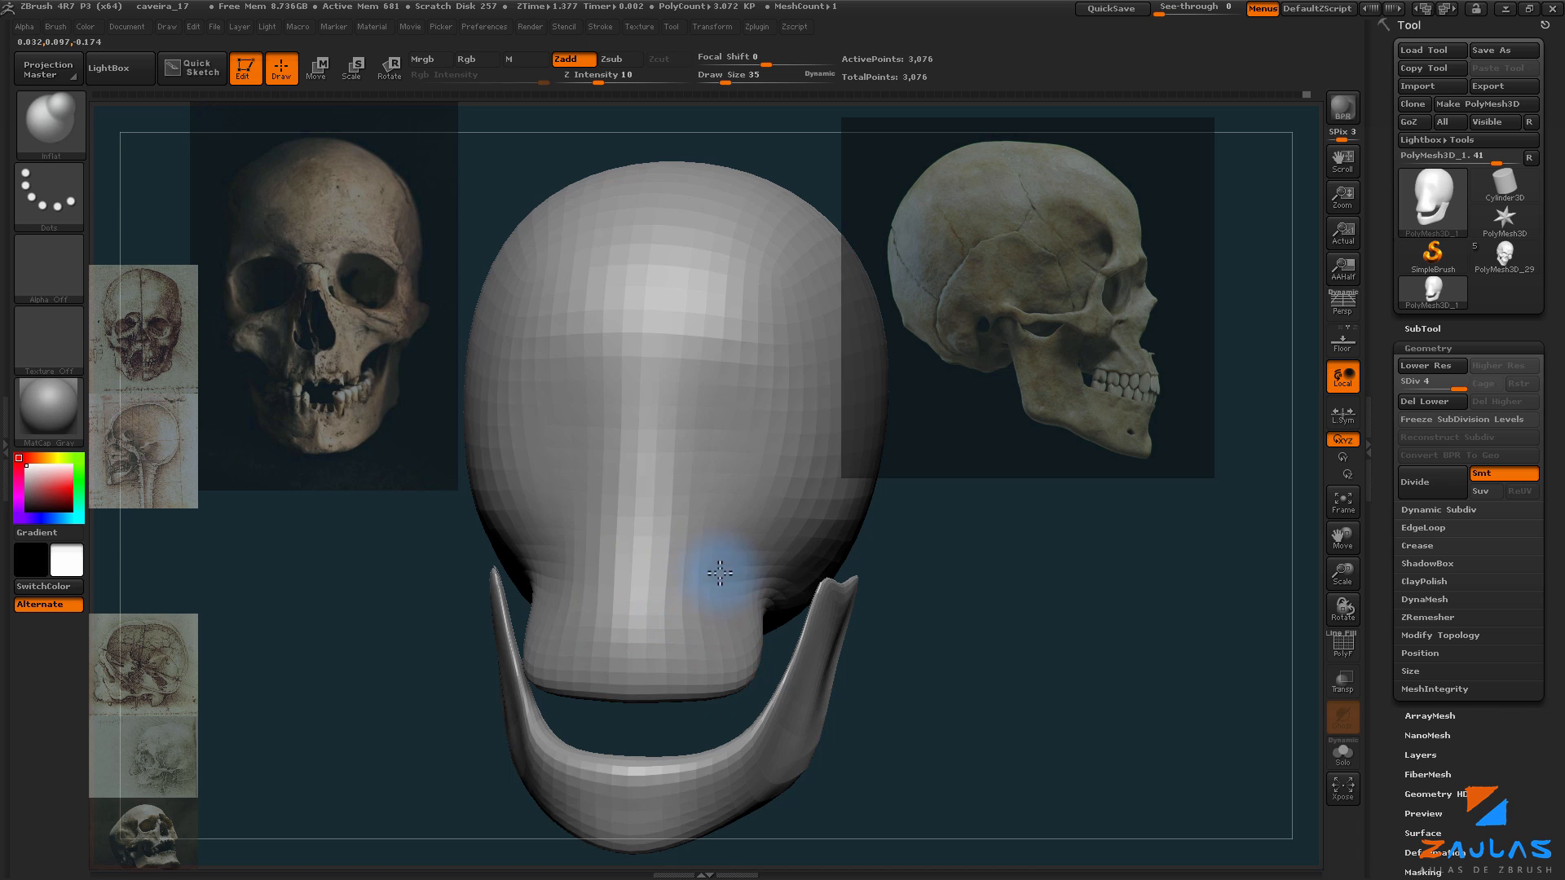
drag(971, 559, 669, 573)
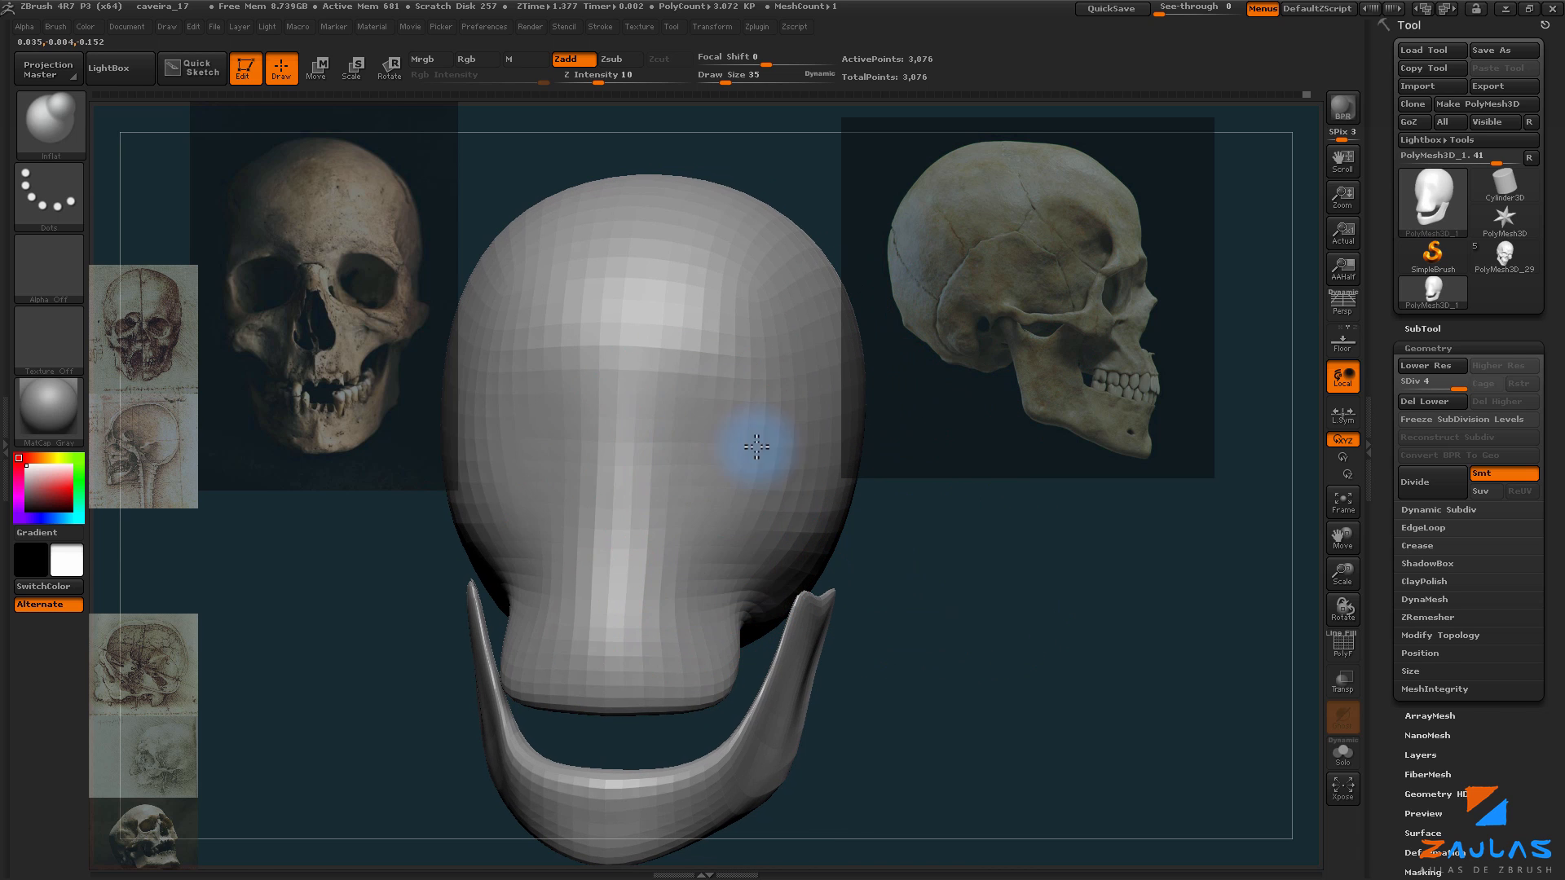
Step: Turn off Spotlight Projection in the Inflat brush's sample settings
click(55, 26)
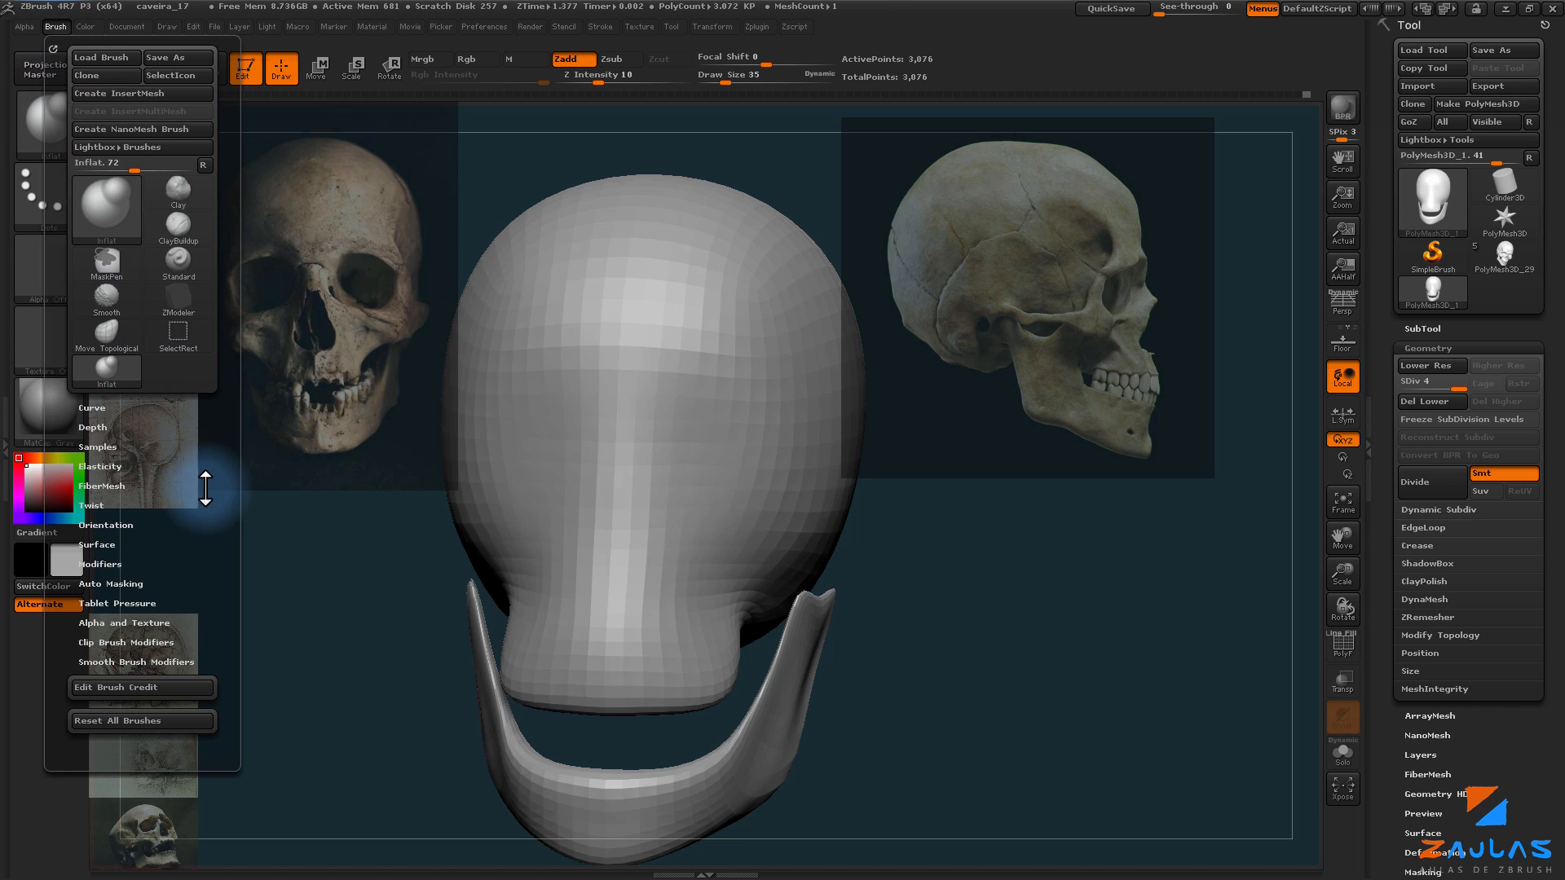
click(98, 446)
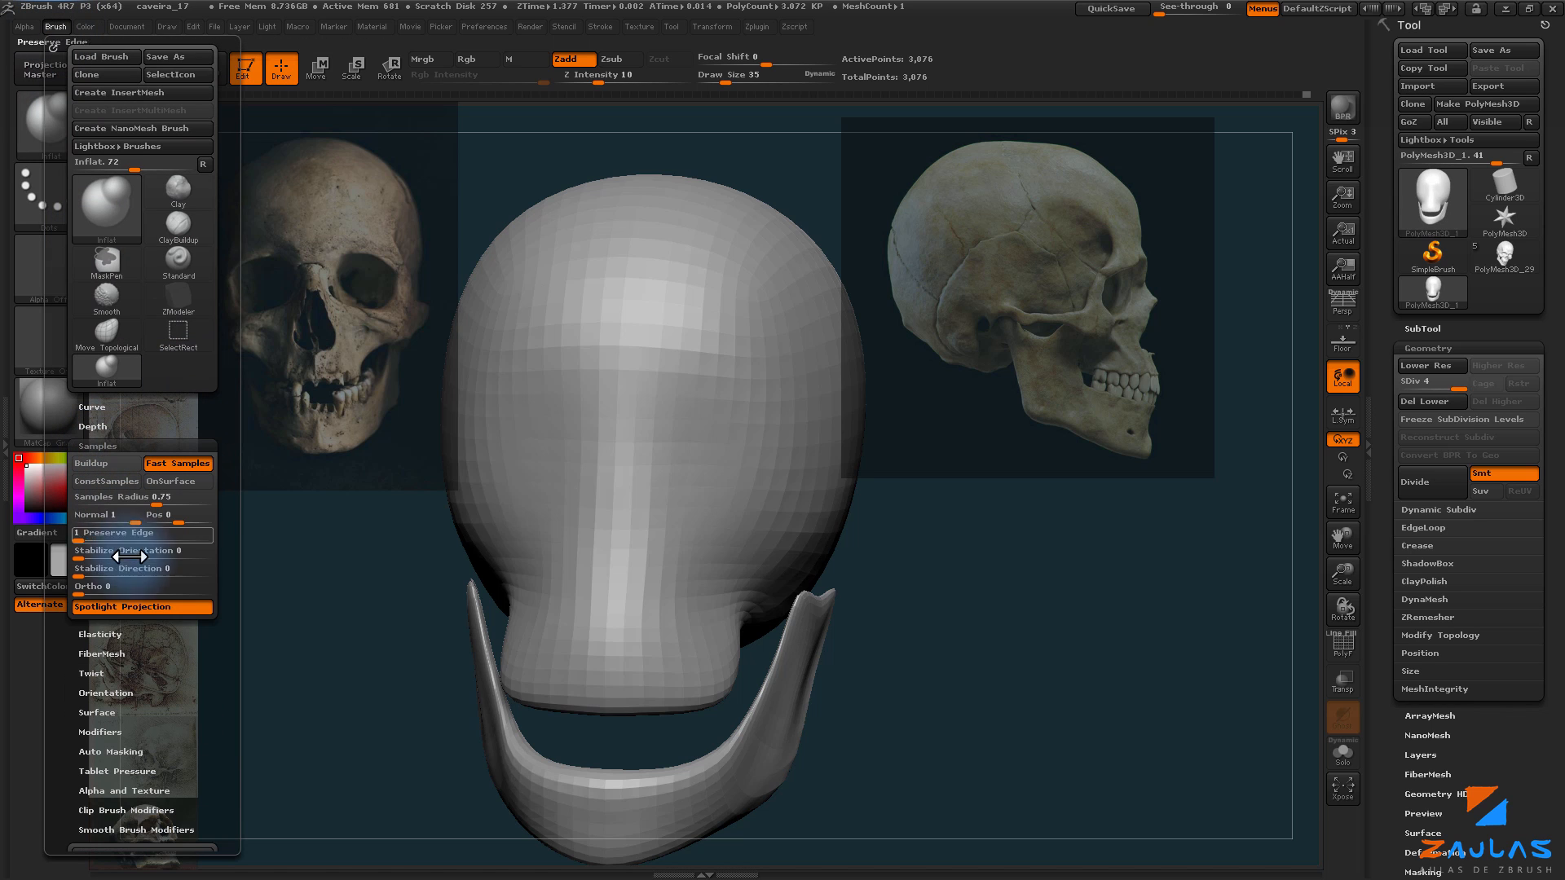
click(137, 608)
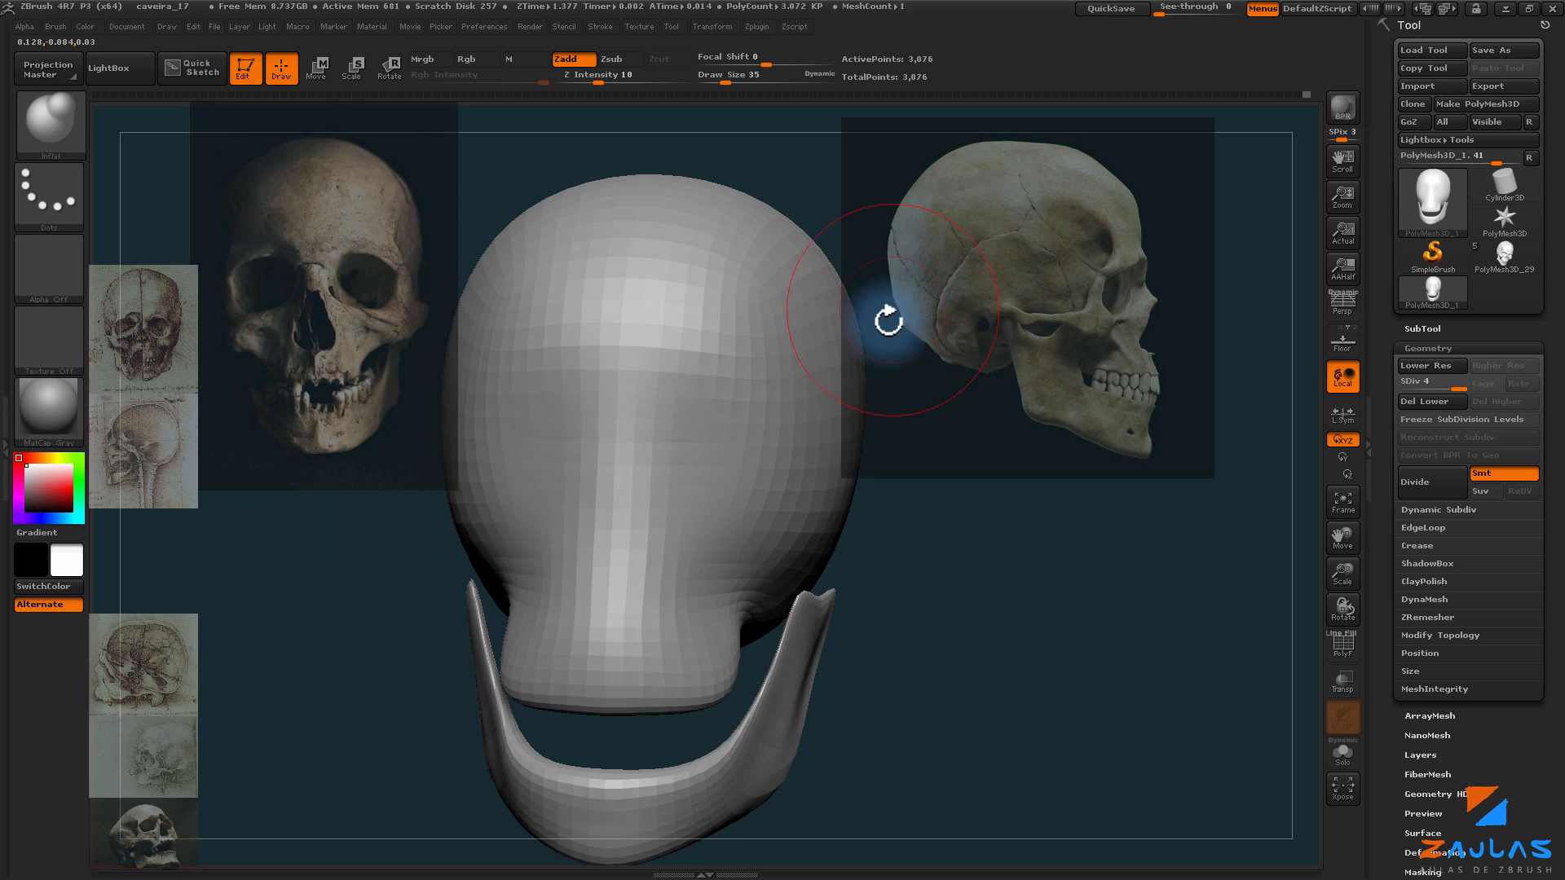
Step: Inflate the mandible's rami from several sides with the Inflat brush at draw size 35
drag(866, 653, 752, 626)
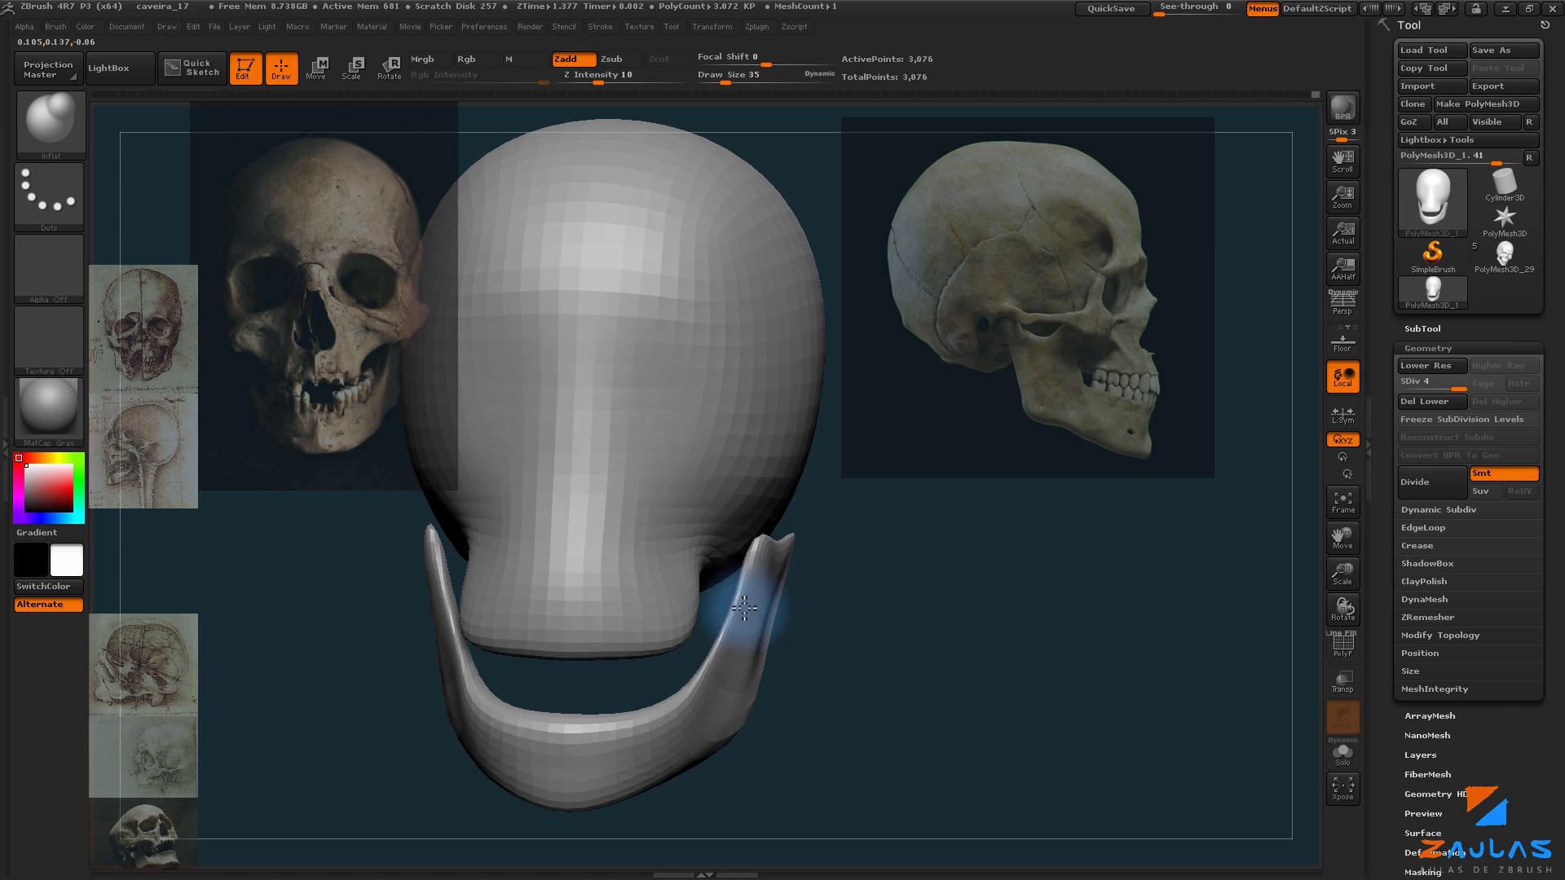
drag(845, 639, 789, 644)
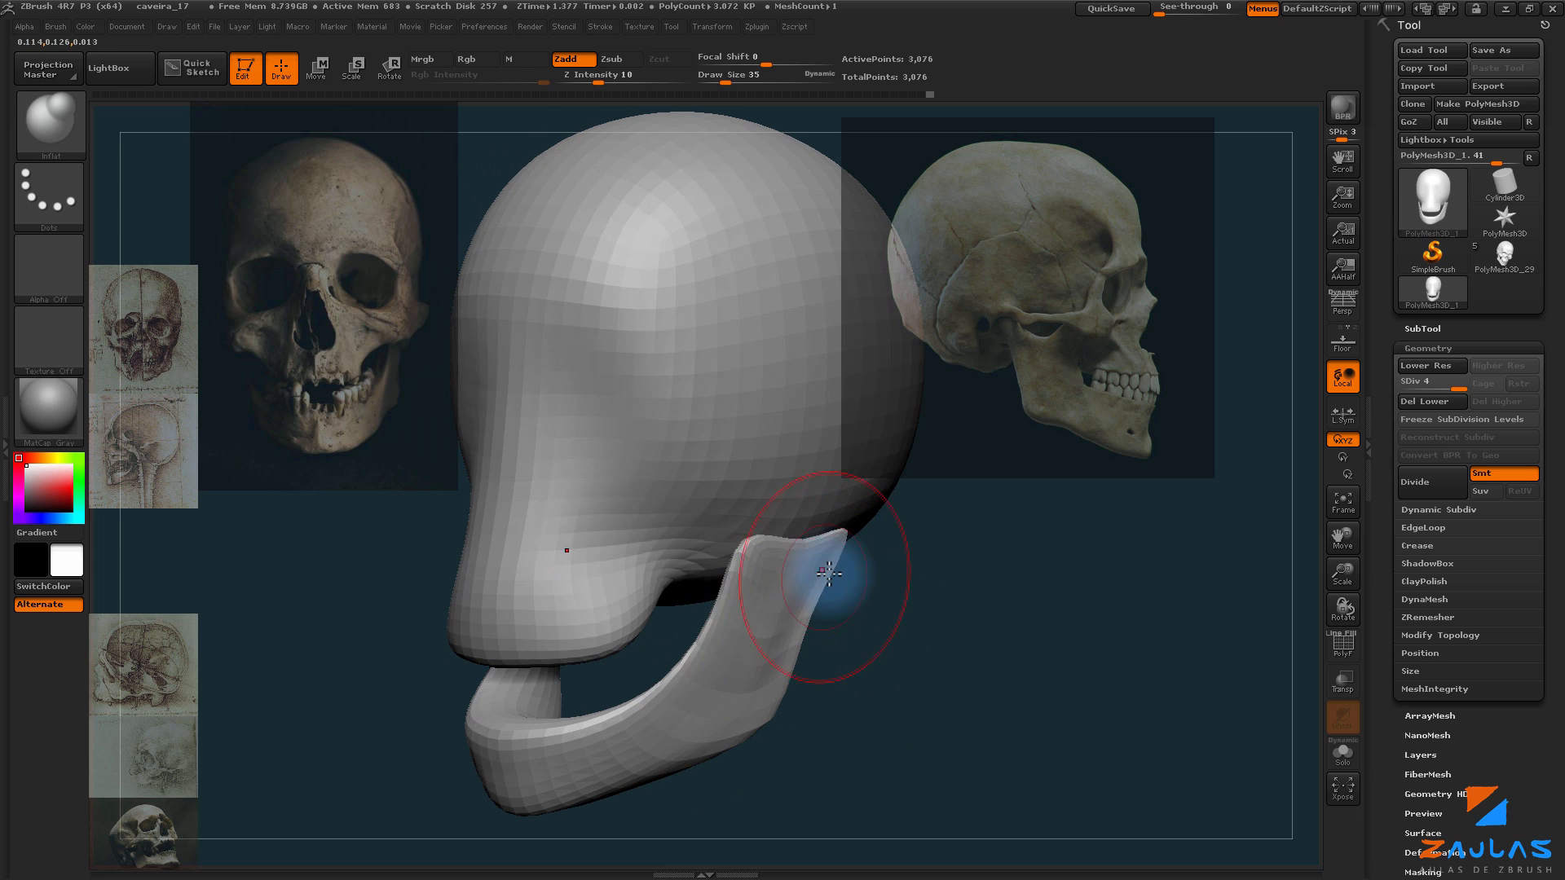
drag(828, 574, 789, 604)
mouse_move(697, 617)
mouse_down()
mouse_move(500, 682)
mouse_move(787, 555)
mouse_move(815, 648)
mouse_up()
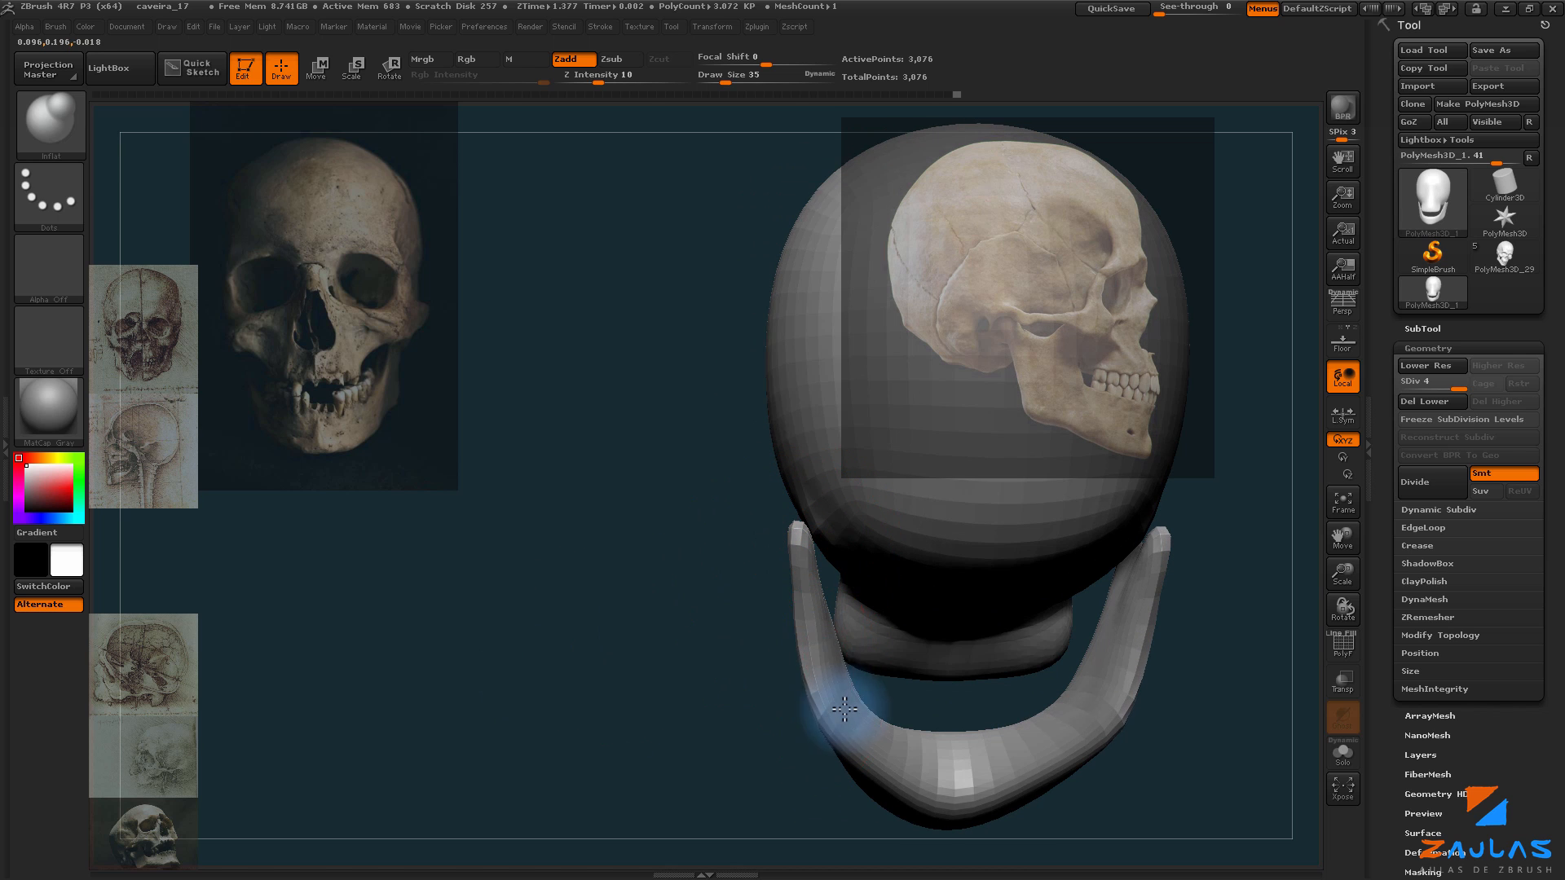
Step: Smooth the thickened mandible rami and even out their upper ends
key(shift)
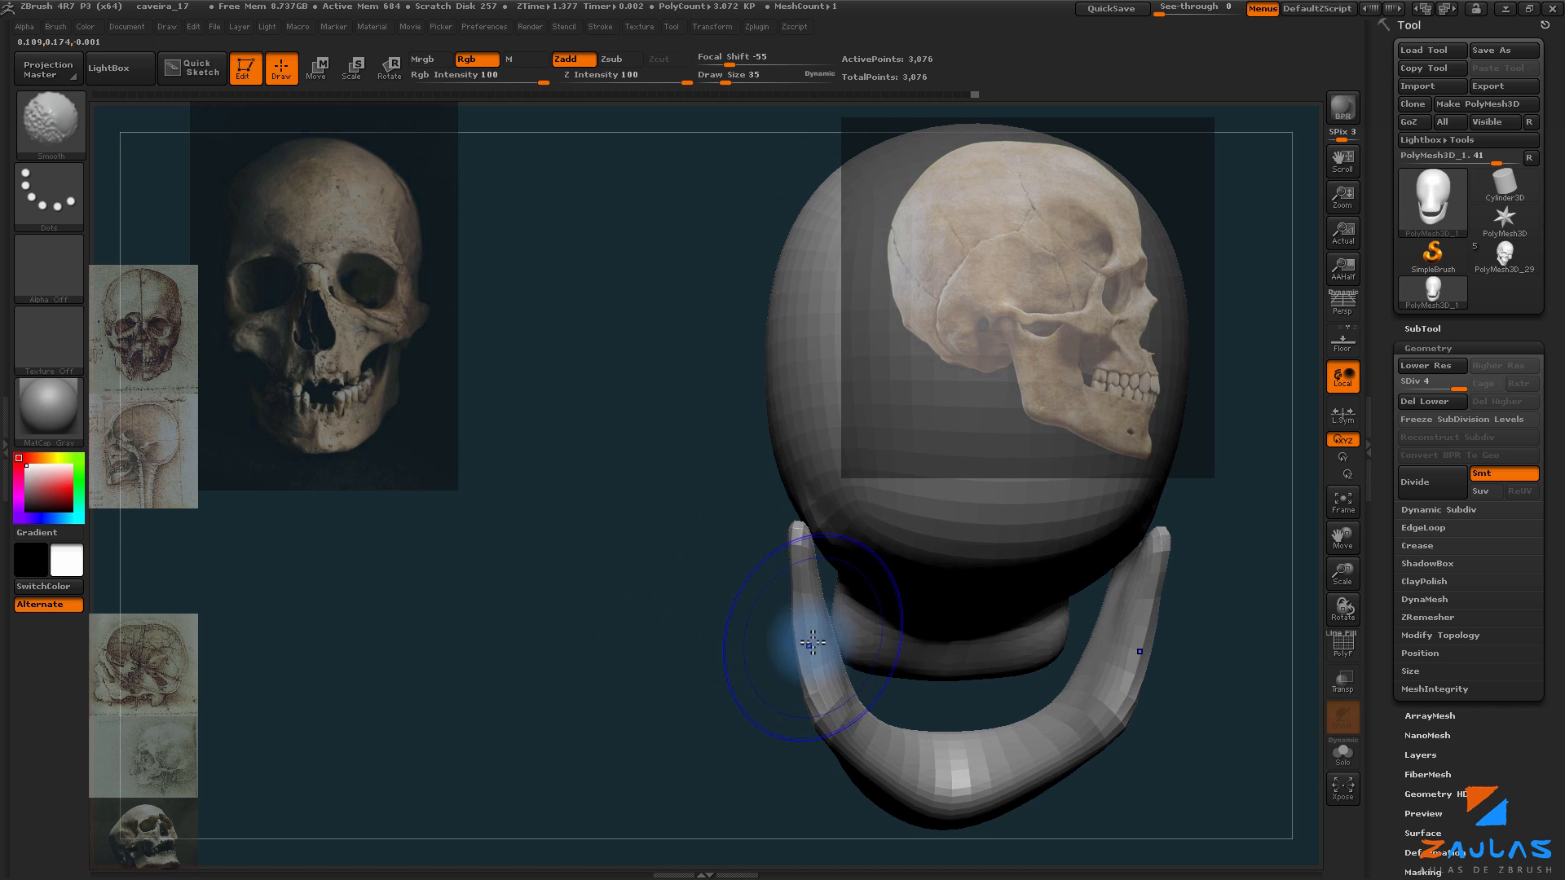
mouse_move(760, 699)
mouse_down()
mouse_move(622, 674)
mouse_move(709, 674)
mouse_move(742, 572)
mouse_up()
mouse_move(866, 619)
mouse_down()
mouse_move(915, 632)
mouse_move(722, 570)
mouse_move(741, 562)
mouse_up()
key(shift)
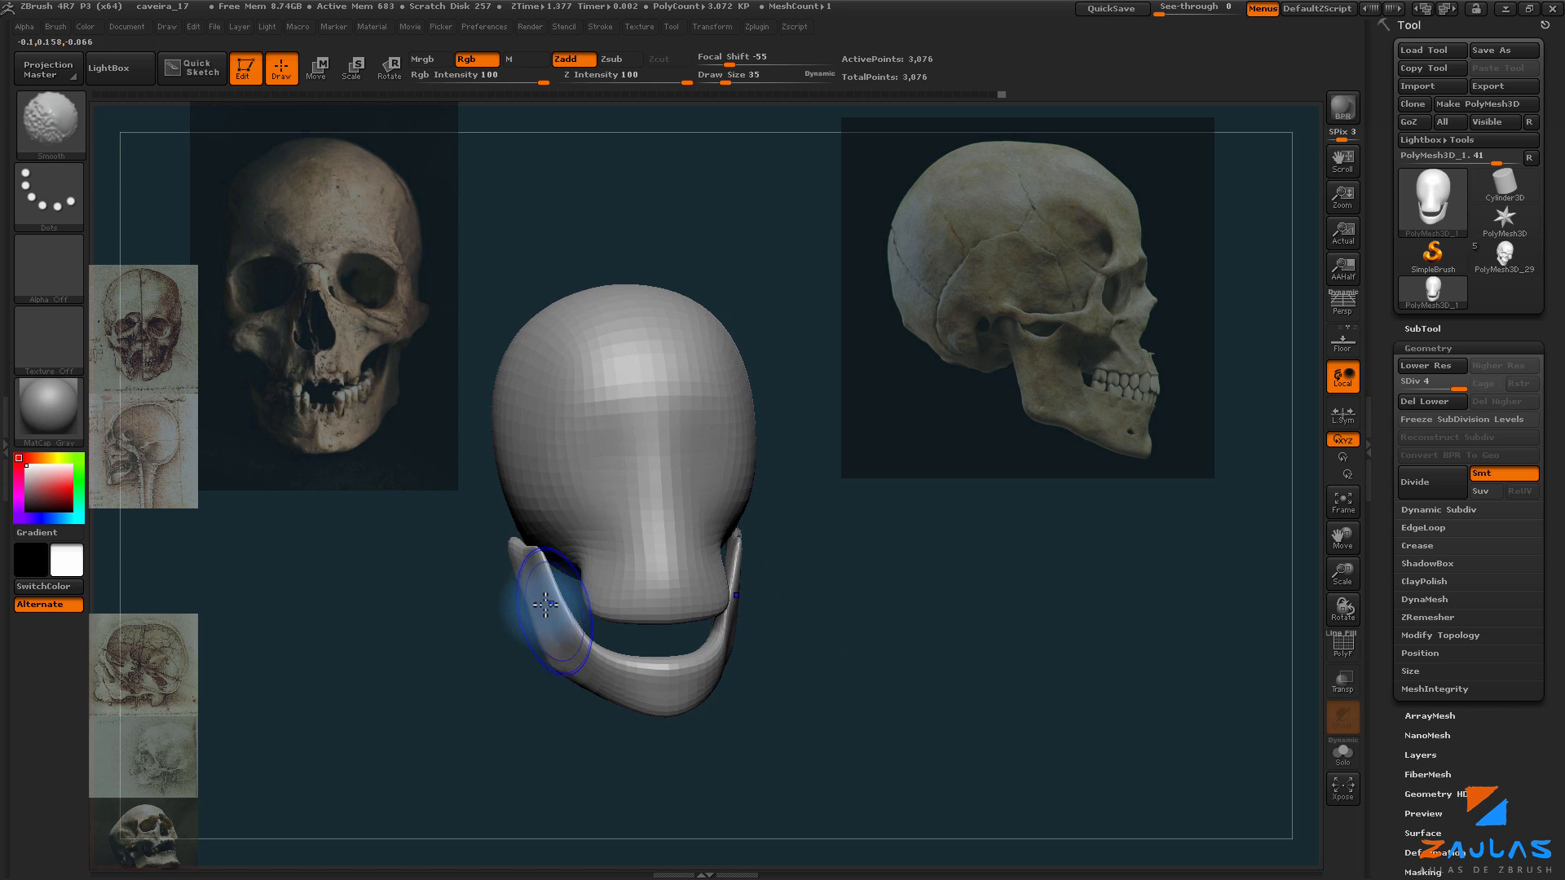
alt+drag(905, 628, 489, 541)
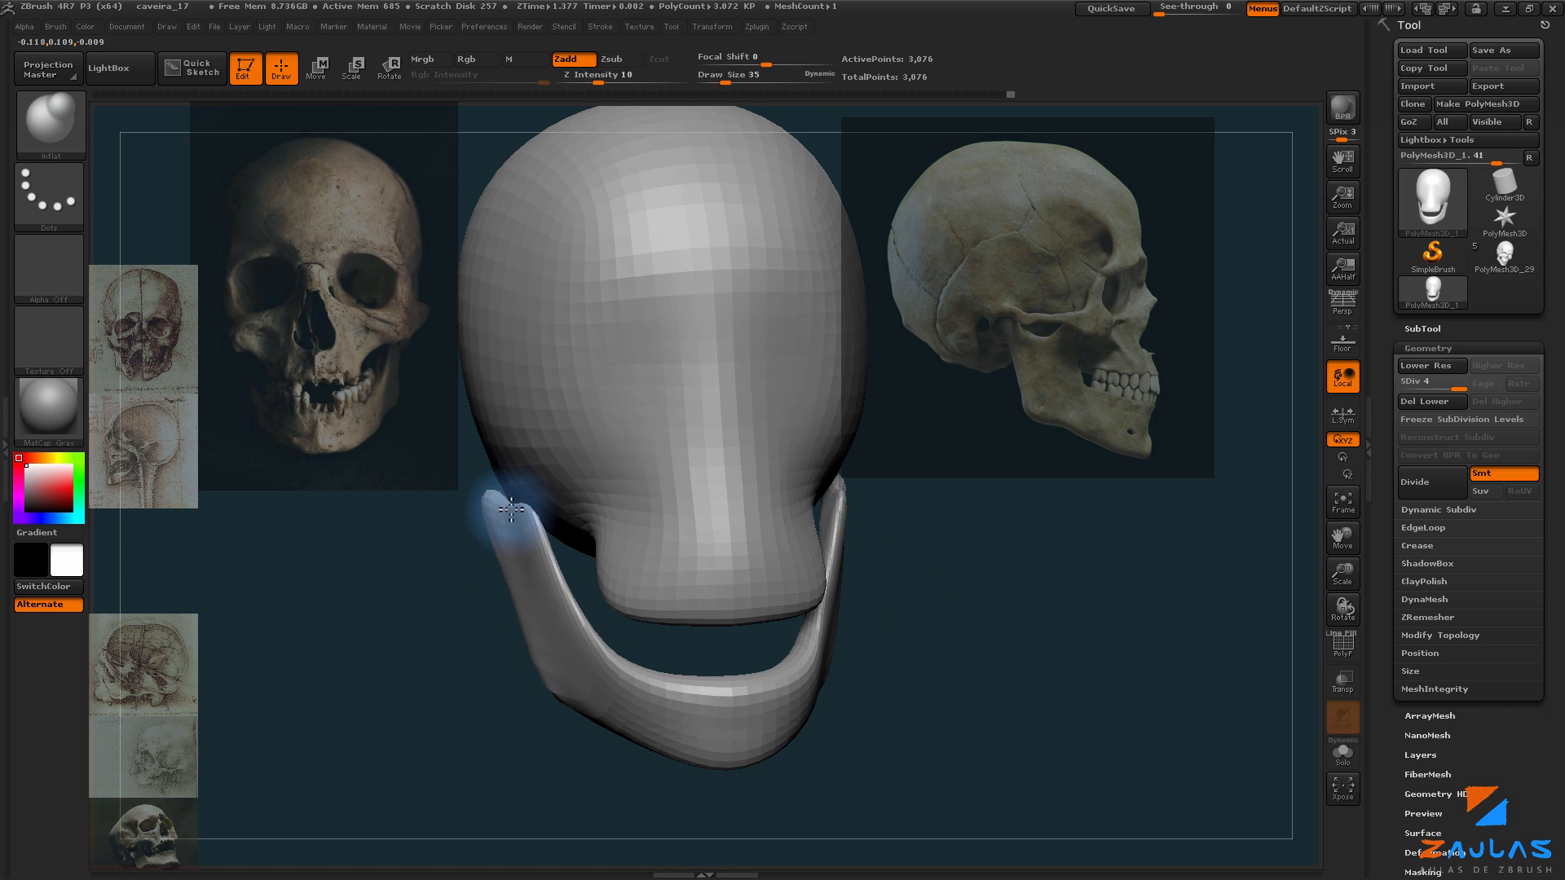
alt+drag(618, 556, 1087, 637)
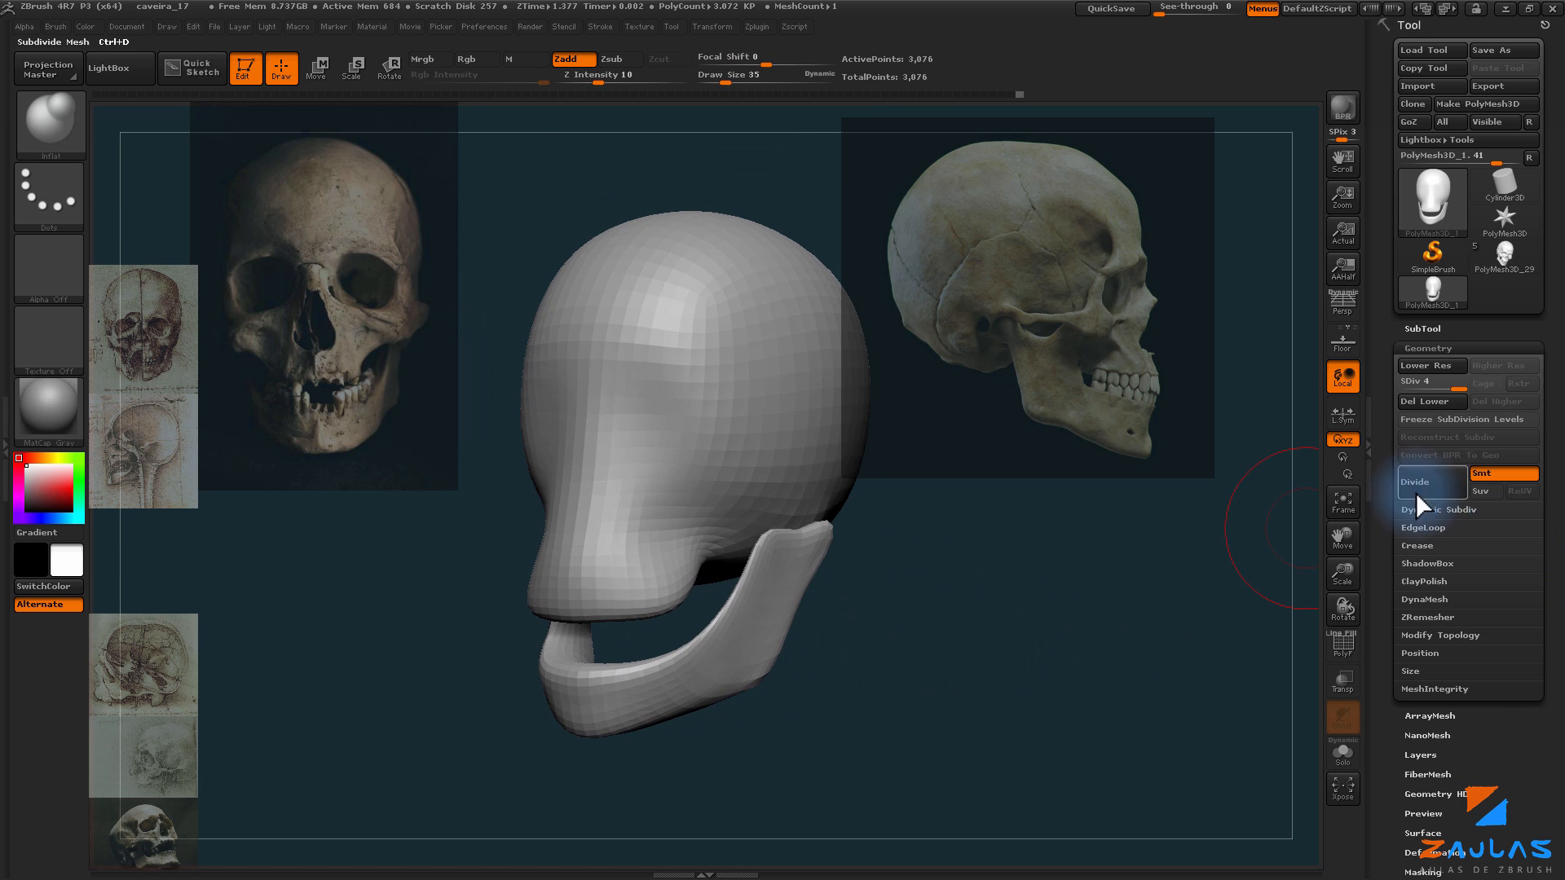
Step: Divide the skull mesh to subdivision level 5 and delete its lower subdivision levels
click(1434, 483)
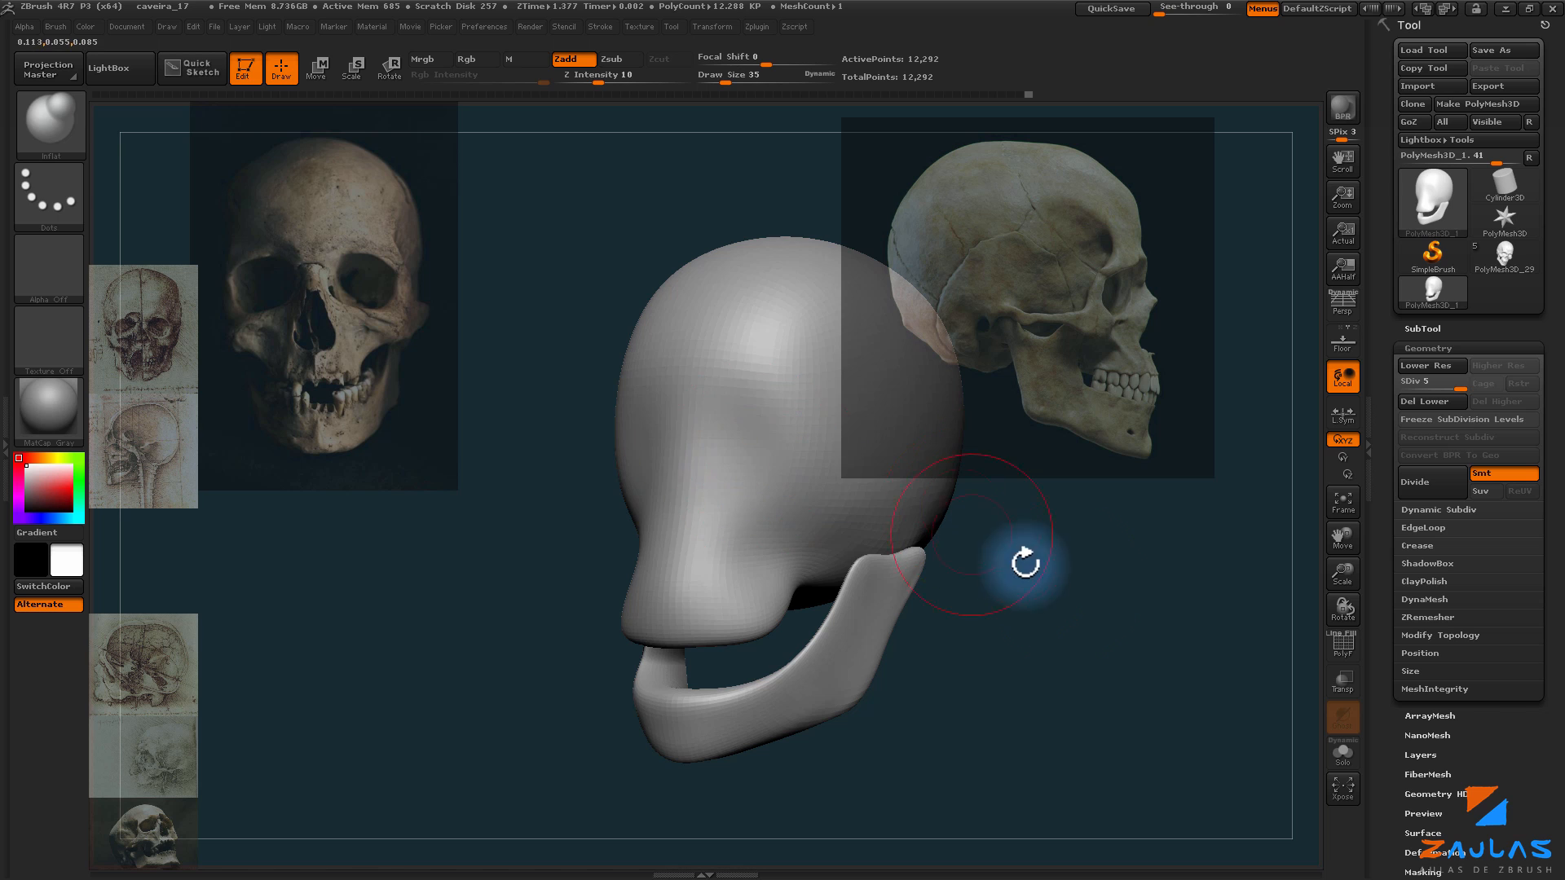
drag(1025, 562, 1116, 575)
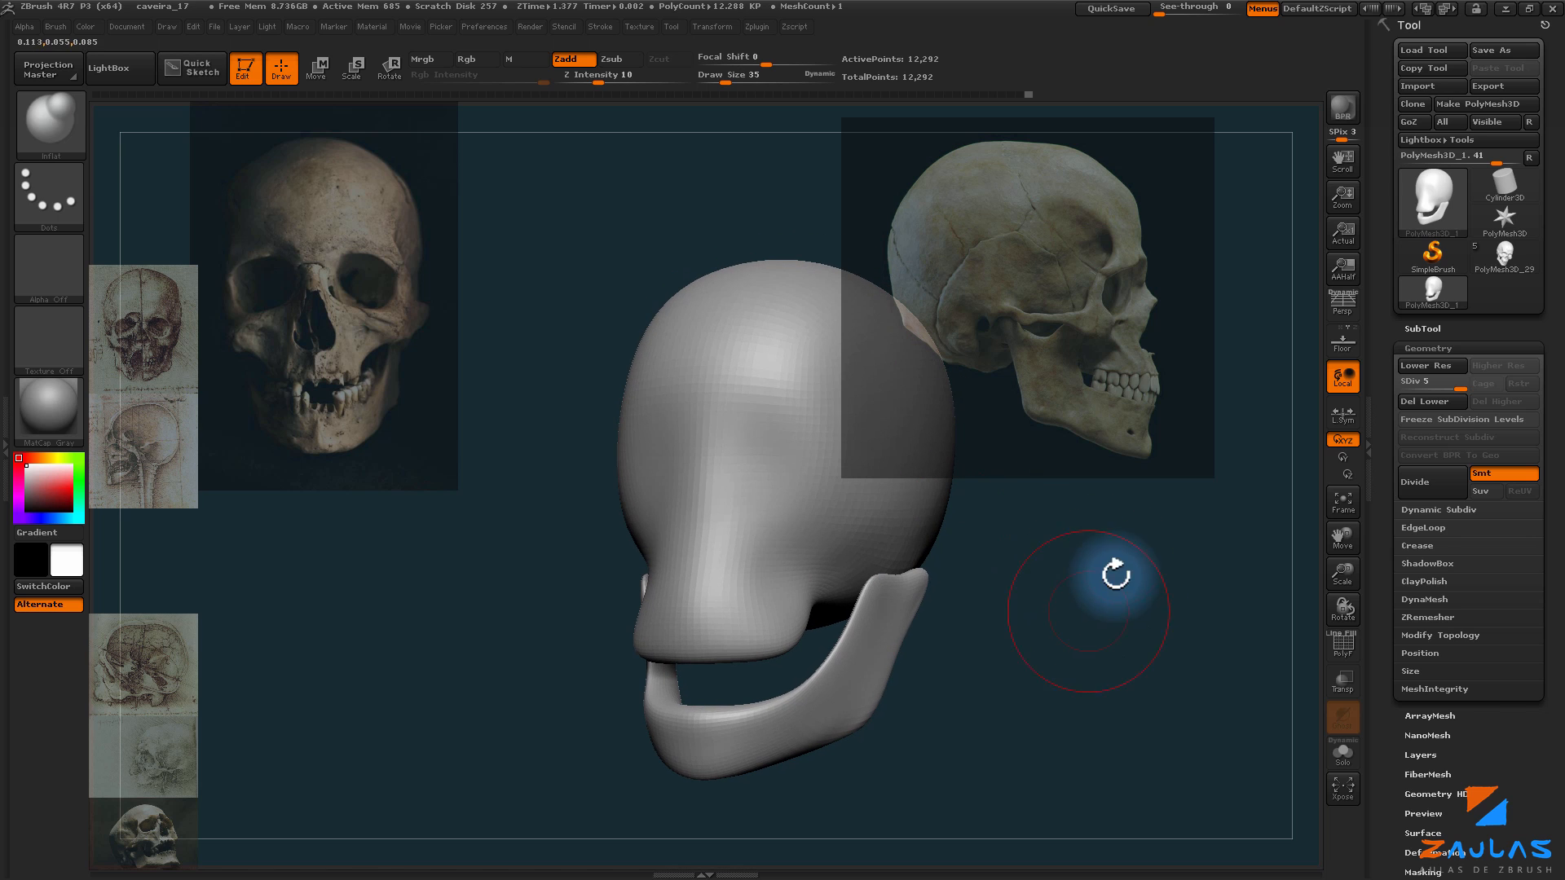
click(1425, 402)
drag(1191, 656, 1163, 612)
click(1384, 594)
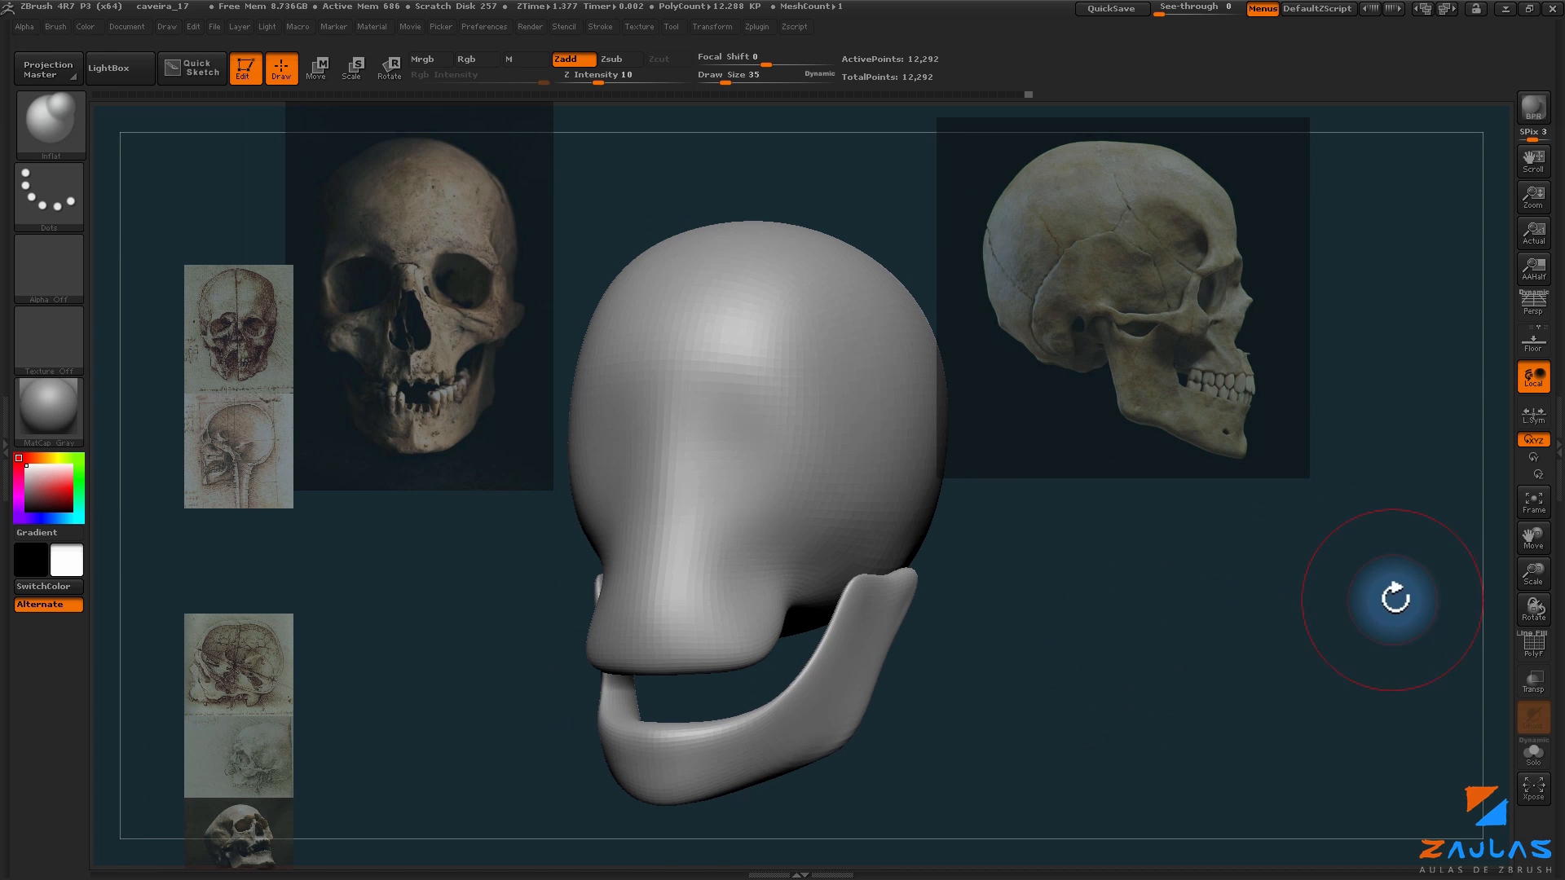
click(1541, 462)
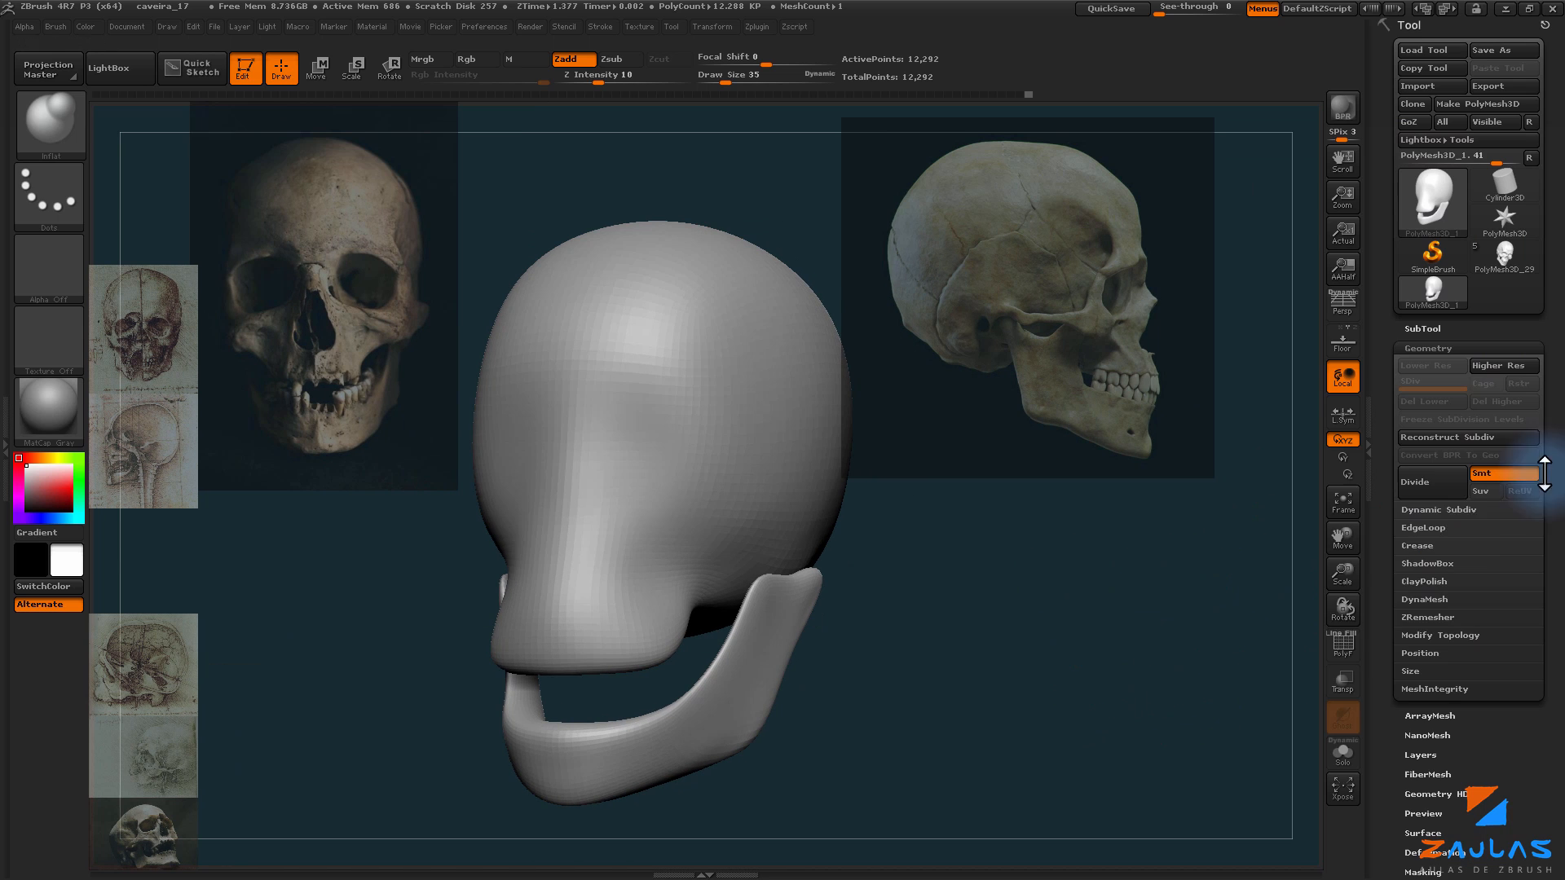
Step: Try to convert the skull to a DynaMesh at resolution 128 with the polyframe displayed
click(1426, 601)
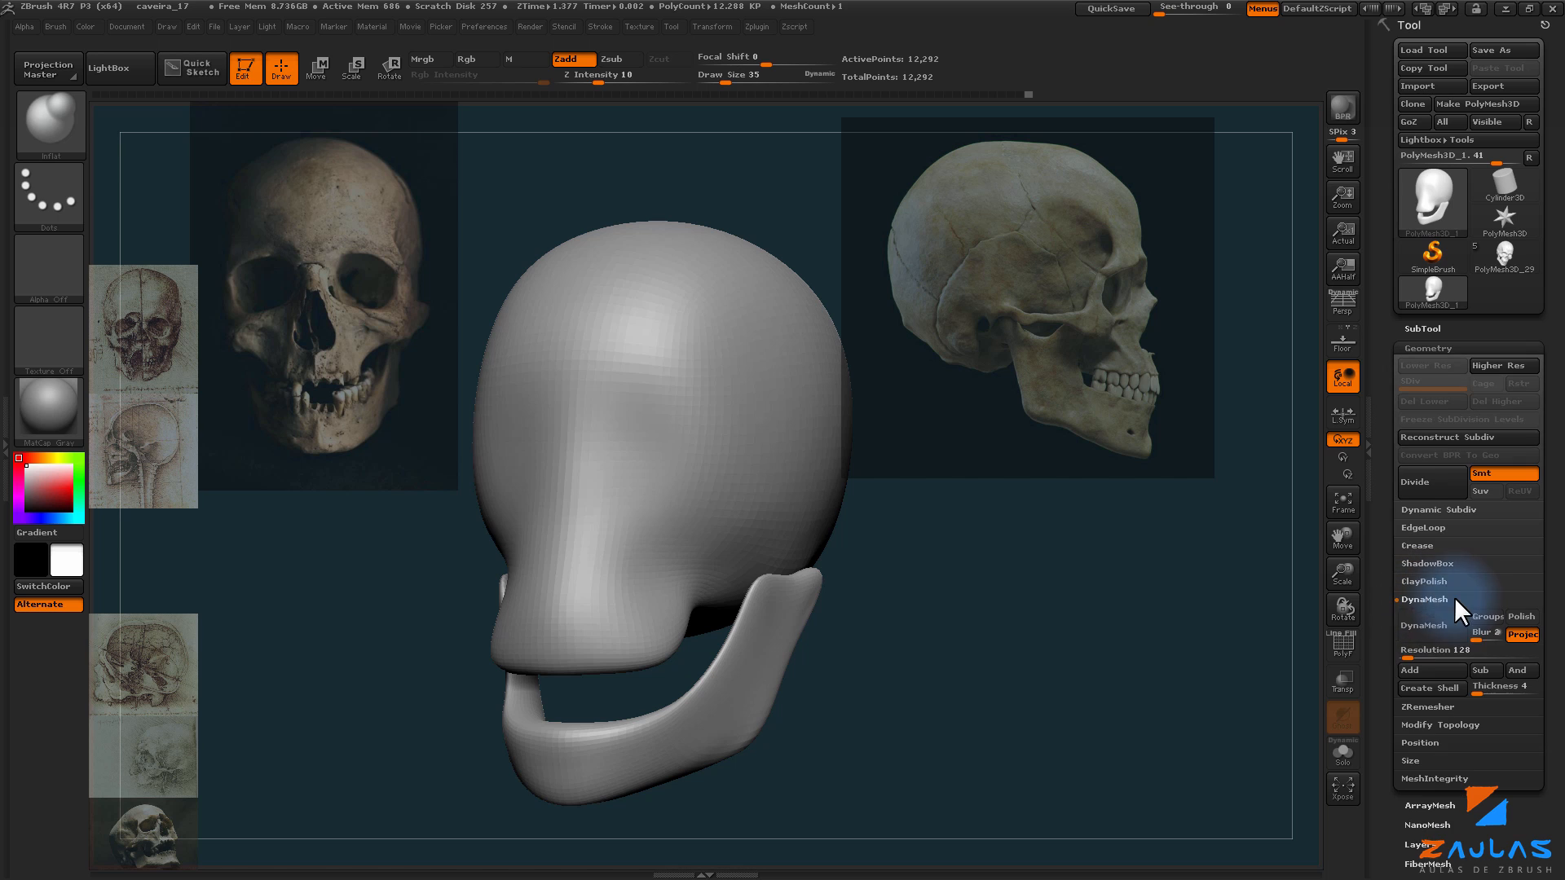
click(1421, 635)
drag(1104, 614, 1142, 587)
click(1340, 652)
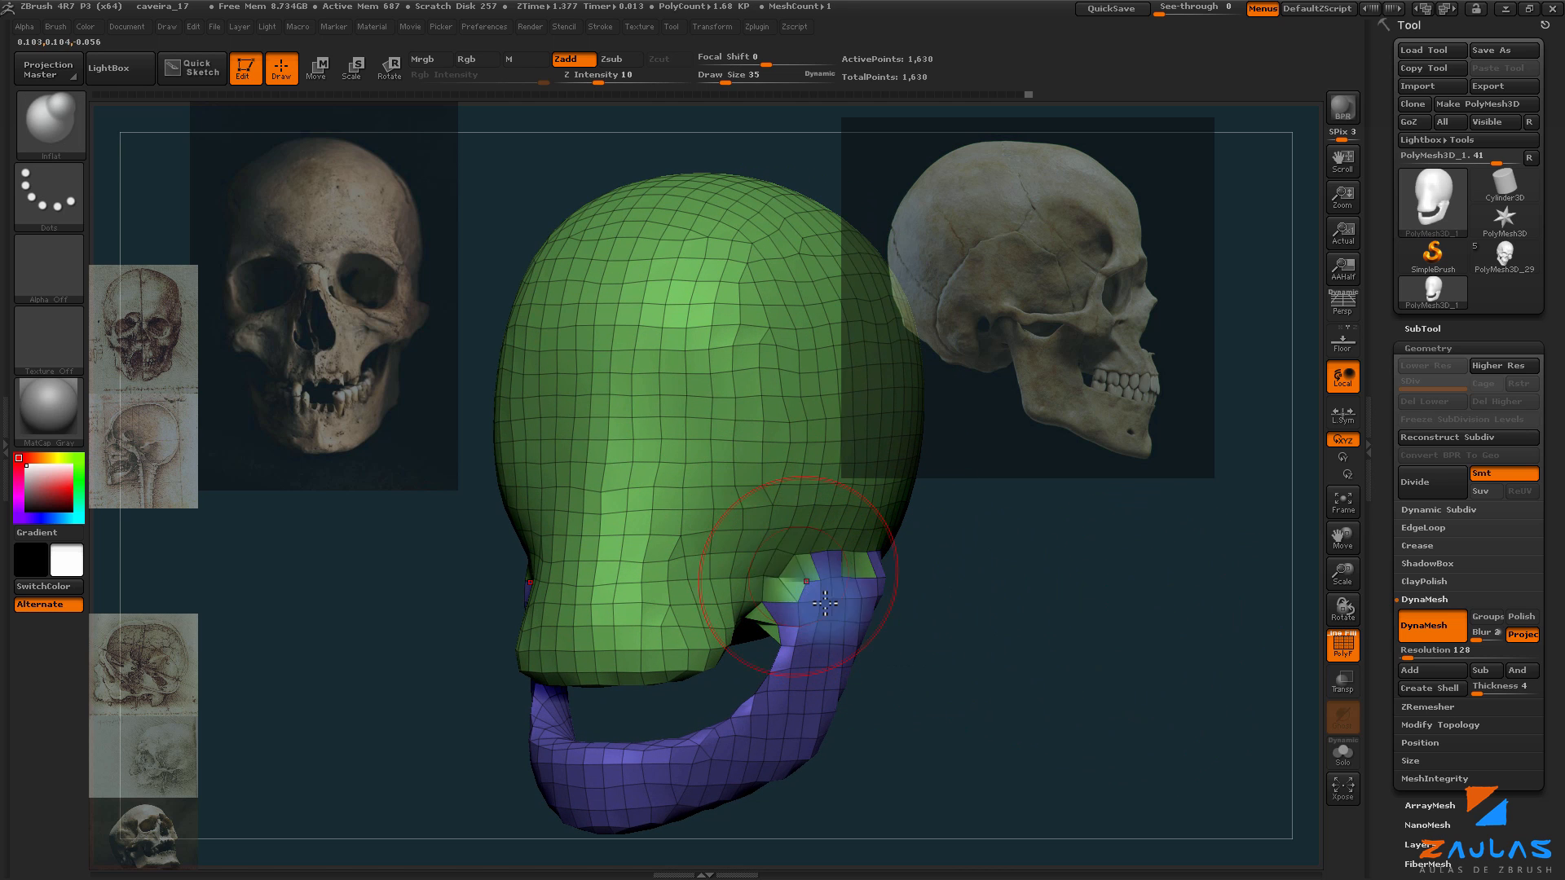
key(ctrl+z)
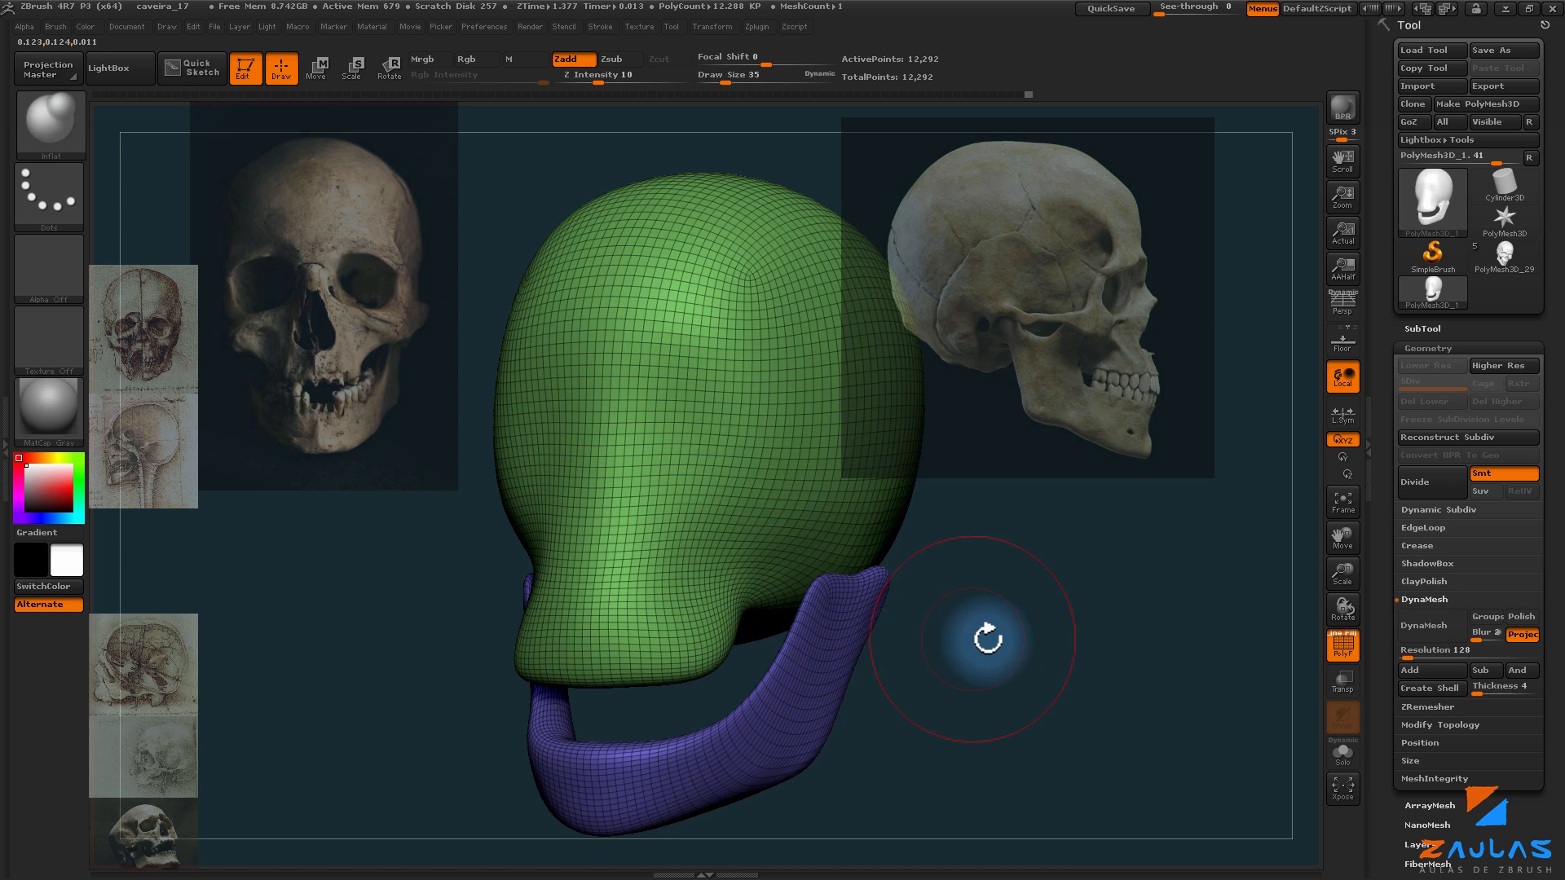
Step: Convert the skull to a DynaMesh with Groups enabled and the resolution set to 504
mouse_move(988, 636)
mouse_down()
mouse_move(1044, 611)
mouse_move(1062, 636)
mouse_move(1158, 661)
mouse_move(1034, 576)
mouse_up()
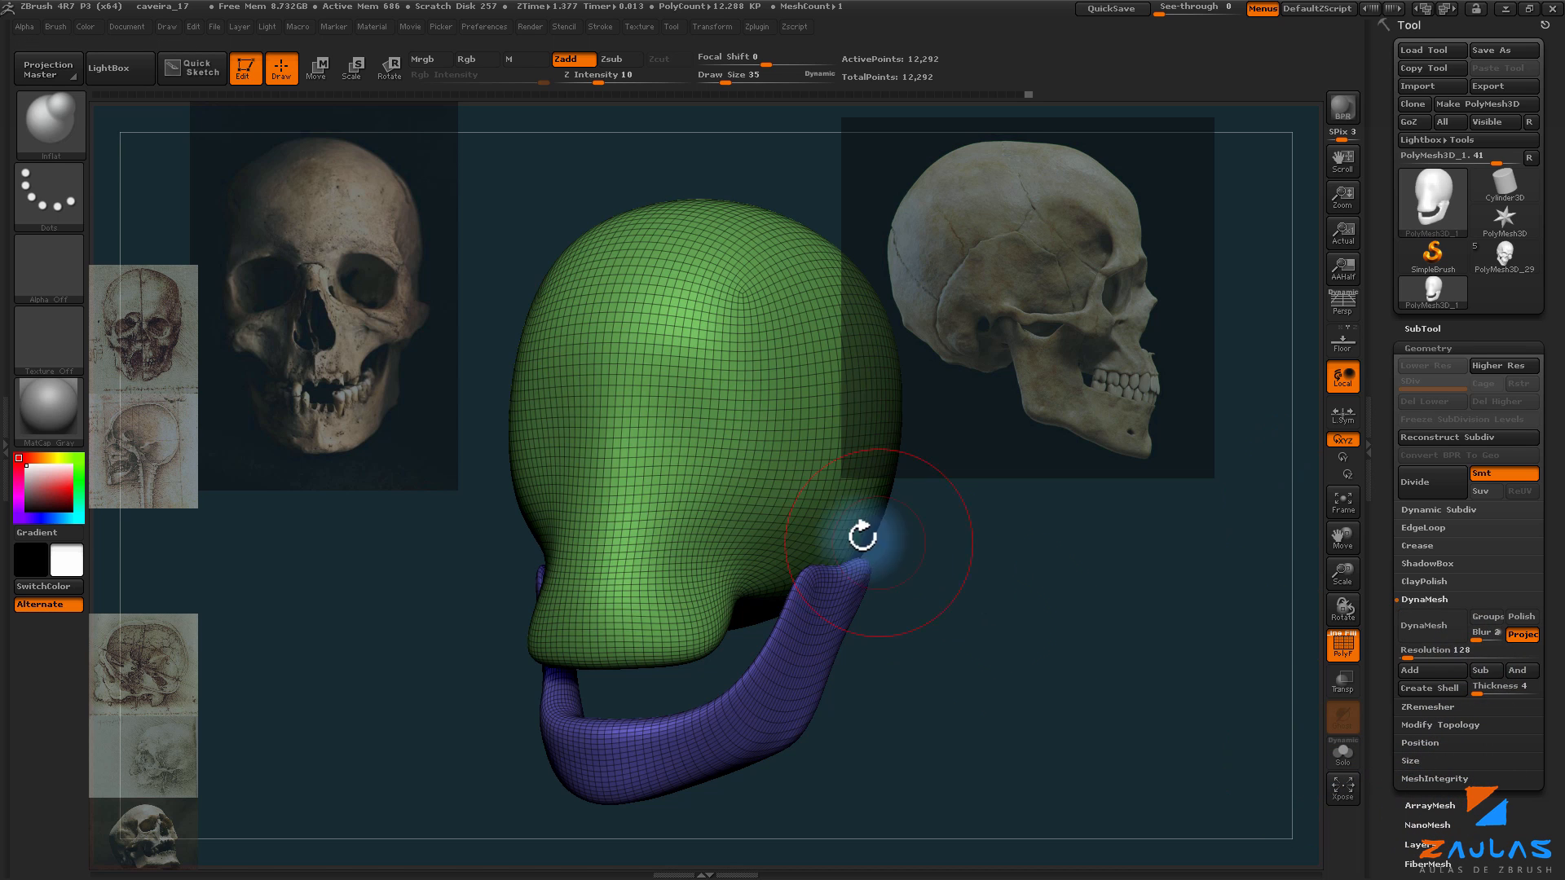
drag(921, 601, 1158, 526)
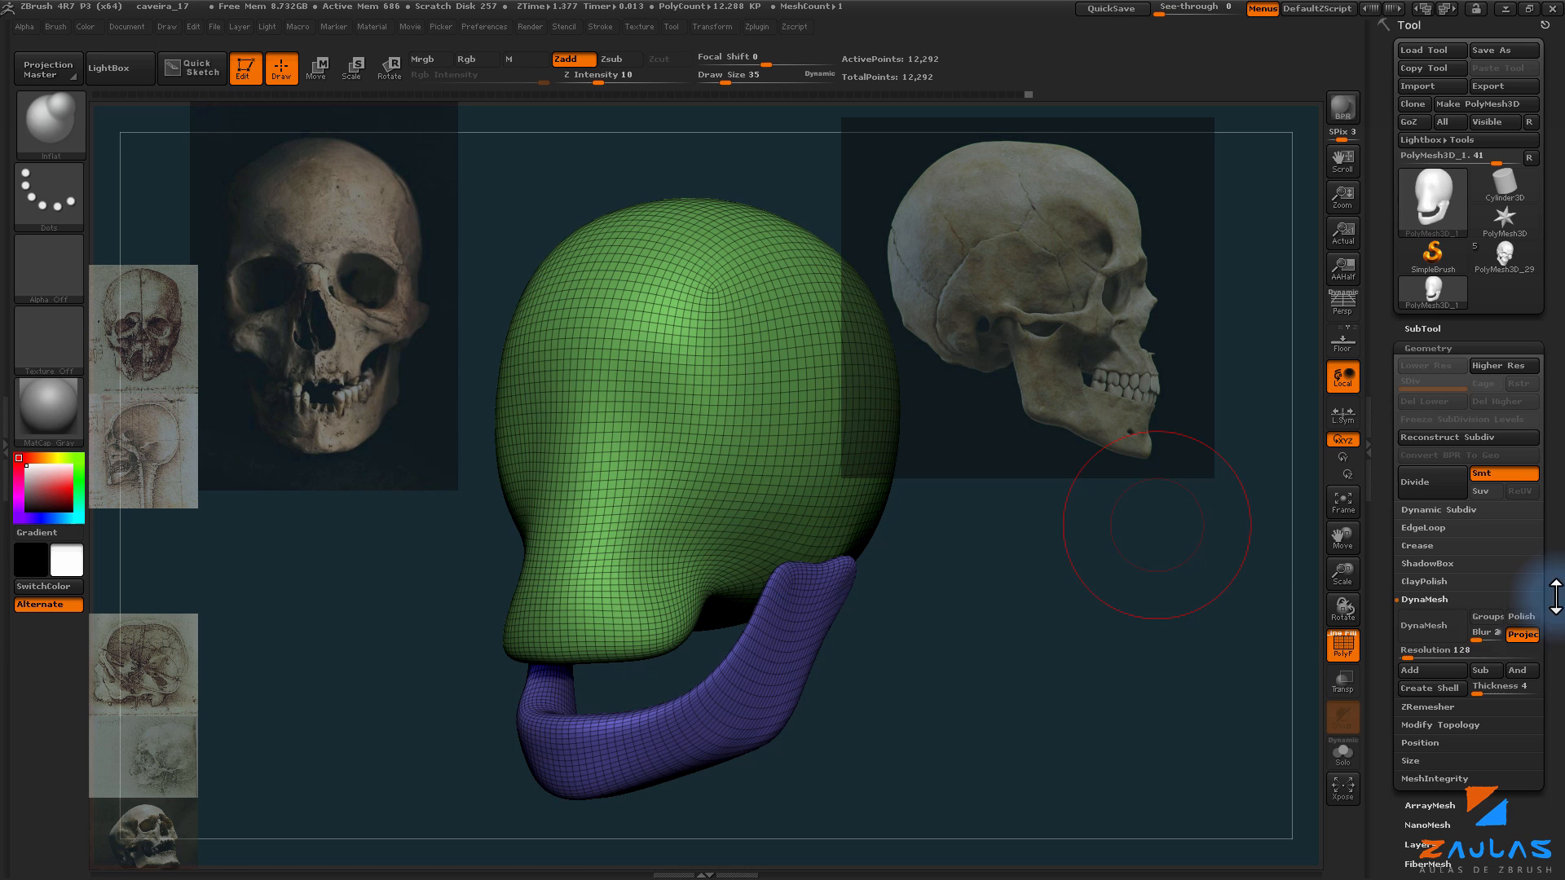
click(1488, 617)
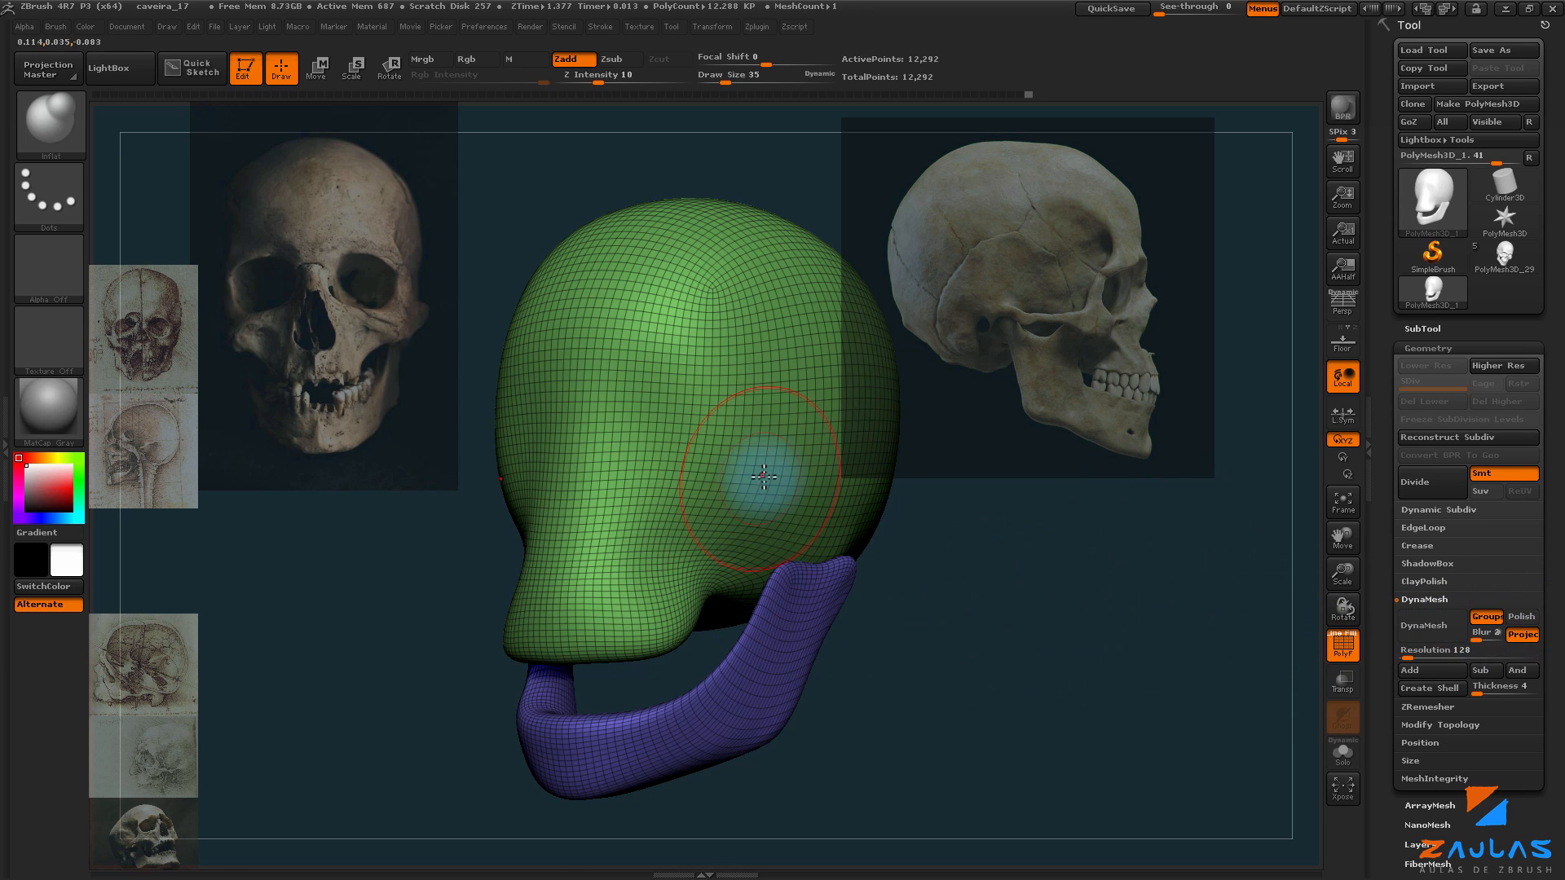
drag(922, 581, 873, 576)
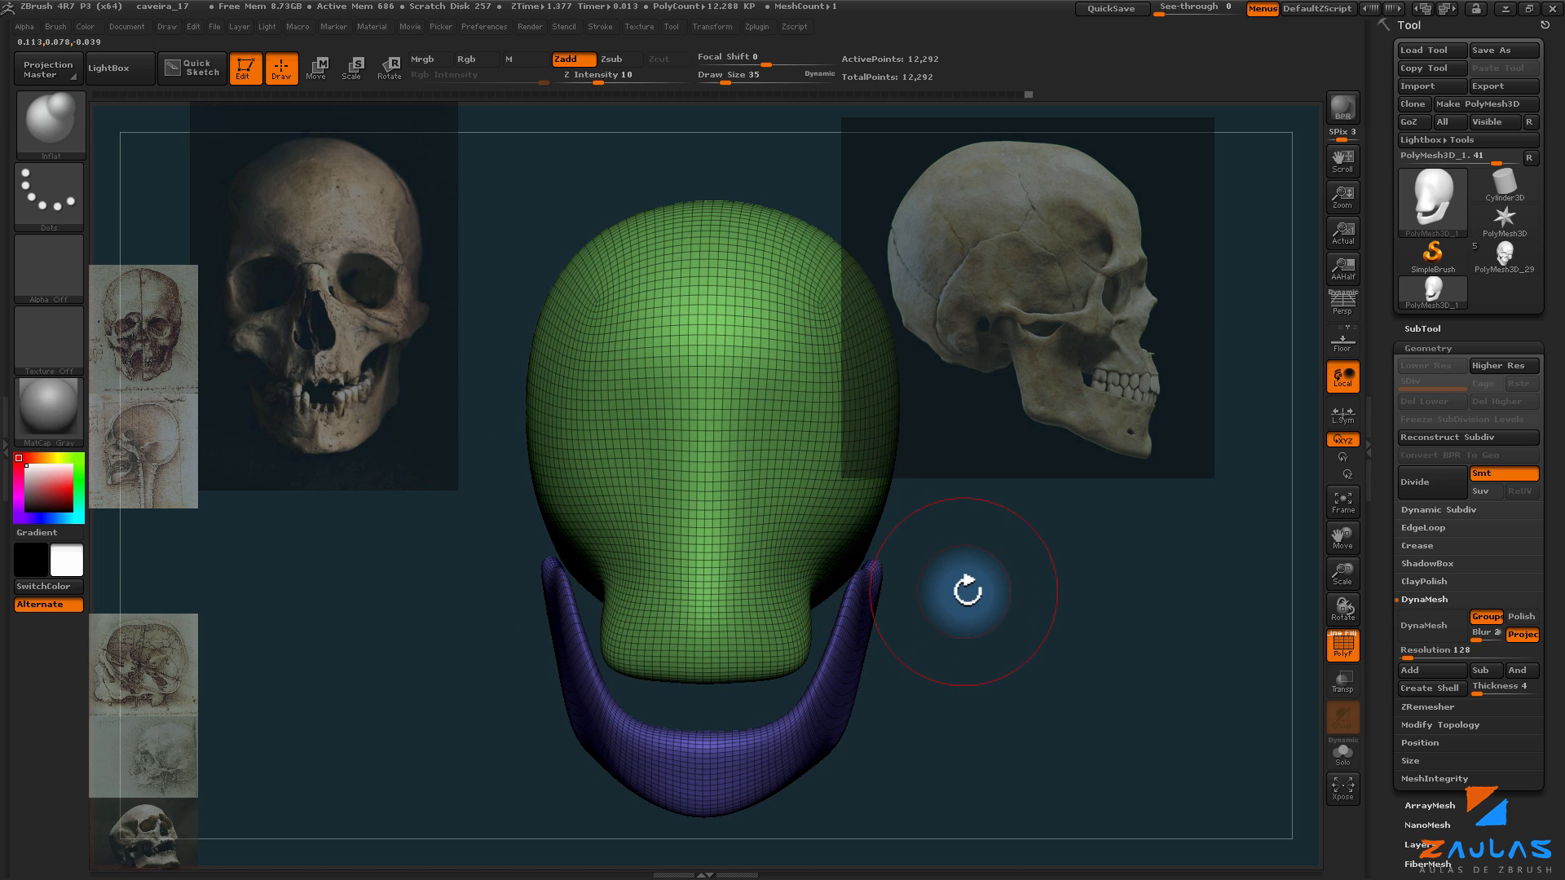
mouse_move(968, 583)
mouse_down()
mouse_move(1019, 583)
mouse_move(994, 613)
mouse_up()
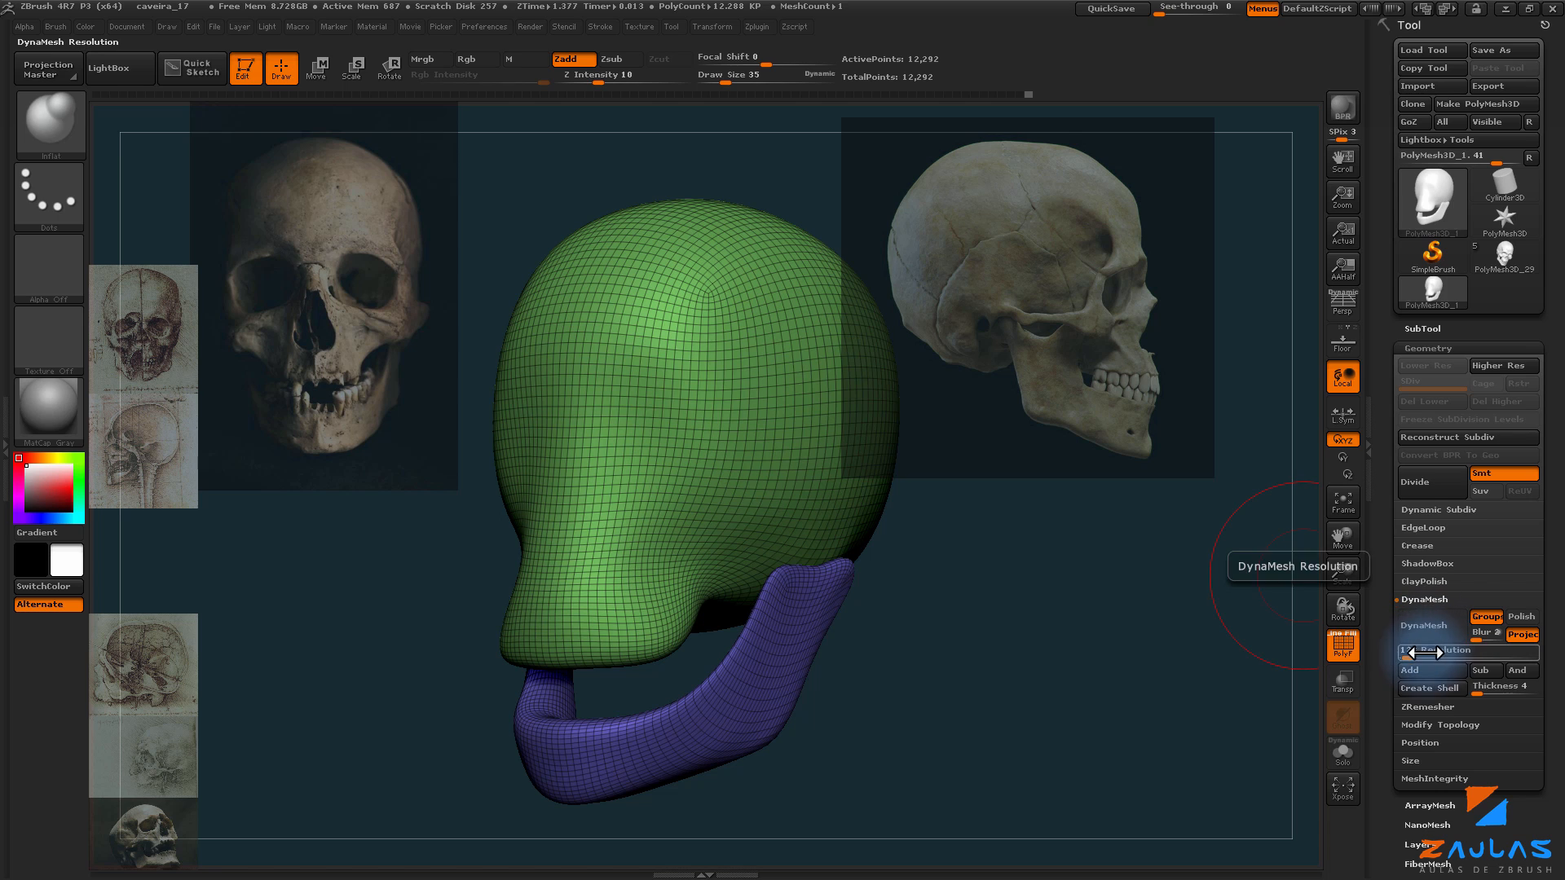
drag(1427, 653, 1433, 648)
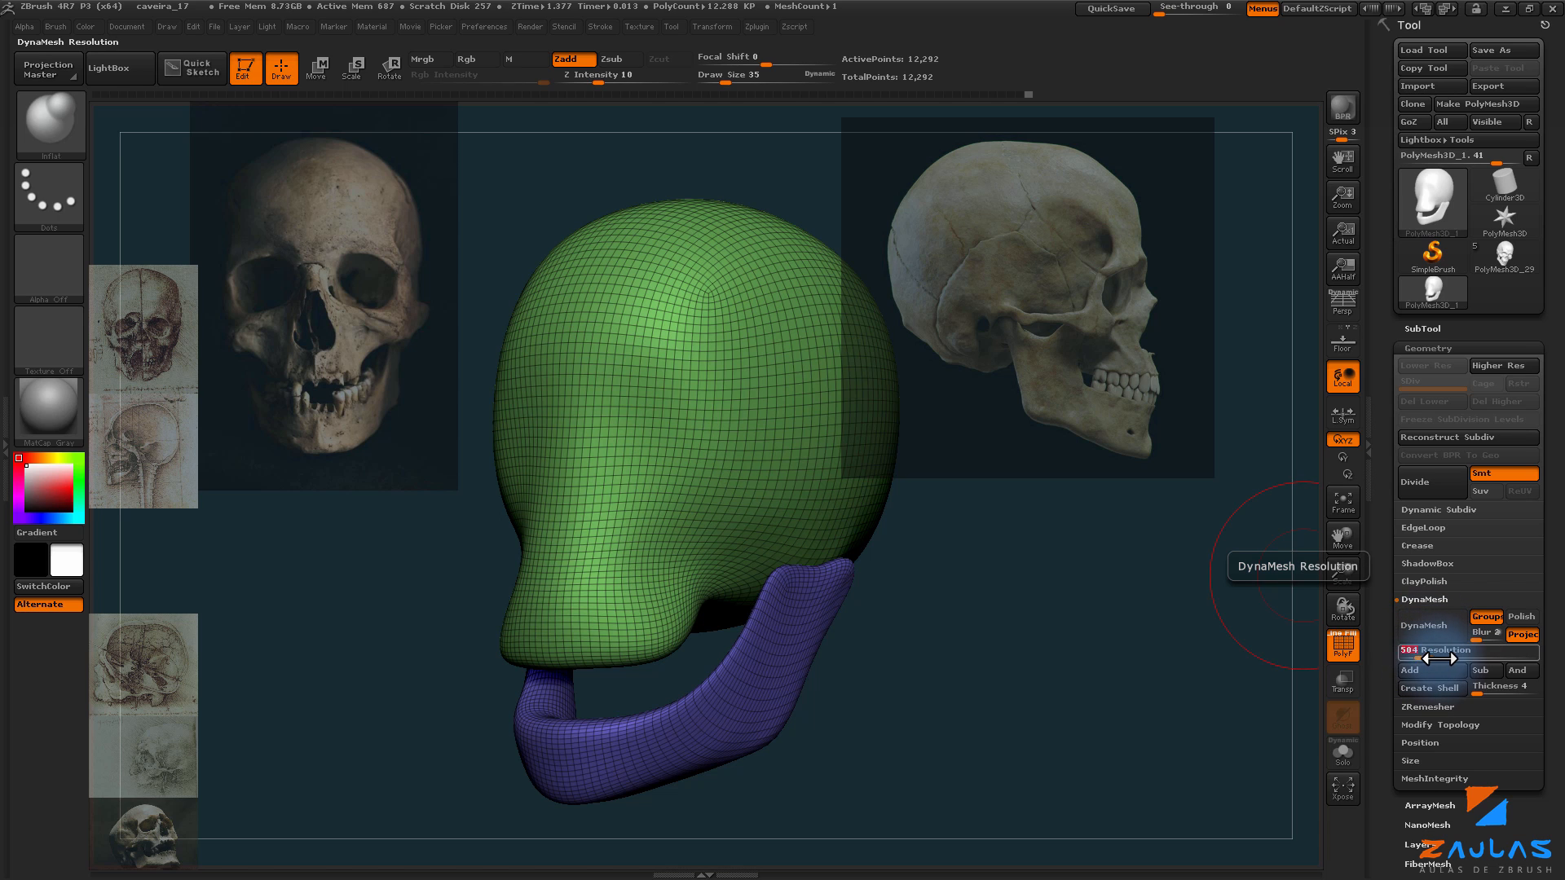
click(1428, 629)
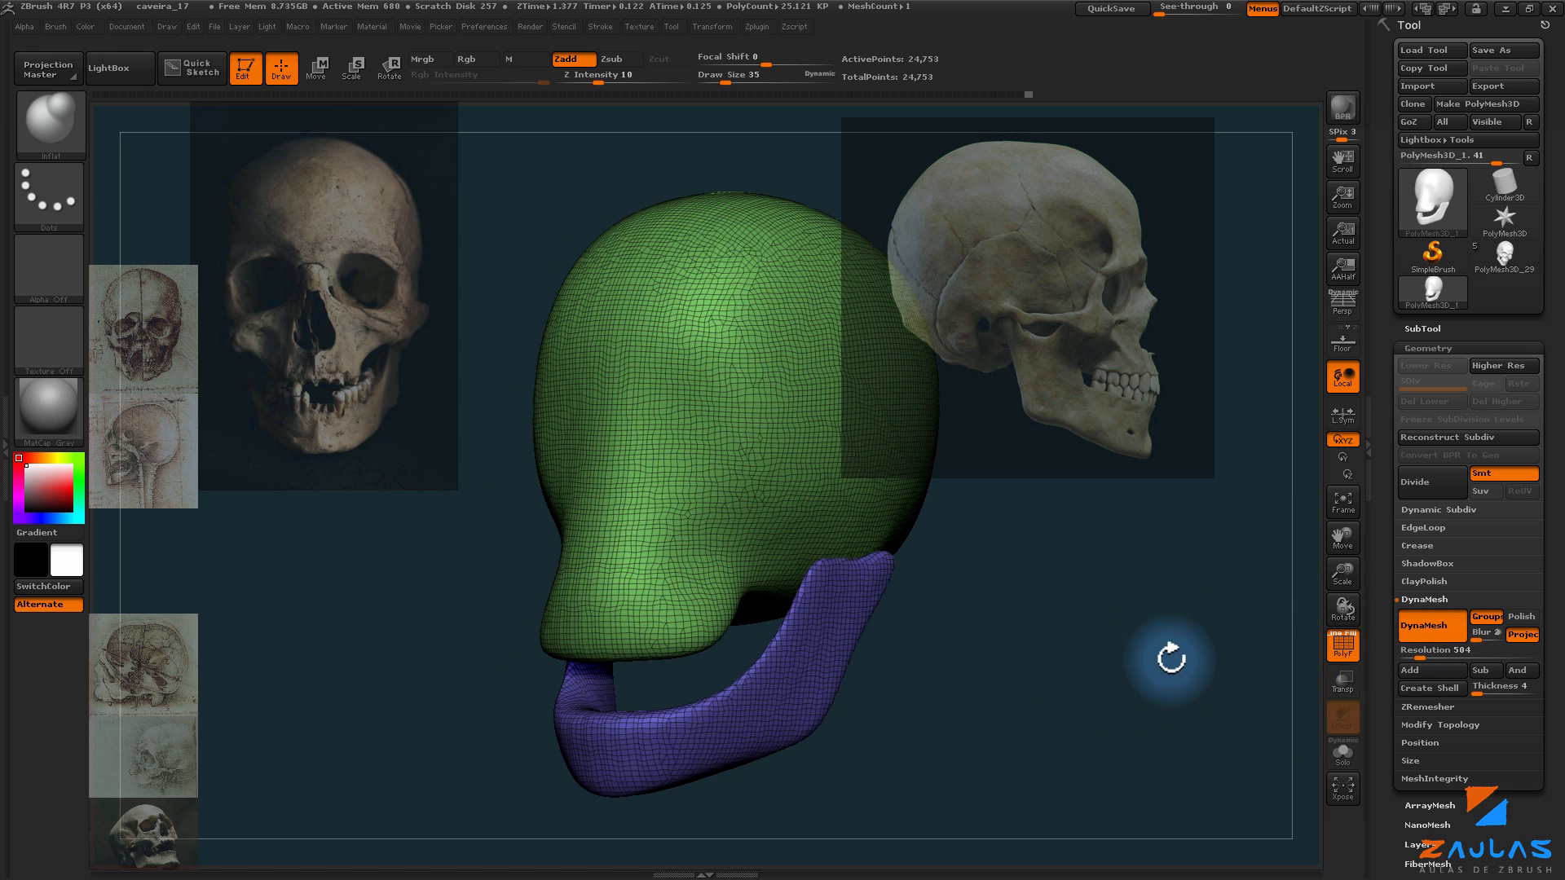
Step: Hide the polyframe and inflate the upper ends of the mandible's rami at draw size 35
click(1342, 652)
drag(1141, 652, 937, 647)
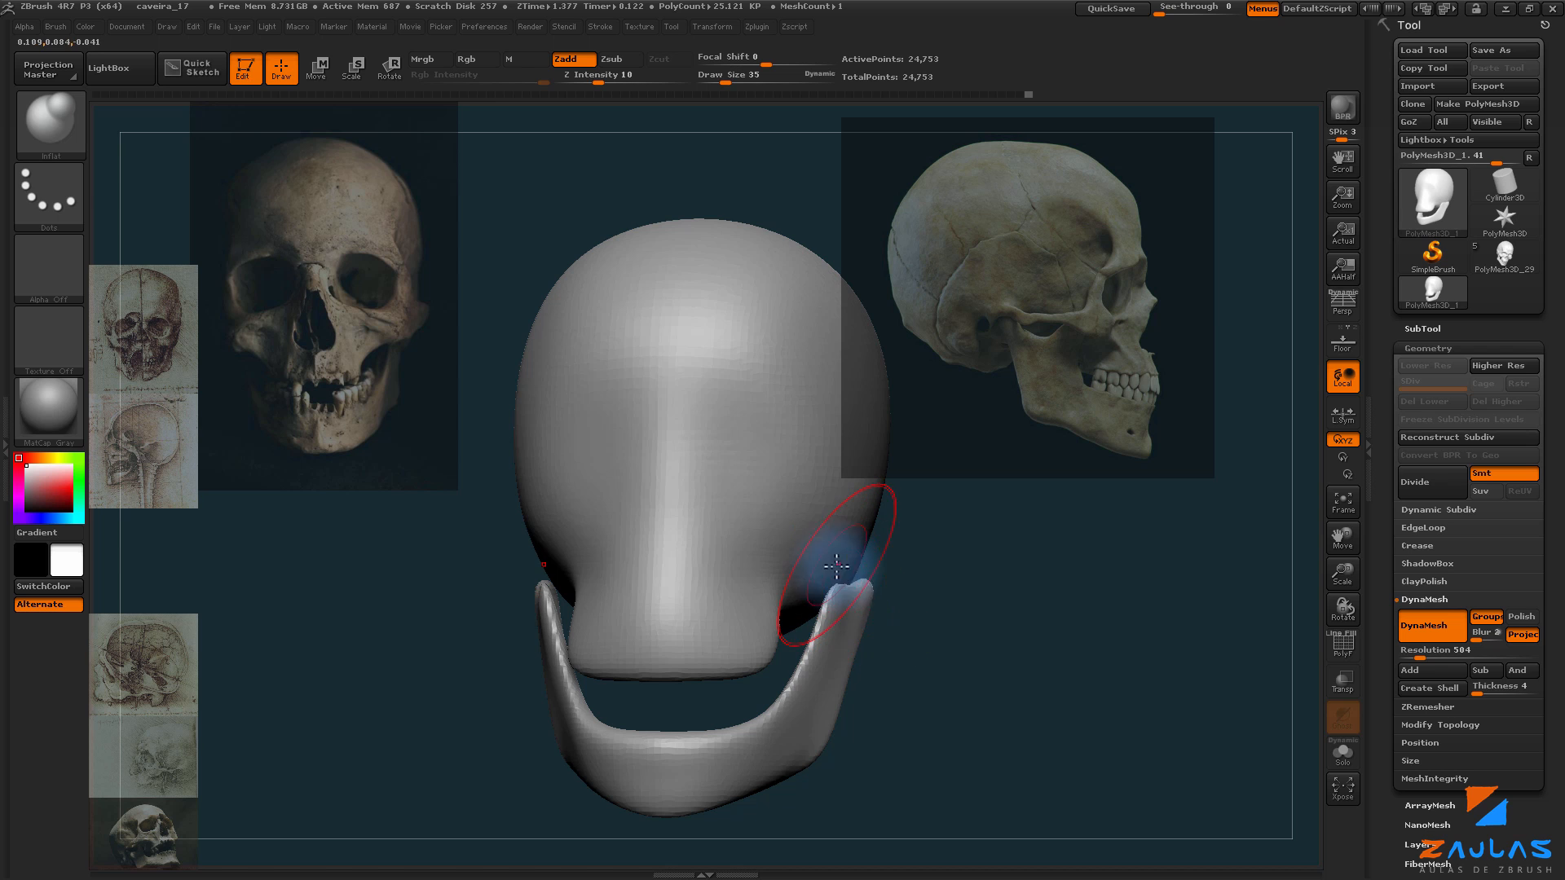
drag(837, 565, 842, 587)
drag(962, 610, 775, 517)
drag(919, 632, 965, 629)
Step: Set the draw size to 26 and compare the skull with the side reference photo
key(s)
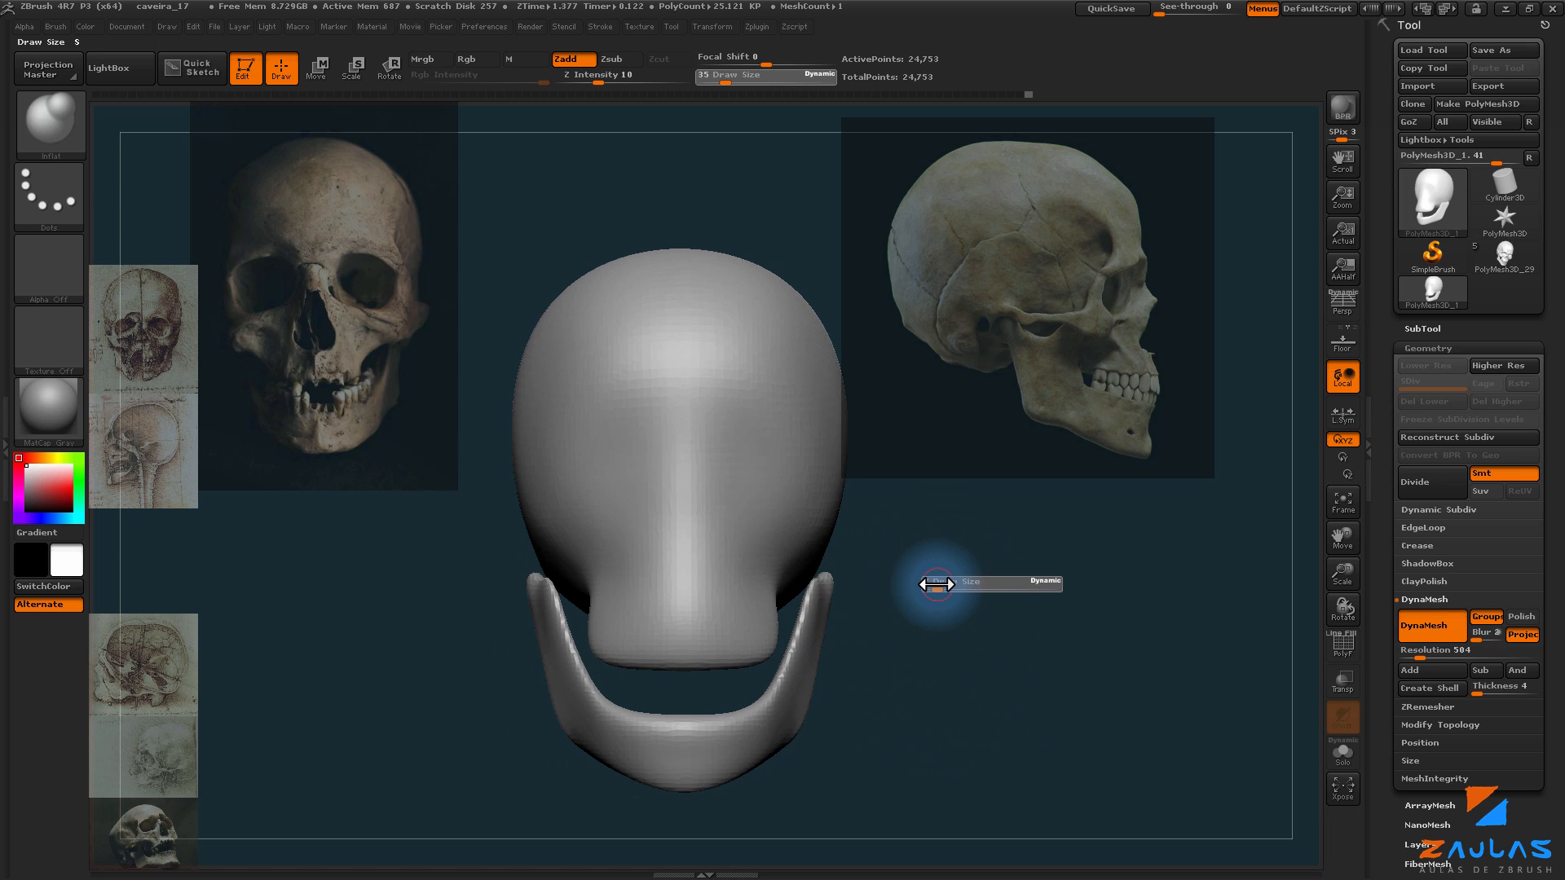
click(941, 584)
drag(972, 594, 839, 524)
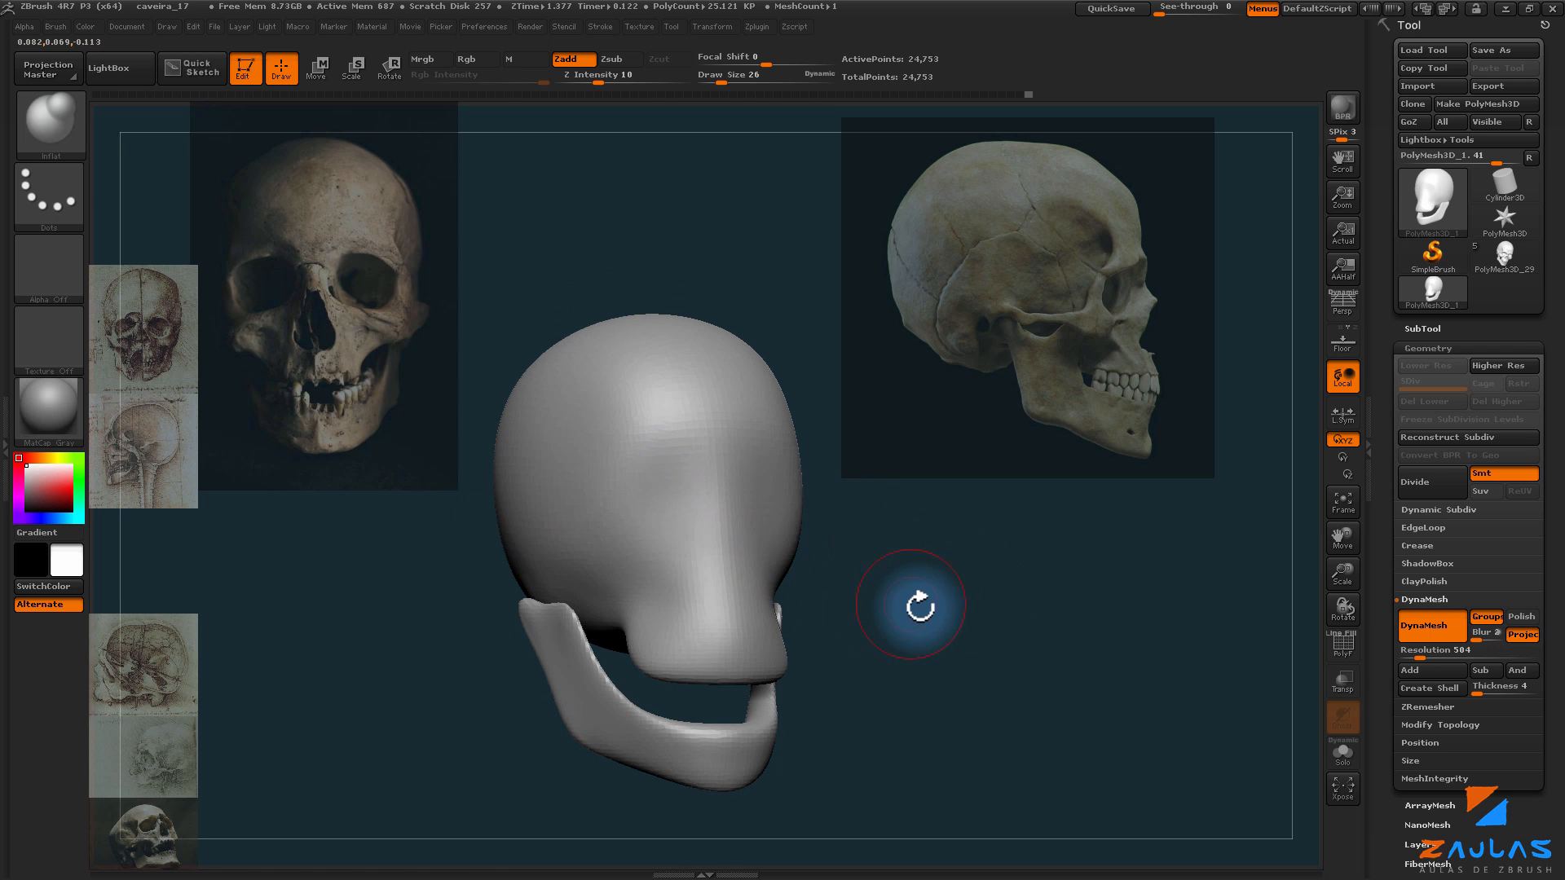
drag(933, 622, 954, 647)
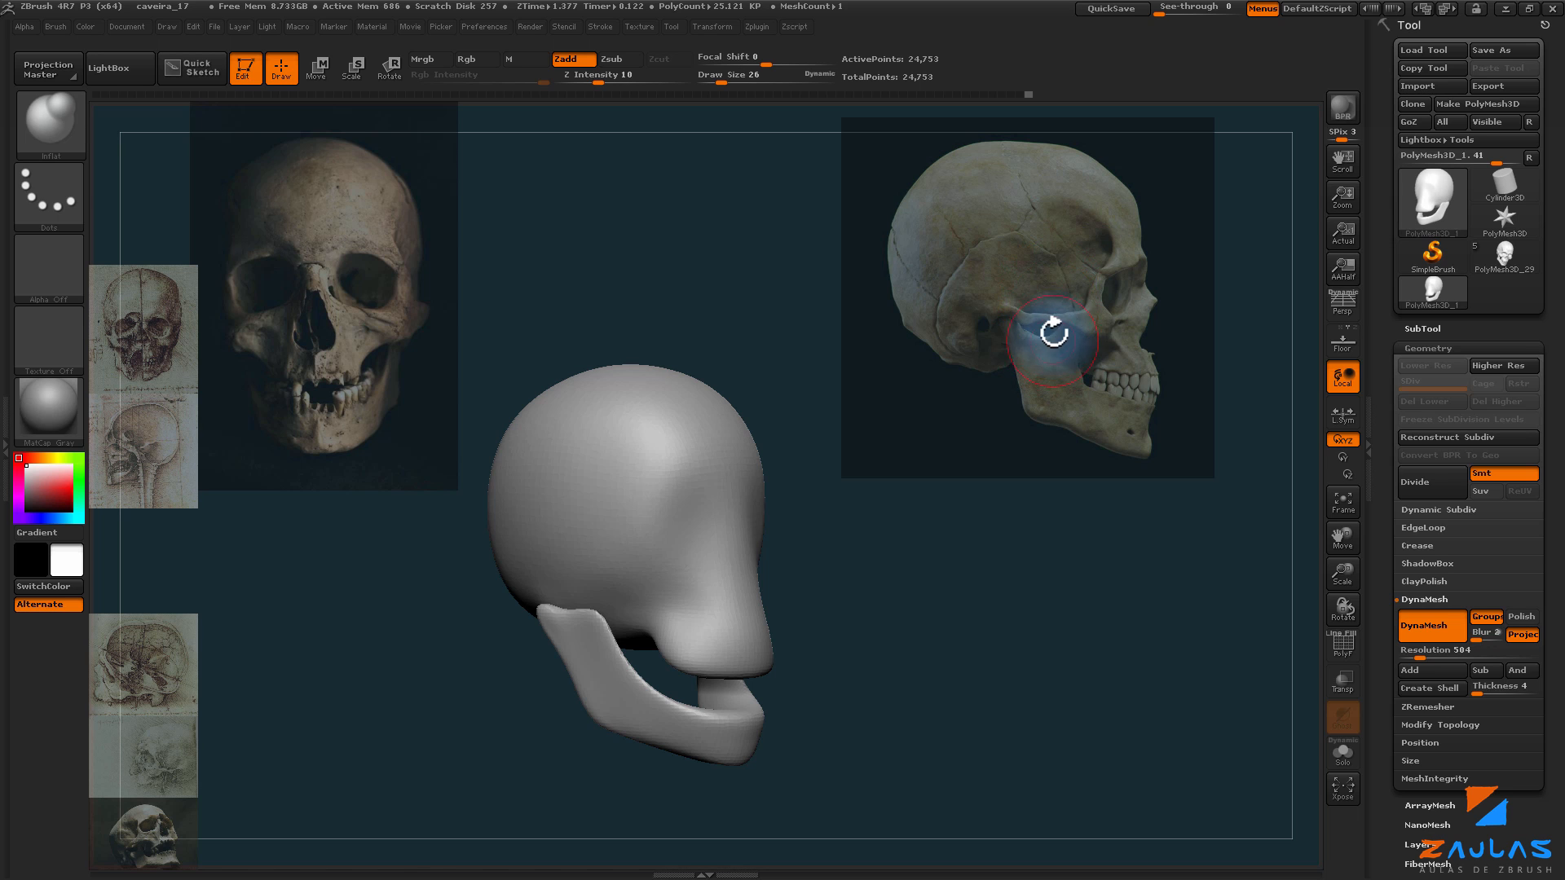
mouse_move(971, 640)
mouse_down()
mouse_move(971, 601)
mouse_move(978, 622)
mouse_move(926, 622)
mouse_move(941, 619)
mouse_up()
drag(929, 553, 901, 559)
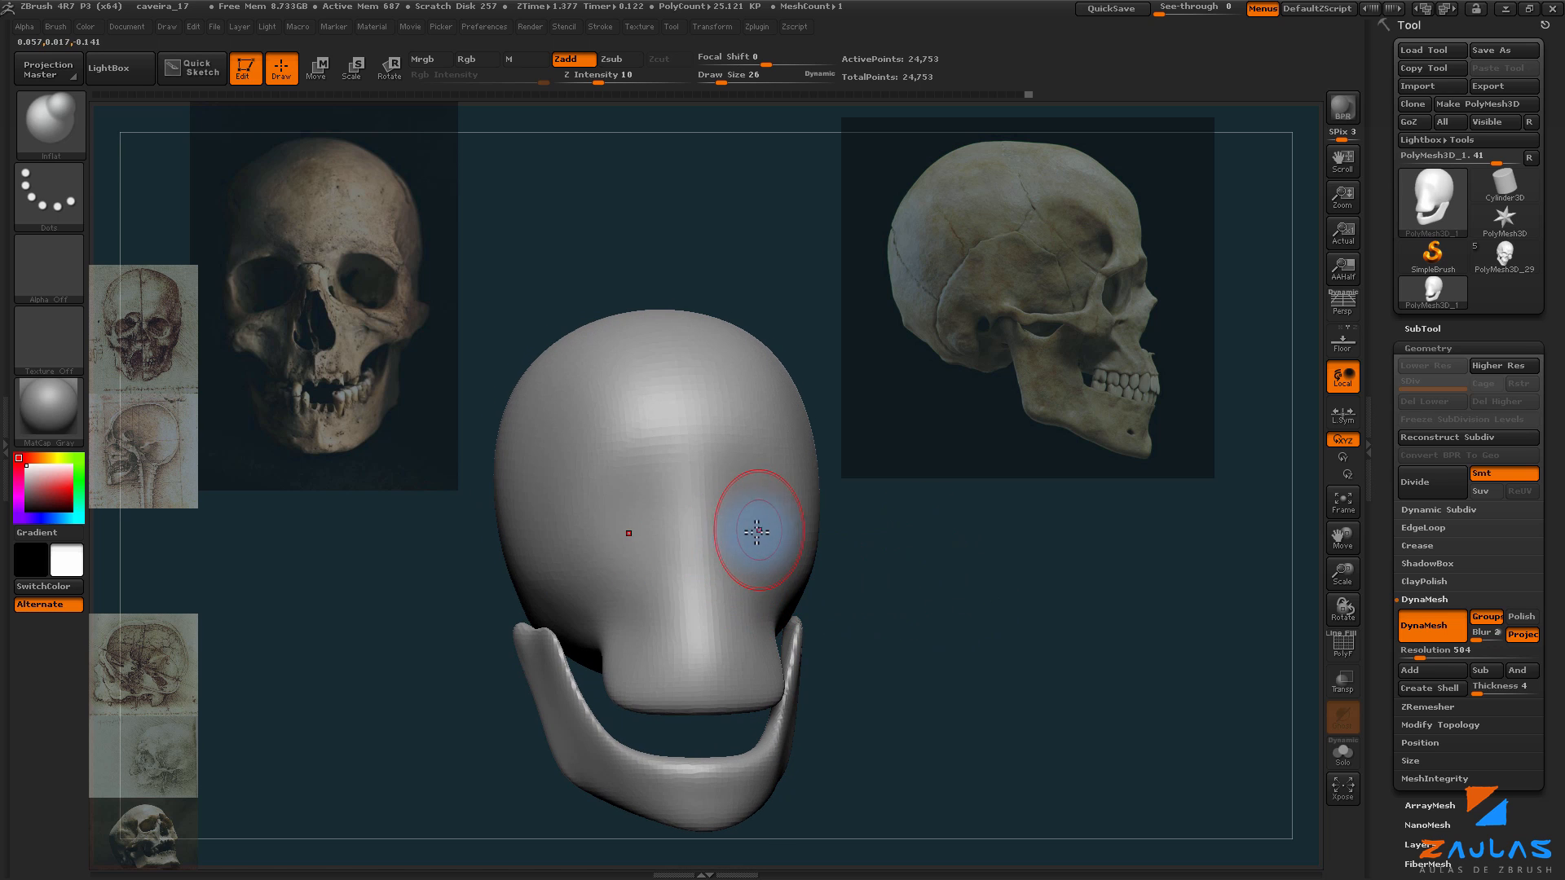
Step: Try to carve both eye sockets with the ClayBuildup brush at draw size 26
key(b)
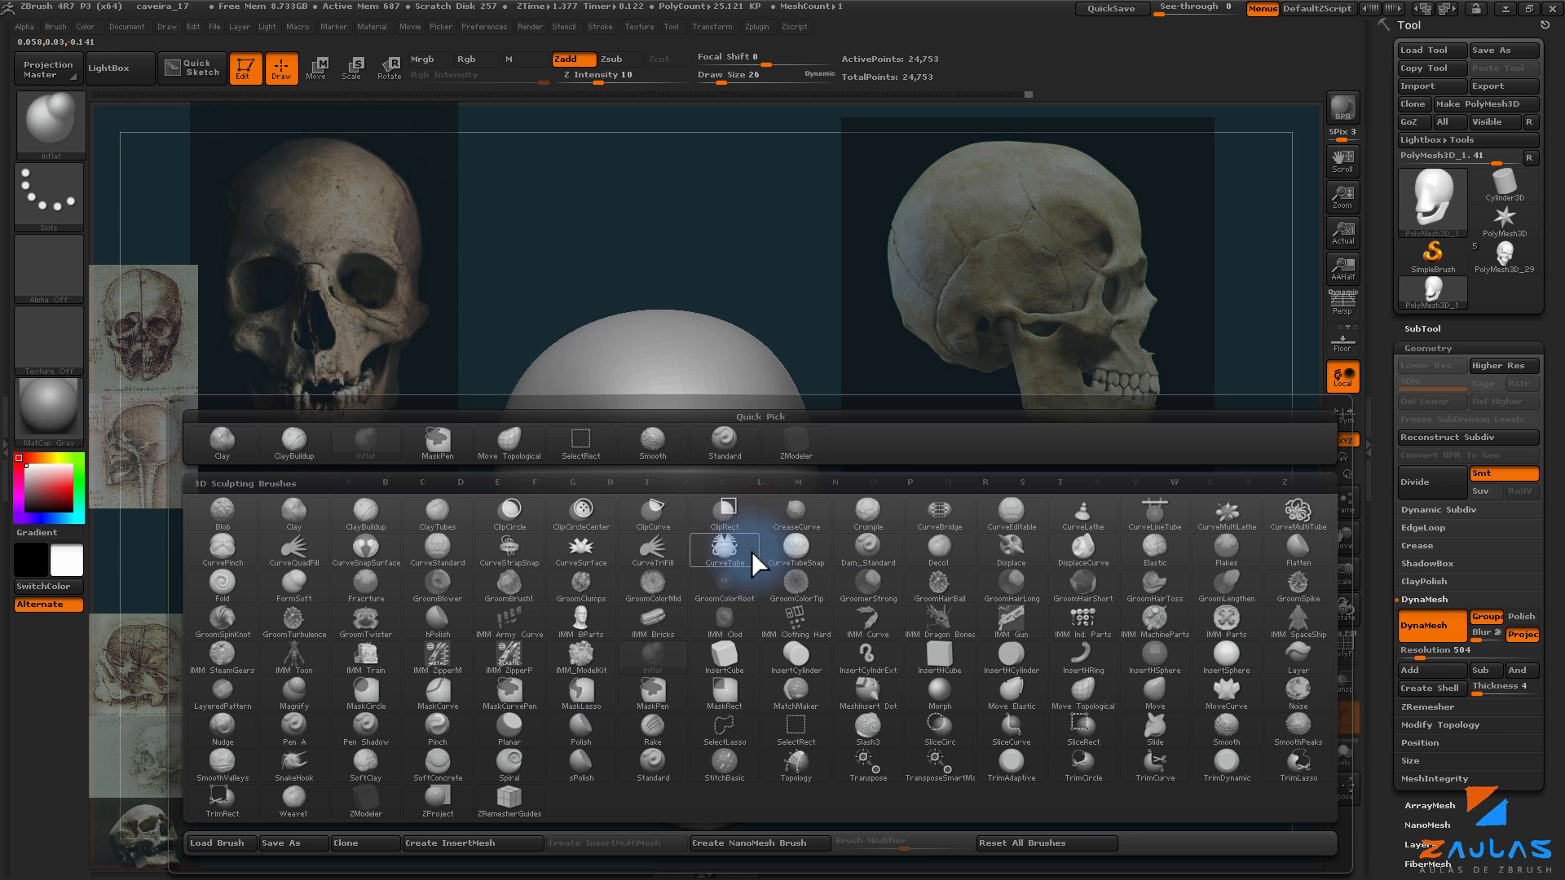
click(368, 520)
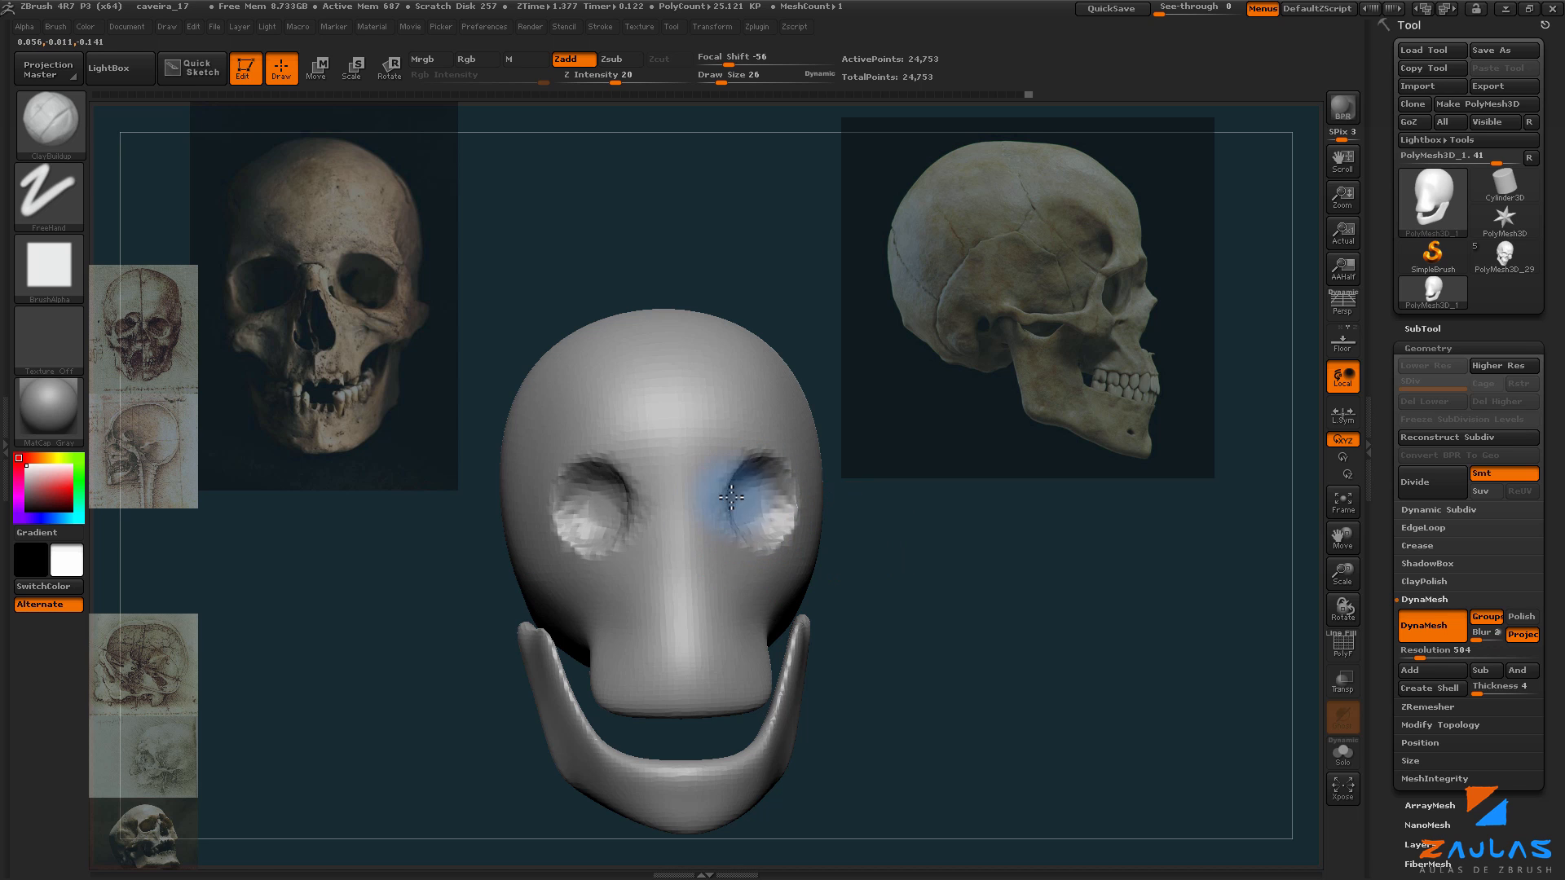
mouse_move(978, 587)
mouse_down()
mouse_move(915, 612)
mouse_move(978, 587)
mouse_move(918, 601)
mouse_move(928, 585)
mouse_move(905, 580)
mouse_up()
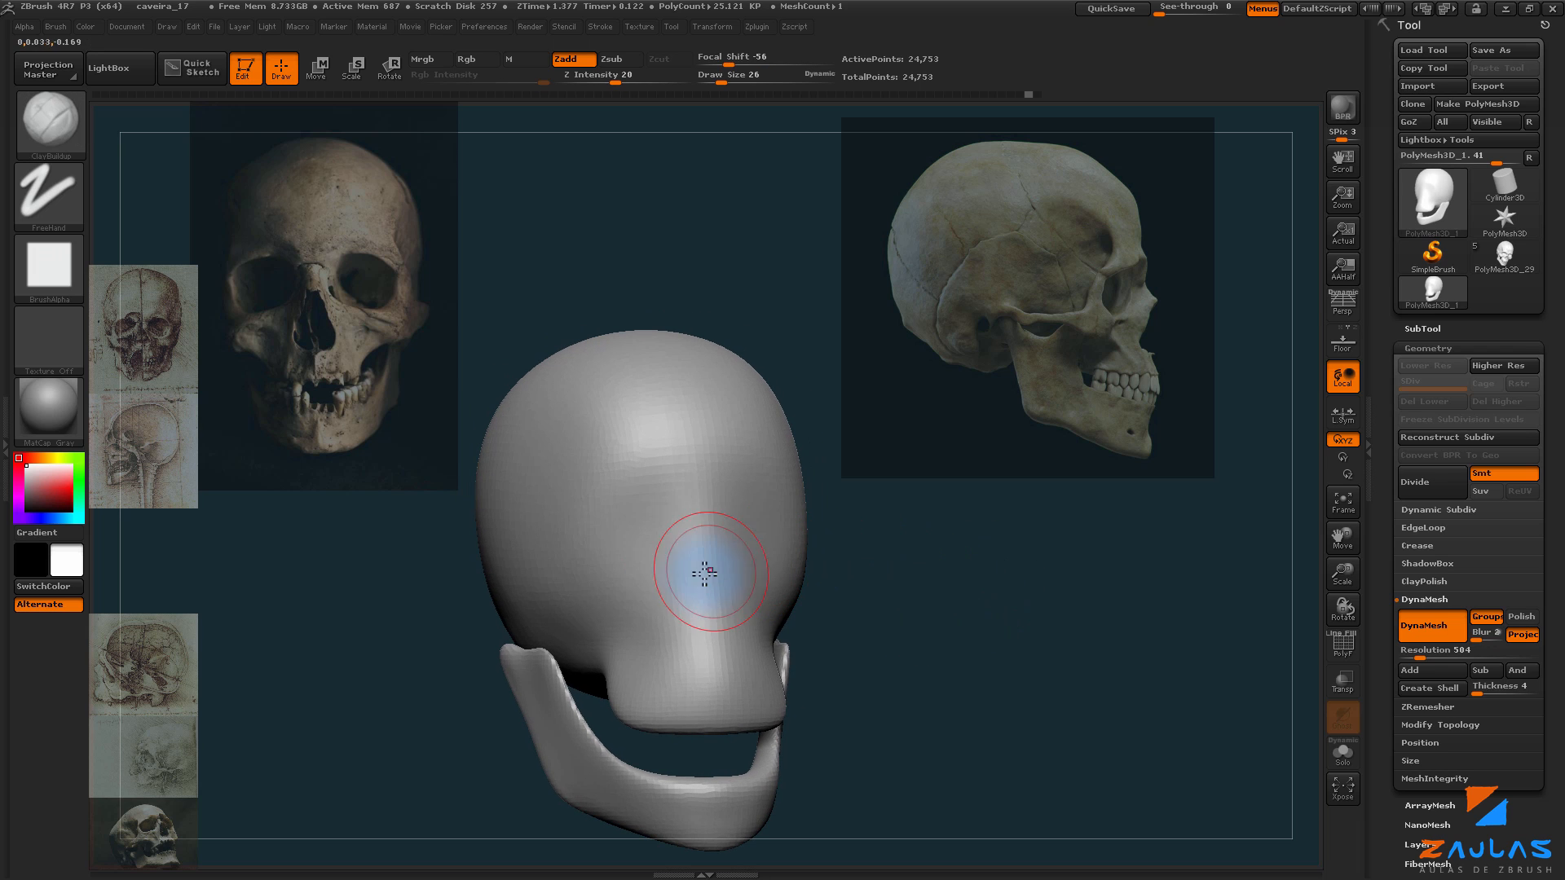
Step: Mask two round eye socket areas on the face at draw size 26 and invert the mask
key(ctrl)
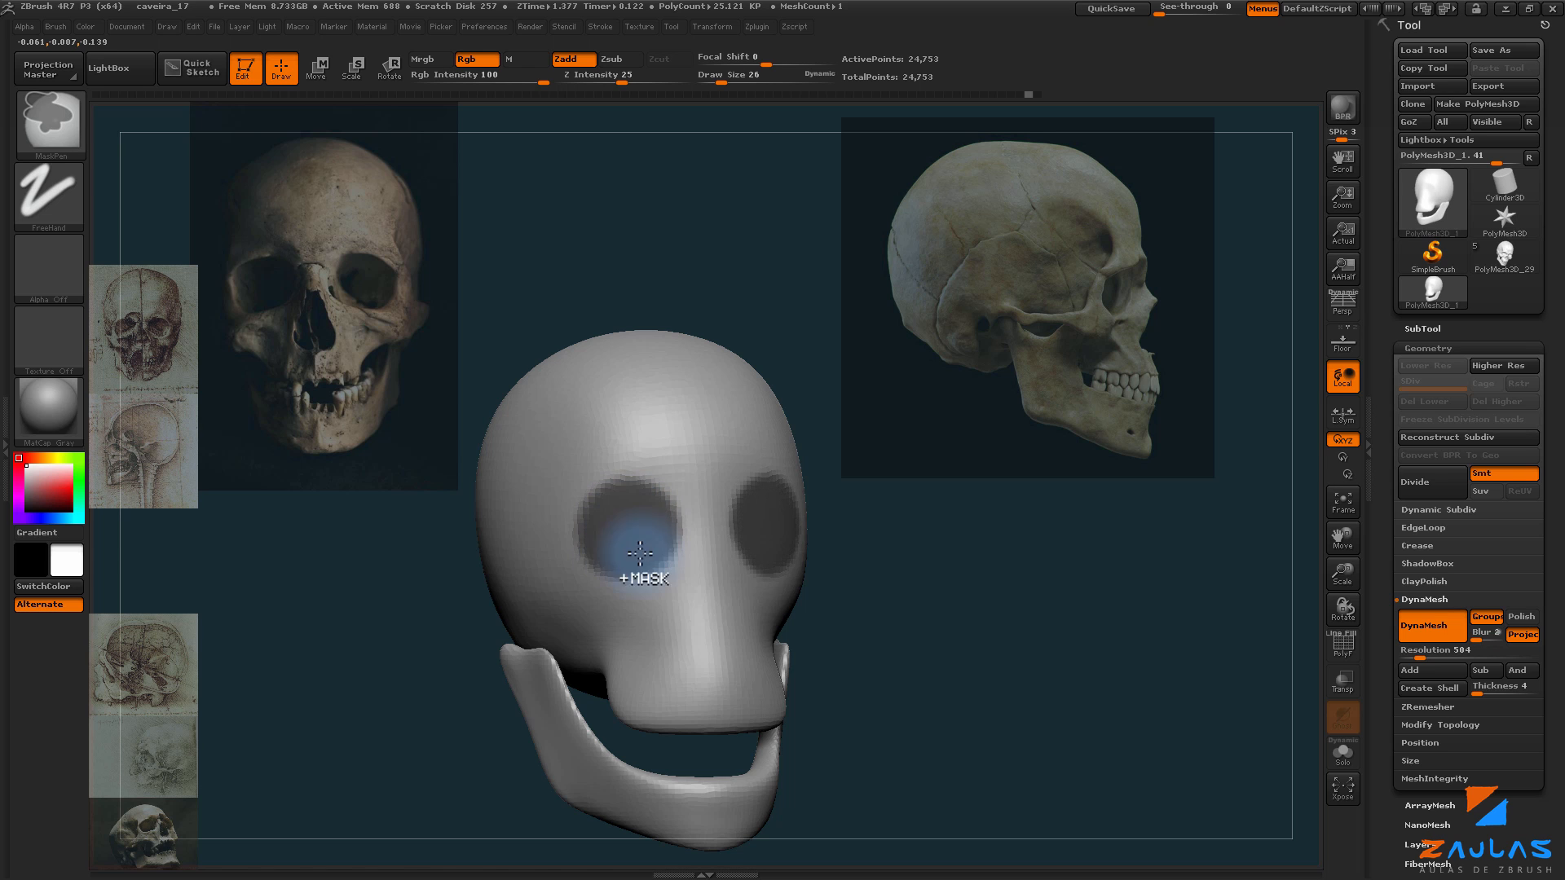
drag(965, 569, 938, 587)
ctrl+click(758, 519)
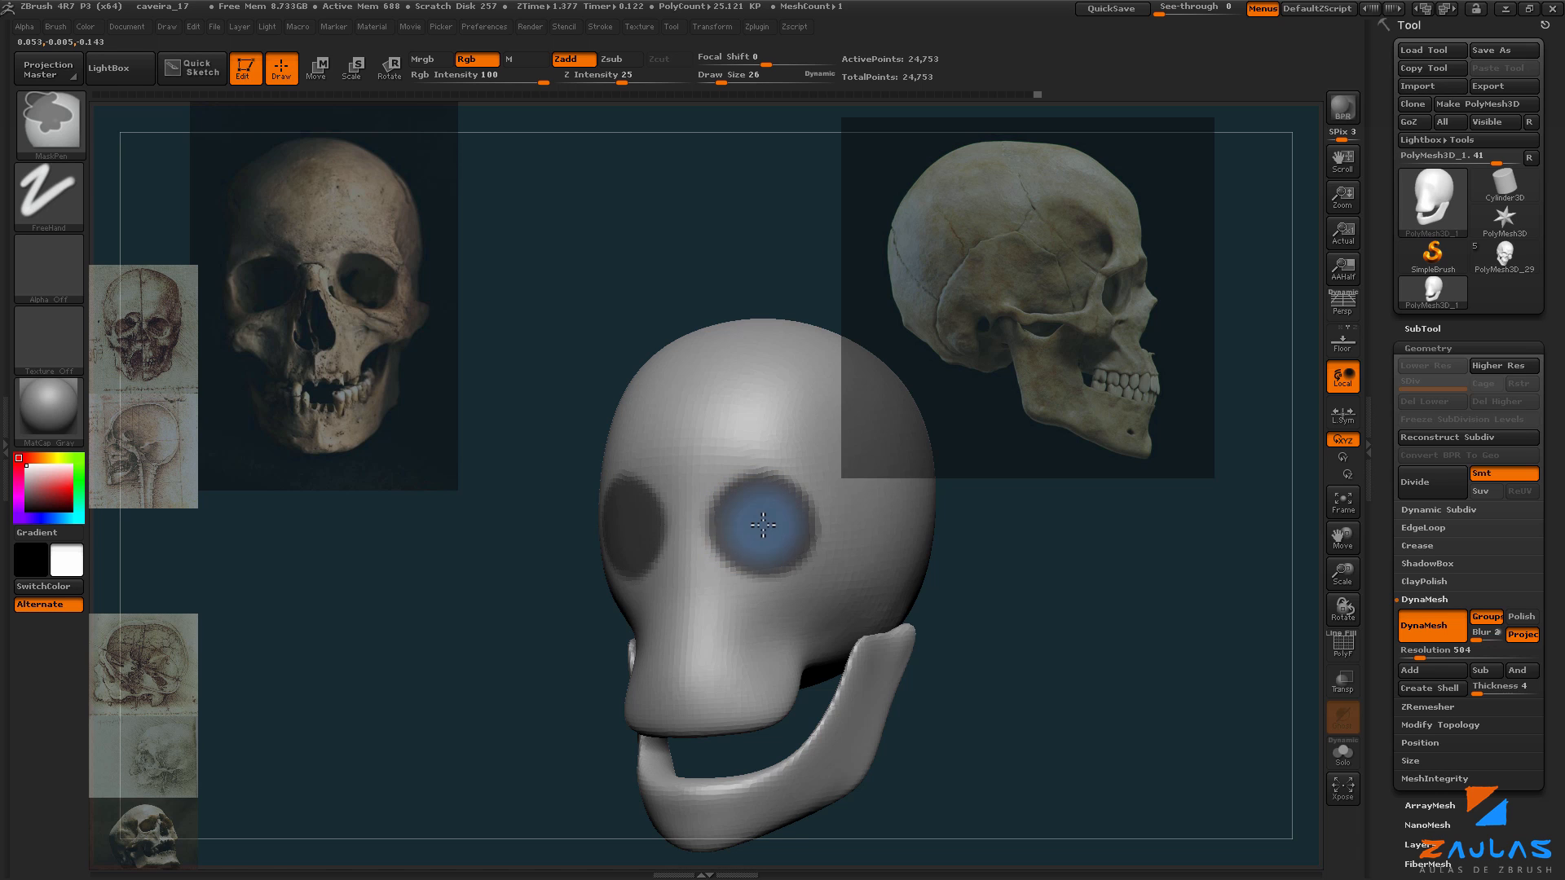
mouse_move(946, 570)
mouse_down()
mouse_move(937, 622)
mouse_move(998, 597)
mouse_up()
ctrl+click(964, 594)
Step: Push the unmasked eye sockets deep into the skull with the Move Topological brush at draw size 72
key(b)
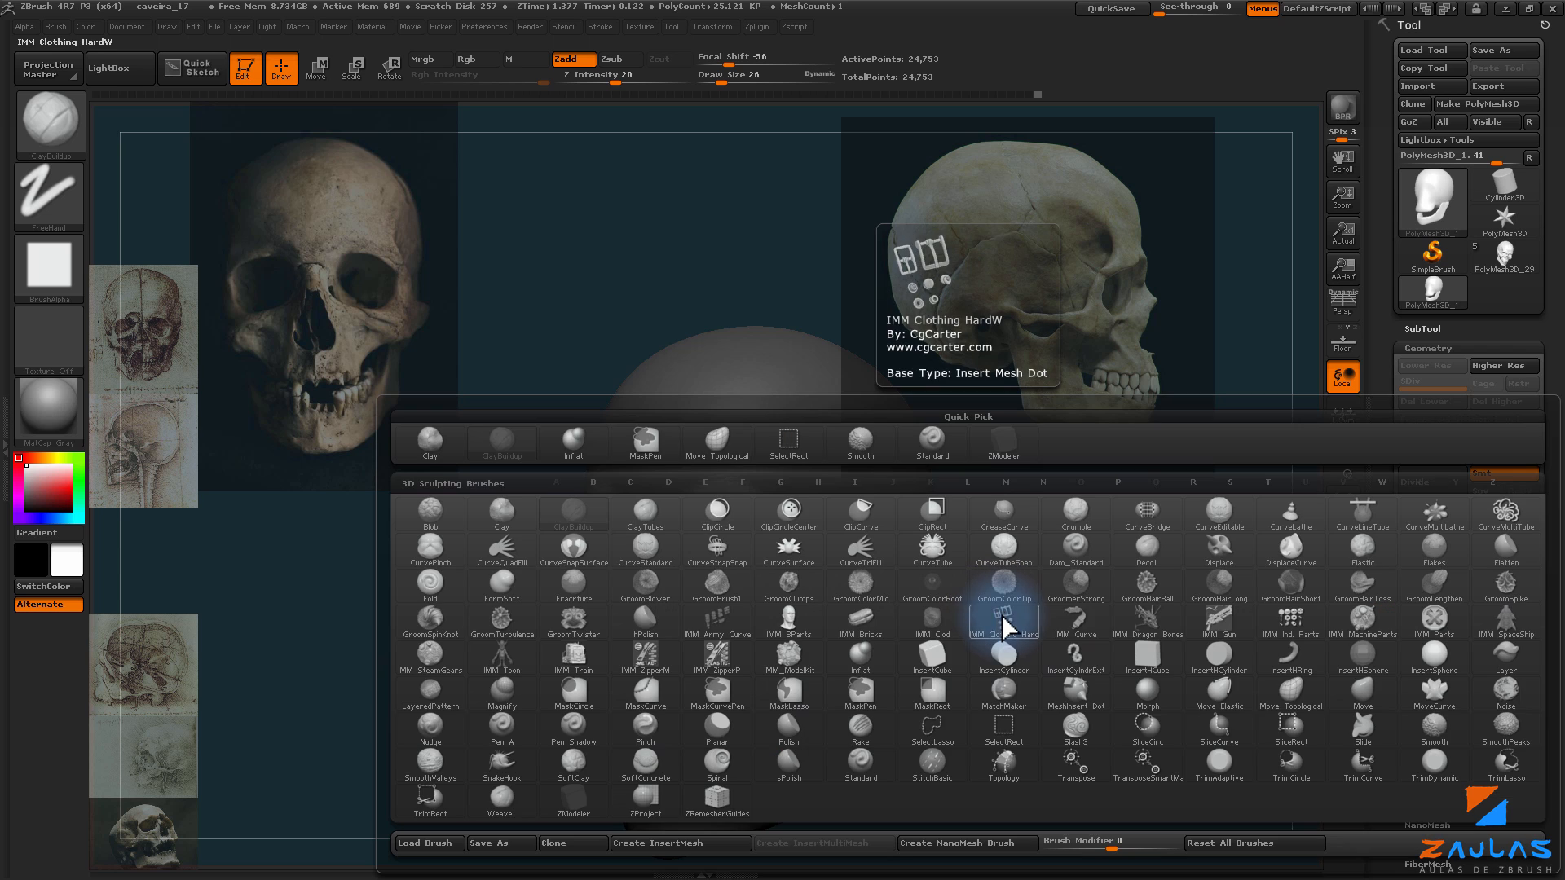
click(1305, 701)
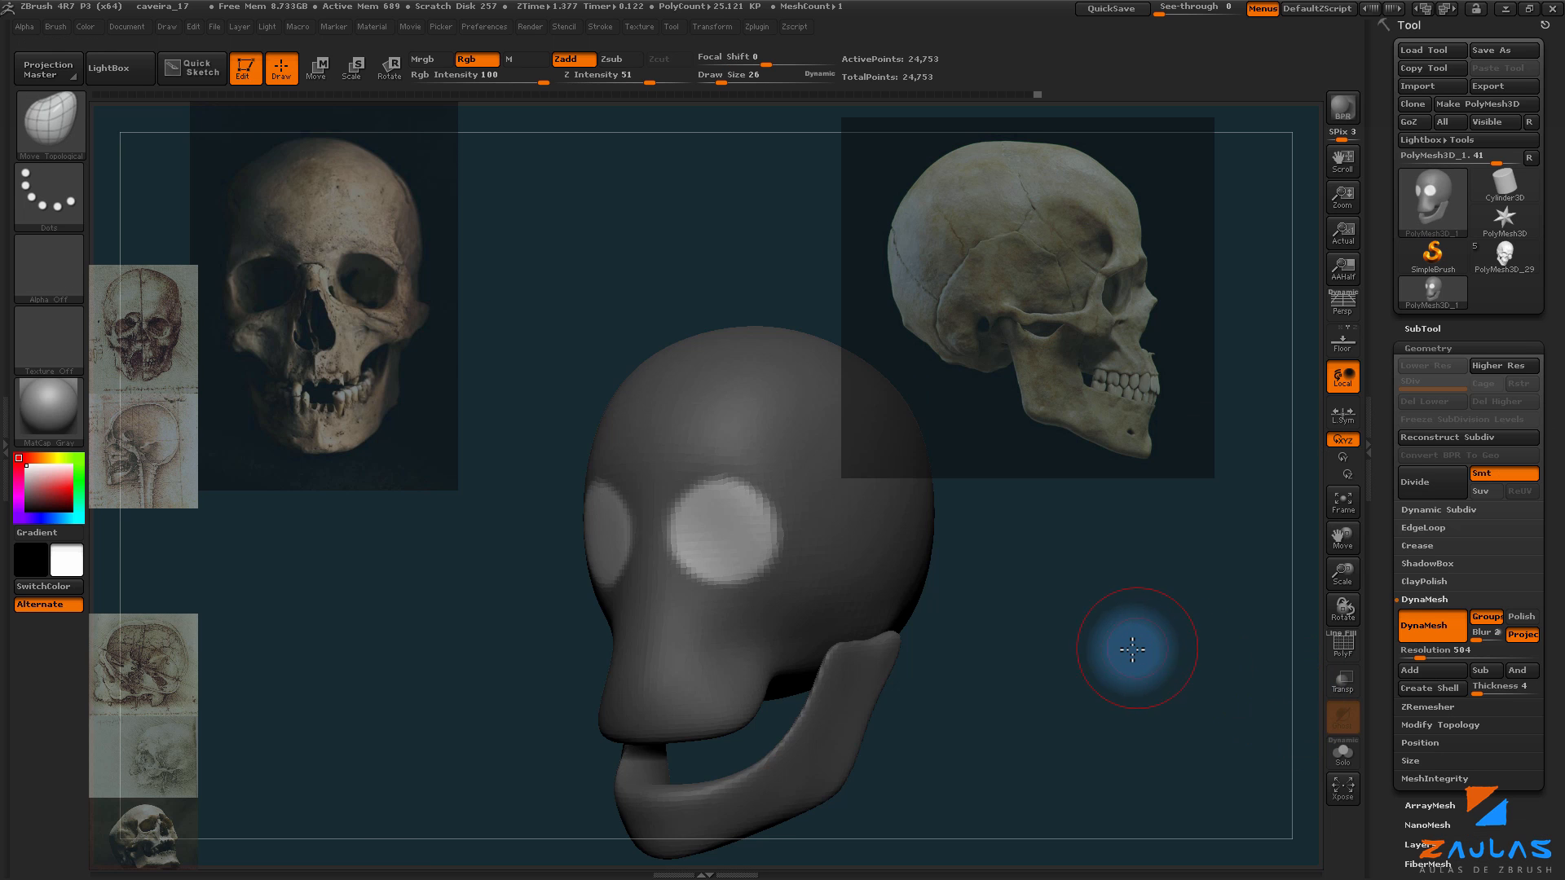
drag(1129, 649, 856, 604)
key(s)
drag(719, 536, 701, 536)
drag(701, 538, 656, 538)
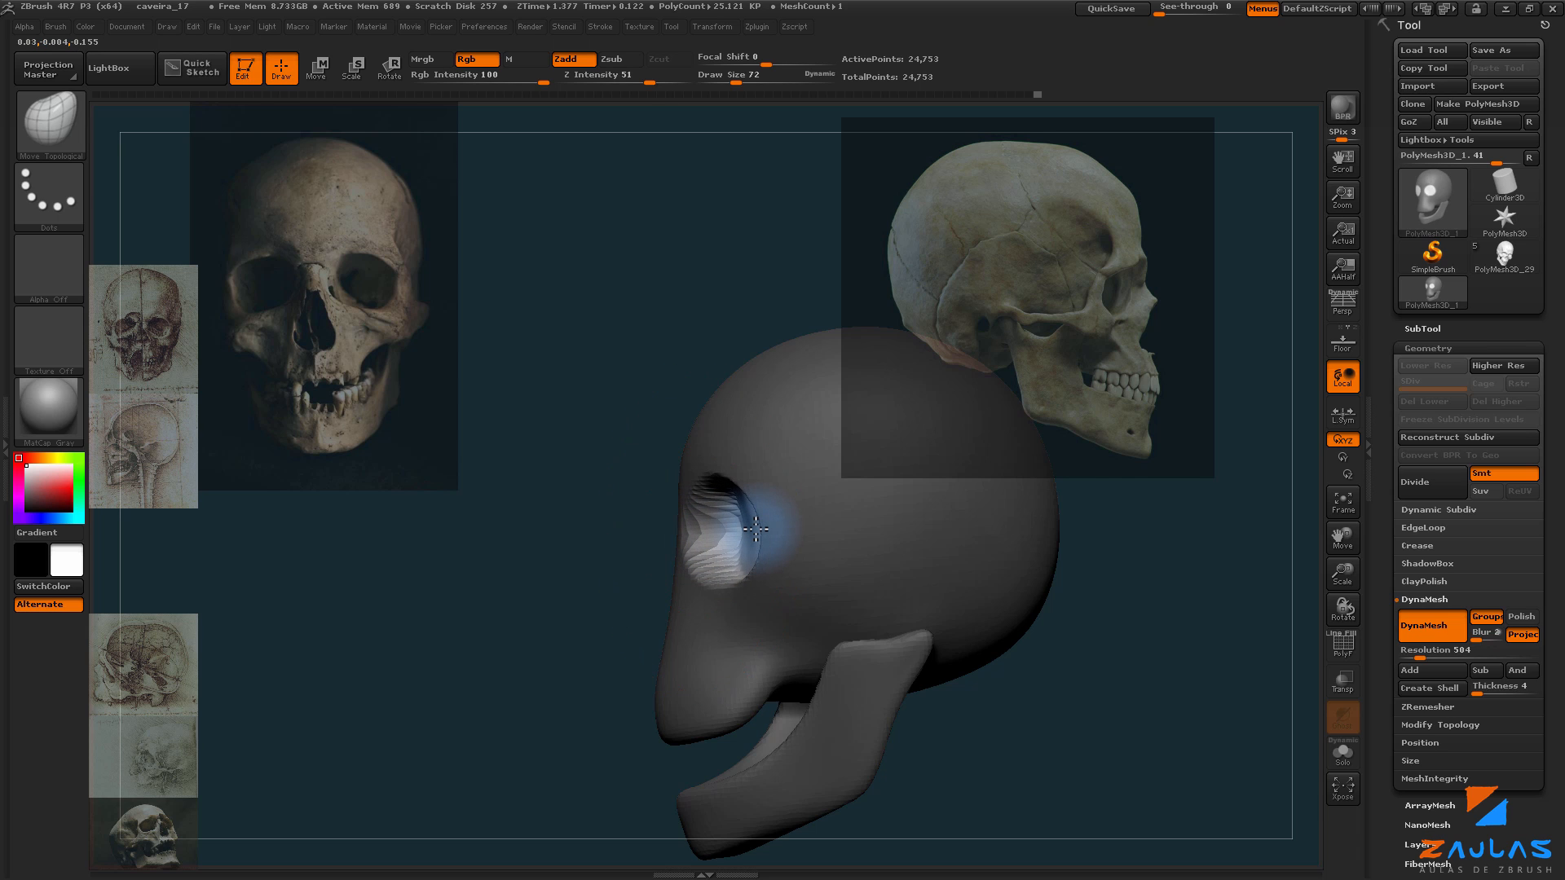
shift+drag(830, 518, 762, 545)
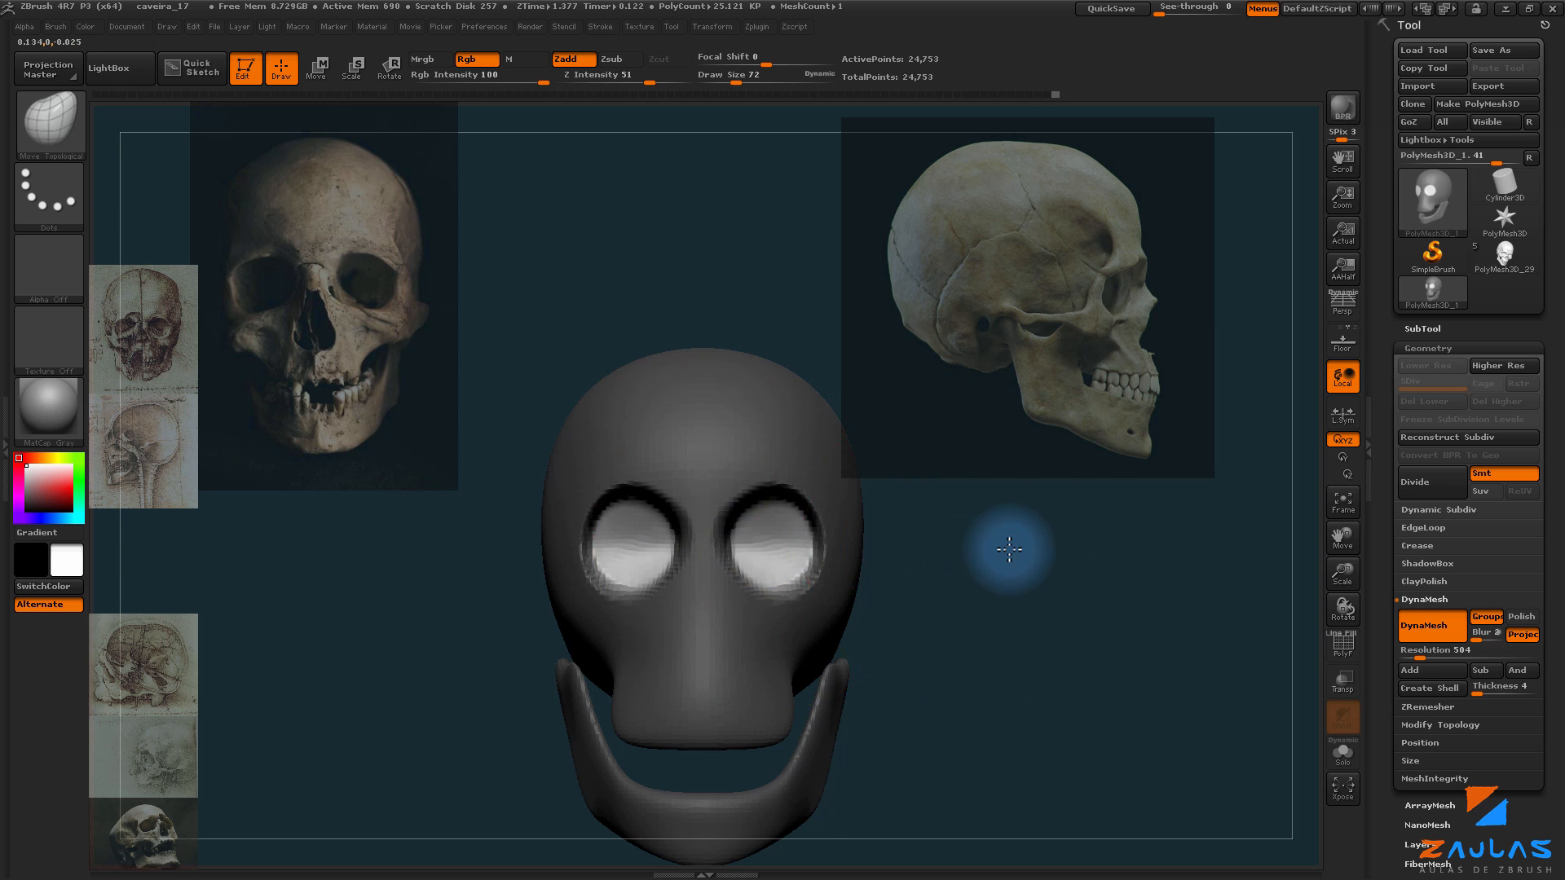
Step: Set the draw size to 32, check the pushed-in eye sockets from the side and clear the mask
mouse_move(1009, 549)
mouse_down()
mouse_move(916, 524)
mouse_move(911, 555)
mouse_move(1034, 587)
mouse_up()
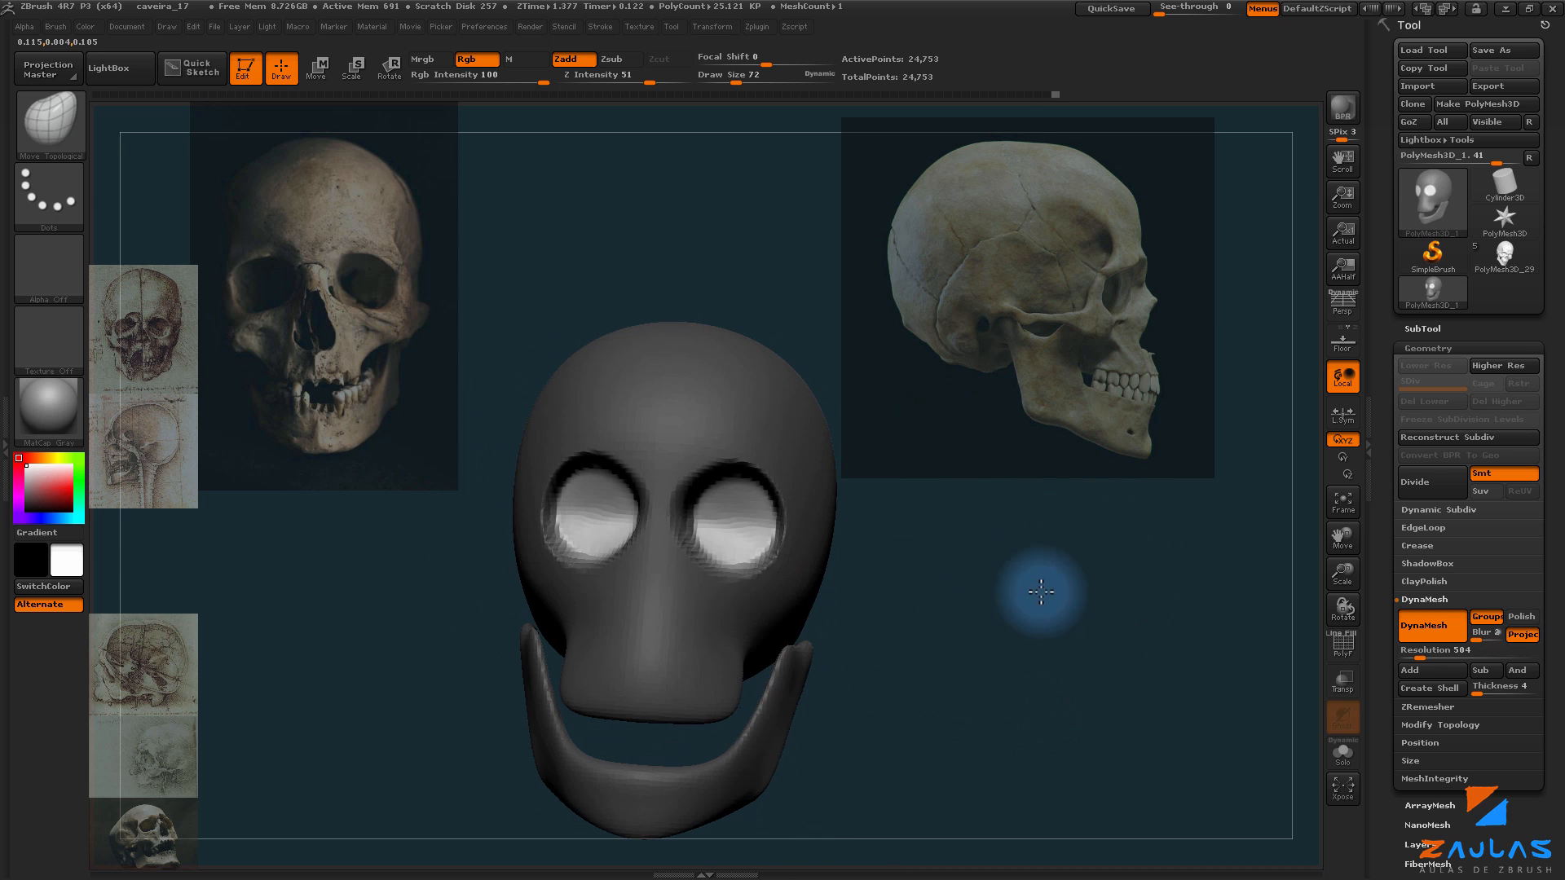
key(s)
drag(702, 513, 698, 513)
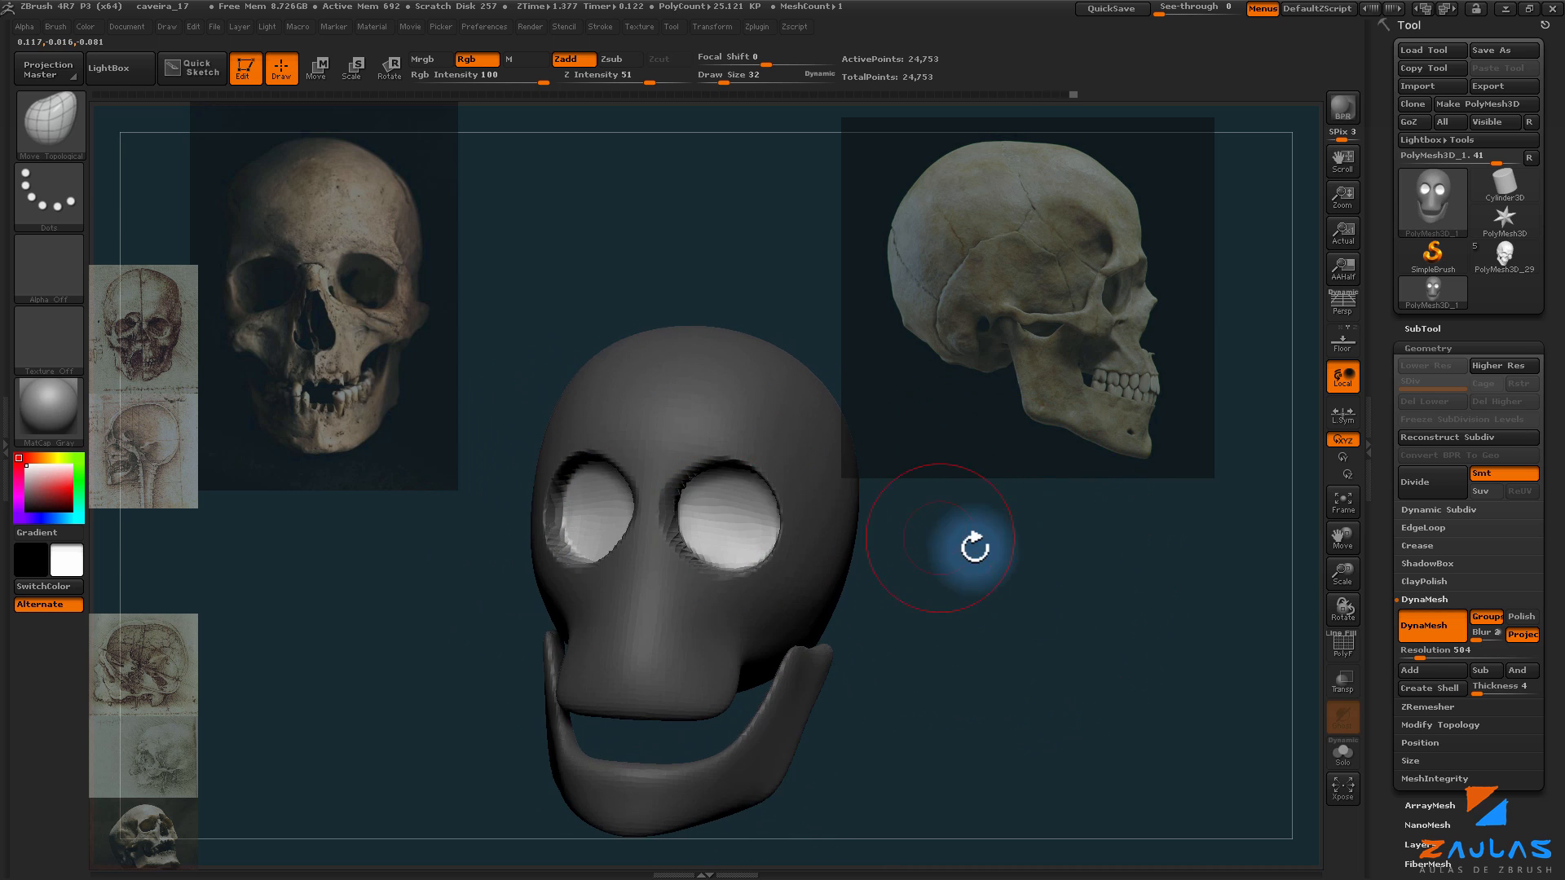
mouse_move(975, 549)
mouse_down()
mouse_move(954, 566)
mouse_move(916, 524)
mouse_move(1093, 653)
mouse_move(1162, 748)
mouse_up()
key(ctrl)
alt+drag(1093, 685, 1011, 633)
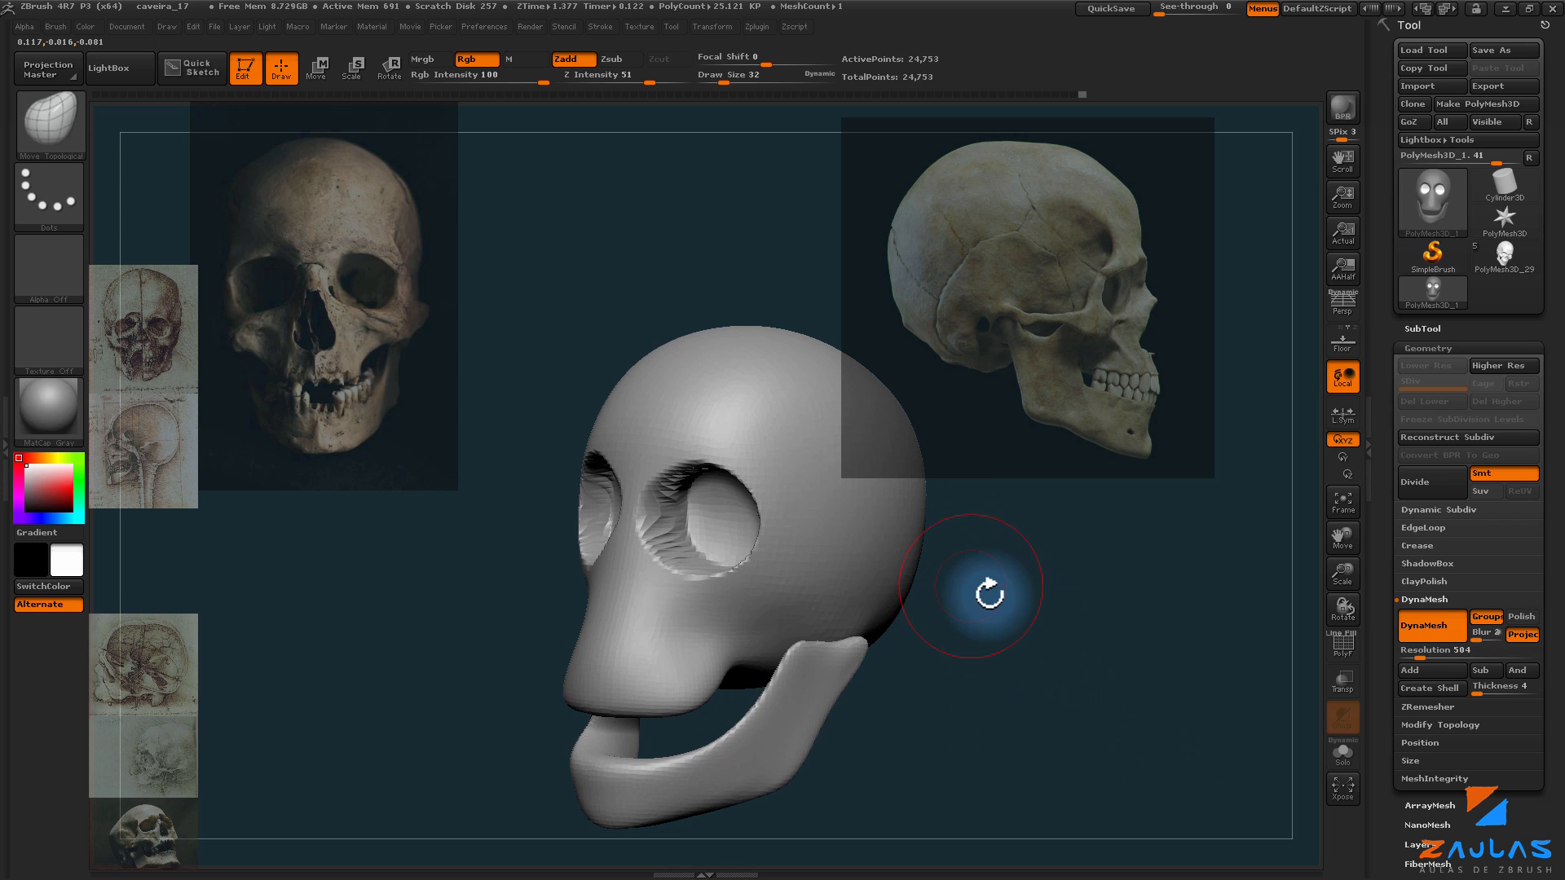
Step: Turn on the polygon wireframe to inspect the stretched eye sockets and rebuild the skull with DynaMesh
ctrl+drag(995, 541, 1150, 724)
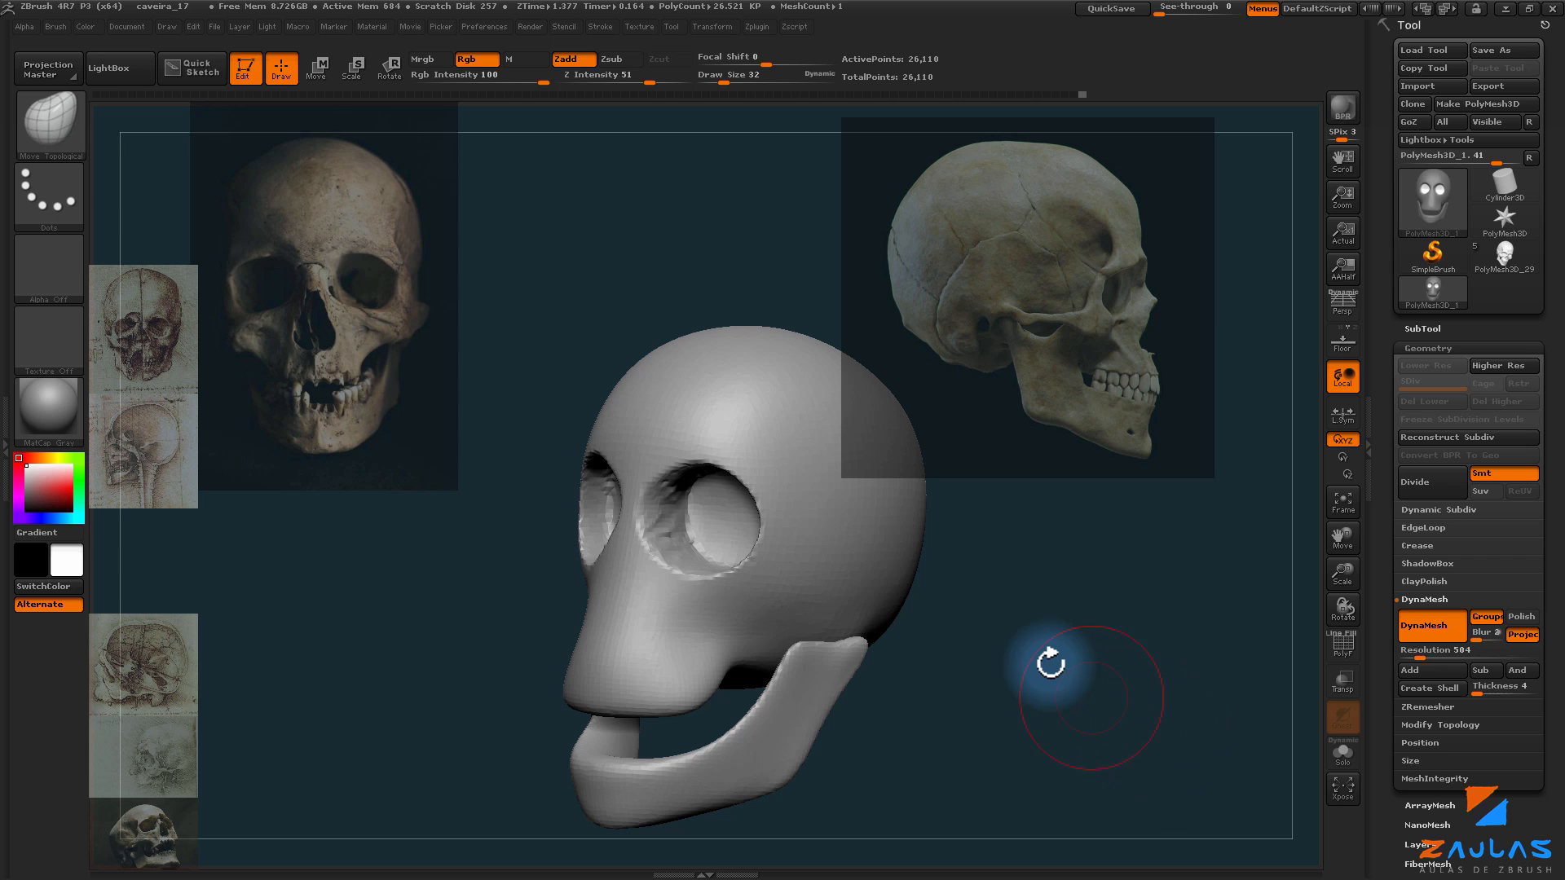
key(ctrl+z)
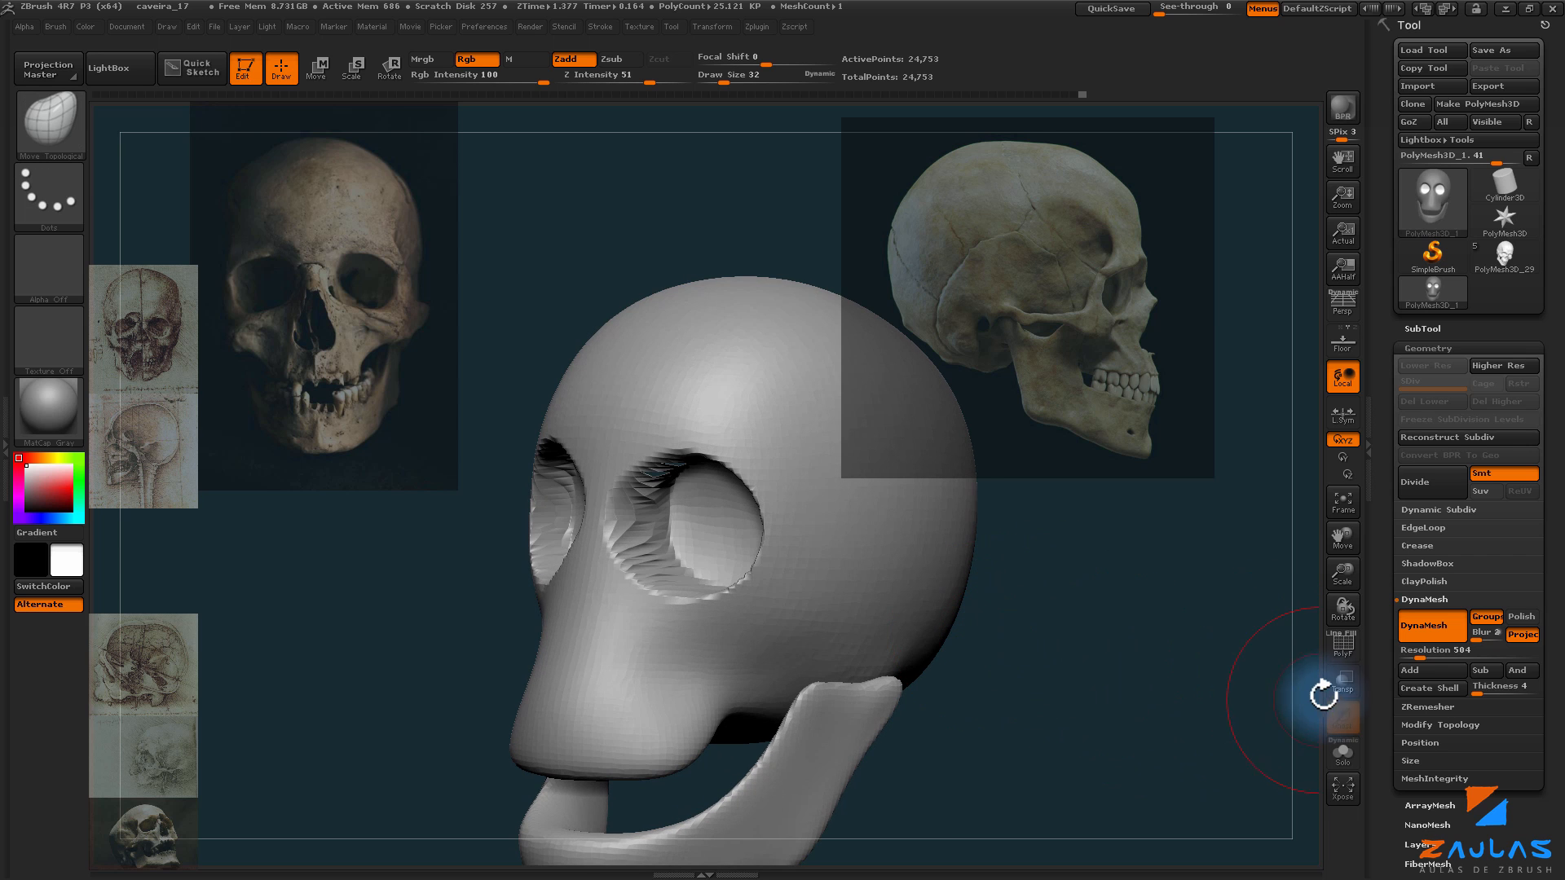
click(1342, 645)
drag(1118, 622, 1199, 621)
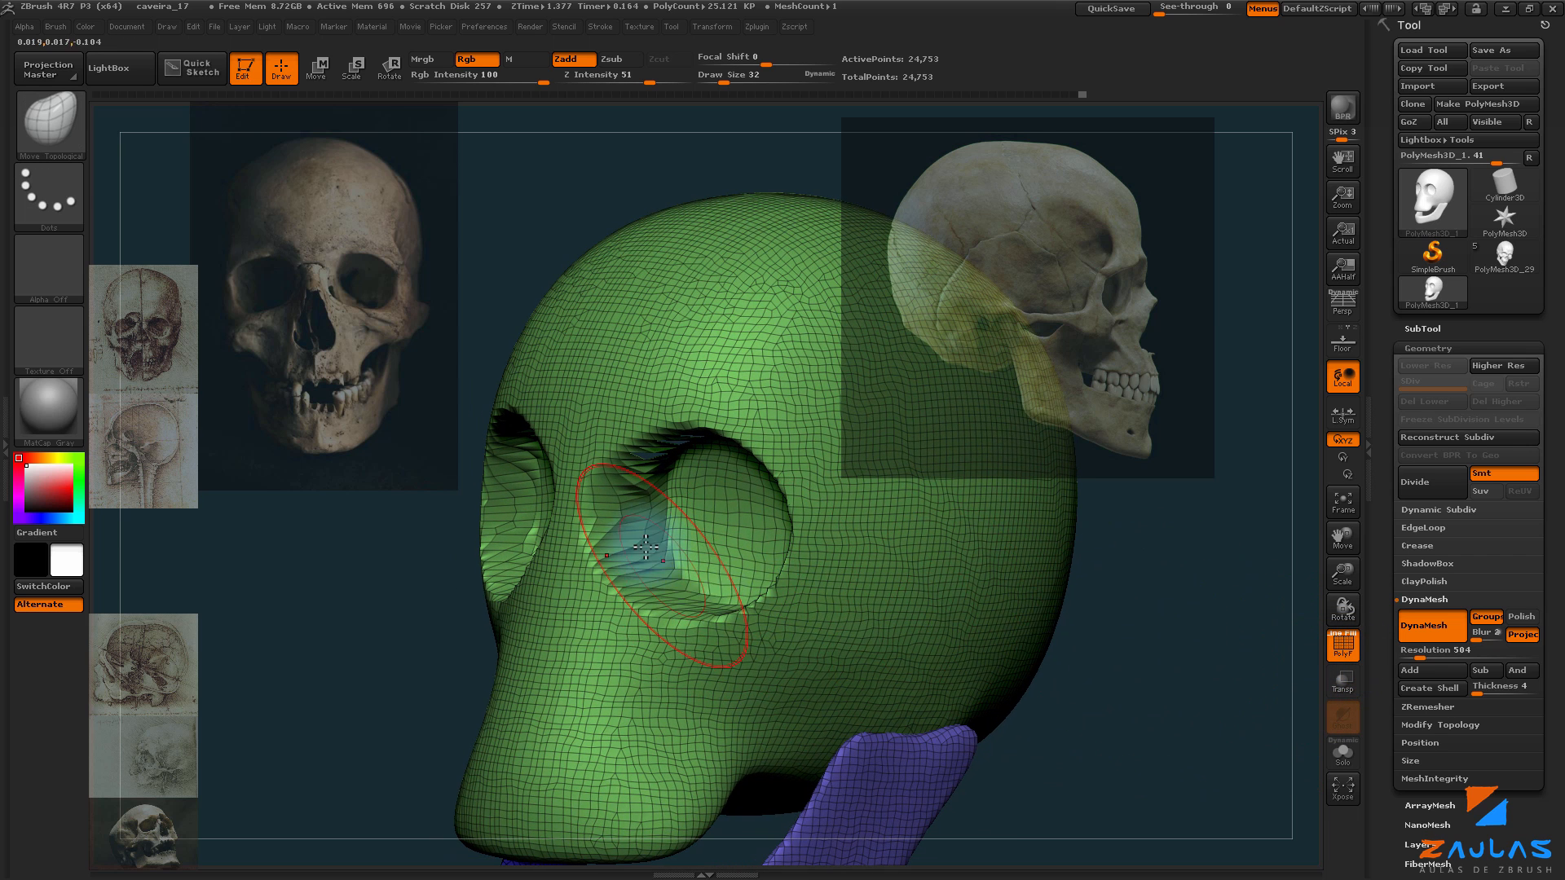
mouse_move(1142, 560)
ctrl+mouse_down()
mouse_move(1246, 736)
mouse_move(1204, 701)
ctrl+mouse_up()
Step: Smooth the inner walls of both eye sockets at draw size 10
key(s)
mouse_move(703, 540)
mouse_down()
mouse_move(648, 530)
mouse_move(652, 472)
mouse_move(697, 444)
mouse_up()
key(shift)
drag(1218, 573, 1263, 577)
mouse_move(772, 481)
shift+mouse_down()
mouse_move(788, 461)
mouse_move(810, 502)
mouse_move(802, 563)
mouse_move(725, 609)
shift+mouse_up()
mouse_move(635, 577)
shift+mouse_down()
mouse_move(562, 408)
mouse_move(782, 457)
mouse_move(815, 570)
mouse_move(693, 619)
shift+mouse_up()
drag(1041, 587, 1320, 647)
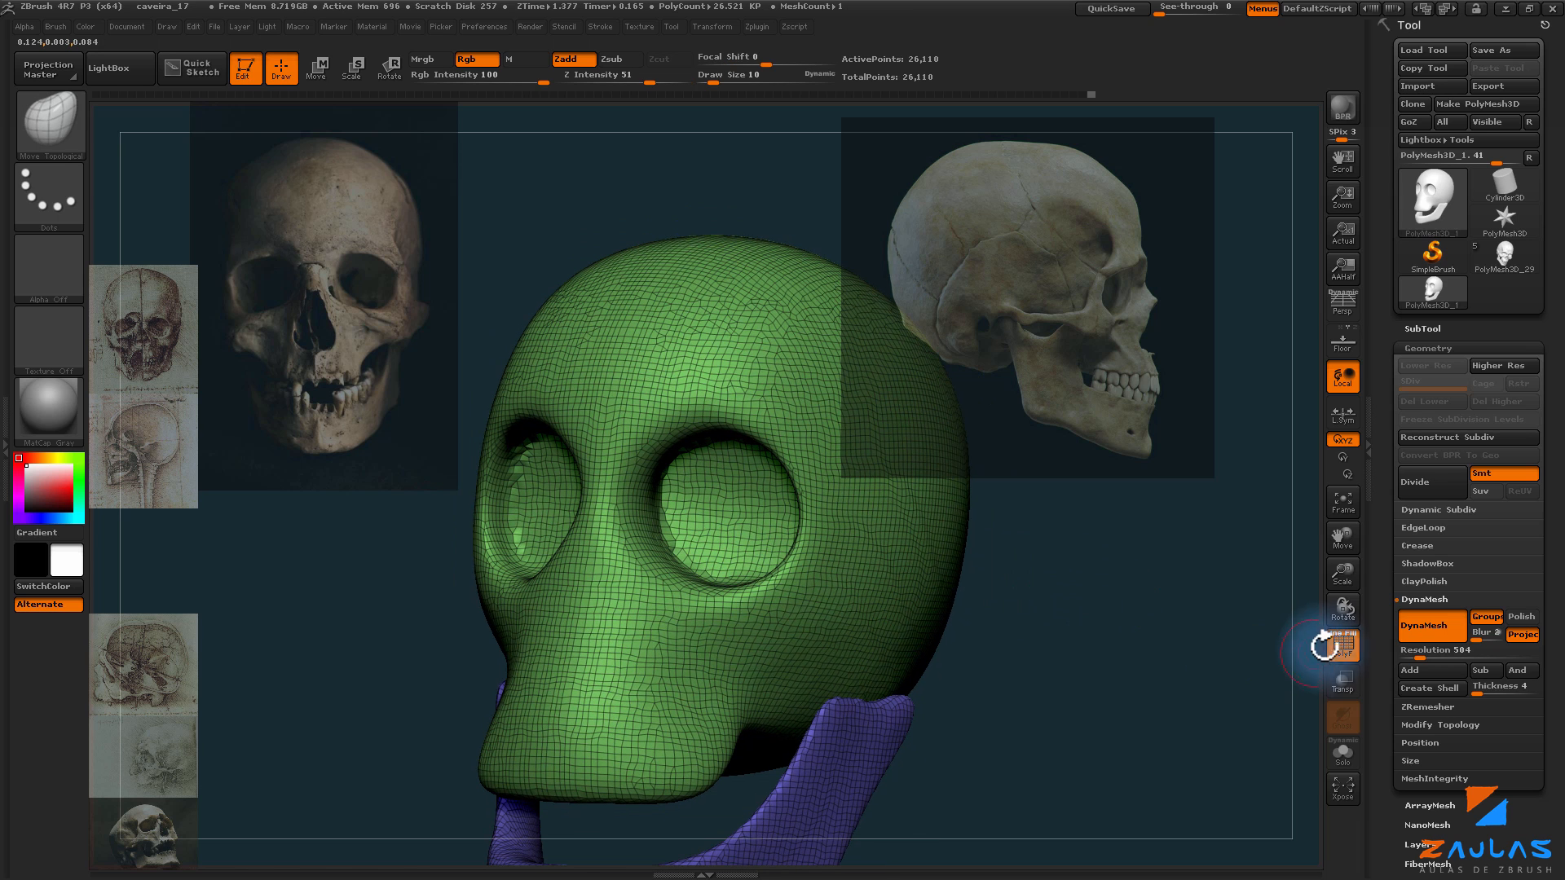
Step: Turn off the polygon wireframe and soften the rims of both eye sockets with the Smooth brush
click(1340, 644)
mouse_move(1156, 632)
mouse_down()
mouse_move(872, 520)
mouse_move(925, 541)
mouse_up()
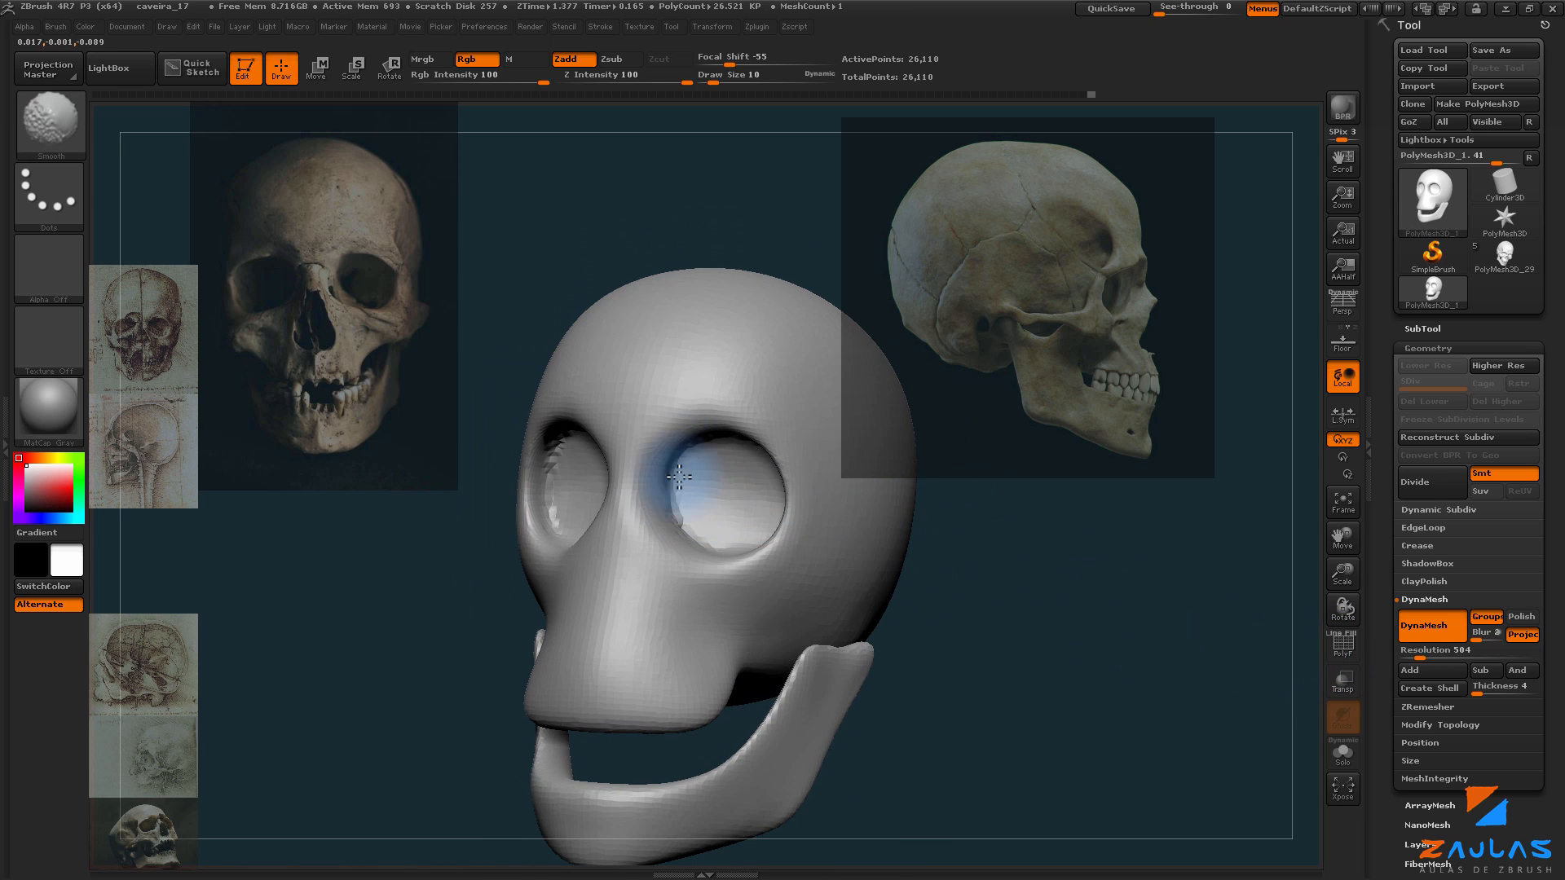
drag(1041, 549, 754, 451)
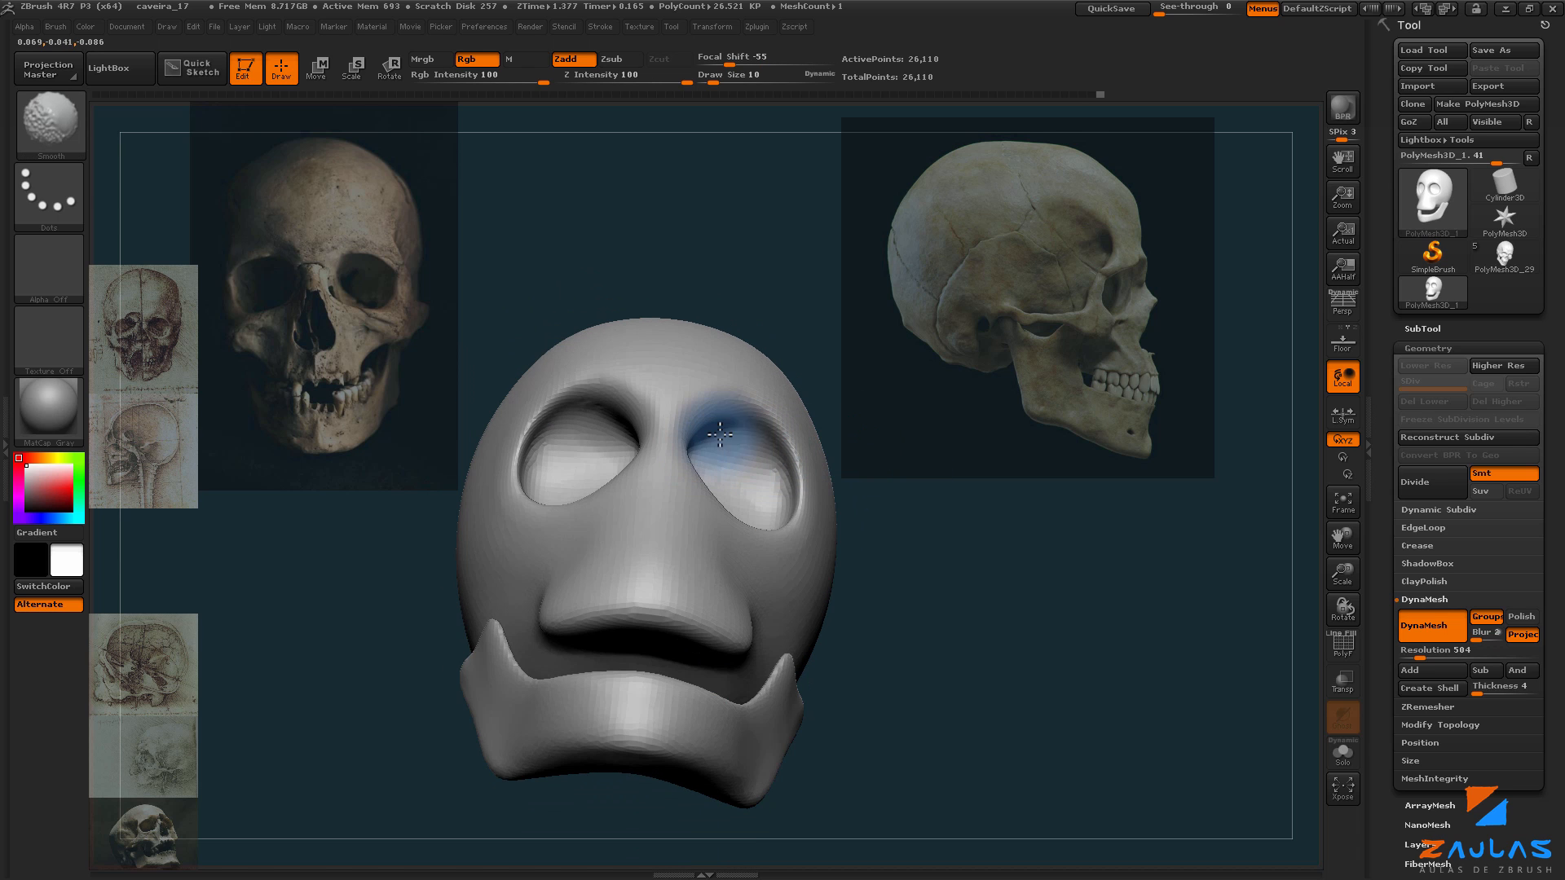
drag(882, 494, 991, 613)
drag(991, 613, 1042, 605)
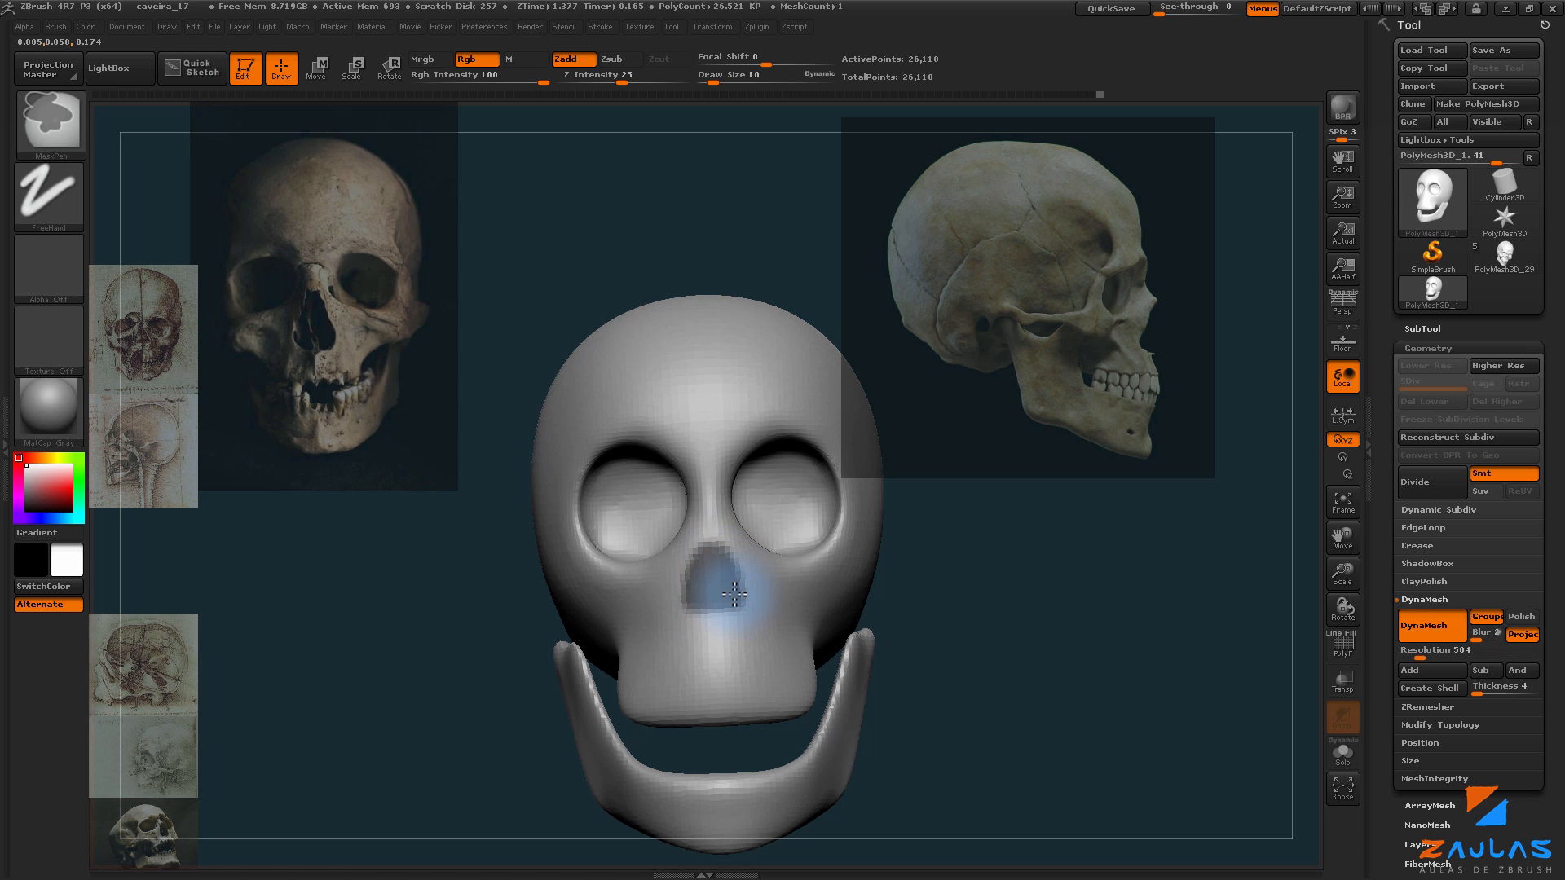
Step: Mask a nasal opening with two lobes and a central septum at draw size 5, and invert the mask
alt+drag(929, 587, 717, 607)
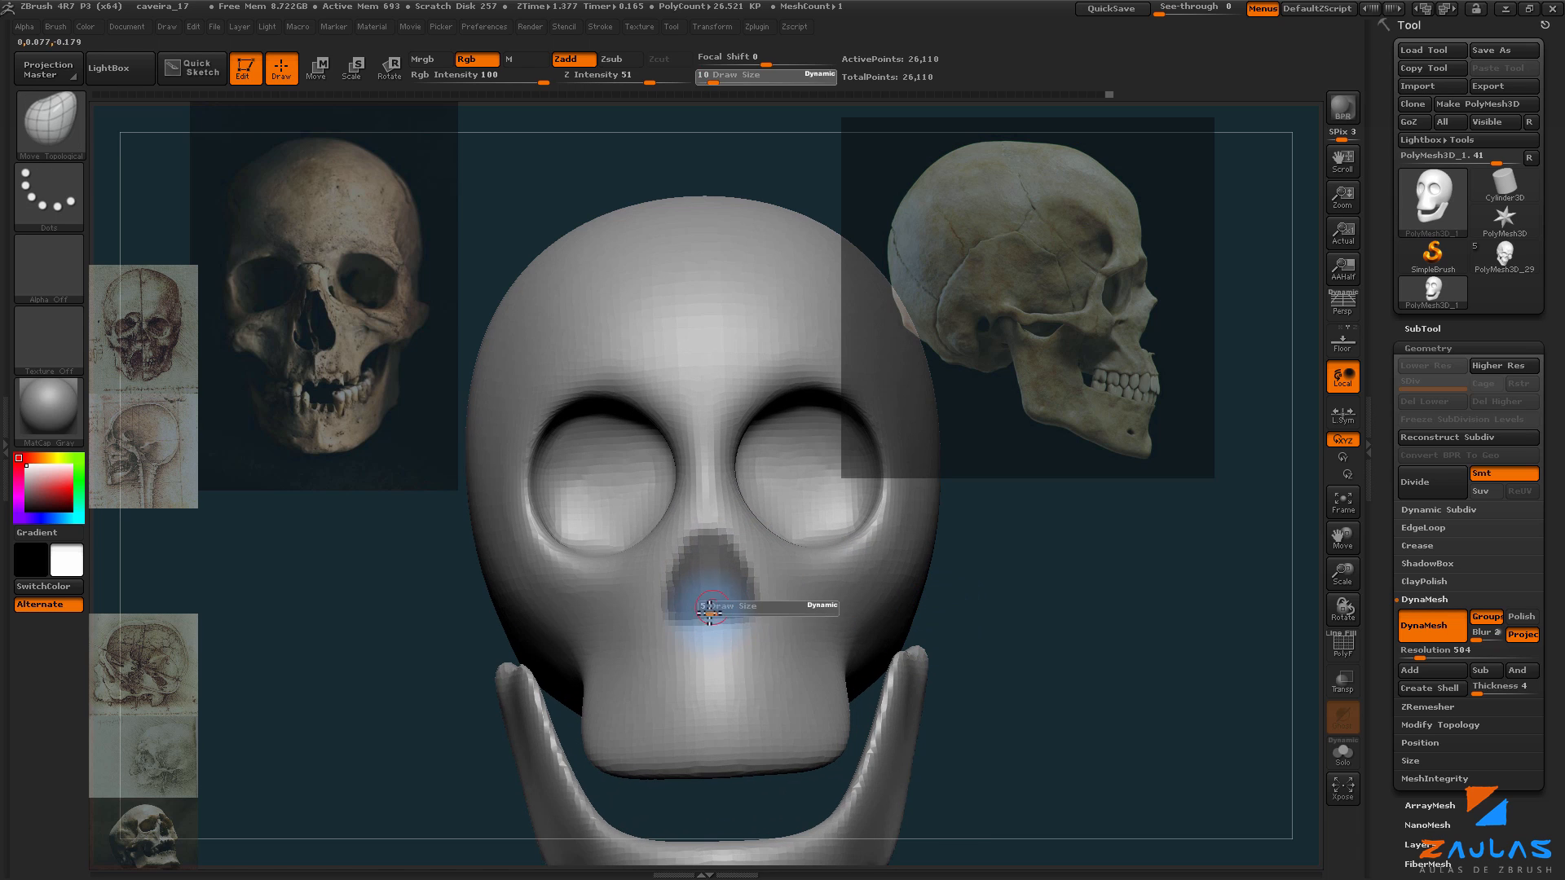
key(ctrl)
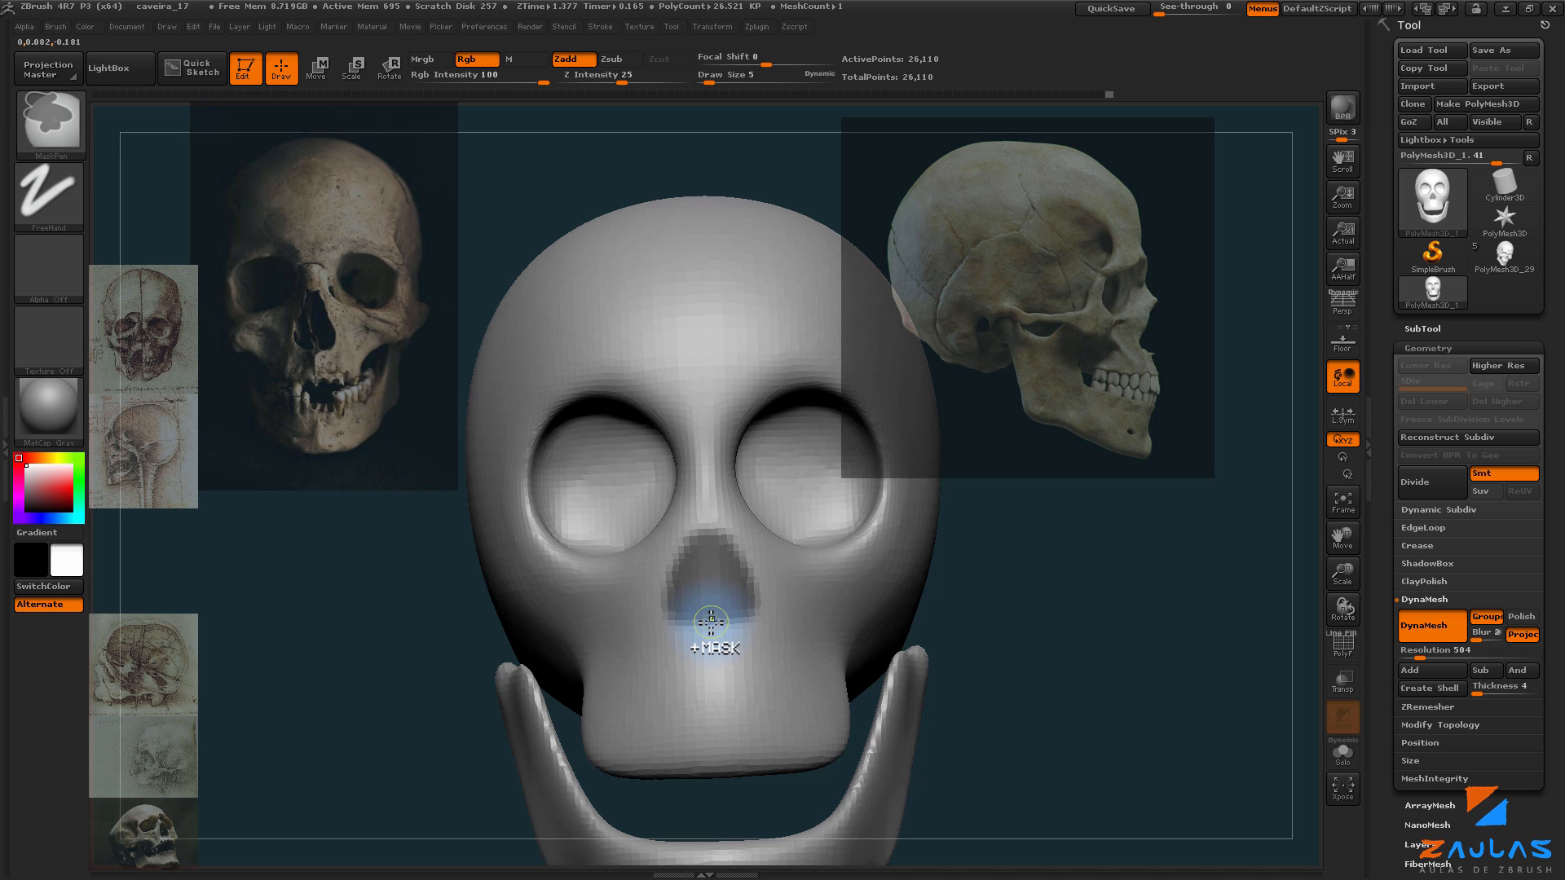
ctrl+drag(717, 613, 706, 625)
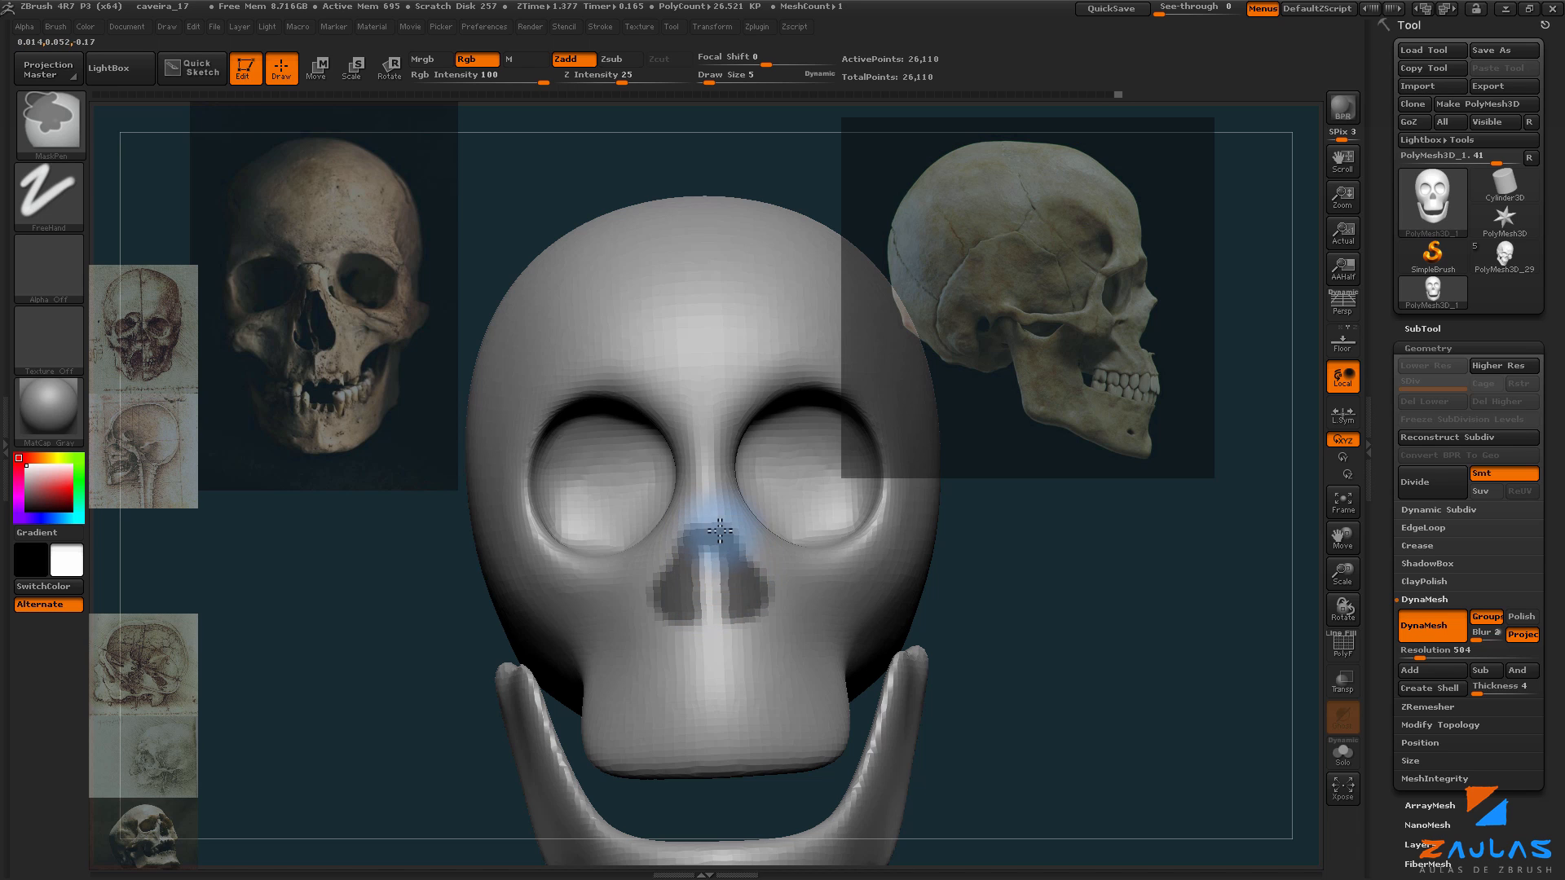
drag(1129, 664, 839, 639)
ctrl+click(958, 590)
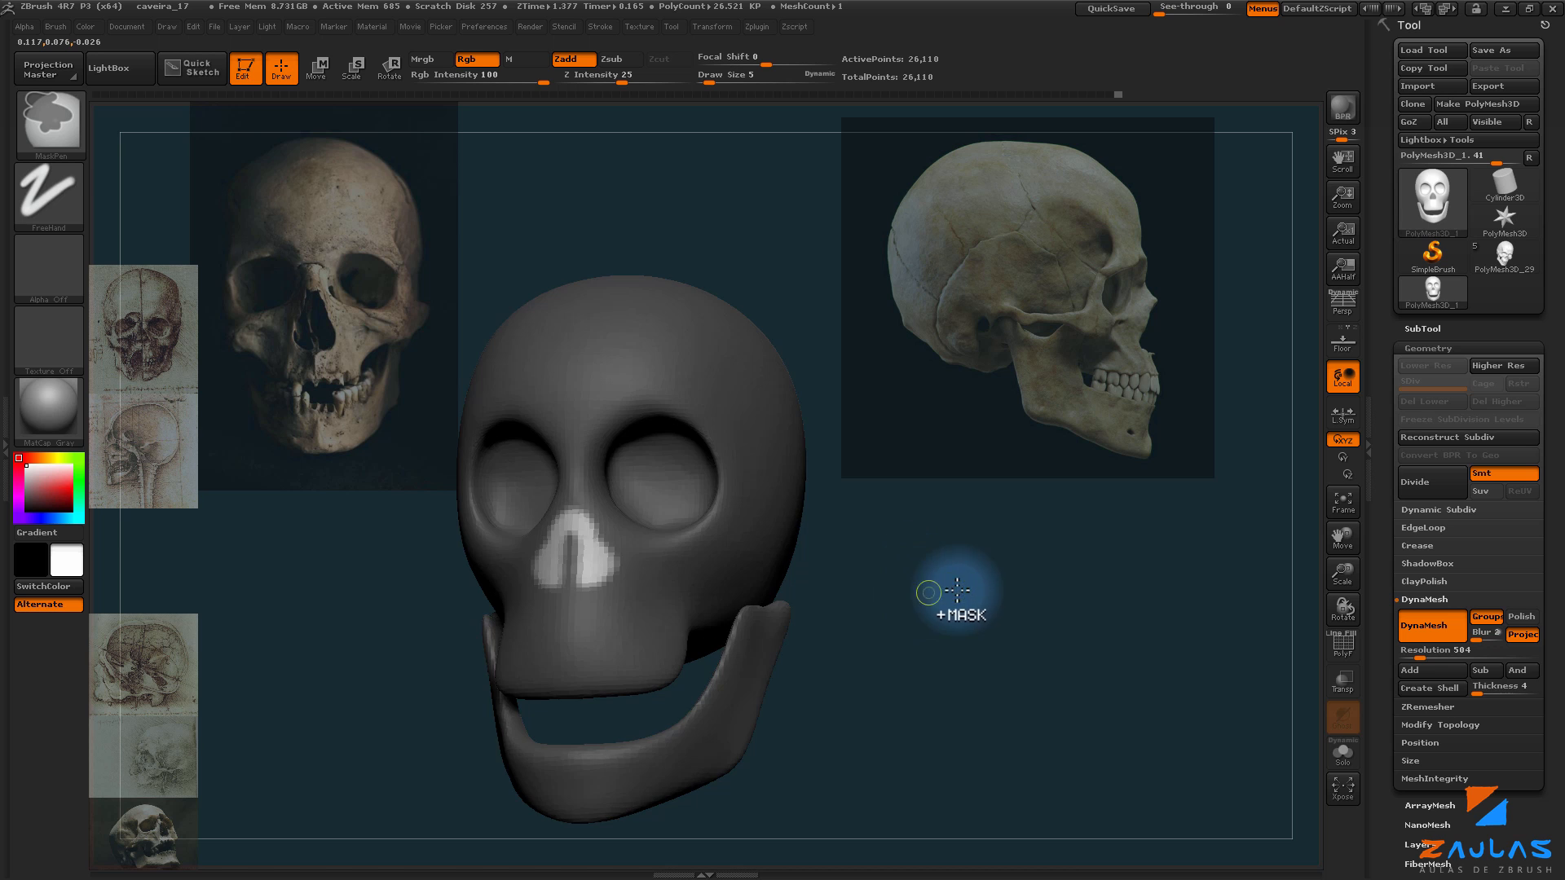
Step: Push the unmasked nasal opening into the skull with the Move Topological brush at draw size 62
drag(979, 570, 992, 552)
key(s)
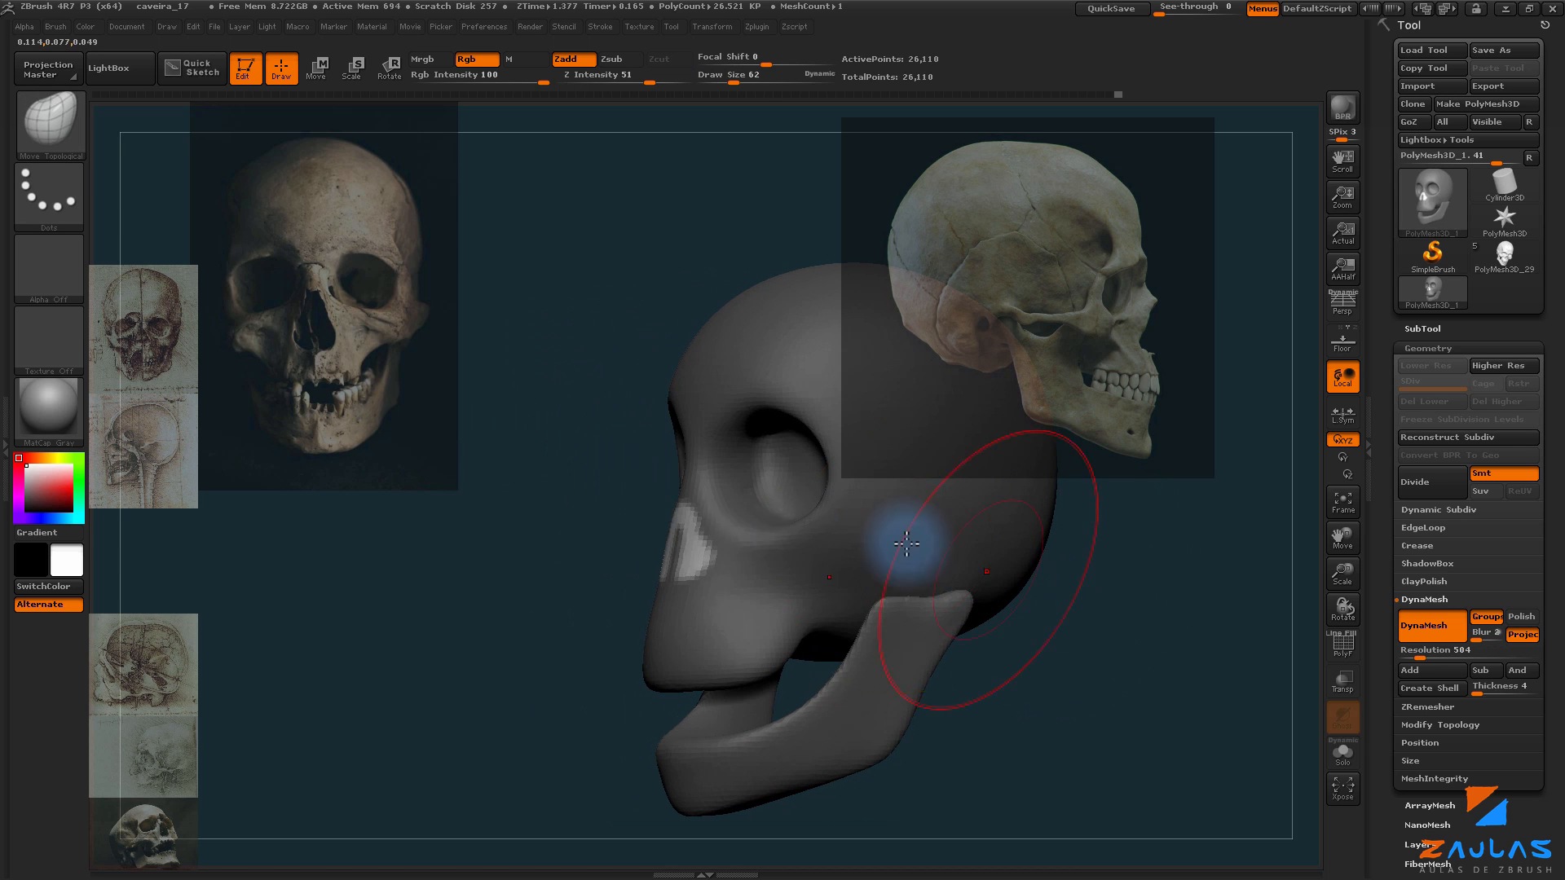
shift+drag(541, 601, 628, 577)
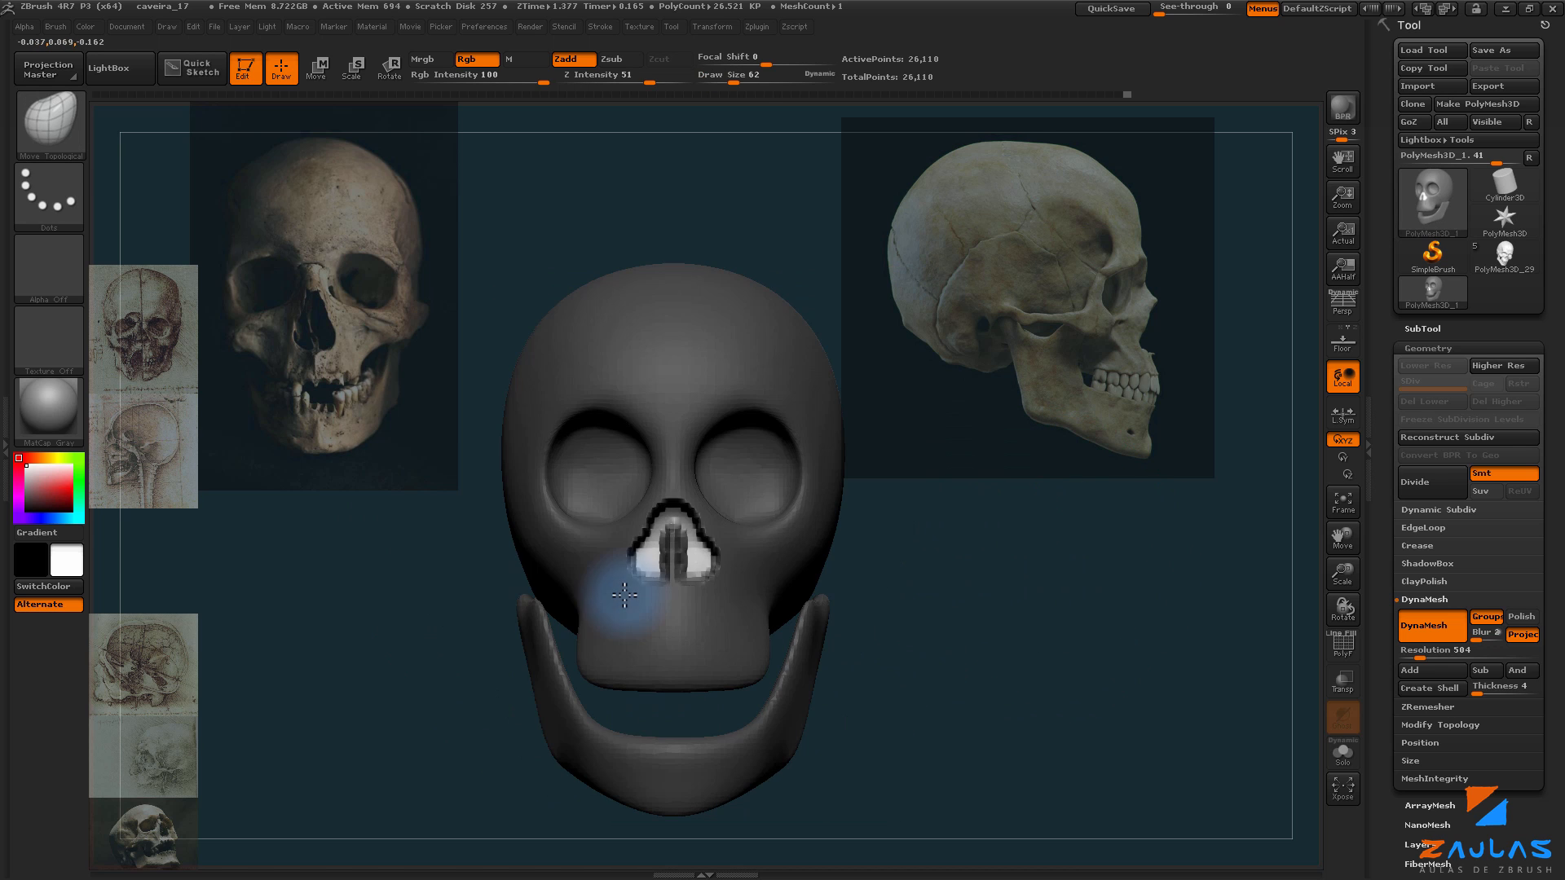
Step: Clear the mask around the nose and rebuild the skull with DynaMesh
ctrl+drag(969, 541, 1048, 723)
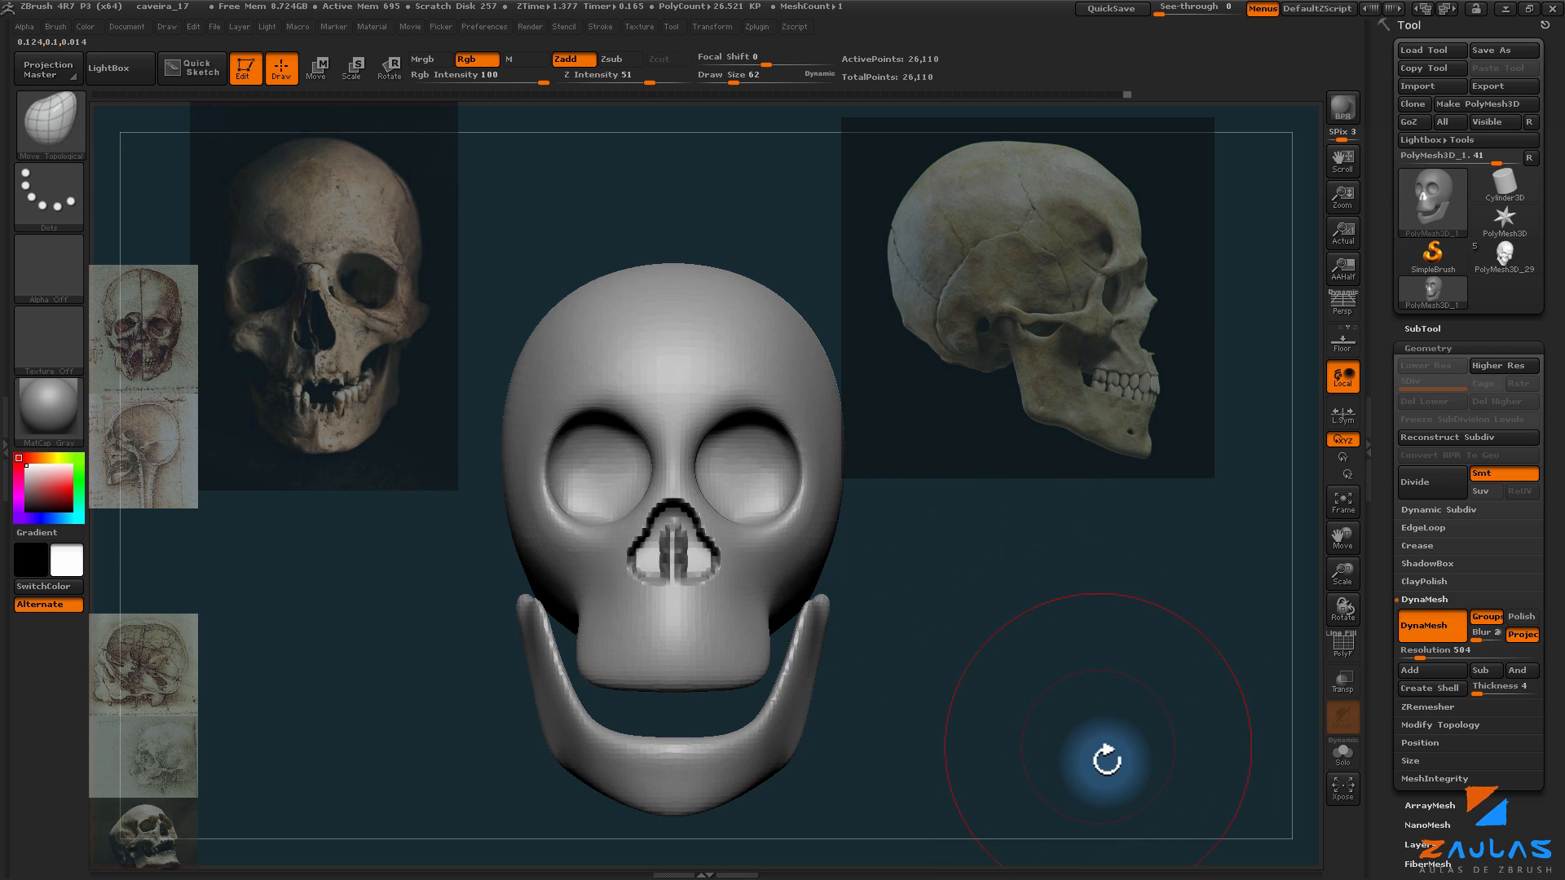
ctrl+drag(1007, 594, 1149, 731)
Step: Smooth the rough edges and interior of the nasal cavity with the Smooth brush at draw size 19
drag(996, 646, 1076, 652)
key(s)
drag(687, 583, 689, 584)
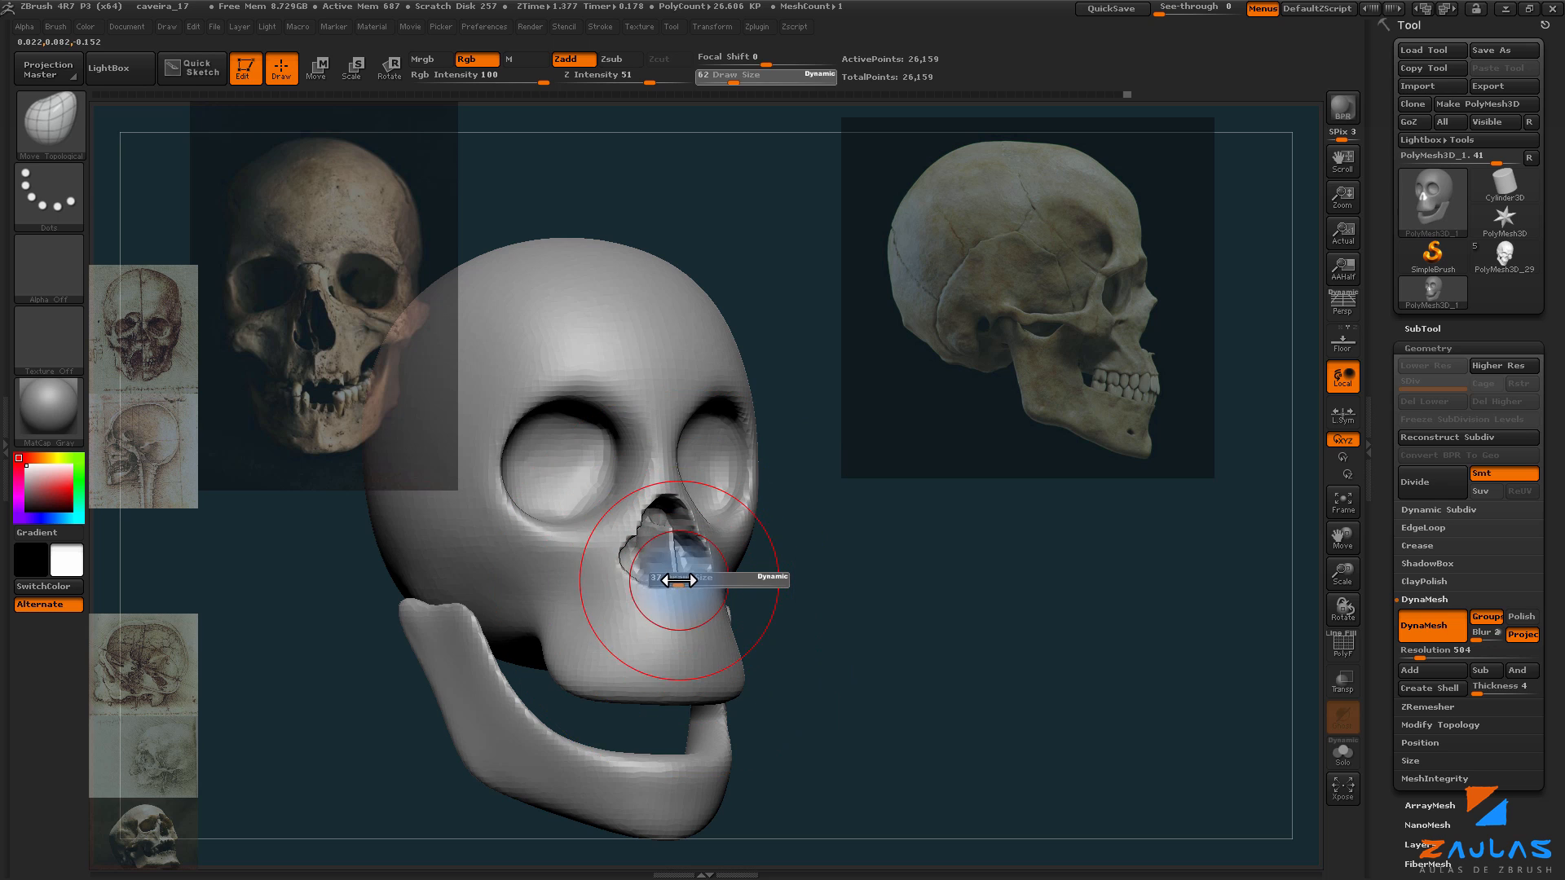
key(s)
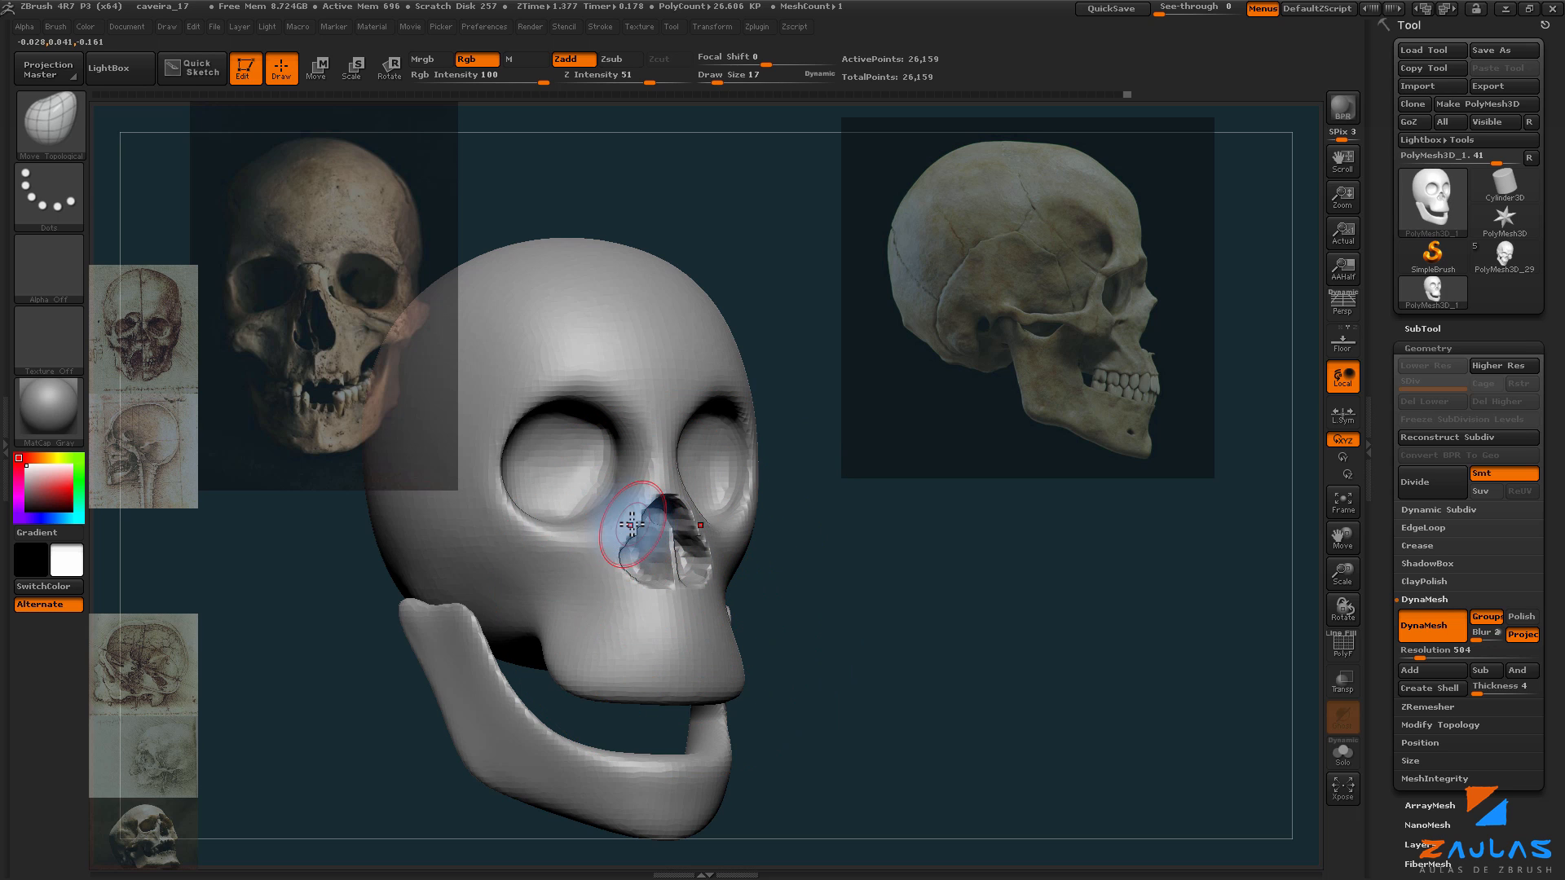
key(shift)
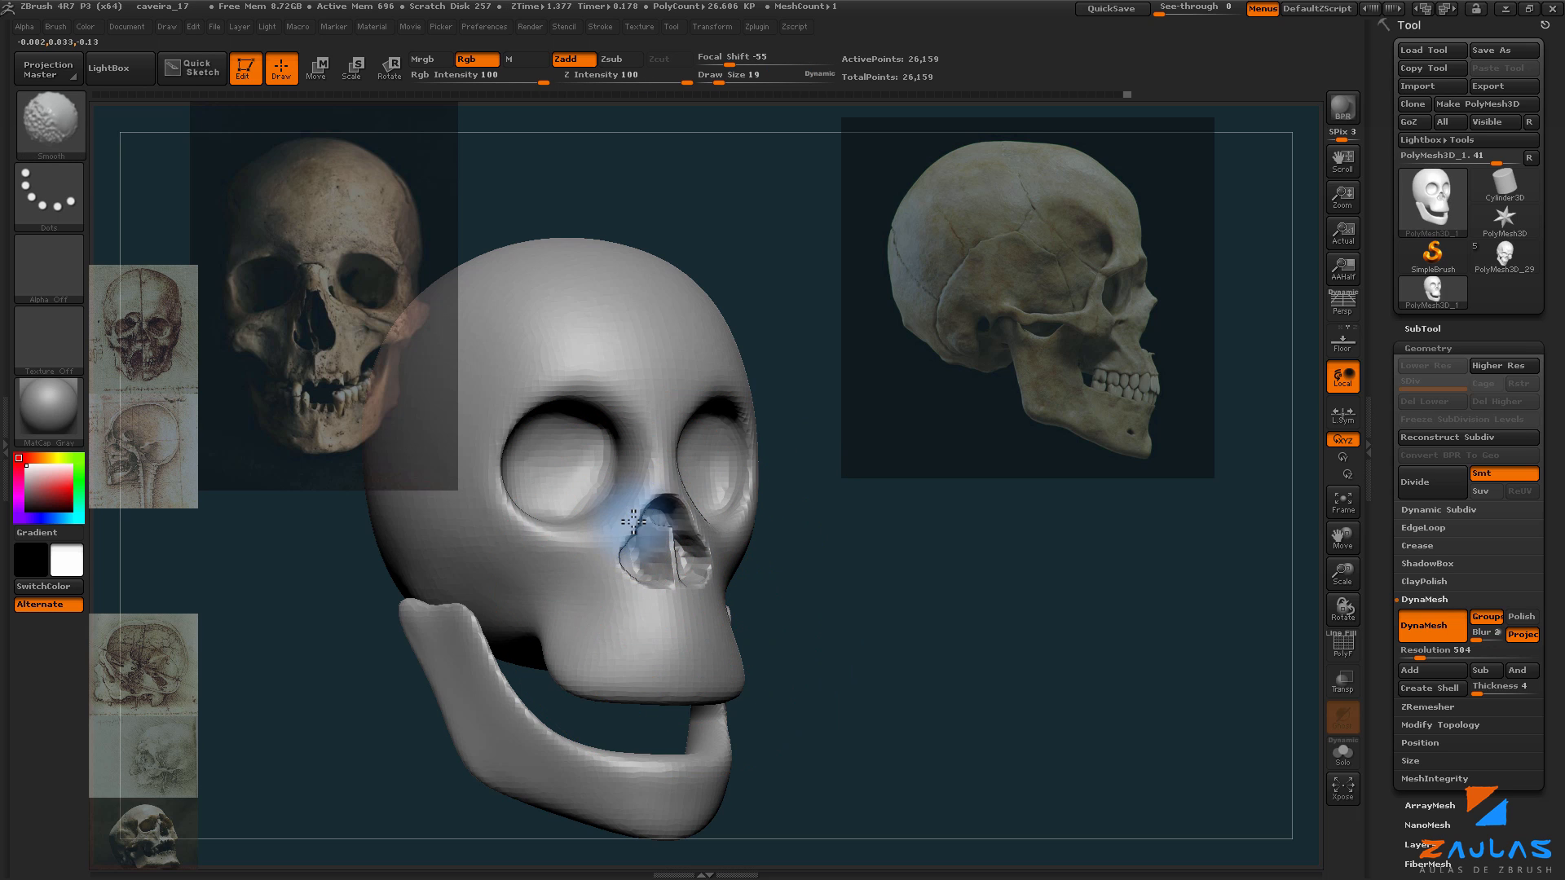
shift+drag(852, 562, 718, 559)
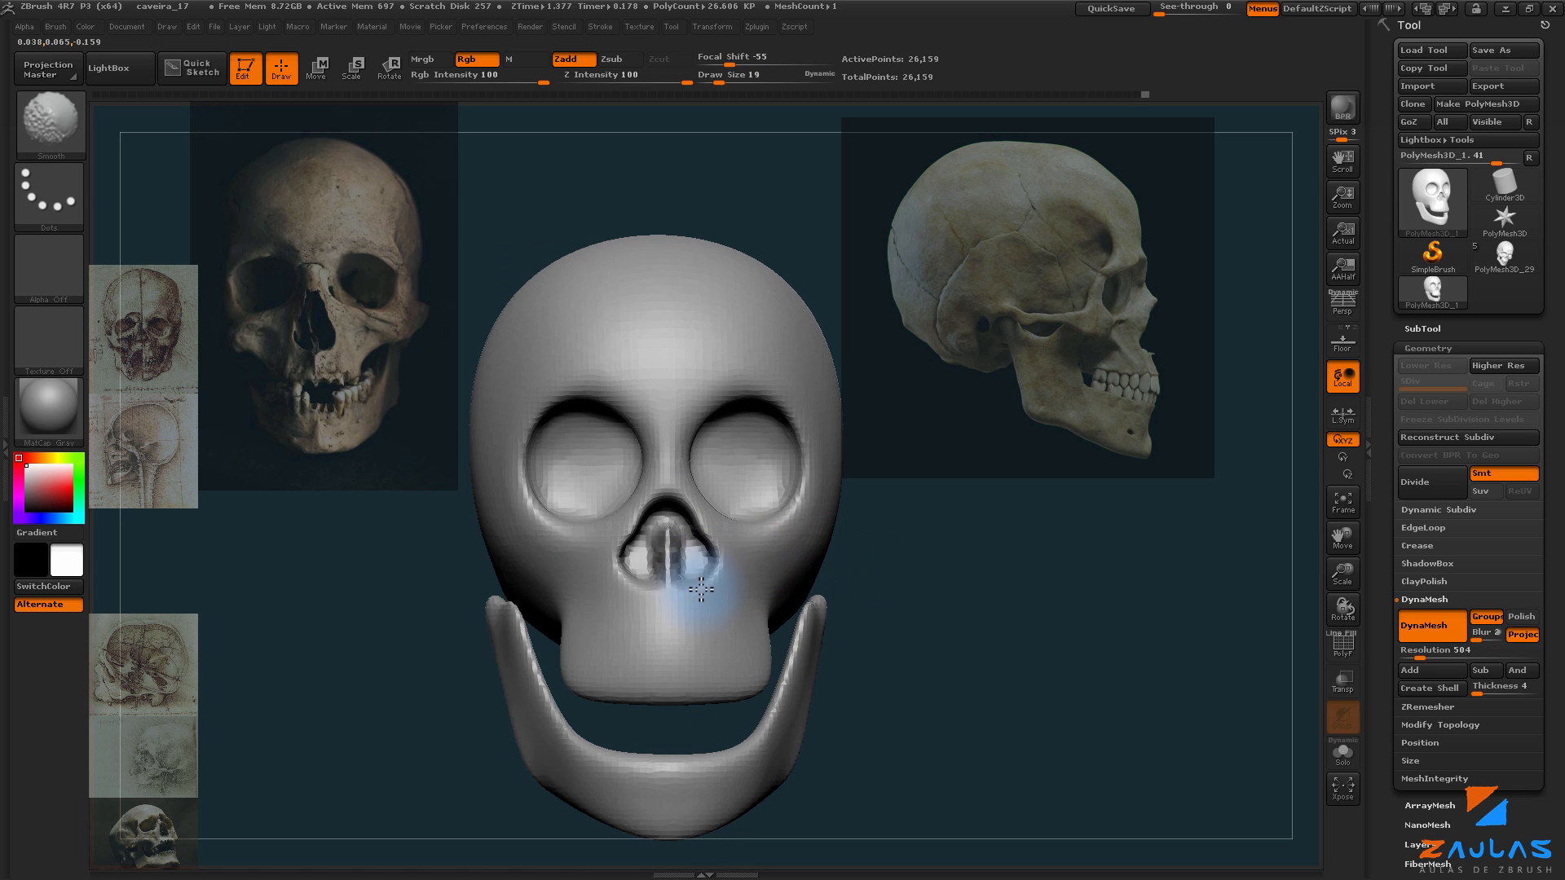
drag(998, 615, 1005, 657)
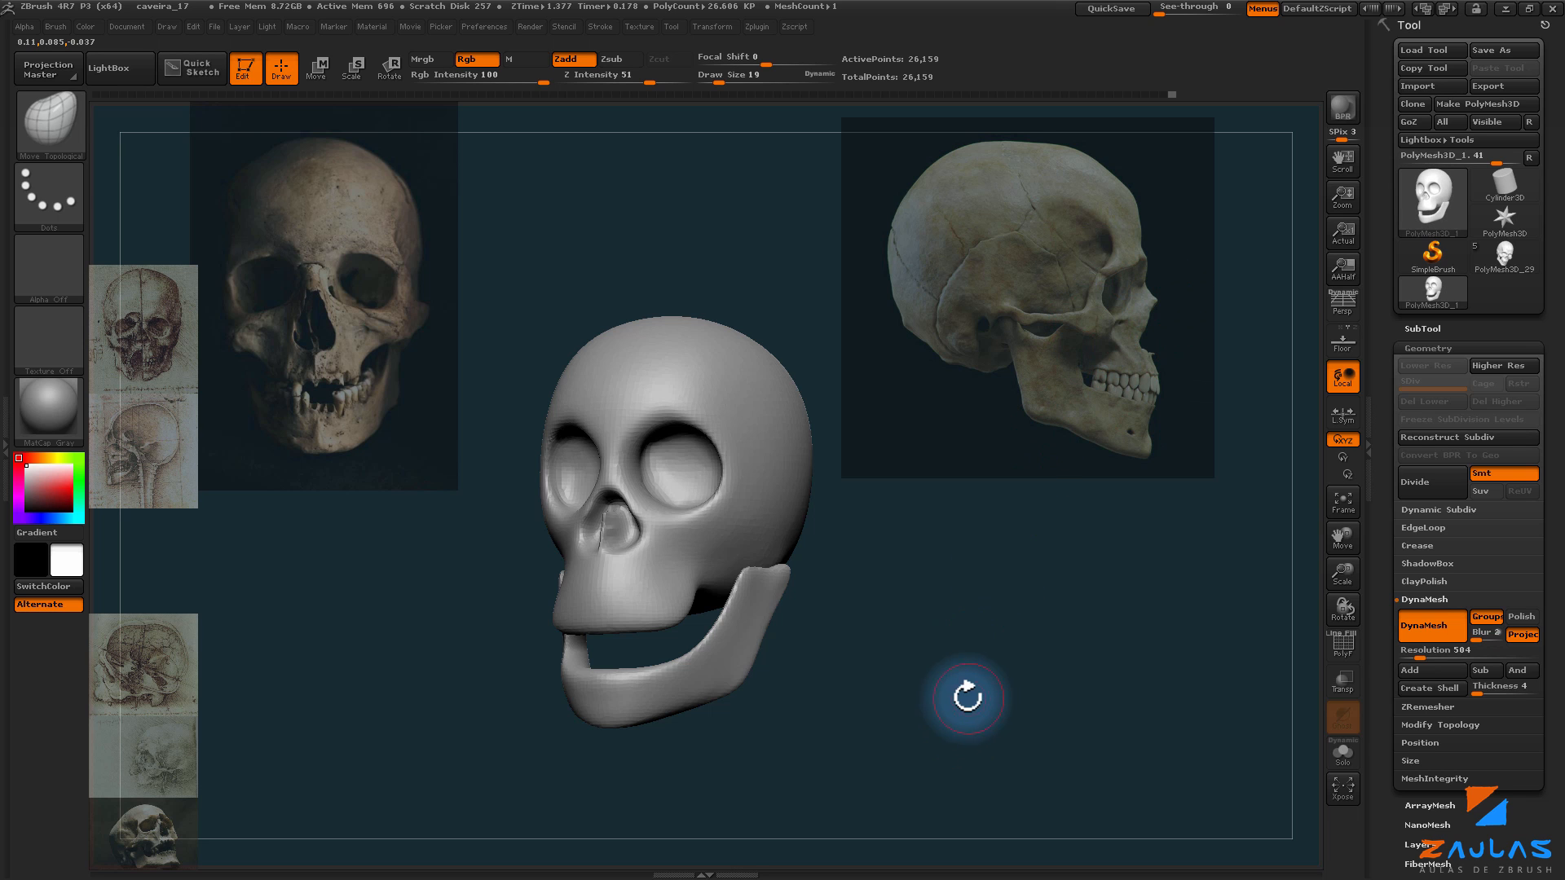
Step: Insert mirrored half rings for the zygomatic arches on both sides of the skull with the InsertHRing brush
mouse_move(968, 695)
mouse_down()
mouse_move(968, 642)
mouse_move(930, 663)
mouse_move(888, 639)
mouse_move(912, 645)
mouse_up()
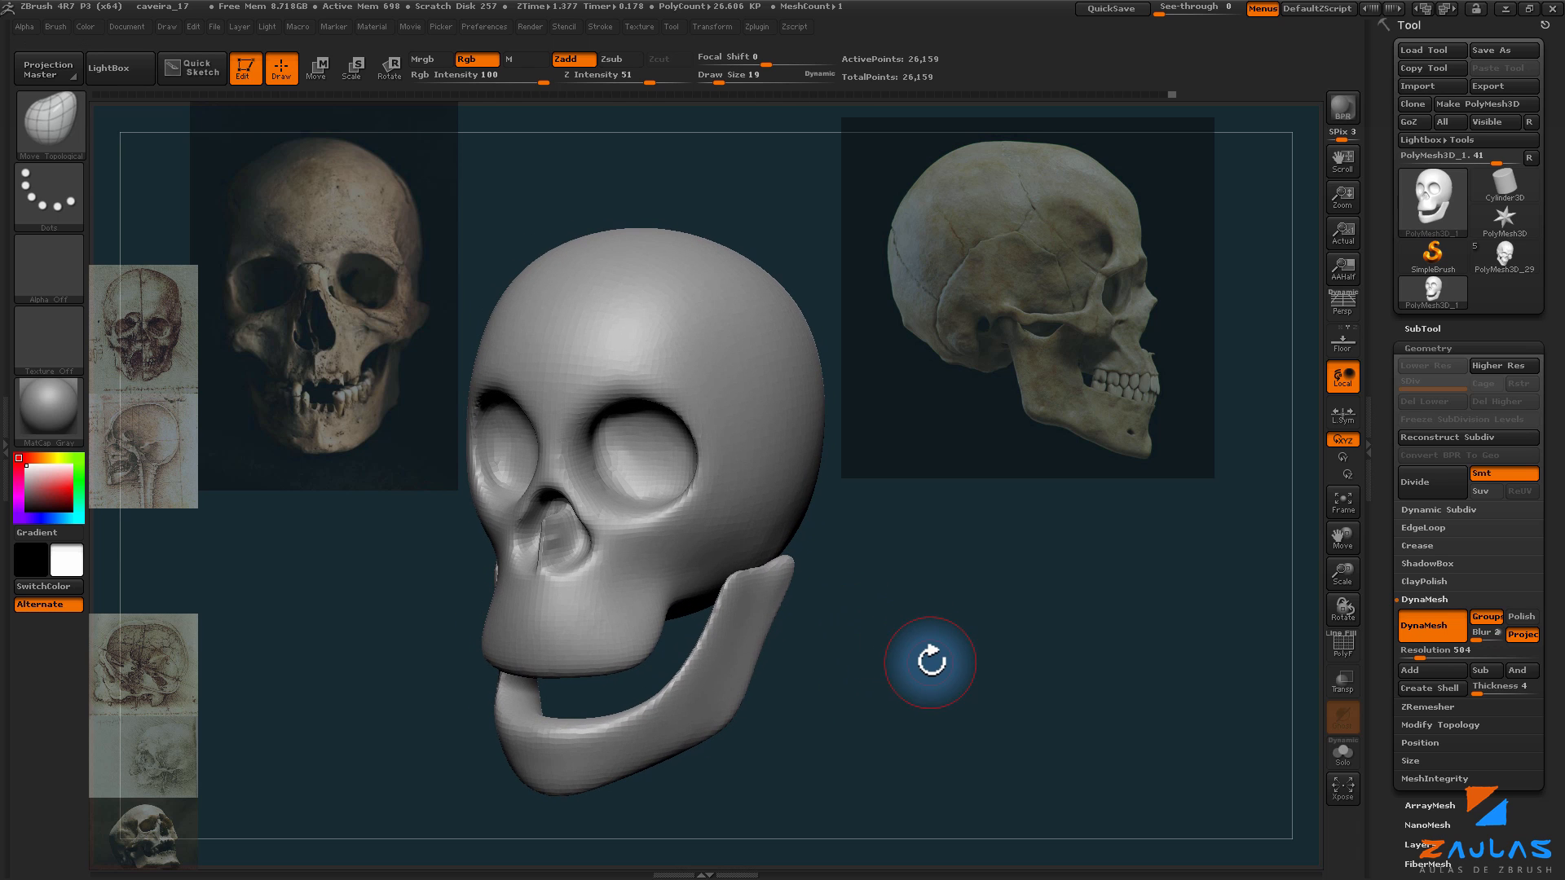
key(b)
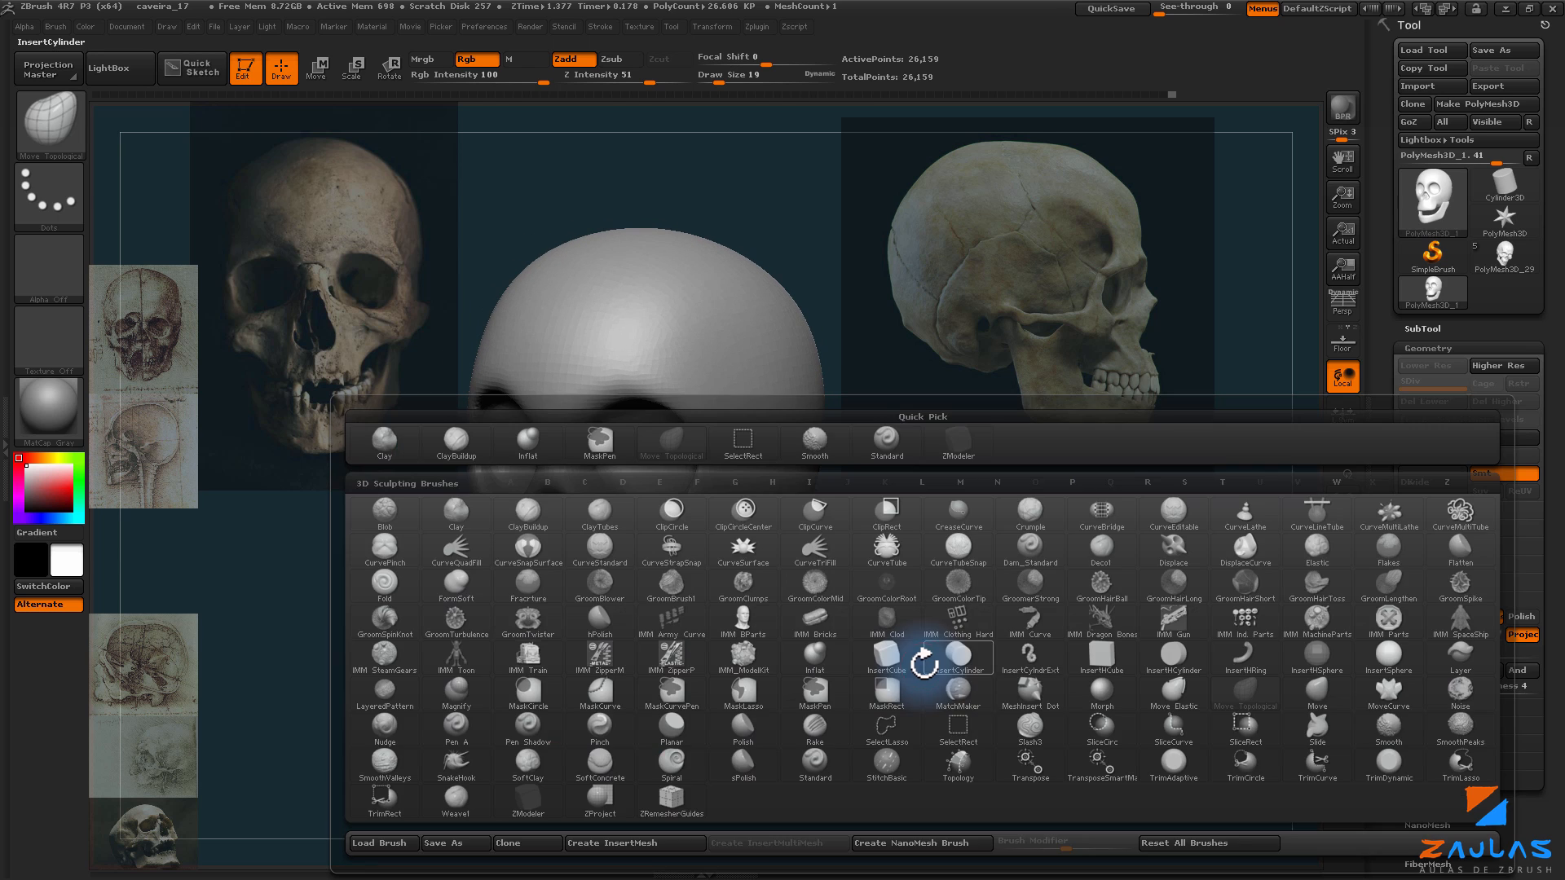
click(1265, 663)
mouse_move(1048, 622)
shift+mouse_down()
mouse_move(1006, 594)
mouse_move(894, 618)
mouse_move(1013, 638)
shift+mouse_up()
key(b)
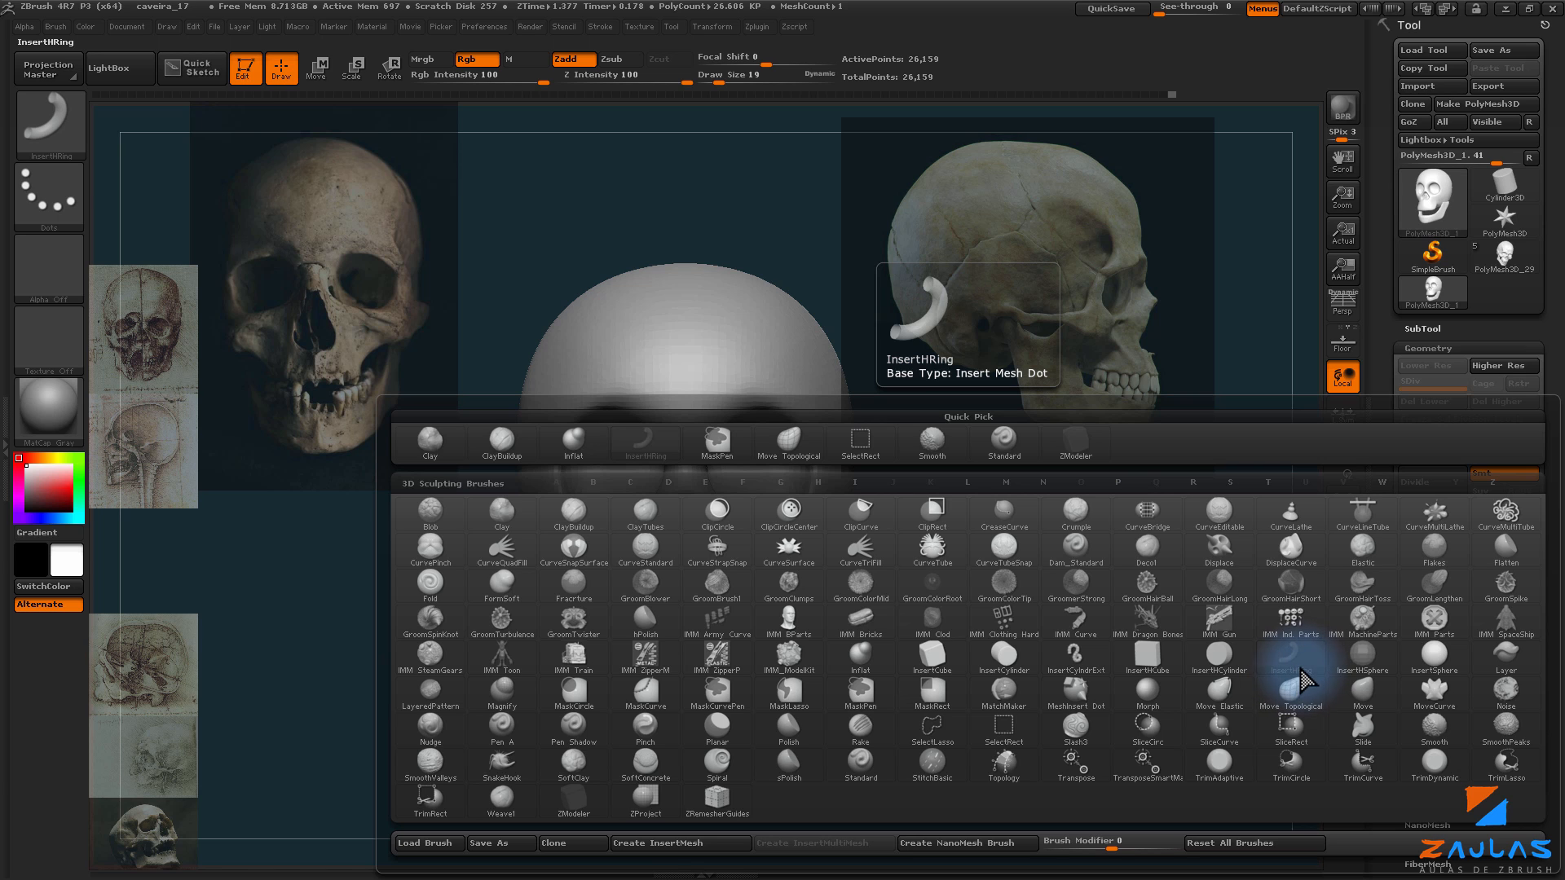
click(1288, 664)
mouse_move(978, 611)
shift+mouse_down()
mouse_move(971, 601)
mouse_move(1034, 604)
mouse_move(1019, 607)
shift+mouse_up()
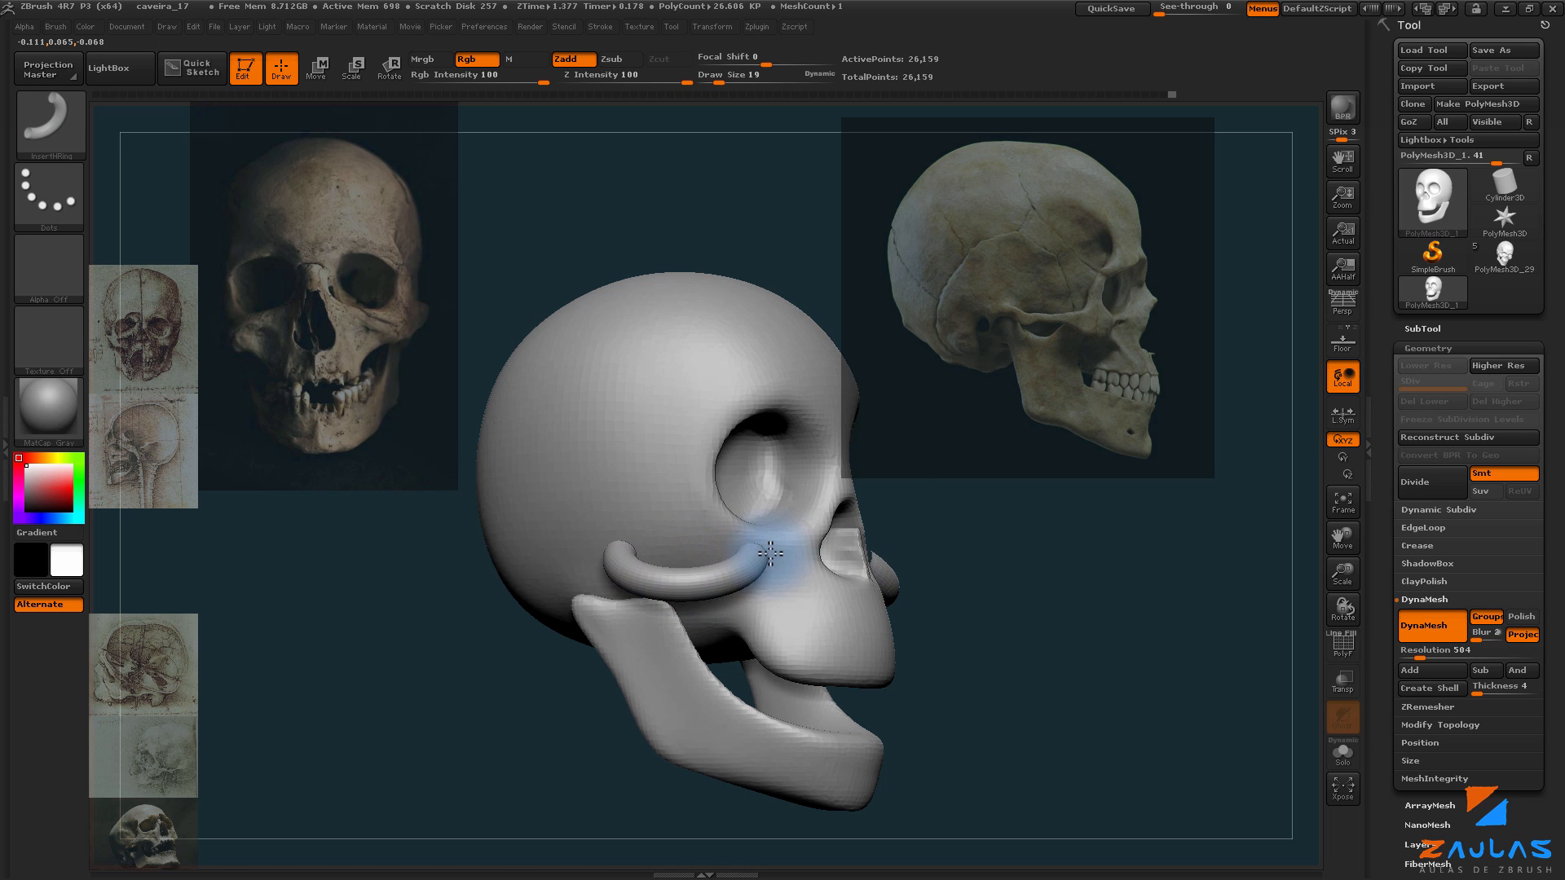
drag(770, 553, 772, 554)
Step: Pull the half-ring arches in toward the skull with the Move Topological brush at draw size 101
drag(1048, 576, 1004, 636)
key(b)
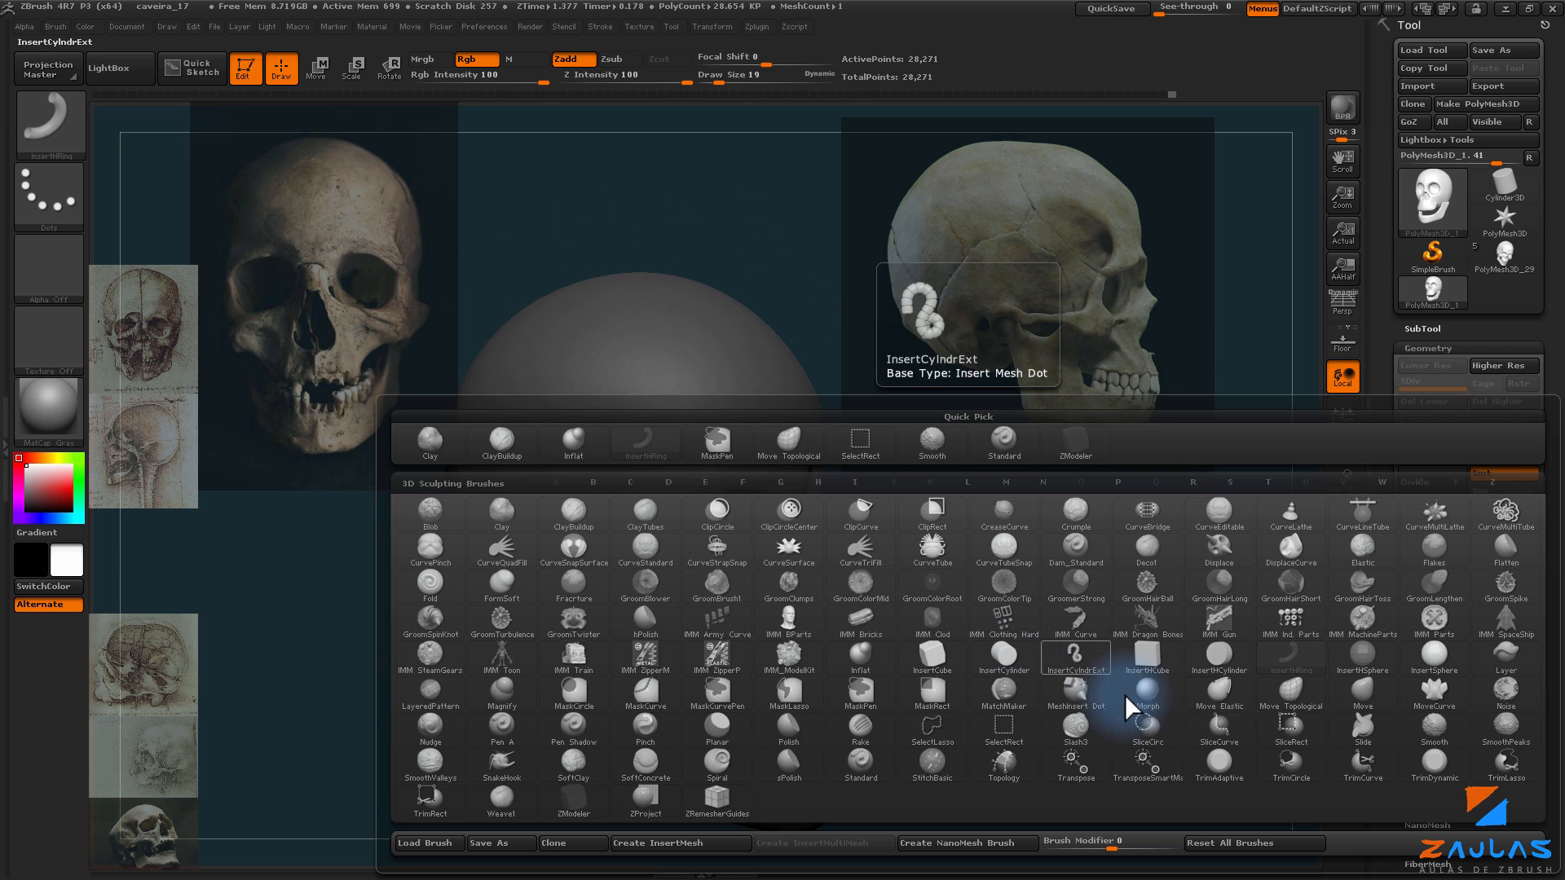
click(1283, 696)
drag(1052, 615, 1055, 649)
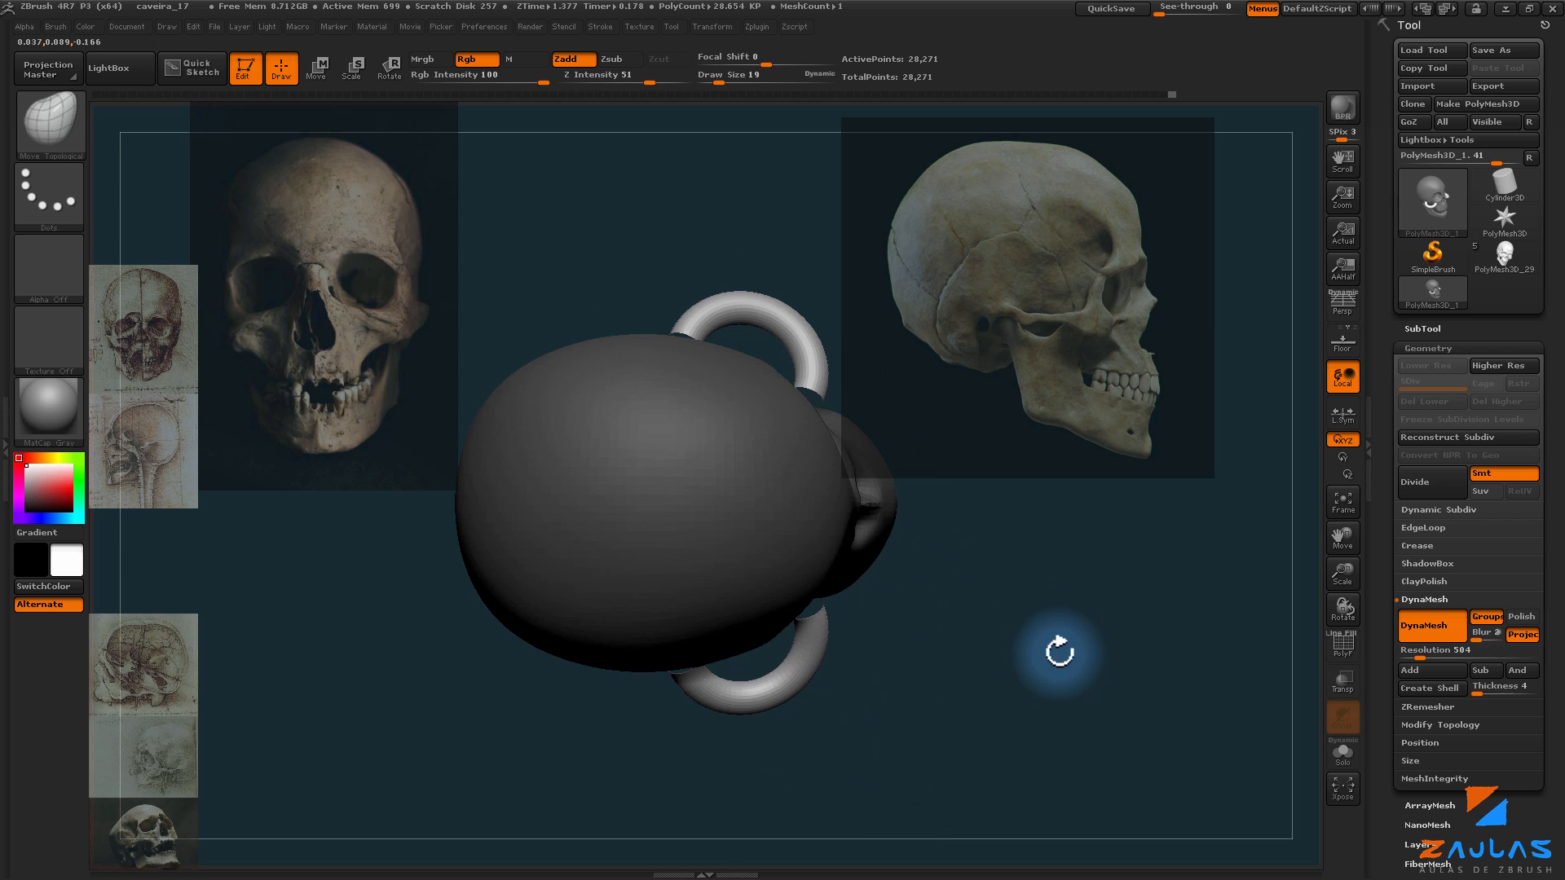
drag(745, 675, 747, 675)
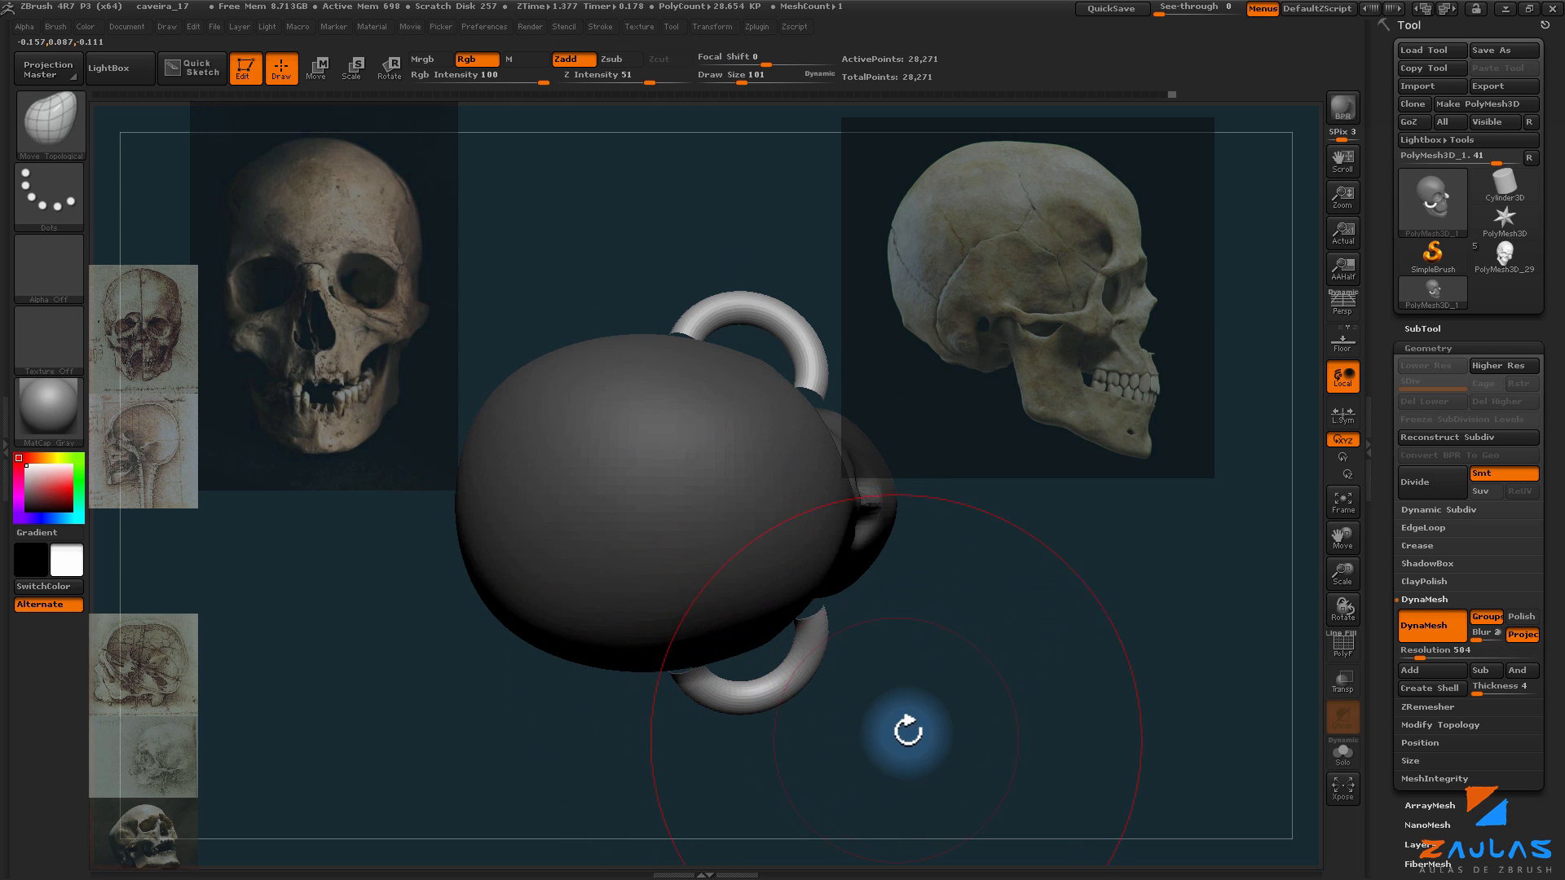
mouse_move(908, 723)
mouse_down()
mouse_move(916, 615)
mouse_move(928, 643)
mouse_move(902, 649)
mouse_move(963, 657)
mouse_move(928, 655)
mouse_up()
Step: Reduce the draw size to 37 and adjust the rear ends of the cheekbone arches against the skull
key(s)
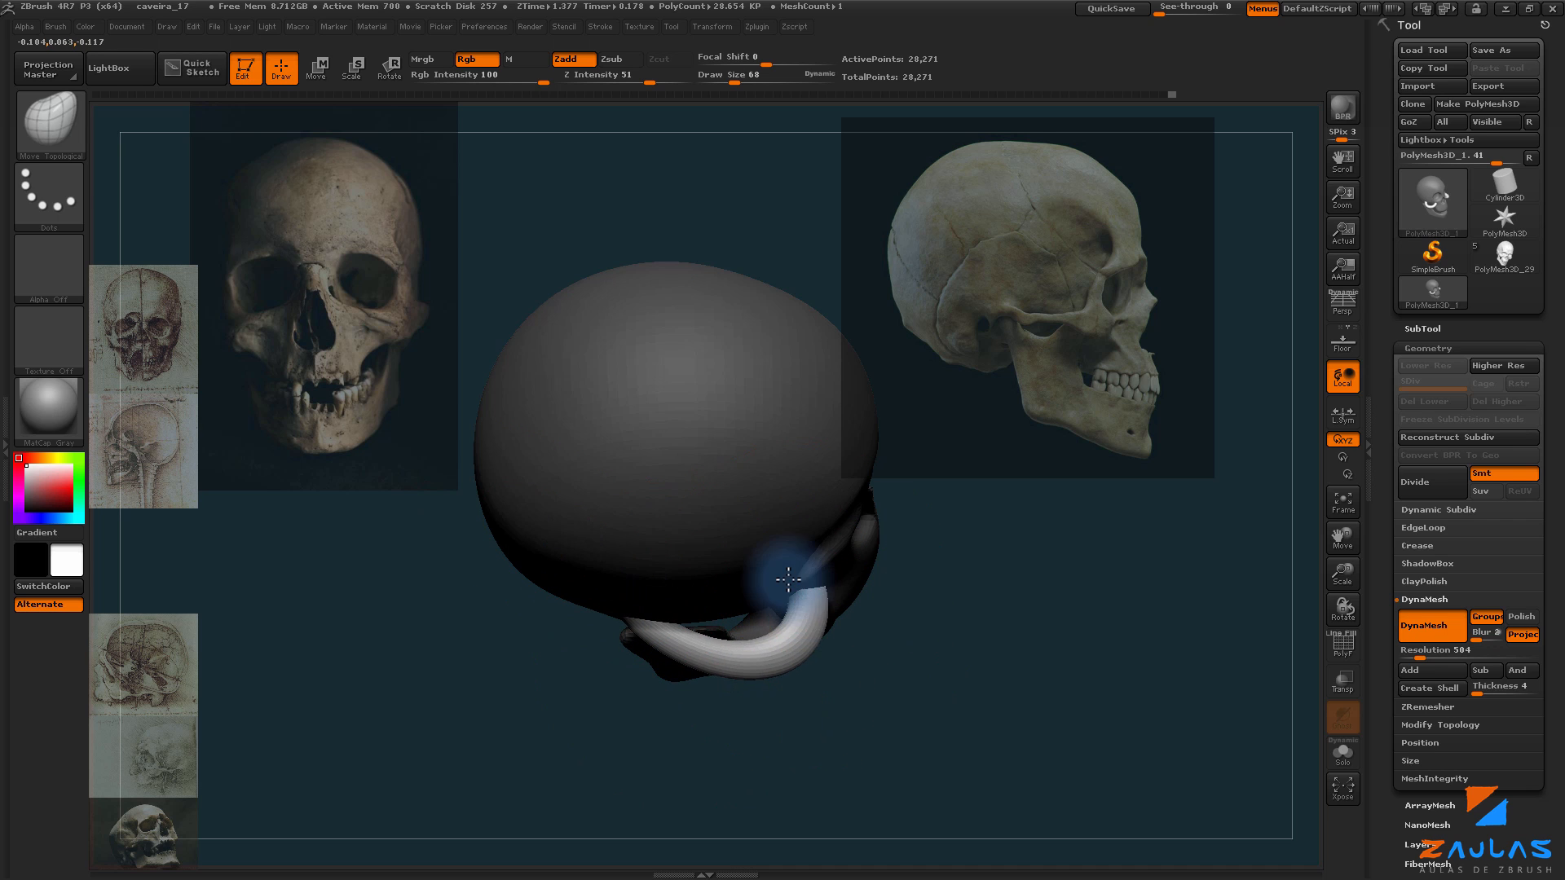
key(s)
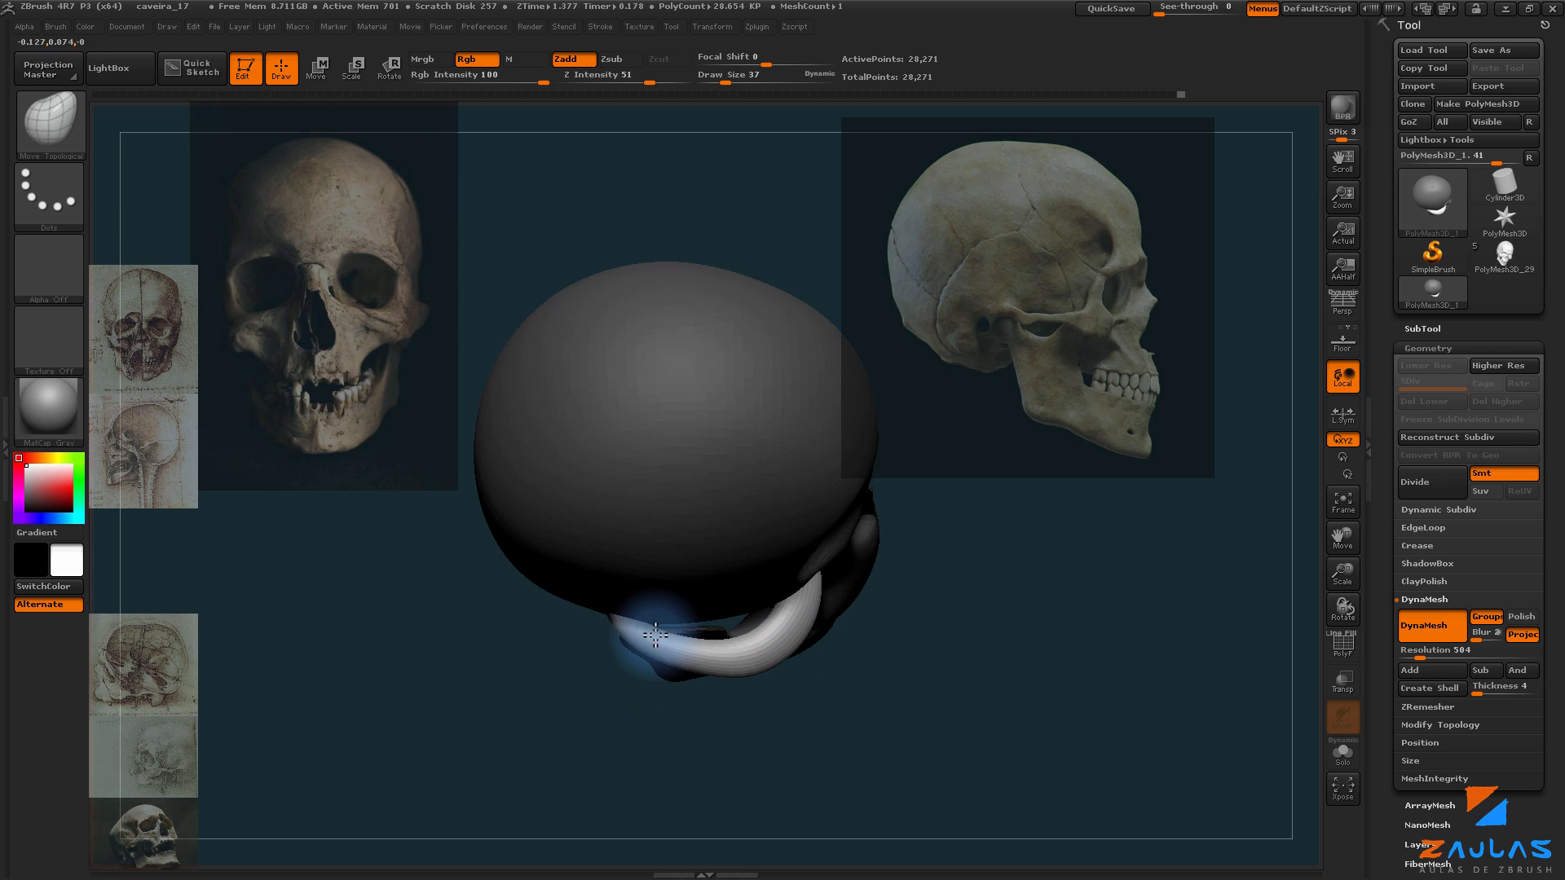
mouse_move(677, 733)
mouse_down()
mouse_move(902, 570)
mouse_move(943, 612)
mouse_move(799, 596)
mouse_up()
Step: Straighten the cheekbone arches in side view so they run from below the eye sockets toward the jaw joint
key(s)
alt+drag(982, 575, 992, 517)
mouse_move(1029, 573)
alt+mouse_down()
mouse_move(1114, 360)
mouse_move(970, 542)
alt+mouse_up()
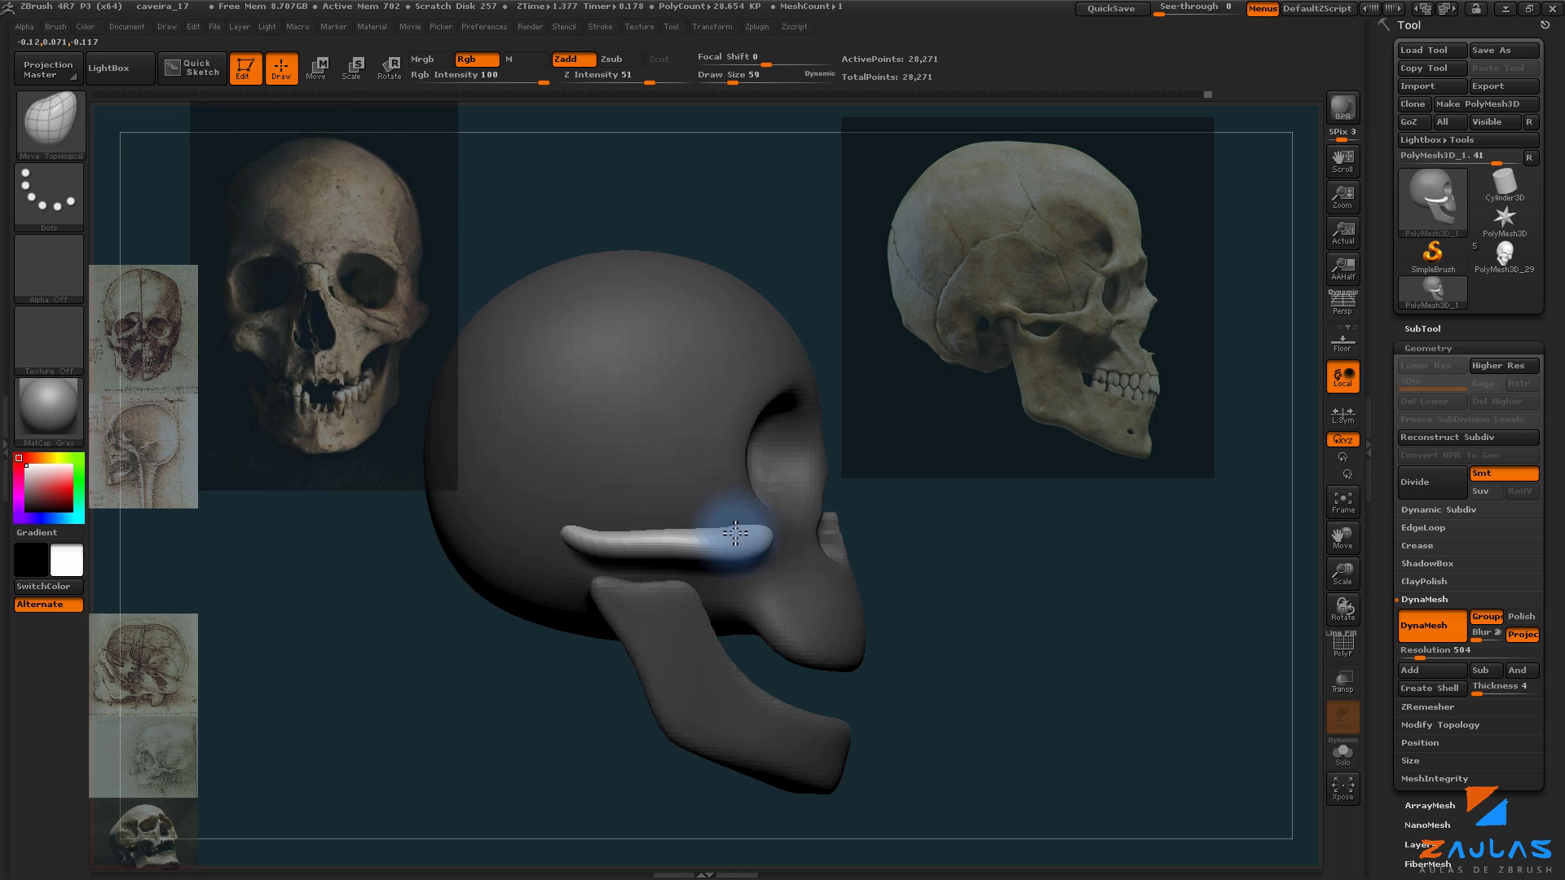
Step: Bow the middle of the cheekbone arches outward from the skull with the Move Topological brush
drag(968, 527, 914, 603)
drag(786, 550, 765, 545)
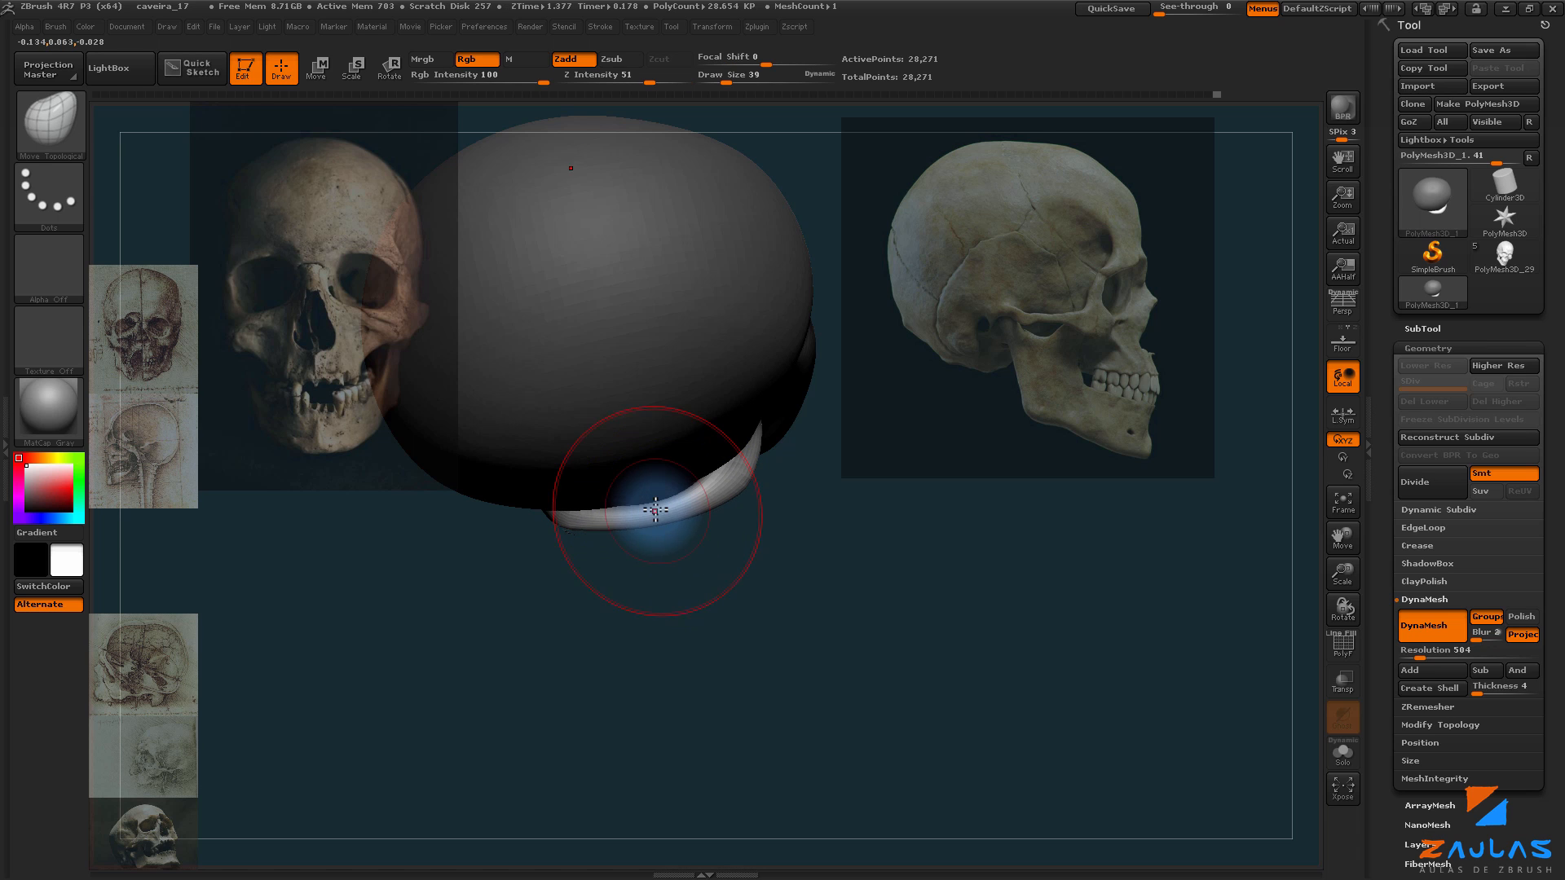
drag(663, 519, 659, 523)
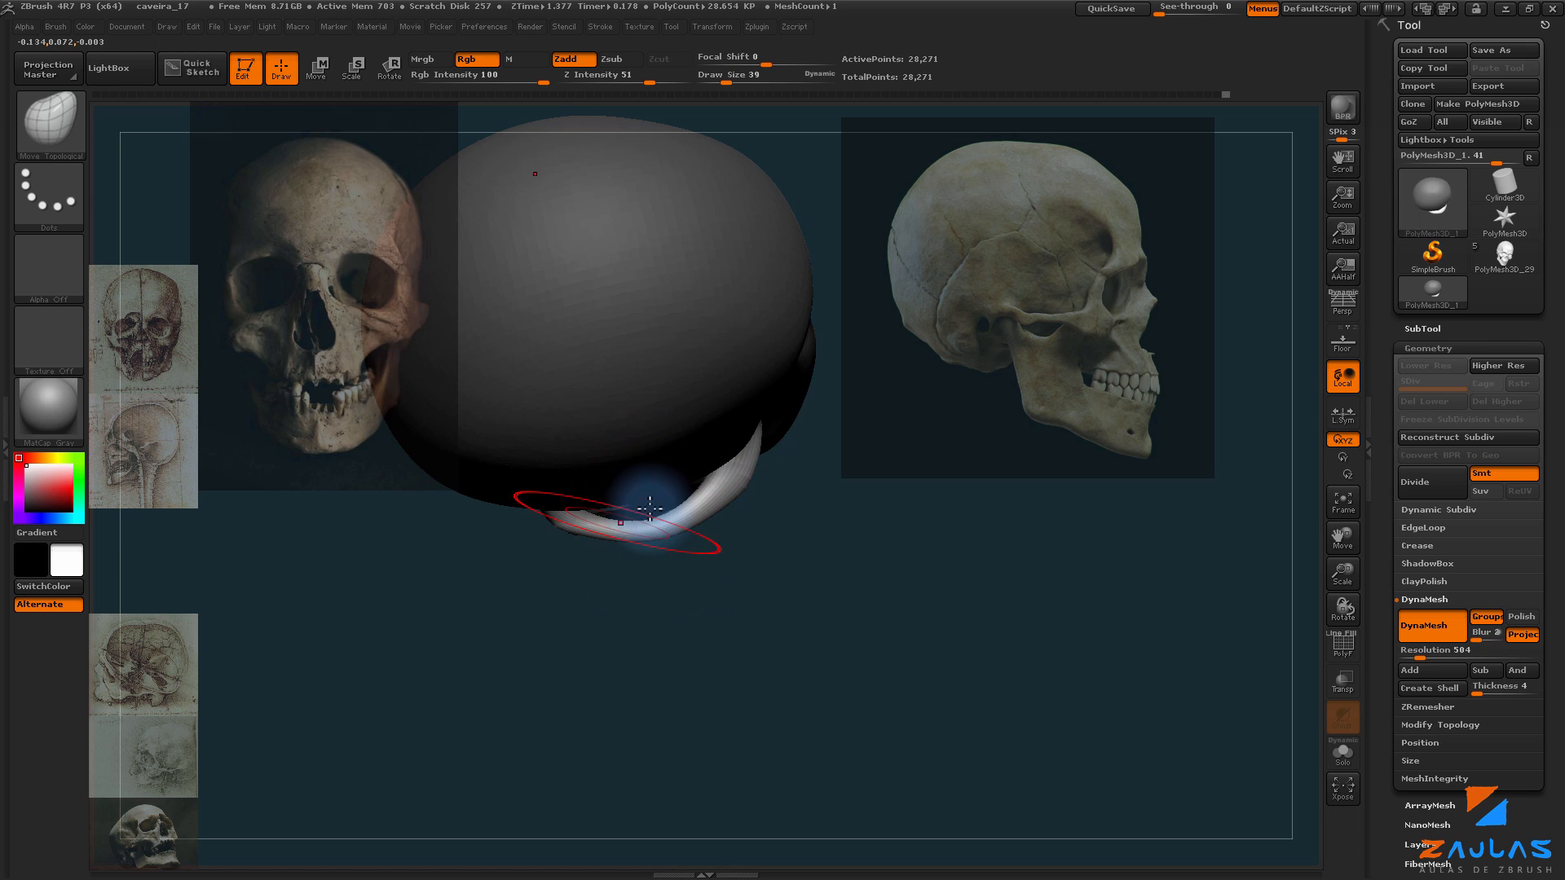
mouse_move(678, 635)
mouse_down()
mouse_move(879, 568)
mouse_move(985, 584)
mouse_move(944, 597)
mouse_move(1052, 596)
mouse_move(926, 612)
mouse_up()
key([)
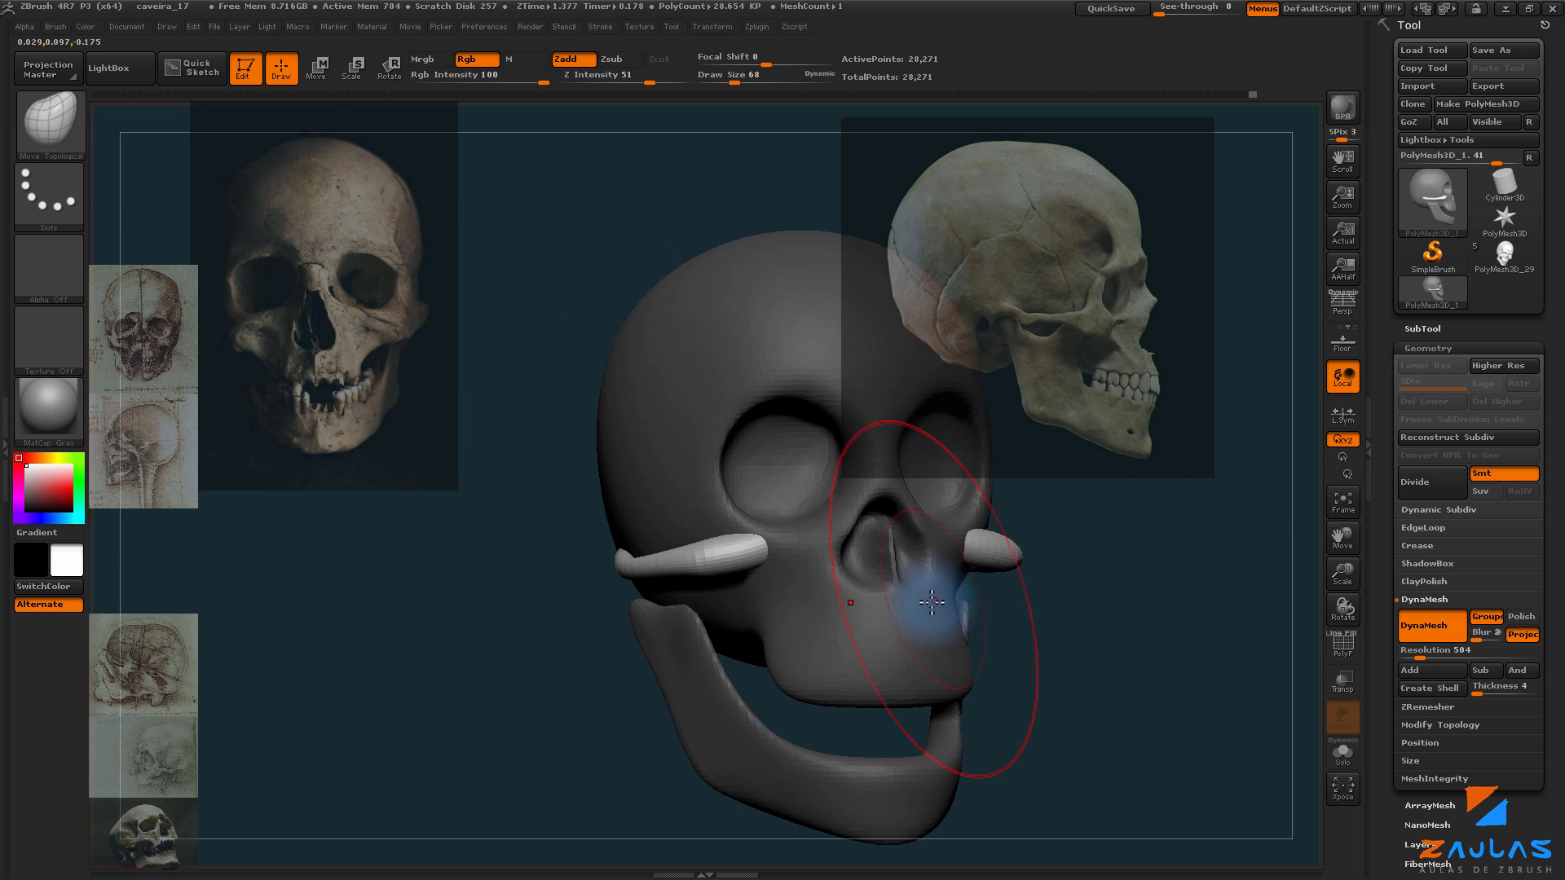
Step: Thicken the front ends of both cheekbone arches under the eye sockets with the Inflat brush at draw size 68
key(b)
click(799, 657)
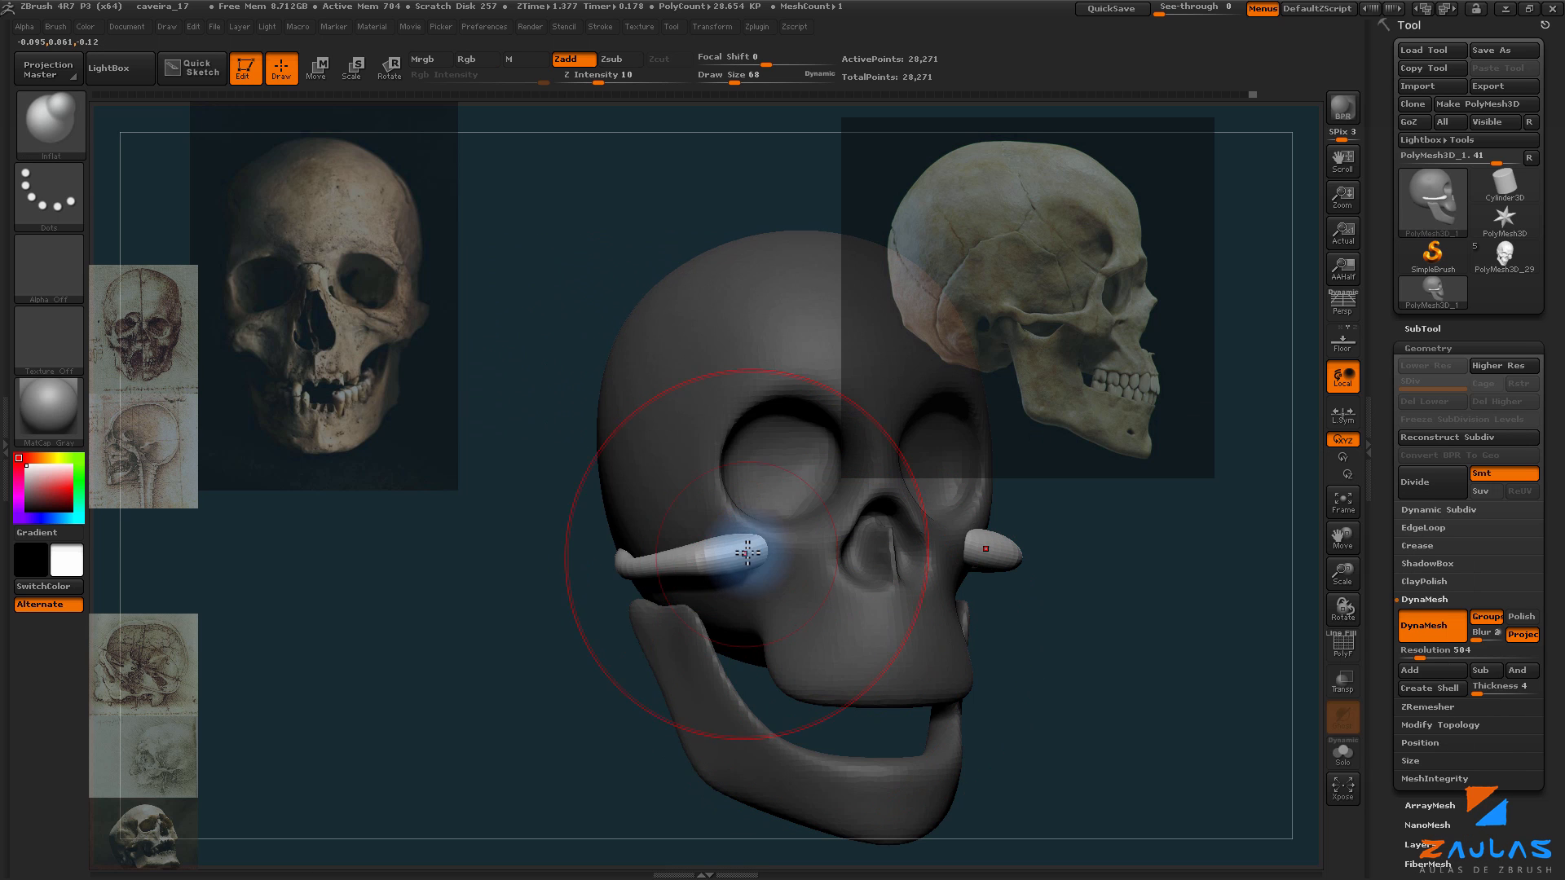
drag(742, 551, 752, 577)
drag(979, 637, 954, 614)
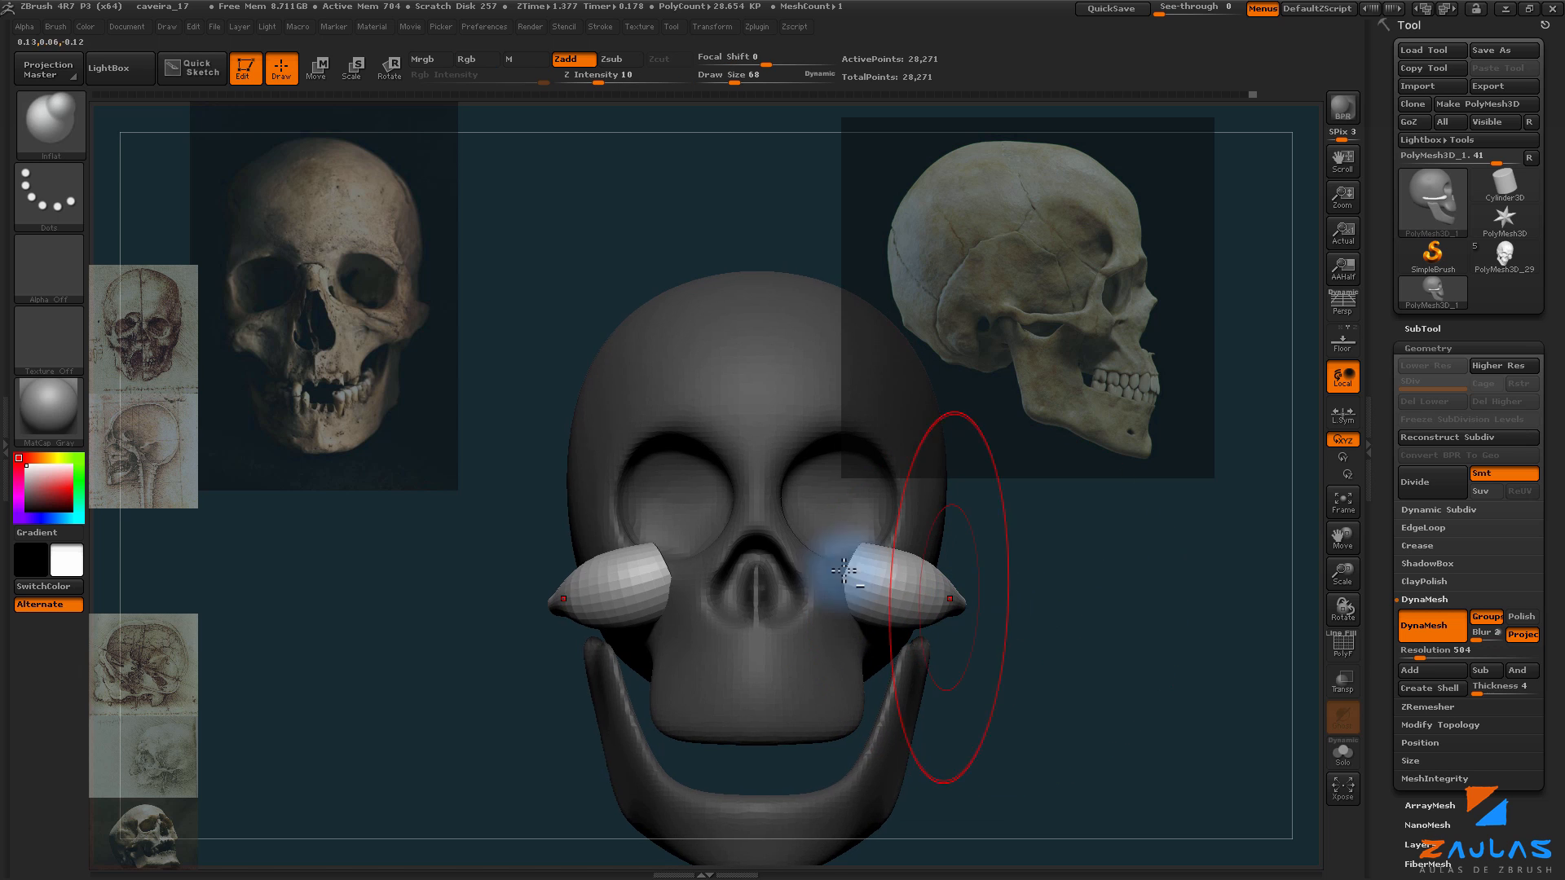
drag(454, 653, 481, 636)
Step: Reshape the front and outer ends of the cheekbone arches with the Move Topological brush at draw size 24
key(b)
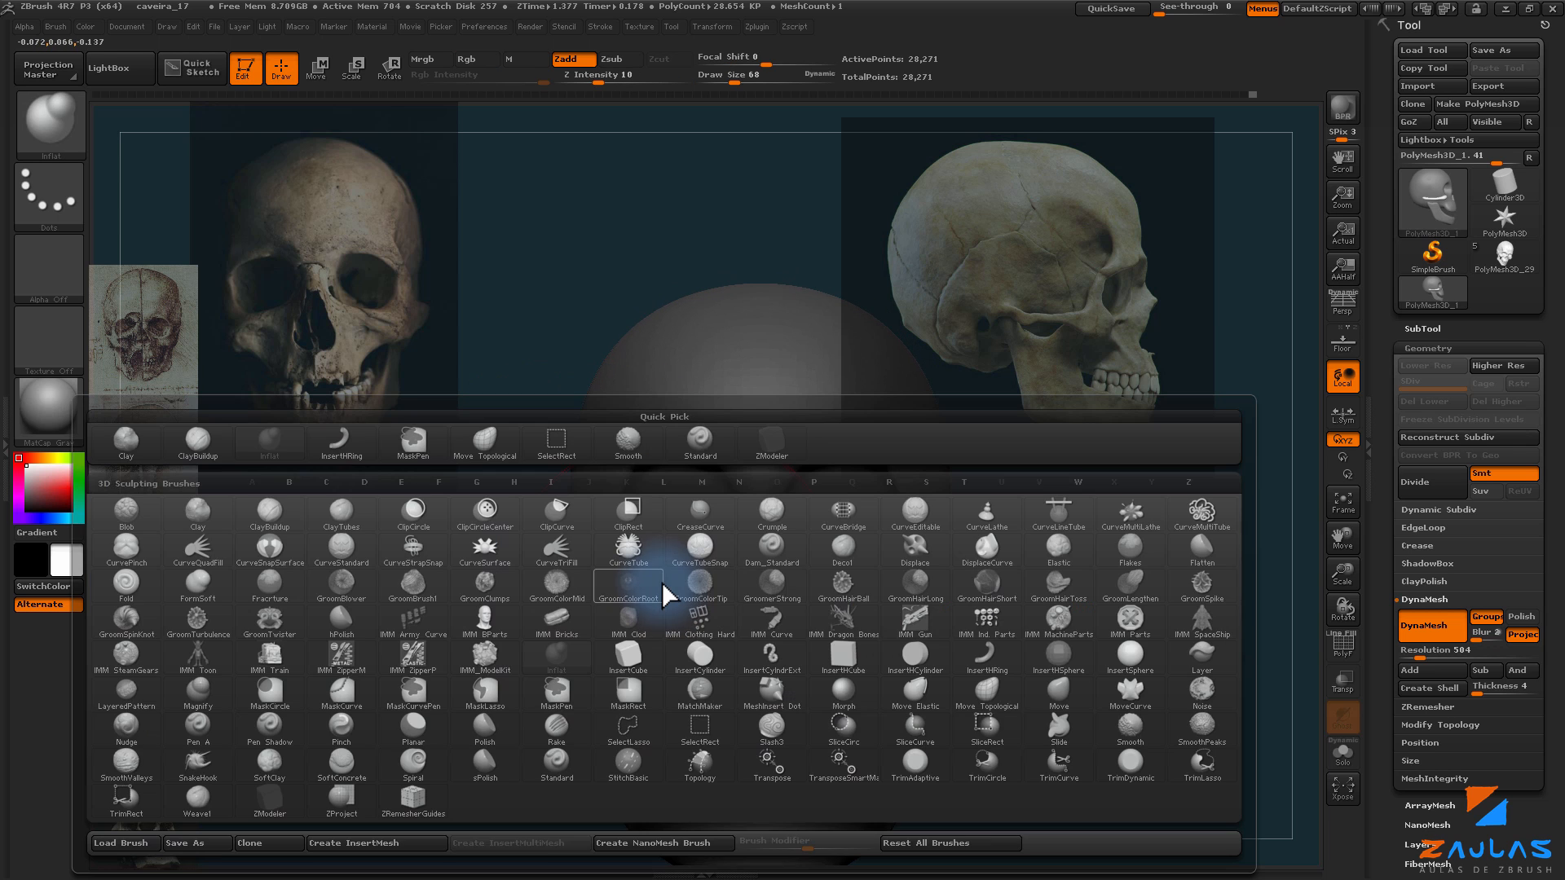
key(b)
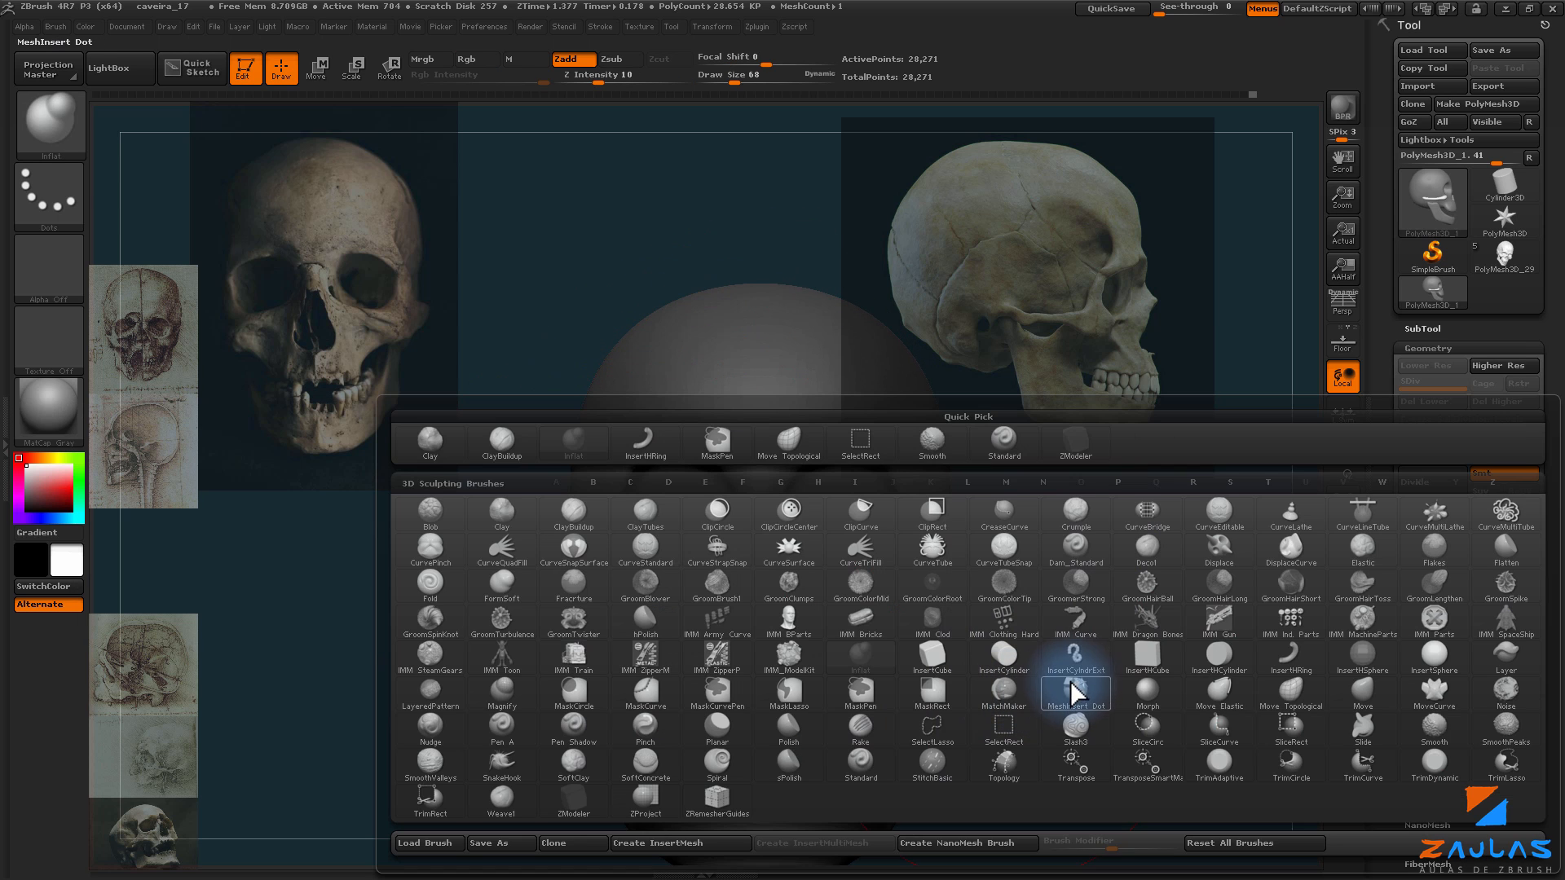
click(1298, 689)
mouse_move(655, 569)
mouse_down()
mouse_move(670, 603)
mouse_move(601, 585)
mouse_up()
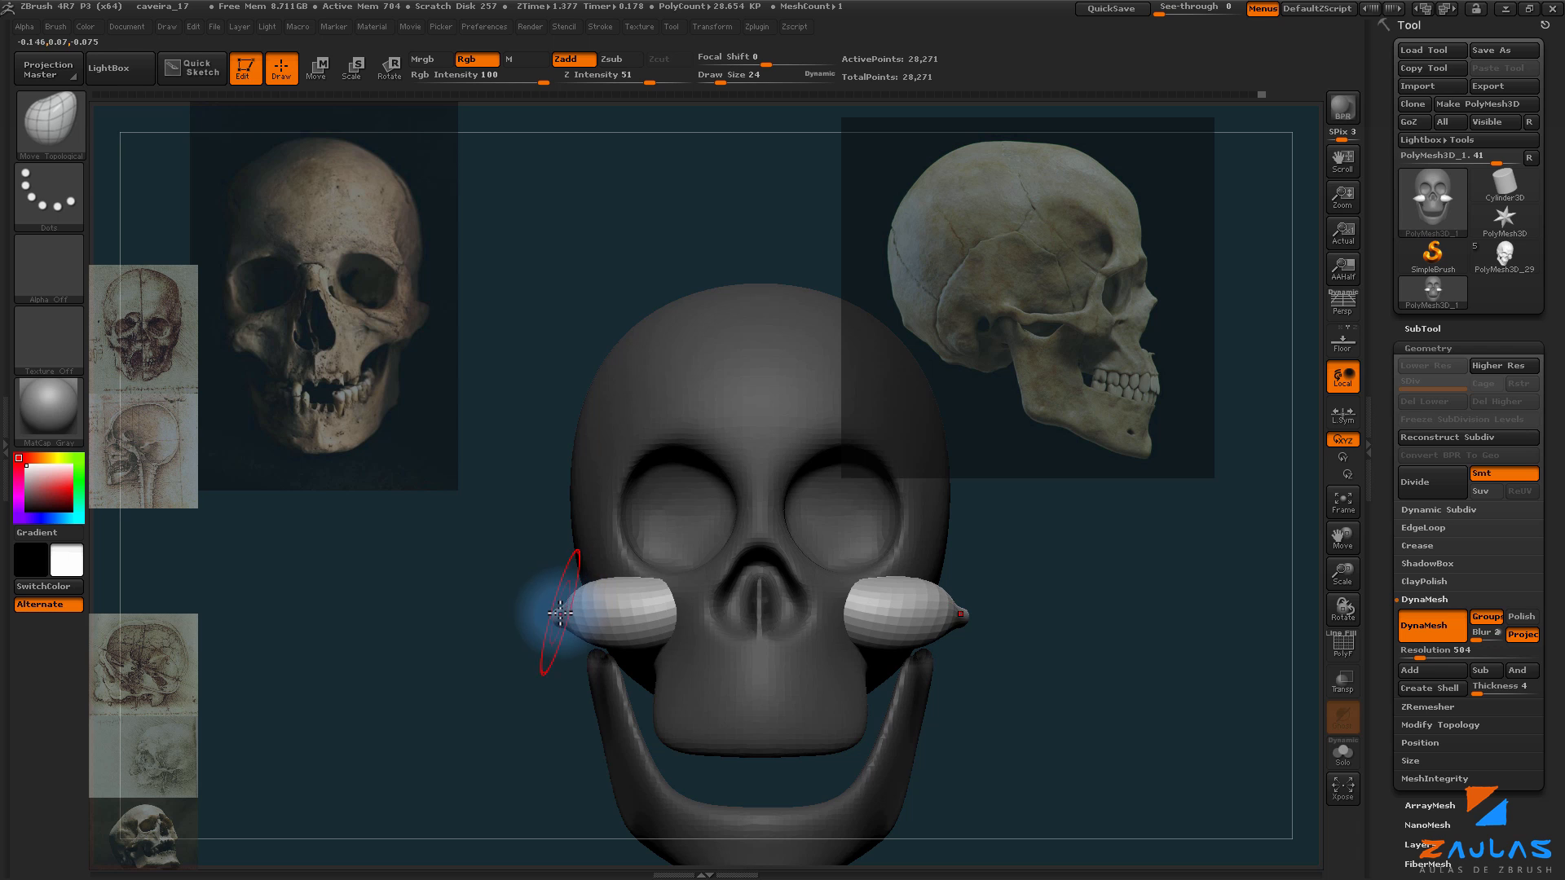
mouse_move(552, 610)
mouse_down()
mouse_move(440, 740)
mouse_move(558, 622)
mouse_move(937, 674)
mouse_move(981, 615)
mouse_move(916, 612)
mouse_move(1018, 612)
mouse_up()
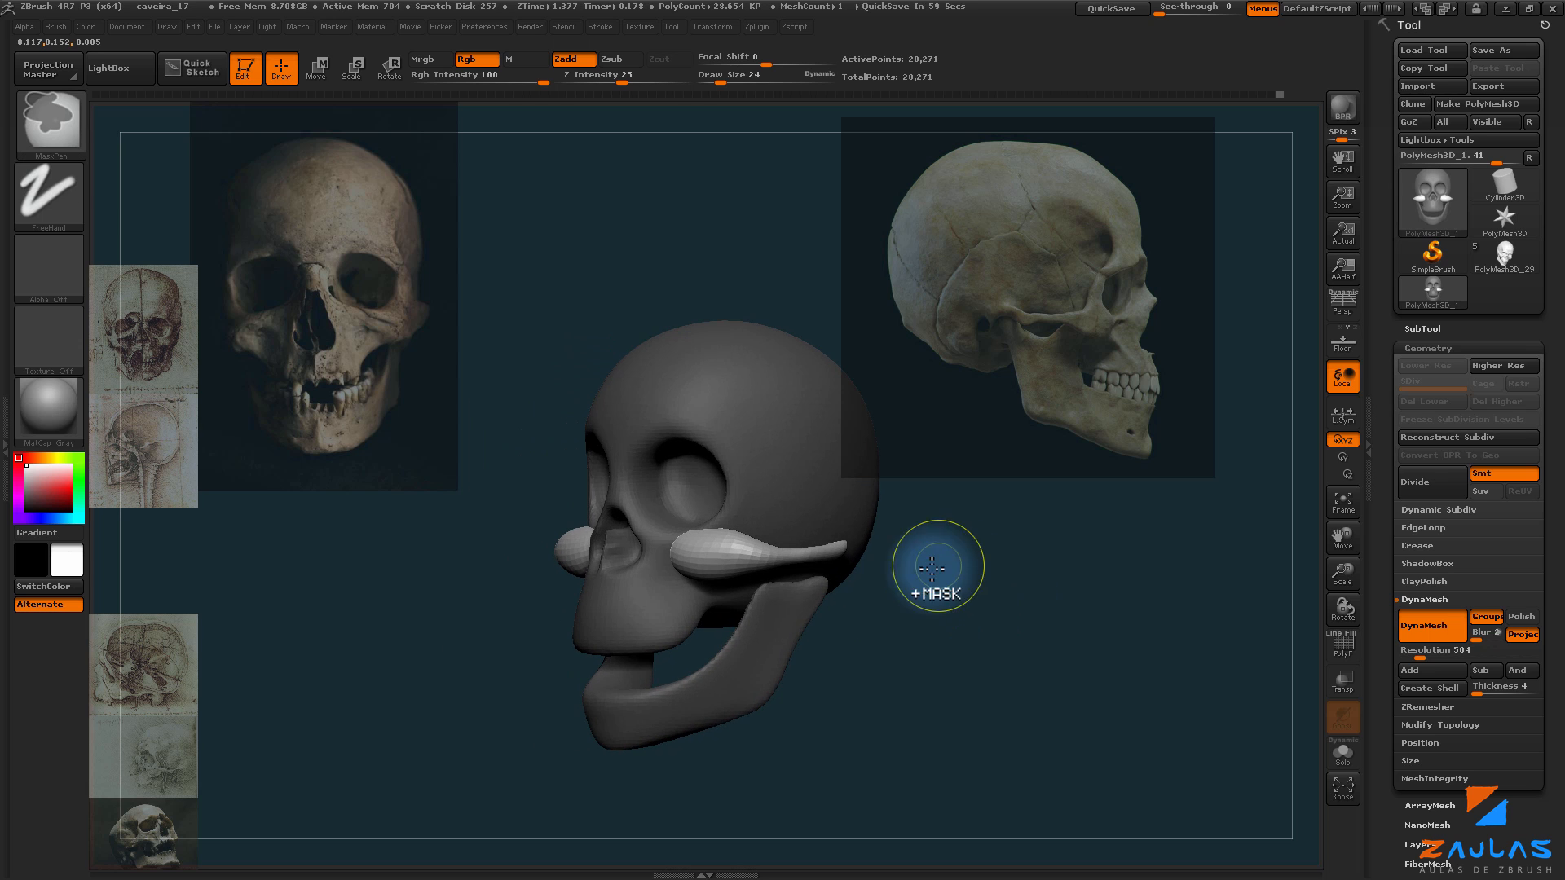
Step: Clear the mask from the cranium and jaw and turn on the polyframe display
ctrl+drag(954, 534, 1162, 774)
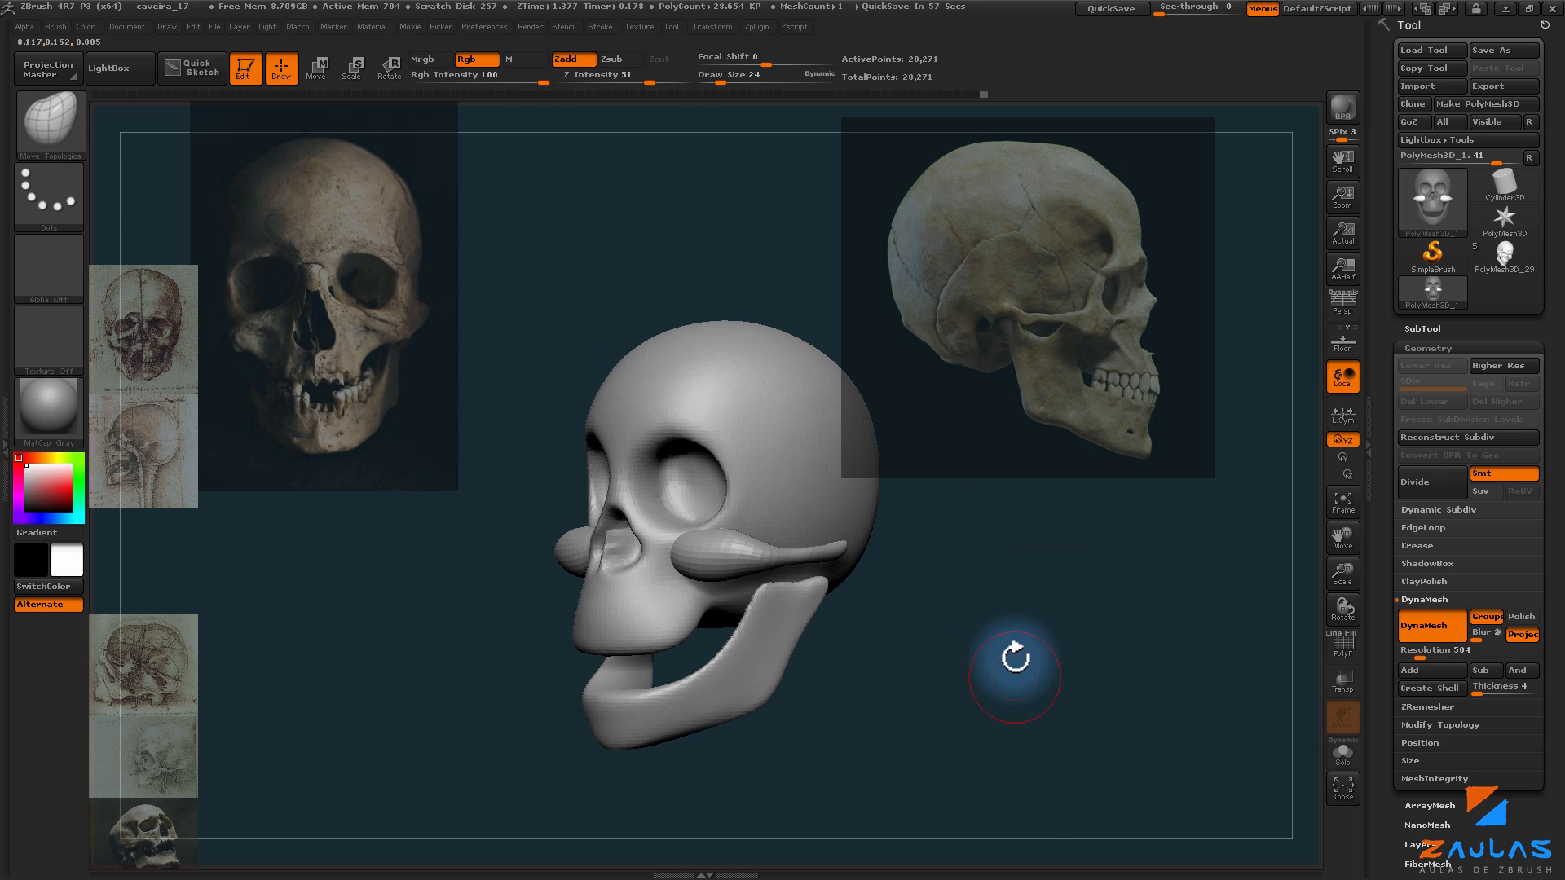
drag(1013, 652, 974, 587)
drag(1143, 669, 1266, 678)
click(1344, 644)
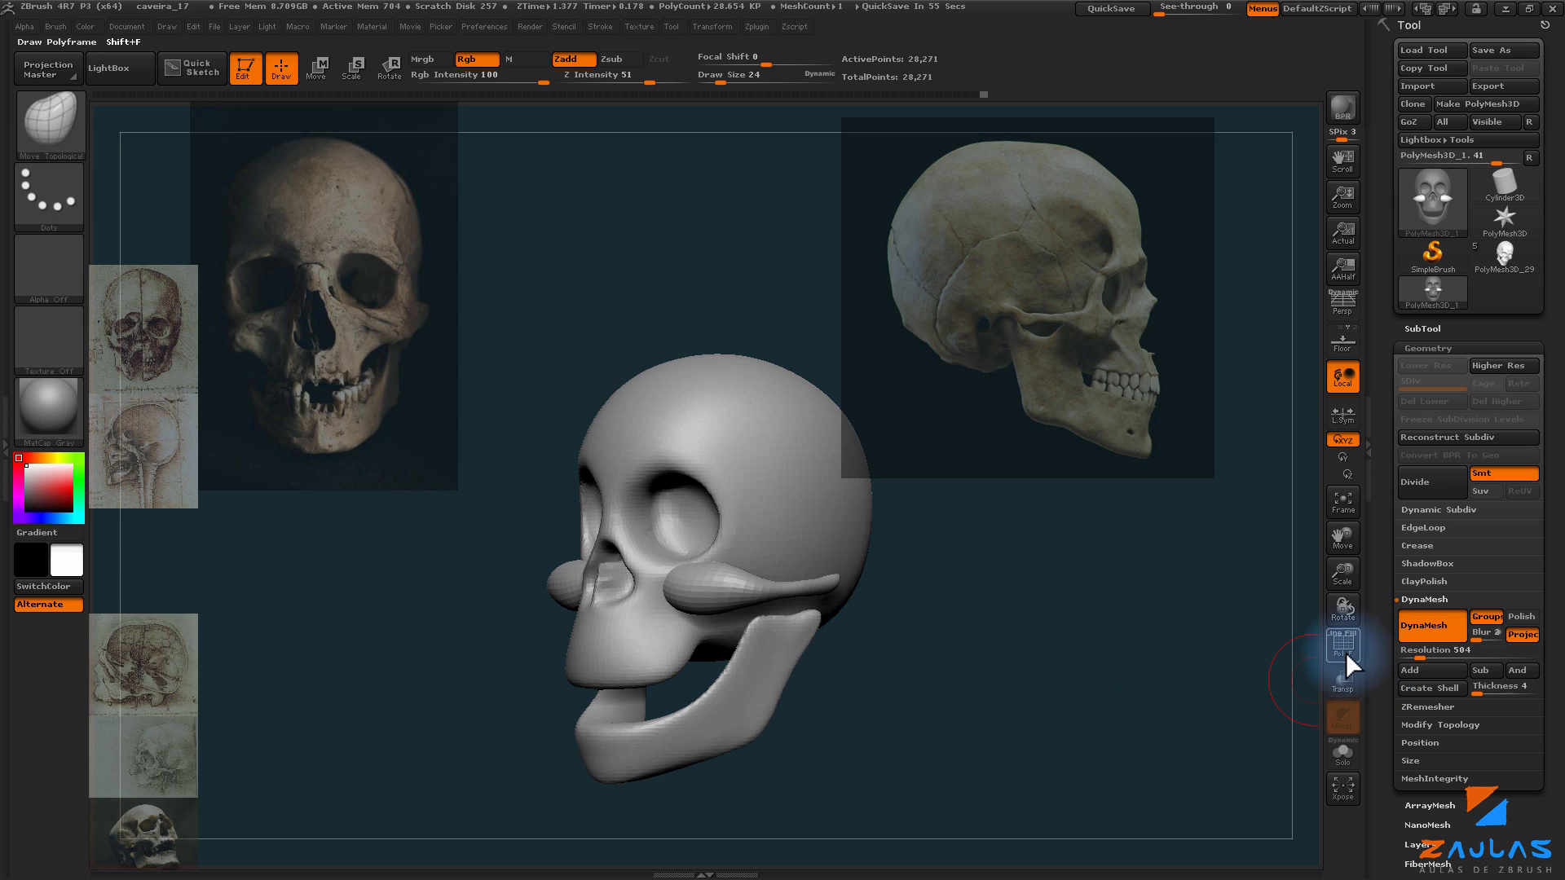
Step: Isolate the cheekbone arches and the cranium in turn to check their polygroups, showing the whole skull after each
alt+drag(1002, 650, 1037, 644)
ctrl+shift+click(856, 633)
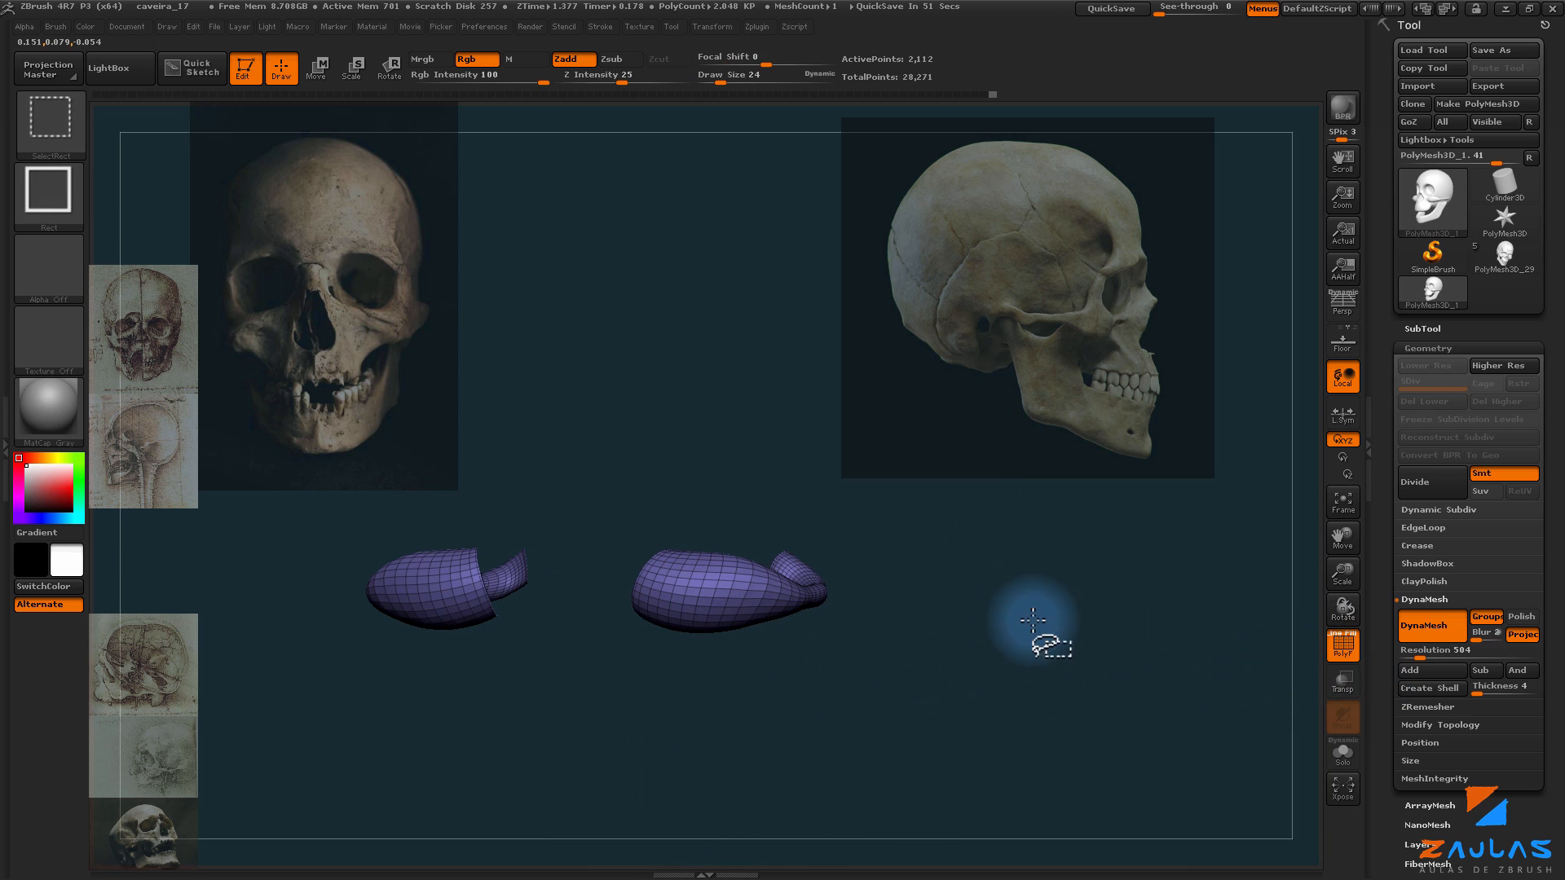
ctrl+shift+click(1049, 639)
ctrl+shift+click(786, 506)
ctrl+shift+click(1021, 581)
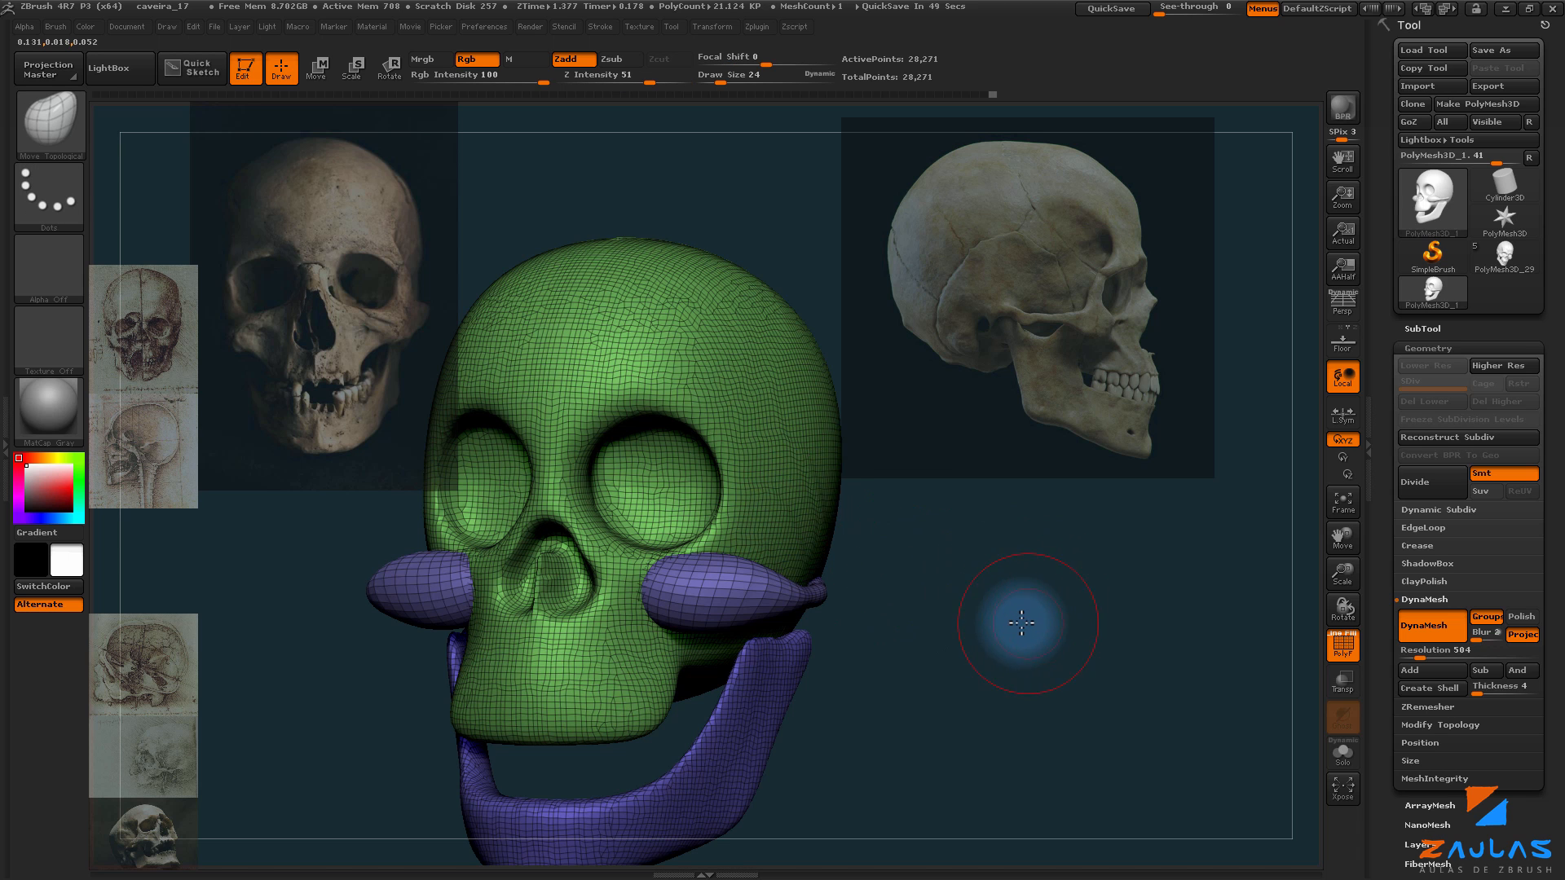
Step: Hide the lower jaw's polygroup, leaving only the cranium and cheekbone arches visible
mouse_move(1020, 622)
mouse_down()
mouse_move(989, 636)
mouse_move(1024, 600)
mouse_move(1017, 571)
mouse_move(1002, 614)
mouse_move(804, 662)
mouse_move(825, 607)
mouse_up()
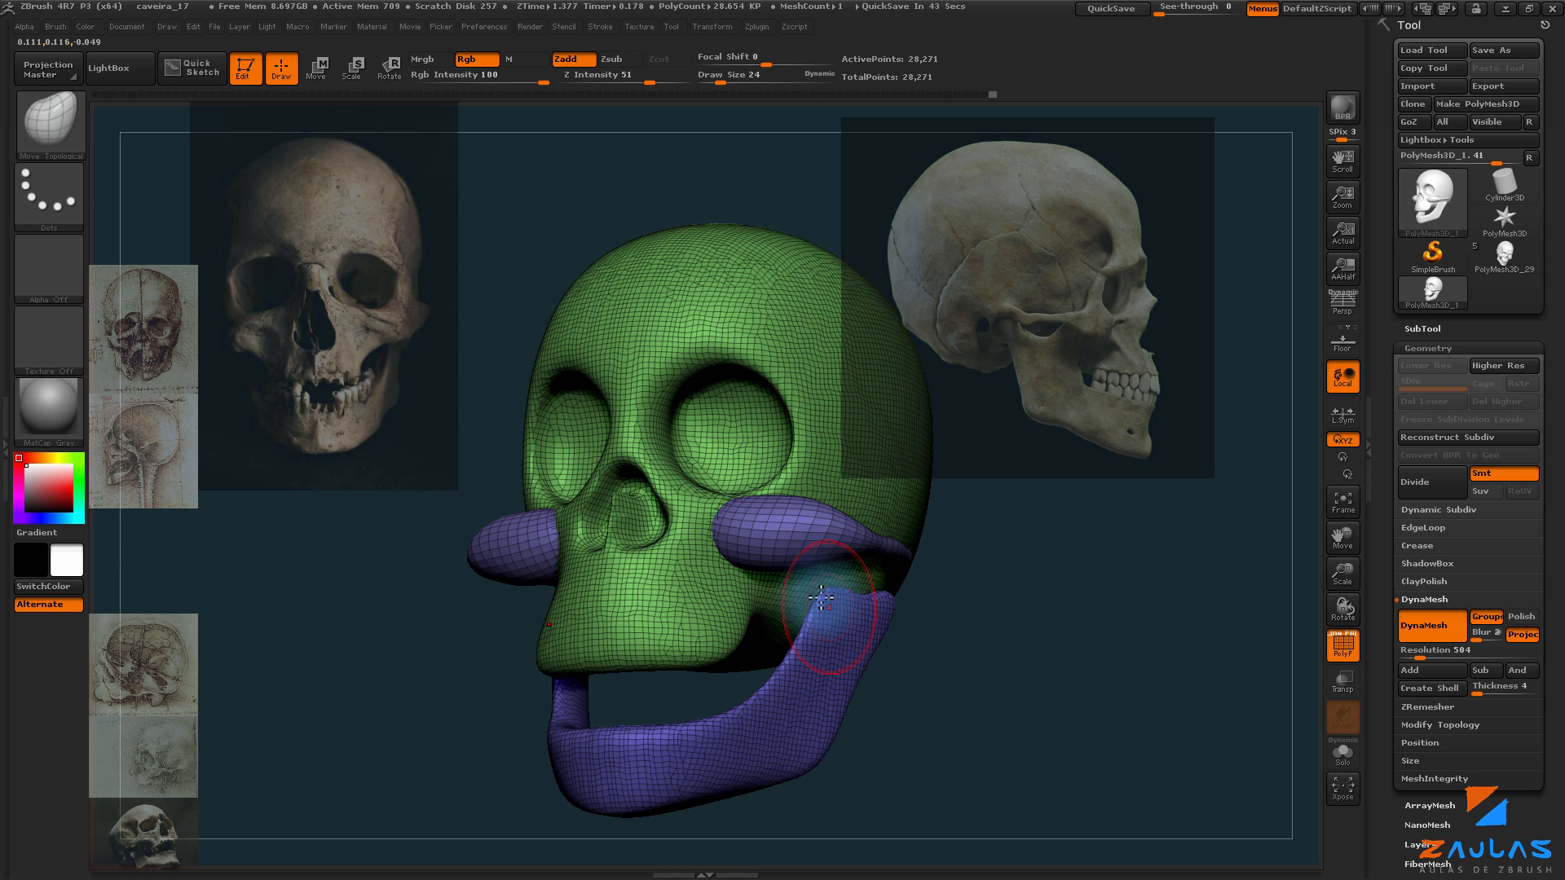
shift+drag(952, 537, 985, 559)
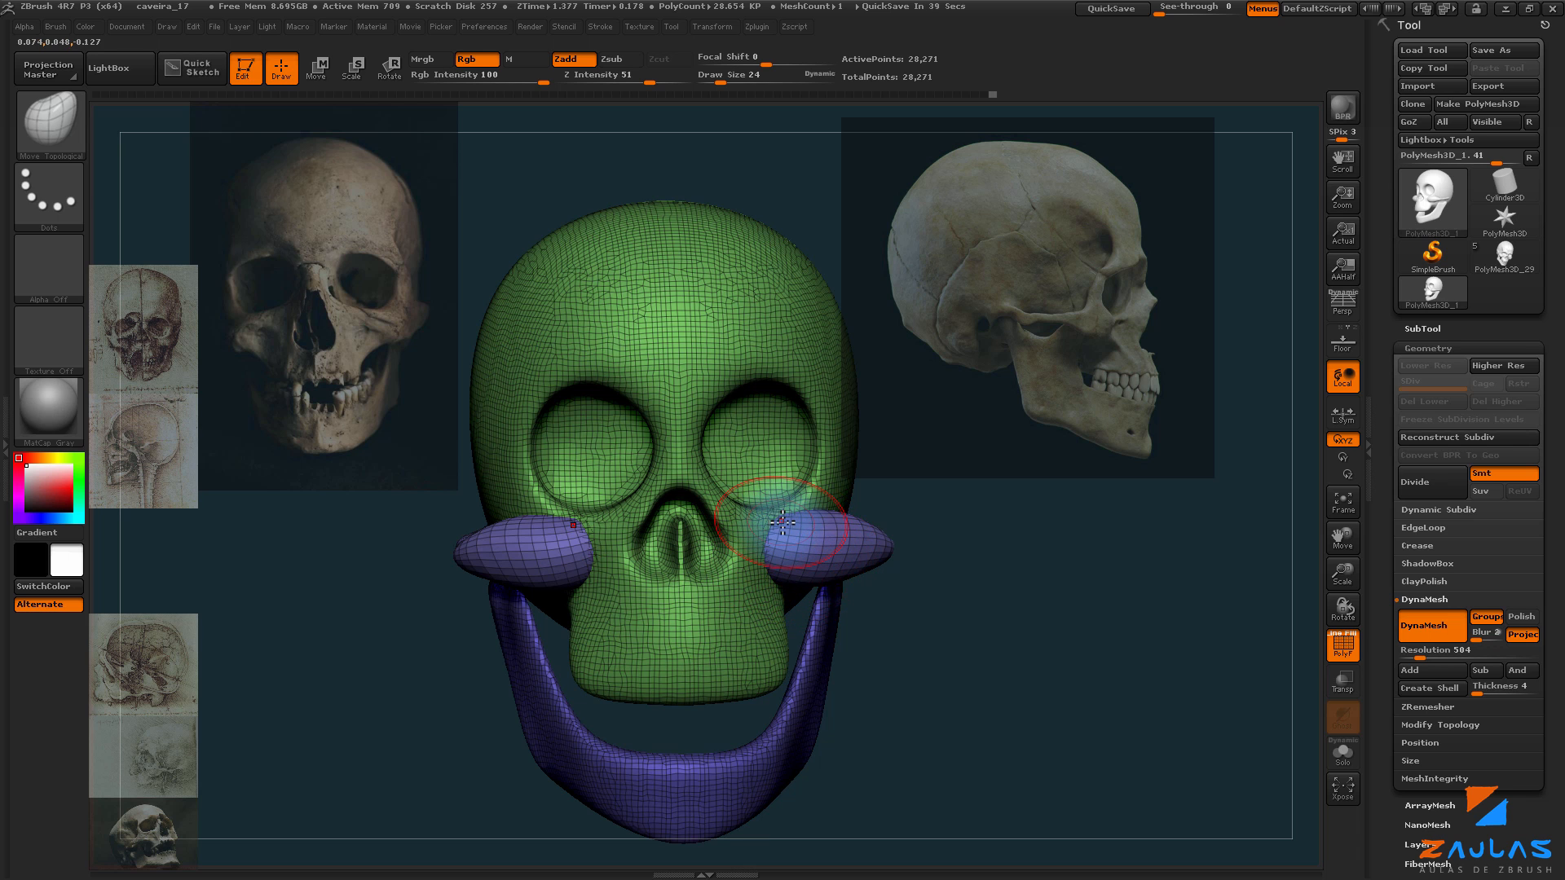
drag(1011, 599, 1204, 615)
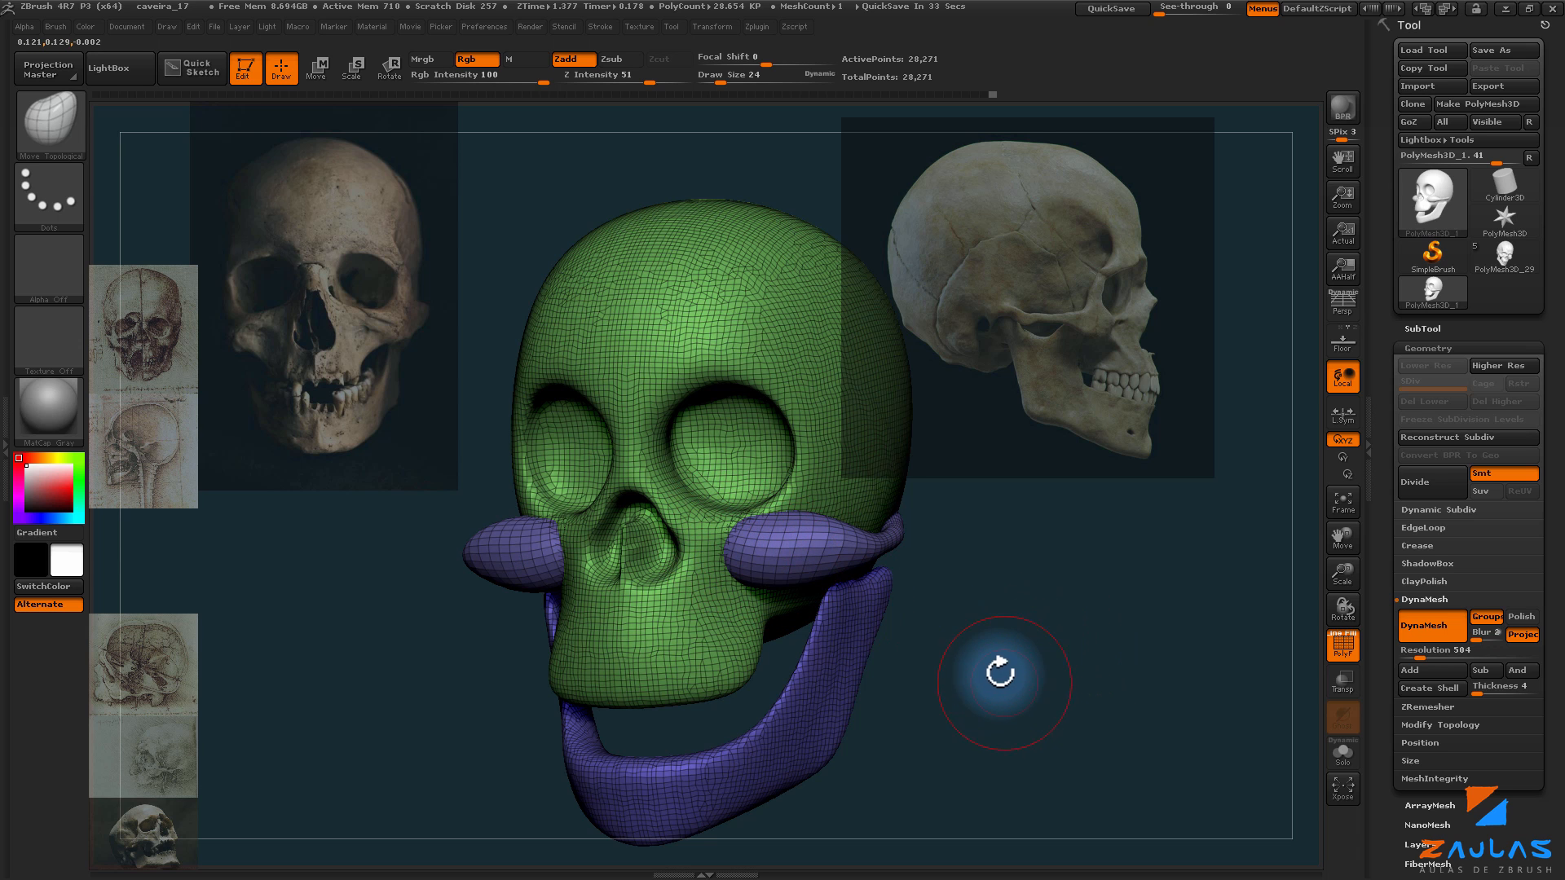
mouse_move(1002, 663)
mouse_down()
mouse_move(992, 679)
mouse_move(996, 657)
mouse_up()
key(ctrl+shift)
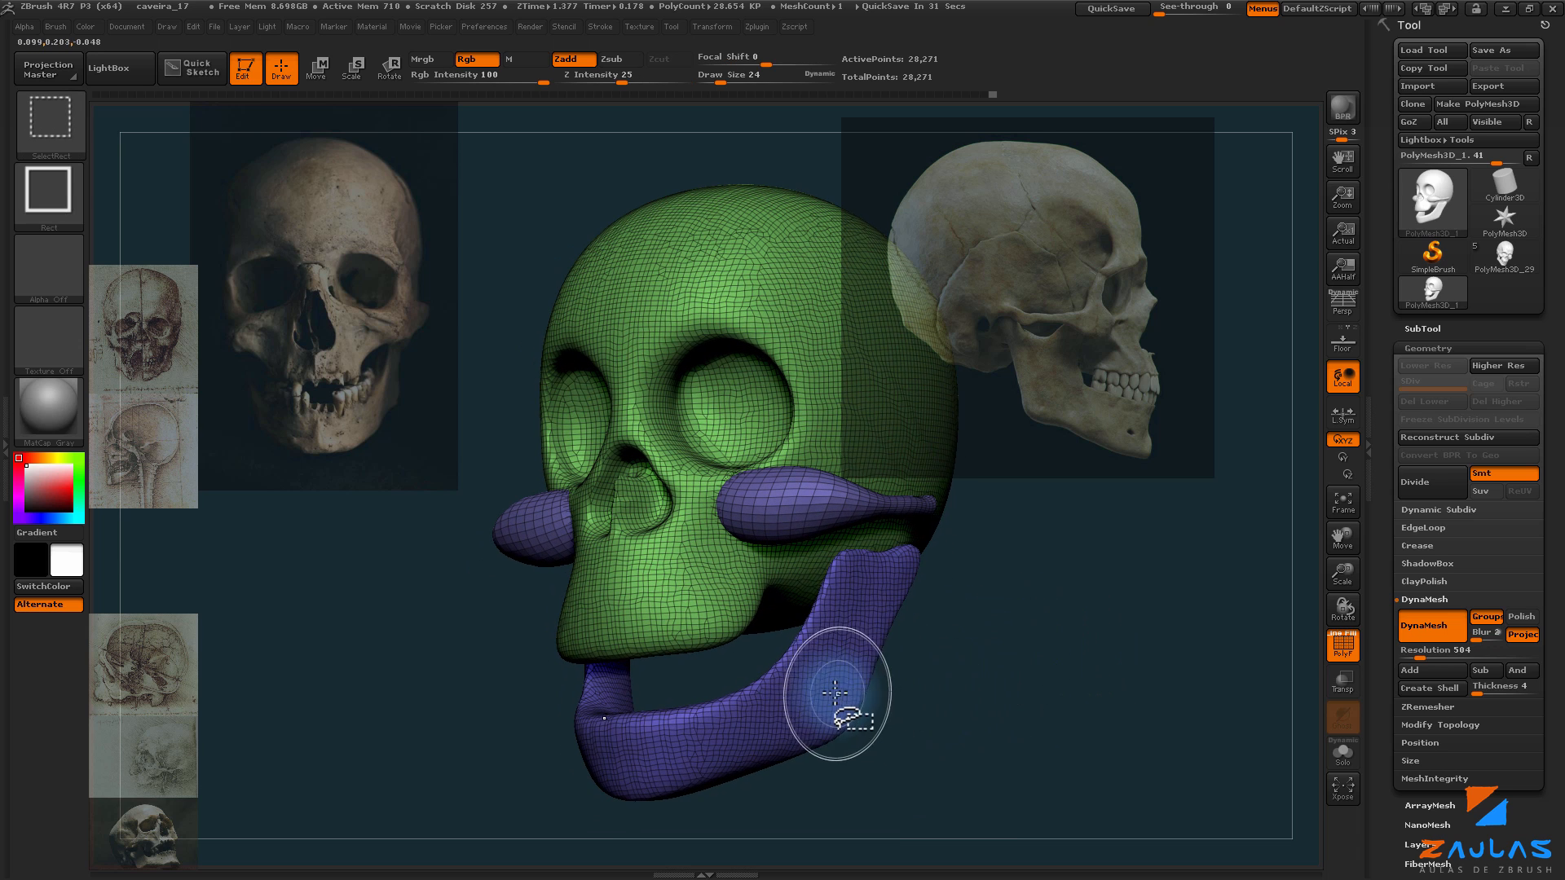
ctrl+shift+click(819, 689)
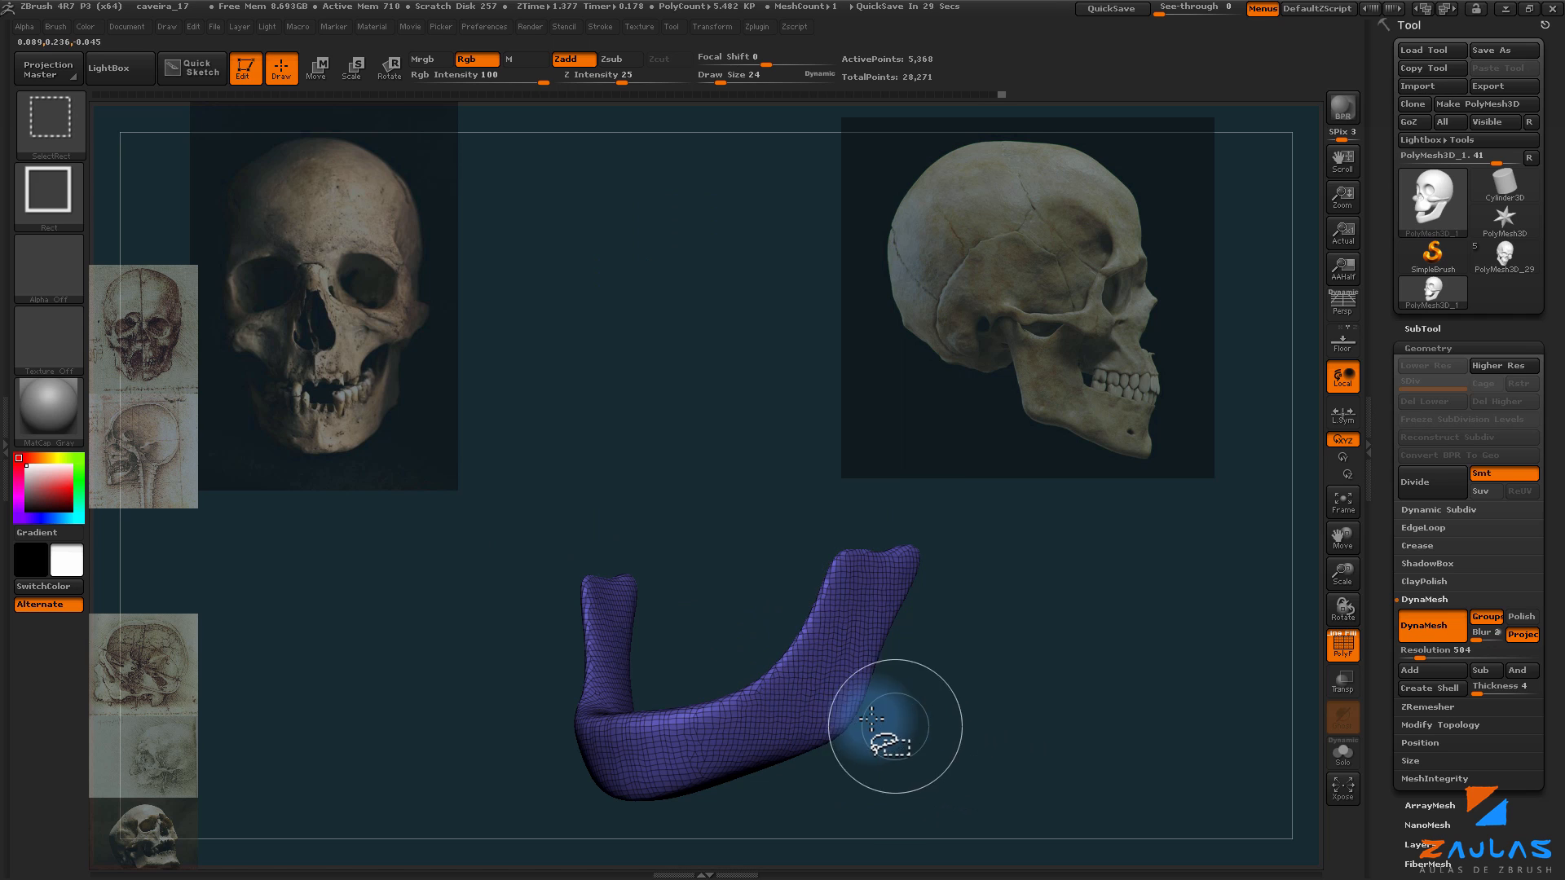
ctrl+shift+click(817, 690)
mouse_move(992, 617)
mouse_down()
mouse_move(902, 611)
mouse_move(965, 623)
mouse_up()
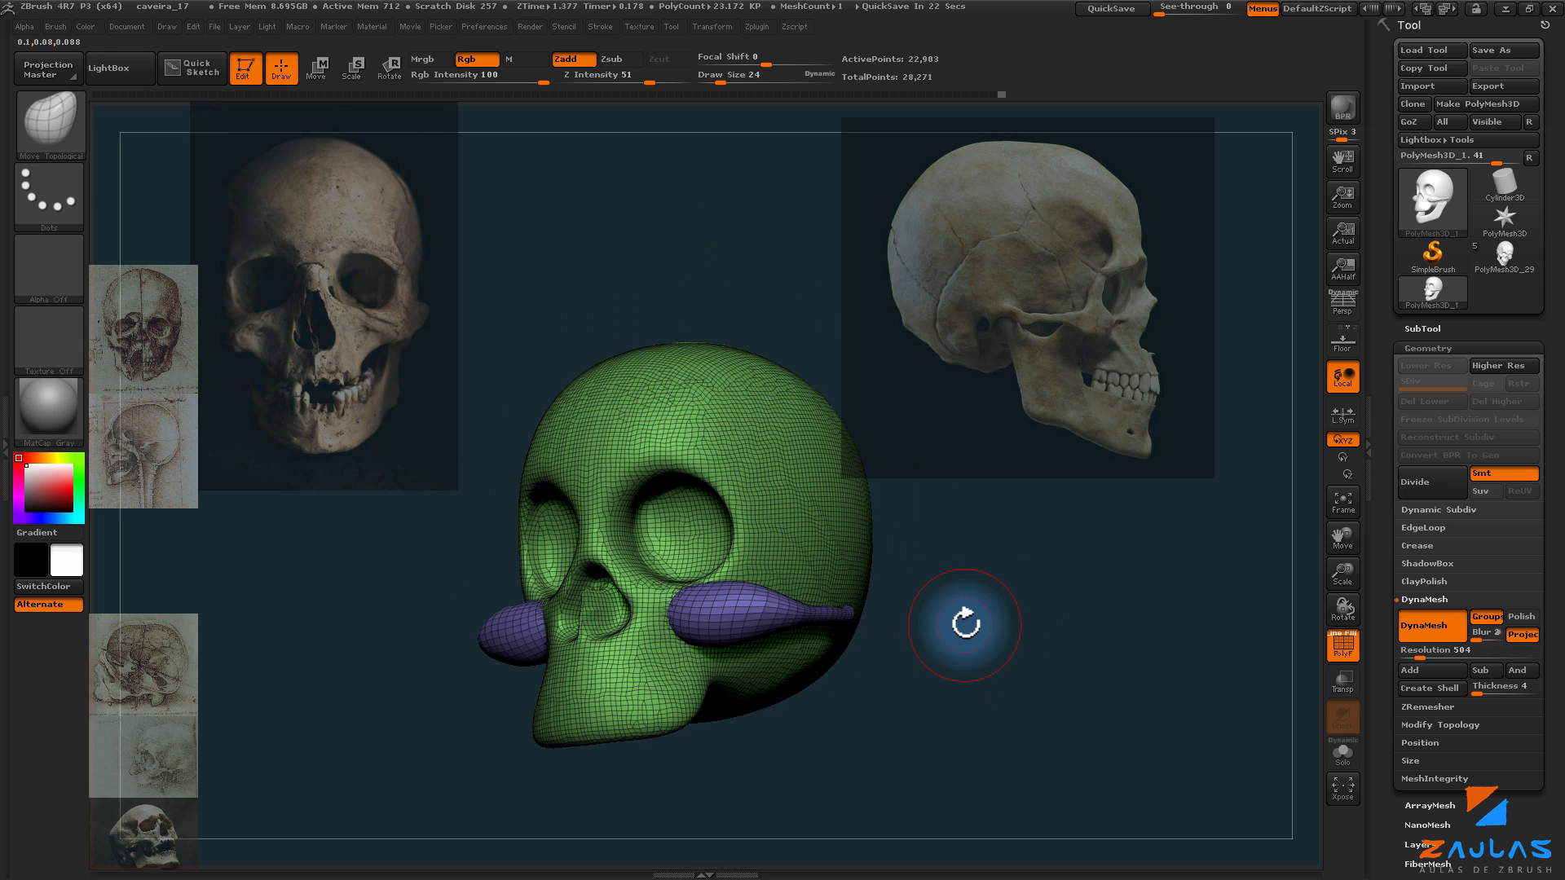
Step: Combine the visible cranium and cheekbone arches into a single polygroup
key(ctrl+w)
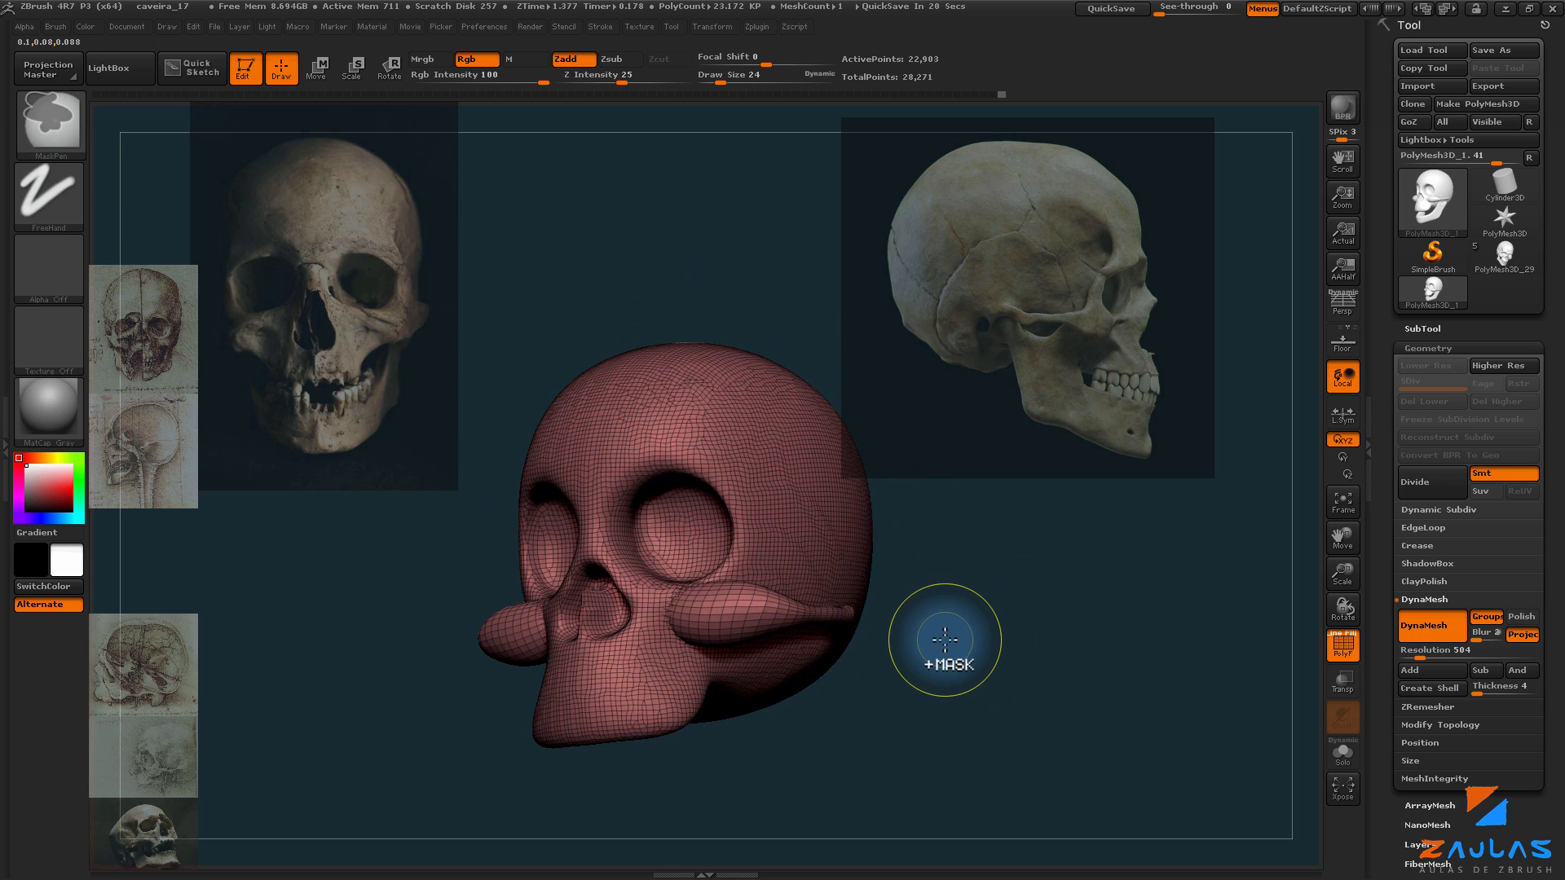
drag(950, 639, 653, 531)
drag(968, 625, 974, 624)
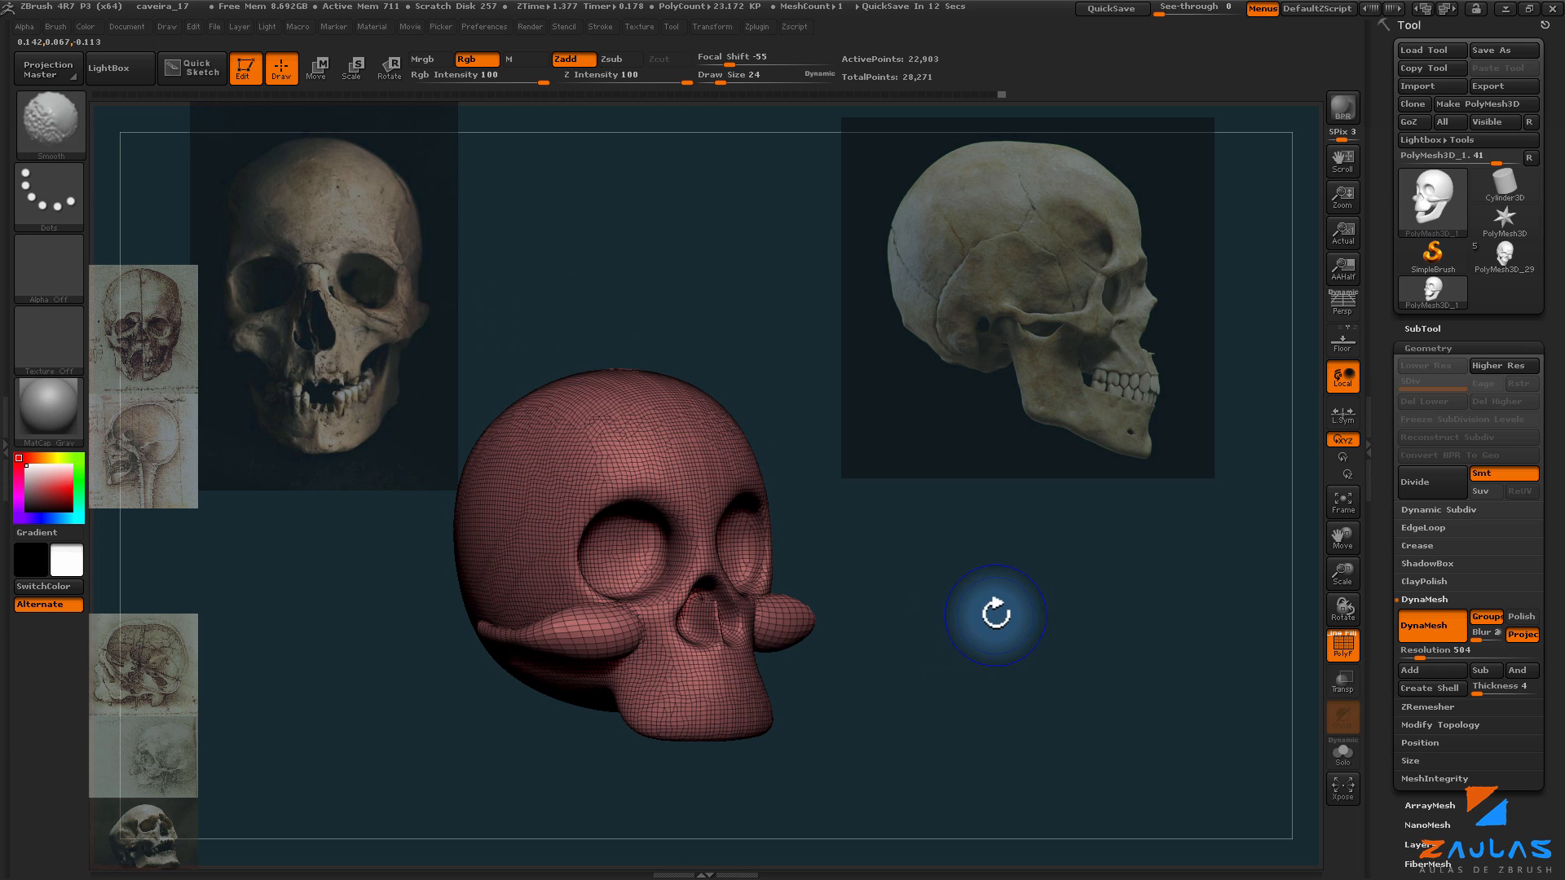
Step: Unhide the lower jaw and update the DynaMesh to fuse the cheekbone arches with the cranium
mouse_move(970, 588)
ctrl+shift+mouse_down()
mouse_move(1035, 636)
mouse_move(1016, 639)
mouse_move(1024, 601)
mouse_move(971, 615)
ctrl+shift+mouse_up()
ctrl+shift+click(985, 607)
key(ctrl)
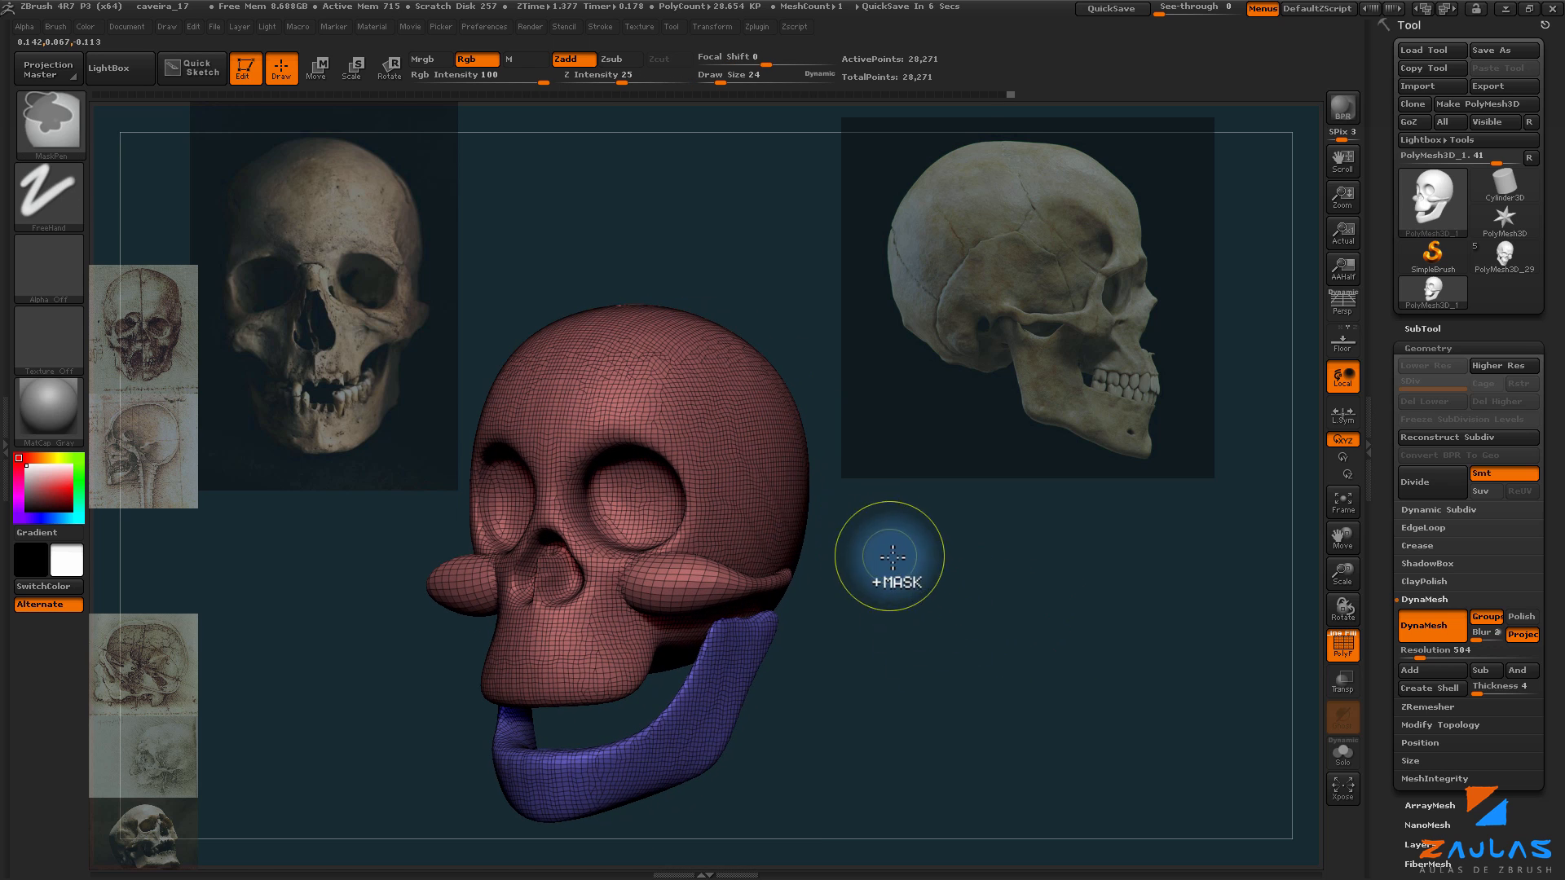
mouse_move(892, 544)
ctrl+mouse_down()
mouse_move(1093, 699)
mouse_move(1180, 801)
mouse_move(968, 622)
mouse_move(1067, 669)
mouse_move(1003, 612)
ctrl+mouse_up()
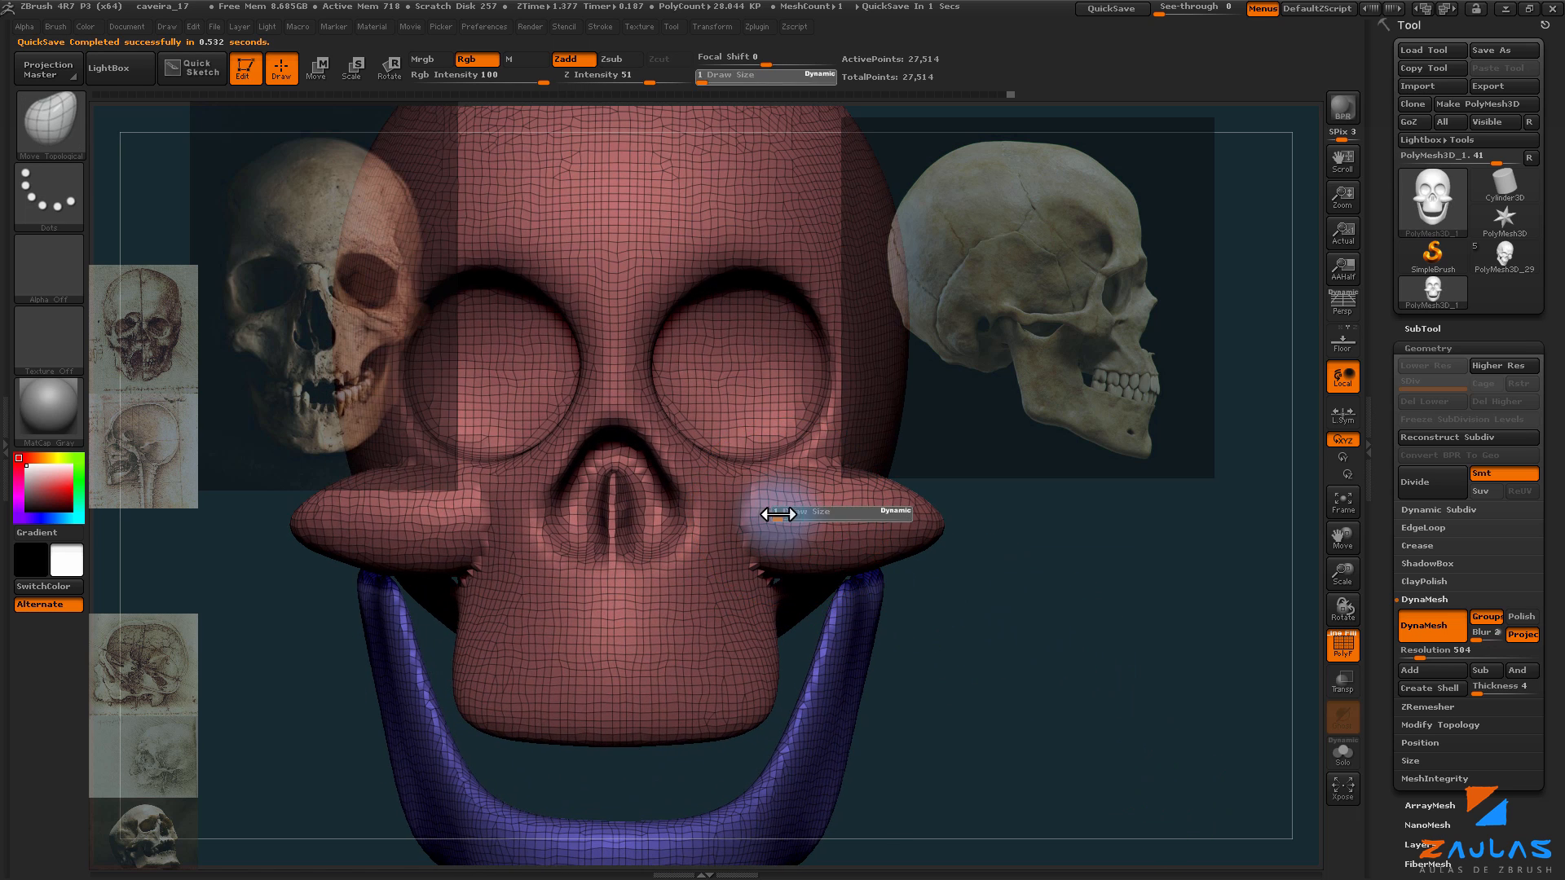
Step: Smooth the seams where the cheekbone arches meet the cranium at draw size 13
shift+drag(787, 518, 758, 524)
drag(1060, 631, 970, 623)
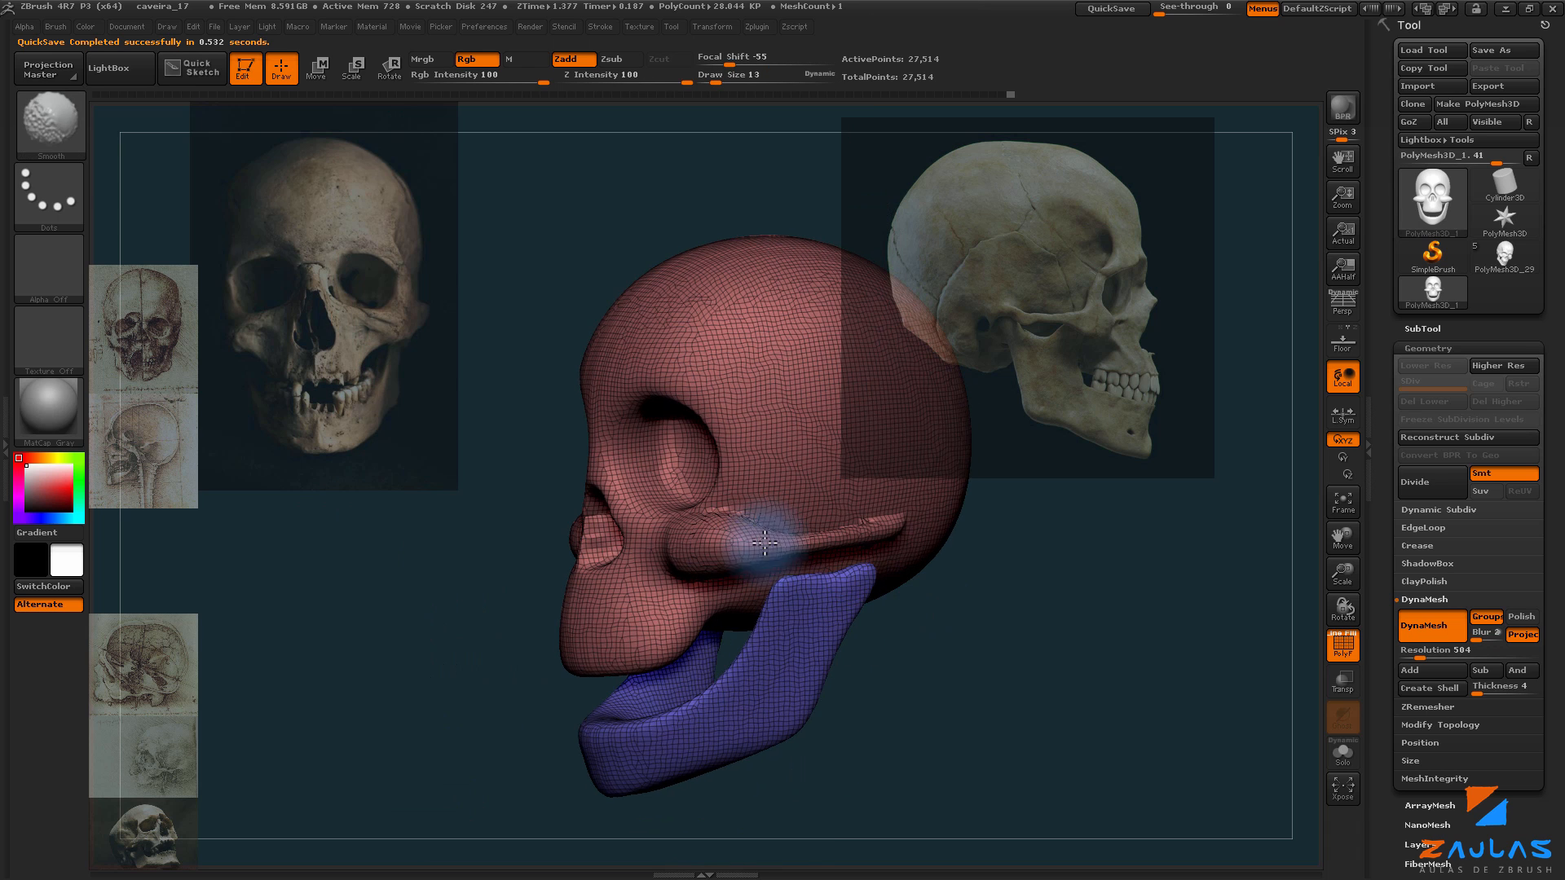
Step: Hide the polyframe wireframe on the skull and switch to the ClayBuildup brush
mouse_move(970, 563)
mouse_down()
mouse_move(978, 594)
mouse_move(807, 489)
mouse_up()
mouse_move(925, 563)
mouse_down()
mouse_move(996, 553)
mouse_move(913, 611)
mouse_move(1118, 622)
mouse_move(780, 585)
mouse_move(1041, 615)
mouse_move(810, 559)
mouse_move(963, 666)
mouse_move(831, 579)
mouse_move(1059, 619)
mouse_move(958, 629)
mouse_up()
key(shift+f)
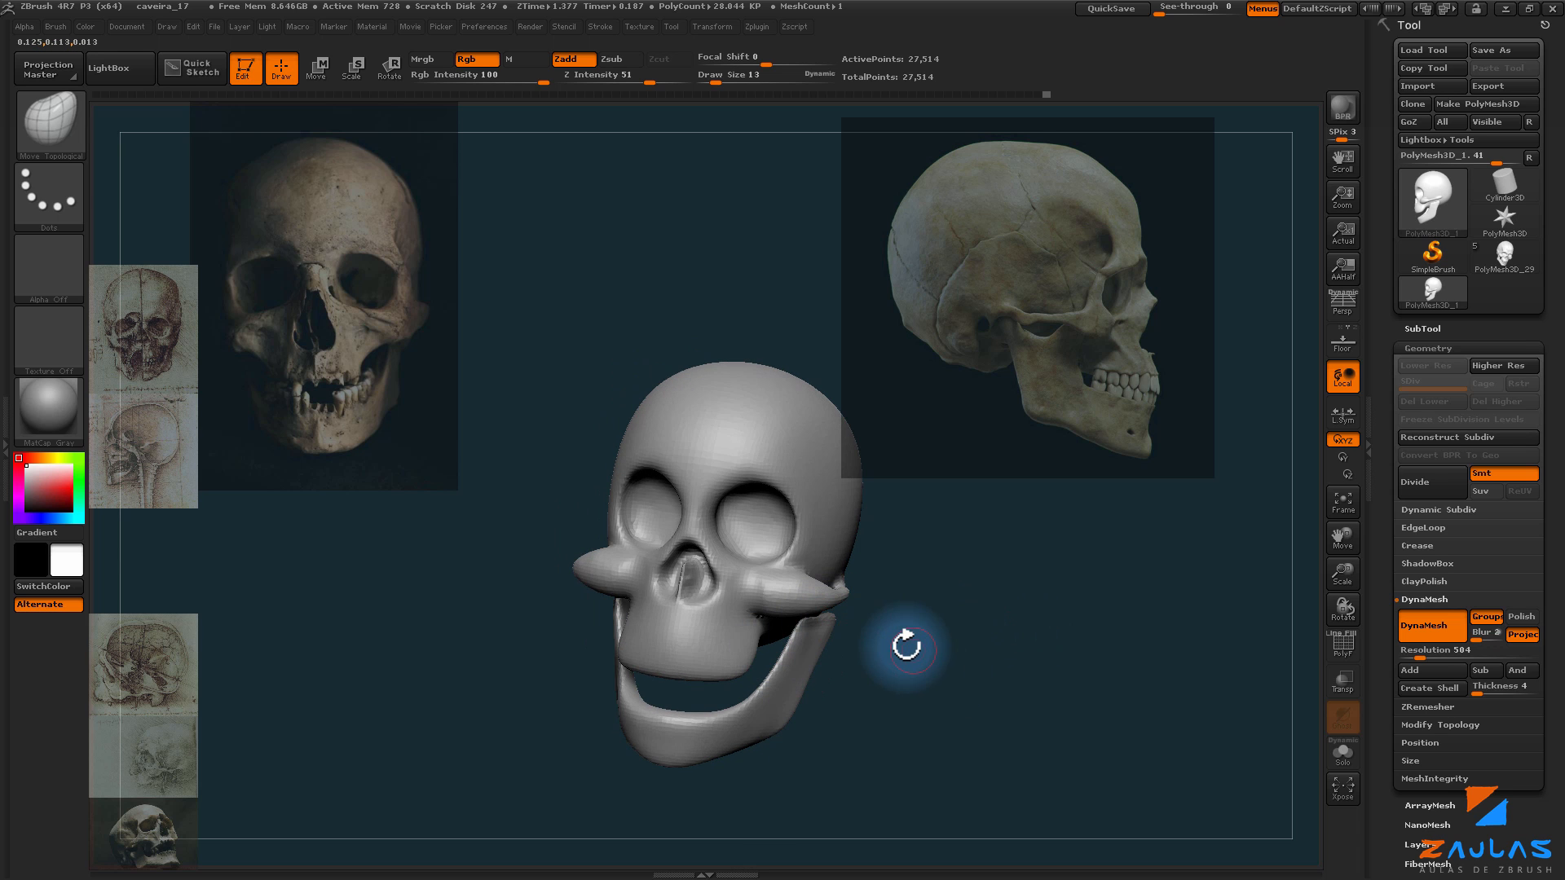
key(b)
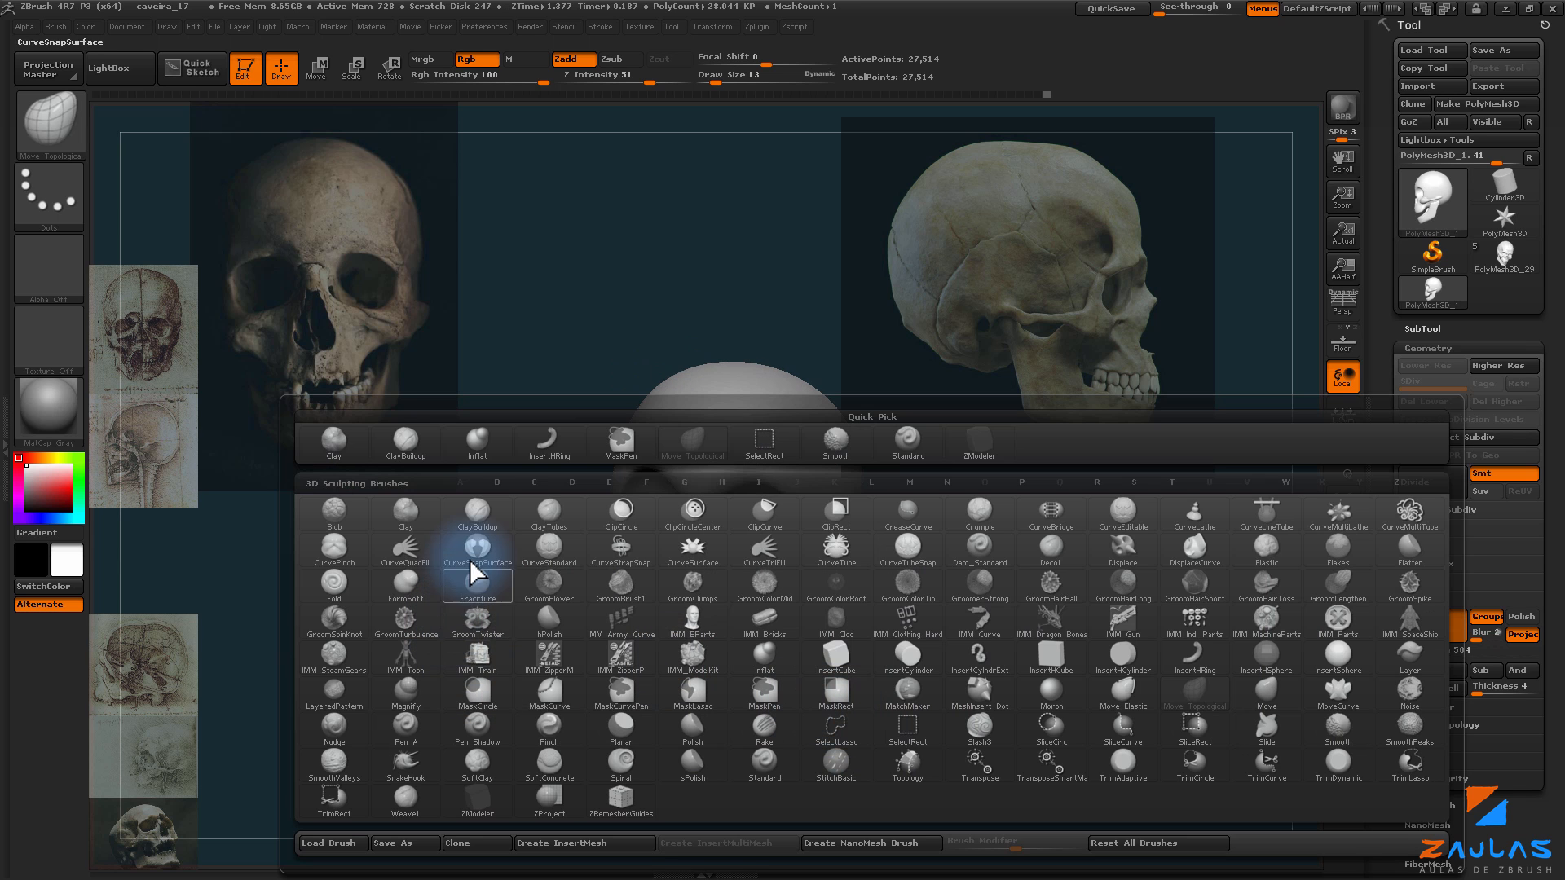
click(472, 516)
Step: Build up volume across the front of the upper jaw with ClayBuildup and smooth the strokes
drag(976, 677, 961, 657)
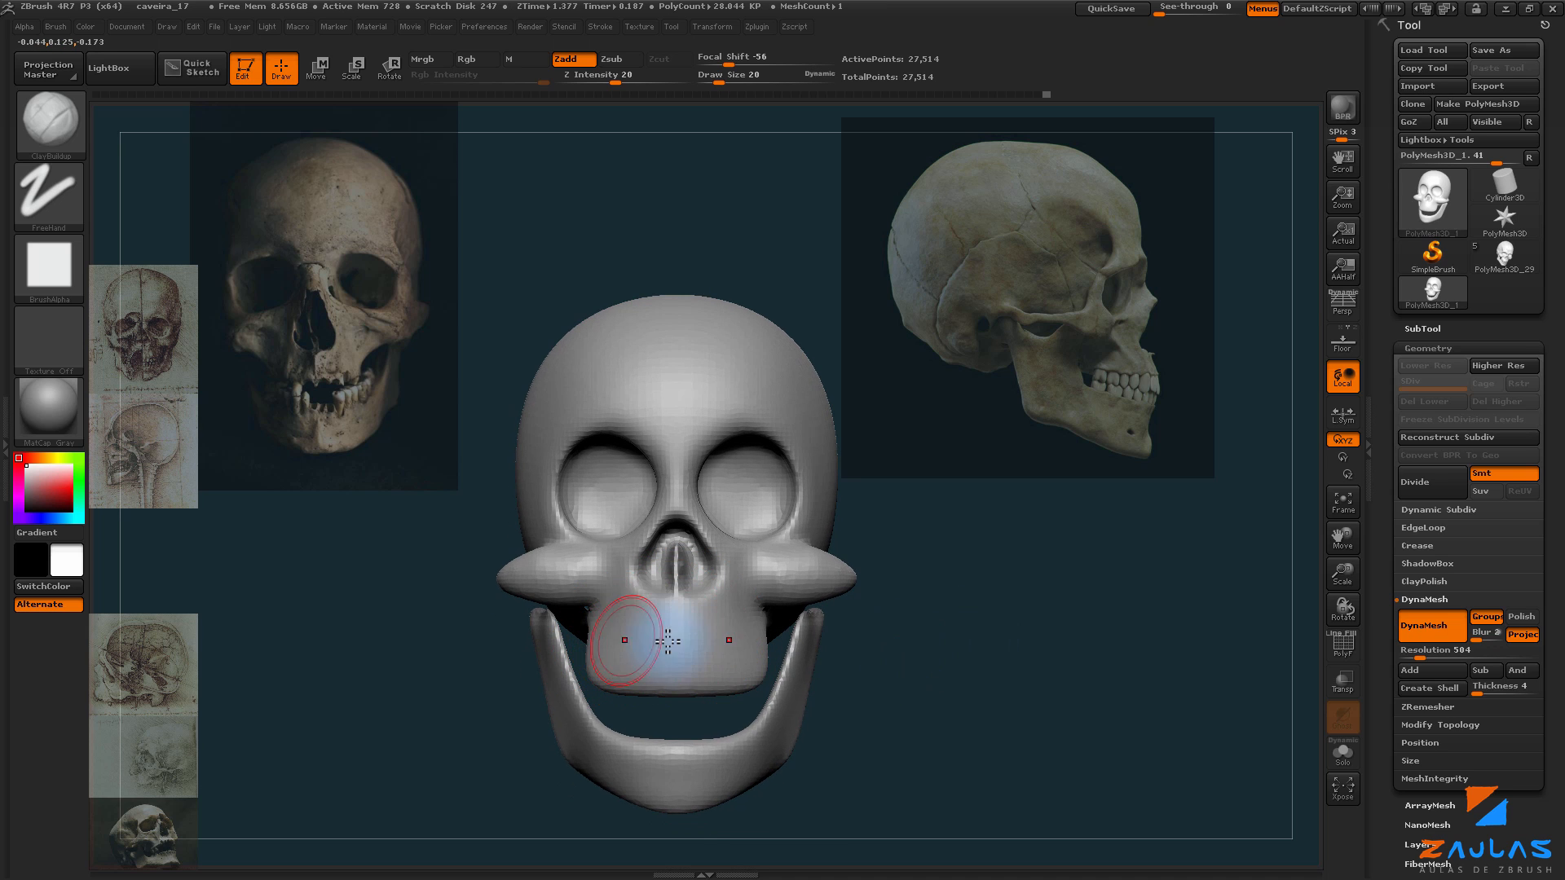
drag(891, 688, 862, 683)
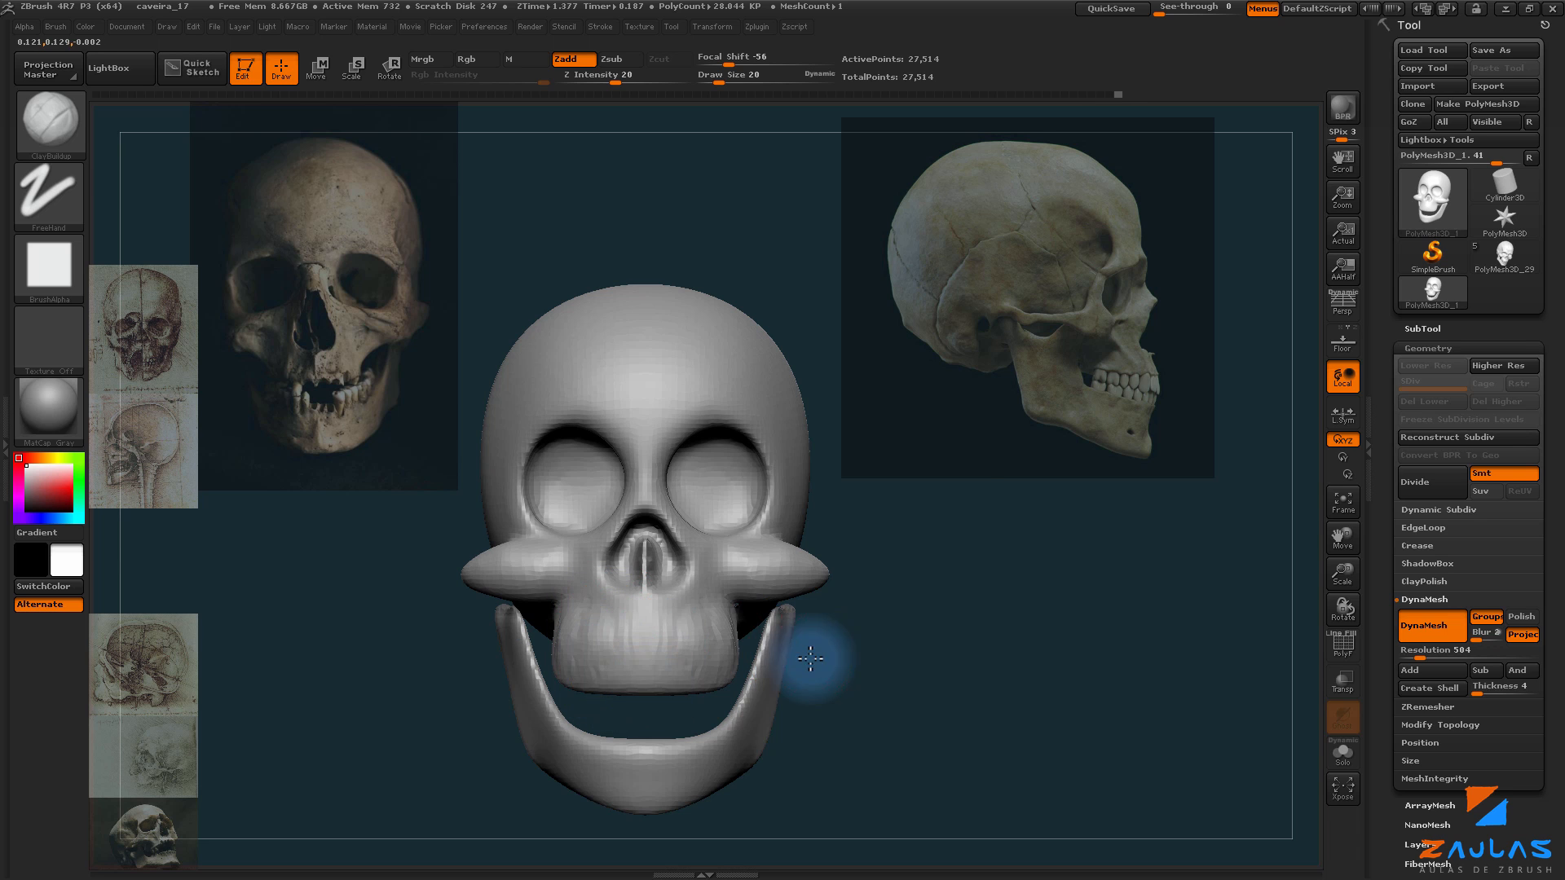
drag(814, 657, 705, 634)
drag(531, 692, 709, 622)
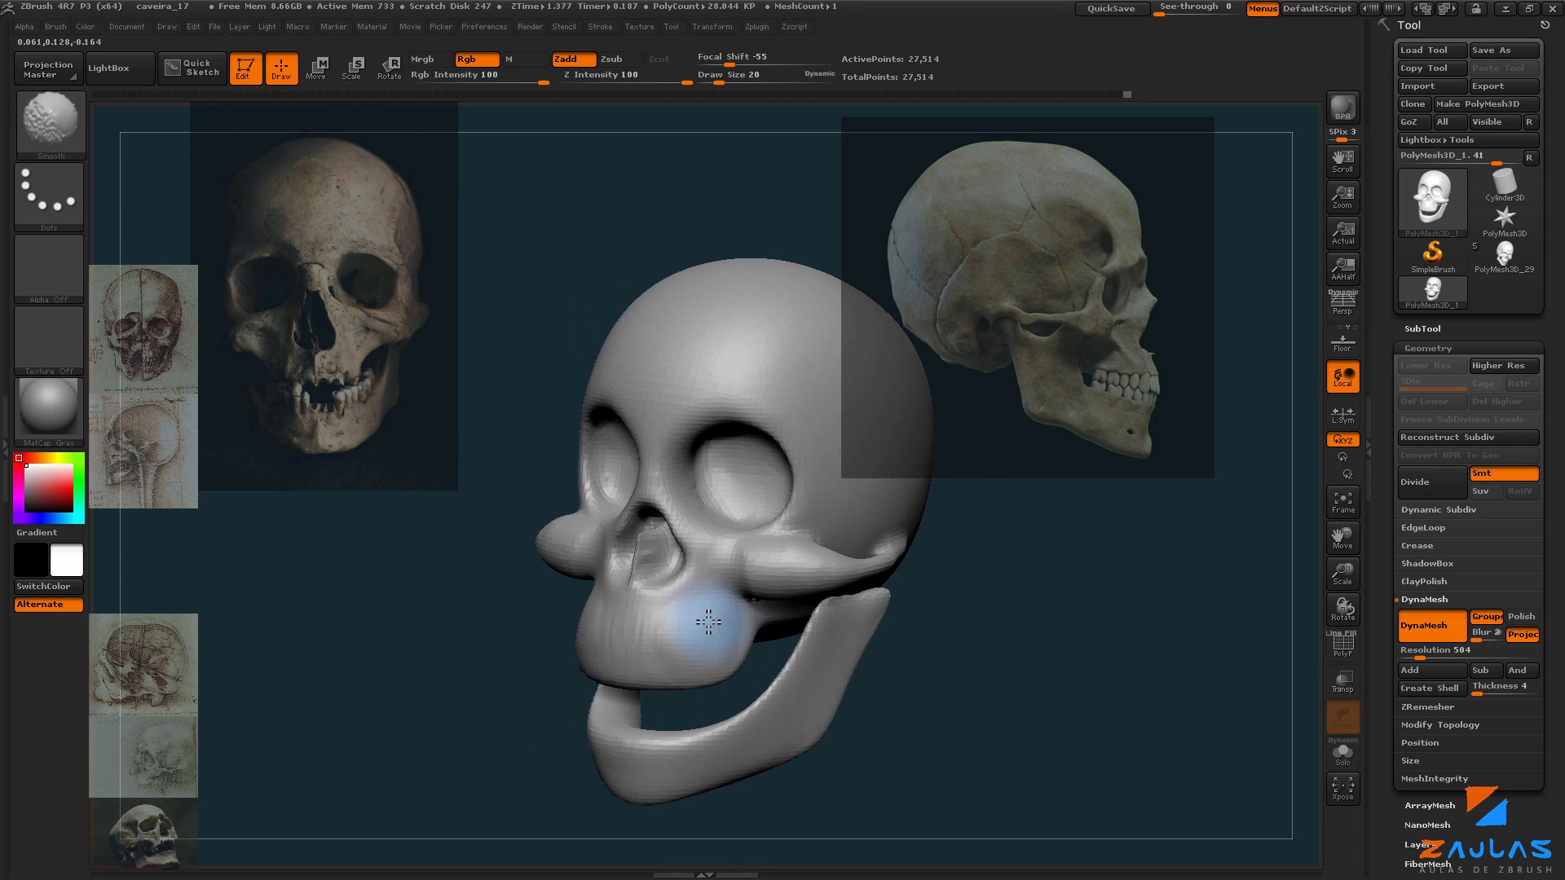
Step: Carve the area beneath the cheekbones where they meet the upper jaw
drag(951, 635, 745, 584)
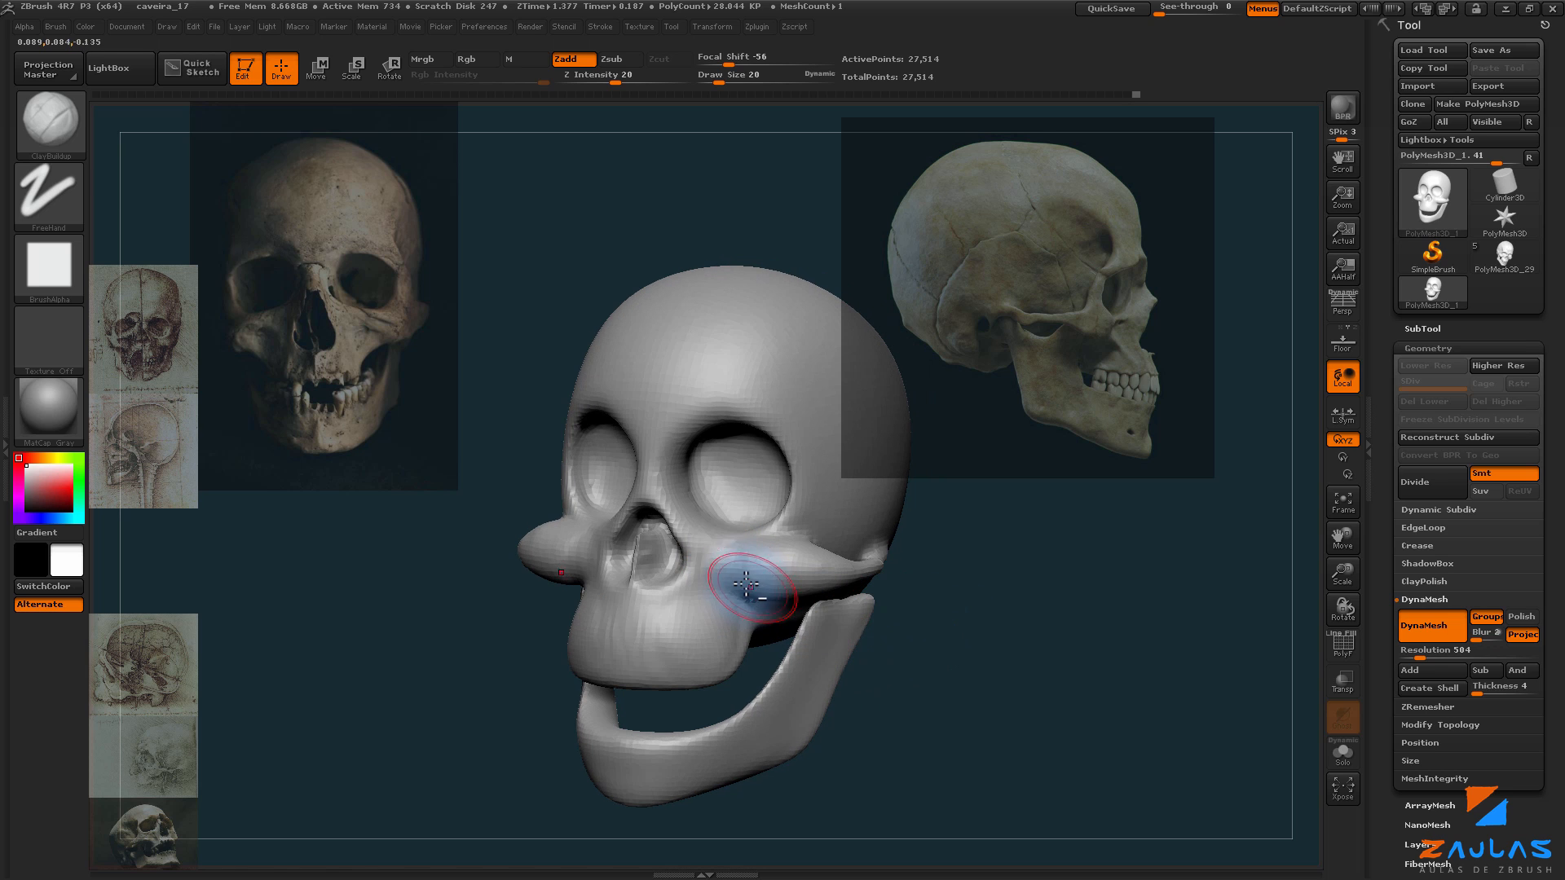
drag(951, 612, 657, 550)
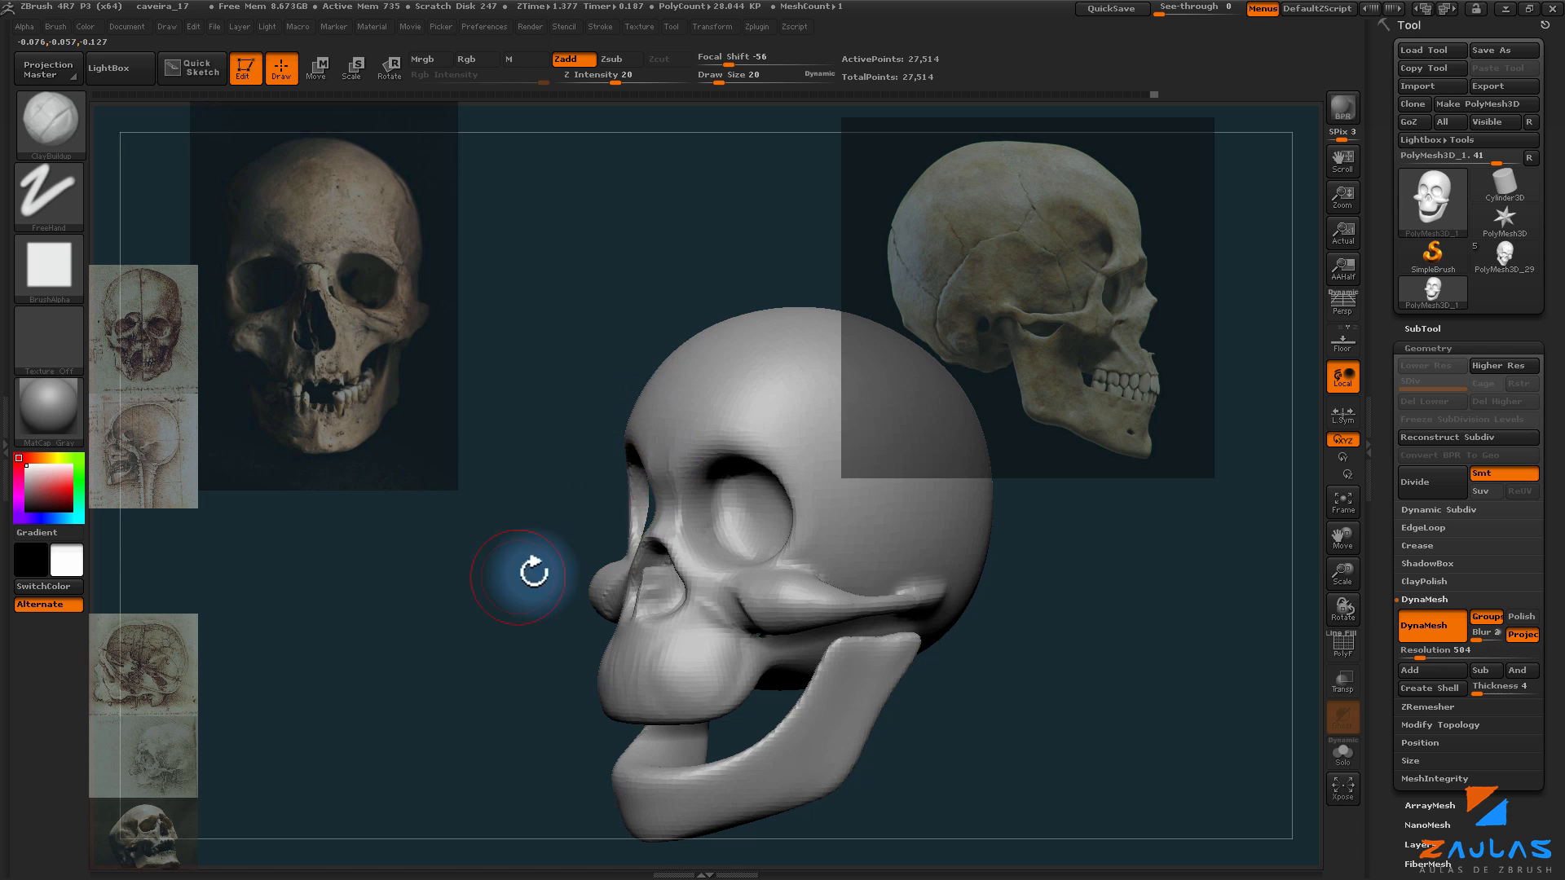
drag(530, 565, 685, 518)
Step: Build up the brow ridge above the nose and the outer edges of the eye sockets with ClayBuildup
drag(921, 609, 886, 624)
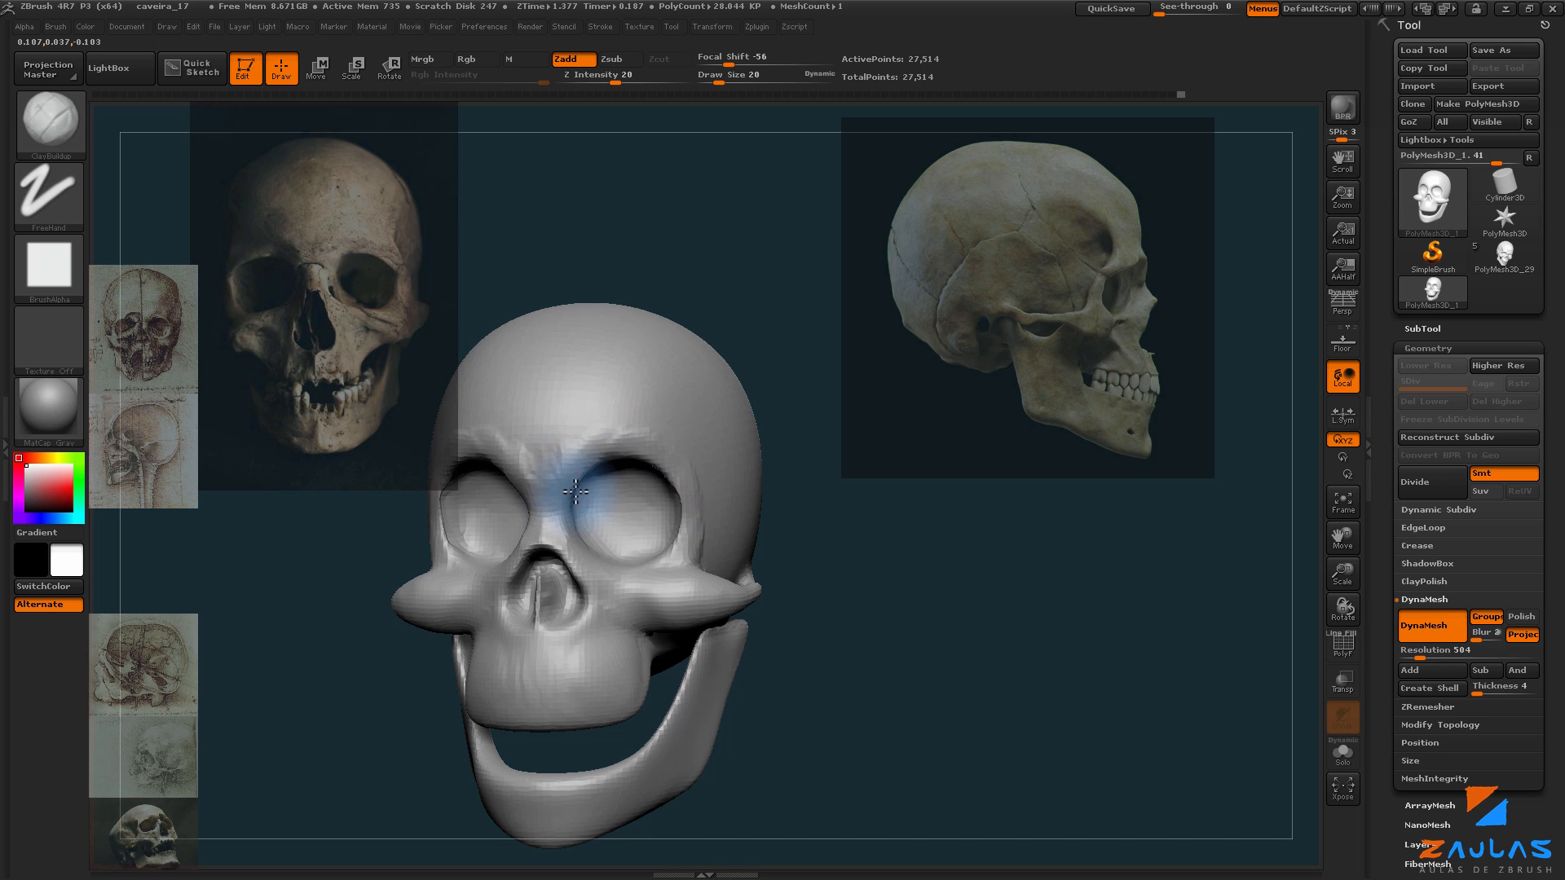
drag(716, 437, 709, 472)
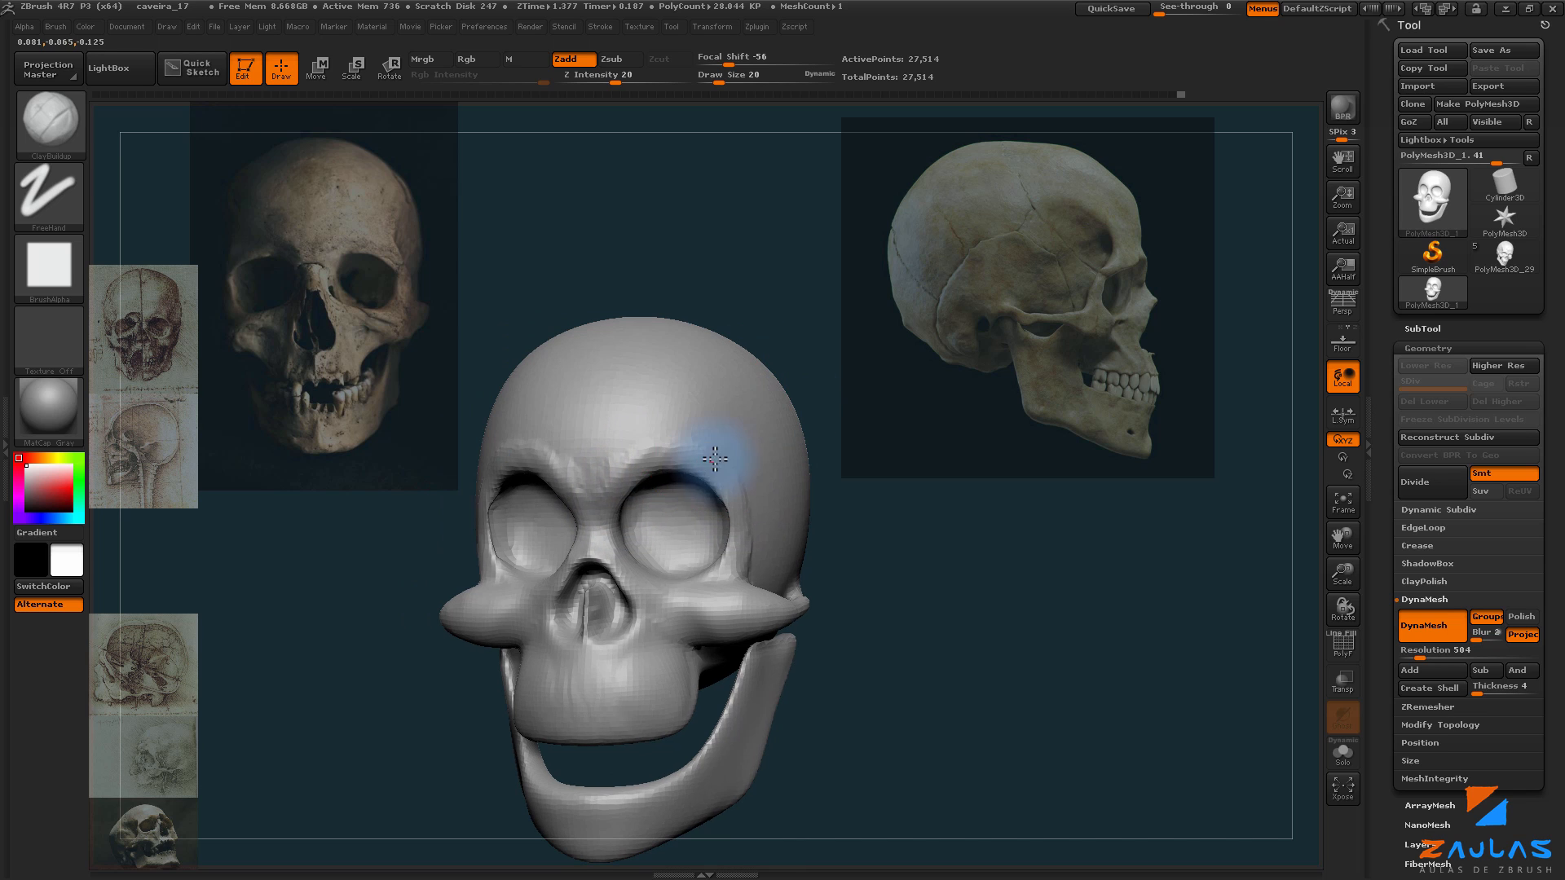
mouse_move(745, 526)
mouse_down()
mouse_move(914, 530)
mouse_move(722, 511)
mouse_up()
Step: Smooth the brow ridge, the temples and the sides of the upper jaw
key(shift)
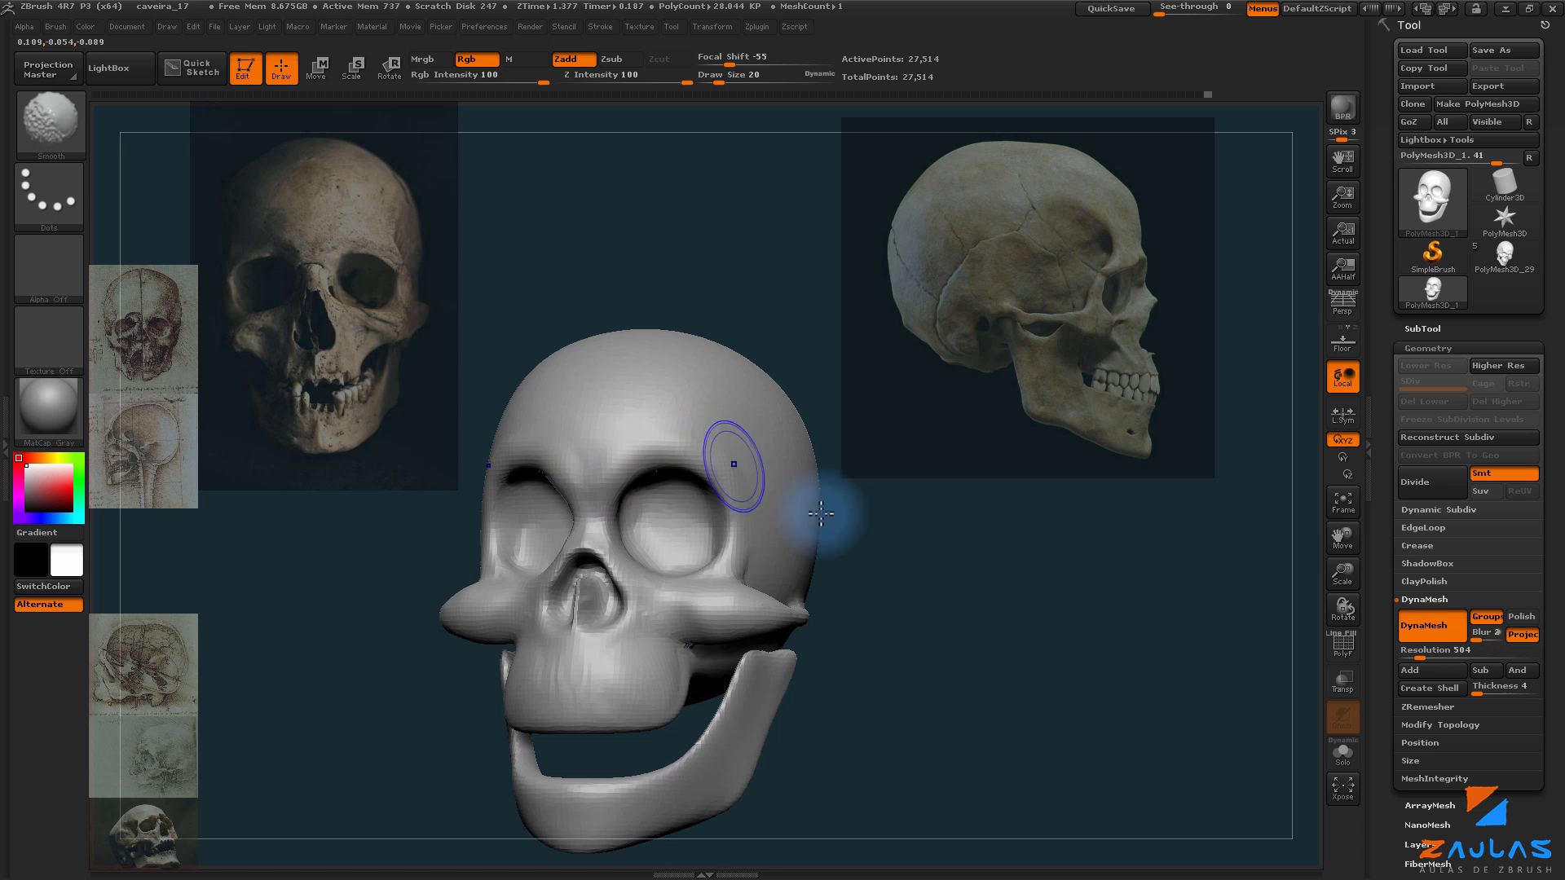
drag(823, 513, 1002, 583)
key(shift)
mouse_move(872, 607)
mouse_down()
mouse_move(895, 579)
mouse_move(943, 611)
mouse_move(638, 633)
mouse_up()
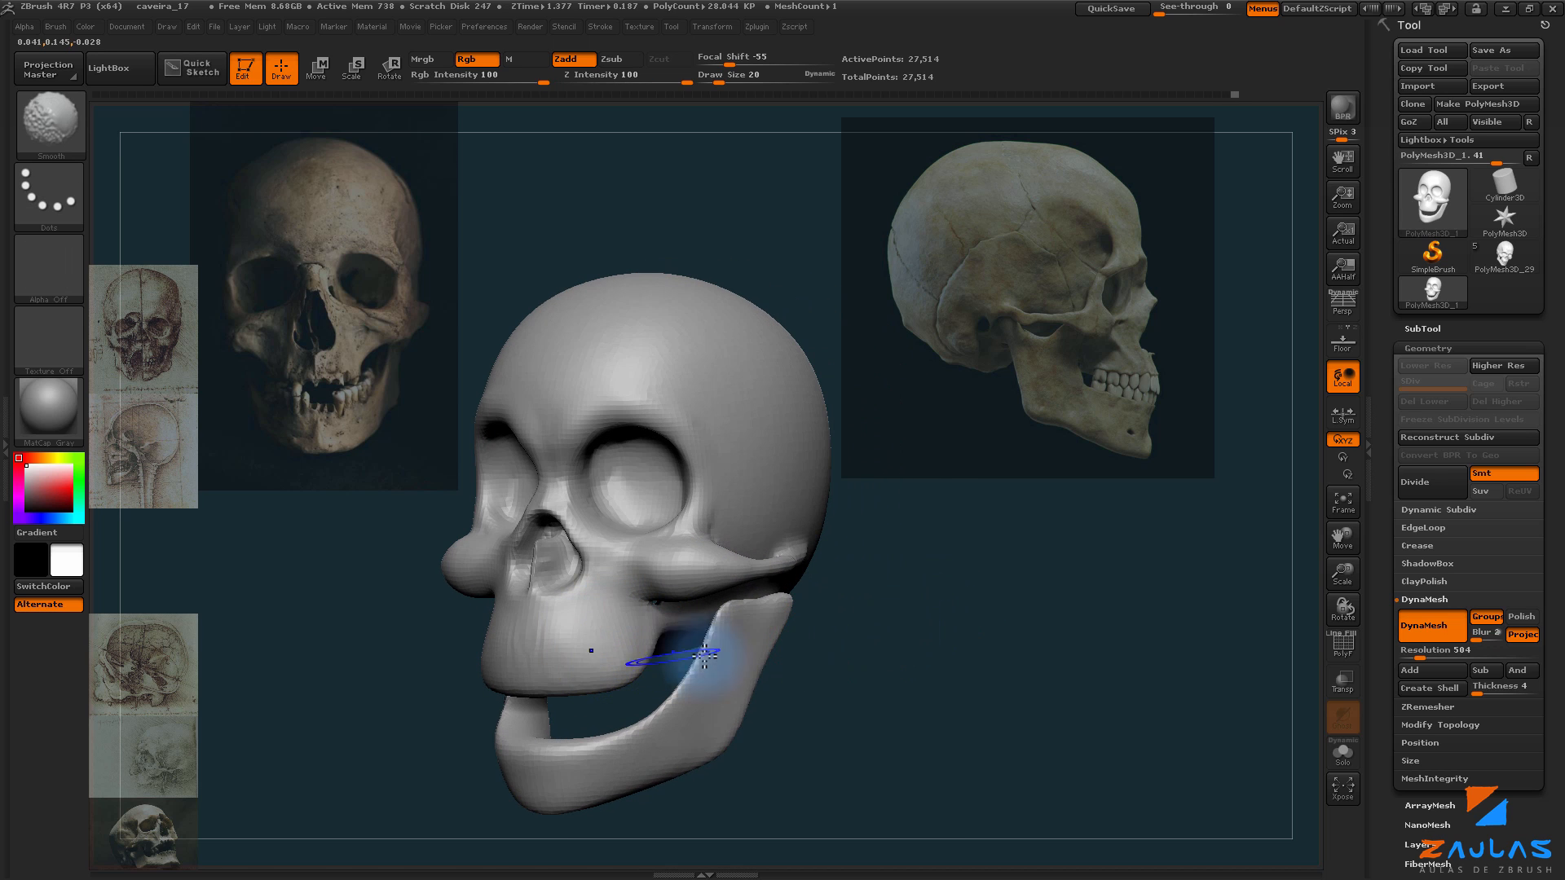
drag(900, 639, 800, 698)
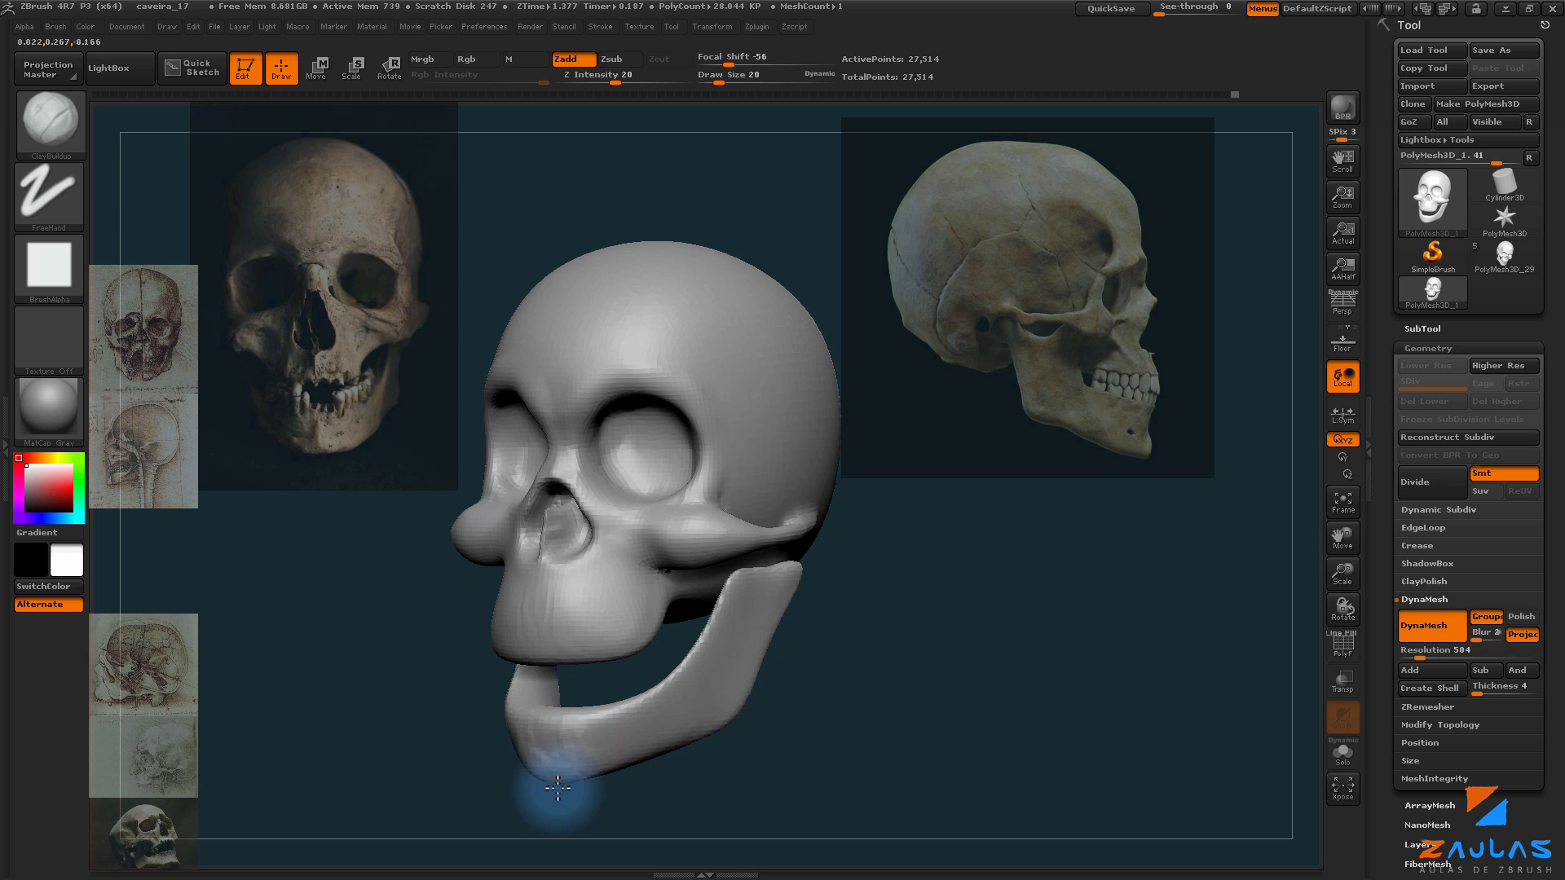
Step: Build up the chin and the sides of the lower jaw with ClayBuildup
drag(557, 788, 632, 747)
drag(758, 626, 774, 588)
mouse_move(827, 656)
mouse_down()
mouse_move(740, 710)
mouse_move(815, 673)
mouse_move(866, 682)
mouse_move(967, 643)
mouse_move(877, 622)
mouse_move(919, 625)
mouse_up()
drag(1015, 644, 851, 613)
Step: Switch to the Move Topological brush and pull the top of the lower jaw's ramus into two processes with a notch between them
key(b)
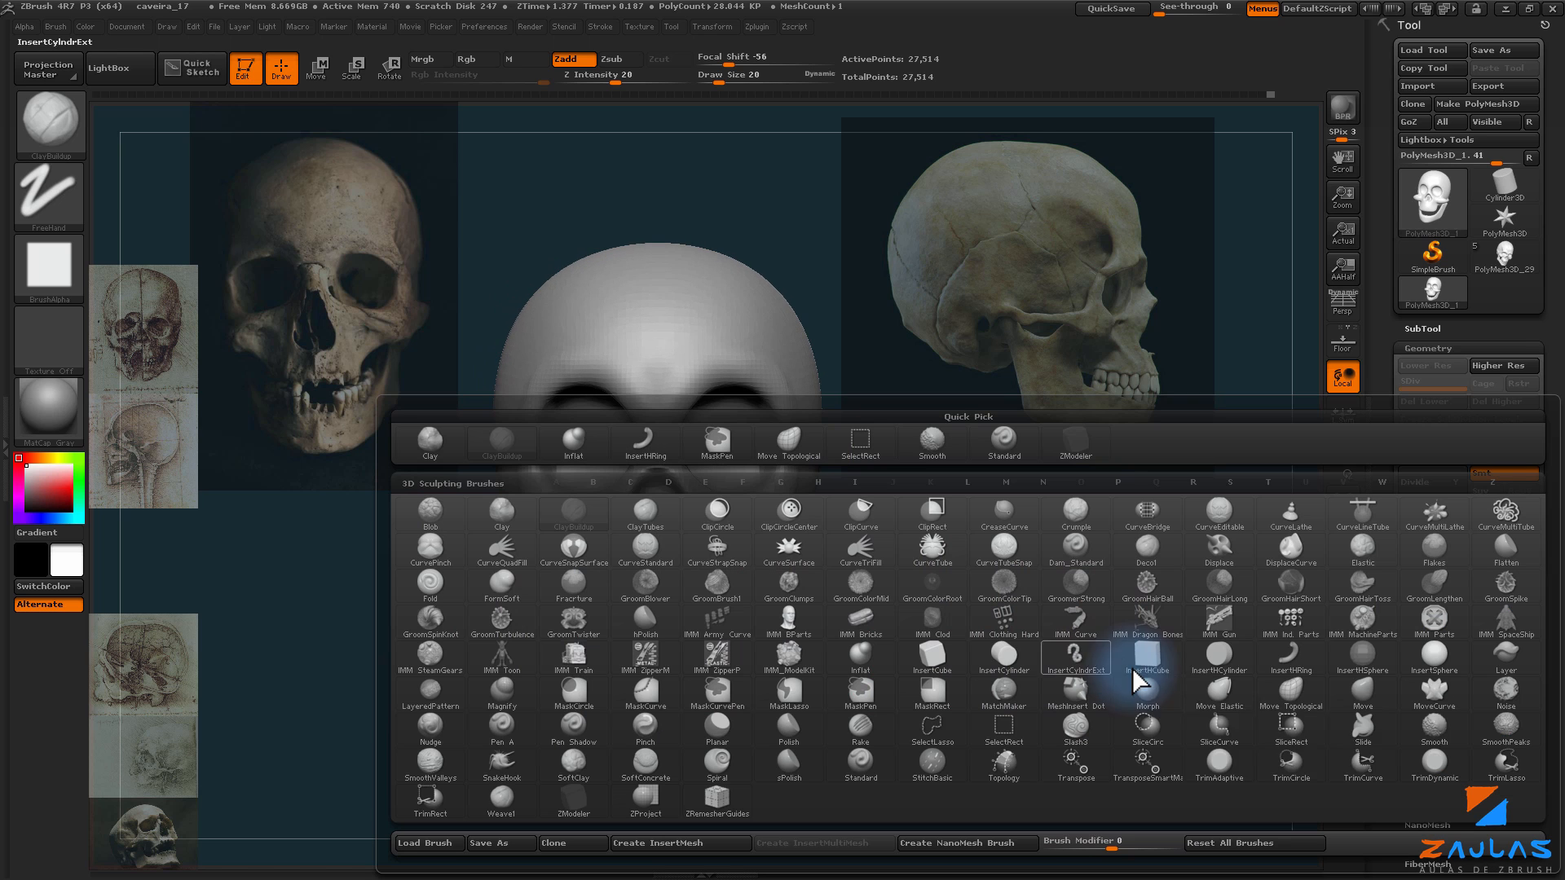
click(1291, 692)
mouse_move(995, 674)
mouse_down()
mouse_move(954, 628)
mouse_move(1002, 622)
mouse_move(816, 602)
mouse_move(832, 600)
mouse_move(815, 580)
mouse_move(880, 584)
mouse_move(888, 516)
mouse_move(812, 584)
mouse_move(750, 570)
mouse_move(943, 622)
mouse_move(767, 575)
mouse_up()
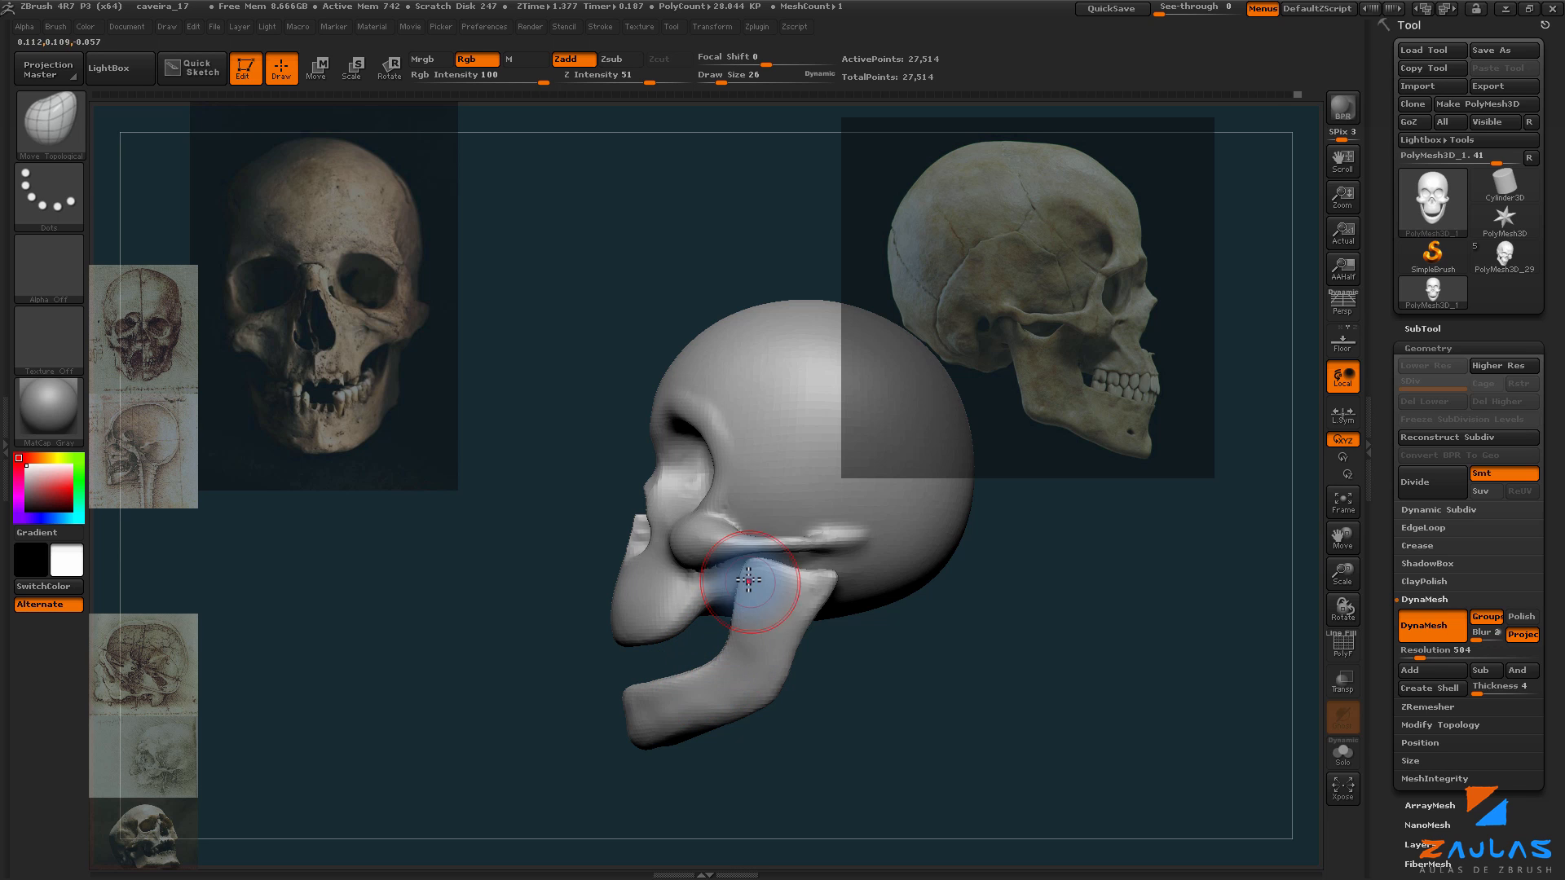
drag(835, 557, 982, 349)
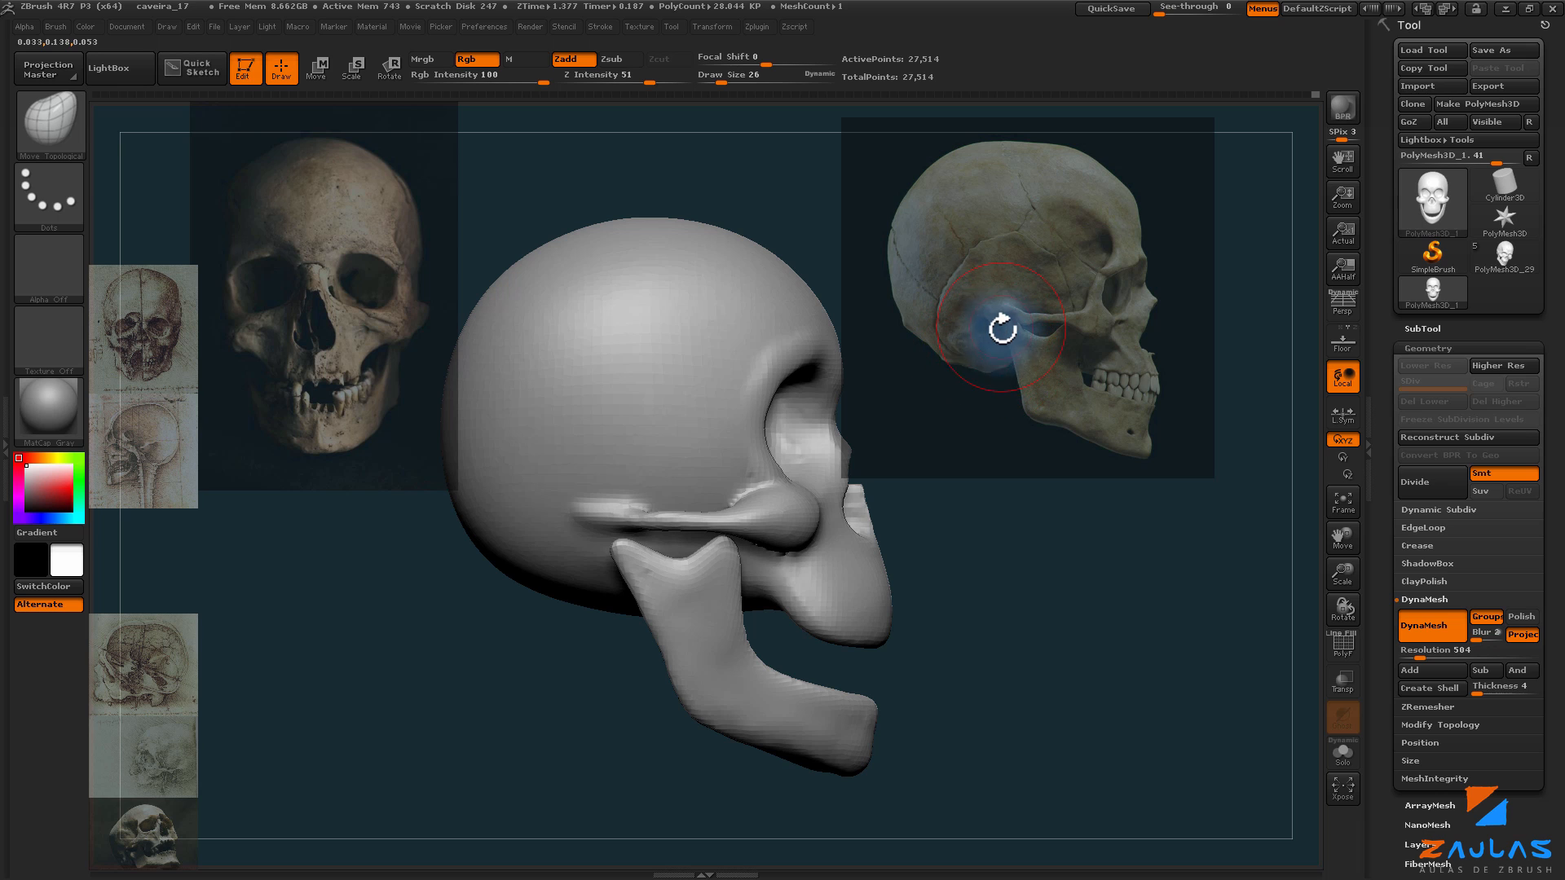
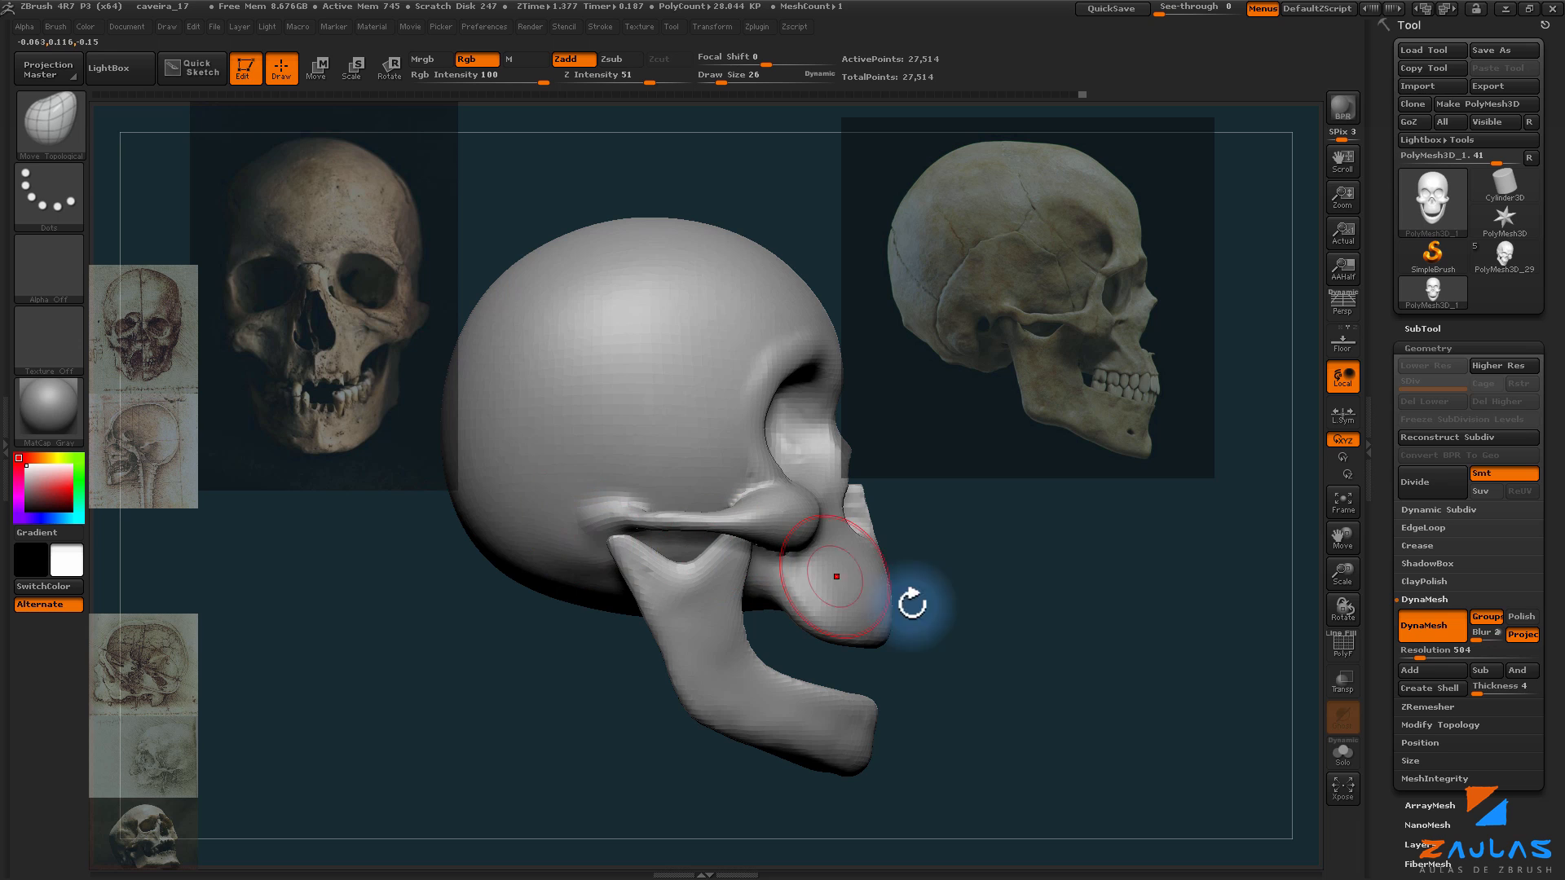
Step: Reshape the jaw angle, lower edge and chin of the mandible in side view to match the reference skull
mouse_move(915, 600)
mouse_down()
mouse_move(936, 615)
mouse_move(909, 620)
mouse_up()
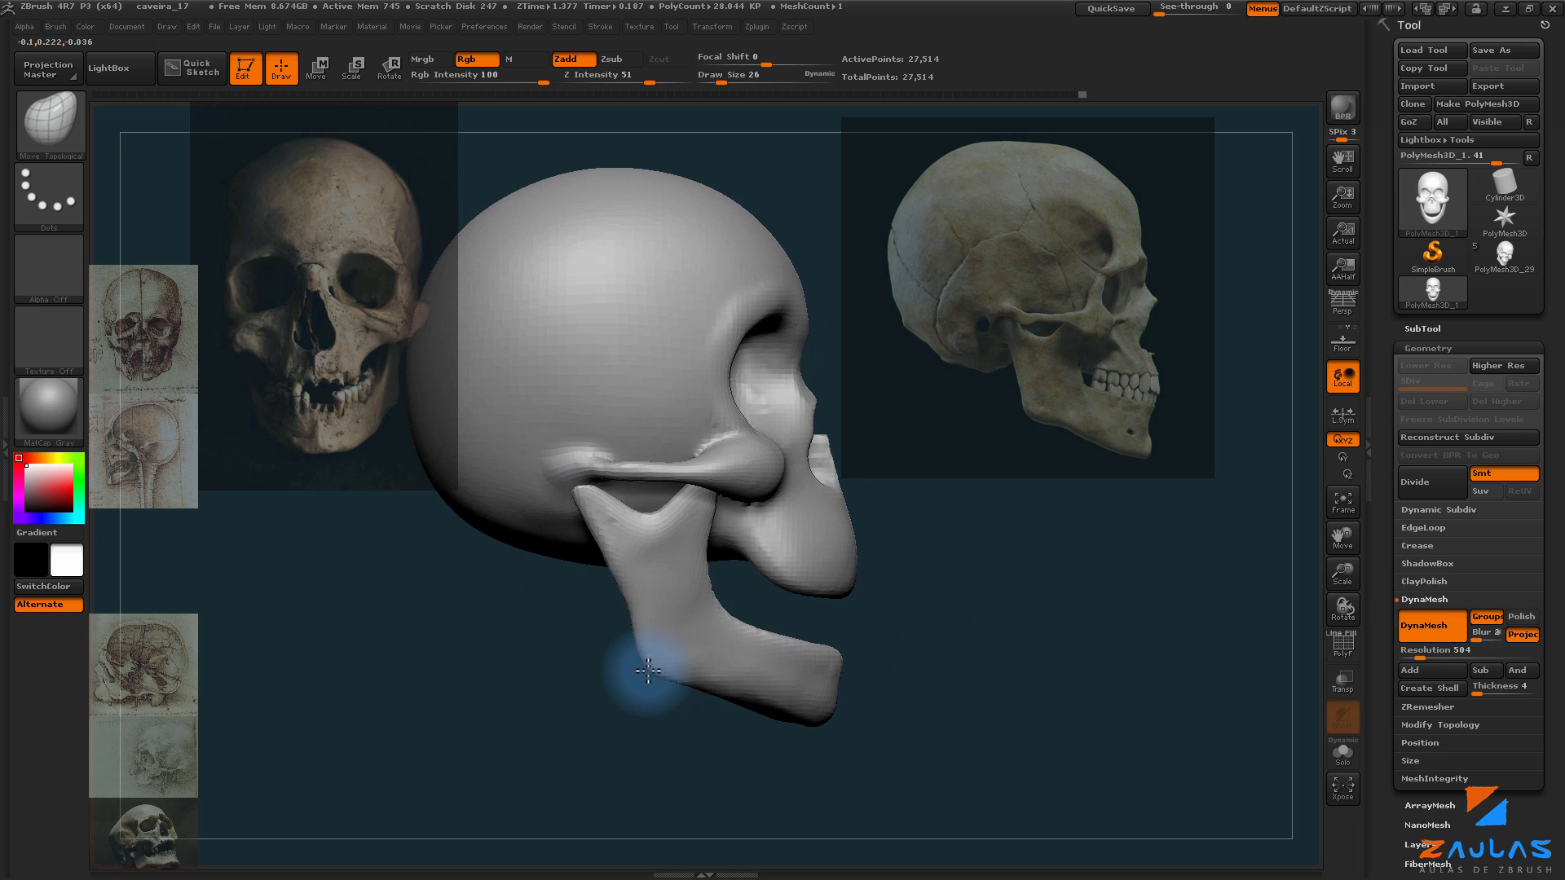
mouse_move(626, 681)
mouse_down()
mouse_move(653, 713)
mouse_move(736, 664)
mouse_up()
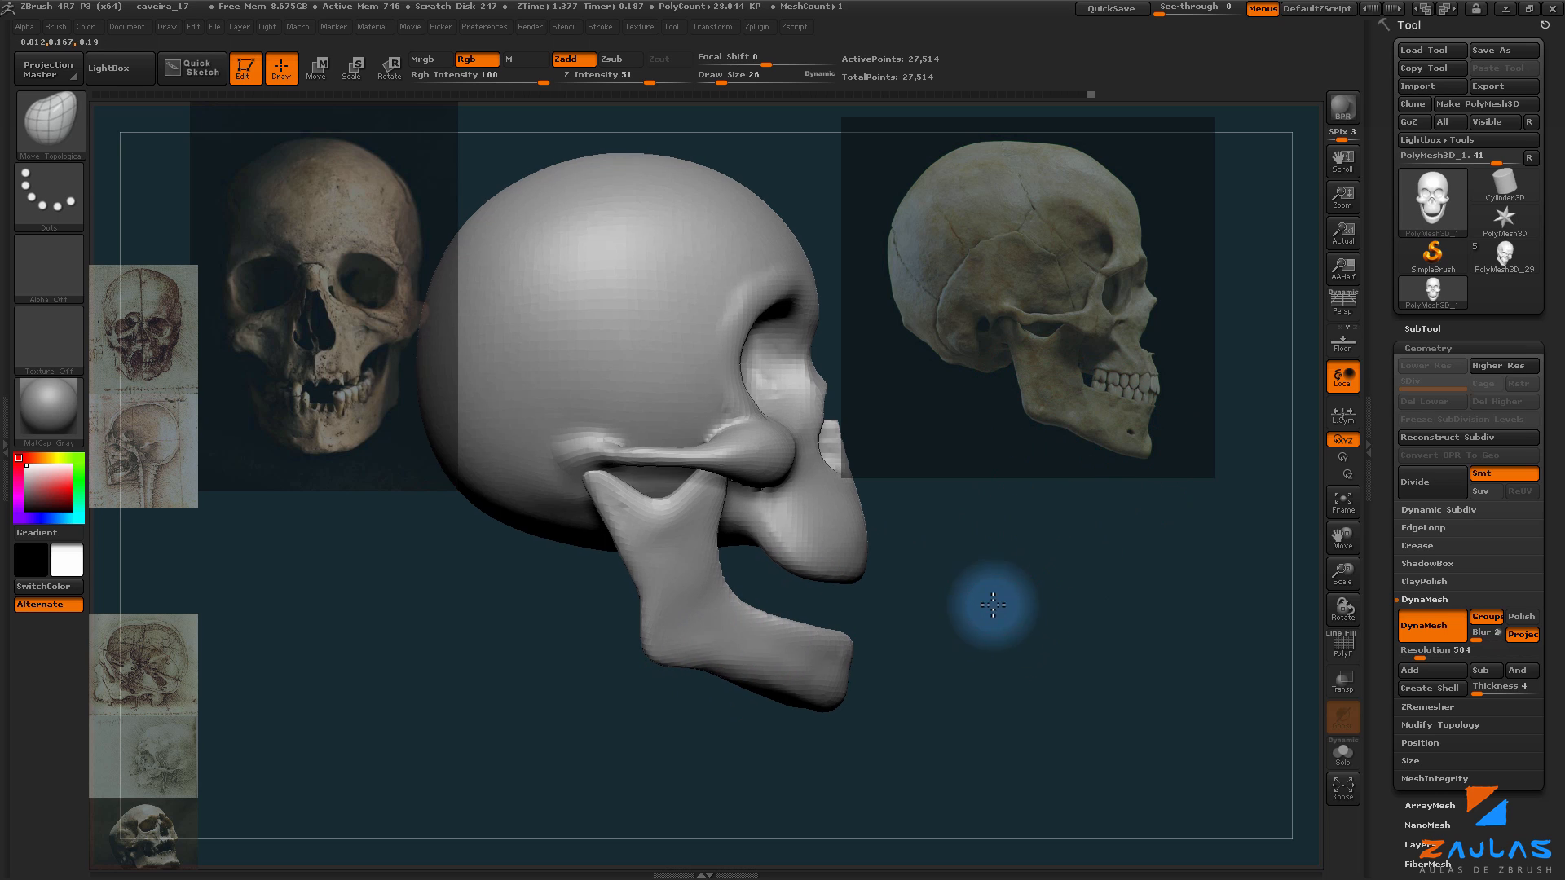
drag(989, 601, 905, 644)
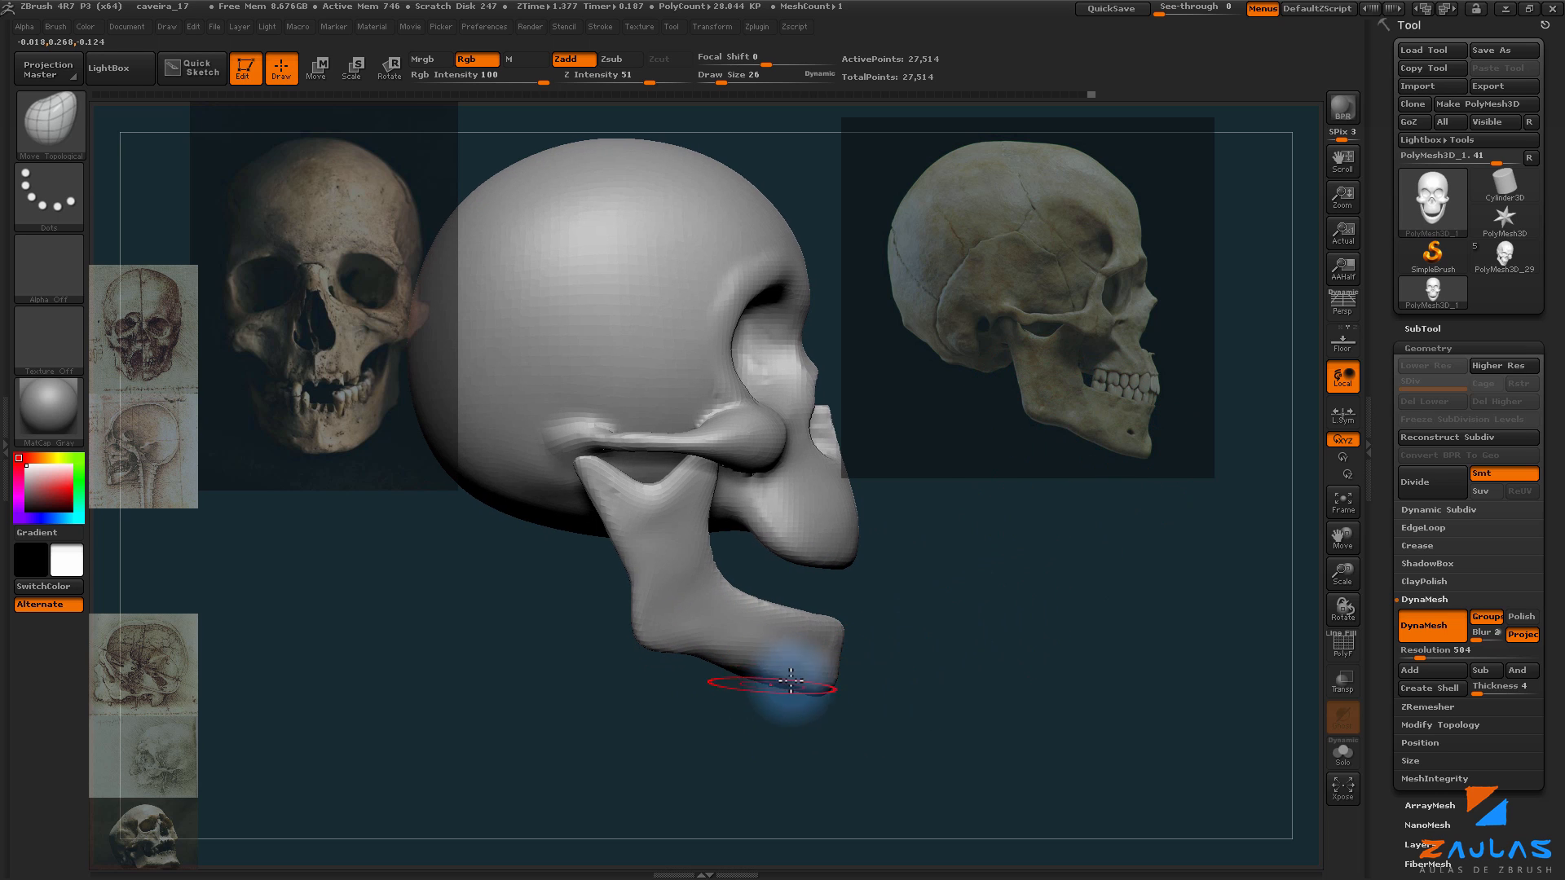
drag(791, 681, 837, 650)
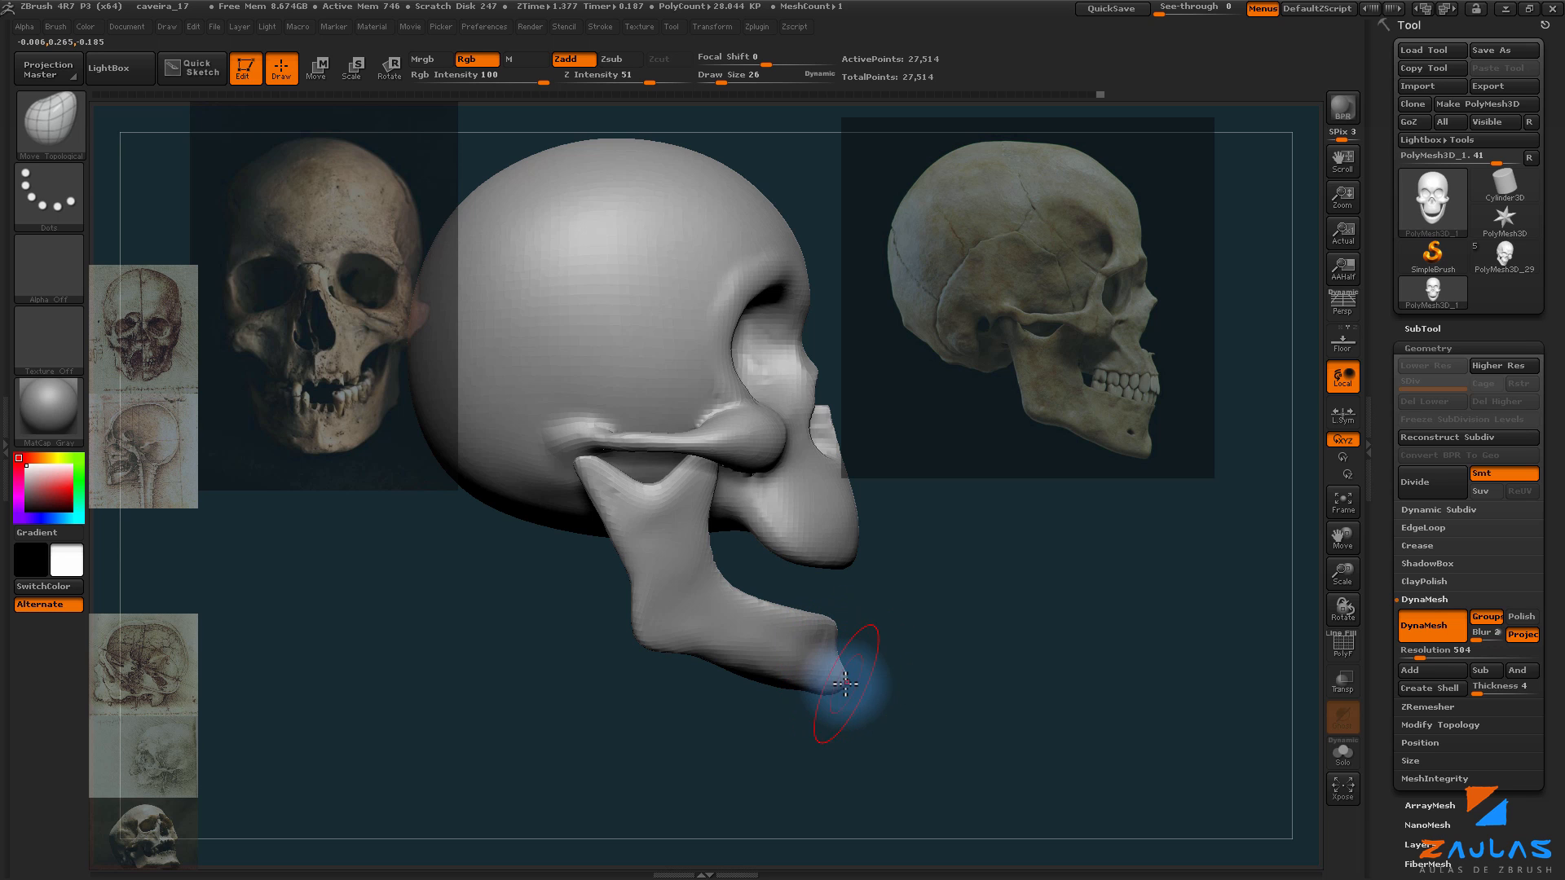
mouse_move(834, 652)
mouse_down()
mouse_move(863, 629)
mouse_move(915, 633)
mouse_move(908, 603)
mouse_move(975, 619)
mouse_move(919, 584)
mouse_move(999, 632)
mouse_move(848, 639)
mouse_move(914, 618)
mouse_move(849, 570)
mouse_move(961, 622)
mouse_move(995, 559)
mouse_move(1022, 602)
mouse_move(839, 646)
mouse_move(873, 584)
mouse_up()
Step: Enlarge the Move Topological draw size to 47 and adjust the overall proportions of the face and jaw
key(s)
mouse_move(758, 512)
mouse_down()
mouse_move(778, 512)
mouse_move(758, 512)
mouse_move(786, 621)
mouse_up()
key(bracketright)
drag(744, 680, 744, 477)
key(s)
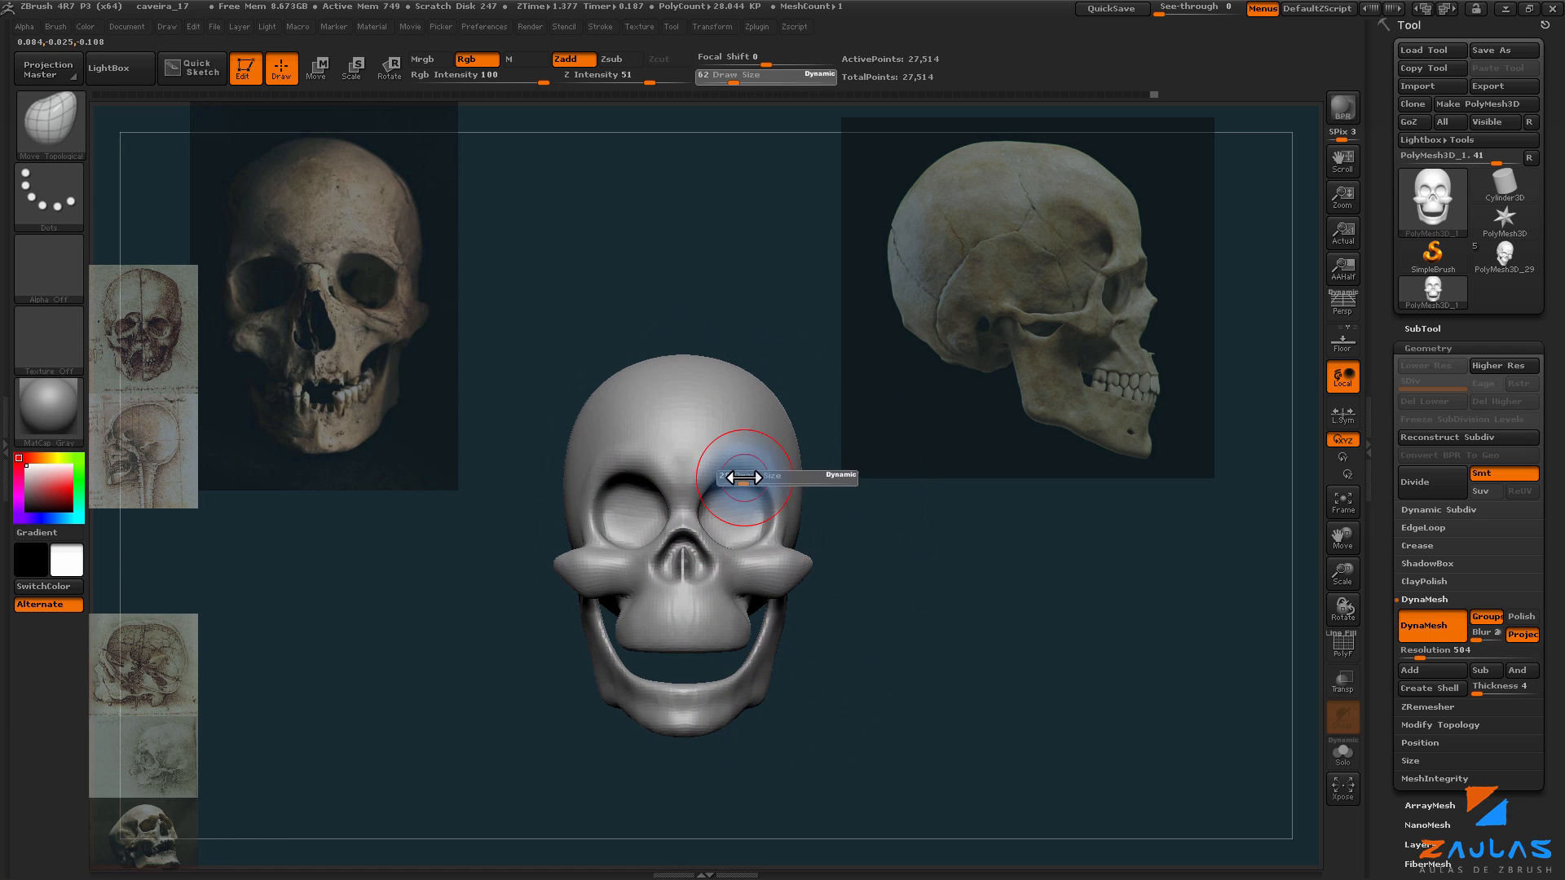
mouse_move(823, 521)
mouse_down()
mouse_move(842, 552)
mouse_move(531, 632)
mouse_move(717, 506)
mouse_up()
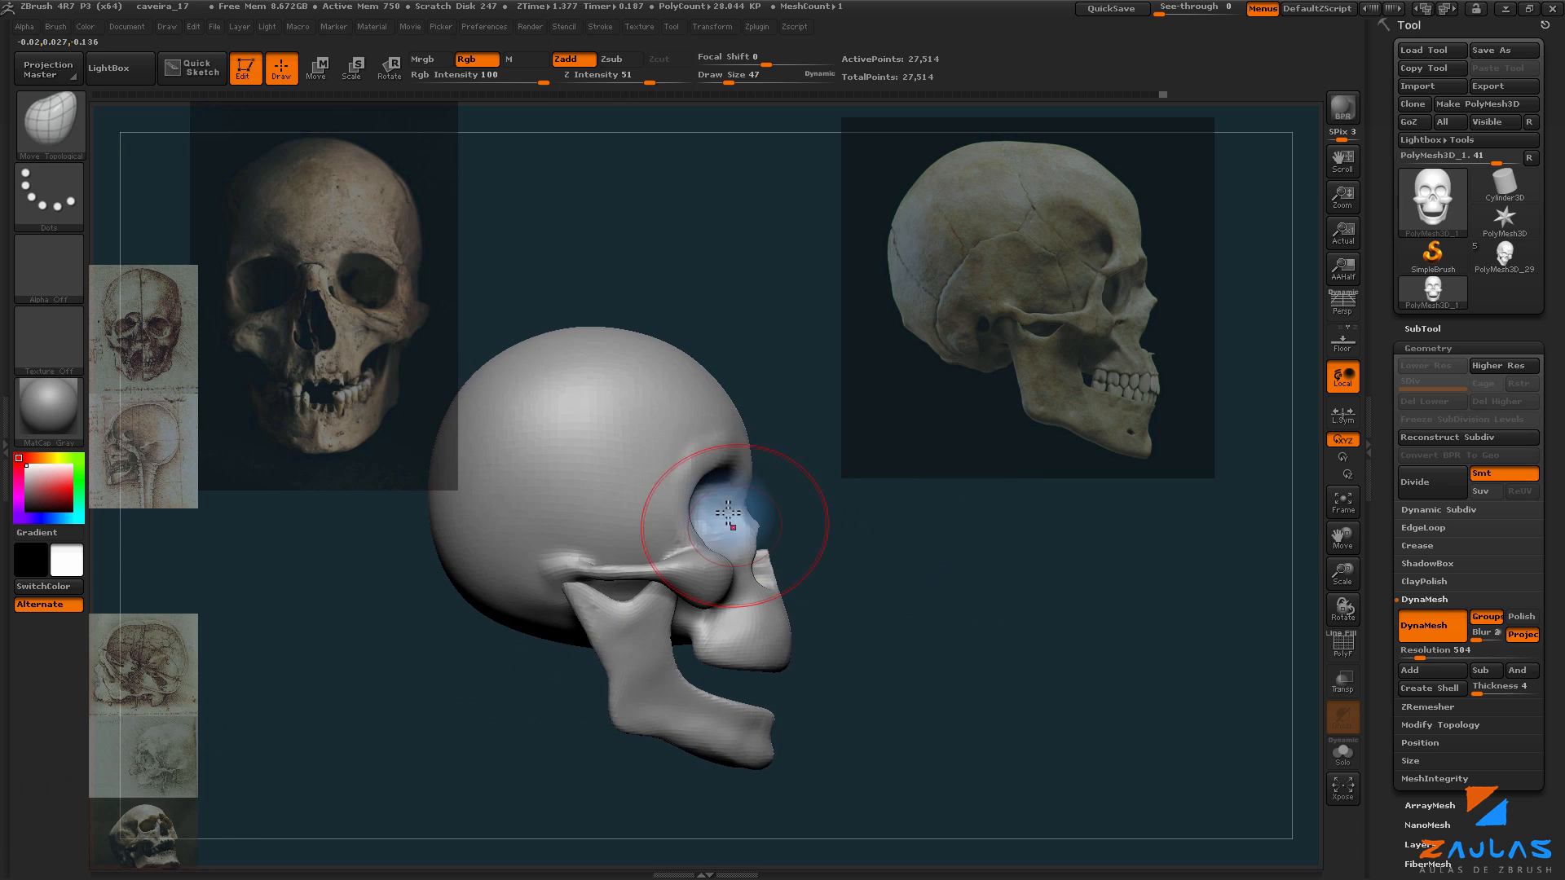
Step: Set the draw size to 24 and reshape the brow, eye socket rim and nasal area in profile
key(s)
drag(717, 443, 724, 444)
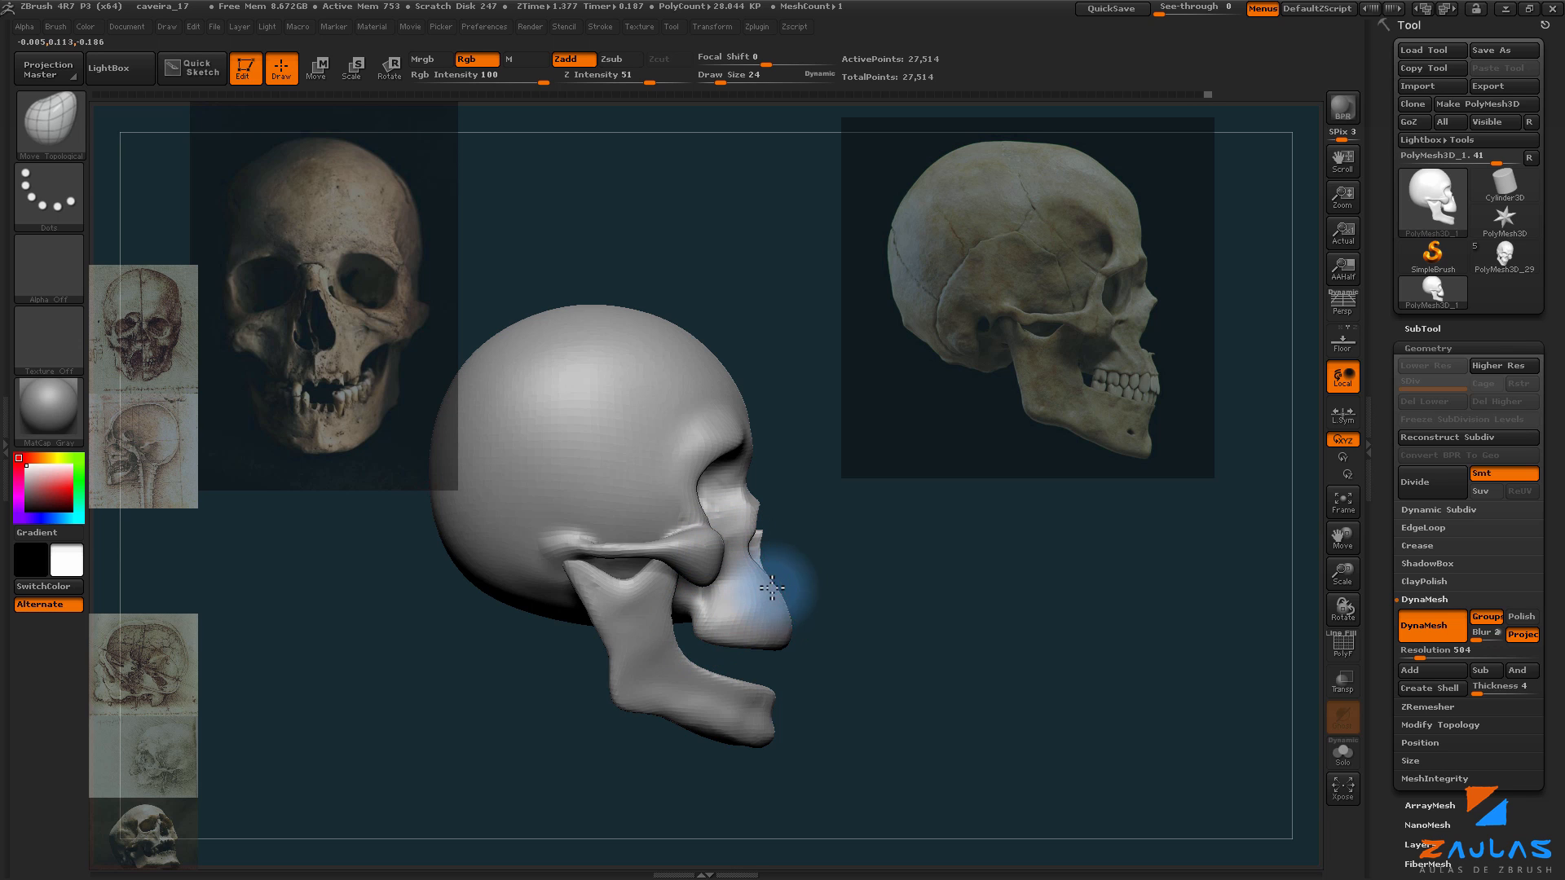
mouse_move(807, 636)
mouse_down()
mouse_move(828, 615)
mouse_move(844, 628)
mouse_move(776, 597)
mouse_move(768, 561)
mouse_move(681, 543)
mouse_up()
Step: Reduce the draw size to 15 and refine the nasal opening and nose bridge from the front
key(s)
key(bracketleft)
key(bracketleft)
key(bracketleft)
key(bracketleft)
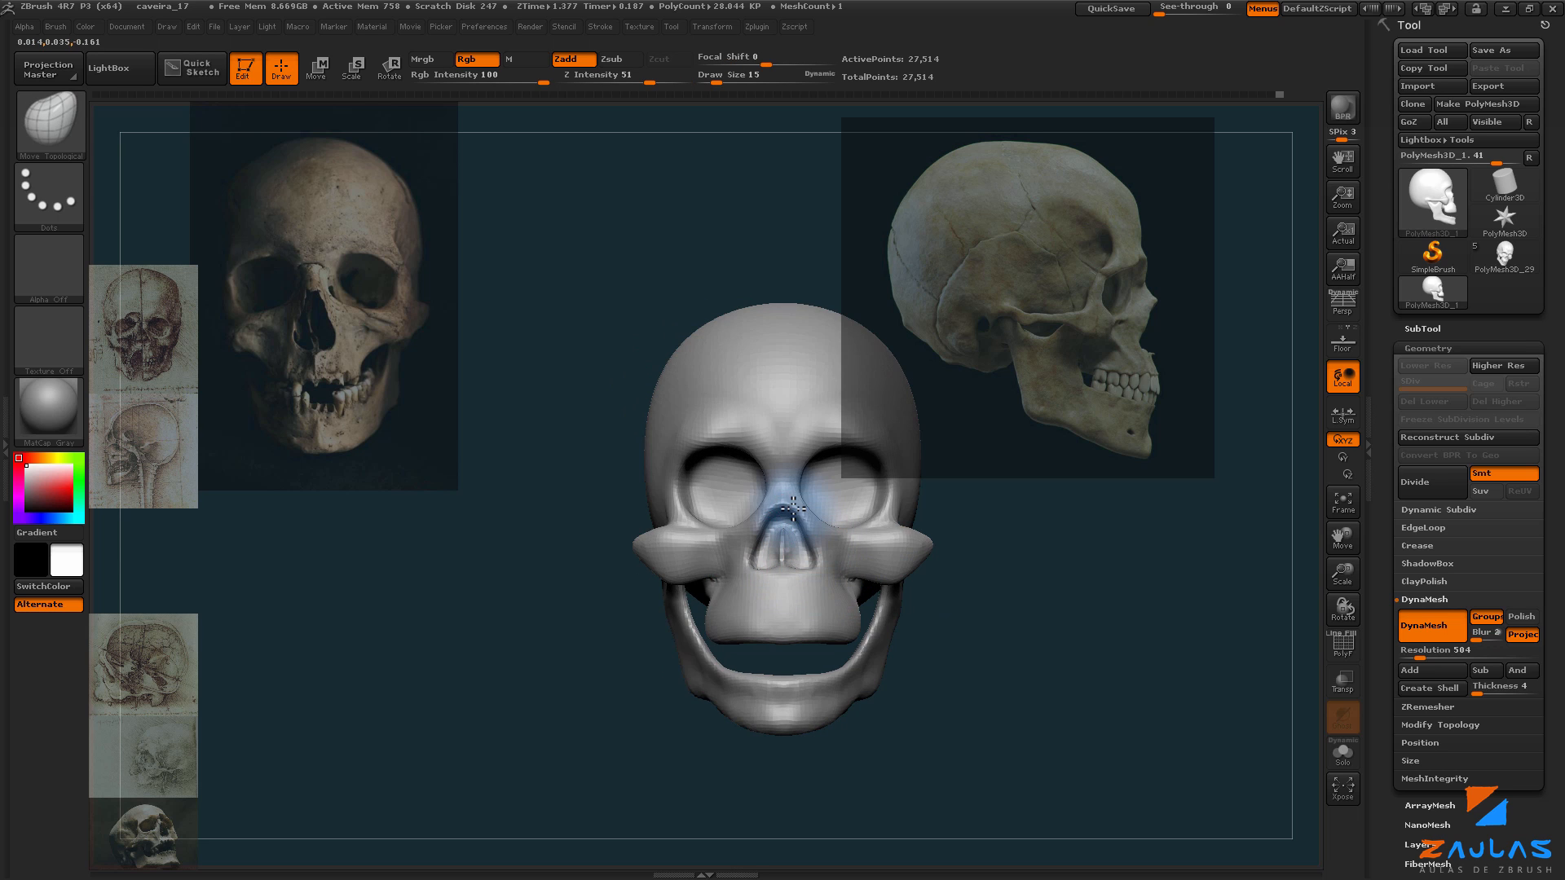
mouse_move(831, 552)
mouse_down()
mouse_move(863, 548)
mouse_move(814, 545)
mouse_up()
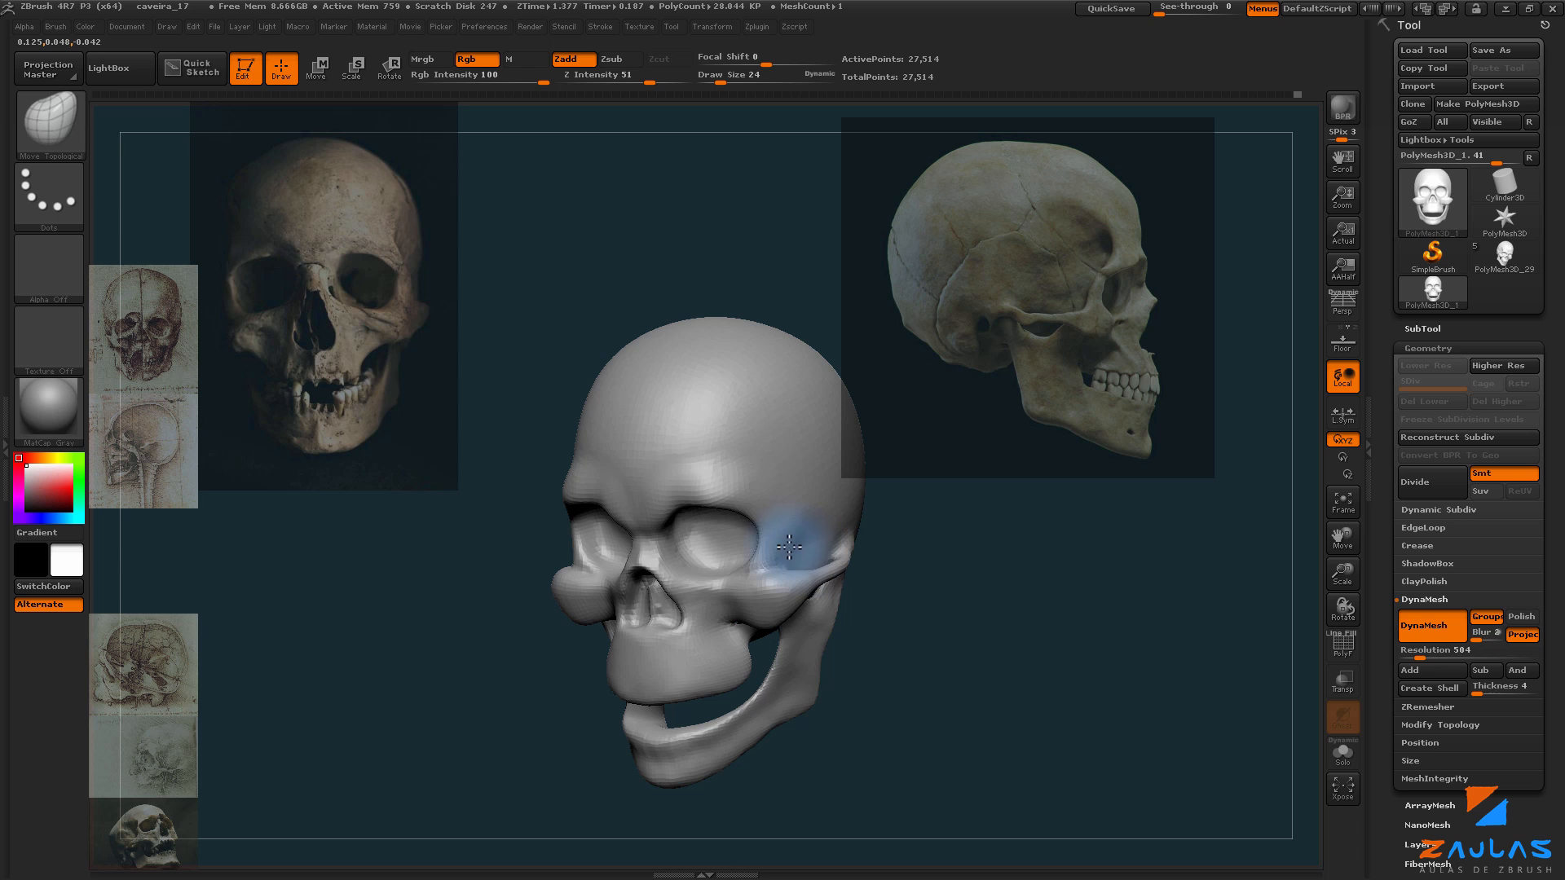
Step: Isolate the cranium by hiding the lower jaw and shape the cheekbone arches, temples and skull underside
mouse_move(922, 531)
mouse_down()
mouse_move(836, 560)
mouse_move(723, 570)
mouse_move(866, 506)
mouse_move(805, 524)
mouse_up()
key(ctrl+shift)
ctrl+shift+click(770, 495)
mouse_move(883, 570)
mouse_down()
mouse_move(897, 448)
mouse_move(817, 440)
mouse_move(708, 561)
mouse_up()
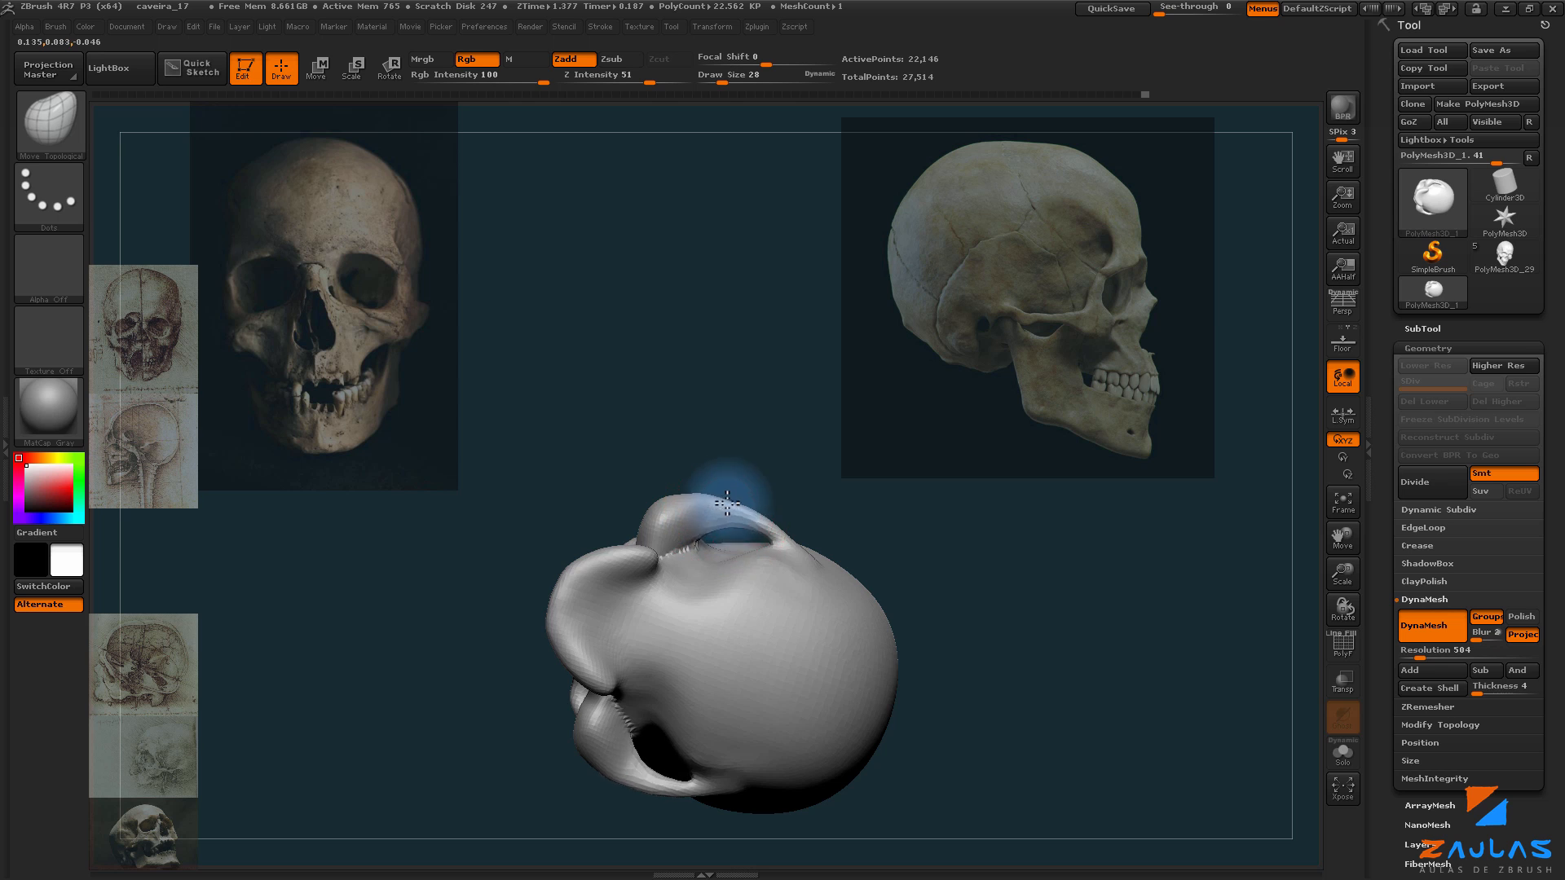
mouse_move(727, 503)
mouse_down()
mouse_move(744, 594)
mouse_move(709, 622)
mouse_move(703, 608)
mouse_up()
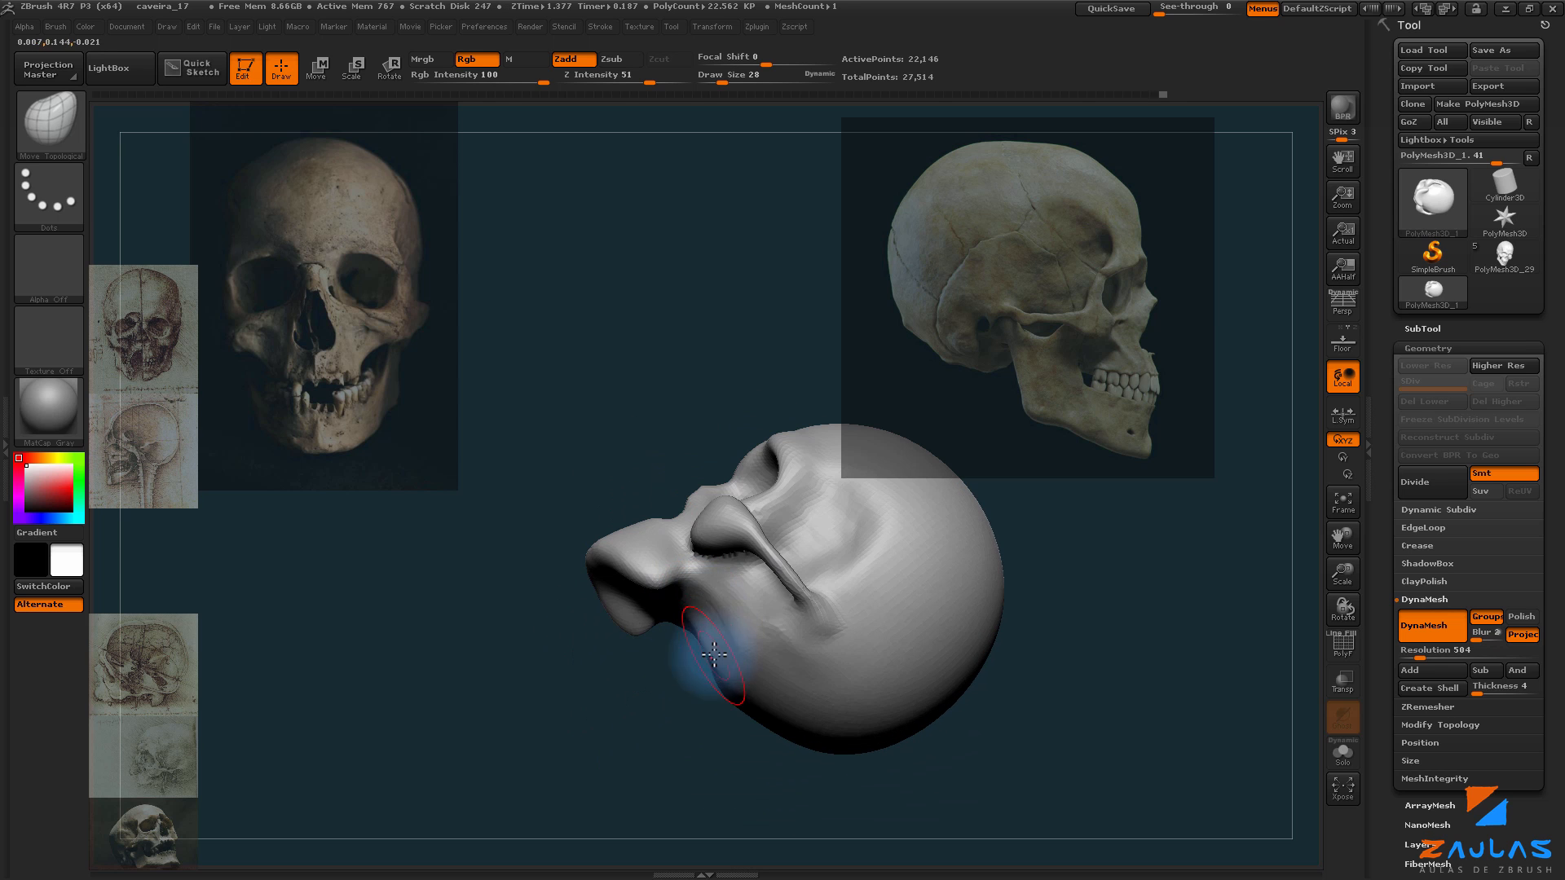
drag(715, 693, 689, 597)
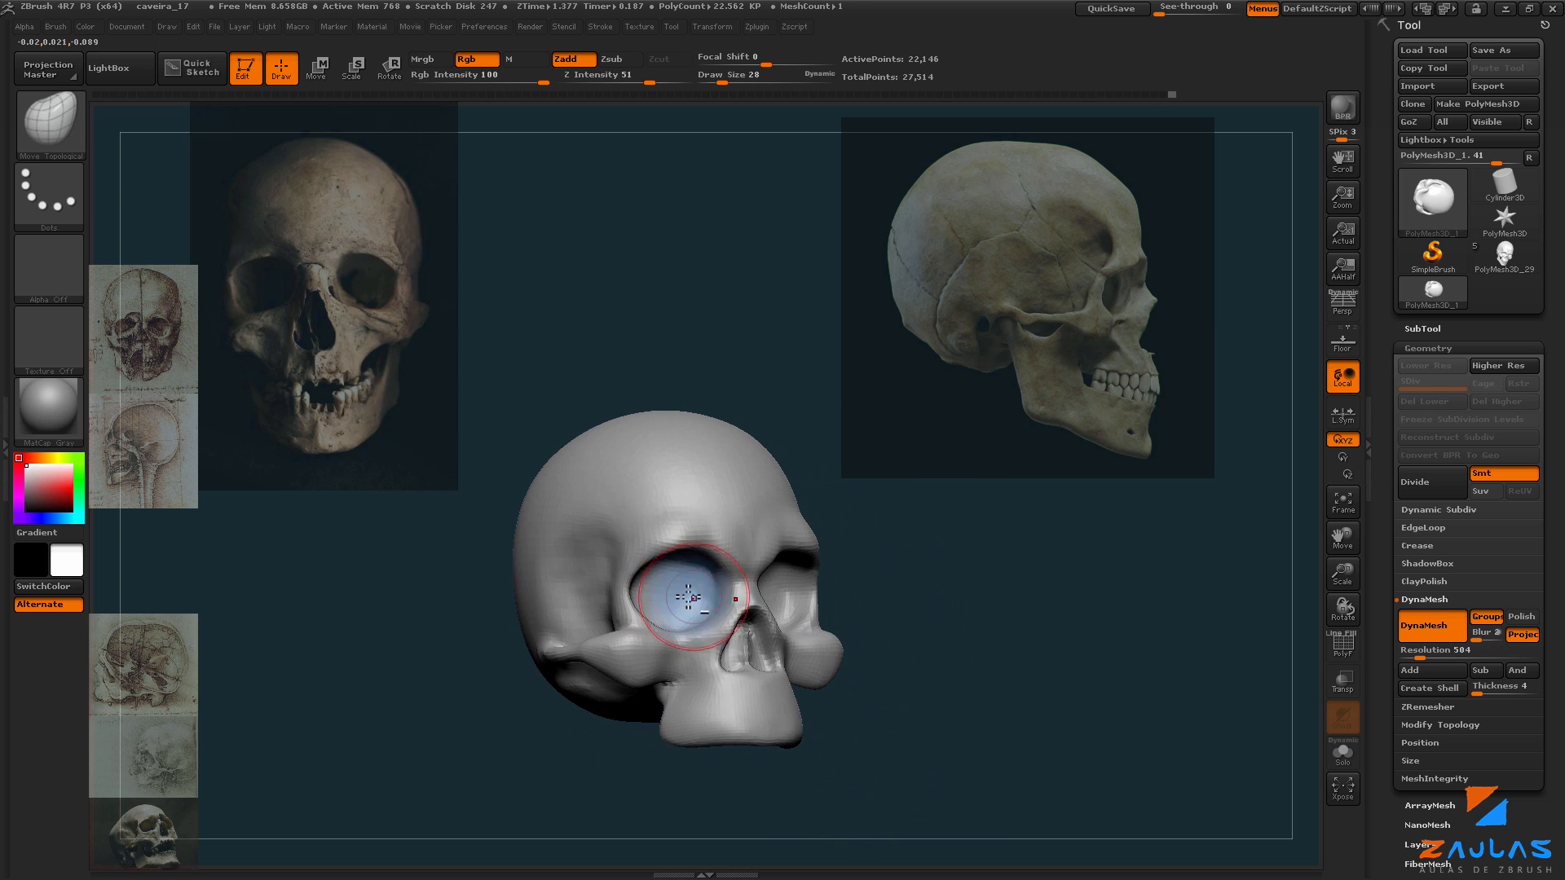
Step: Show the lower jaw again and adjust the rims of the eye sockets with Move Topological
ctrl+shift+click(952, 588)
drag(989, 594, 958, 517)
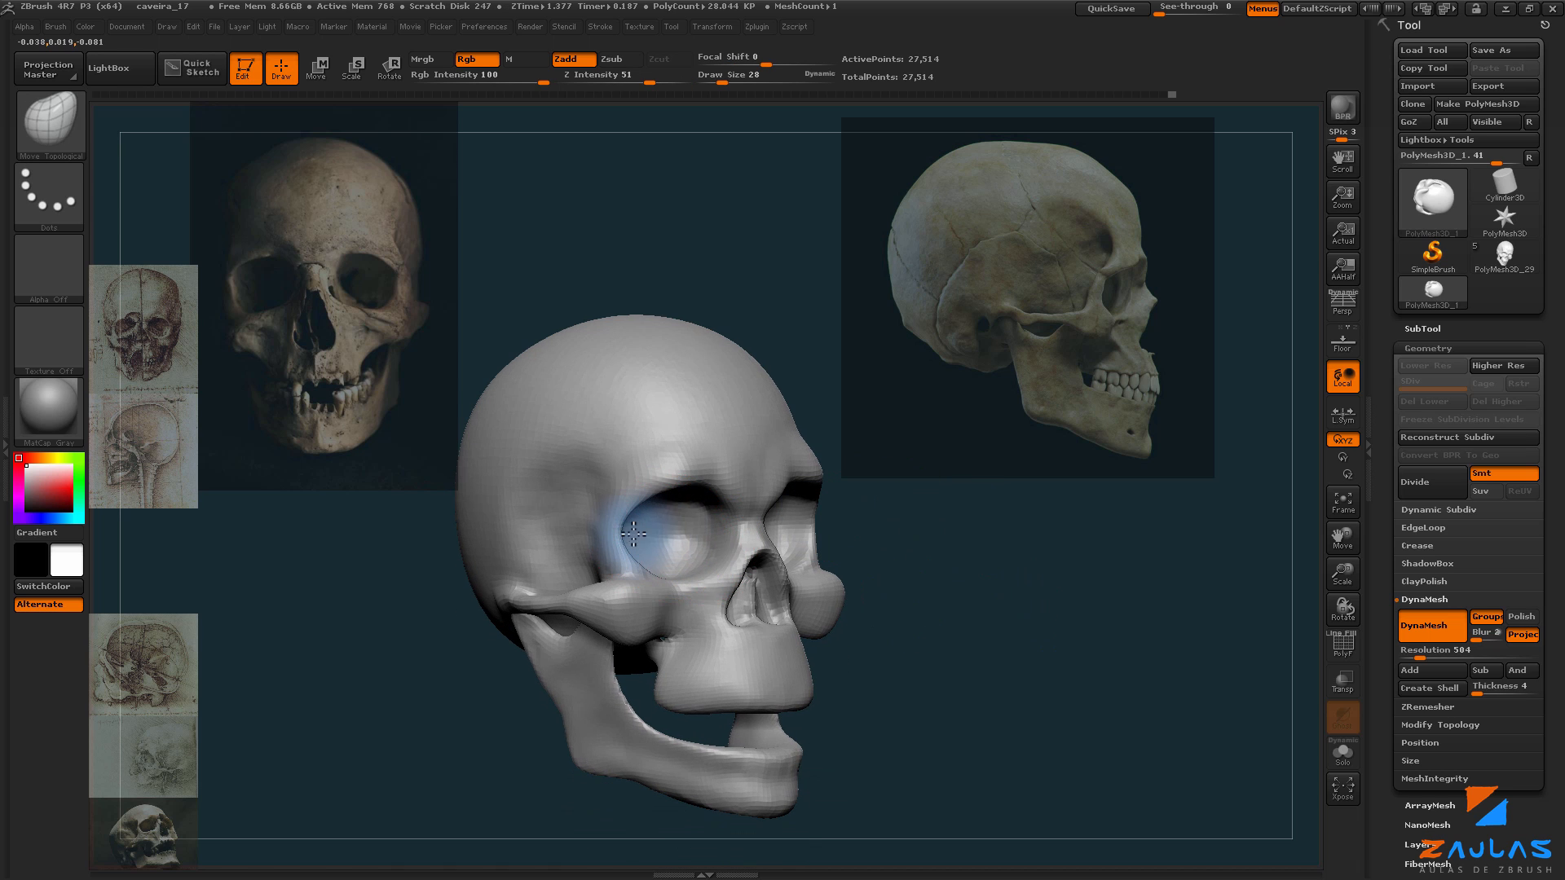
mouse_move(864, 556)
mouse_down()
mouse_move(820, 517)
mouse_move(784, 513)
mouse_move(935, 559)
mouse_move(777, 555)
mouse_up()
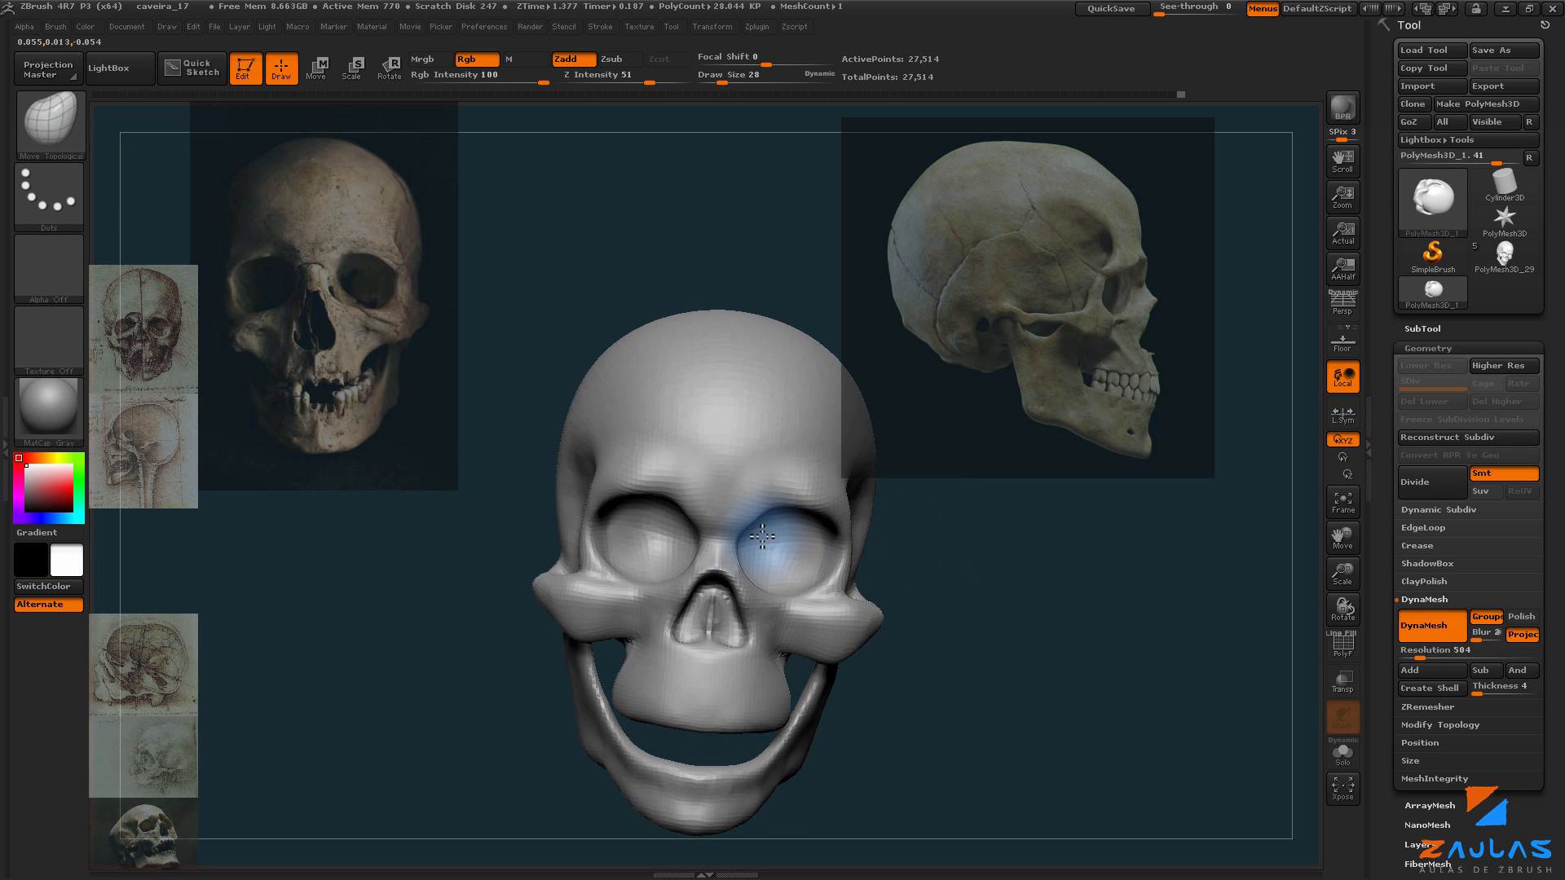
drag(908, 541, 735, 546)
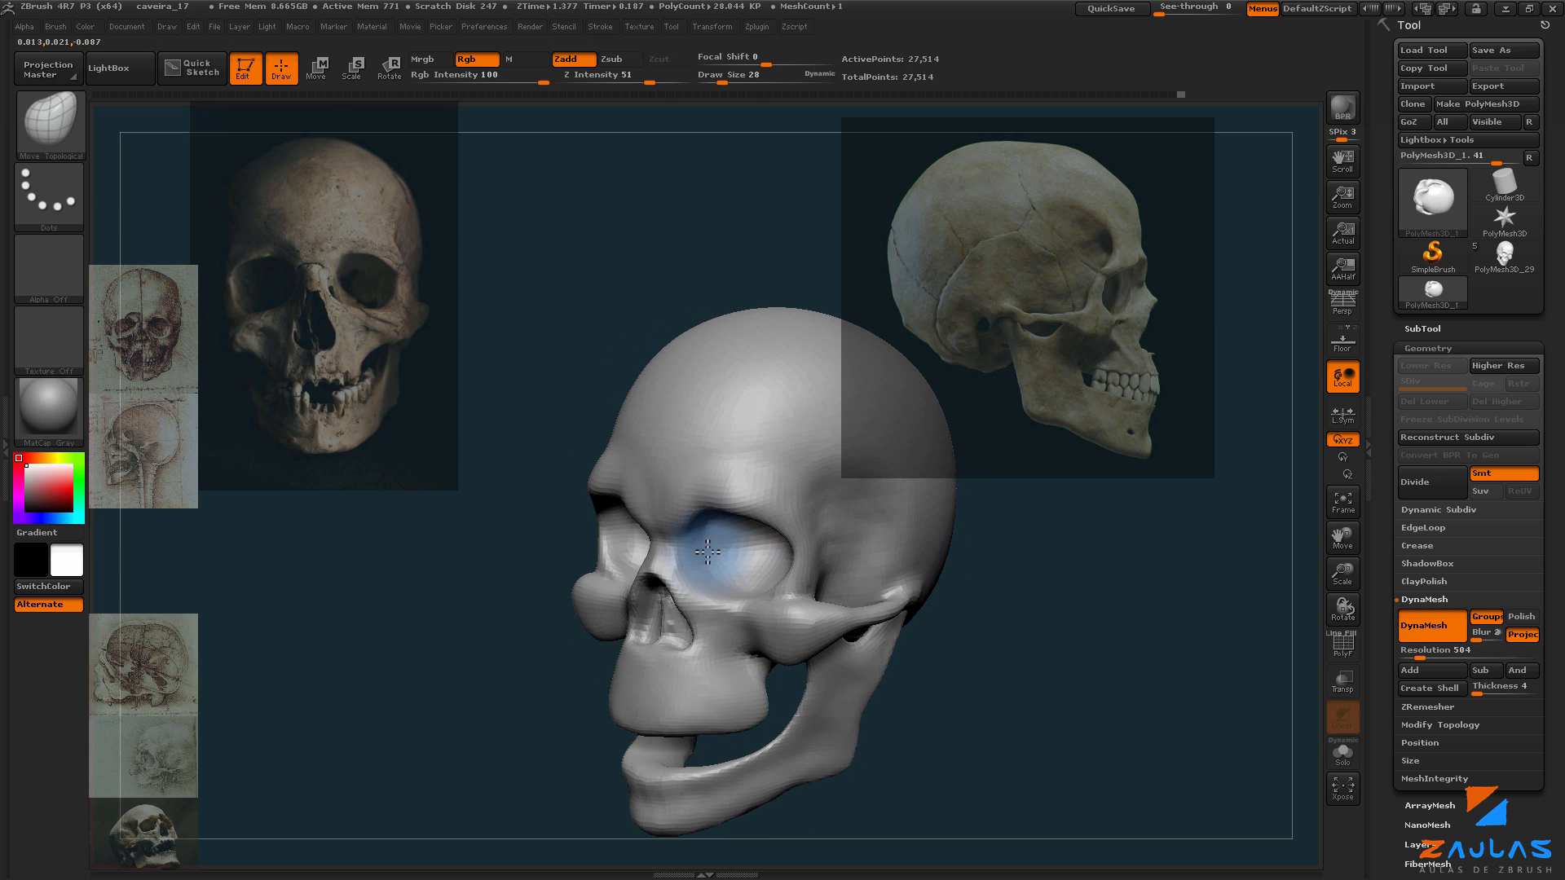
Step: Change the draw size to 39 and 32 while adjusting the cheekbones and jaw sides against the front reference
drag(961, 563, 1027, 566)
drag(855, 542, 881, 531)
key(s)
mouse_move(598, 497)
mouse_down()
mouse_move(612, 498)
mouse_move(581, 497)
mouse_move(524, 437)
mouse_move(594, 413)
mouse_move(687, 330)
mouse_move(512, 624)
mouse_move(548, 639)
mouse_move(863, 580)
mouse_move(946, 625)
mouse_move(872, 616)
mouse_up()
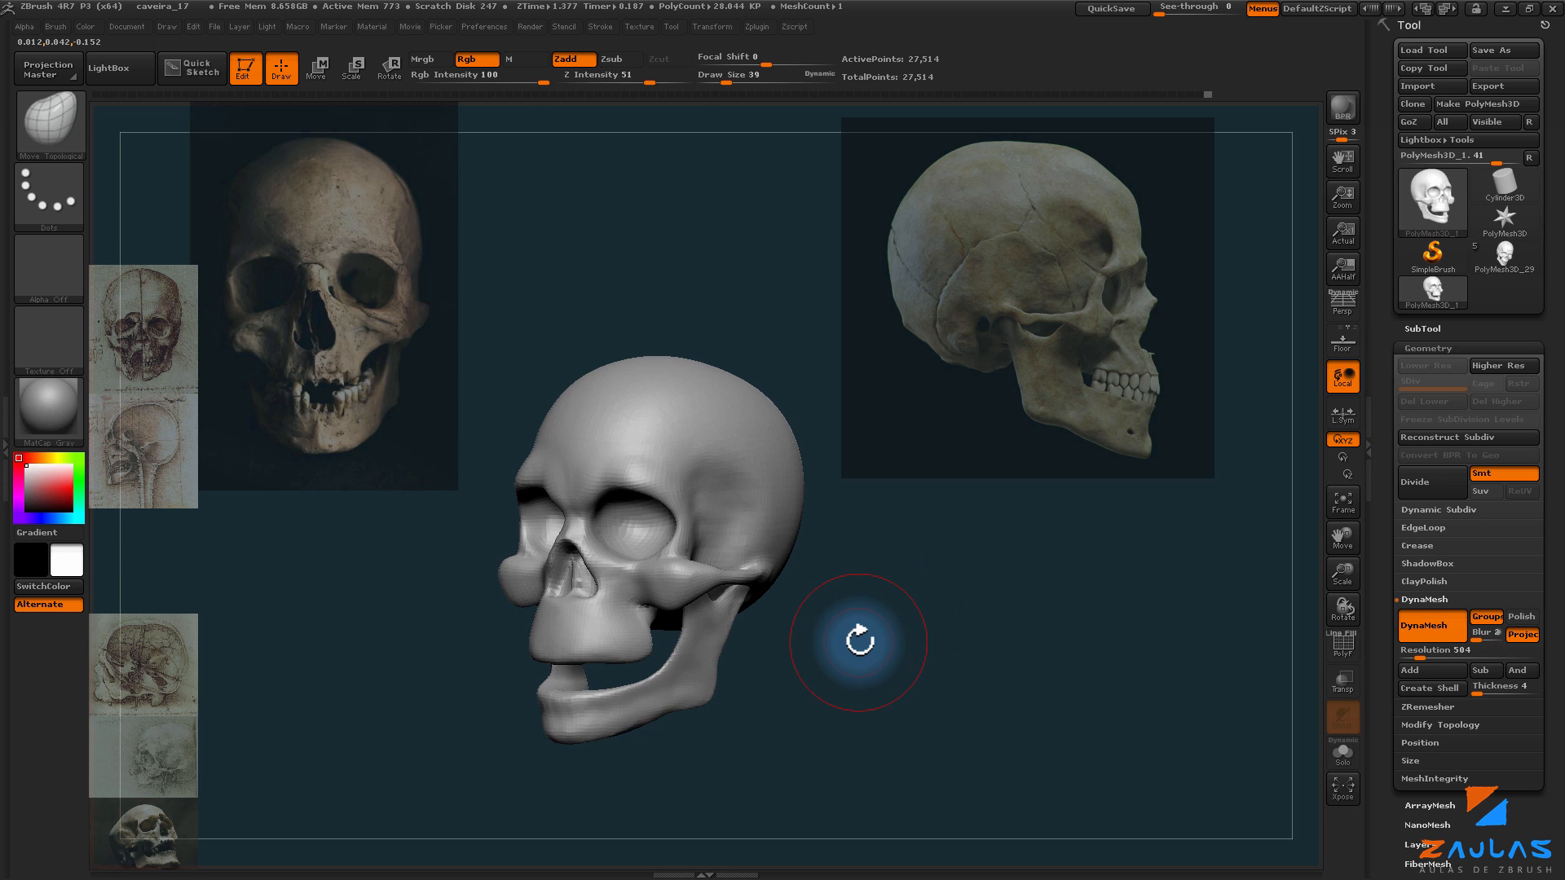
shift+drag(1181, 566, 1170, 633)
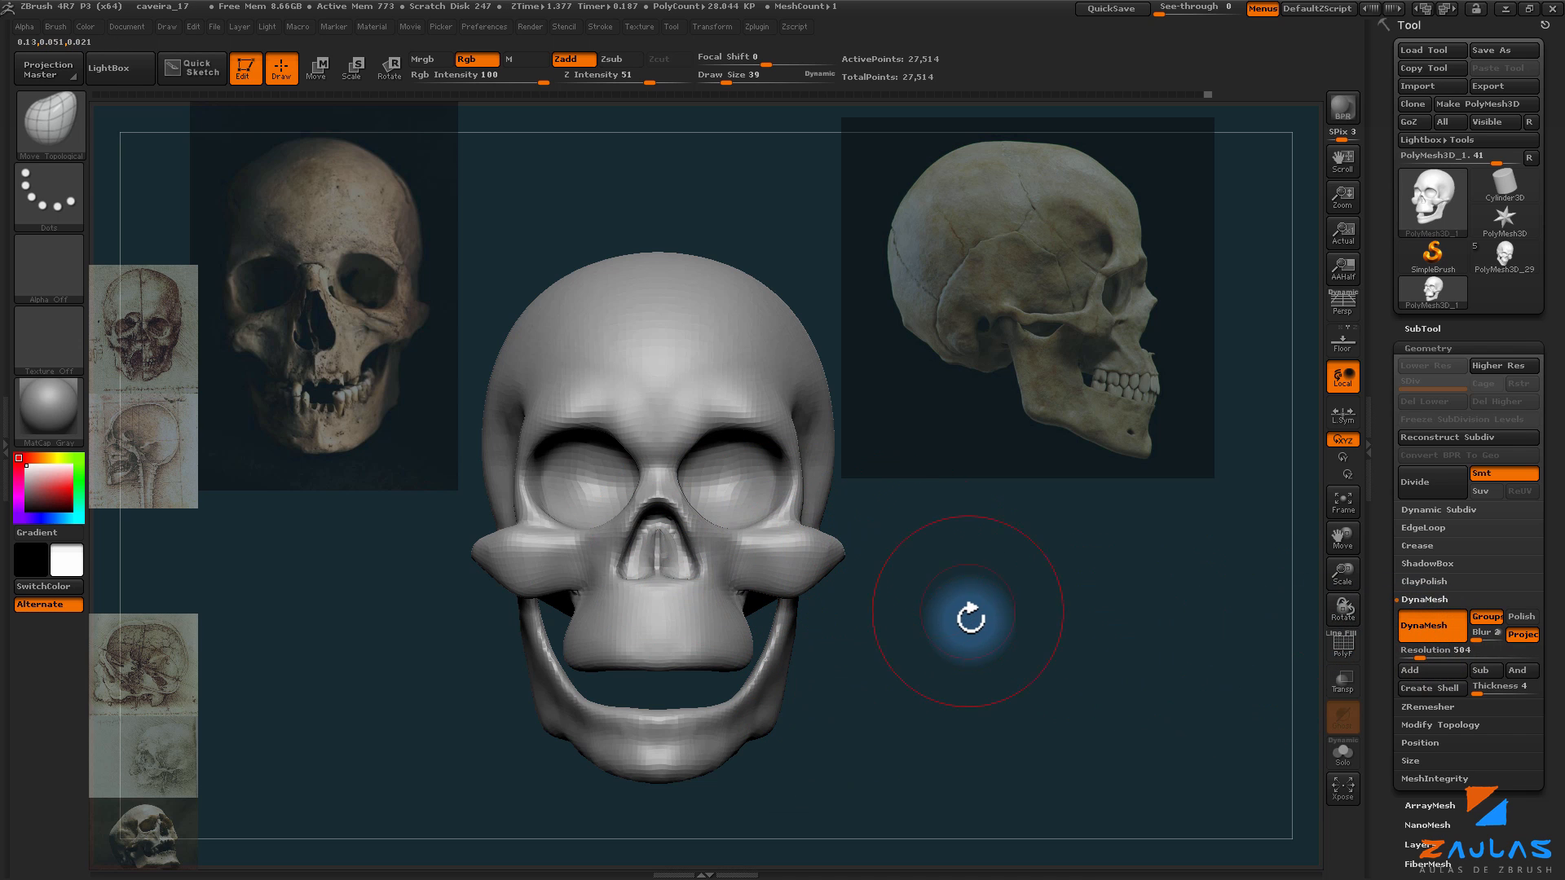
key(s)
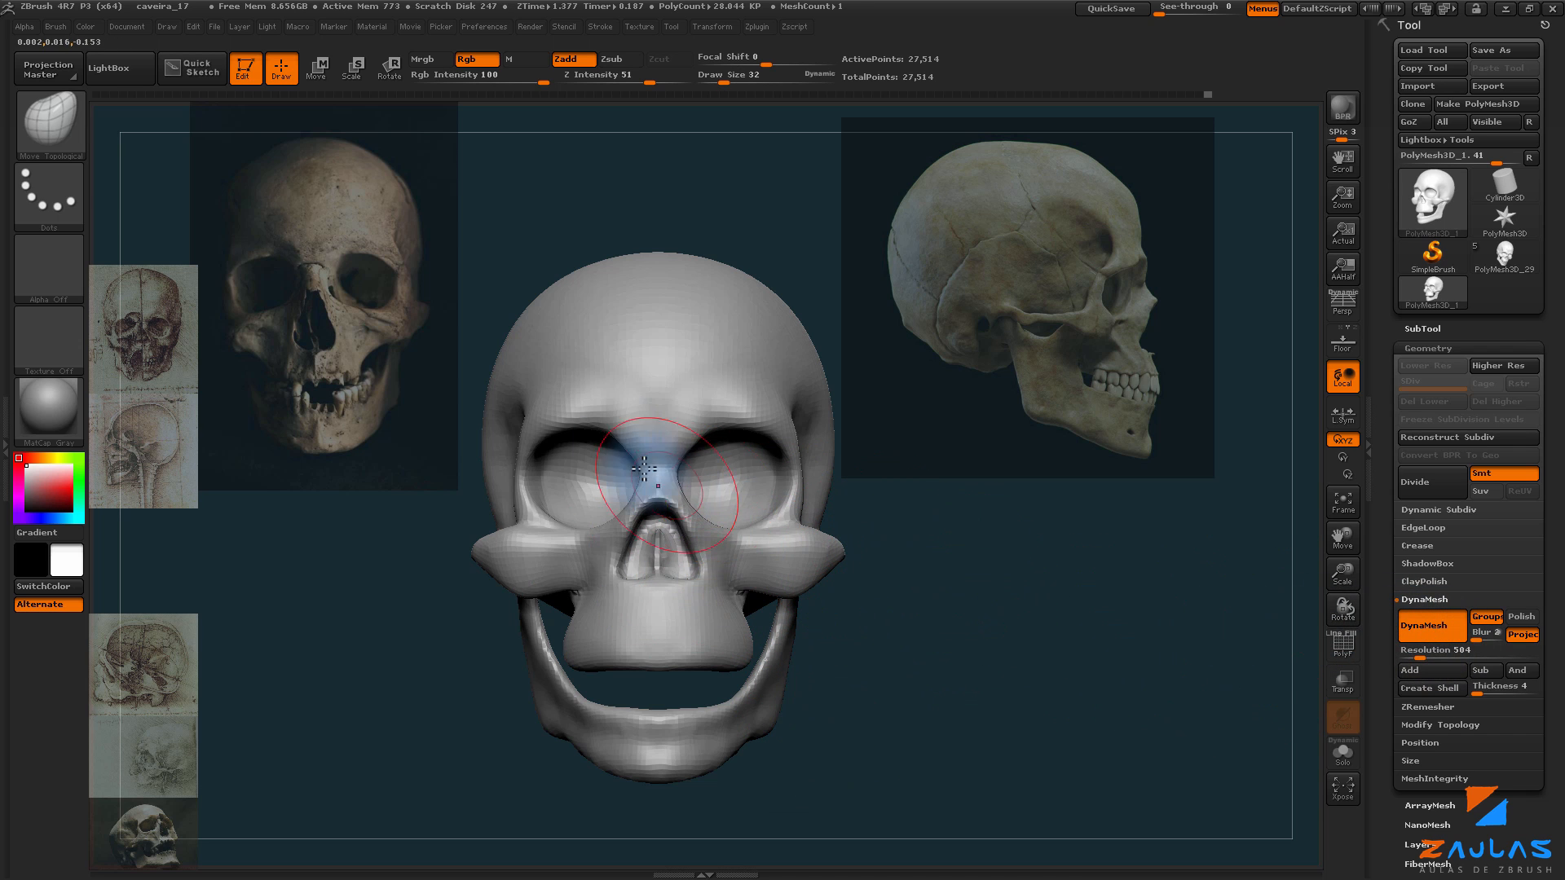
mouse_move(782, 594)
mouse_down()
mouse_move(796, 657)
mouse_move(786, 681)
mouse_move(750, 693)
mouse_up()
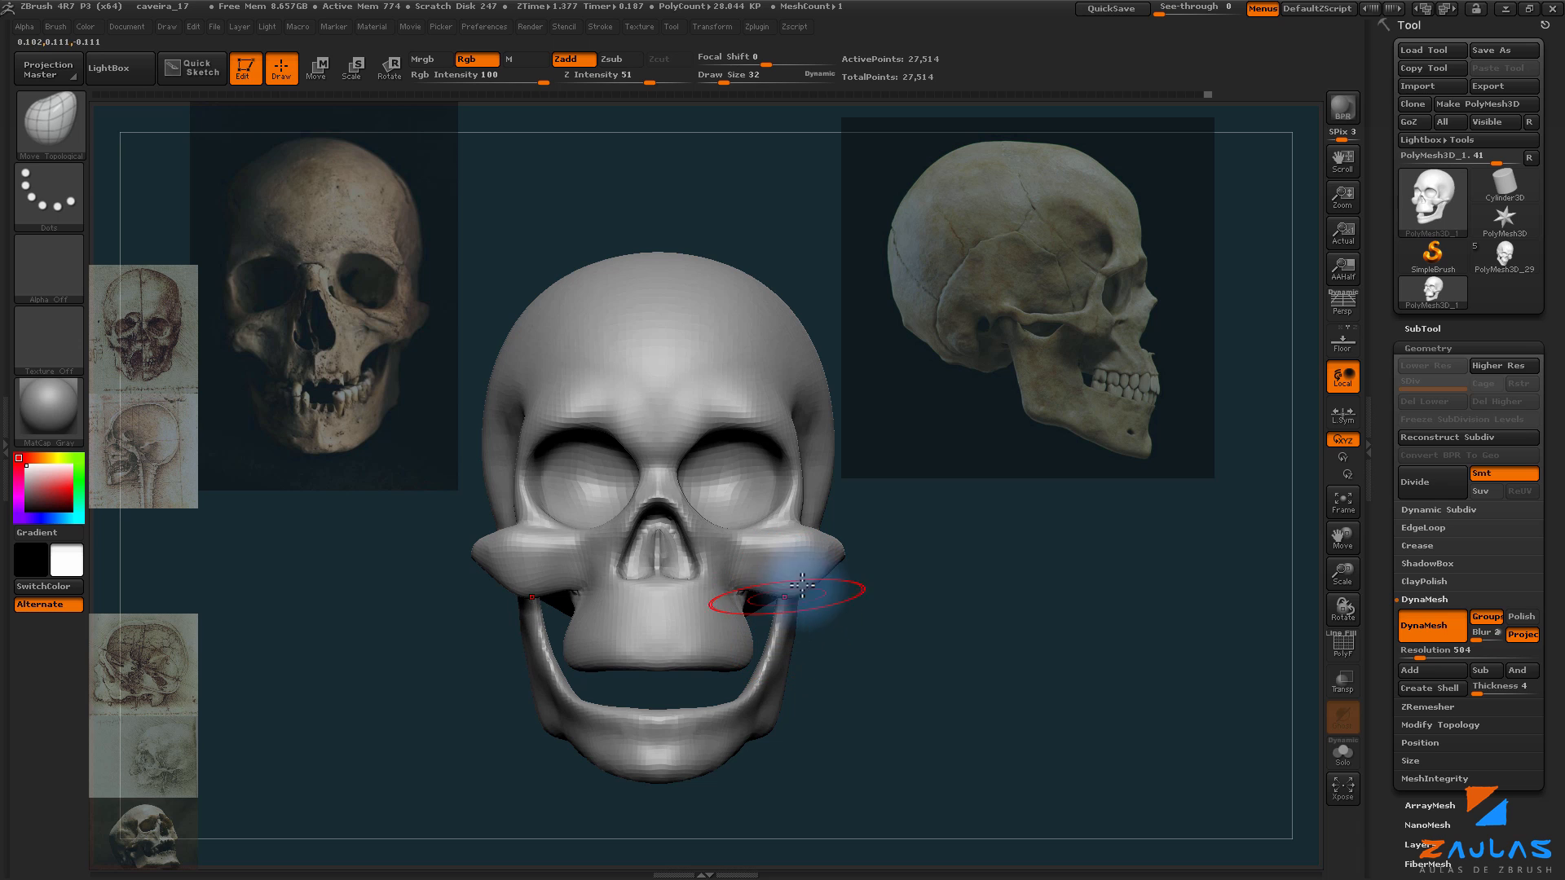
Step: Turn on the perspective view and set the skull's DynaMesh resolution to 1000
click(1345, 305)
mouse_move(1060, 631)
mouse_down()
mouse_move(1030, 647)
mouse_move(1001, 619)
mouse_up()
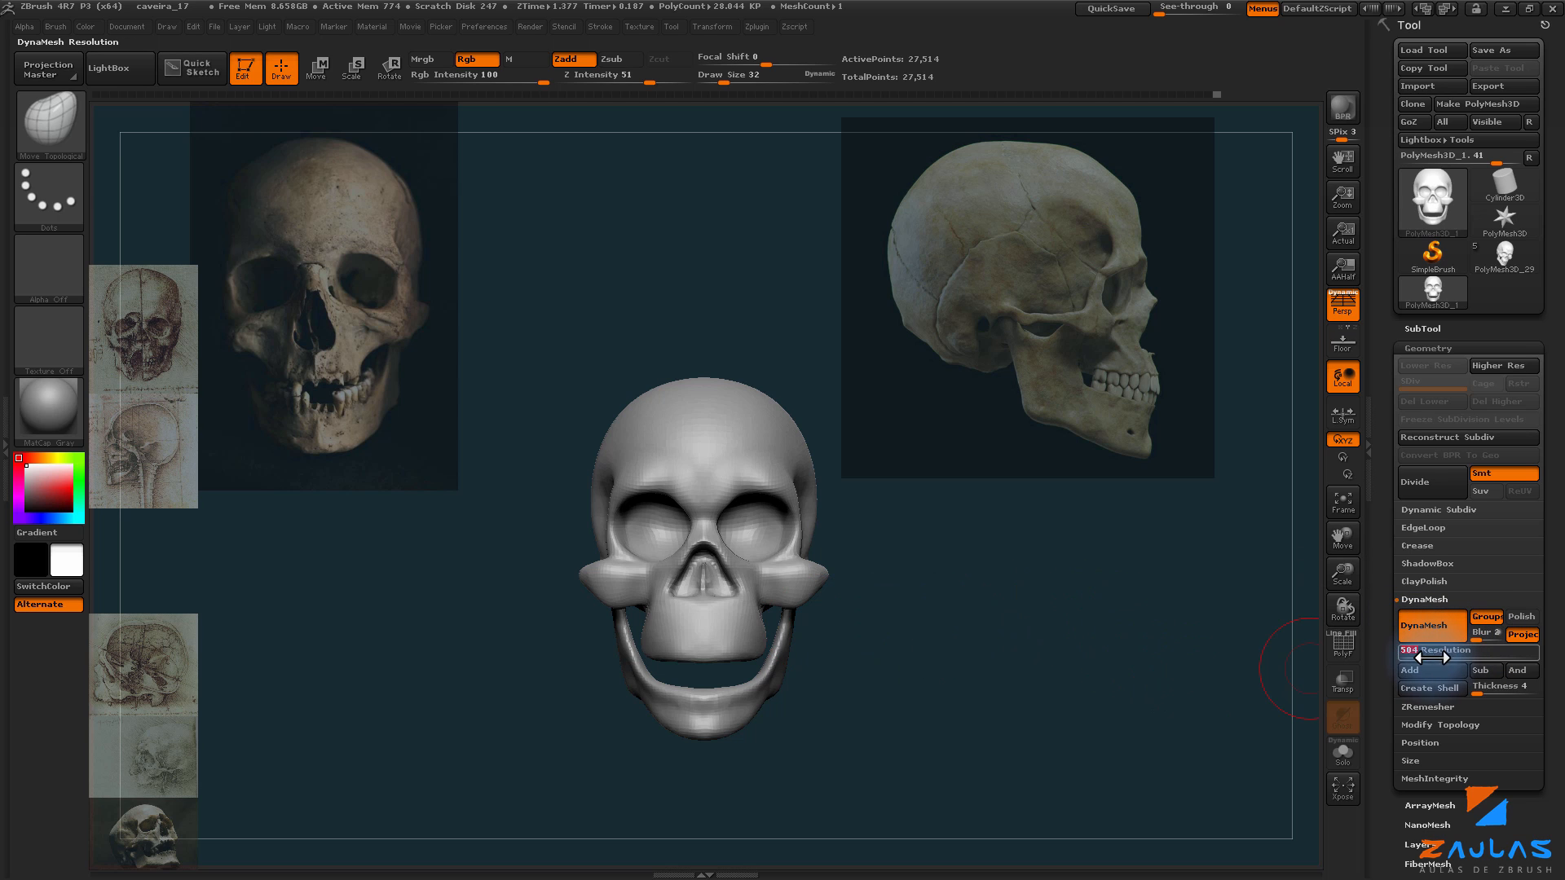
text(1000)
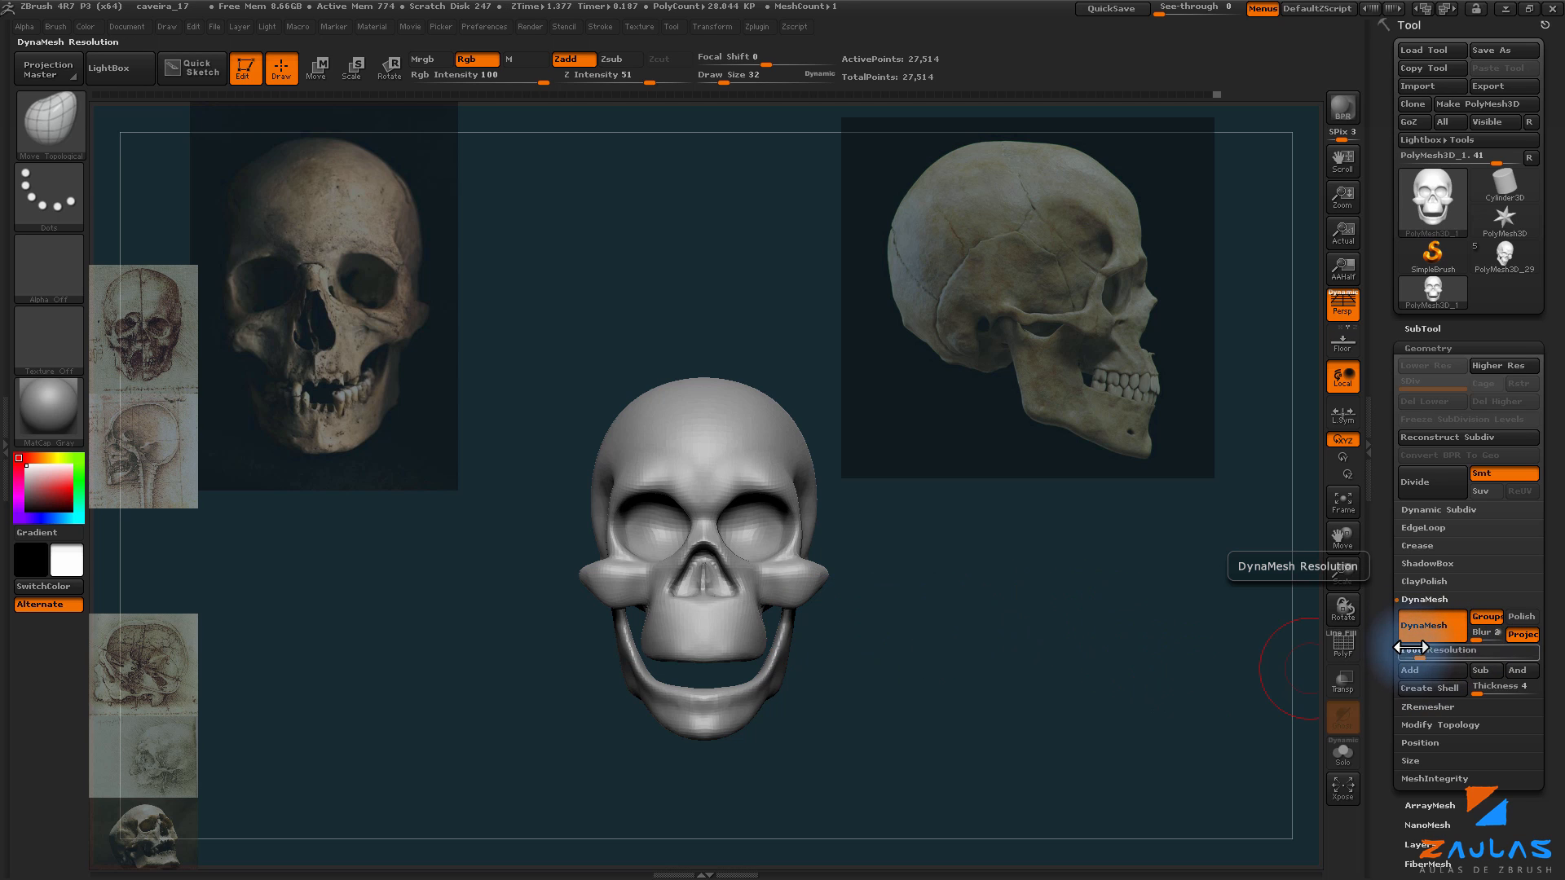
Step: Try dividing the skull mesh once and remeshing it with DynaMesh
drag(1103, 619, 1104, 674)
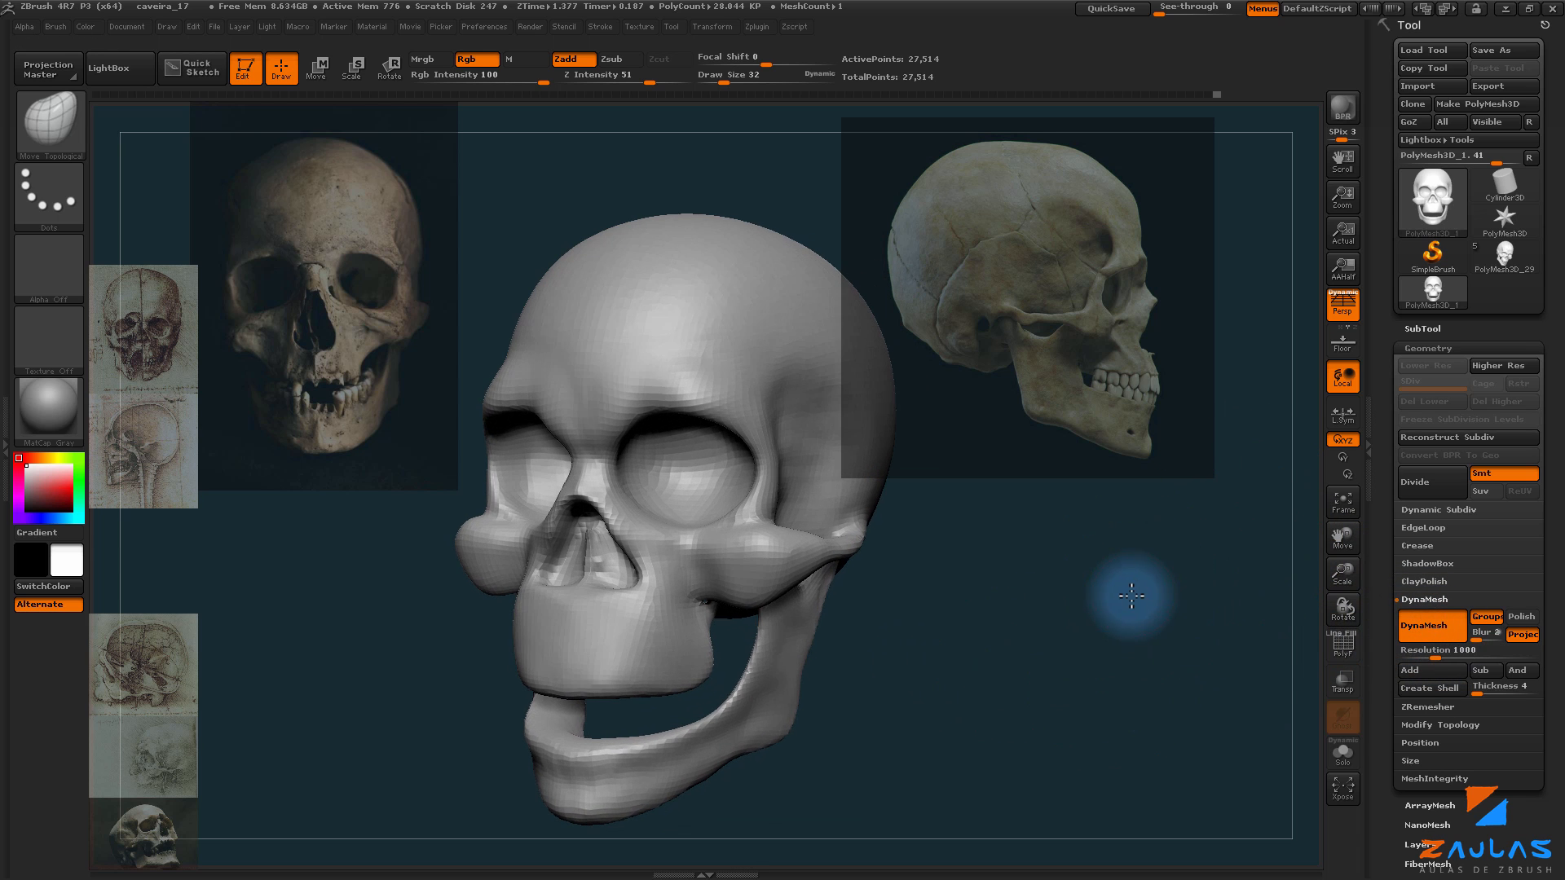
click(1422, 485)
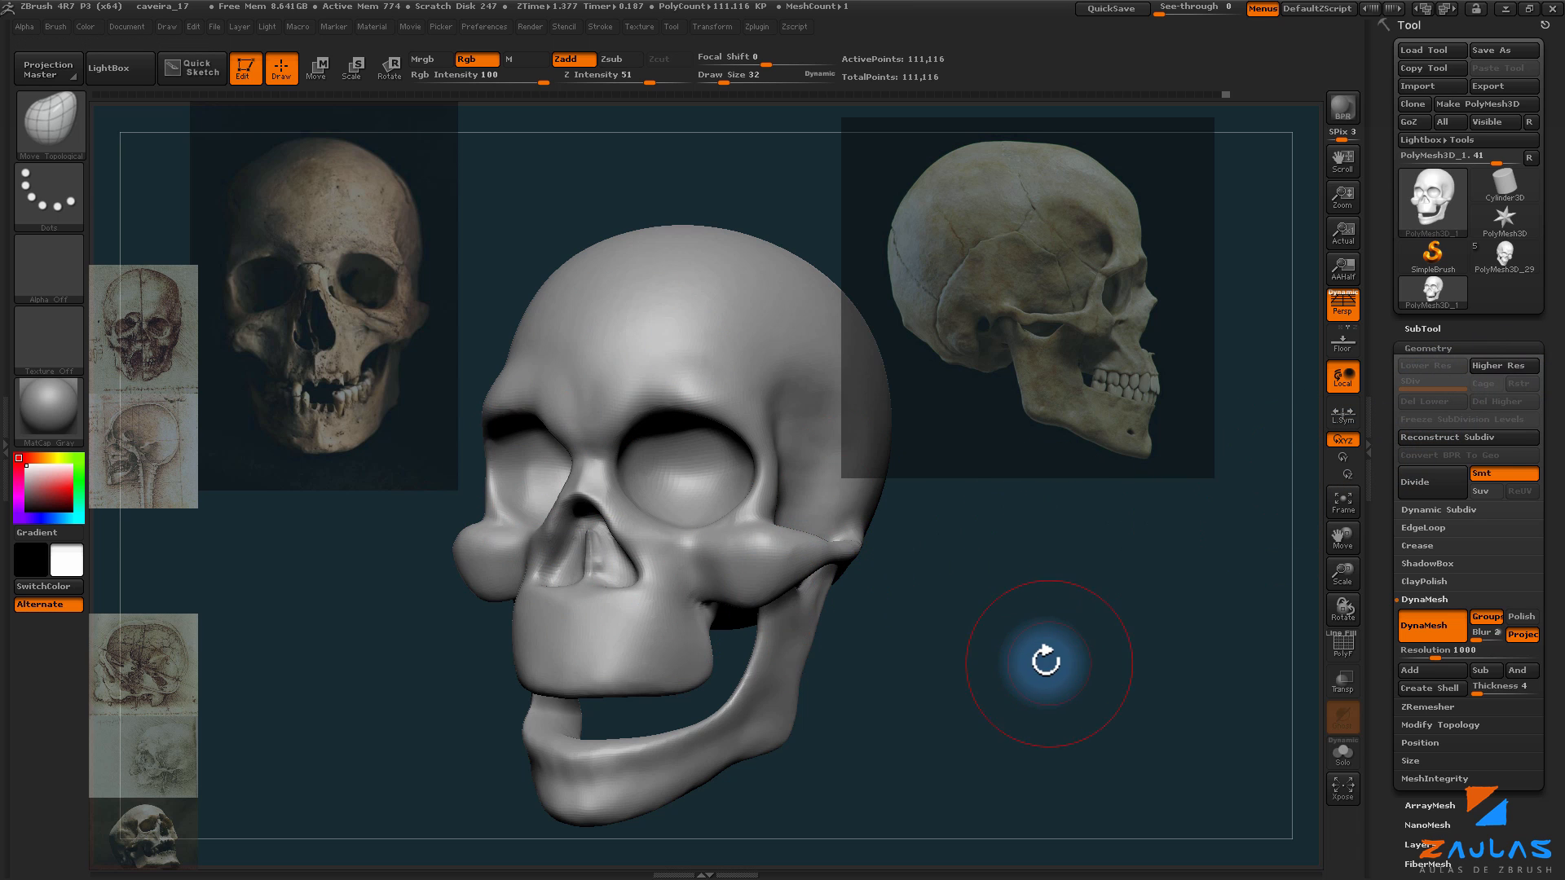
drag(1037, 657, 1177, 649)
mouse_move(864, 558)
mouse_down()
mouse_move(961, 559)
mouse_move(1162, 738)
mouse_up()
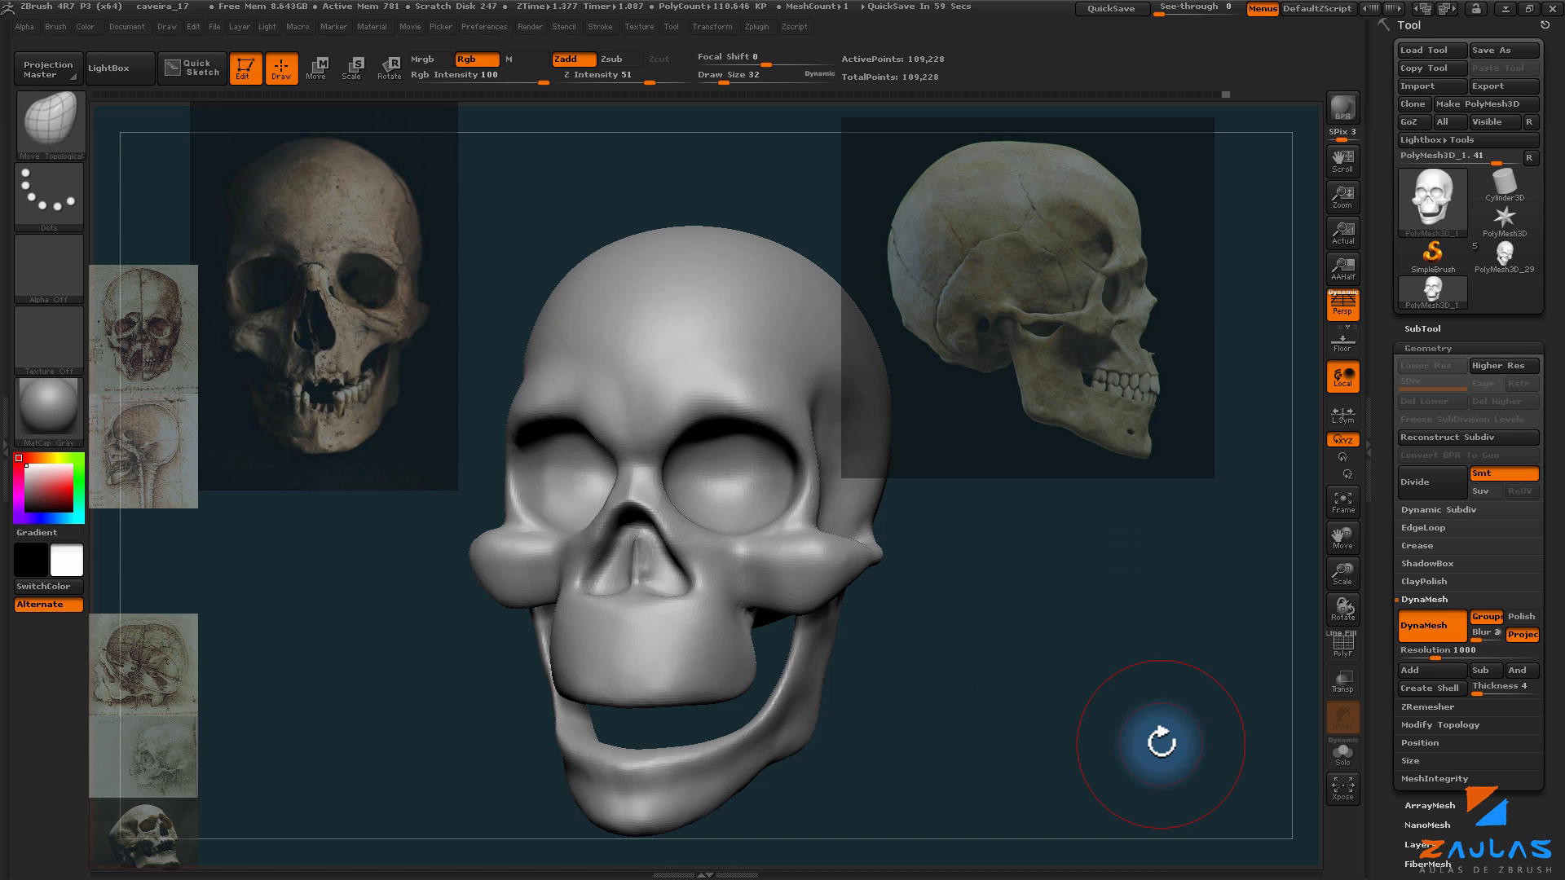
Step: Show the wireframe, undo the remesh, and compare the subdivision levels before reverting the division
click(1342, 646)
key(ctrl+z)
alt+drag(1055, 599, 1122, 632)
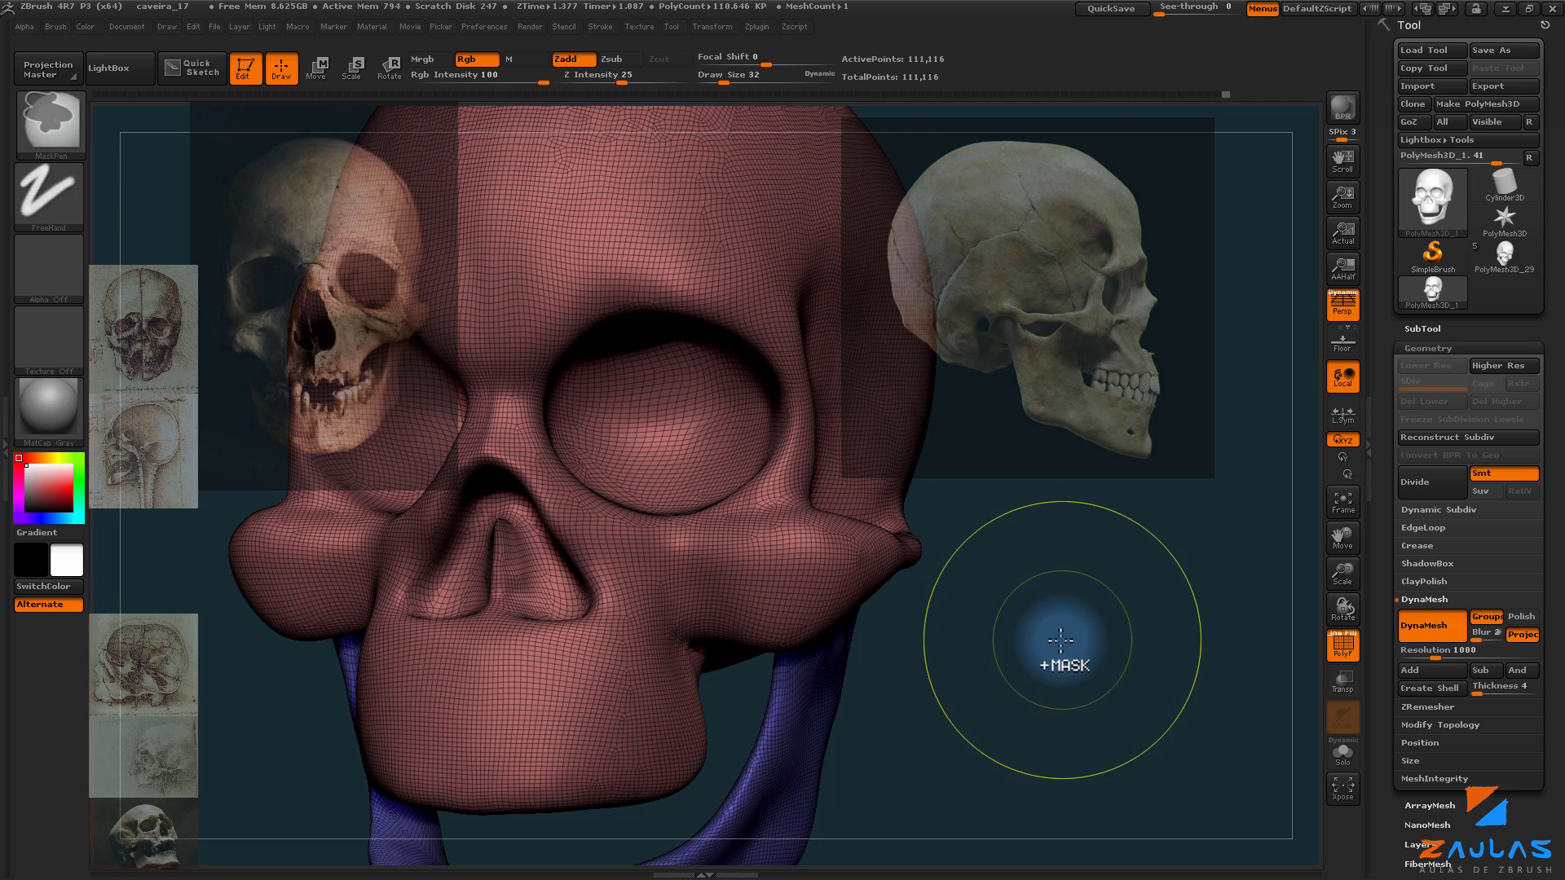
key(shift+d)
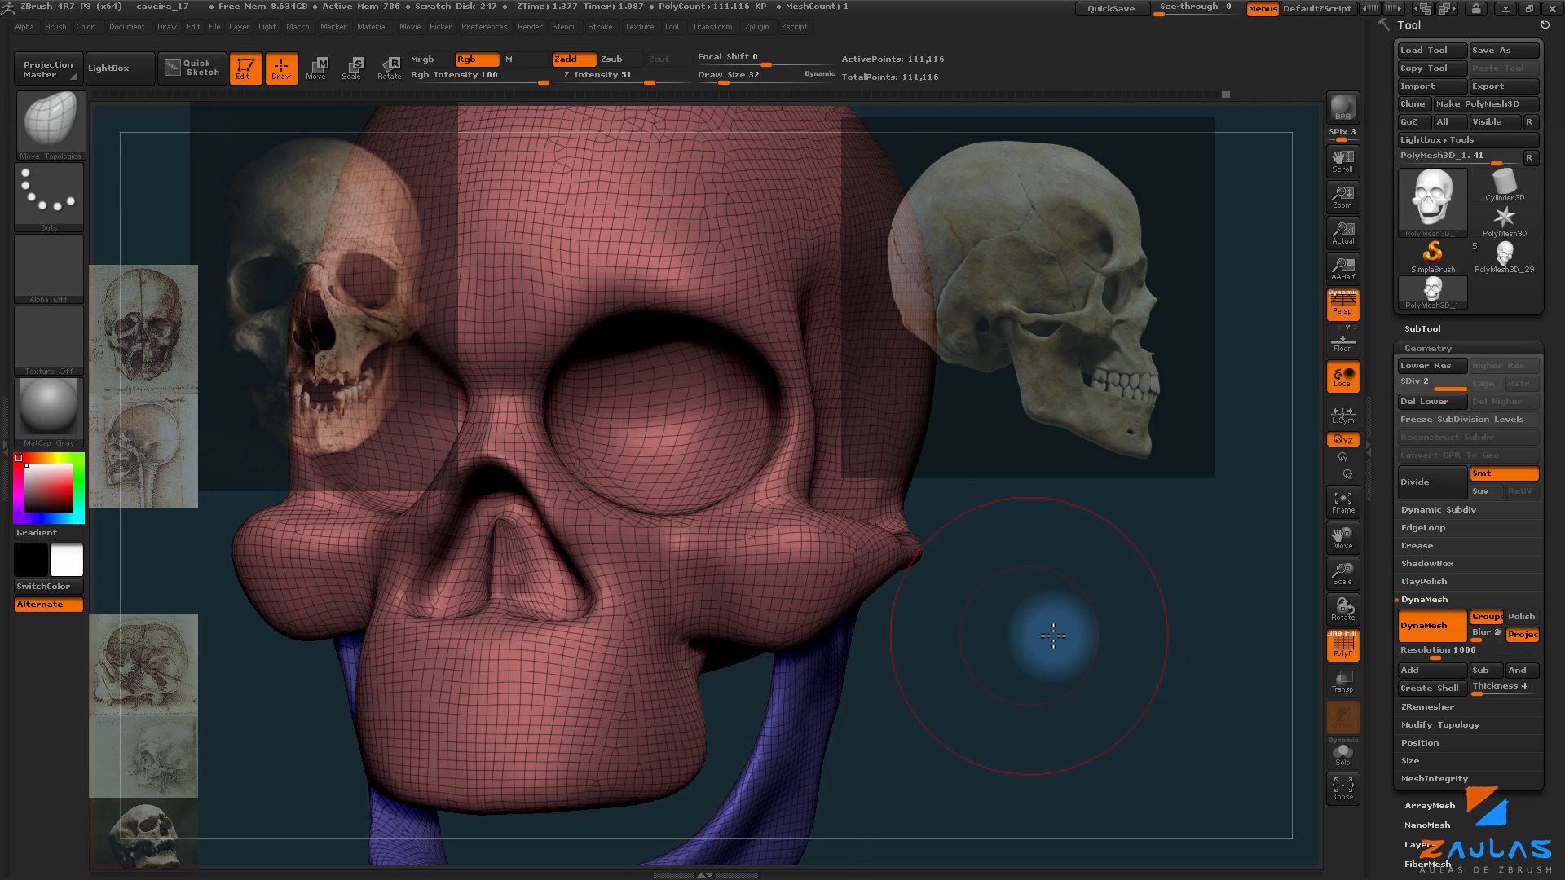
drag(1055, 636, 1128, 663)
key(shift+d)
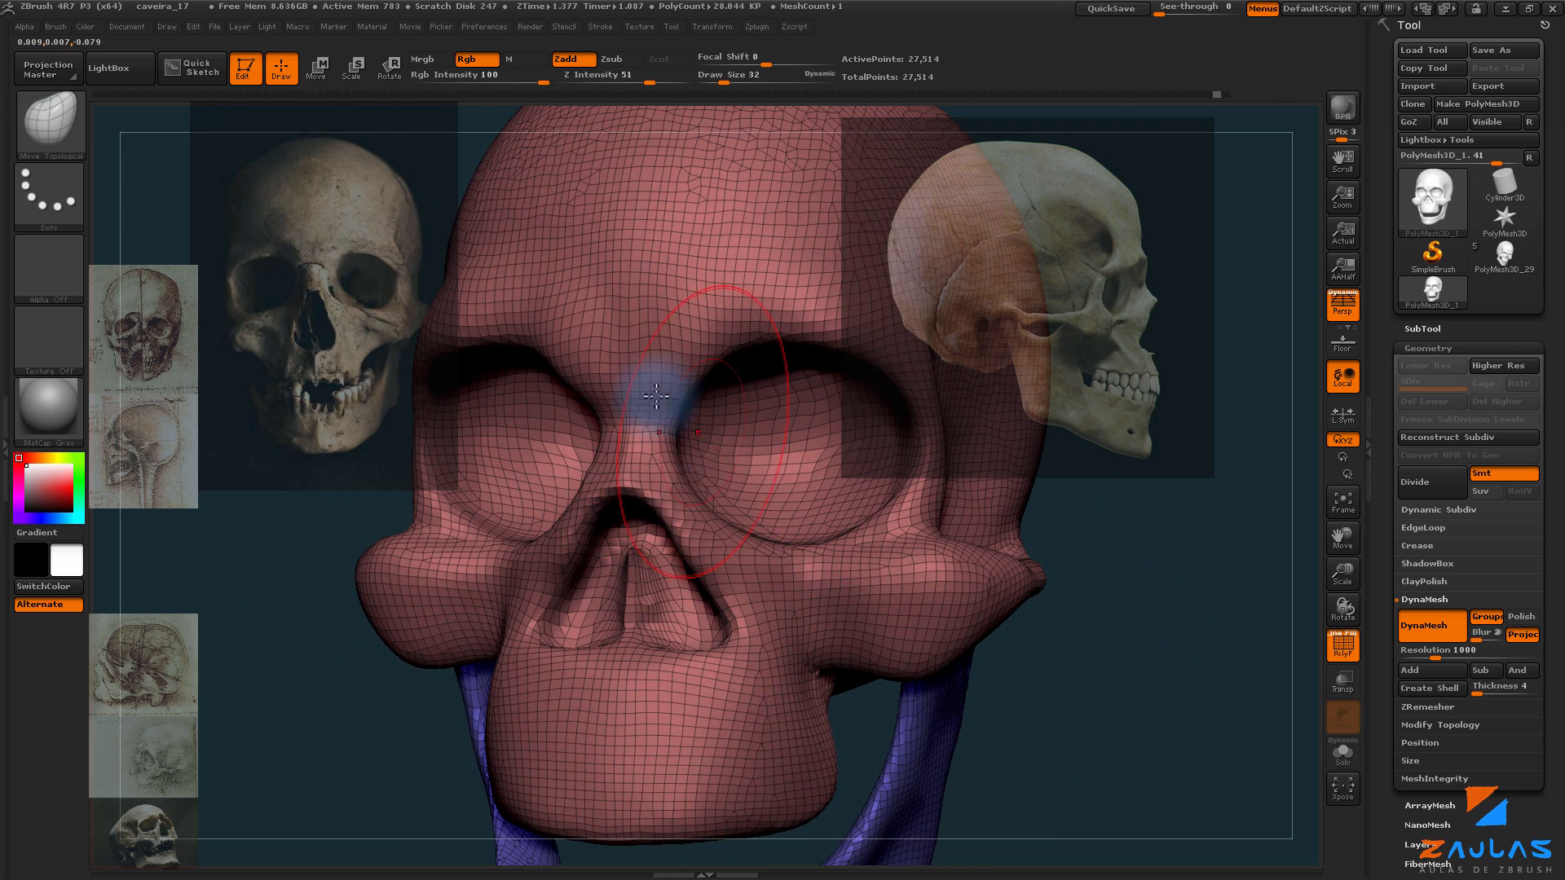
Step: Divide the skull mesh again, update its DynaMesh at resolution 1000, and hide the wireframe
click(1427, 481)
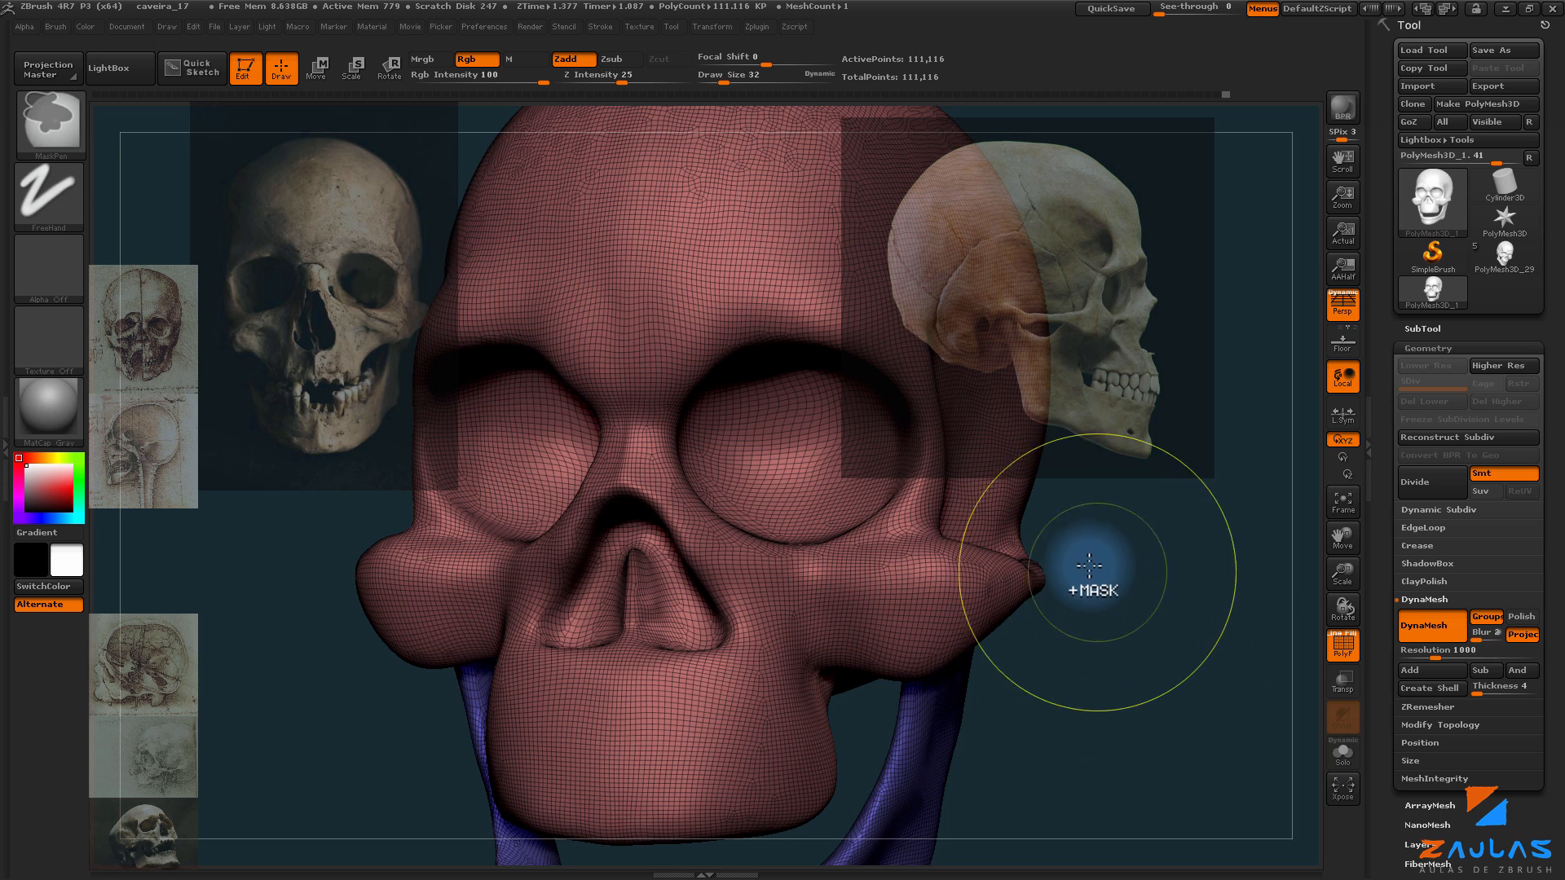
mouse_move(1086, 551)
ctrl+mouse_down()
mouse_move(1215, 723)
mouse_move(1203, 746)
ctrl+mouse_up()
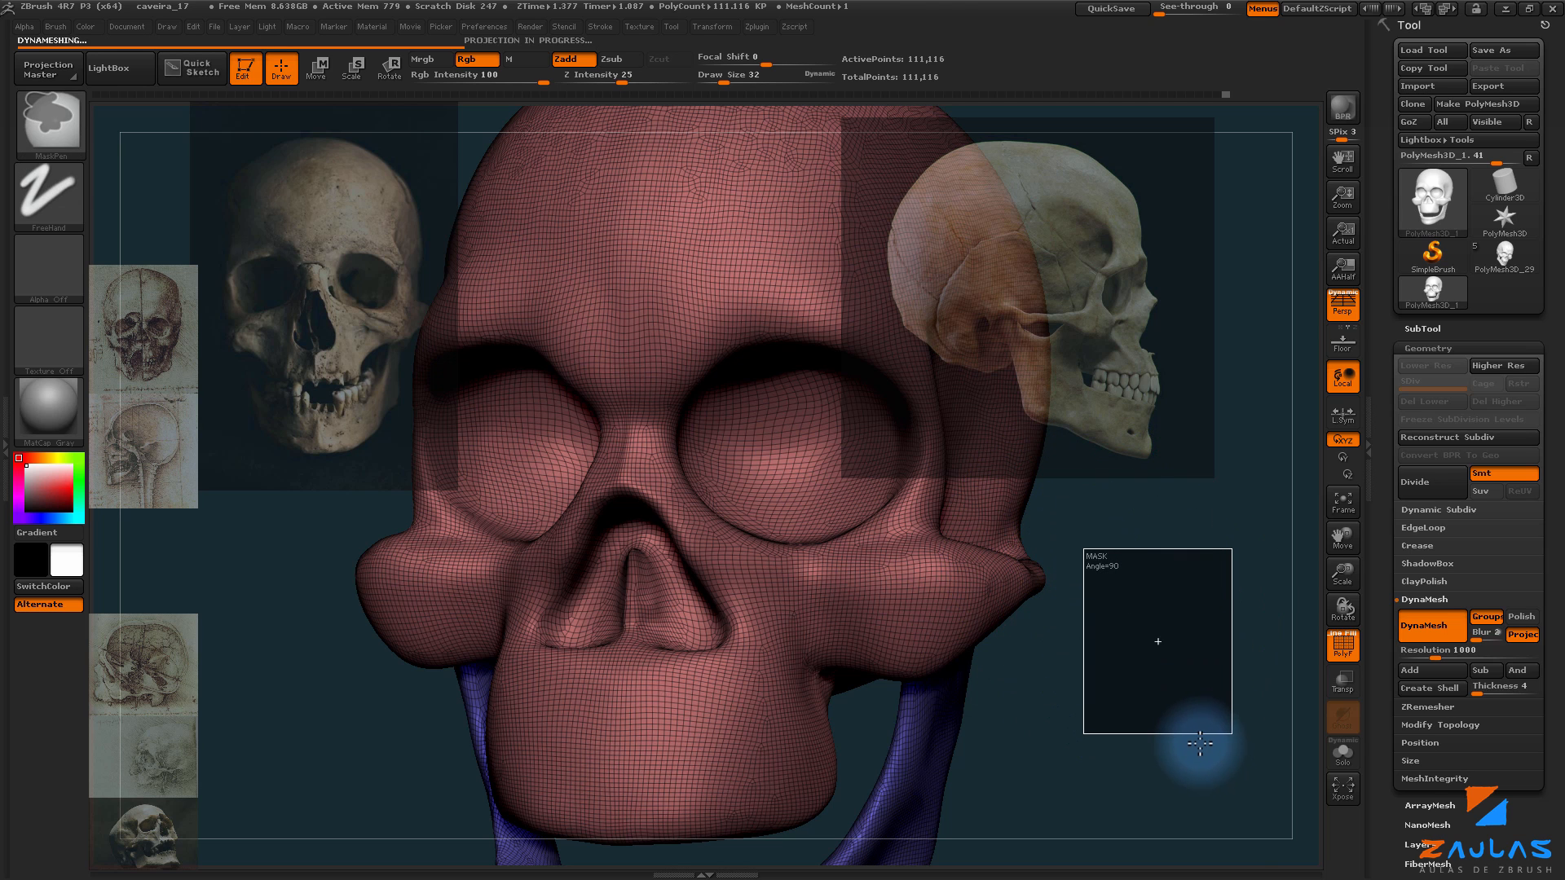
click(1343, 644)
Step: Reduce the draw size to 13 and switch to the ClayBuildup brush
mouse_move(1083, 647)
mouse_down()
mouse_move(1002, 576)
mouse_move(1076, 629)
mouse_move(789, 602)
mouse_up()
key(s)
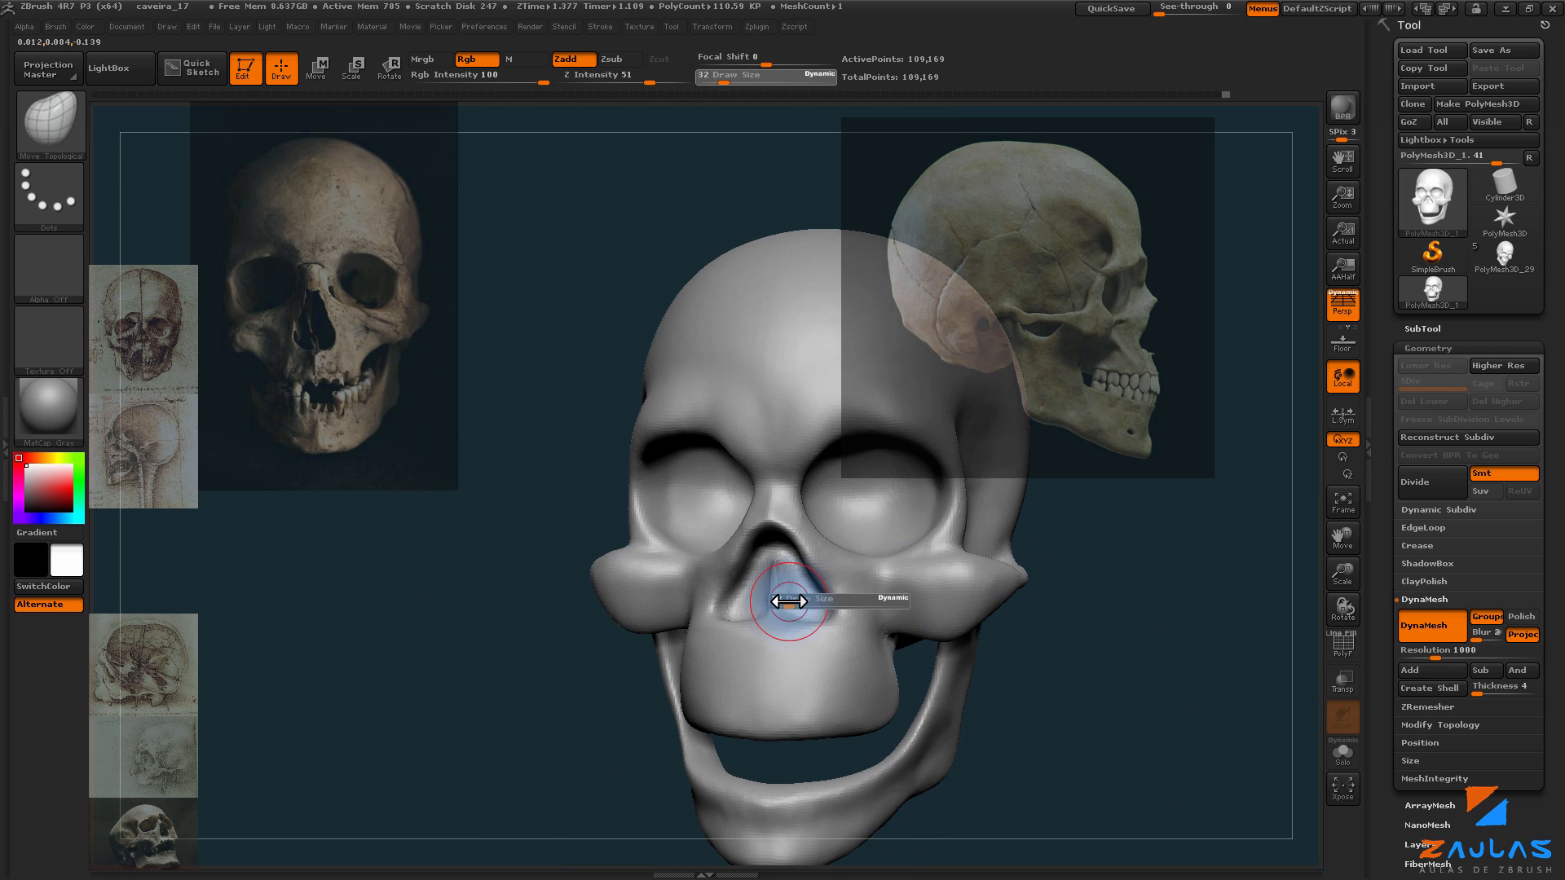
key(shift)
mouse_move(962, 644)
mouse_down()
mouse_move(1013, 657)
mouse_move(915, 652)
mouse_up()
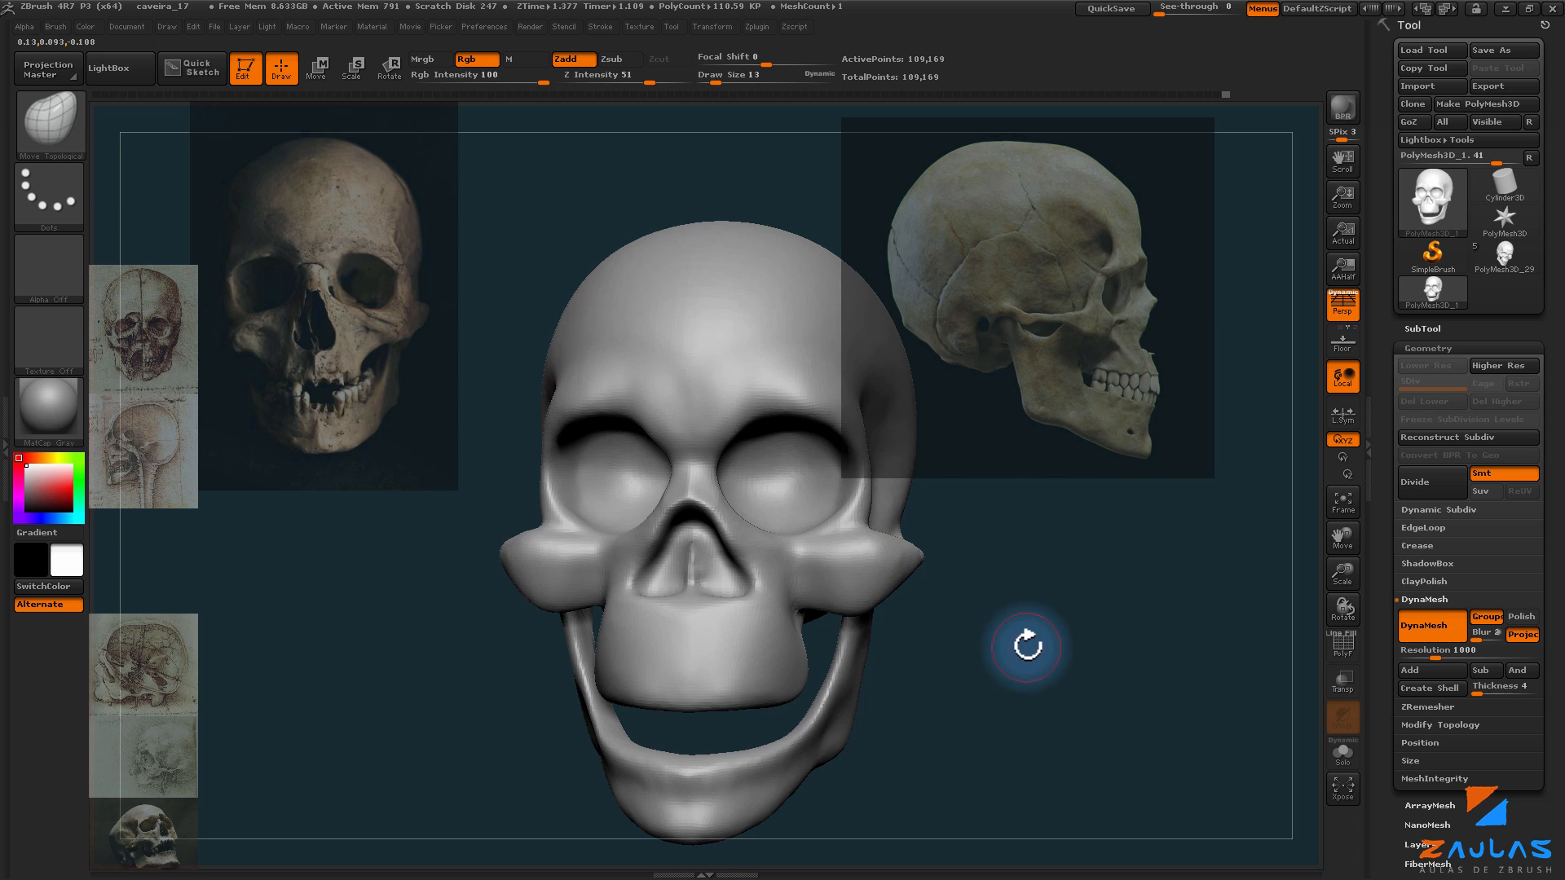
drag(1030, 643, 988, 644)
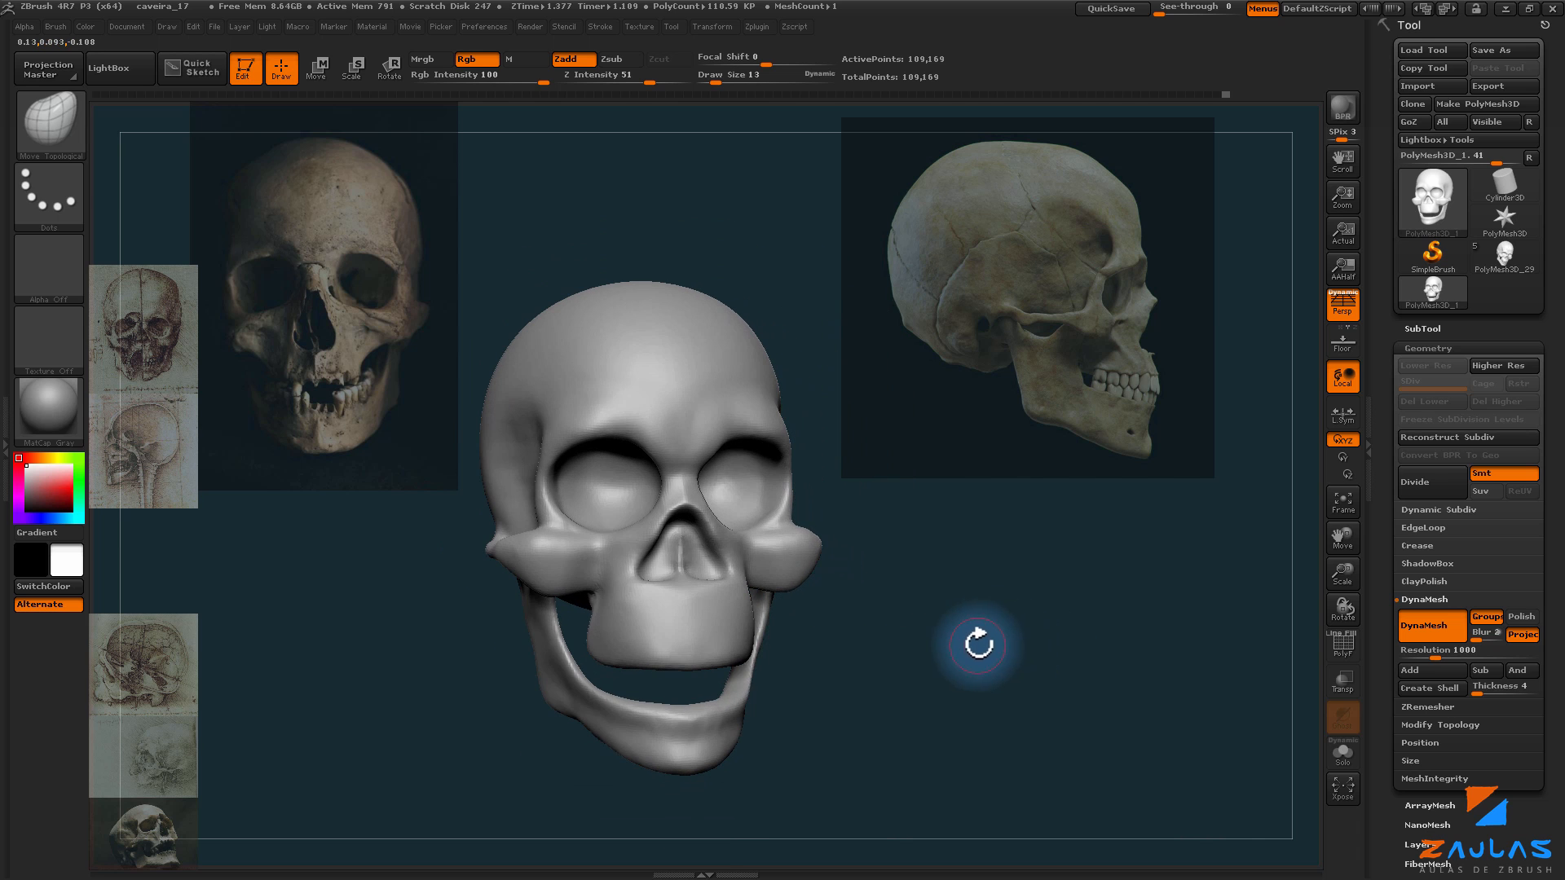
key(b)
key(m)
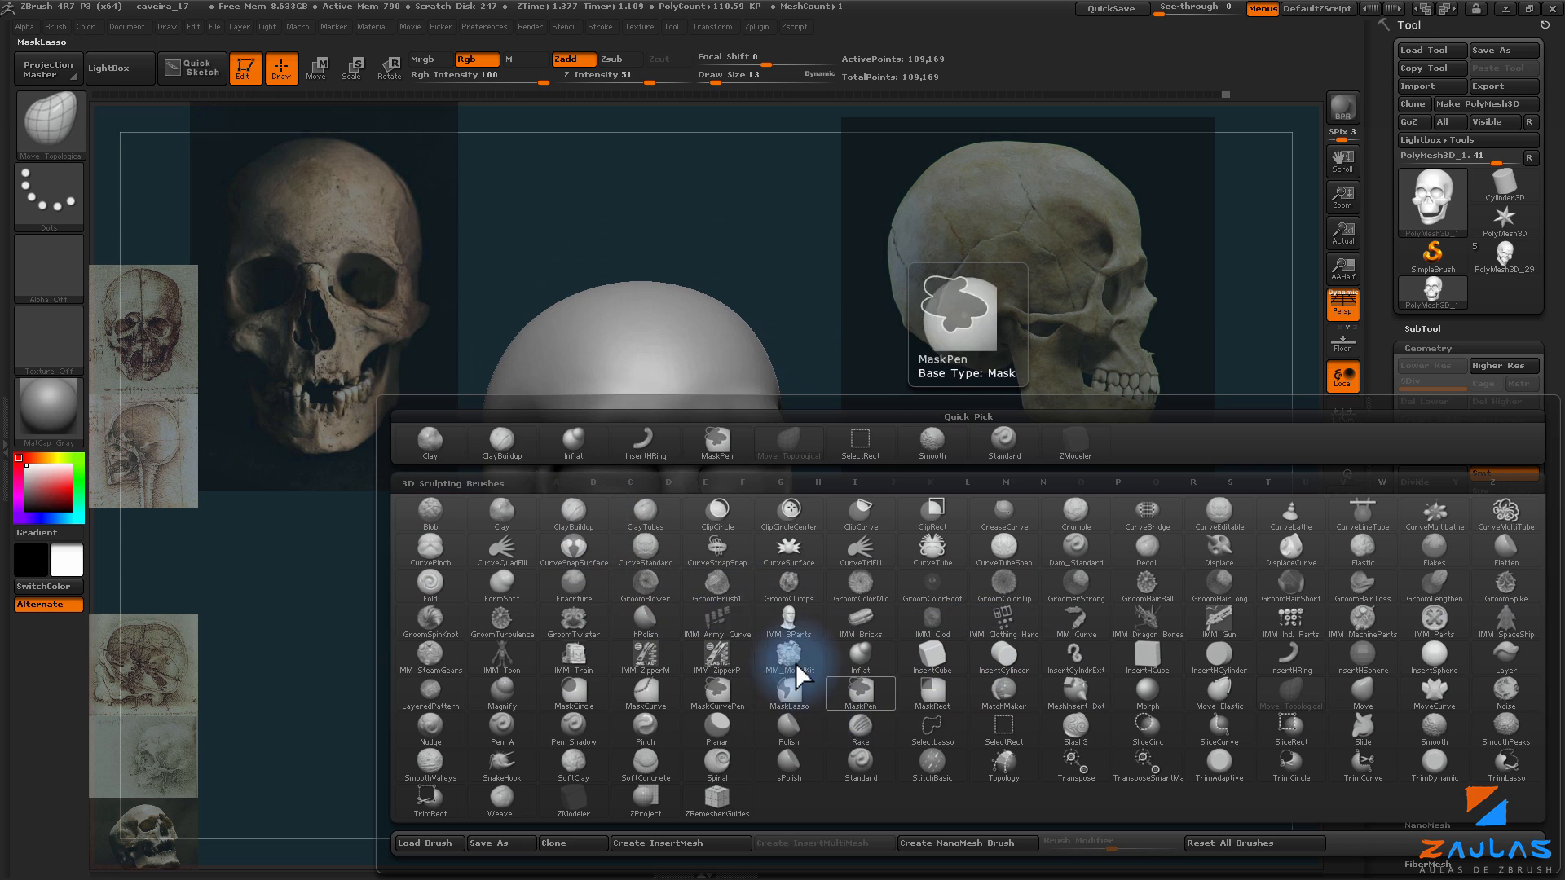
key(Escape)
key(b)
click(272, 513)
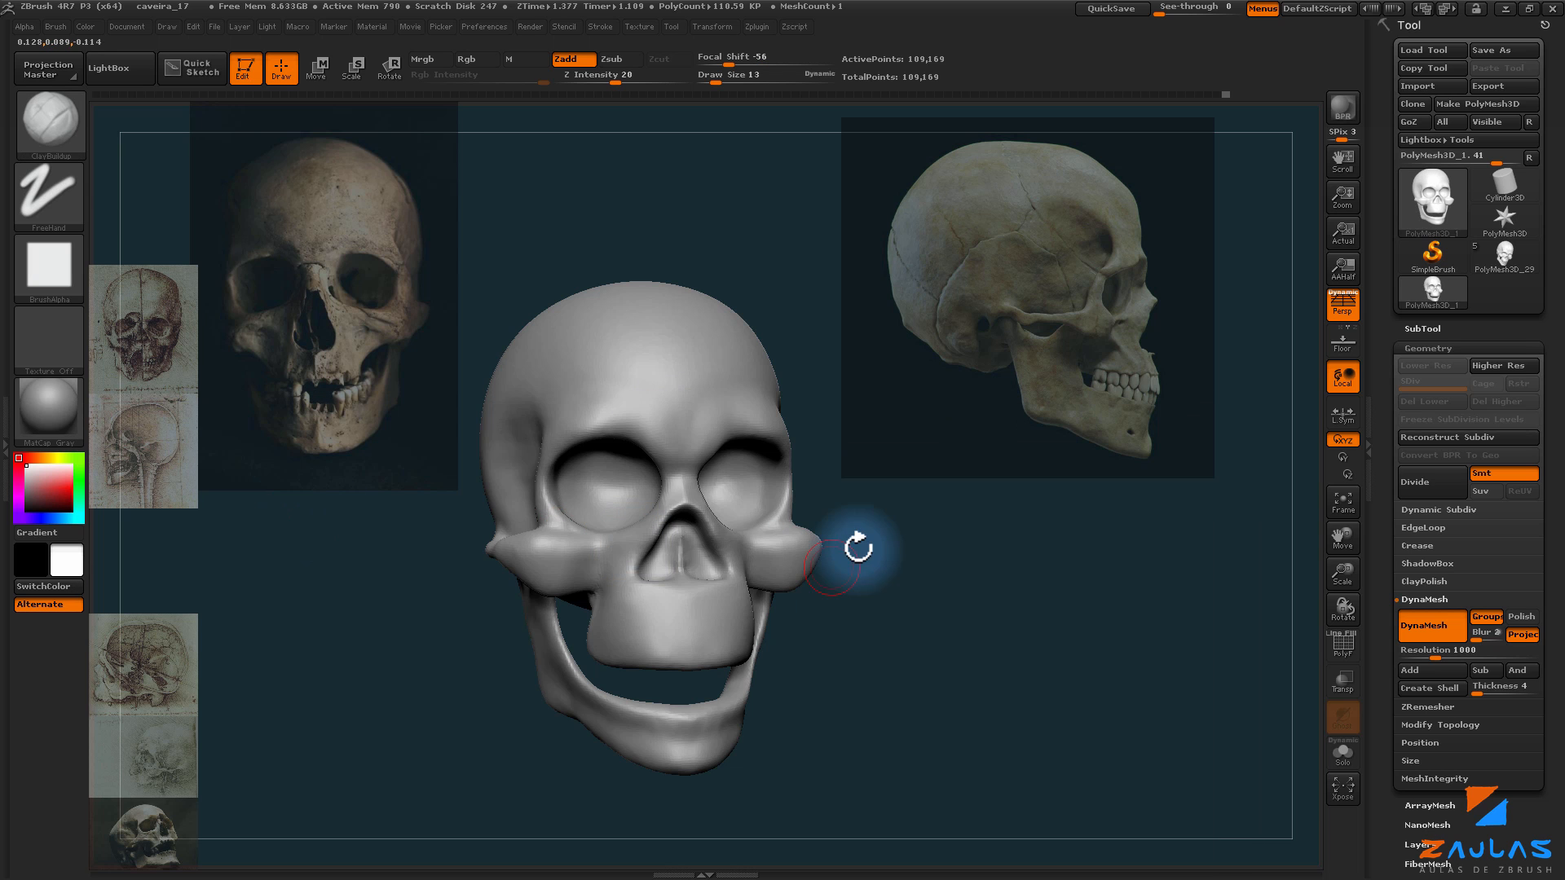
Step: Lower the Z Intensity to 9 and sculpt the cheekbones and the hollows beside the nasal opening
drag(858, 548, 744, 601)
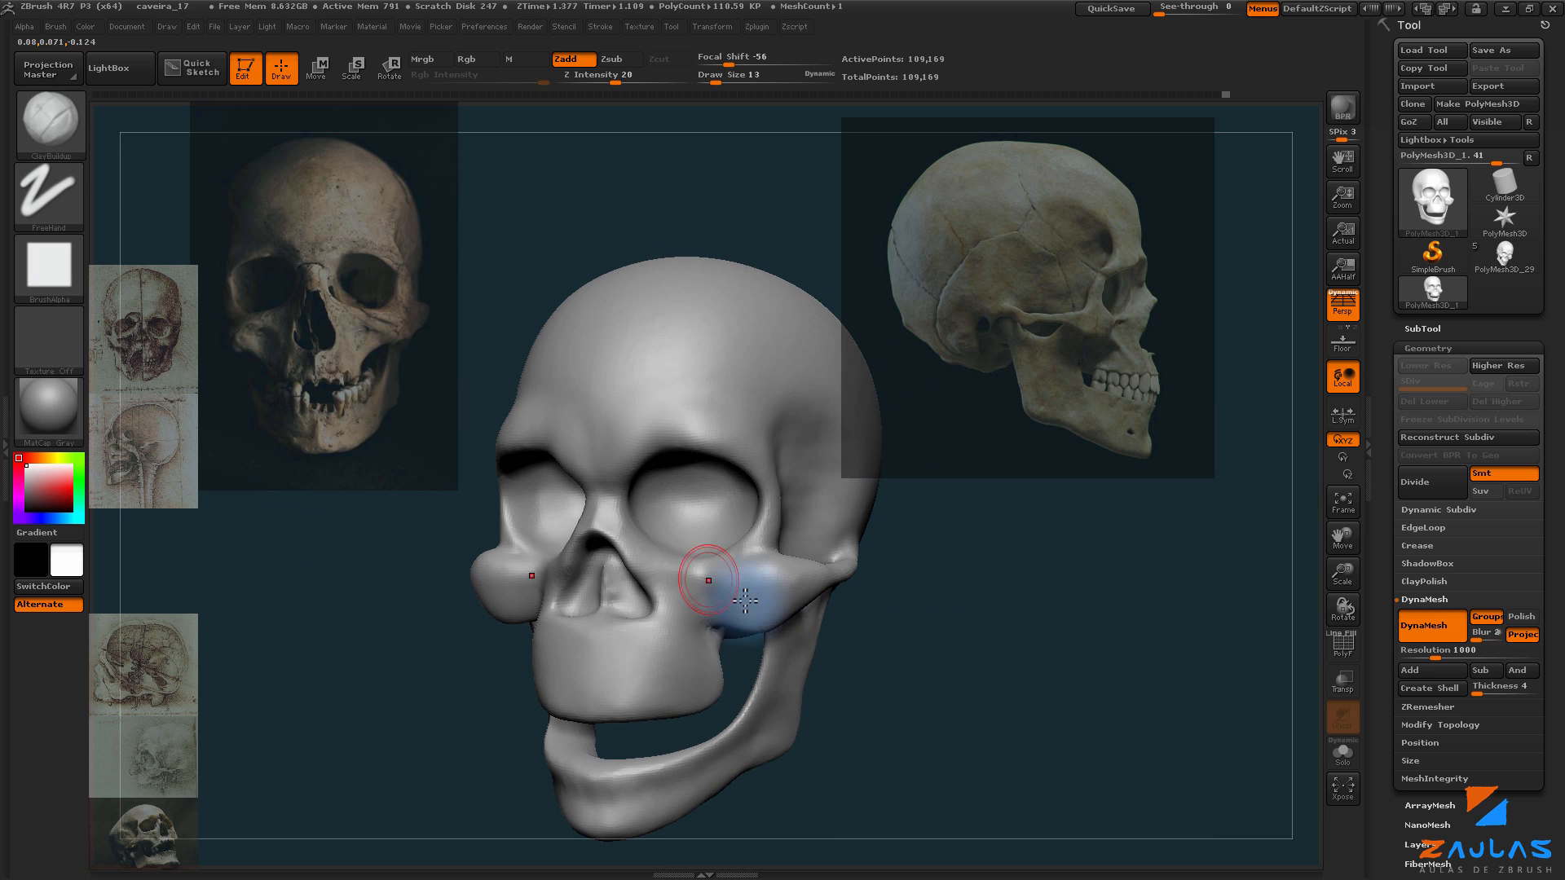
drag(852, 603, 872, 607)
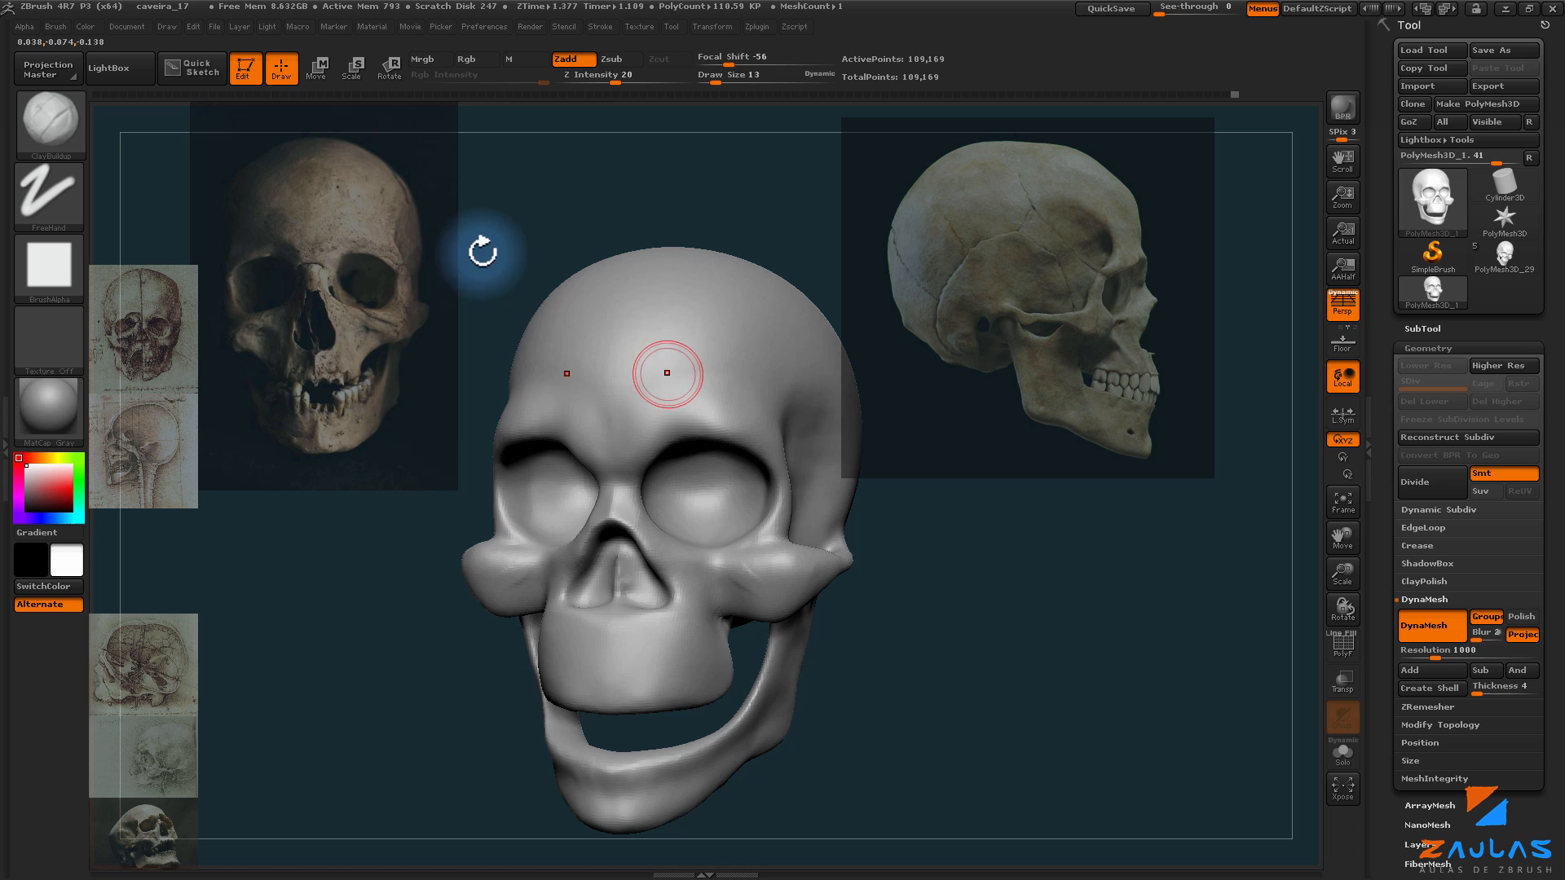
click(597, 79)
text(10)
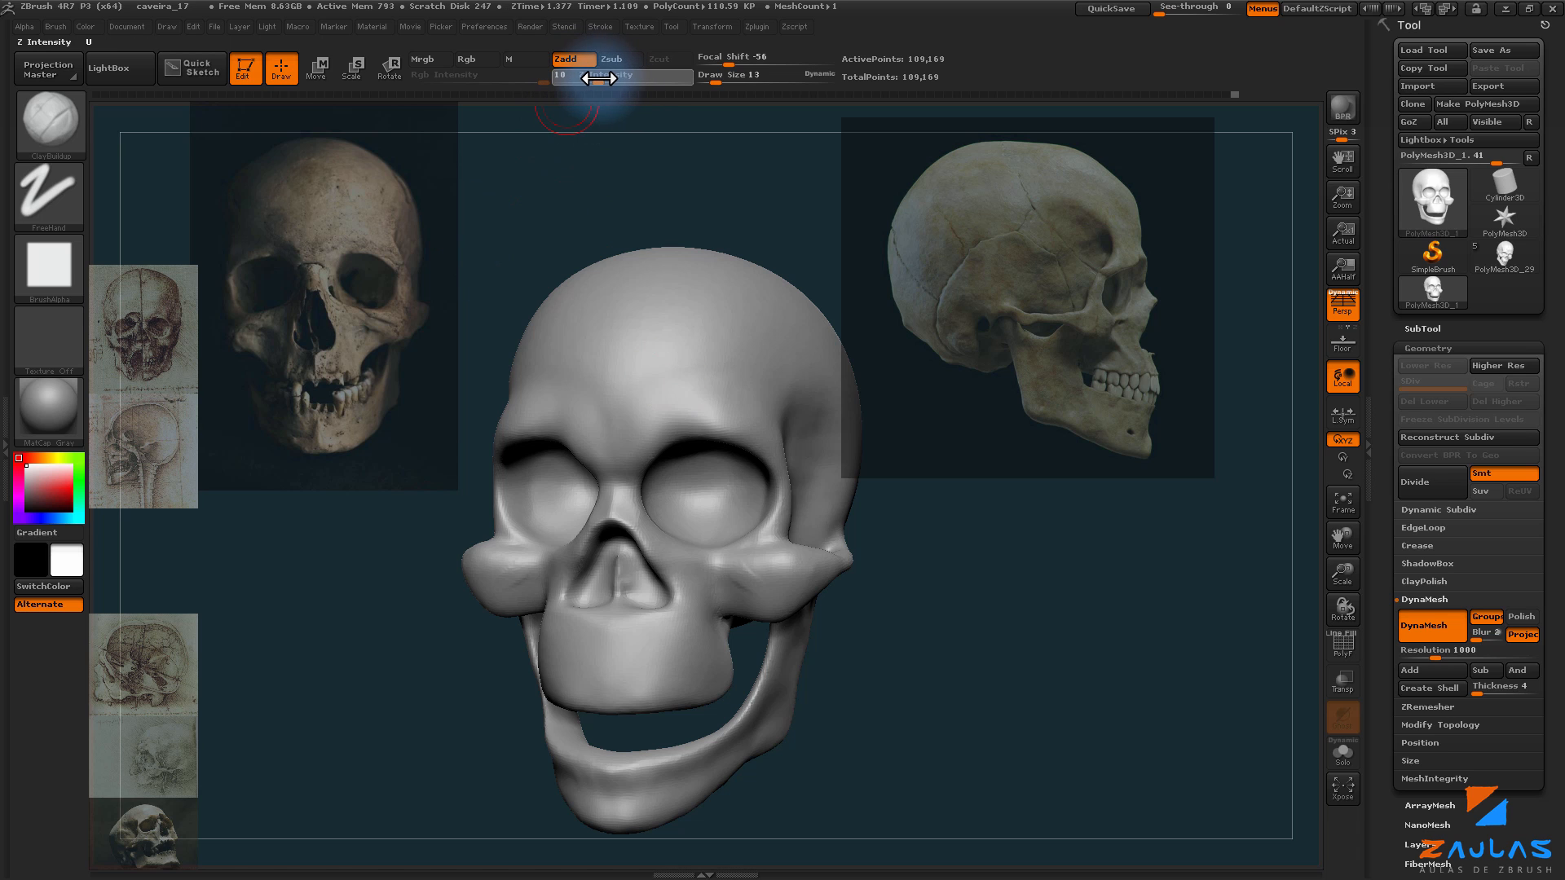
drag(599, 79, 596, 79)
shift+drag(893, 648, 873, 640)
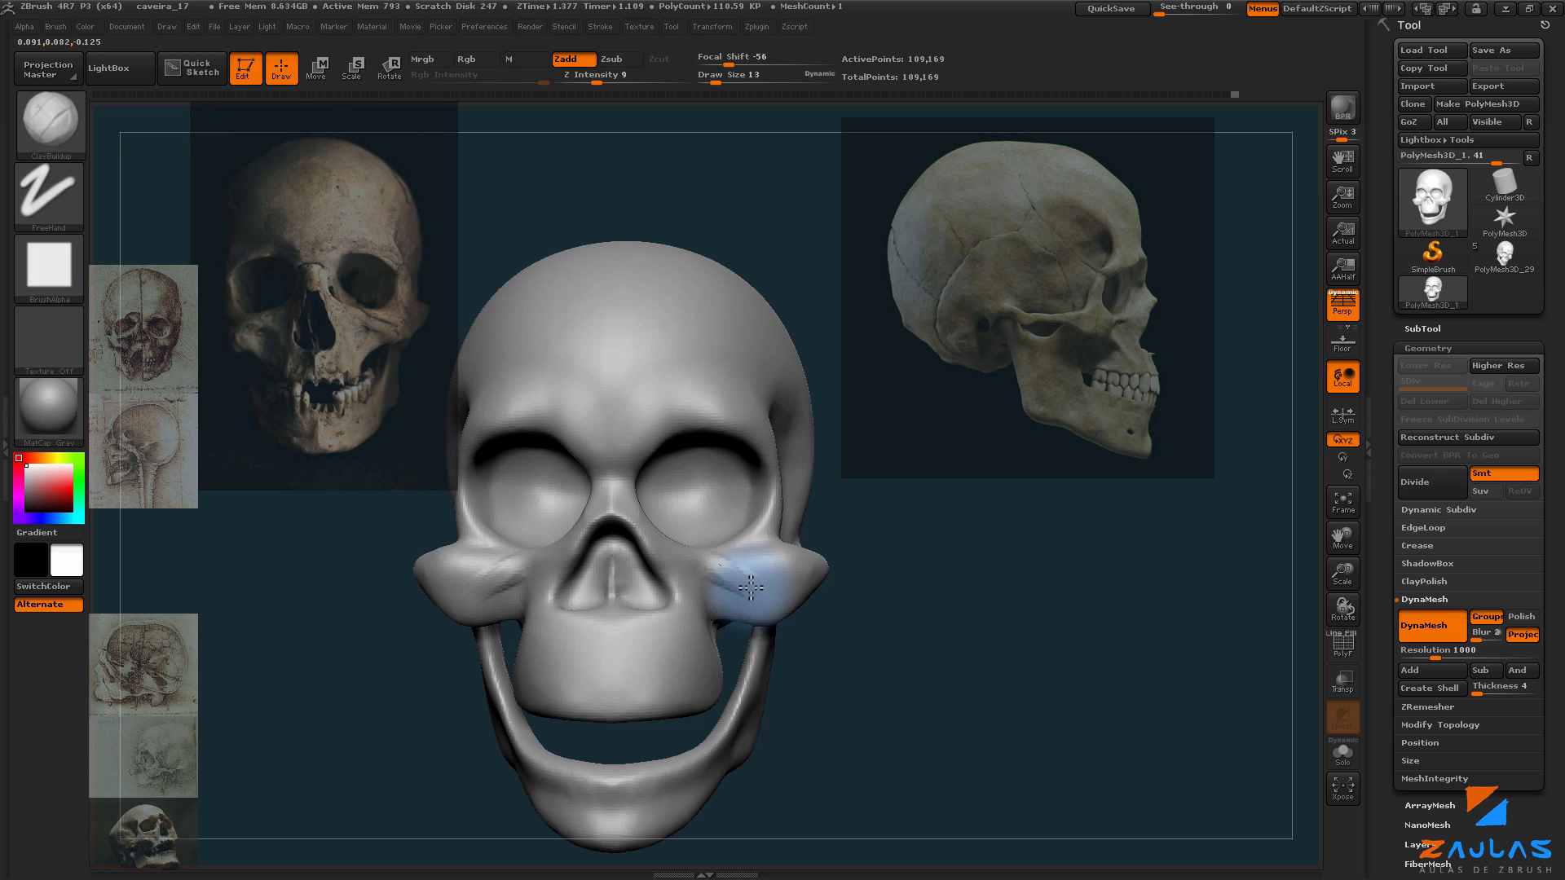
mouse_move(764, 613)
mouse_down()
mouse_move(721, 581)
mouse_move(758, 607)
mouse_up()
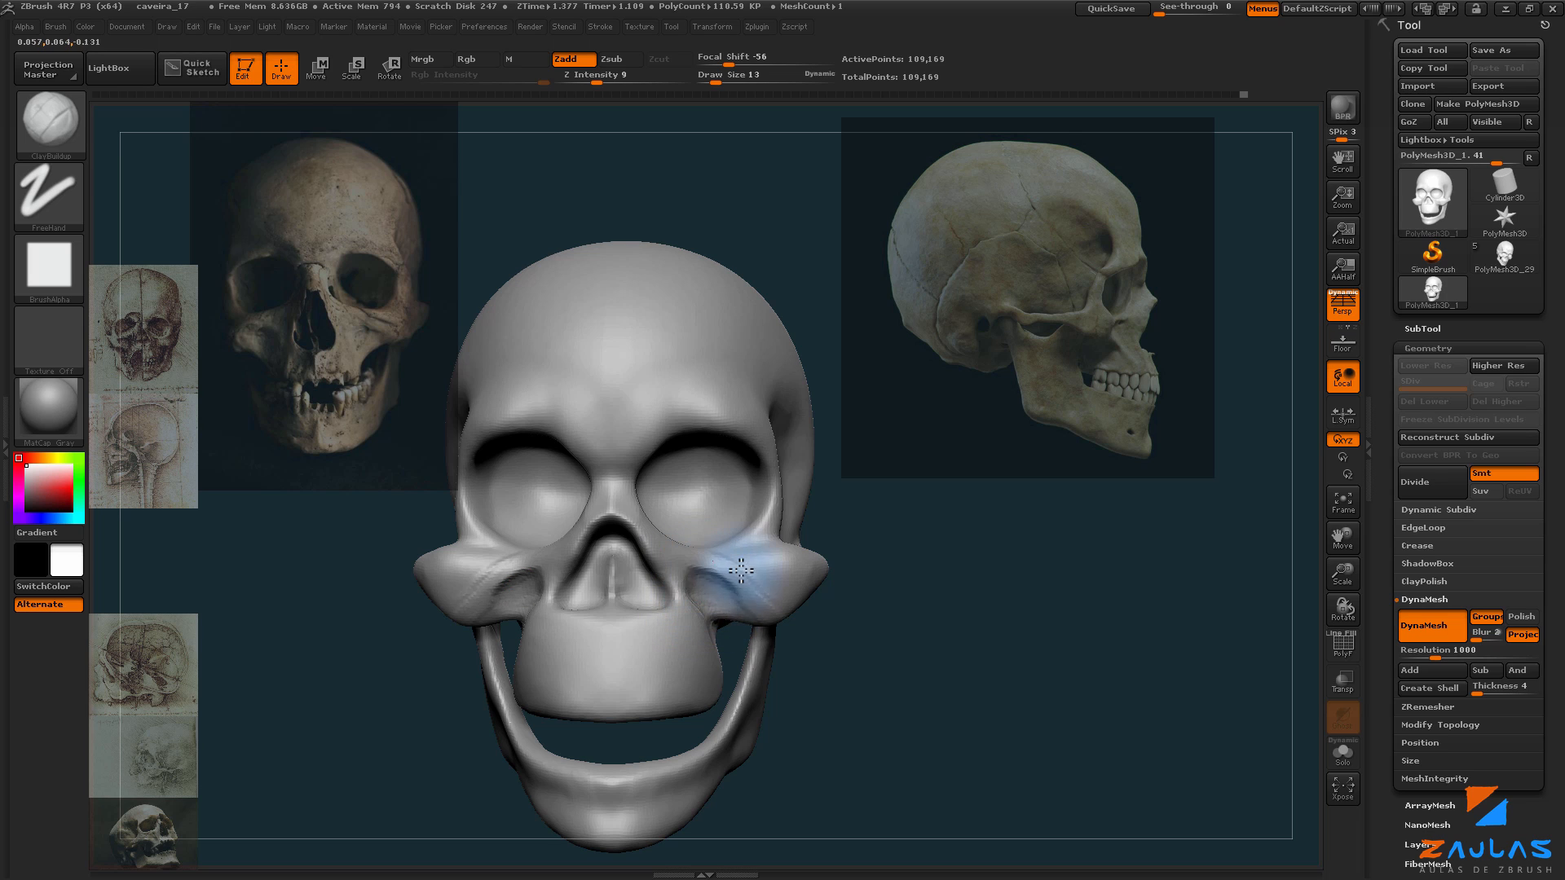
mouse_move(741, 570)
mouse_down()
mouse_move(804, 611)
mouse_move(760, 578)
mouse_move(856, 524)
mouse_up()
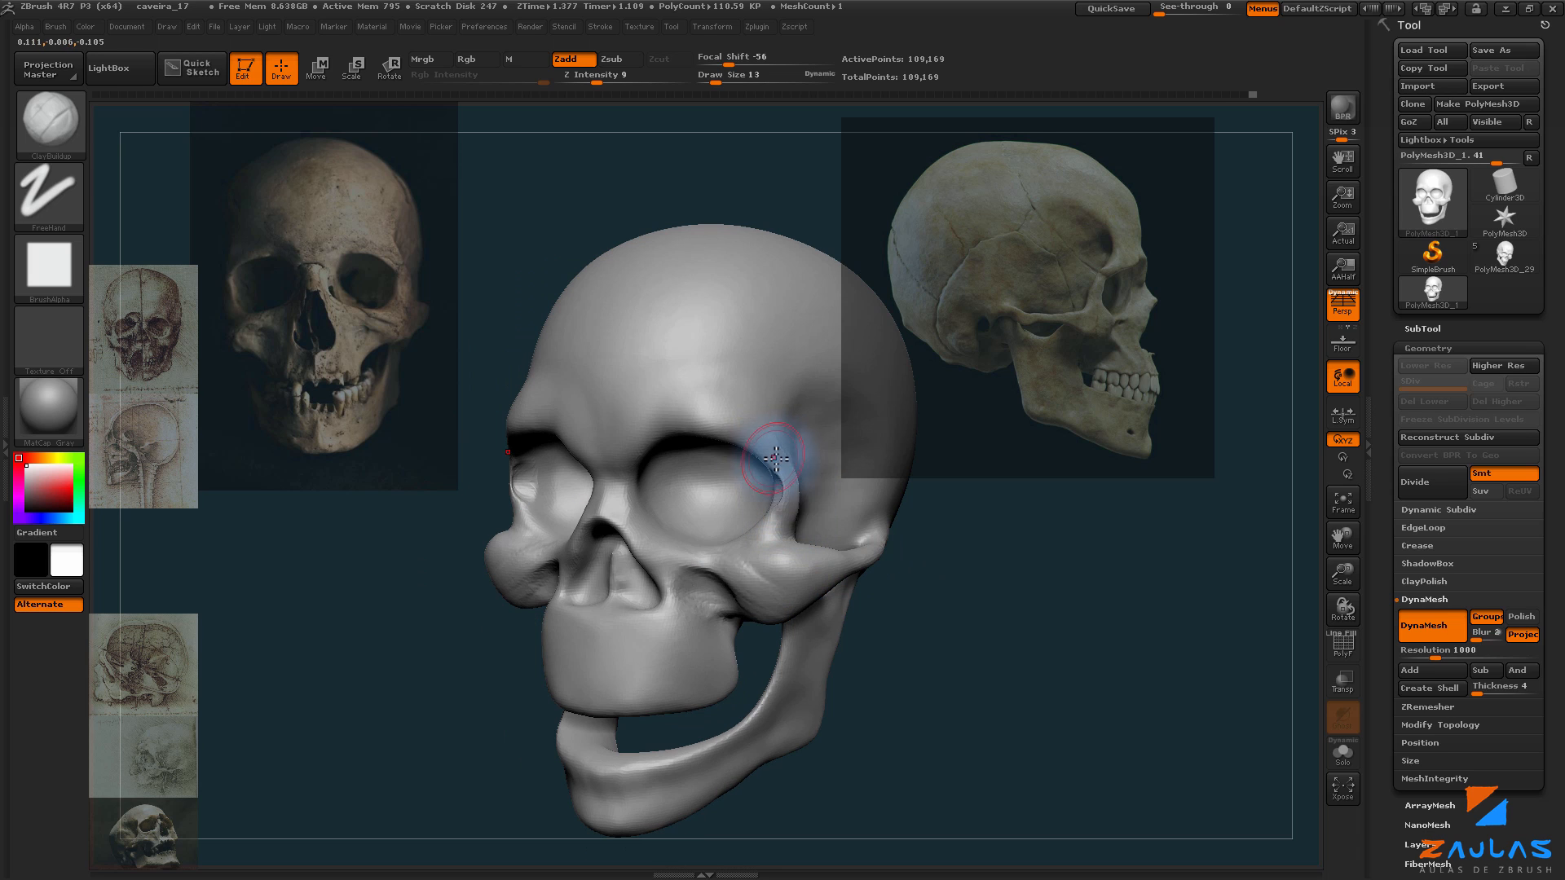
Step: Turn on BackfaceMask in the ClayBuildup brush's auto masking settings
key(ctrl)
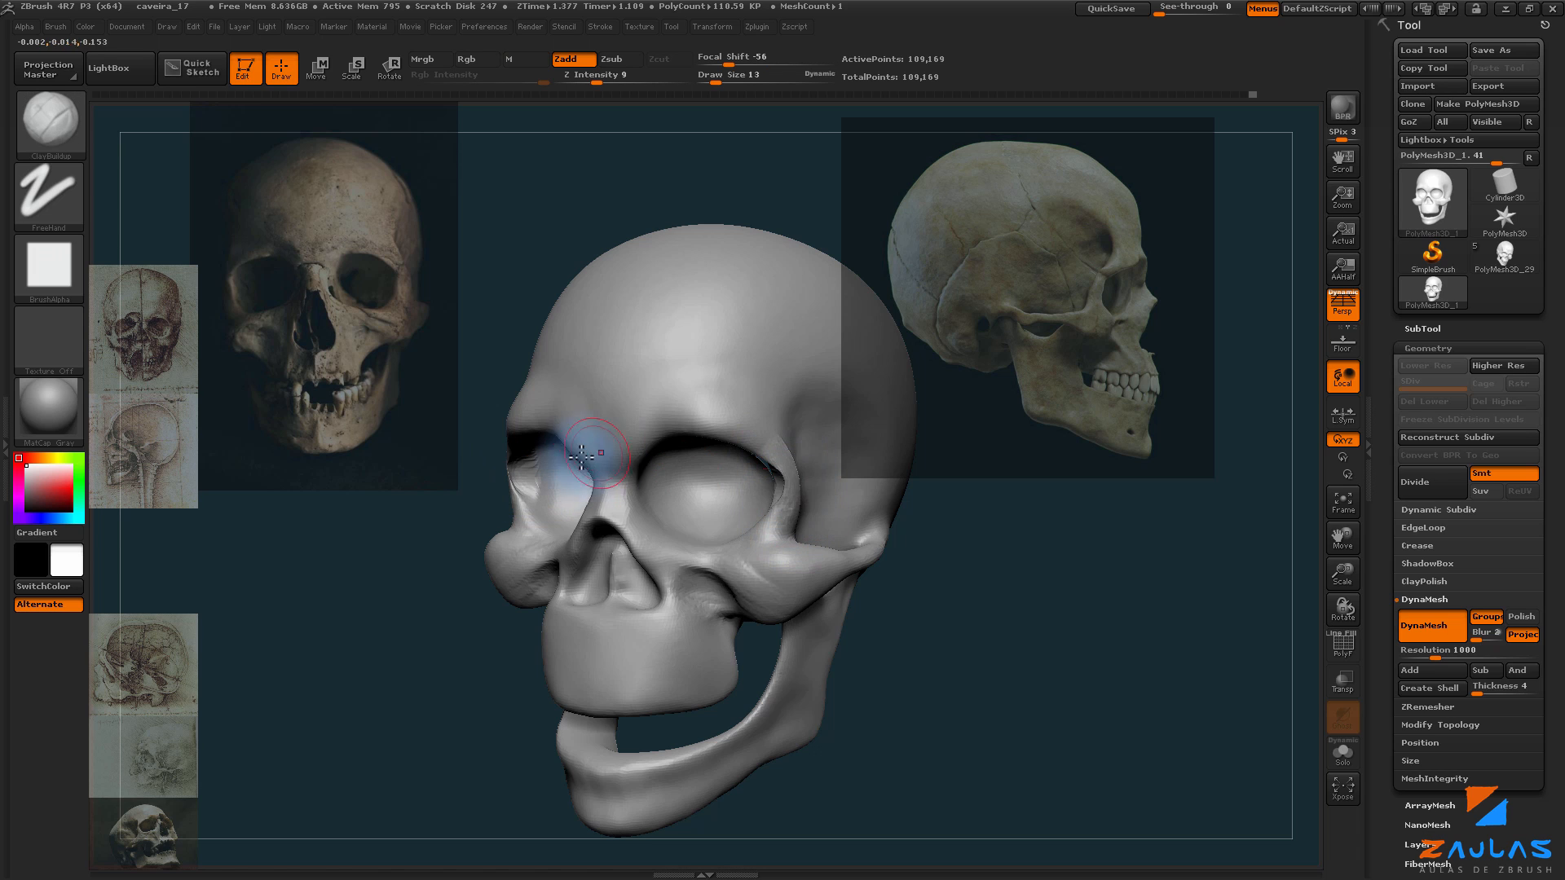
key(ctrl)
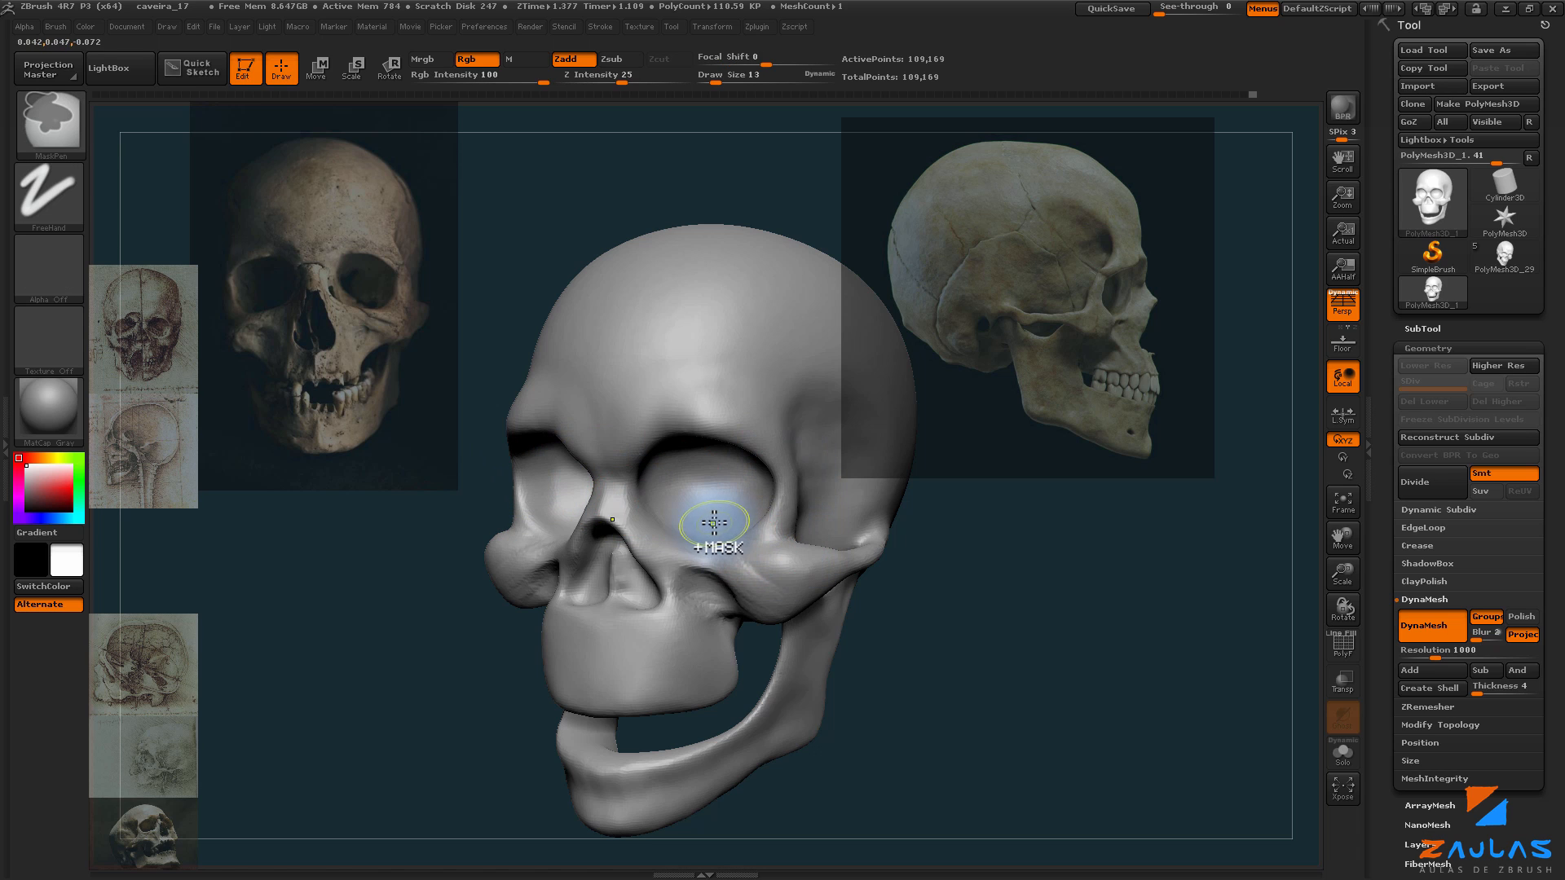
click(57, 27)
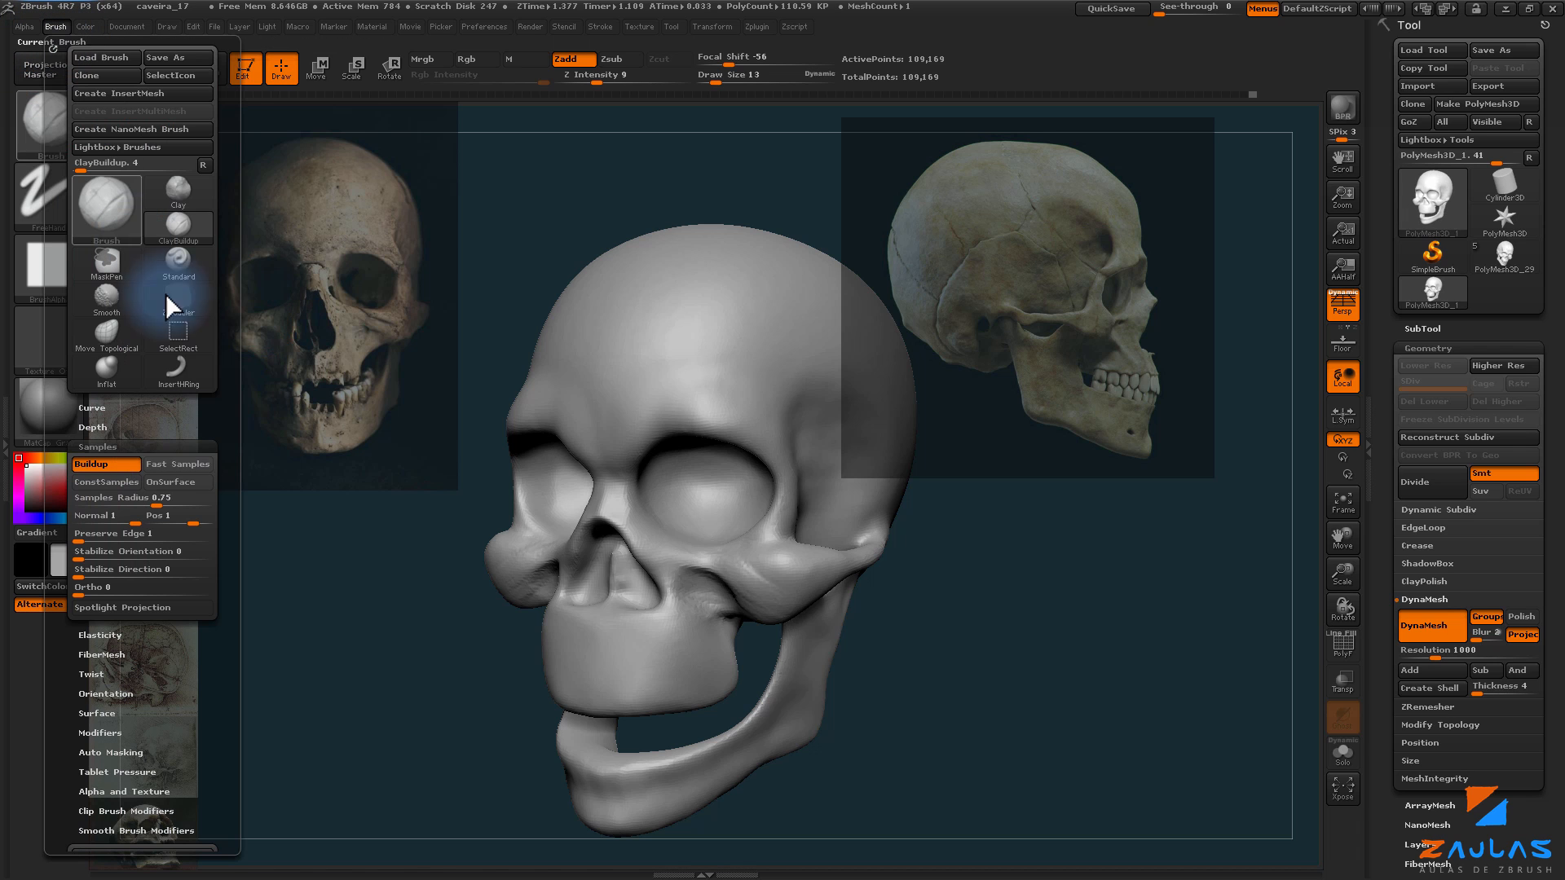
scroll(162, 383, down, 2)
click(113, 665)
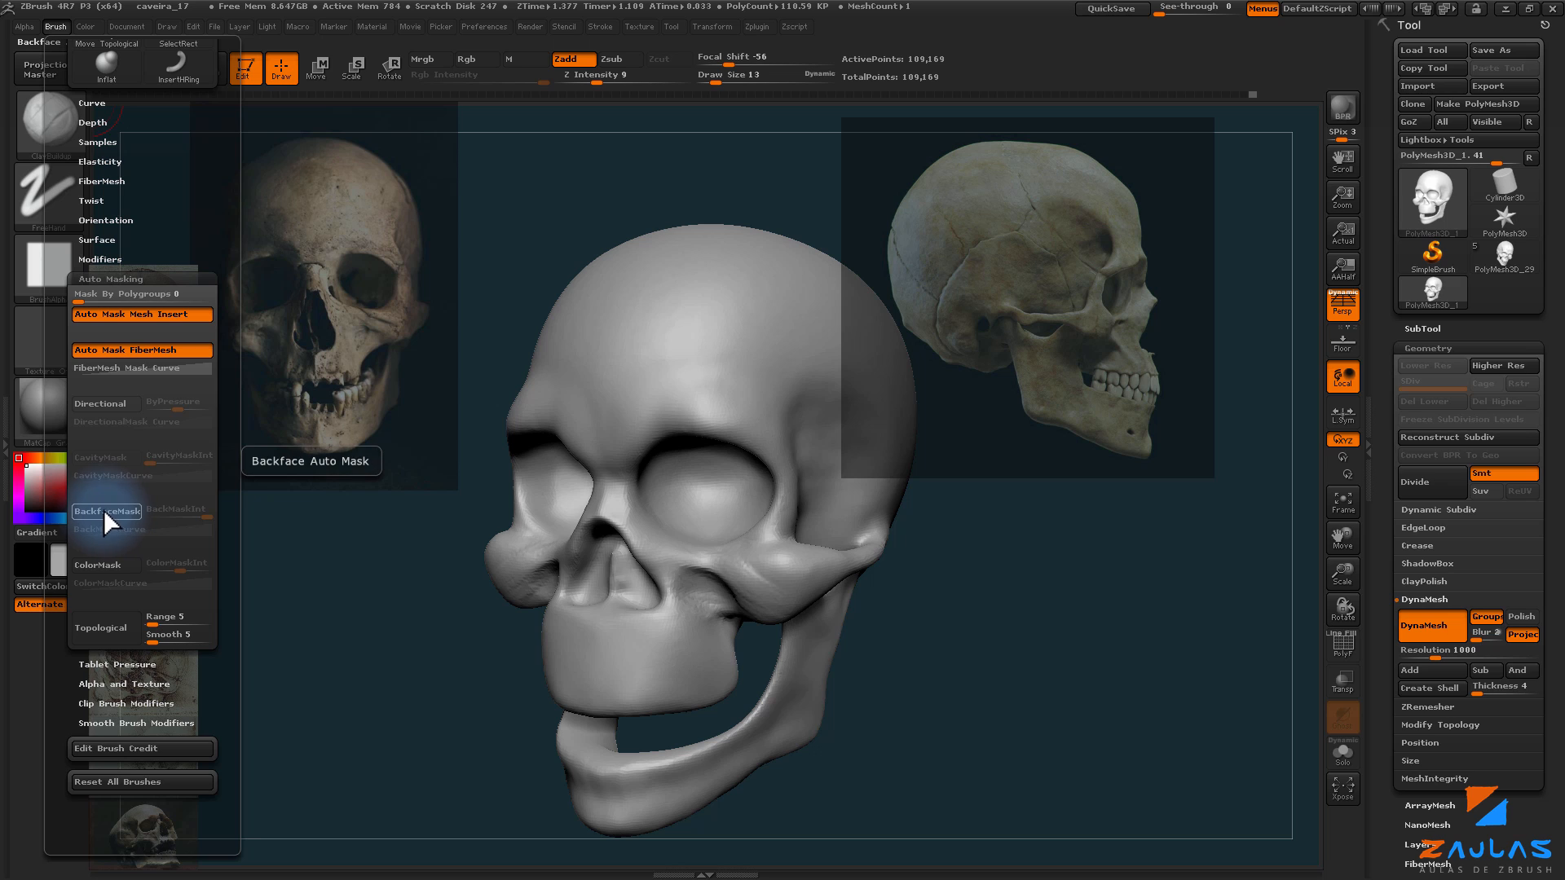
click(105, 511)
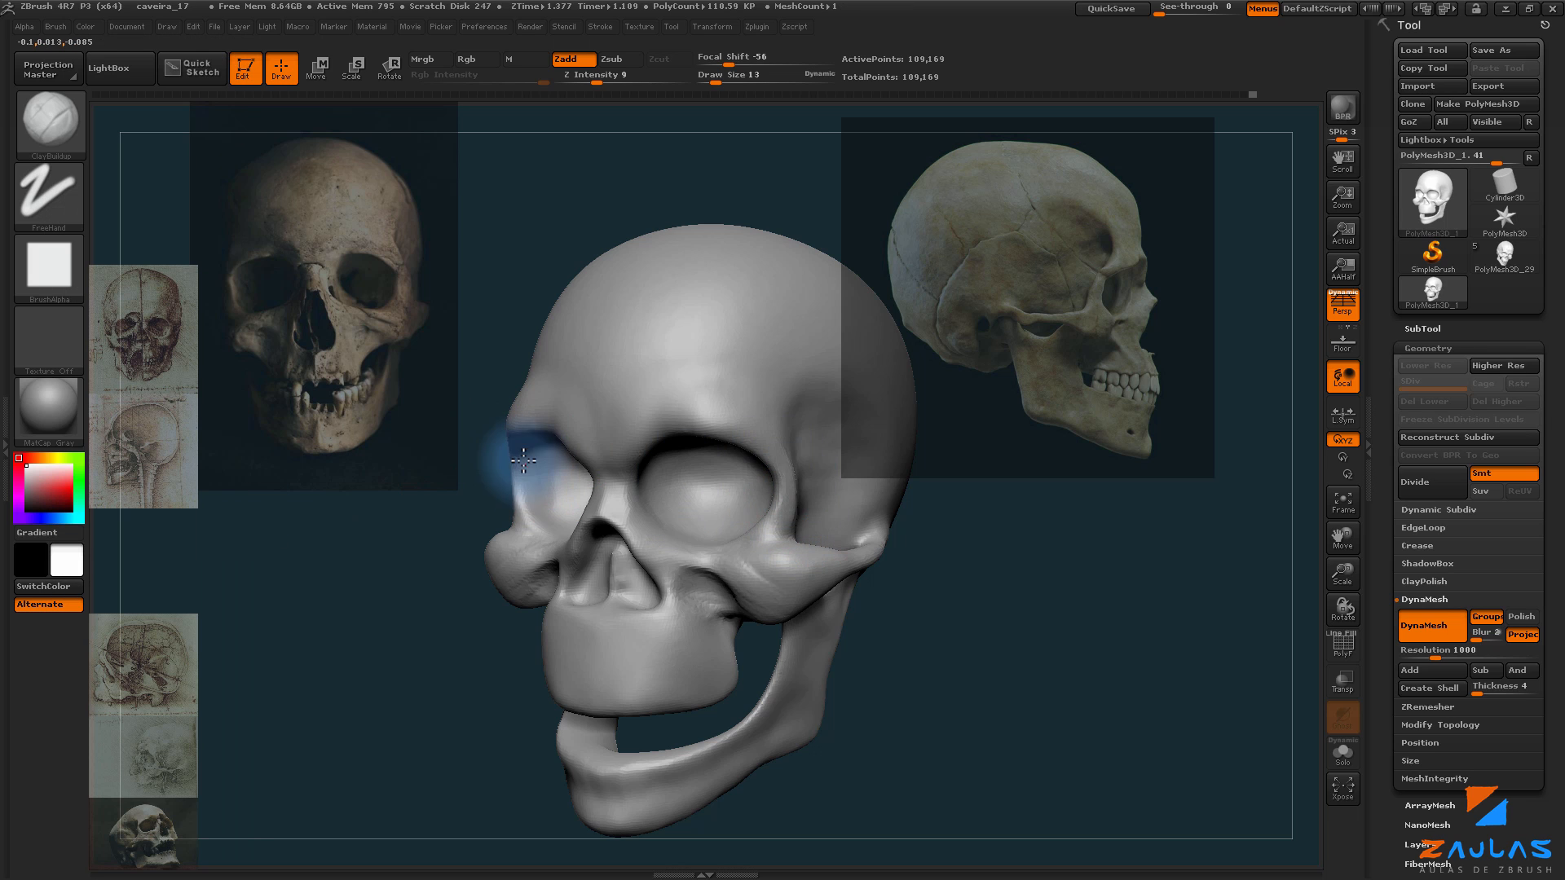
Step: Sculpt the brow ridges and upper eye socket rims with ClayBuildup, smoothing the sides of the skull
drag(417, 585, 589, 553)
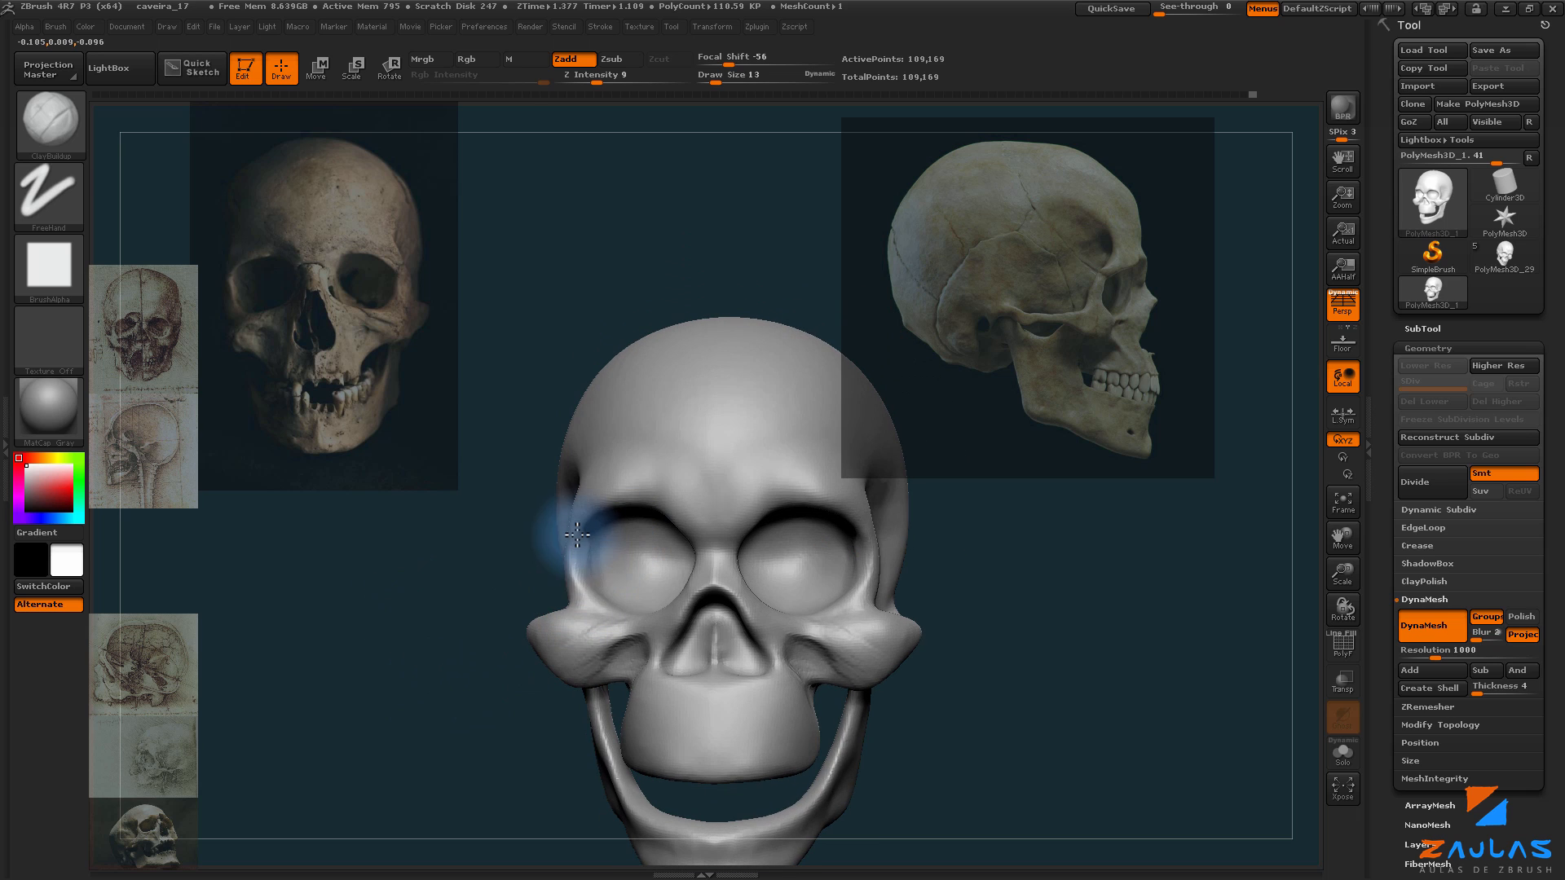
drag(451, 656, 546, 634)
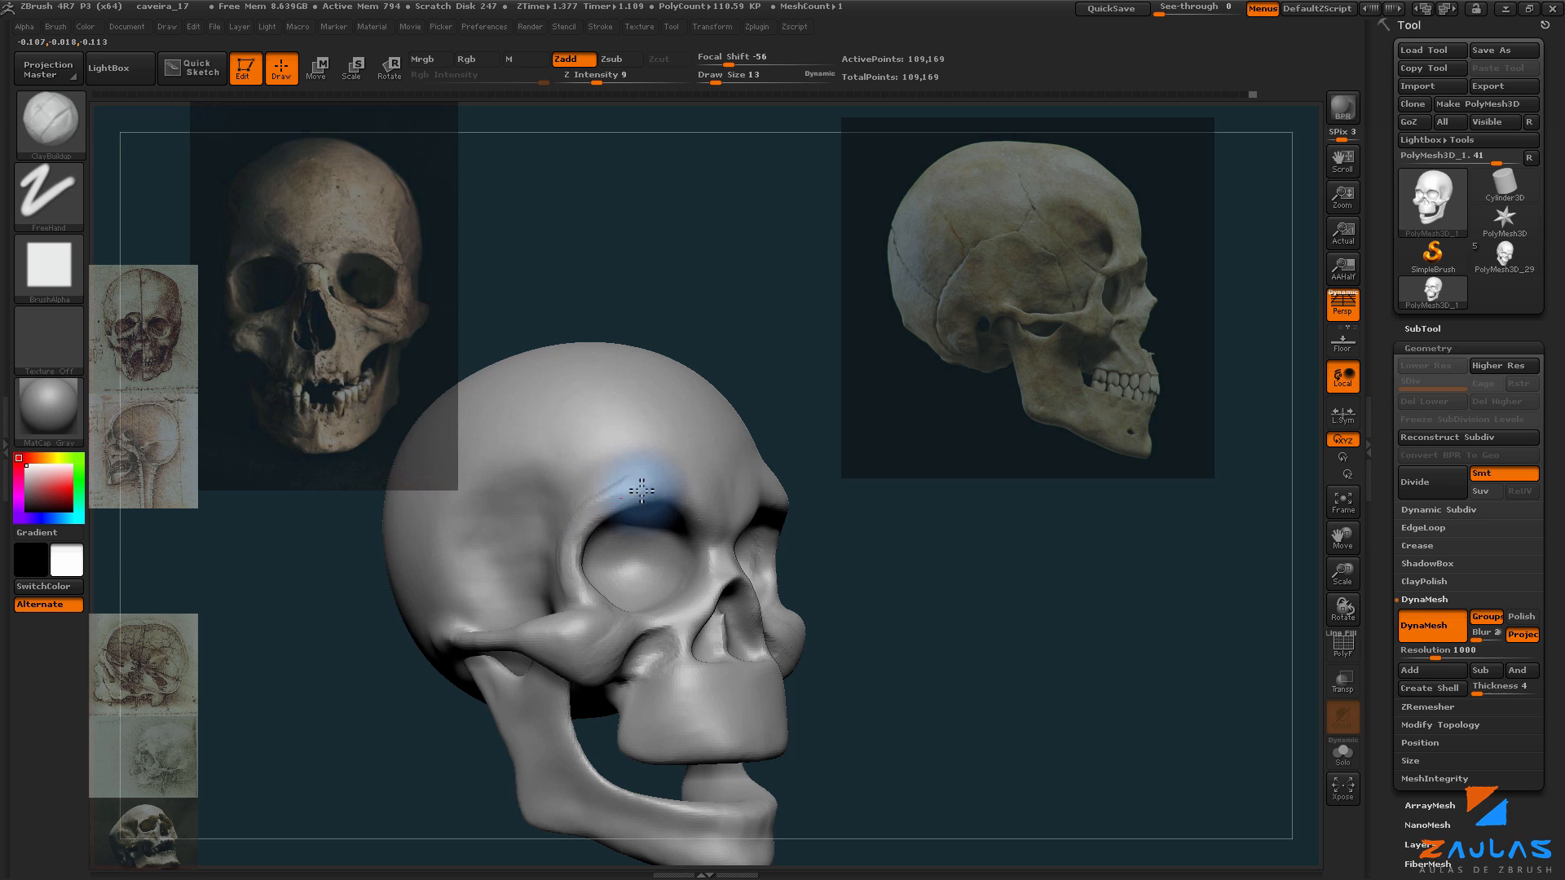
drag(848, 531, 657, 517)
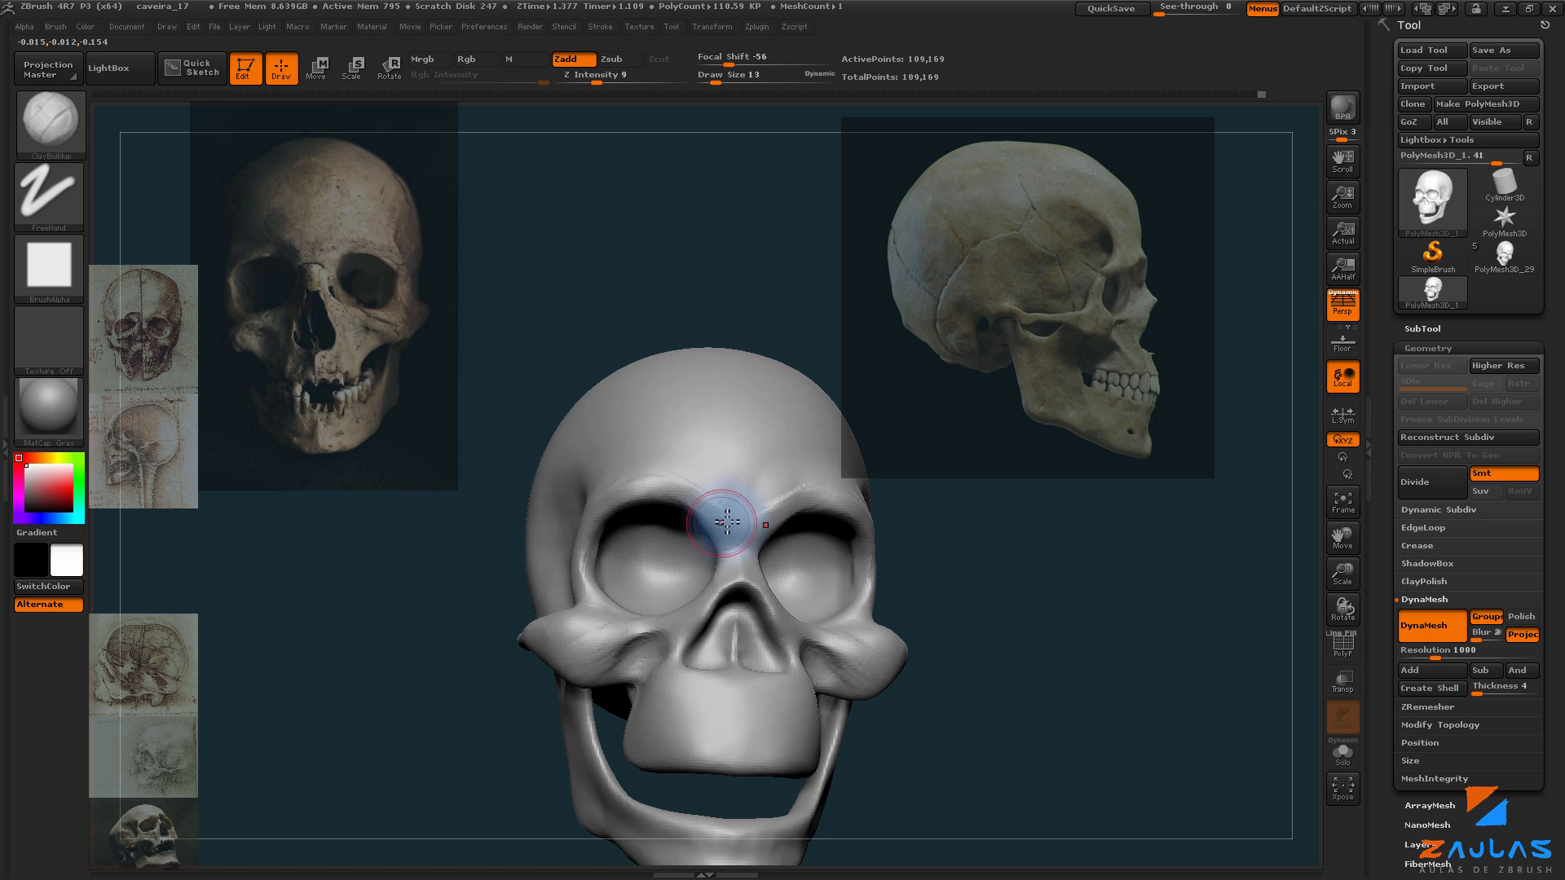
drag(919, 576, 831, 524)
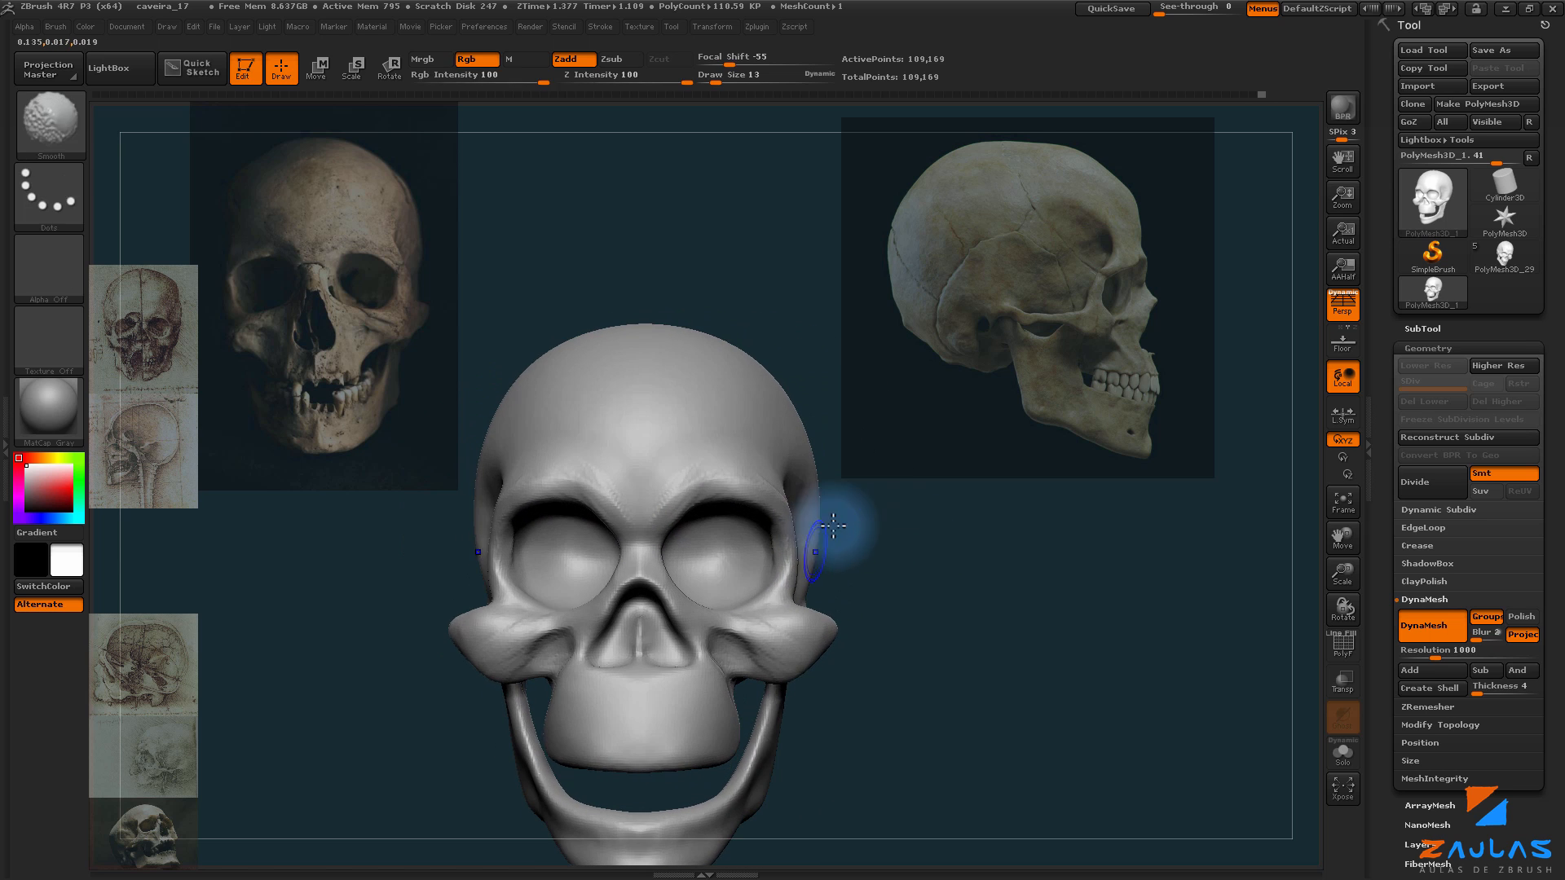
drag(605, 462, 646, 494)
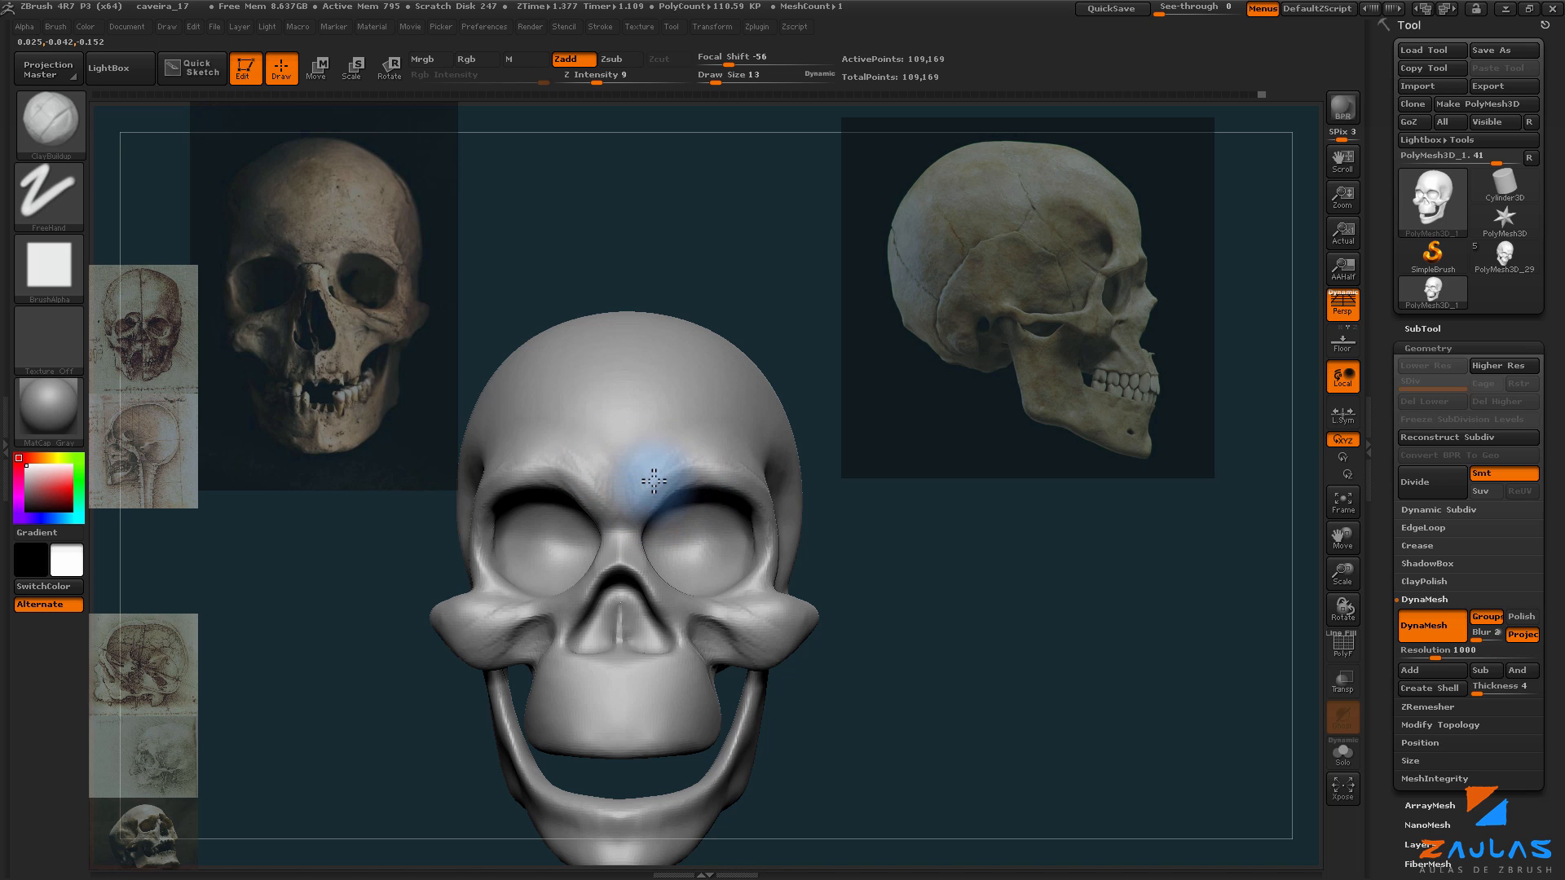
drag(811, 471, 750, 477)
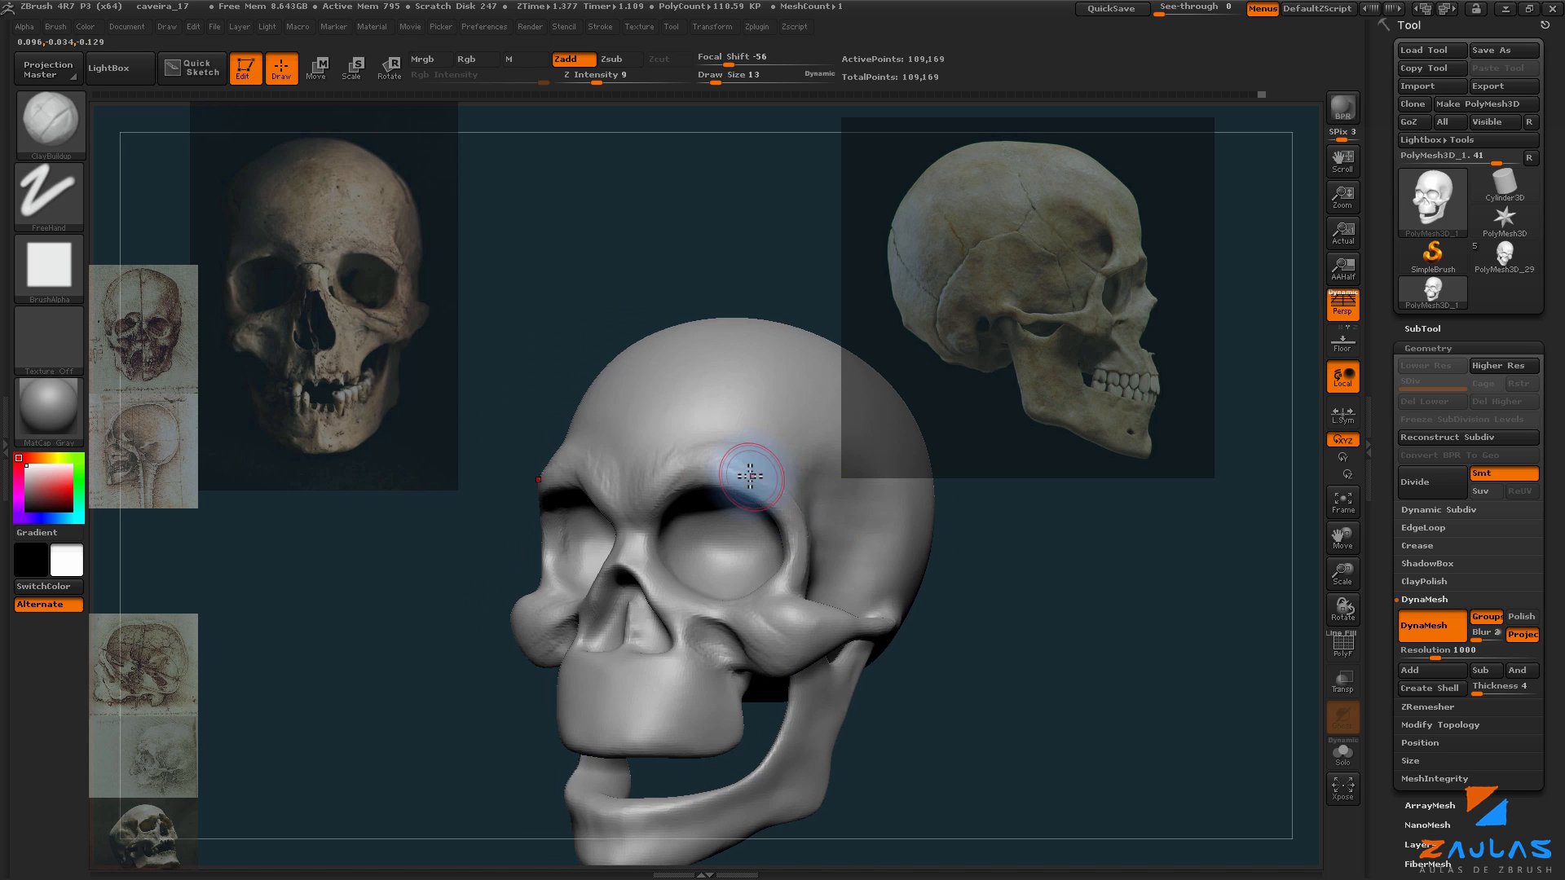
Step: Deepen the temple hollow behind the eye socket and reduce the draw size to 8
mouse_move(930, 548)
mouse_down()
mouse_move(810, 569)
mouse_move(981, 521)
mouse_move(709, 546)
mouse_up()
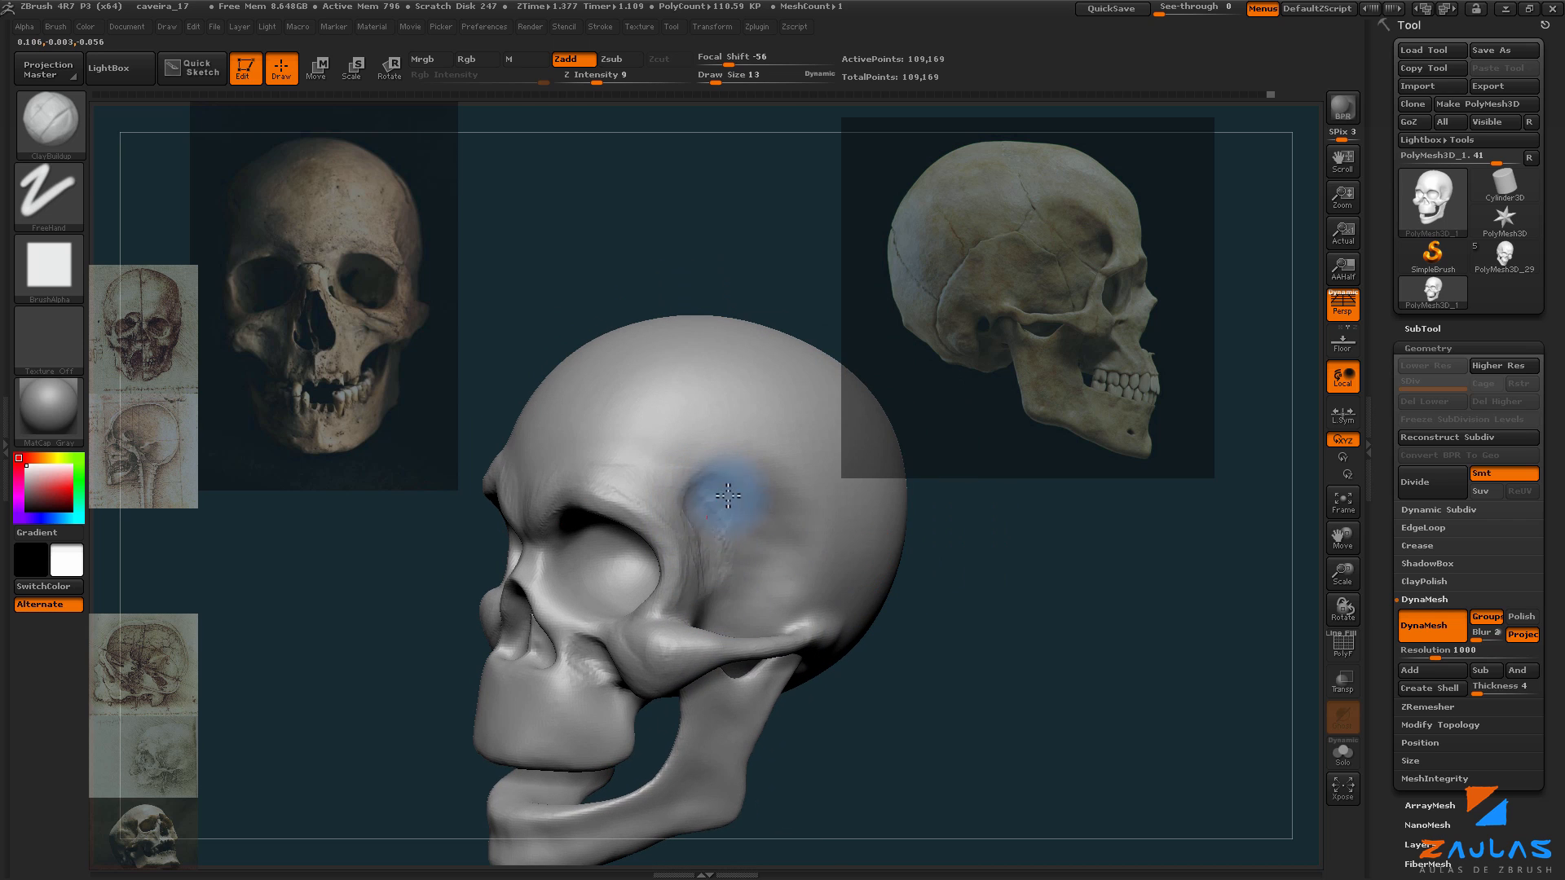
mouse_move(728, 495)
mouse_down()
mouse_move(916, 552)
mouse_move(704, 548)
mouse_up()
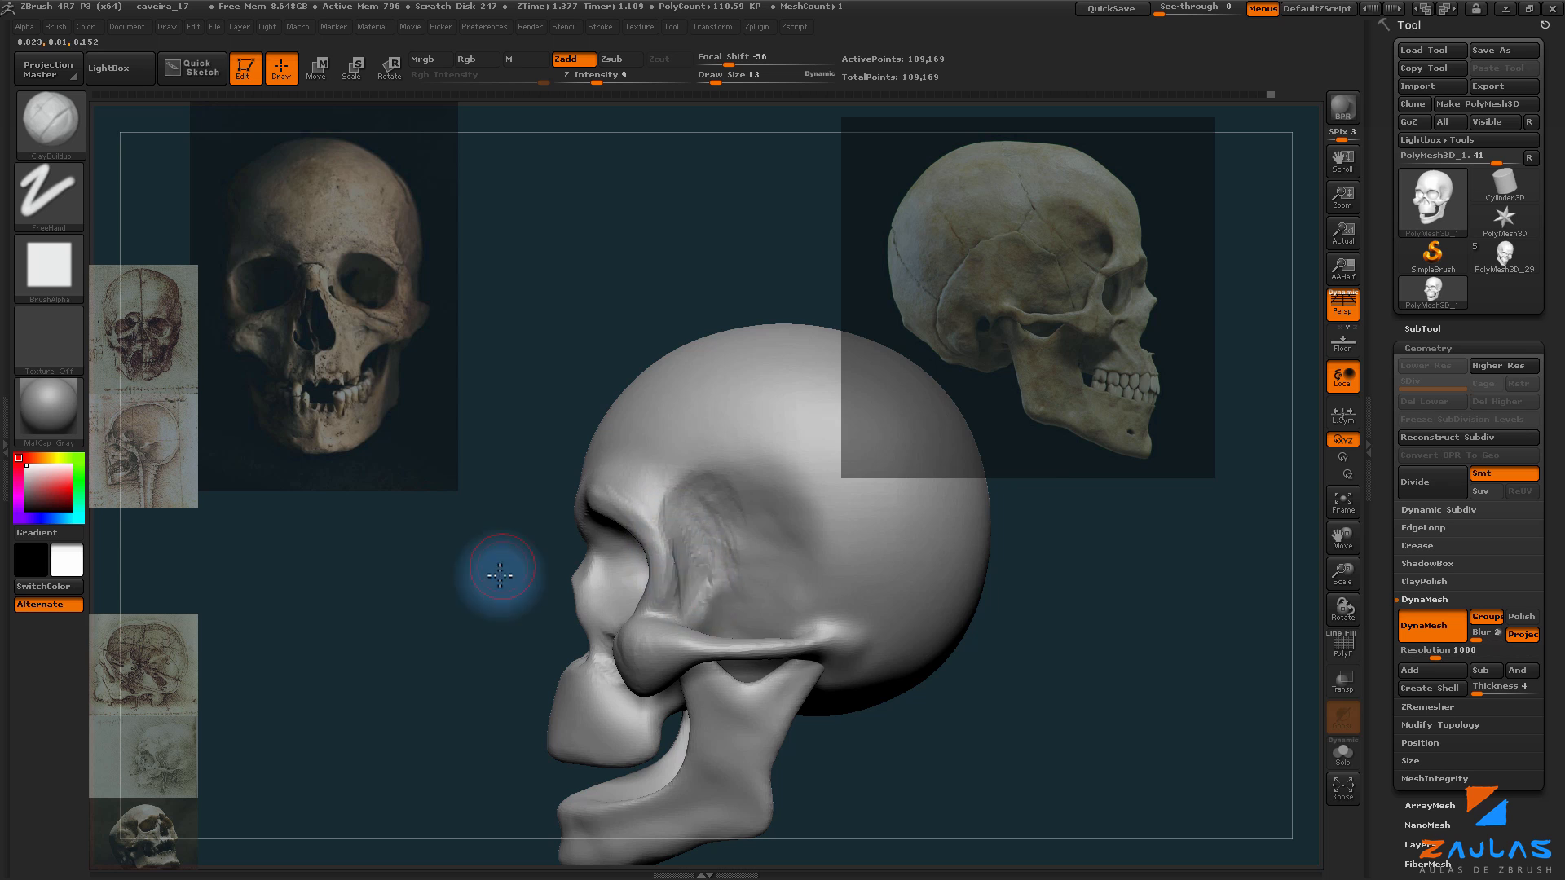
mouse_move(499, 563)
mouse_down()
mouse_move(744, 531)
mouse_move(718, 460)
mouse_move(915, 527)
mouse_move(472, 688)
mouse_move(733, 497)
mouse_move(957, 524)
mouse_move(831, 500)
mouse_move(608, 598)
mouse_move(856, 493)
mouse_move(656, 514)
mouse_move(866, 595)
mouse_move(915, 580)
mouse_move(699, 595)
mouse_up()
key(s)
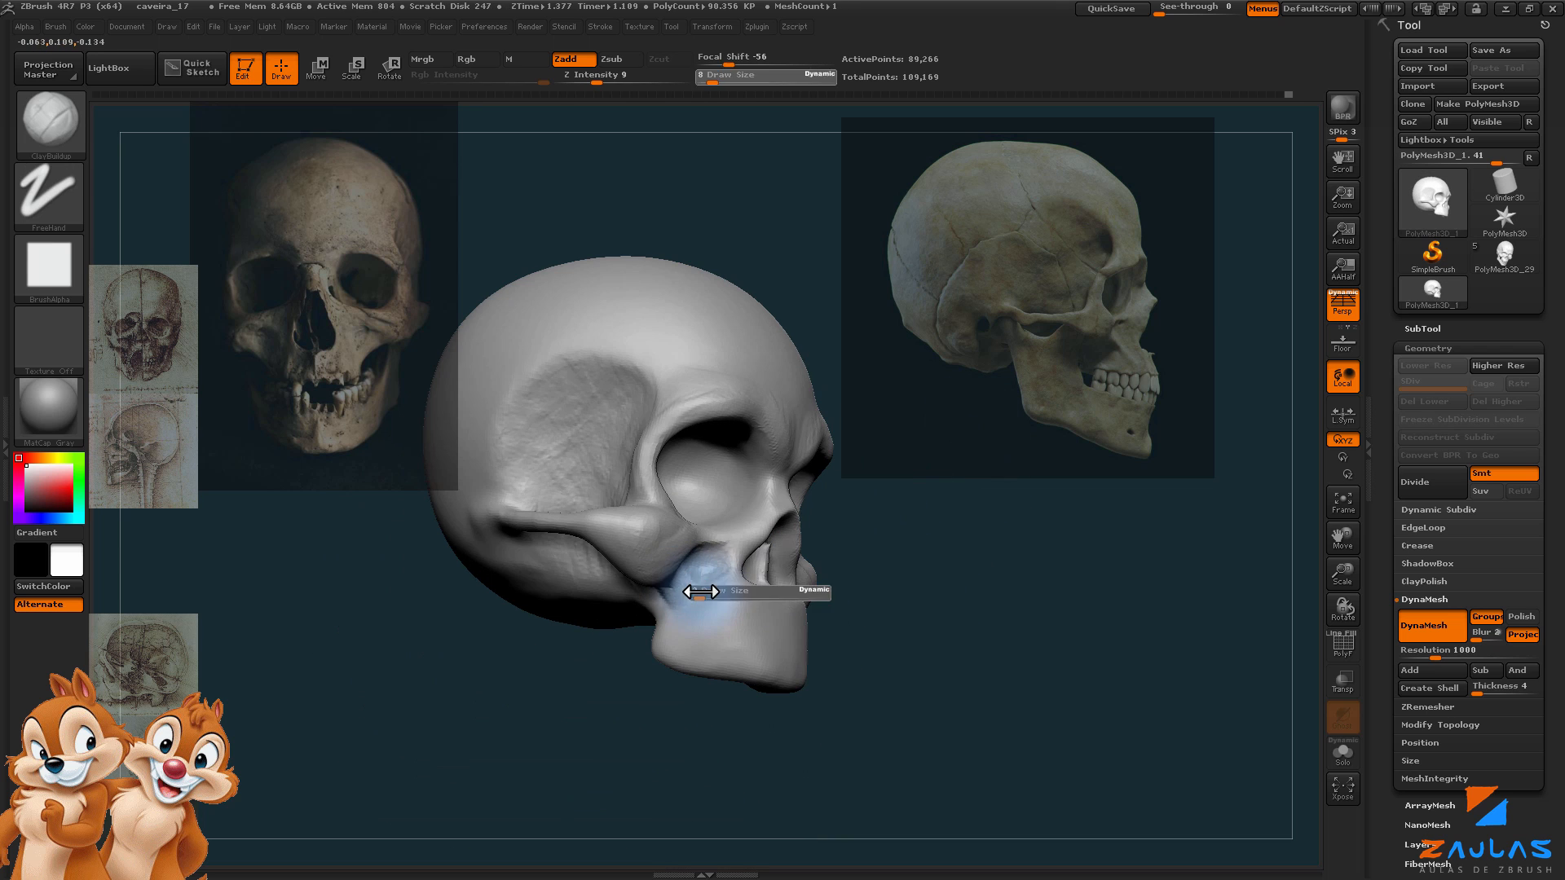
Step: Unhide the lower jaw and update the whole skull's DynaMesh at resolution 1000
click(698, 595)
mouse_move(901, 587)
mouse_down()
mouse_move(679, 581)
mouse_move(1030, 633)
mouse_move(699, 601)
mouse_move(672, 565)
mouse_move(894, 615)
mouse_move(701, 487)
mouse_move(709, 513)
mouse_move(733, 506)
mouse_move(717, 506)
mouse_up()
ctrl+shift+click(1030, 633)
key(bracketleft)
mouse_move(897, 627)
mouse_down()
mouse_move(940, 647)
mouse_move(963, 617)
mouse_up()
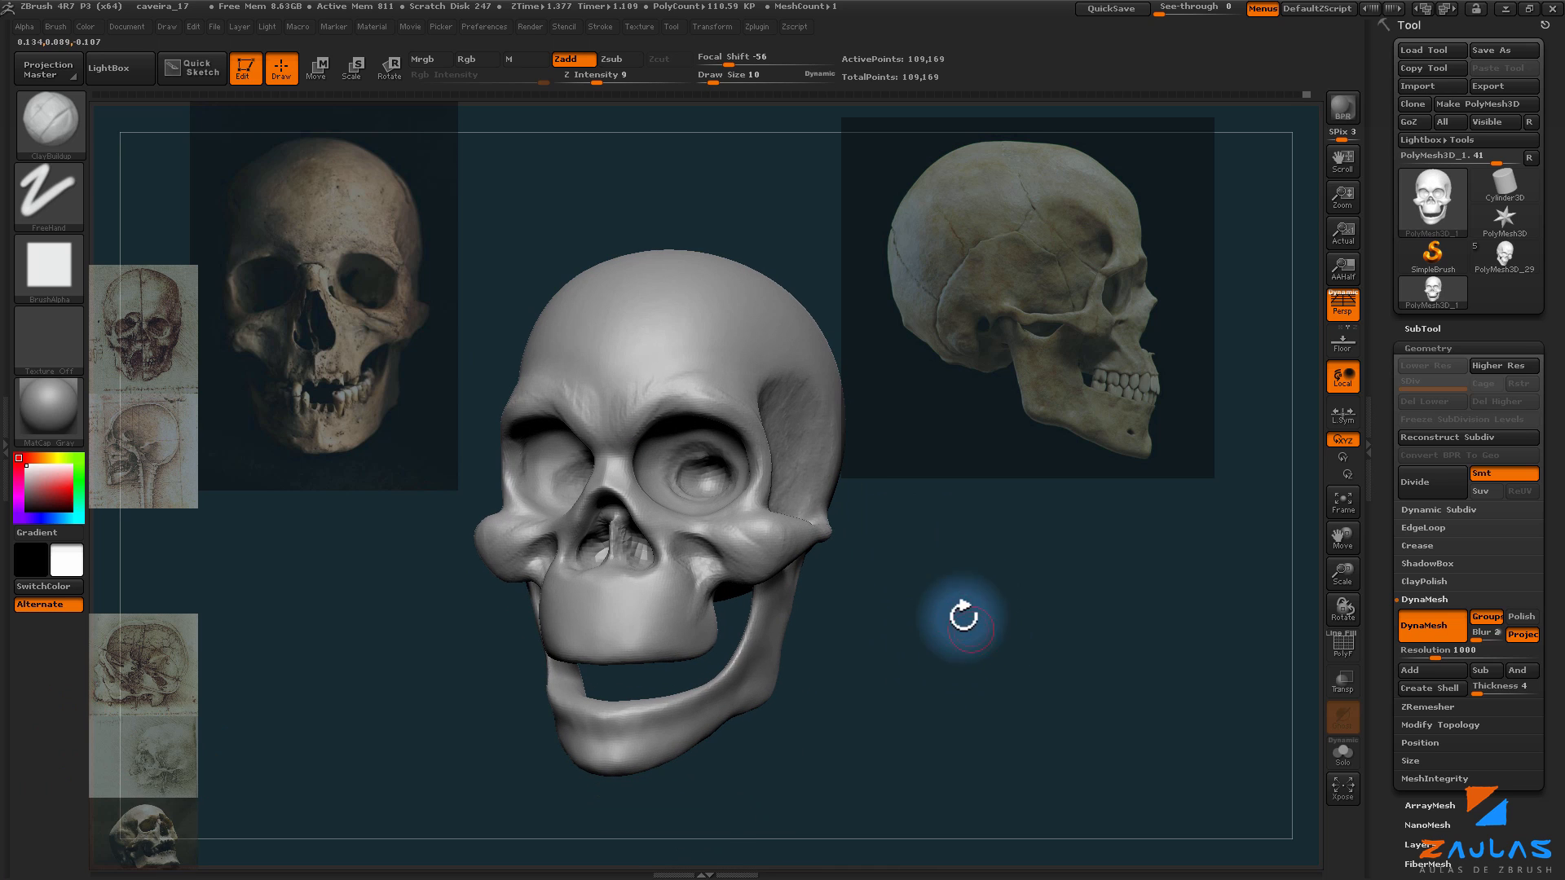
key(ctrl)
key(ctrl)
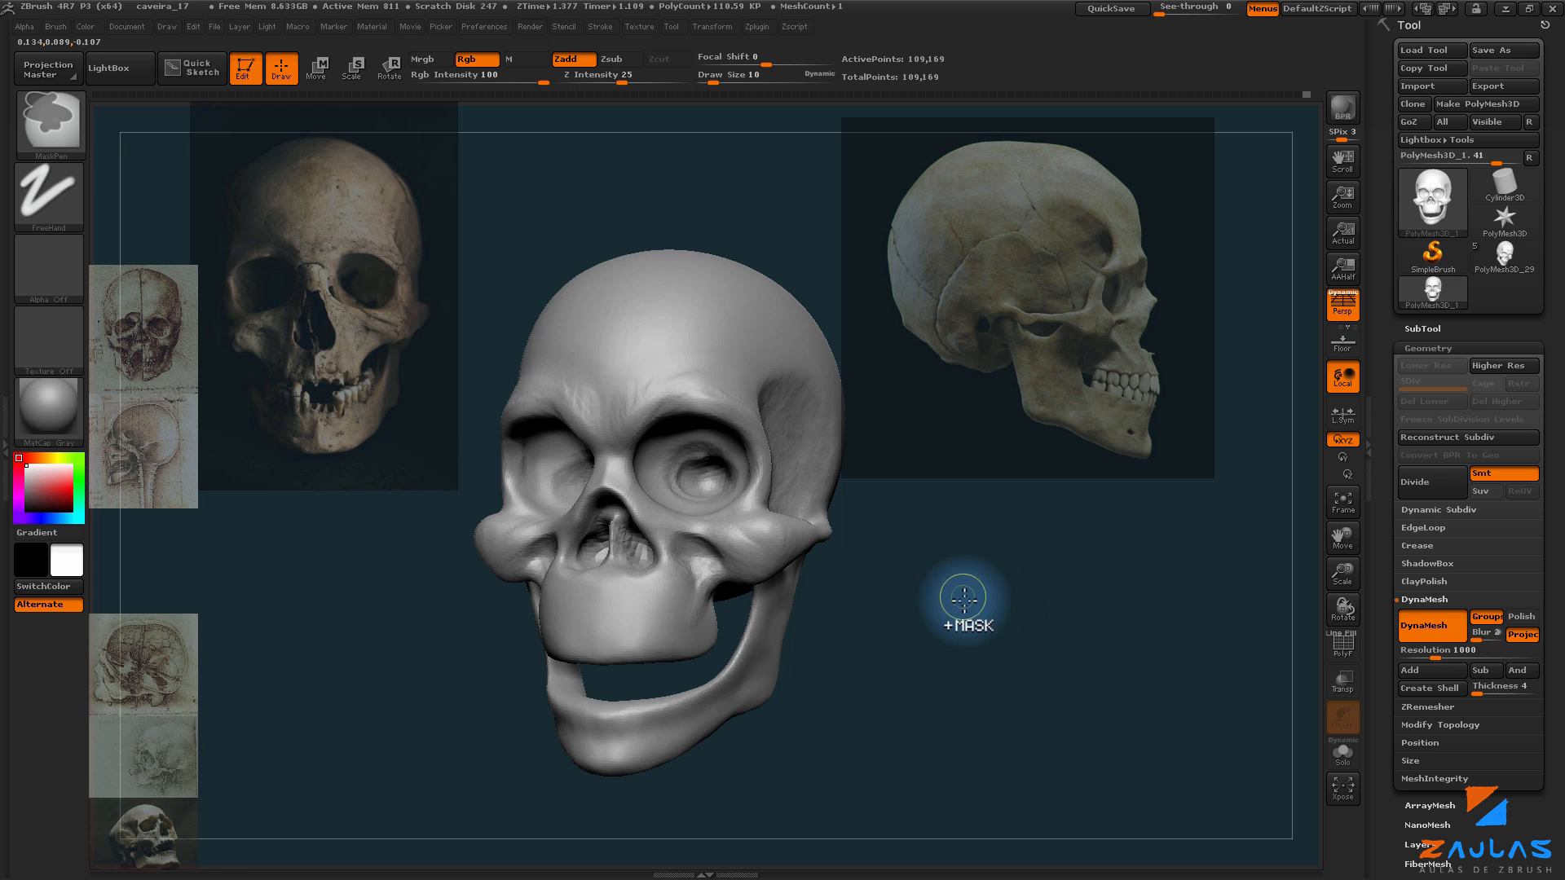
ctrl+drag(926, 576, 1068, 689)
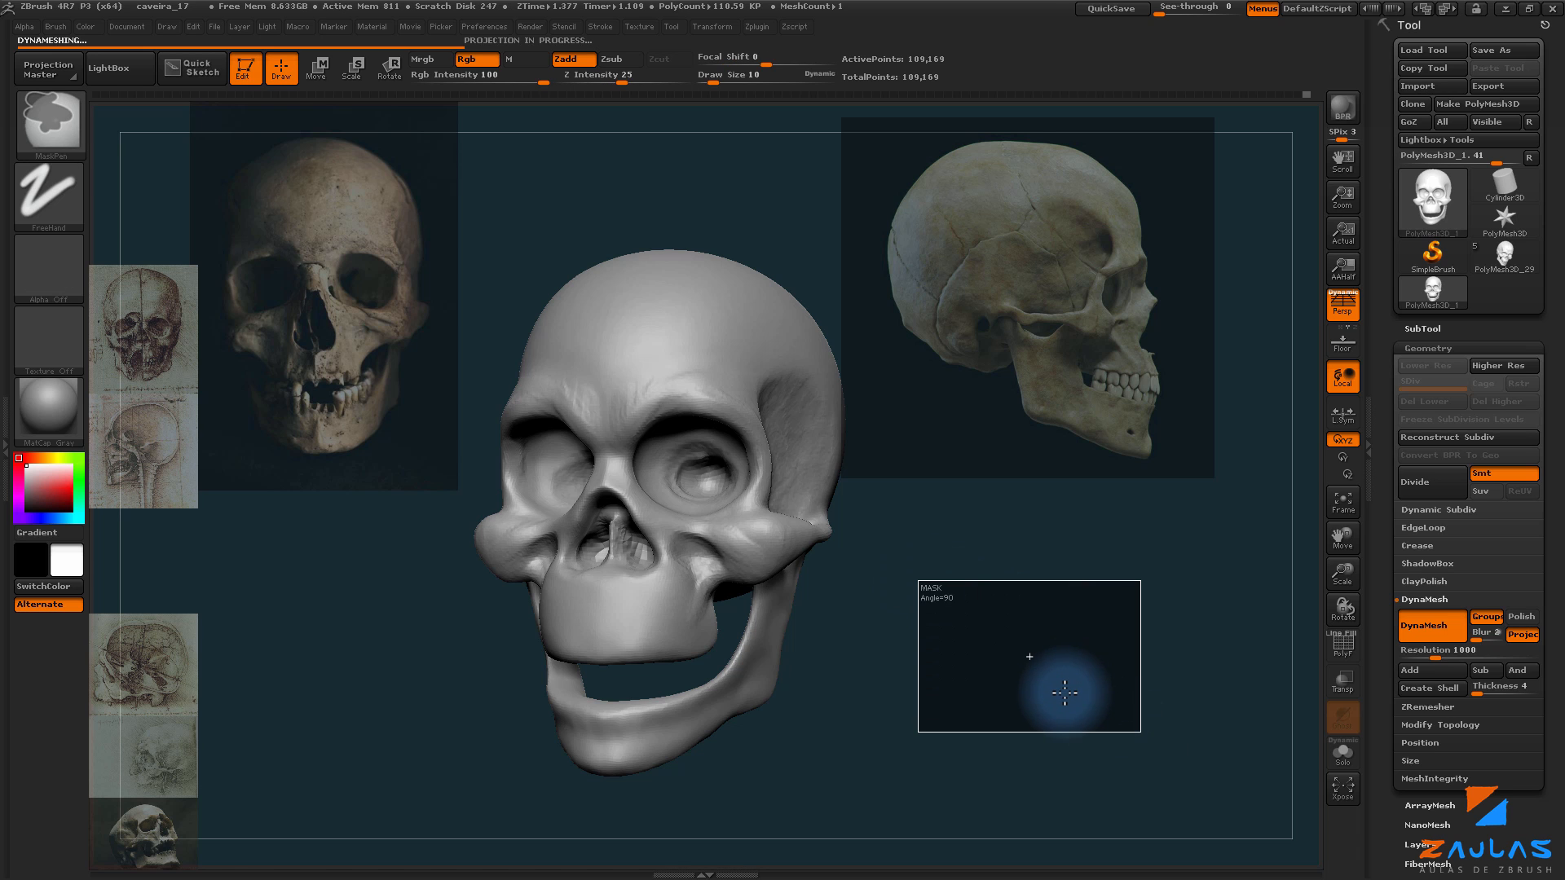
Step: Refine the cheekbones and the area beside the upper jaw with ClayBuildup at draw size 10
mouse_move(915, 619)
alt+mouse_down()
mouse_move(559, 587)
mouse_move(571, 555)
mouse_move(607, 575)
alt+mouse_up()
key(shift)
mouse_move(1013, 604)
mouse_down()
mouse_move(692, 463)
mouse_move(665, 466)
mouse_move(677, 487)
mouse_up()
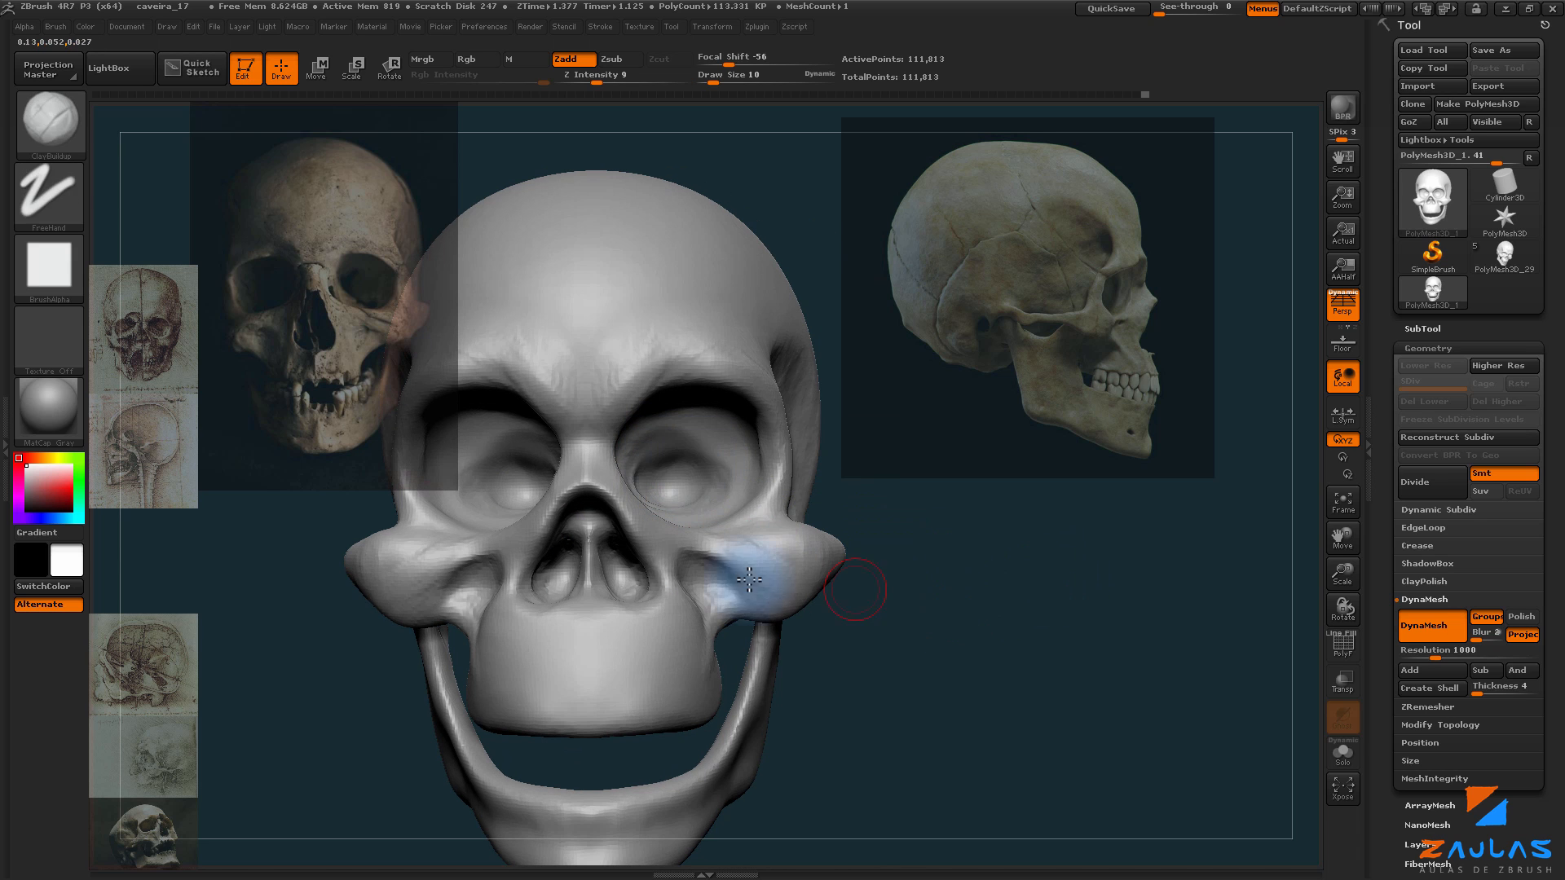
drag(929, 623, 774, 462)
mouse_move(840, 530)
mouse_down()
mouse_move(1006, 667)
mouse_move(919, 619)
mouse_up()
drag(819, 611, 831, 621)
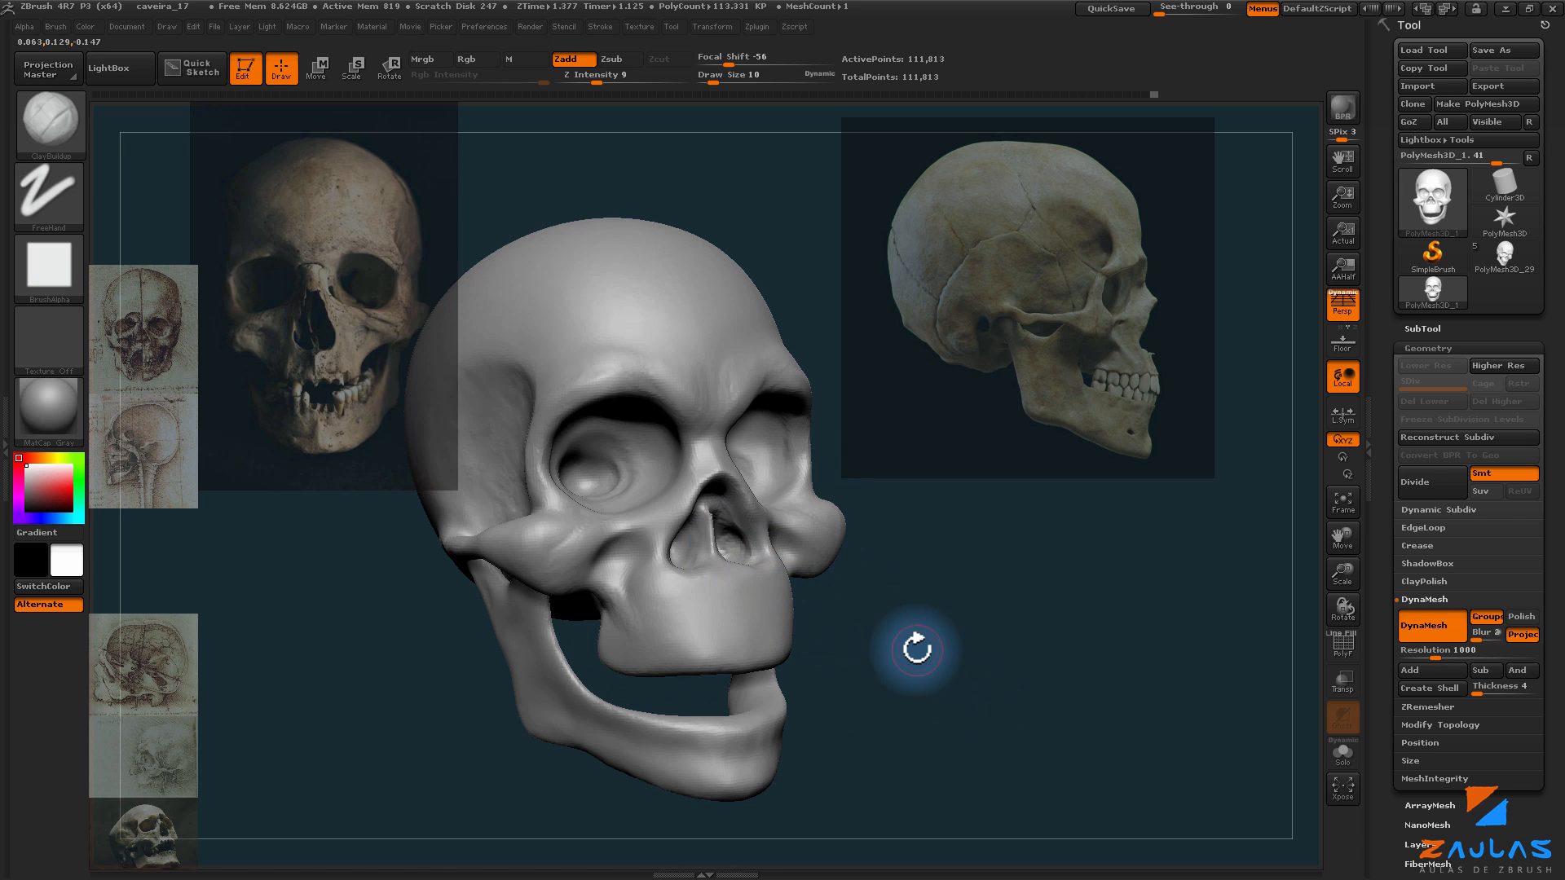
Step: Place a mirrored pair of small cubes on the front of the lower jaw with the InsertHCube brush as tooth blocks
key(b)
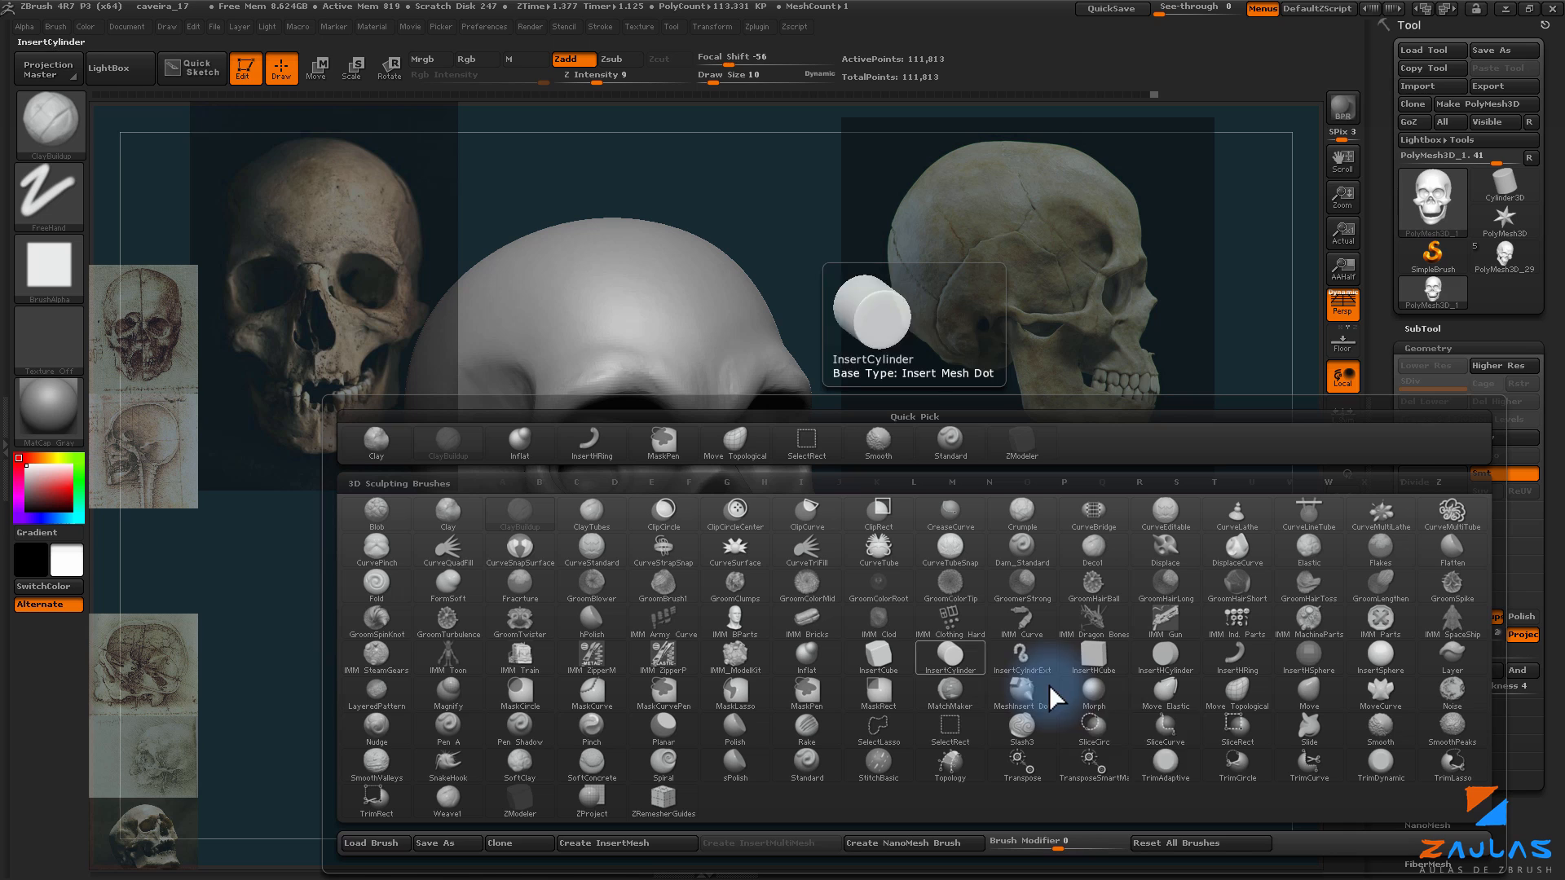
click(1114, 658)
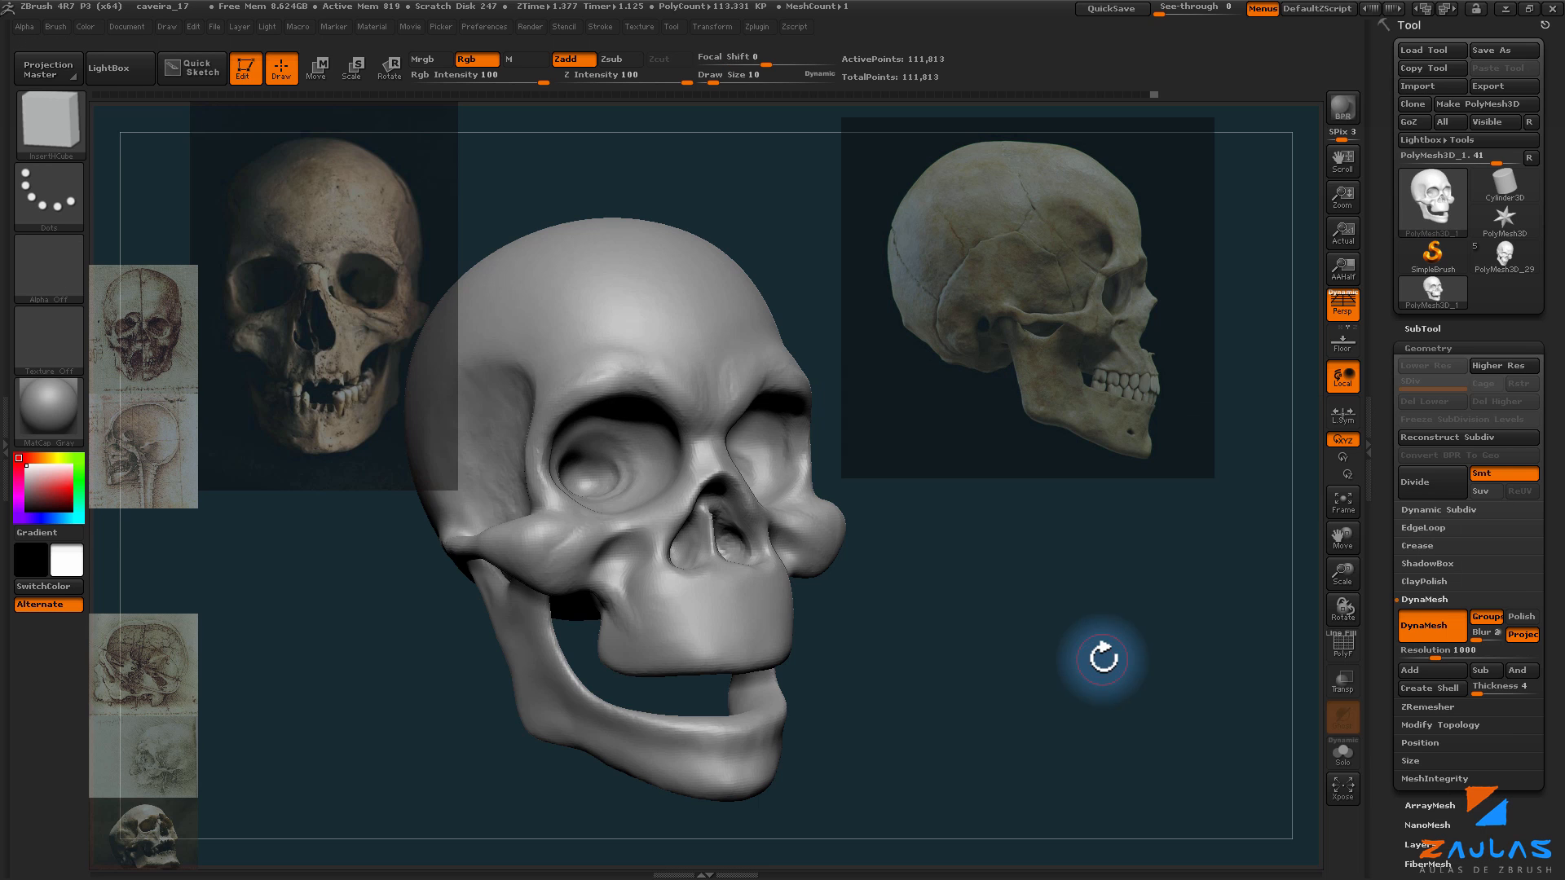
mouse_move(1103, 652)
mouse_down()
mouse_move(1034, 643)
mouse_move(1066, 660)
mouse_move(1104, 636)
mouse_move(1083, 594)
mouse_move(1104, 604)
mouse_move(1104, 558)
mouse_move(1107, 594)
mouse_move(1052, 632)
mouse_up()
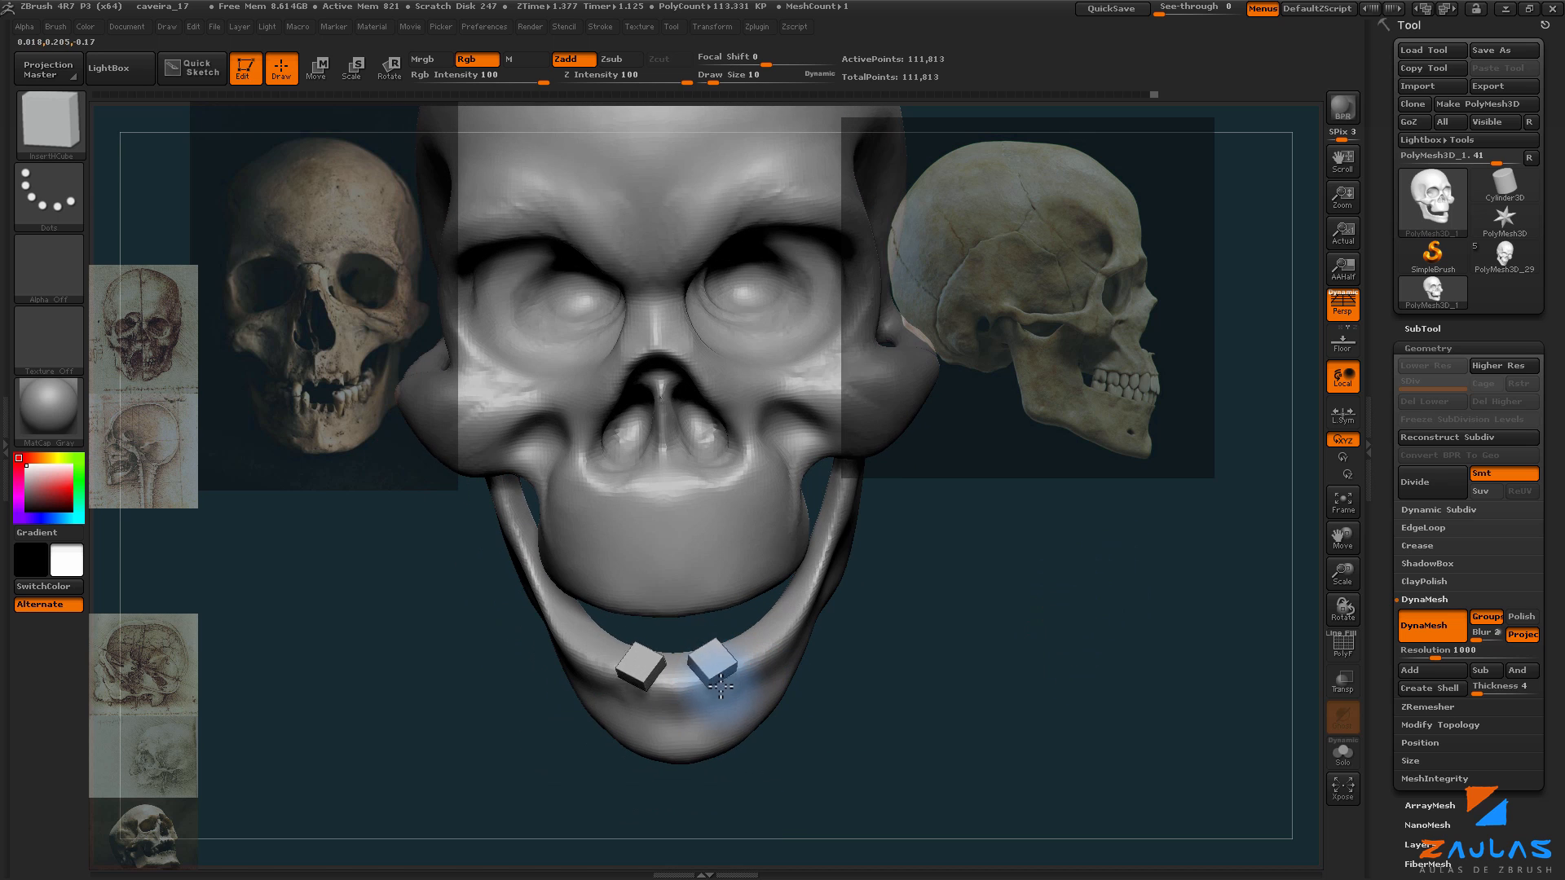
drag(718, 693, 717, 690)
drag(807, 710, 985, 669)
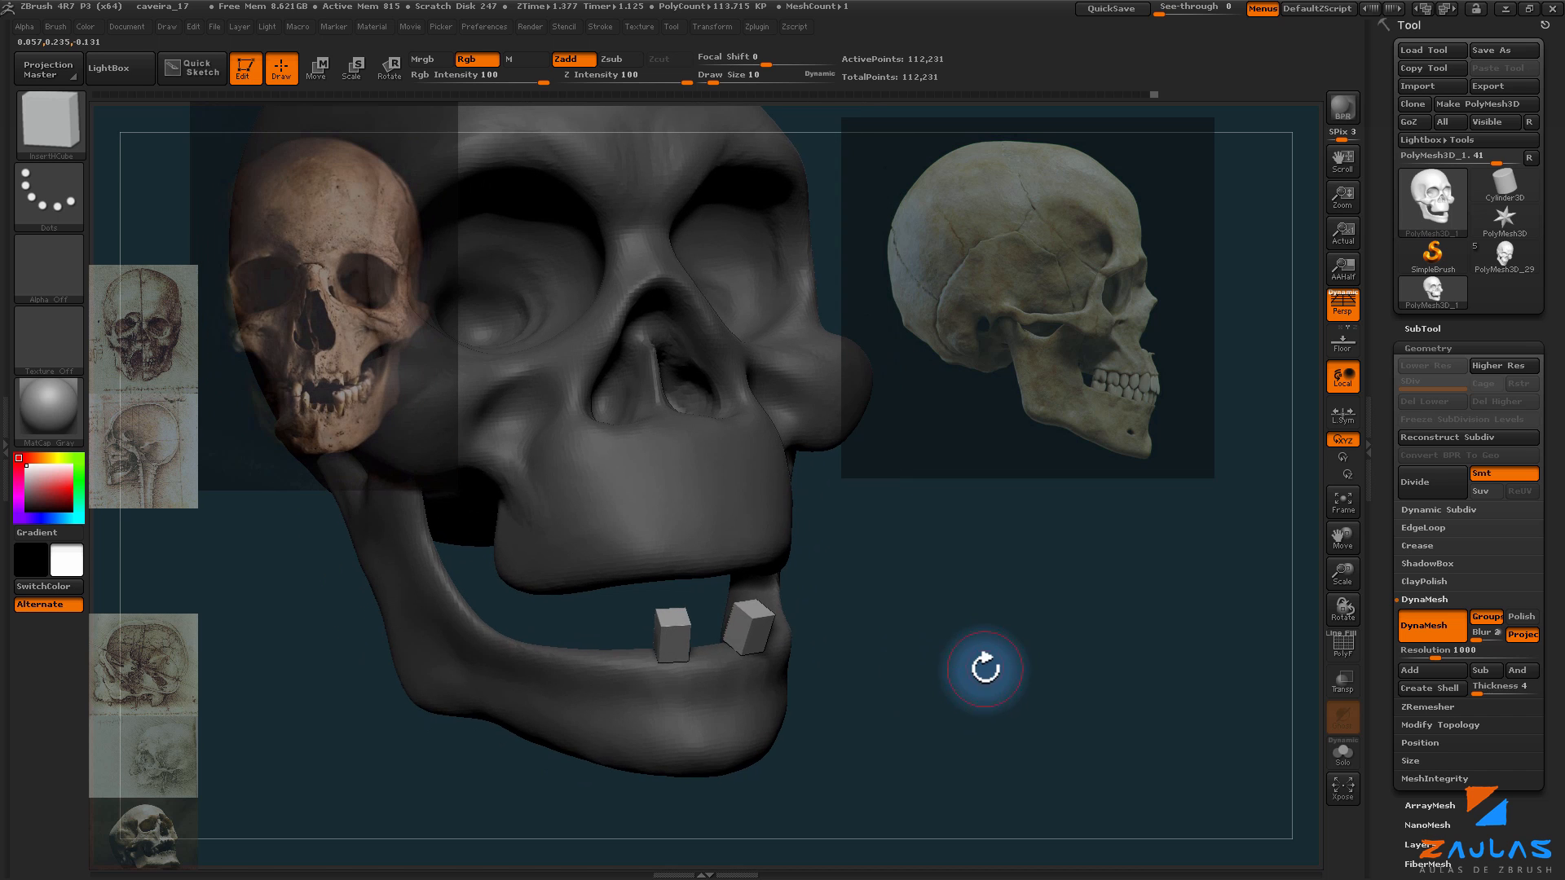
mouse_move(905, 617)
mouse_down()
mouse_move(974, 652)
mouse_move(953, 626)
mouse_move(930, 636)
mouse_move(968, 637)
mouse_up()
Step: Straighten and reposition the front pair of tooth blocks using the Move Topological brush at draw size 56
key(s)
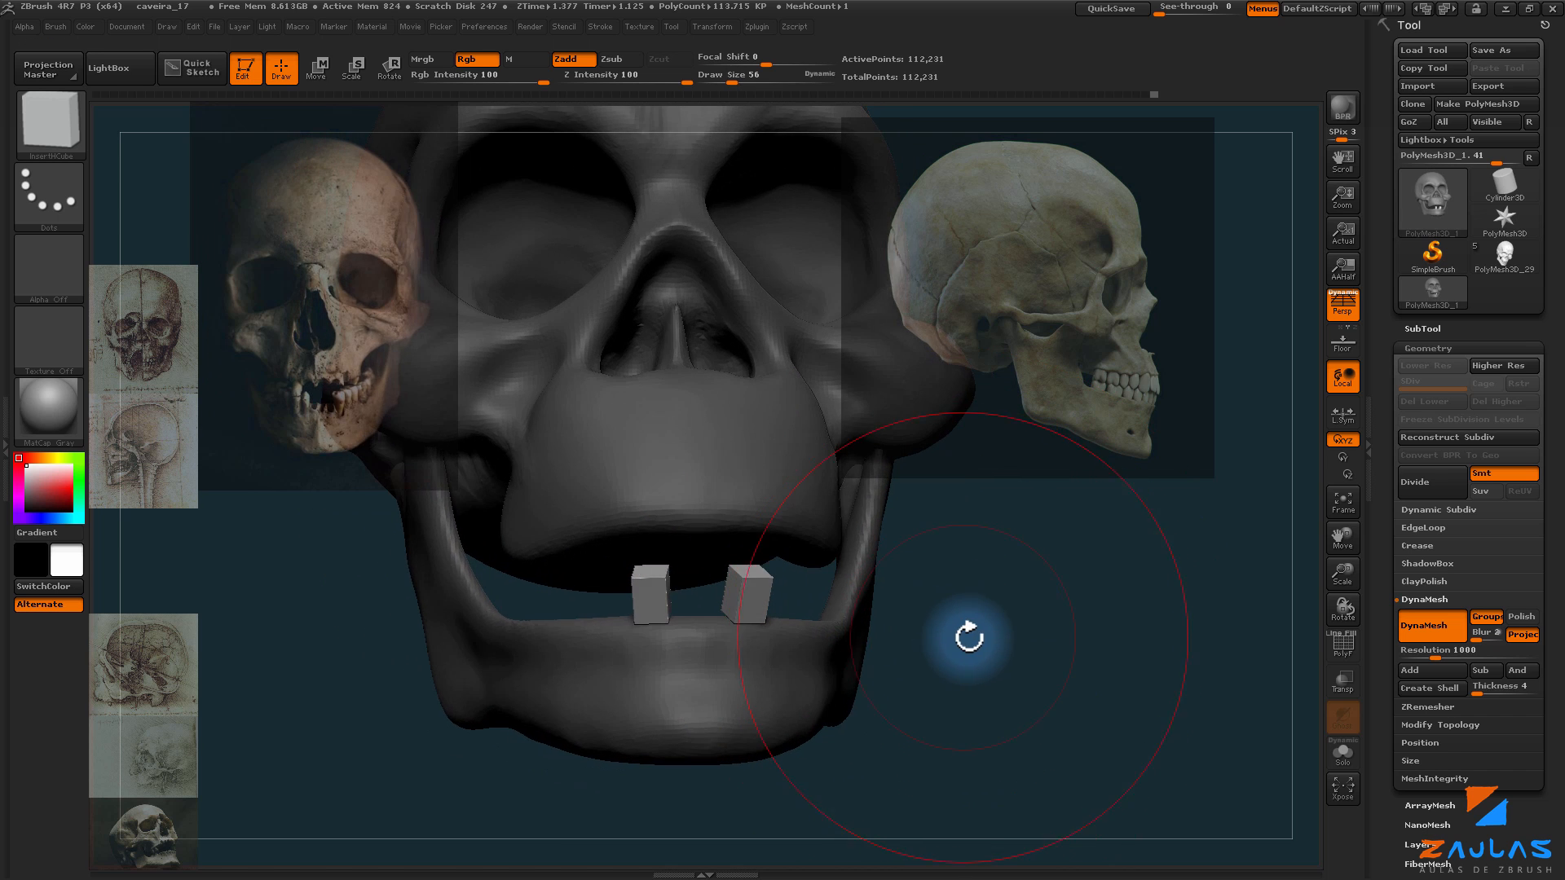
key(b)
click(1262, 706)
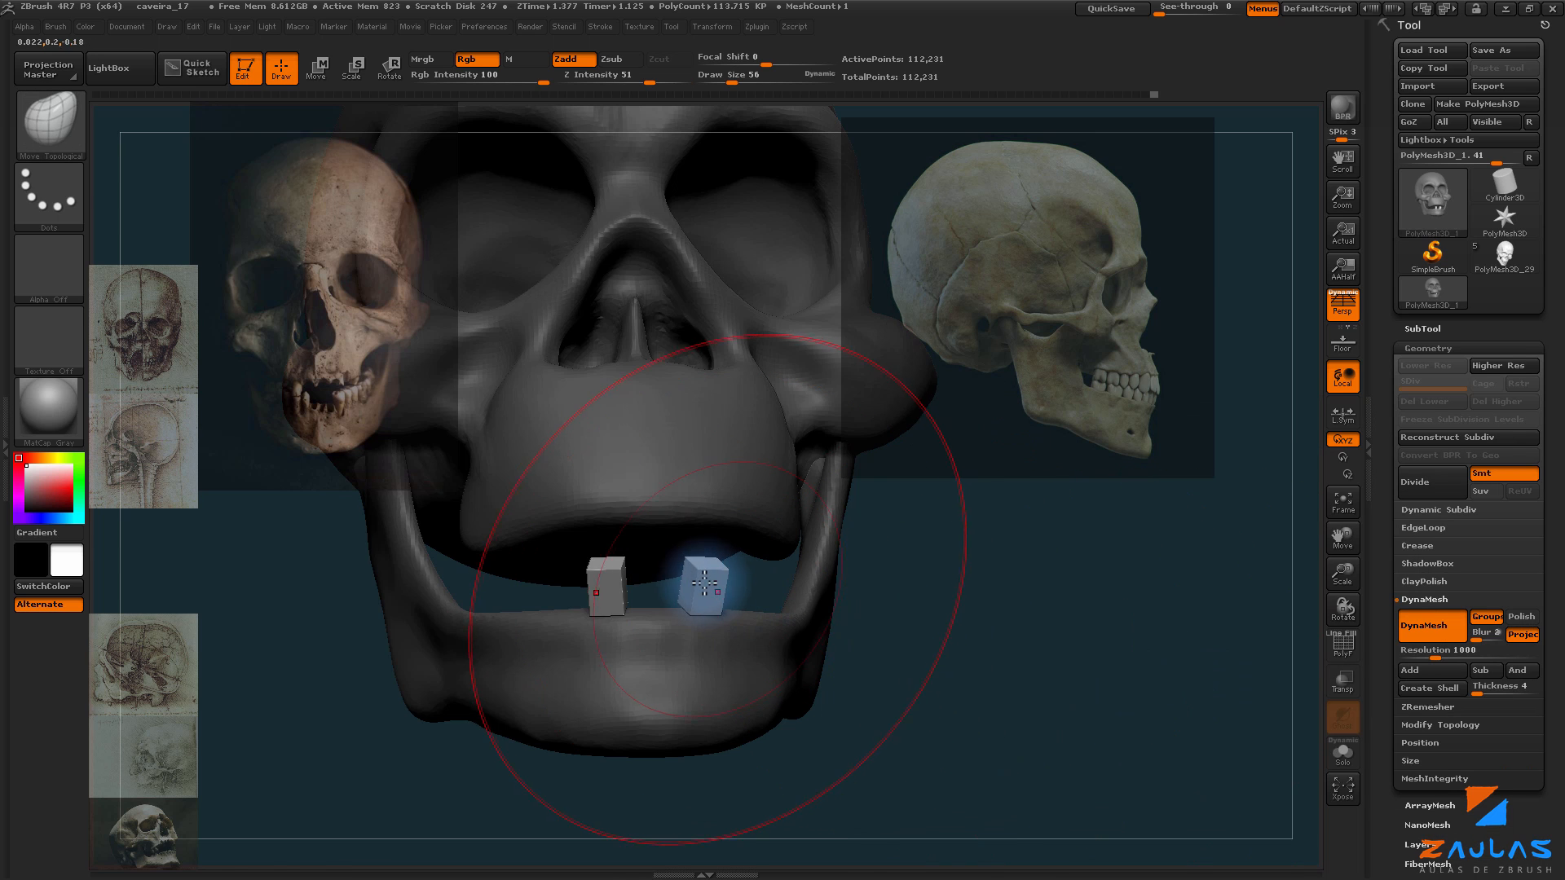
drag(931, 623, 601, 698)
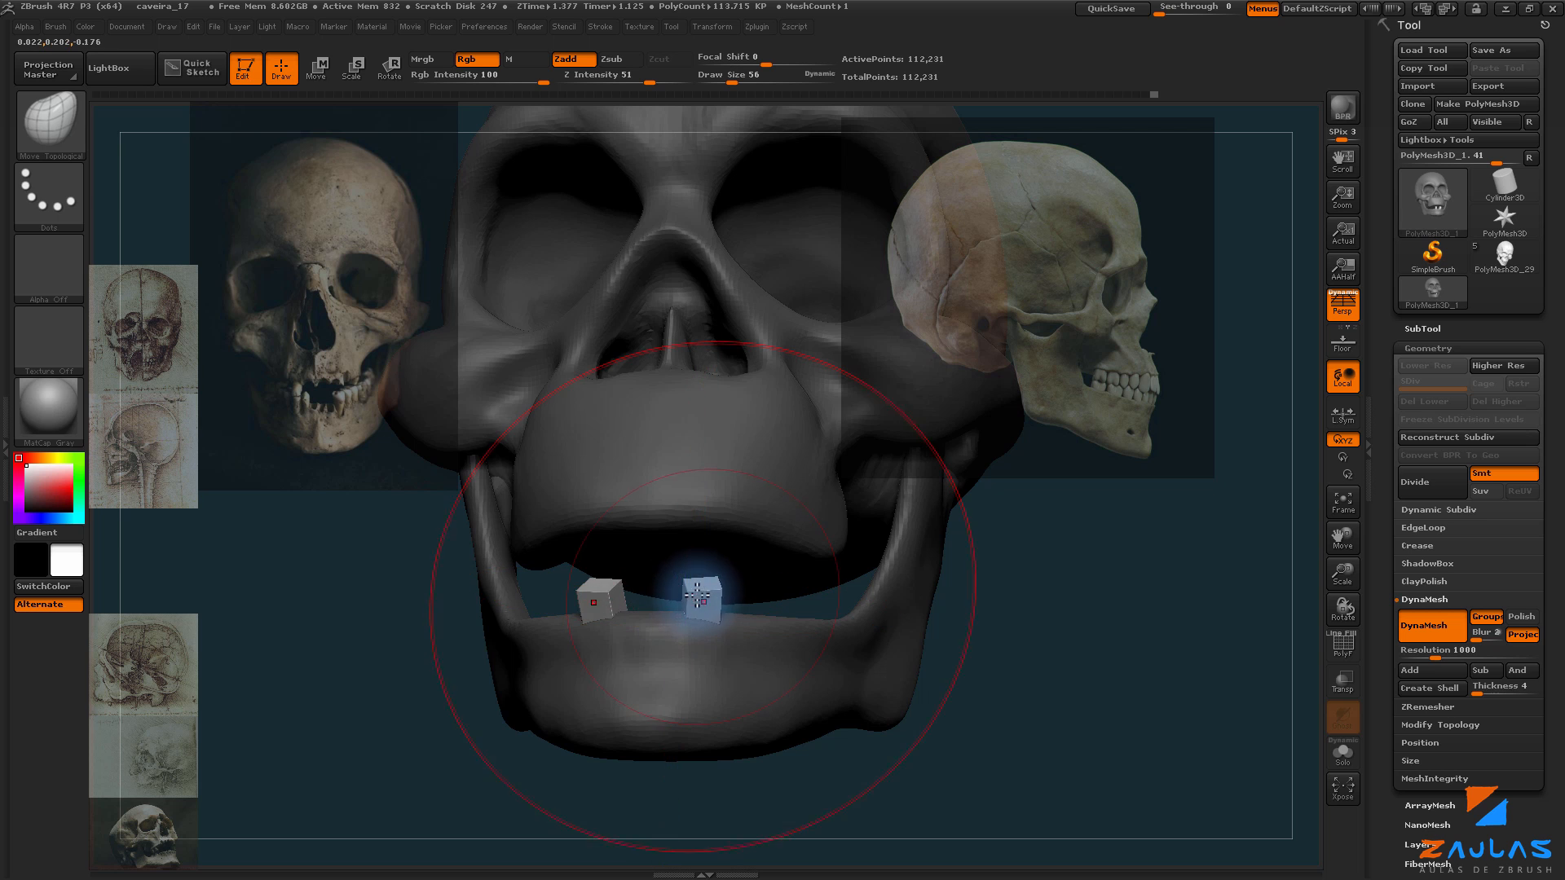
drag(1005, 633, 905, 662)
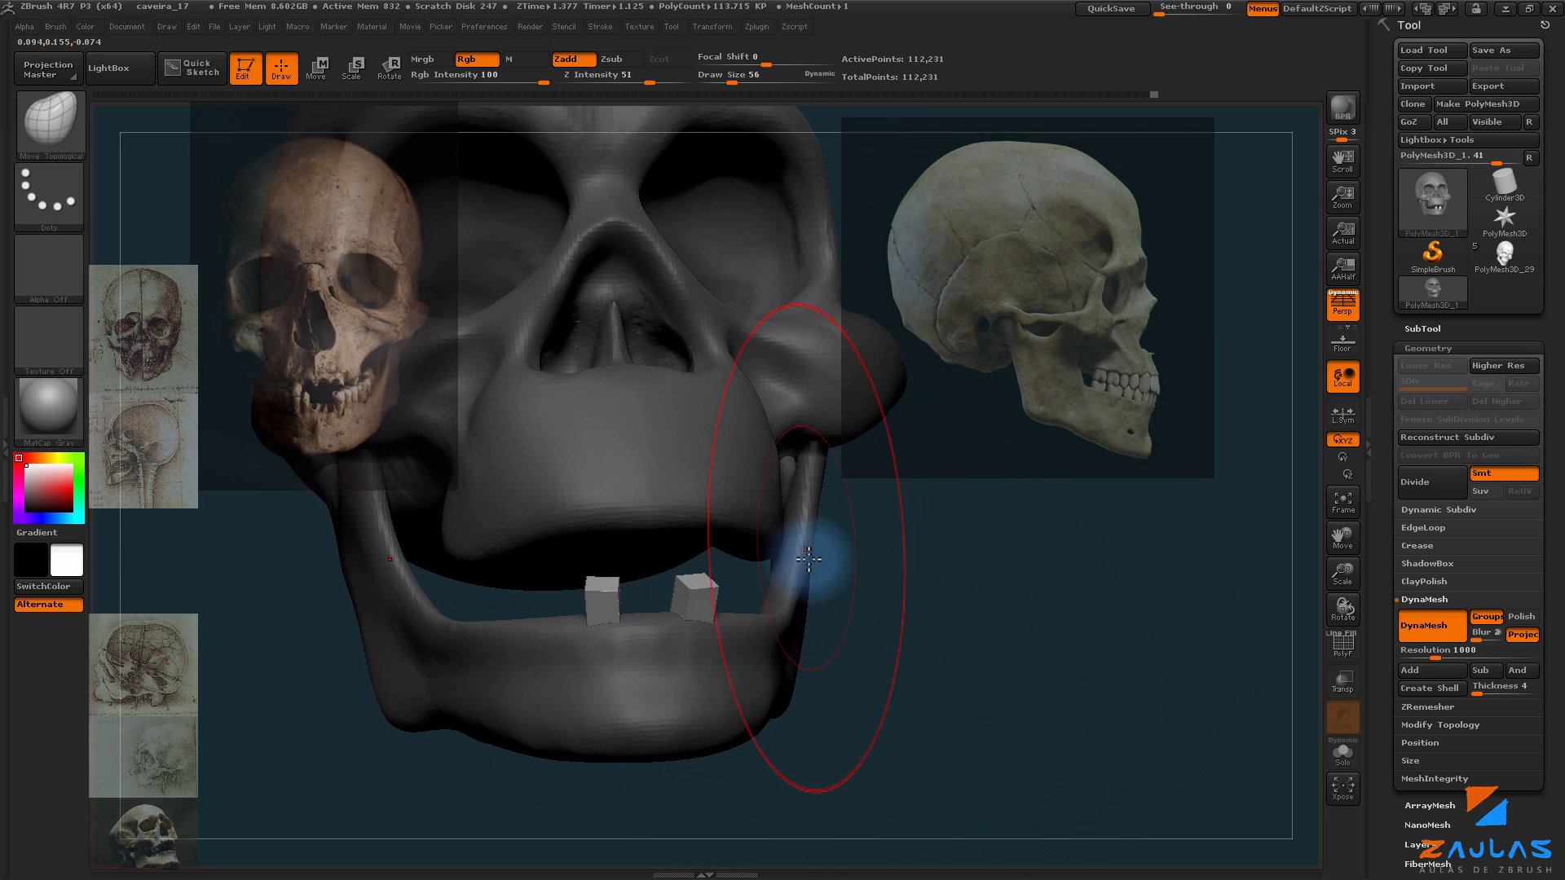
Step: Adjust the front tooth block with a Move transpose line and duplicate it beside the original along the lower jaw
key(w)
click(608, 605)
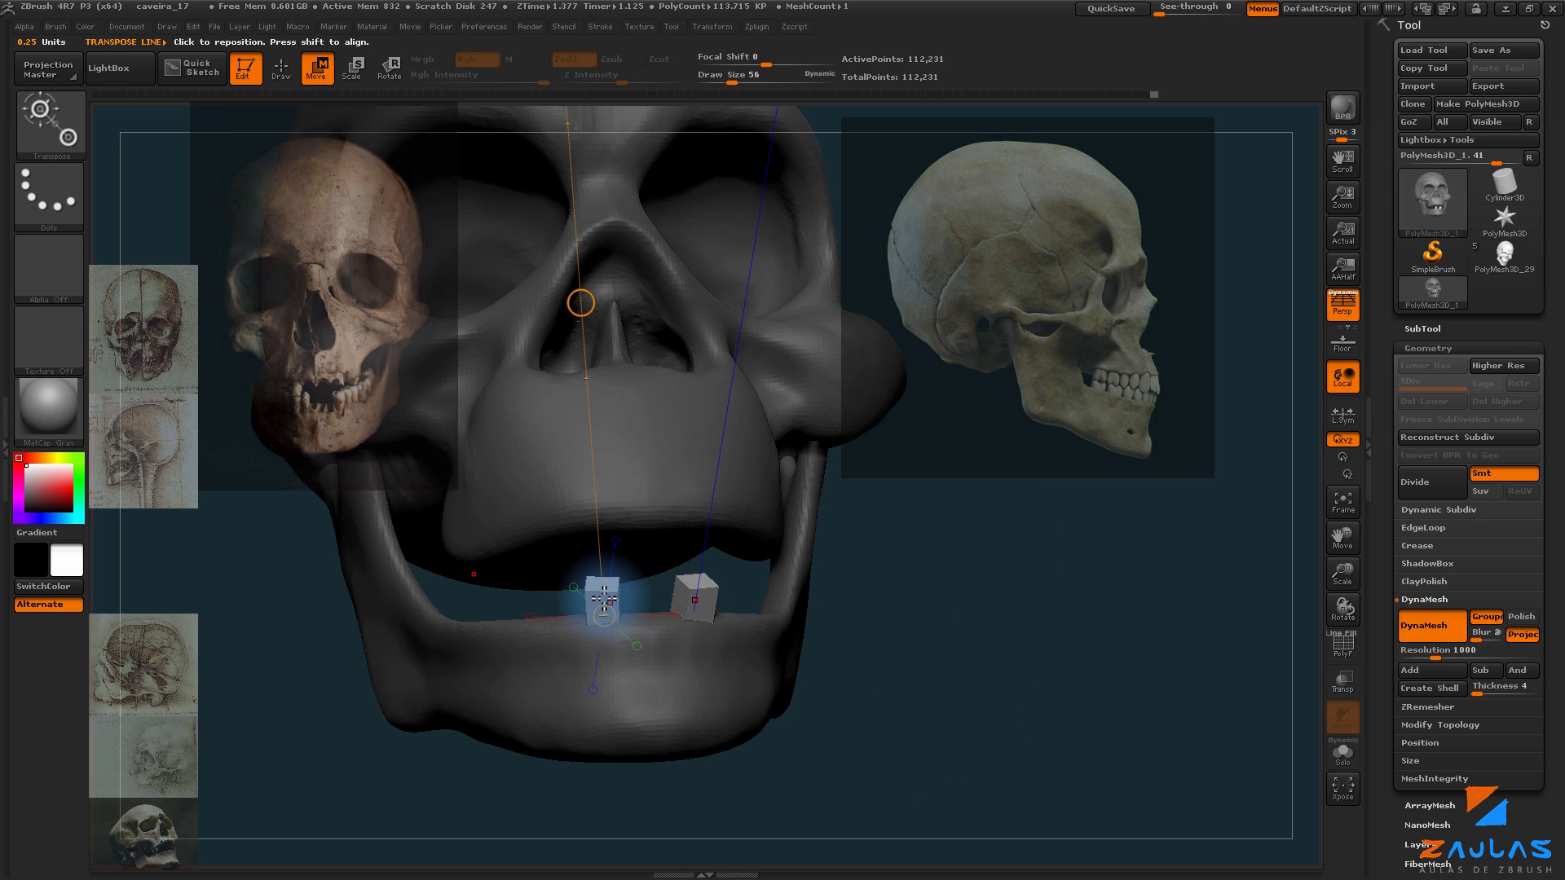
mouse_move(606, 597)
mouse_down()
mouse_move(592, 705)
mouse_move(516, 727)
mouse_move(596, 674)
mouse_move(603, 689)
mouse_up()
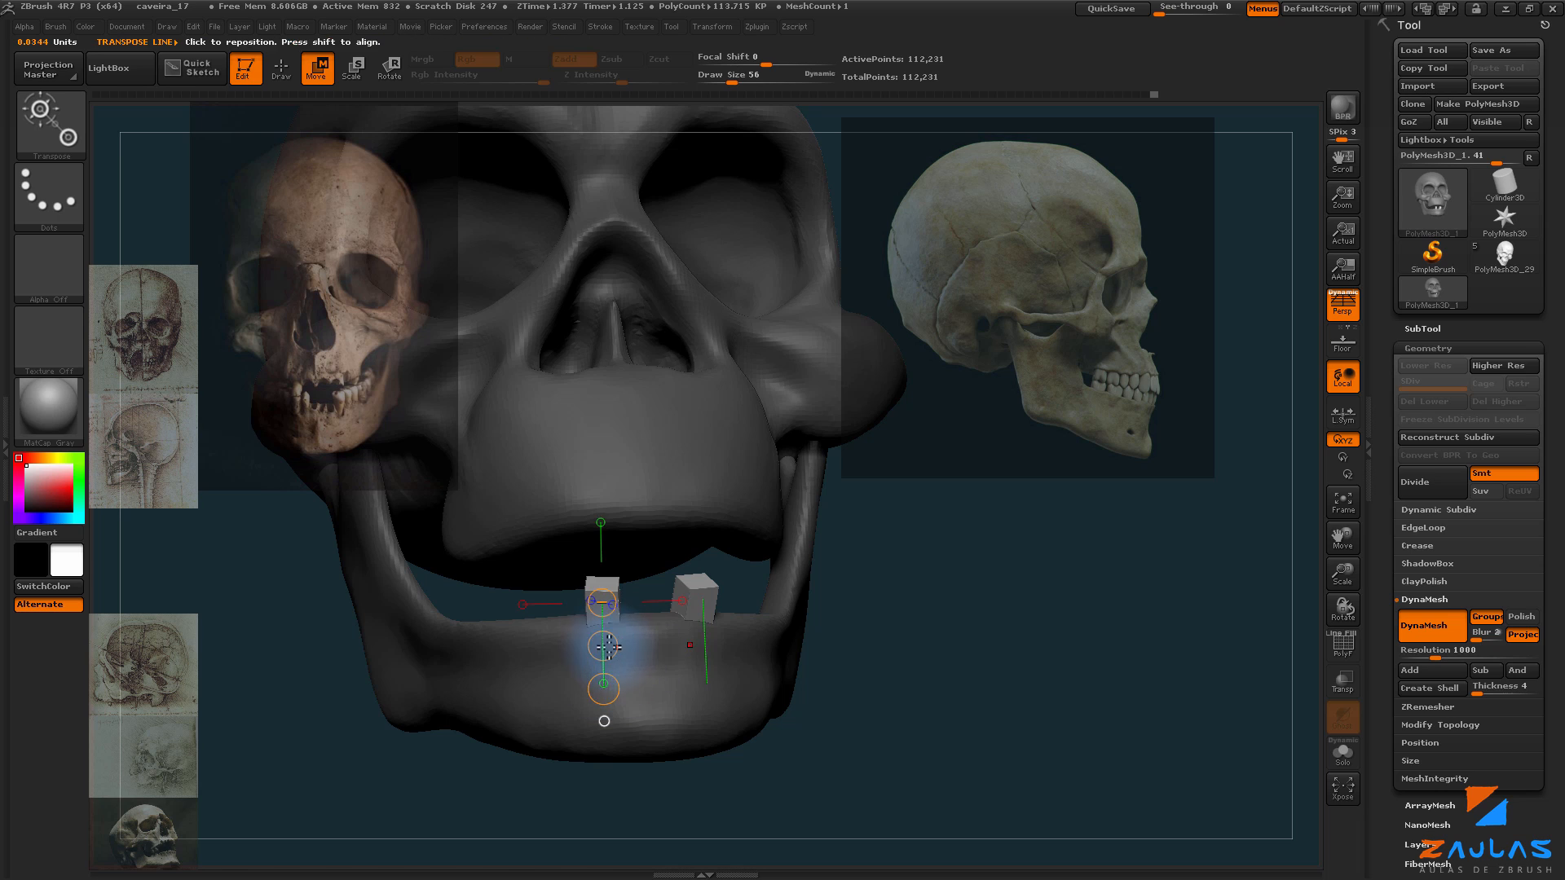
drag(602, 645, 641, 622)
mouse_move(839, 628)
mouse_down()
mouse_move(884, 619)
mouse_move(902, 595)
mouse_move(848, 614)
mouse_up()
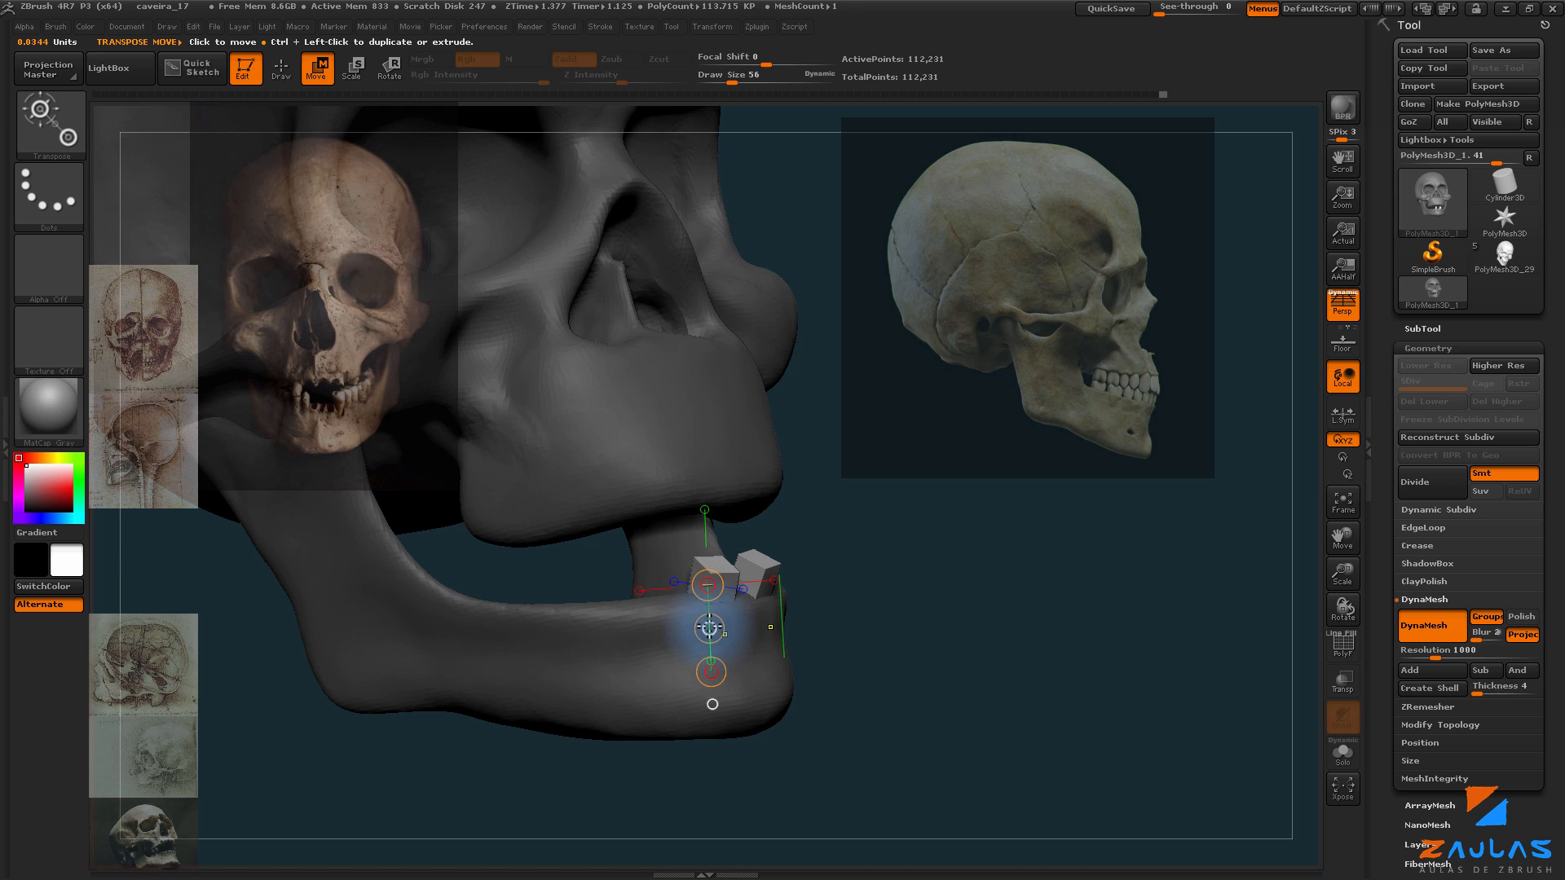
drag(709, 629, 661, 628)
drag(880, 549, 802, 582)
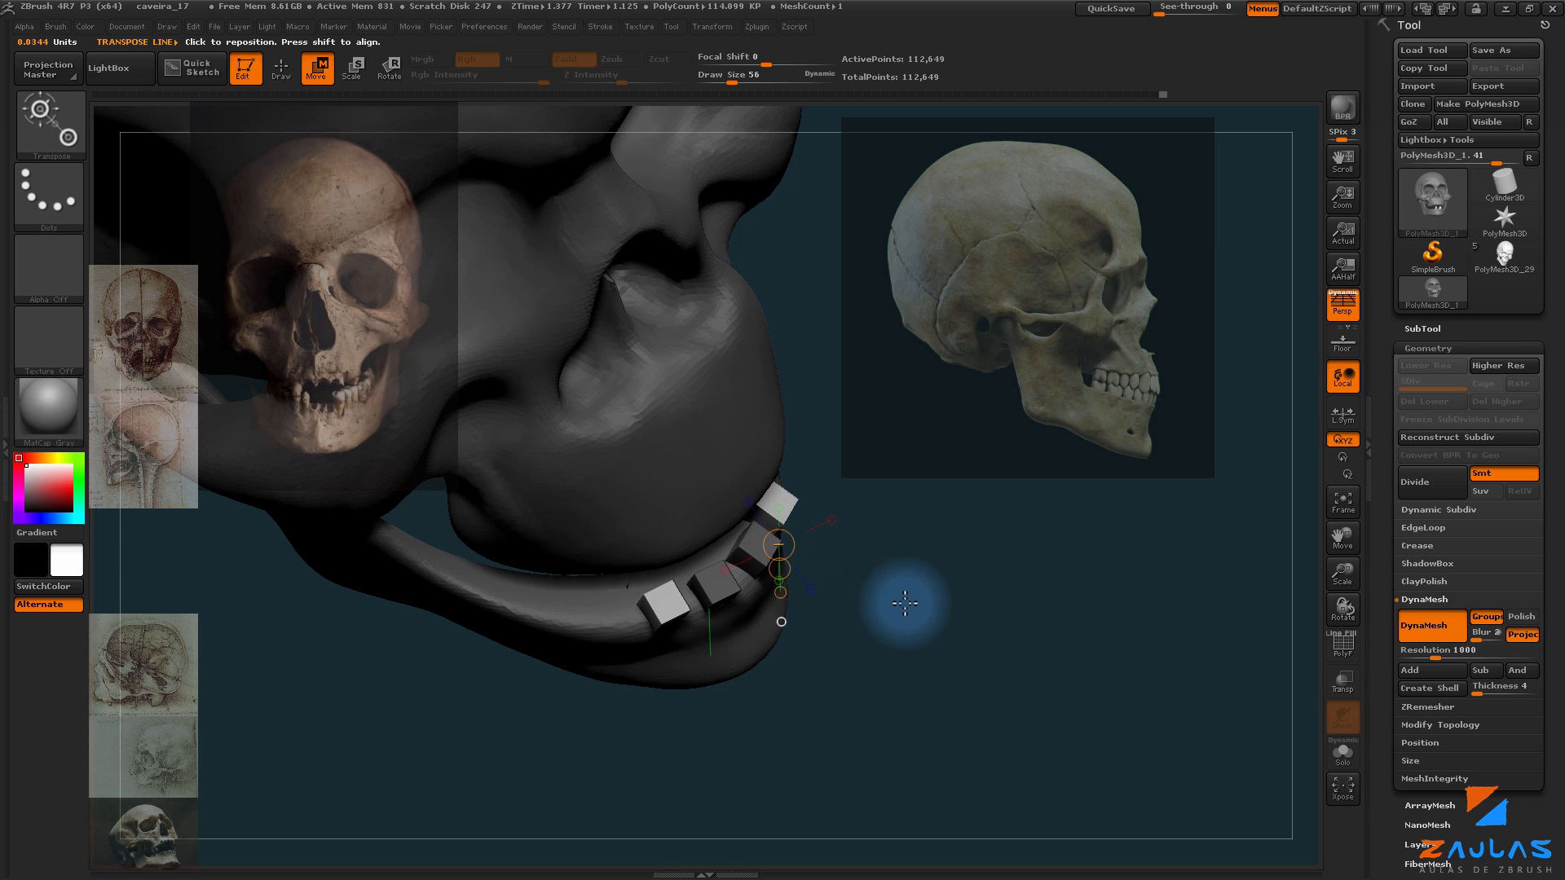
Step: Duplicate more tooth blocks toward the back of the lower jaw until there are eight on each side
drag(901, 600, 965, 628)
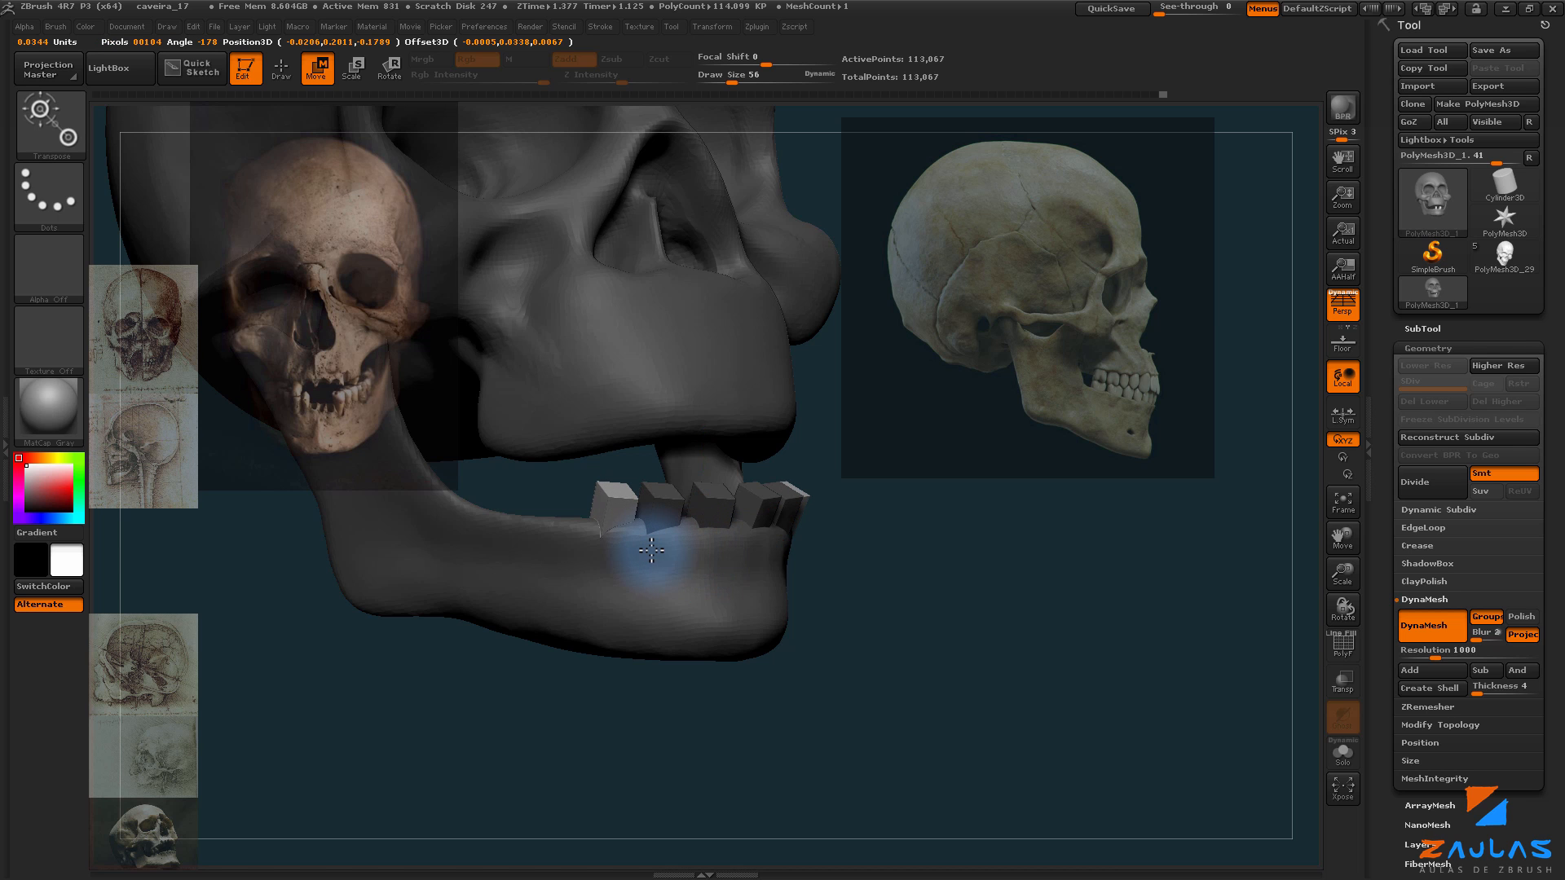
drag(716, 506, 699, 628)
mouse_move(913, 571)
mouse_down()
mouse_move(849, 628)
mouse_move(923, 605)
mouse_move(922, 621)
mouse_move(870, 576)
mouse_move(946, 573)
mouse_move(968, 594)
mouse_move(728, 588)
mouse_up()
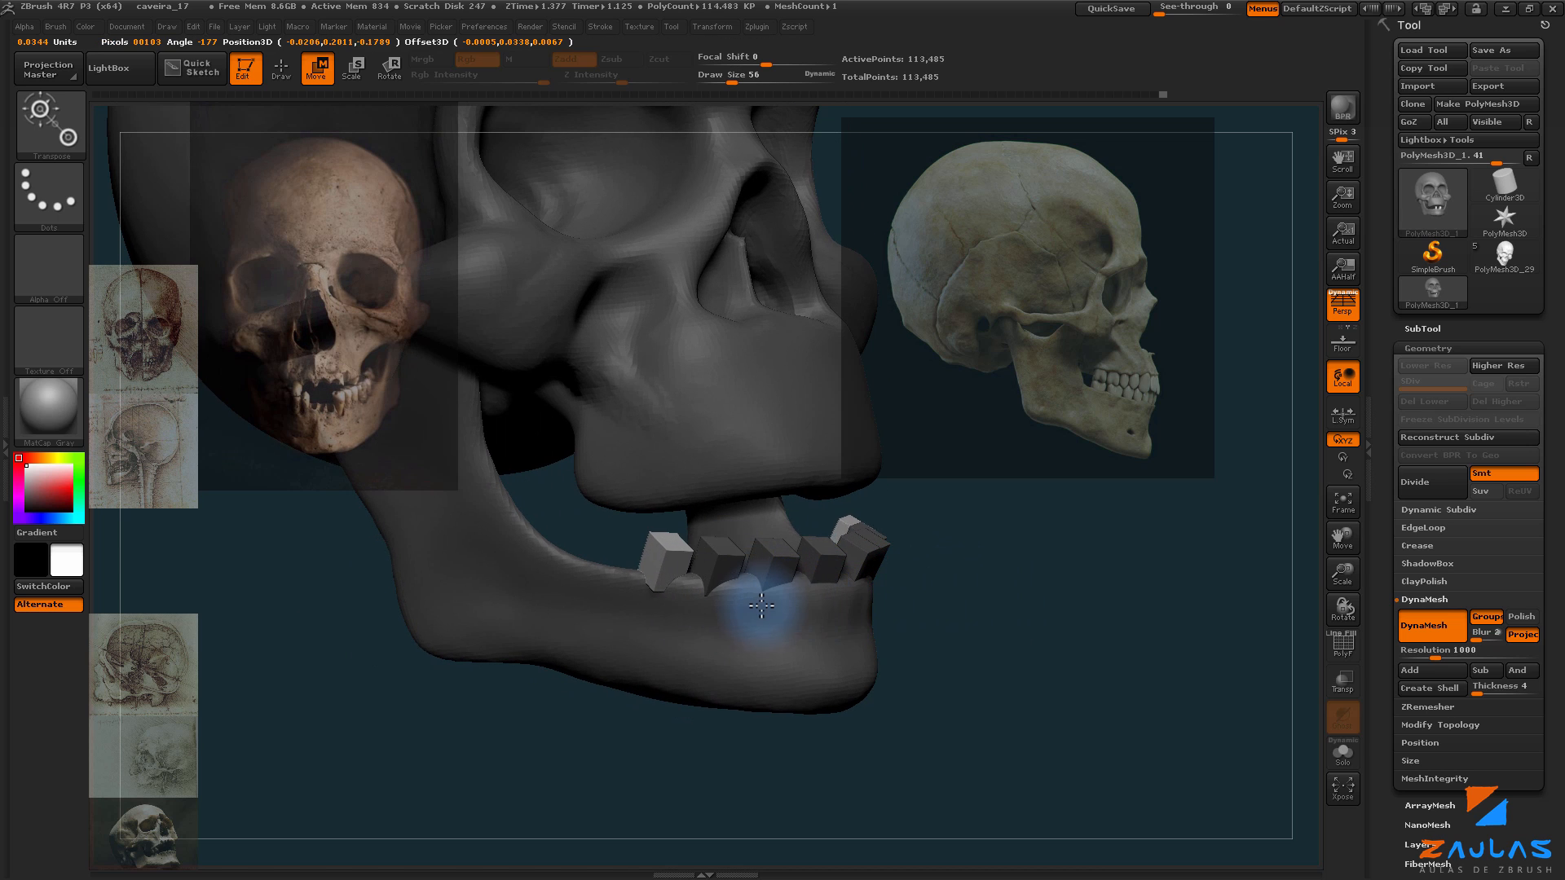
ctrl+drag(807, 608, 741, 601)
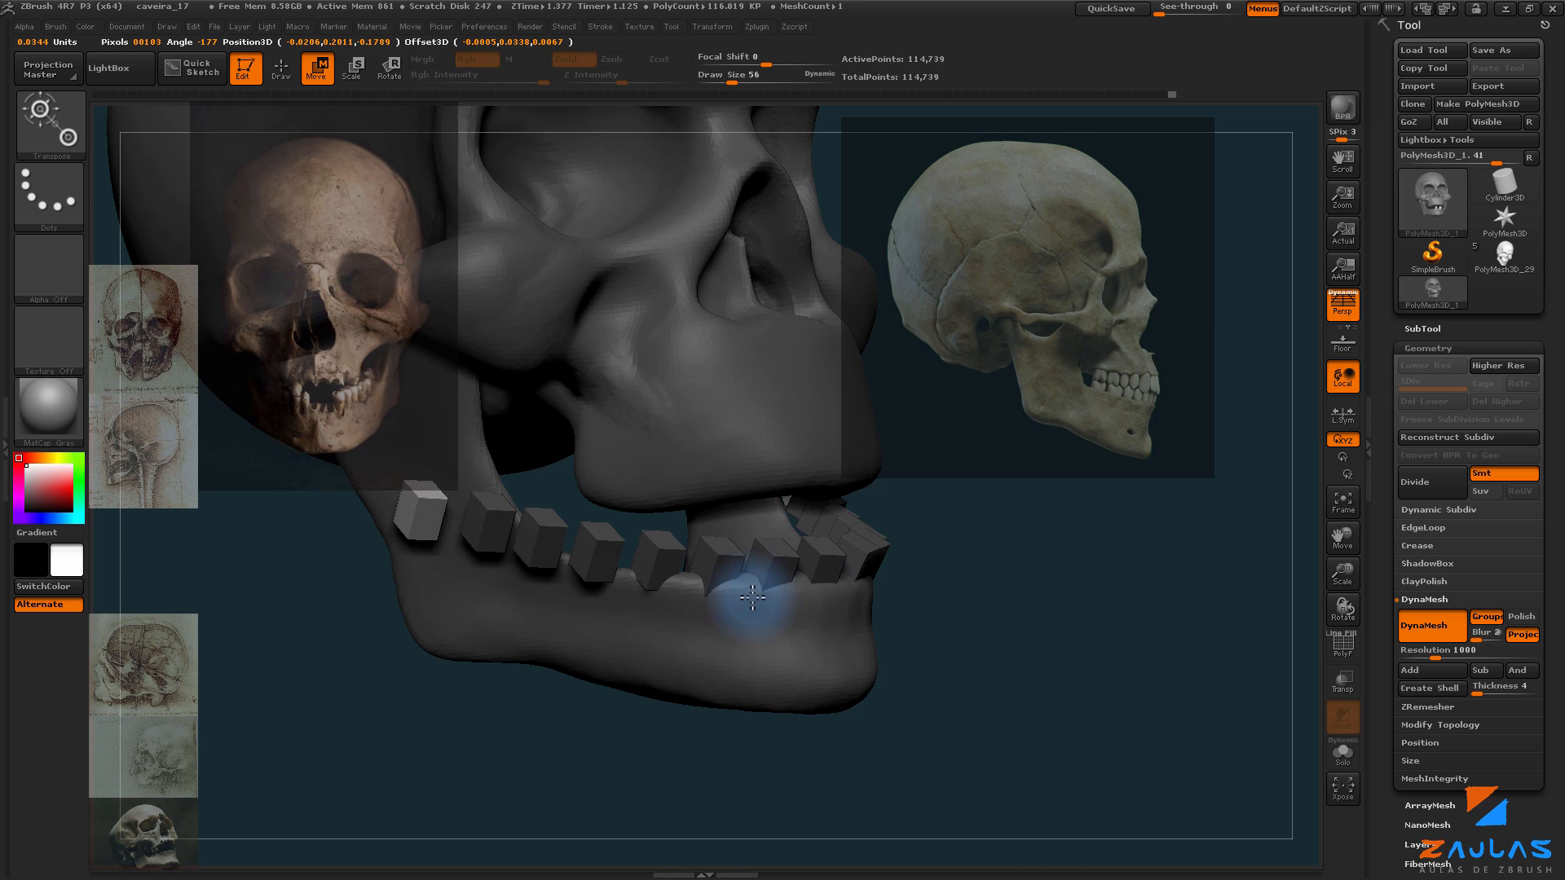
mouse_move(970, 603)
mouse_down()
mouse_move(936, 580)
mouse_move(926, 601)
mouse_move(957, 635)
mouse_move(919, 594)
mouse_up()
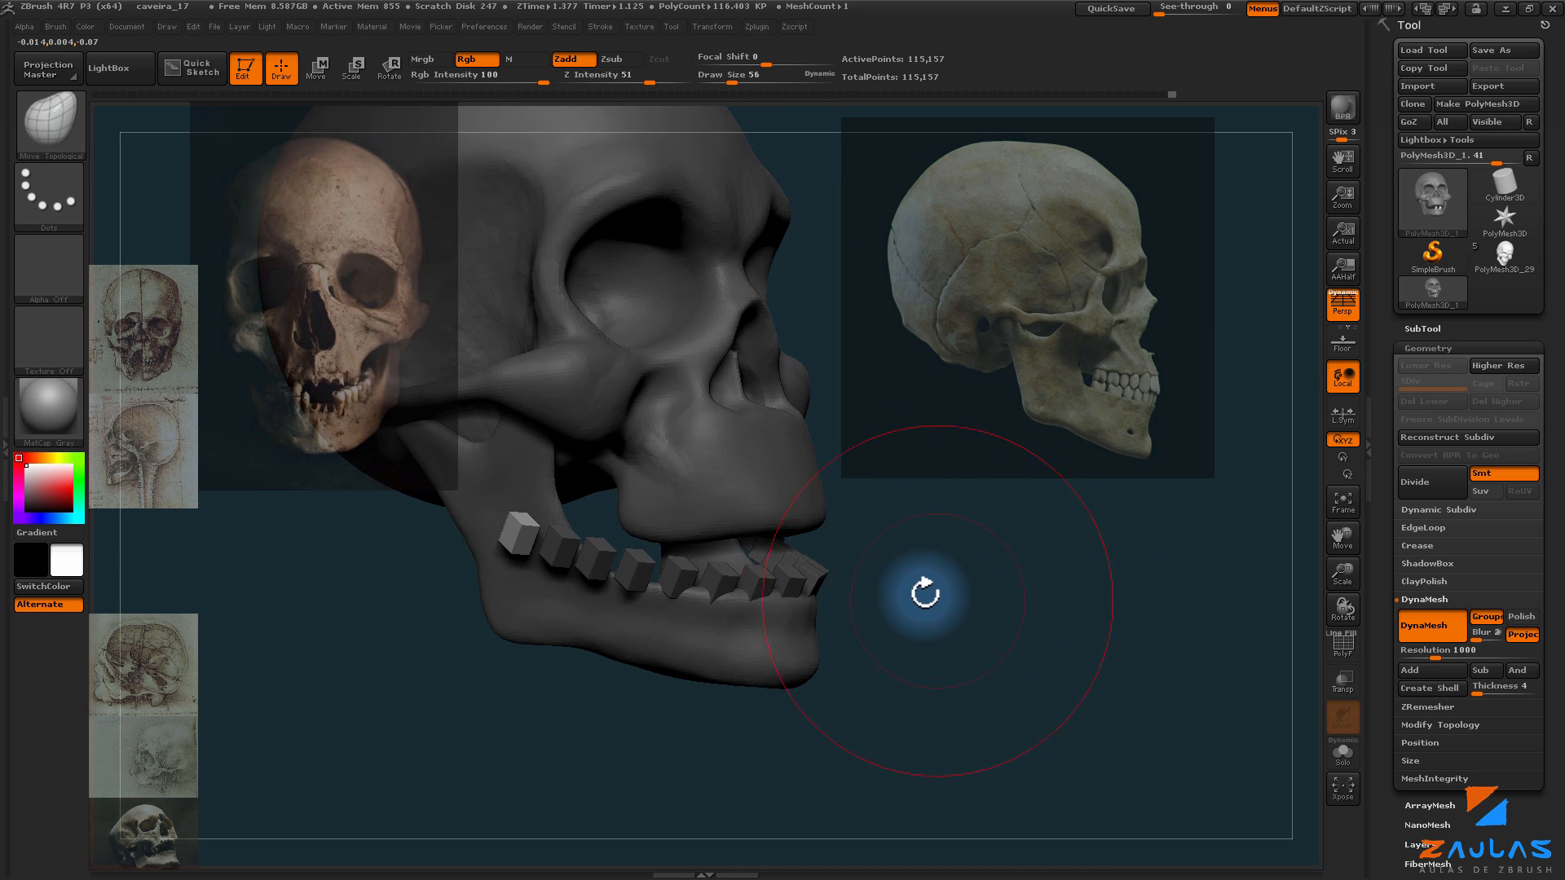
Step: Display the polyframe, isolate the tooth blocks and assign them one polygroup, then show the whole skull again
key(q)
drag(1097, 703, 1337, 653)
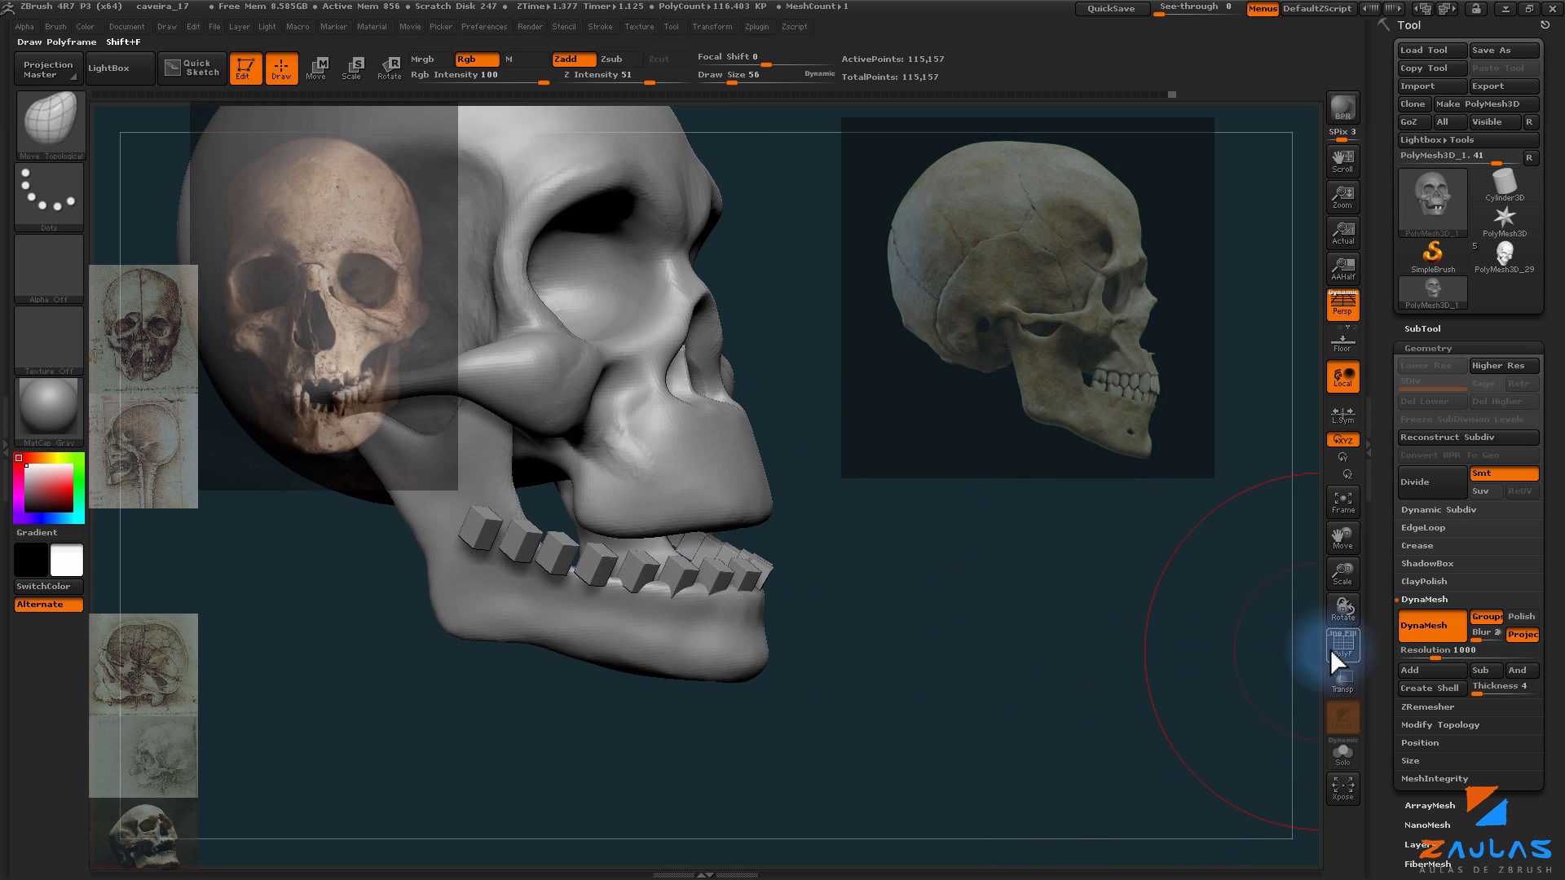
click(1343, 643)
mouse_move(1065, 611)
mouse_down()
mouse_move(1017, 625)
mouse_move(823, 599)
mouse_move(919, 653)
mouse_up()
ctrl+shift+click(823, 599)
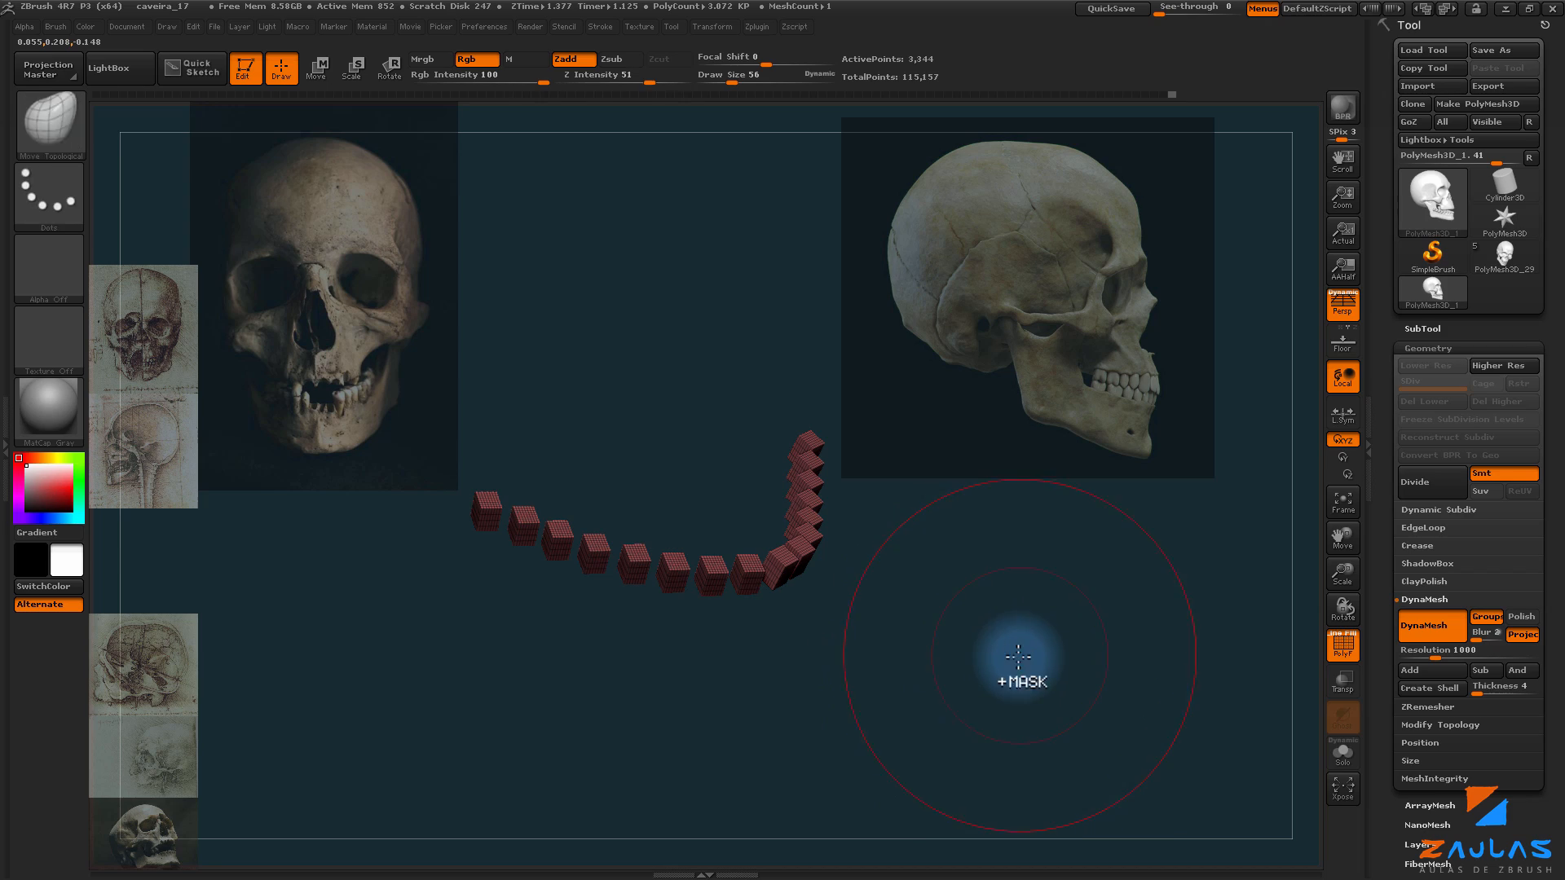
key(ctrl+w)
ctrl+shift+click(1009, 632)
Step: Reposition the front tooth blocks along the lower jaw's curve with Move Topological at draw size 56
mouse_move(1034, 633)
mouse_down()
mouse_move(1069, 639)
mouse_move(773, 609)
mouse_up()
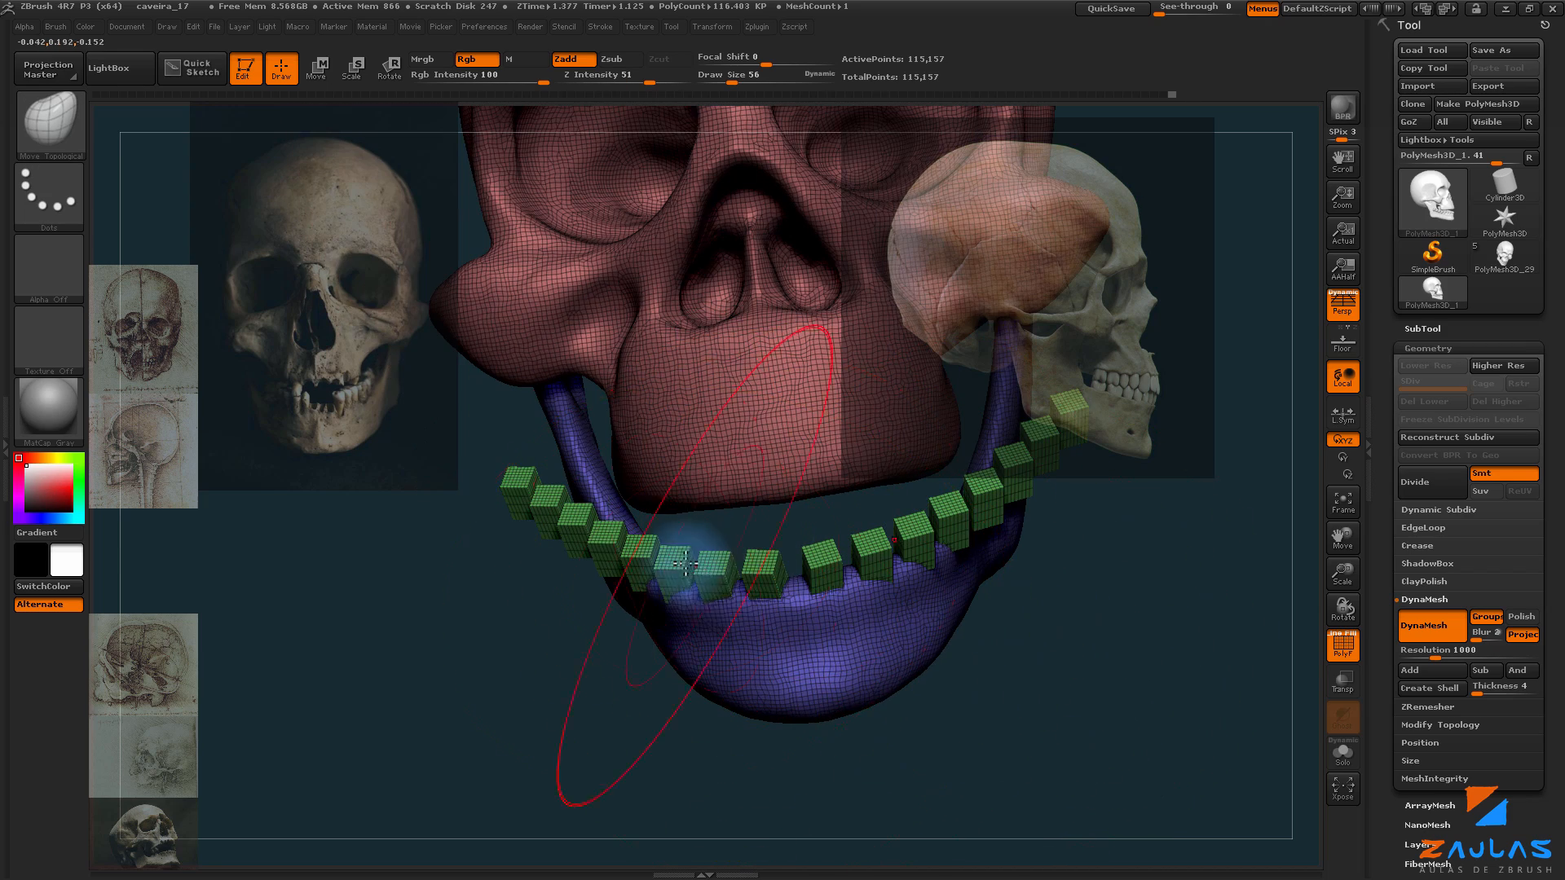
drag(465, 716, 734, 573)
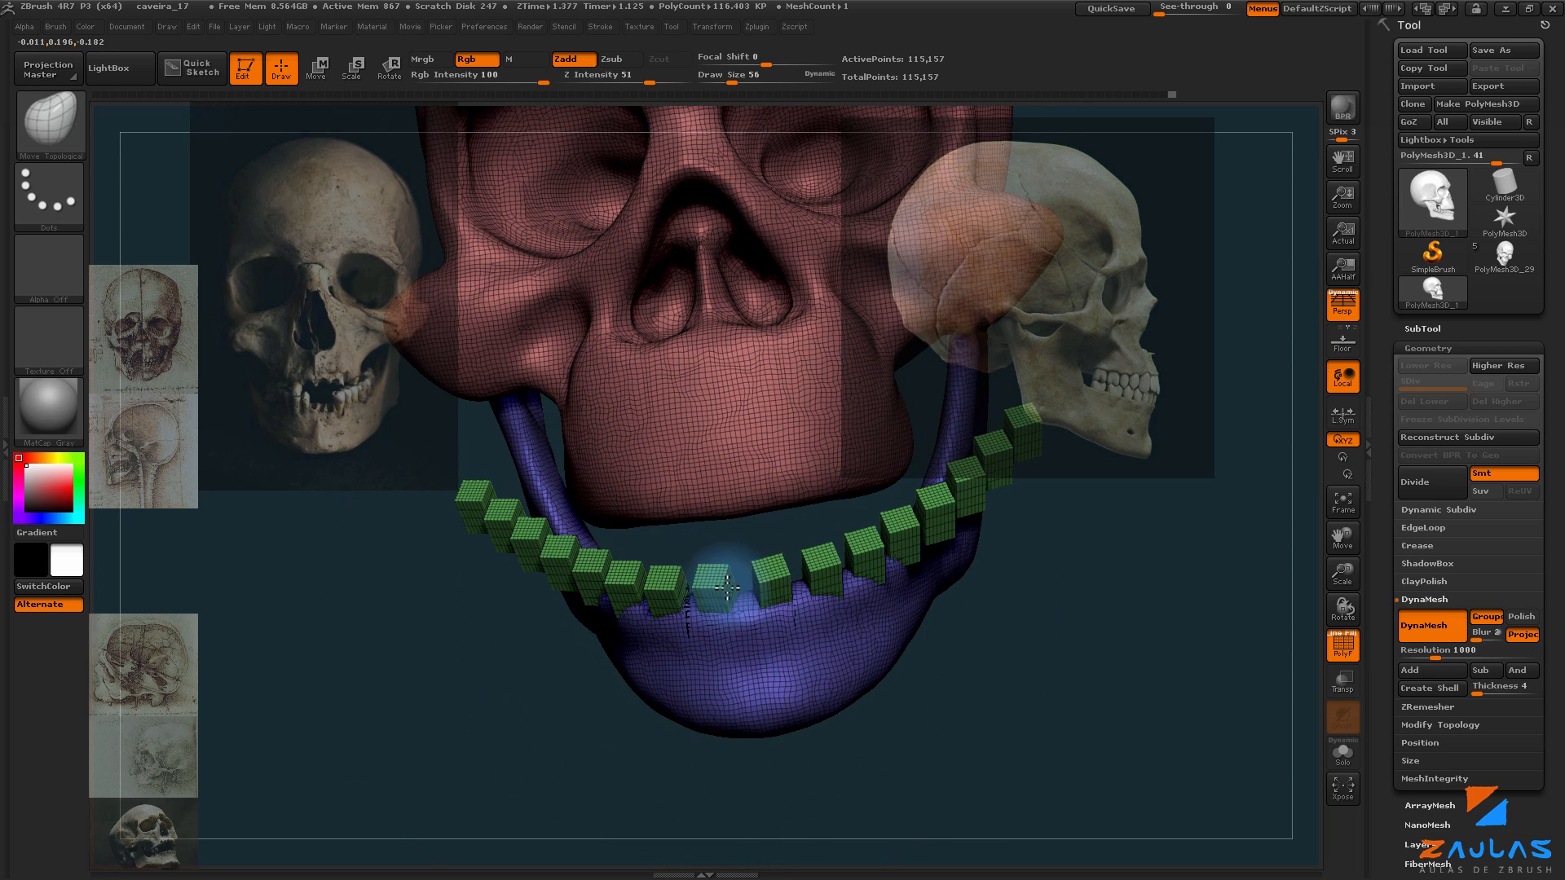
mouse_move(705, 605)
mouse_down()
mouse_move(891, 740)
mouse_move(688, 609)
mouse_up()
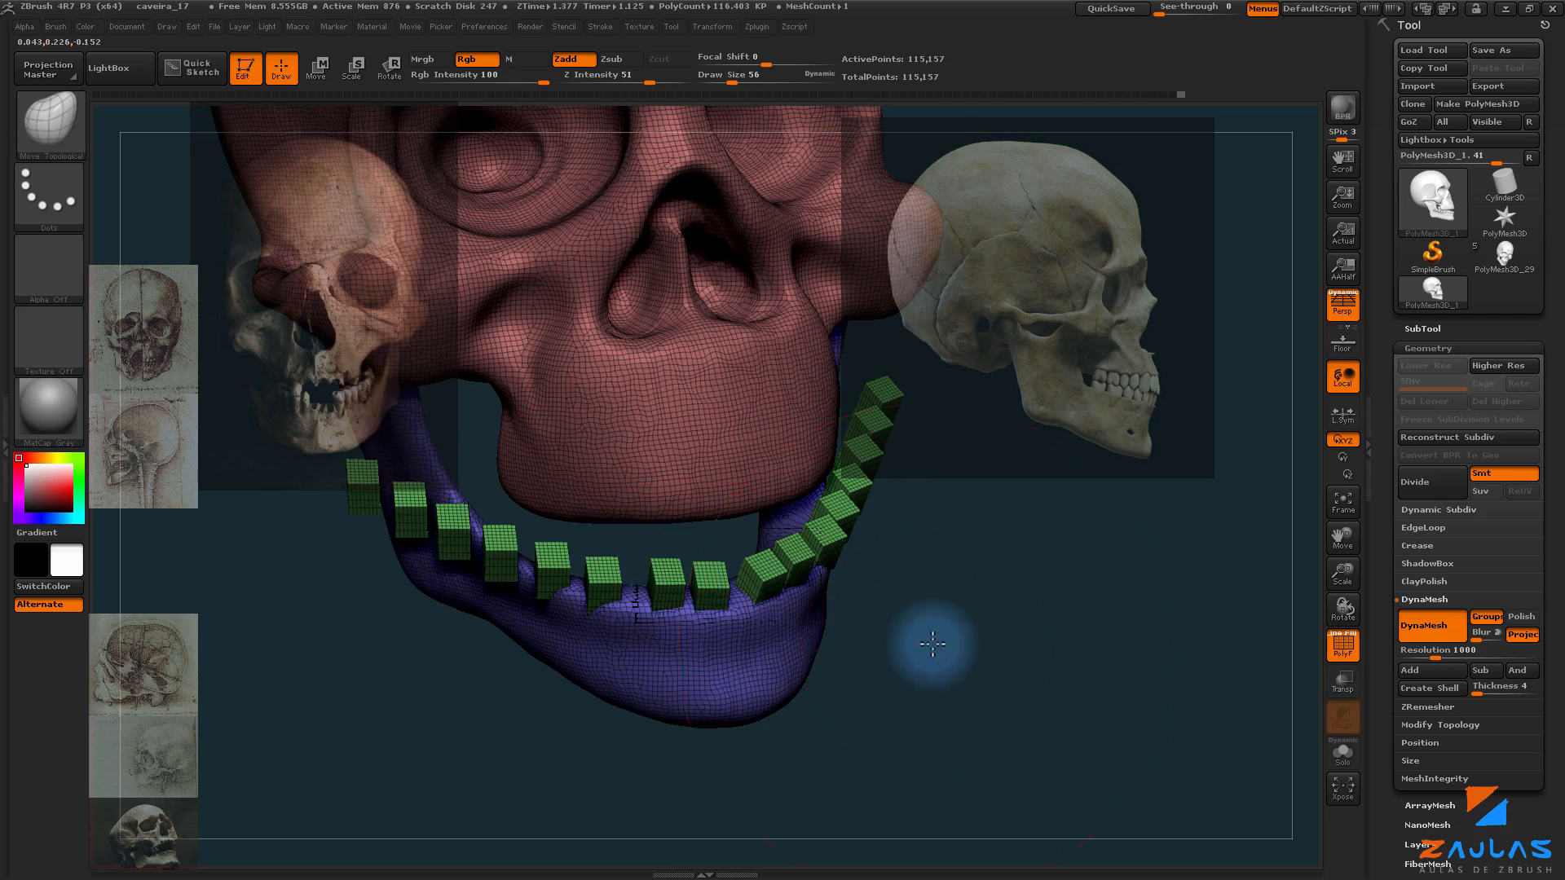
mouse_move(929, 639)
mouse_down()
mouse_move(921, 587)
mouse_move(863, 552)
mouse_move(712, 601)
mouse_up()
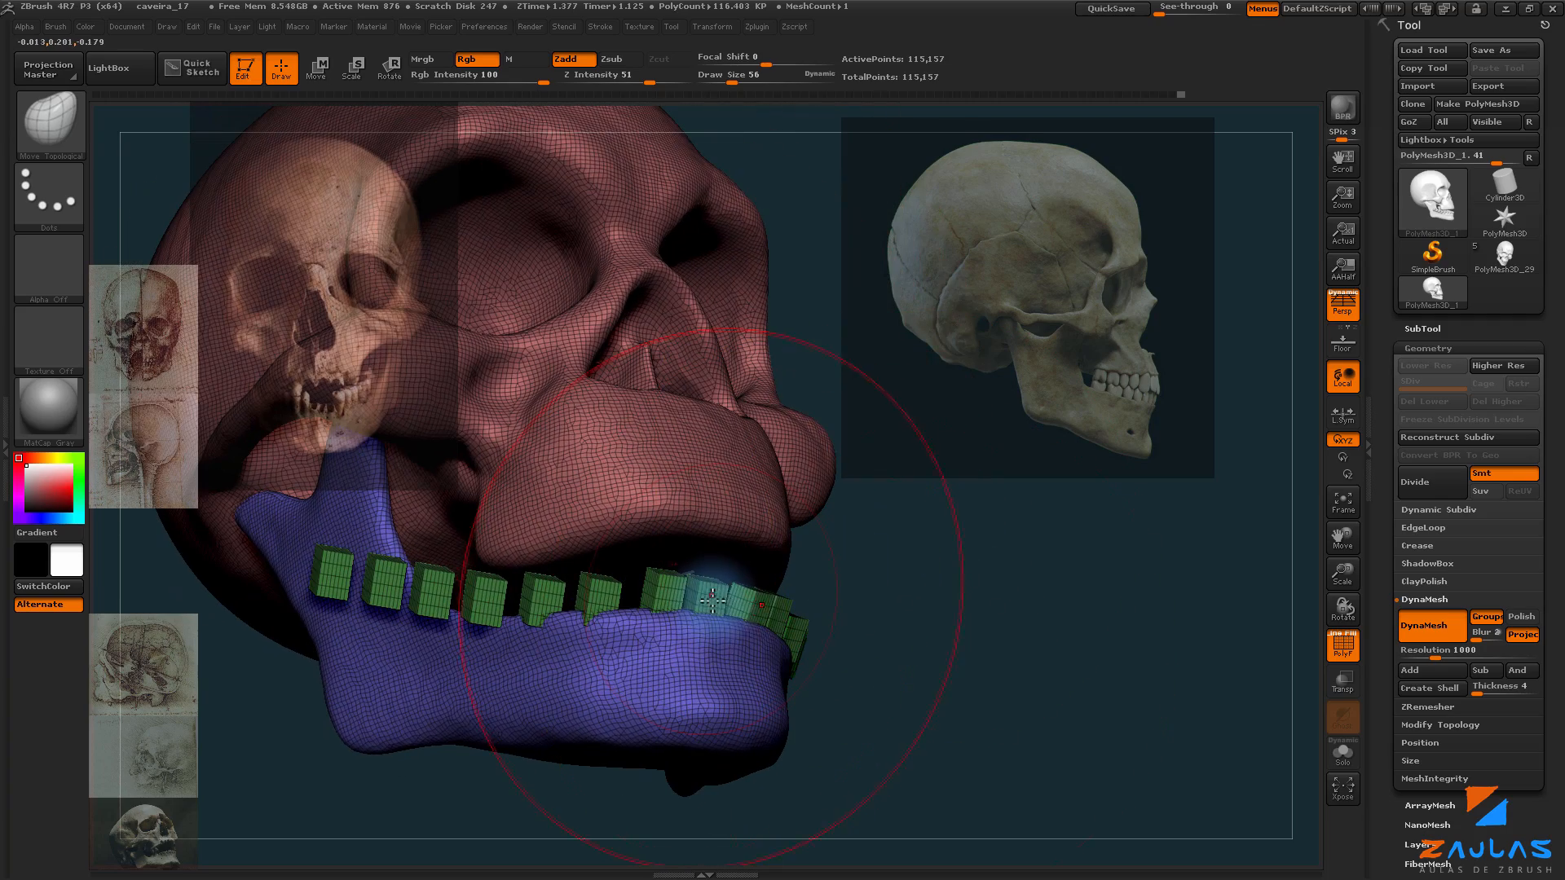
drag(825, 566, 668, 595)
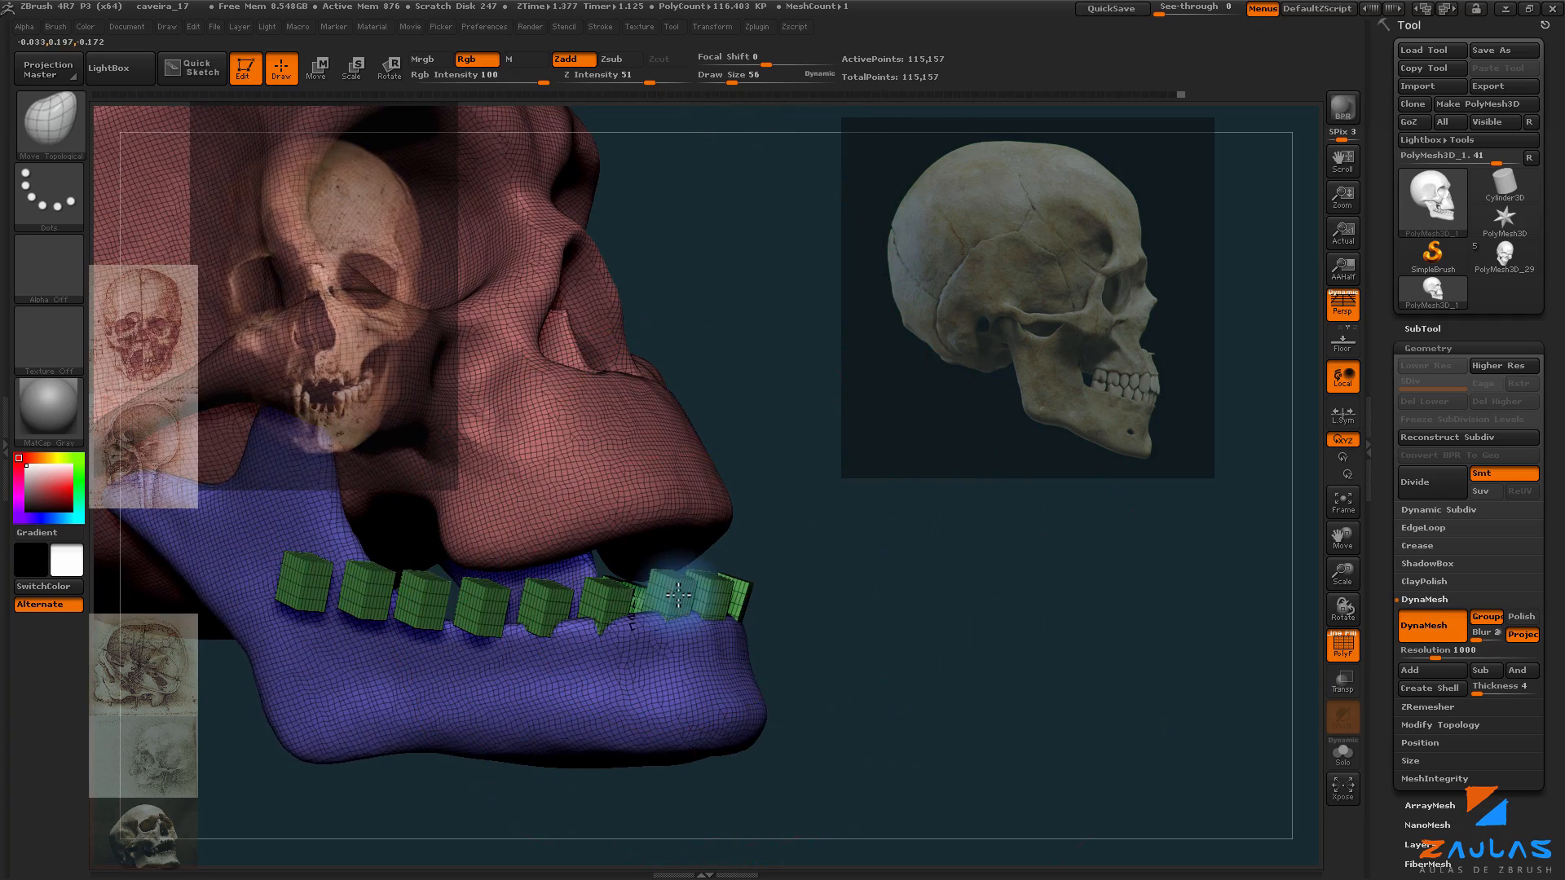
drag(815, 571, 638, 607)
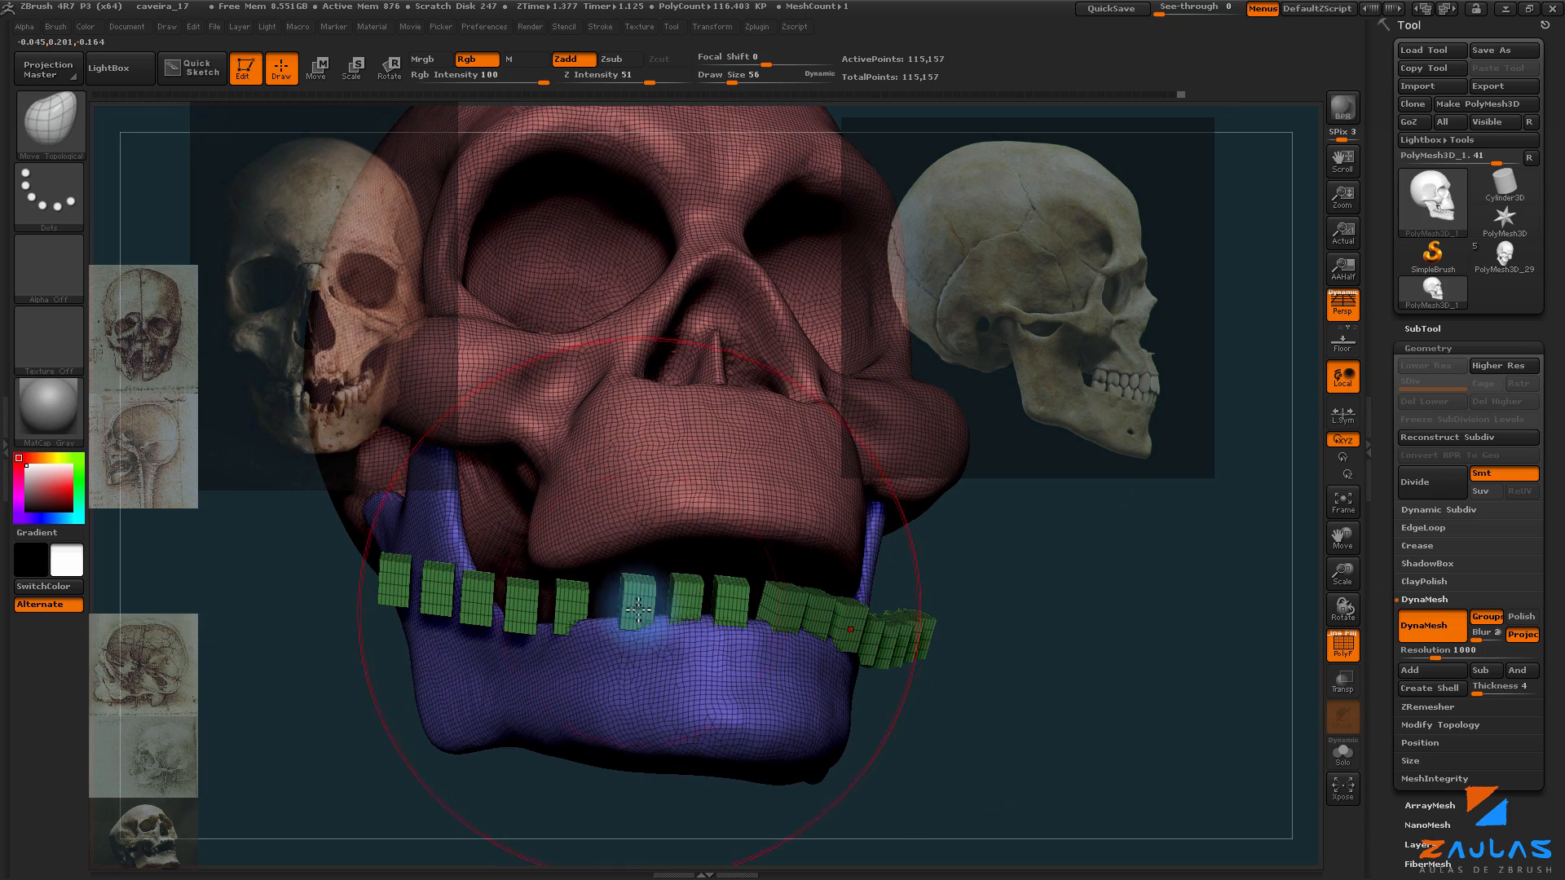
Step: Space and align the tooth blocks along both sides of the lower jaw with Move Topological at draw sizes 78, 19 and 35
drag(1048, 560, 659, 601)
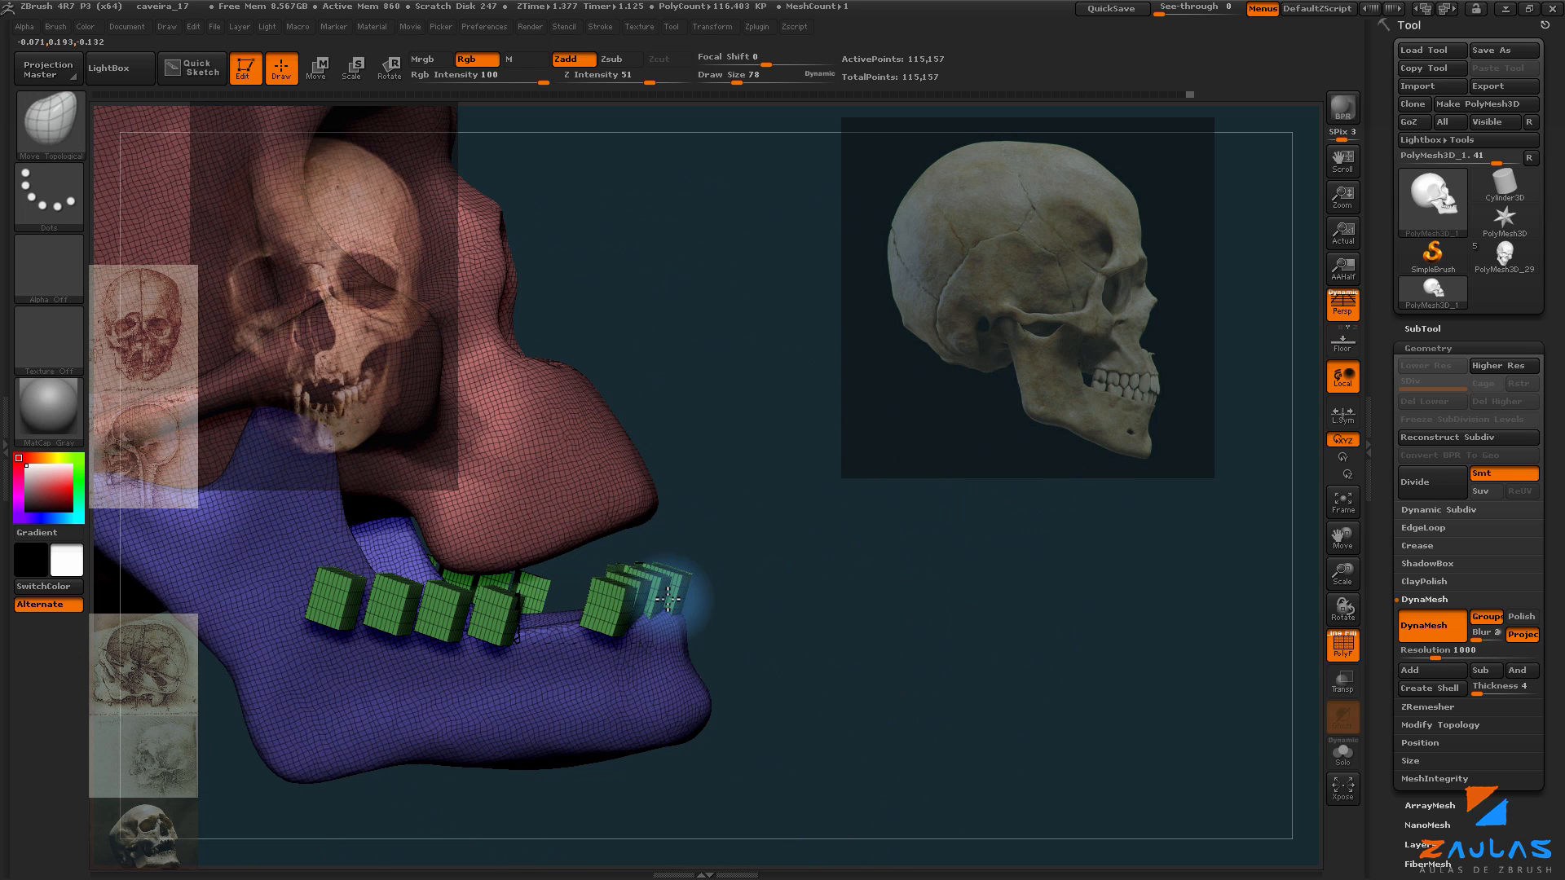
drag(596, 610, 606, 631)
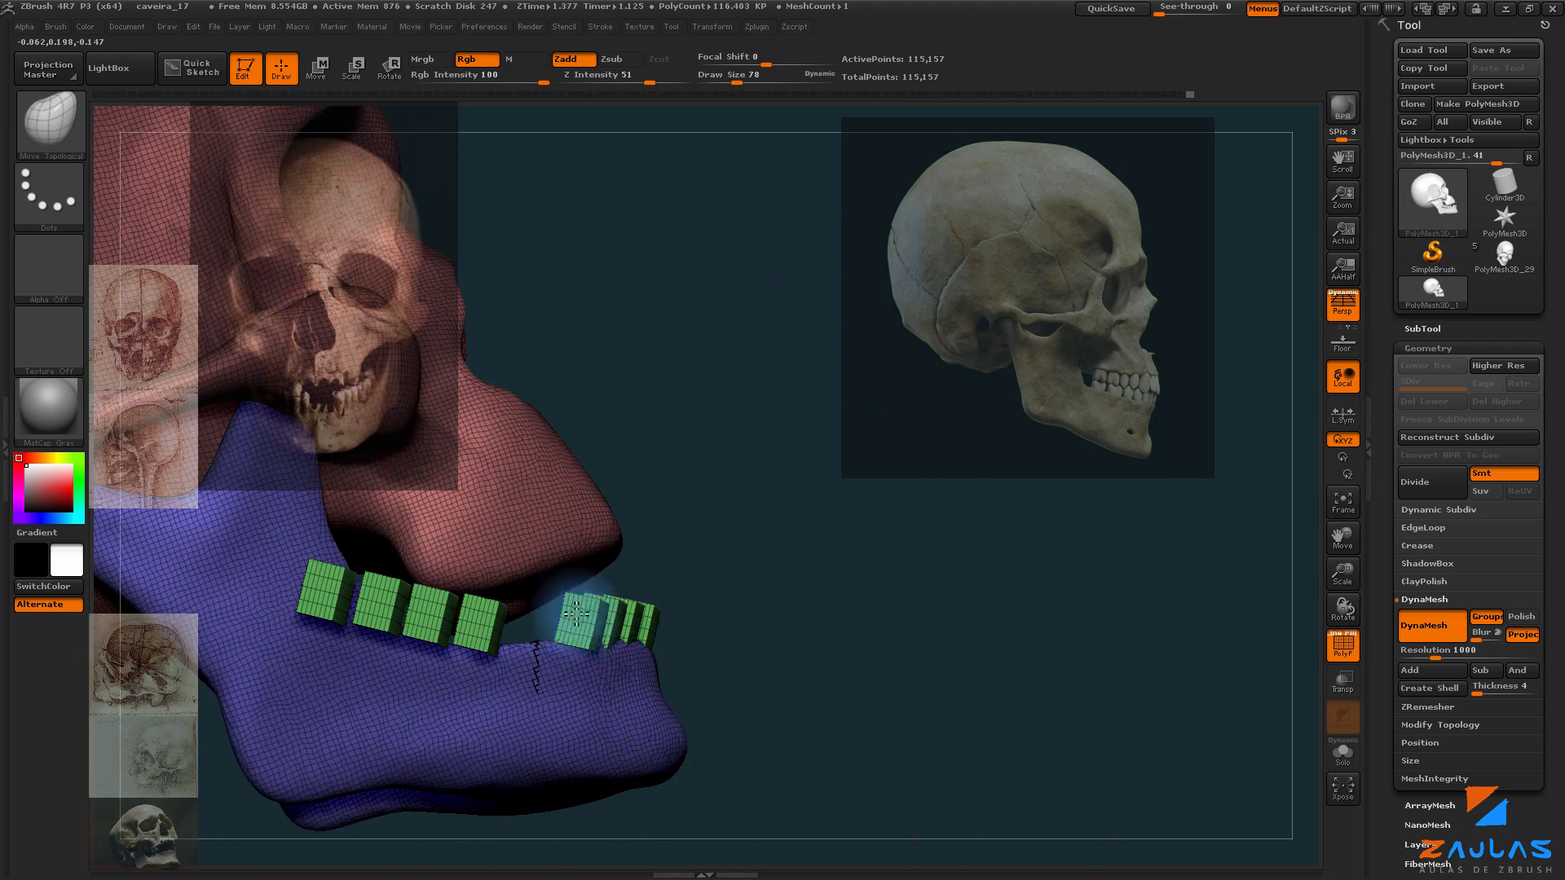
mouse_move(806, 592)
mouse_down()
mouse_move(585, 643)
mouse_move(915, 576)
mouse_move(748, 585)
mouse_up()
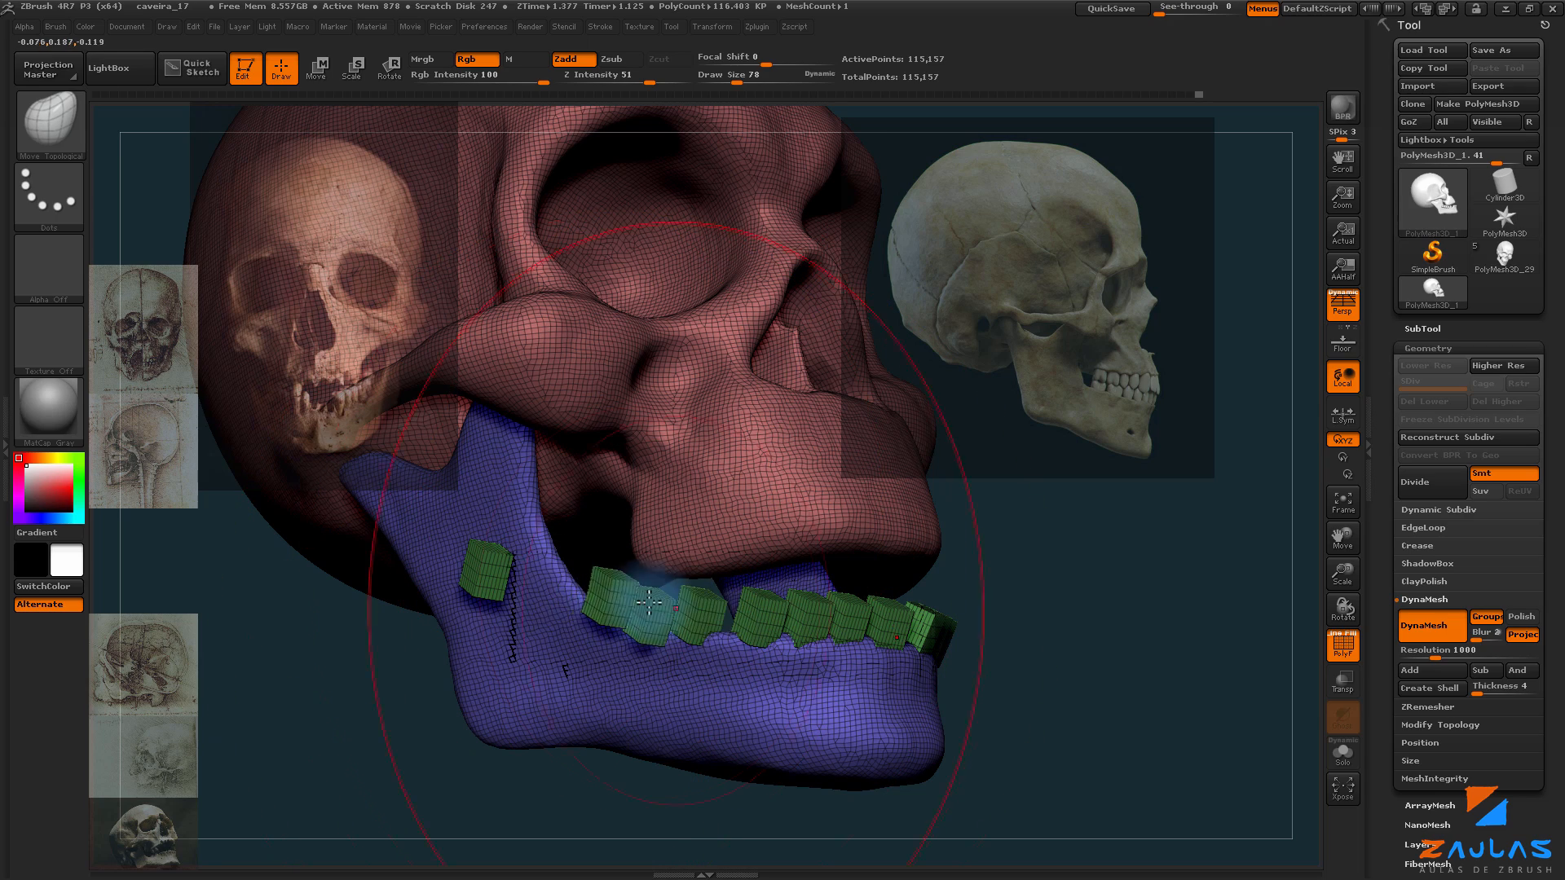
mouse_move(656, 613)
mouse_down()
mouse_move(996, 639)
mouse_move(853, 639)
mouse_up()
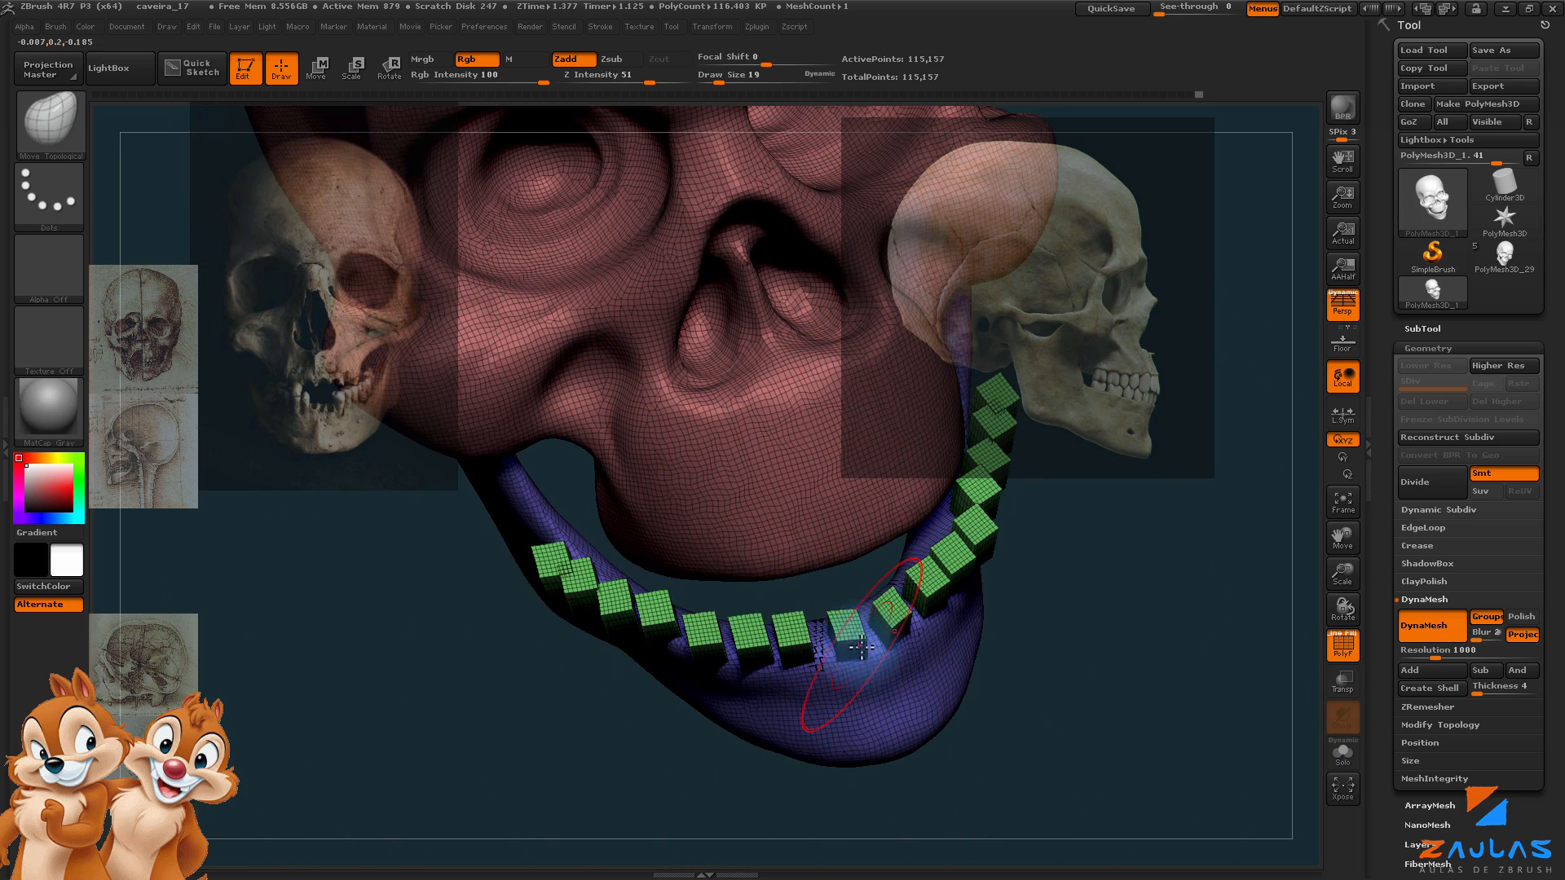
drag(1047, 653, 754, 634)
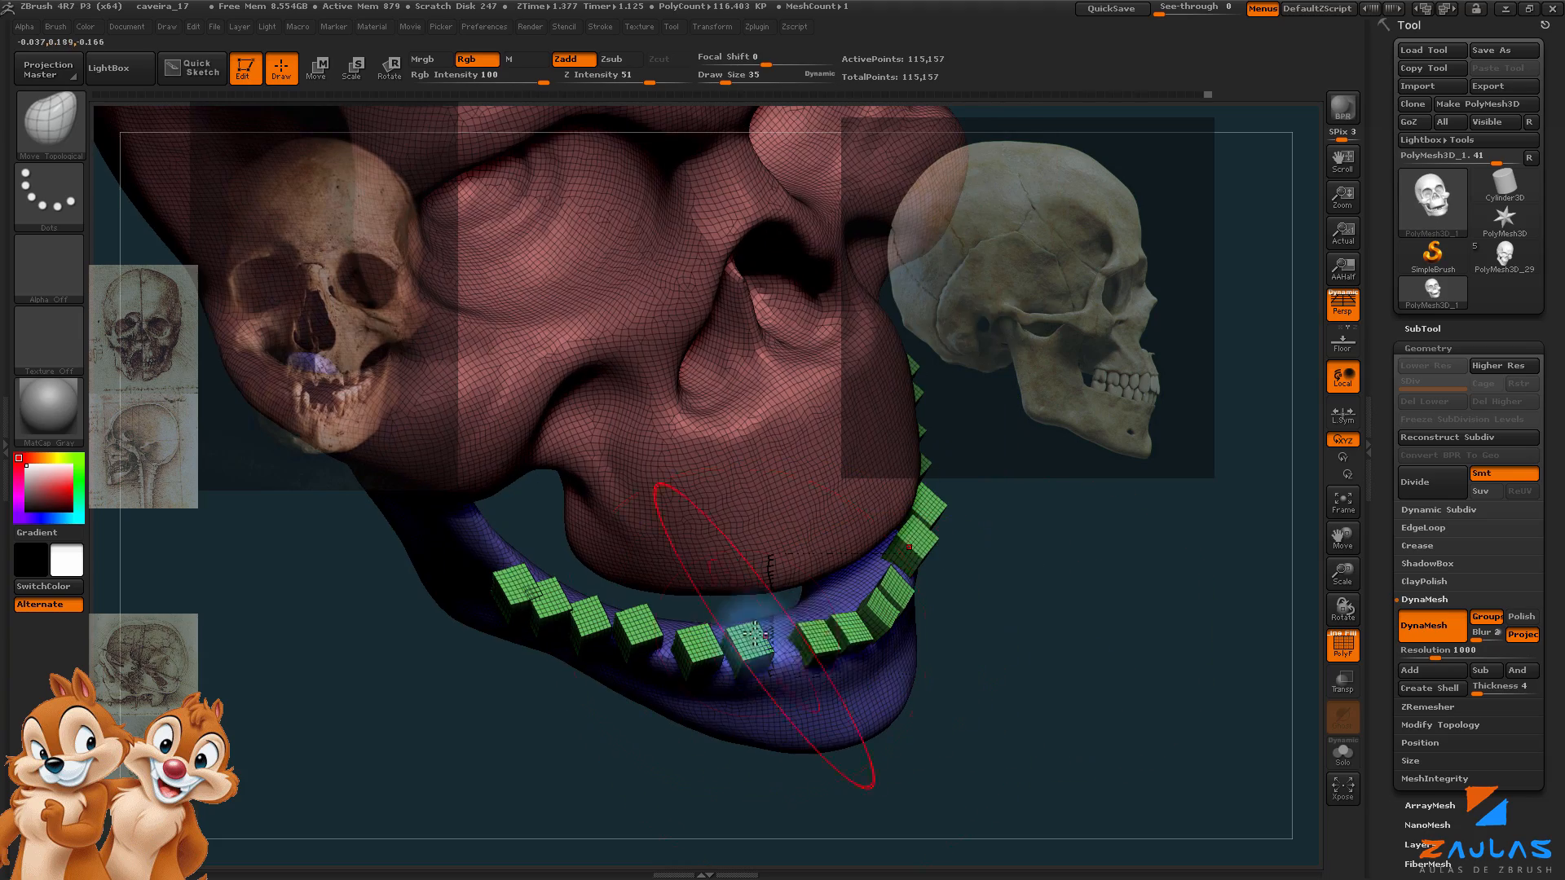
drag(585, 608, 762, 733)
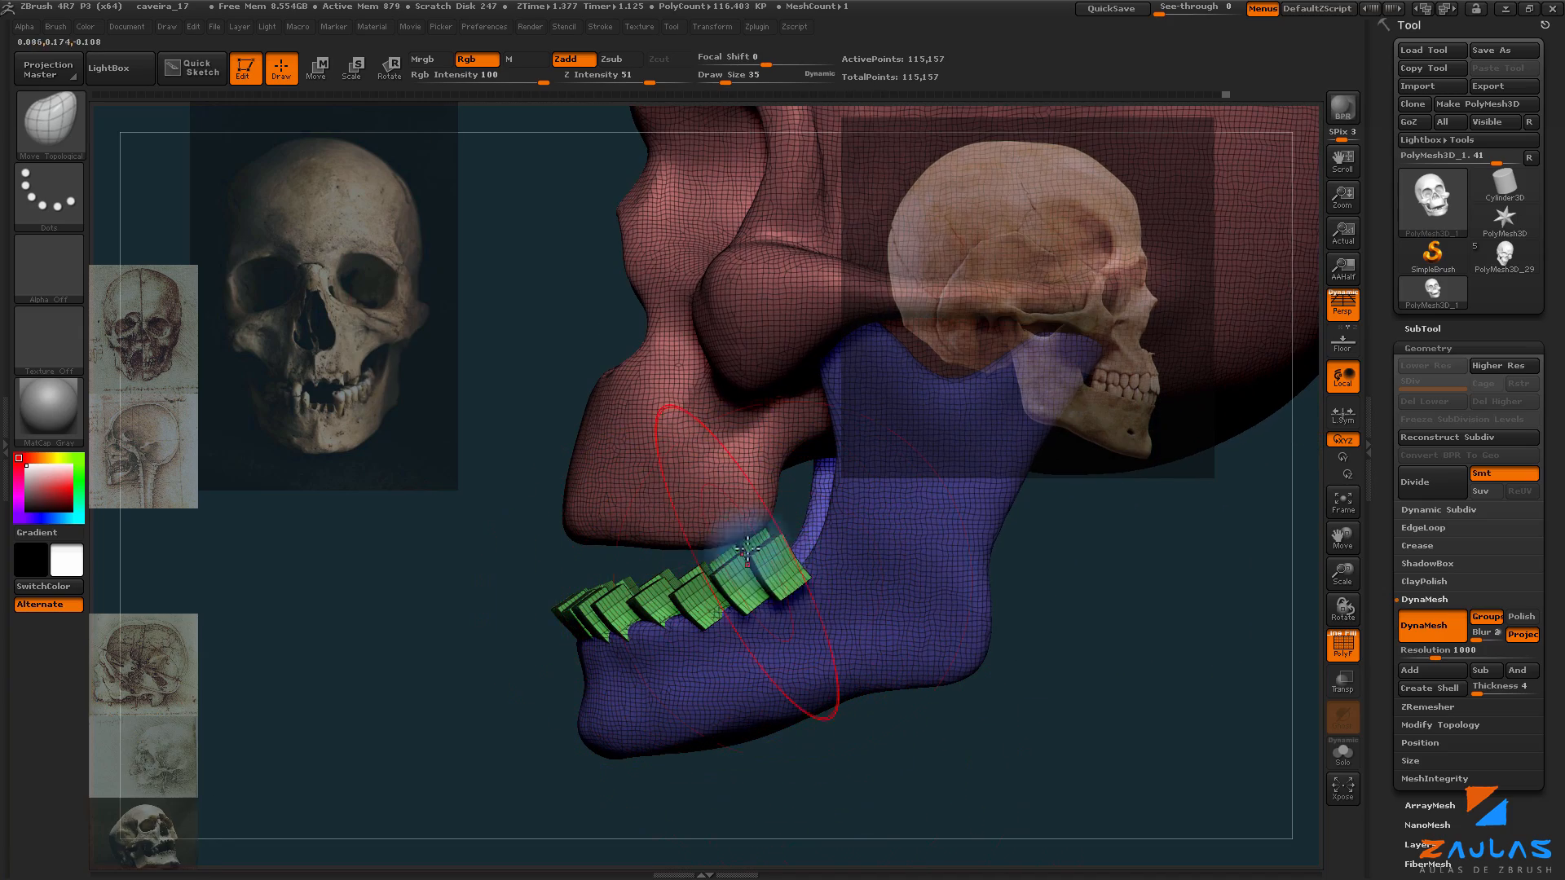
drag(746, 550, 783, 537)
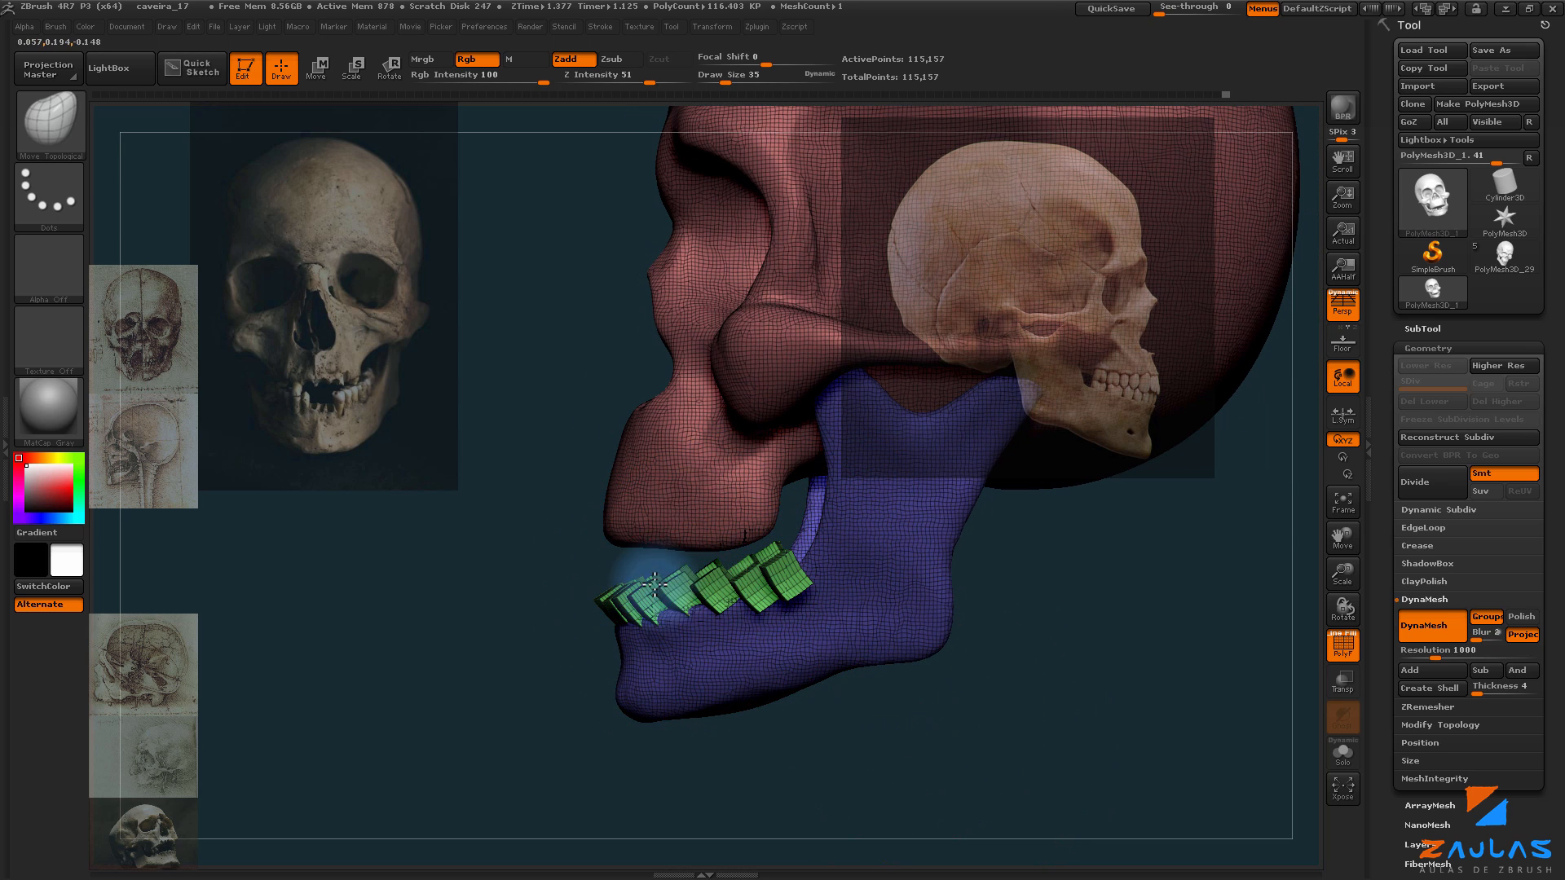
Step: Close the gaps between the tooth blocks and vary their shapes with Move Topological at draw size 20
mouse_move(847, 743)
mouse_down()
mouse_move(748, 579)
mouse_move(849, 635)
mouse_move(828, 720)
mouse_move(908, 719)
mouse_move(849, 720)
mouse_move(815, 701)
mouse_up()
key(s)
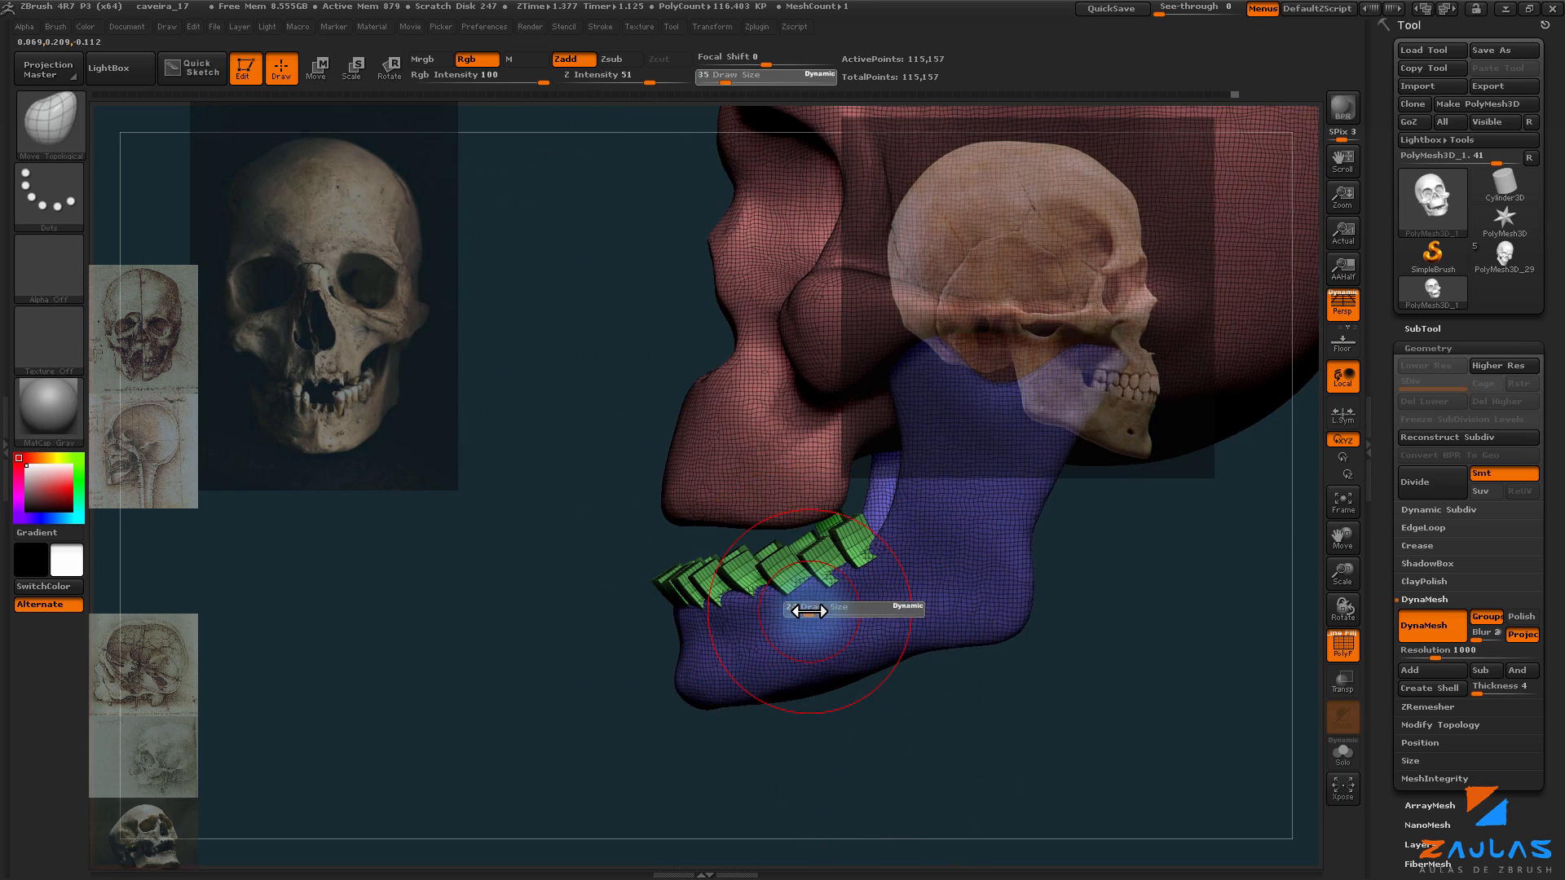
drag(807, 611, 782, 611)
mouse_move(762, 744)
mouse_down()
mouse_move(587, 650)
mouse_move(623, 677)
mouse_move(961, 628)
mouse_move(1006, 653)
mouse_move(968, 629)
mouse_move(974, 646)
mouse_move(1006, 639)
mouse_move(988, 622)
mouse_move(971, 646)
mouse_move(804, 689)
mouse_move(936, 751)
mouse_move(705, 652)
mouse_up()
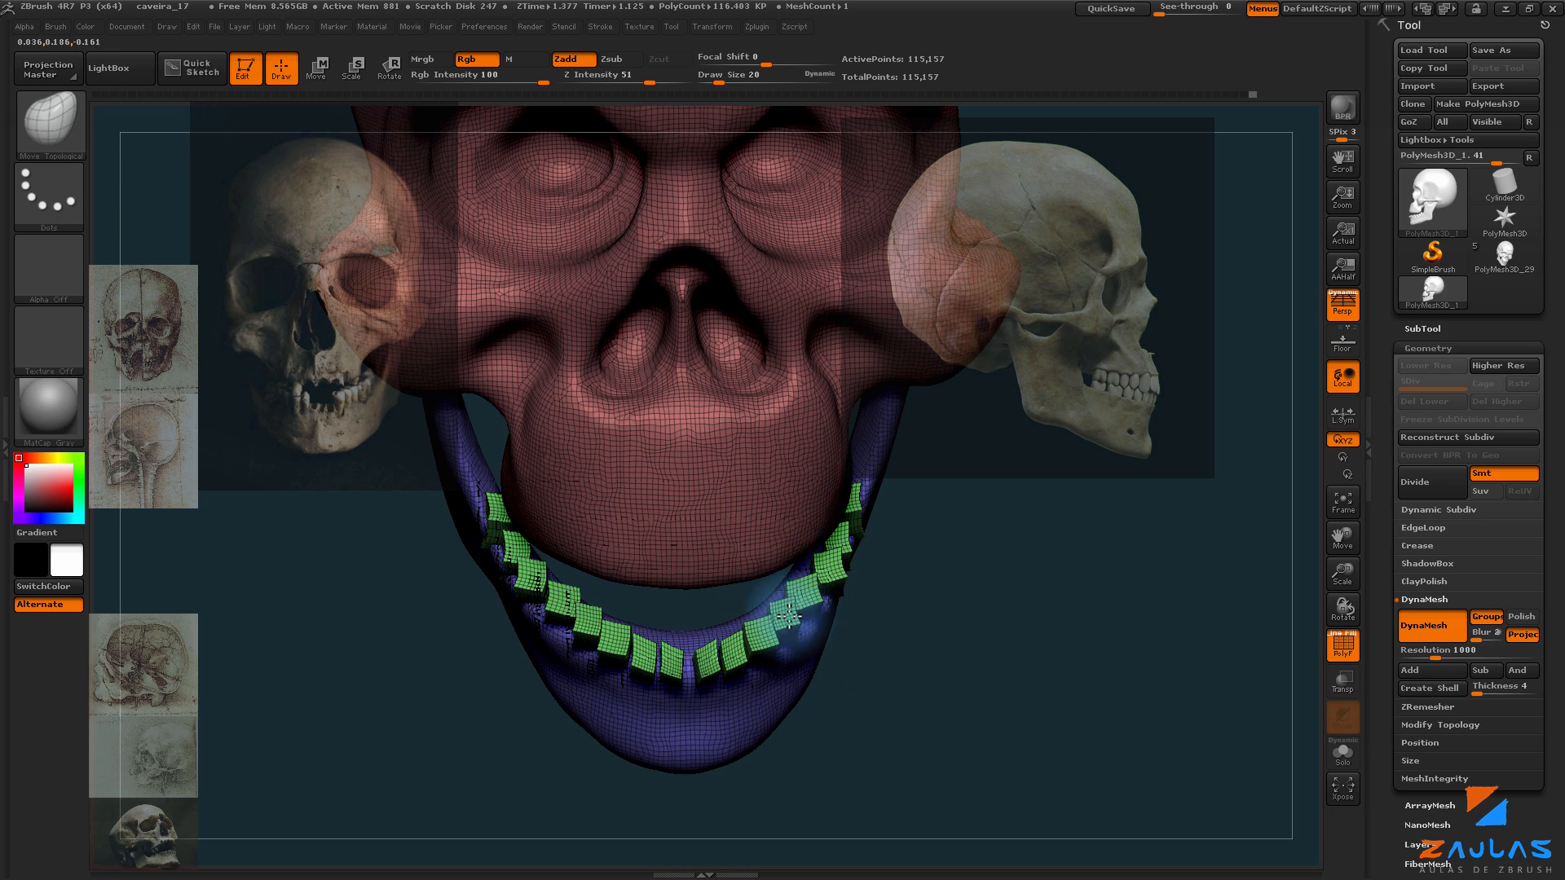
mouse_move(876, 563)
mouse_down()
mouse_move(964, 608)
mouse_move(1035, 560)
mouse_move(1019, 571)
mouse_up()
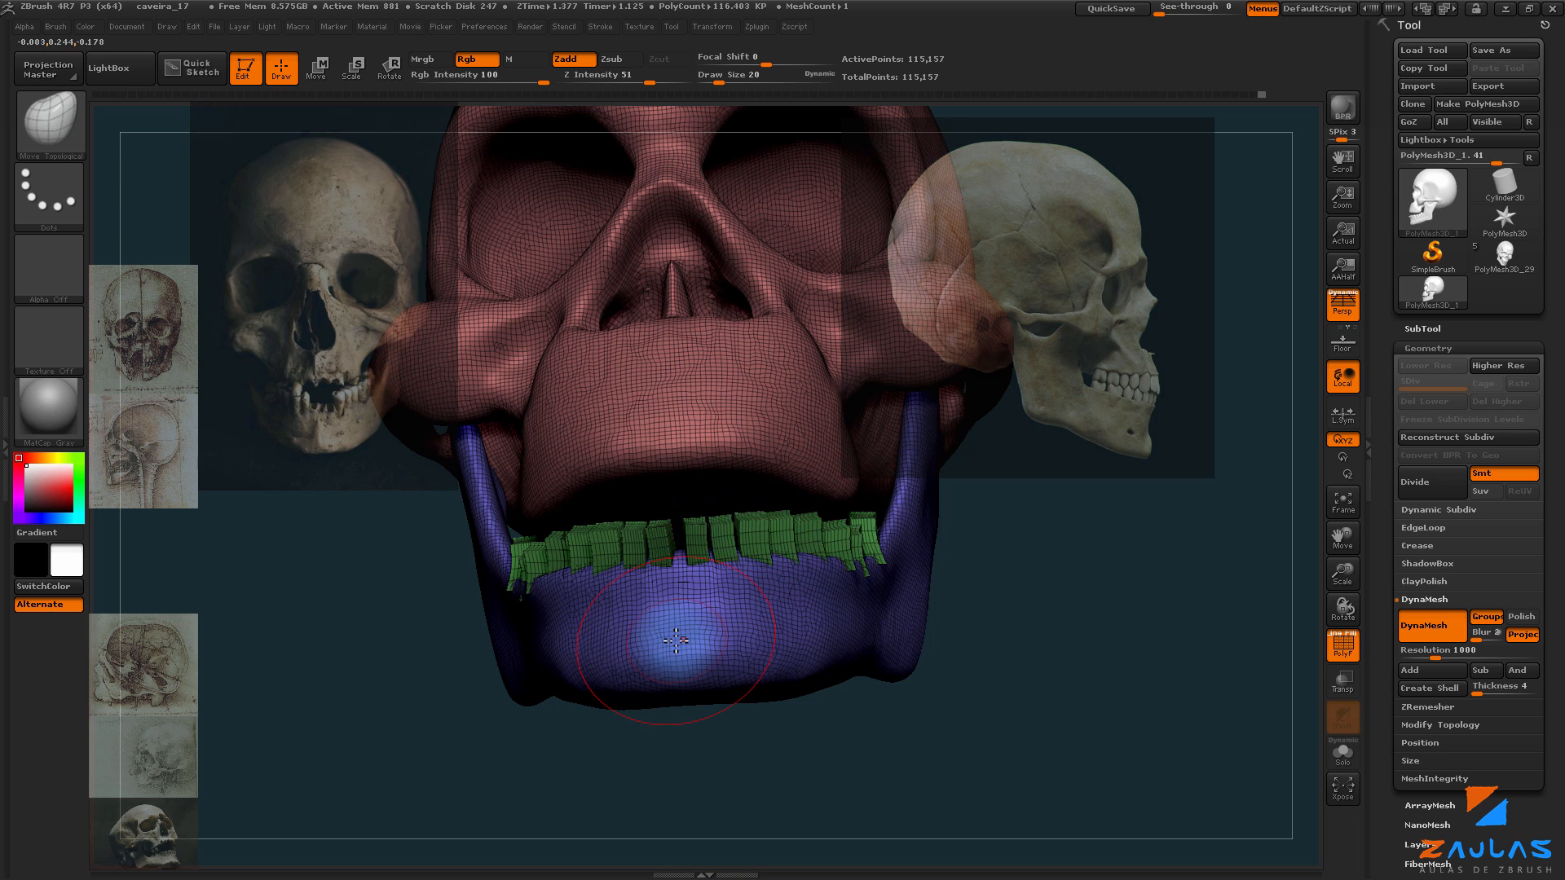
drag(1066, 565, 789, 551)
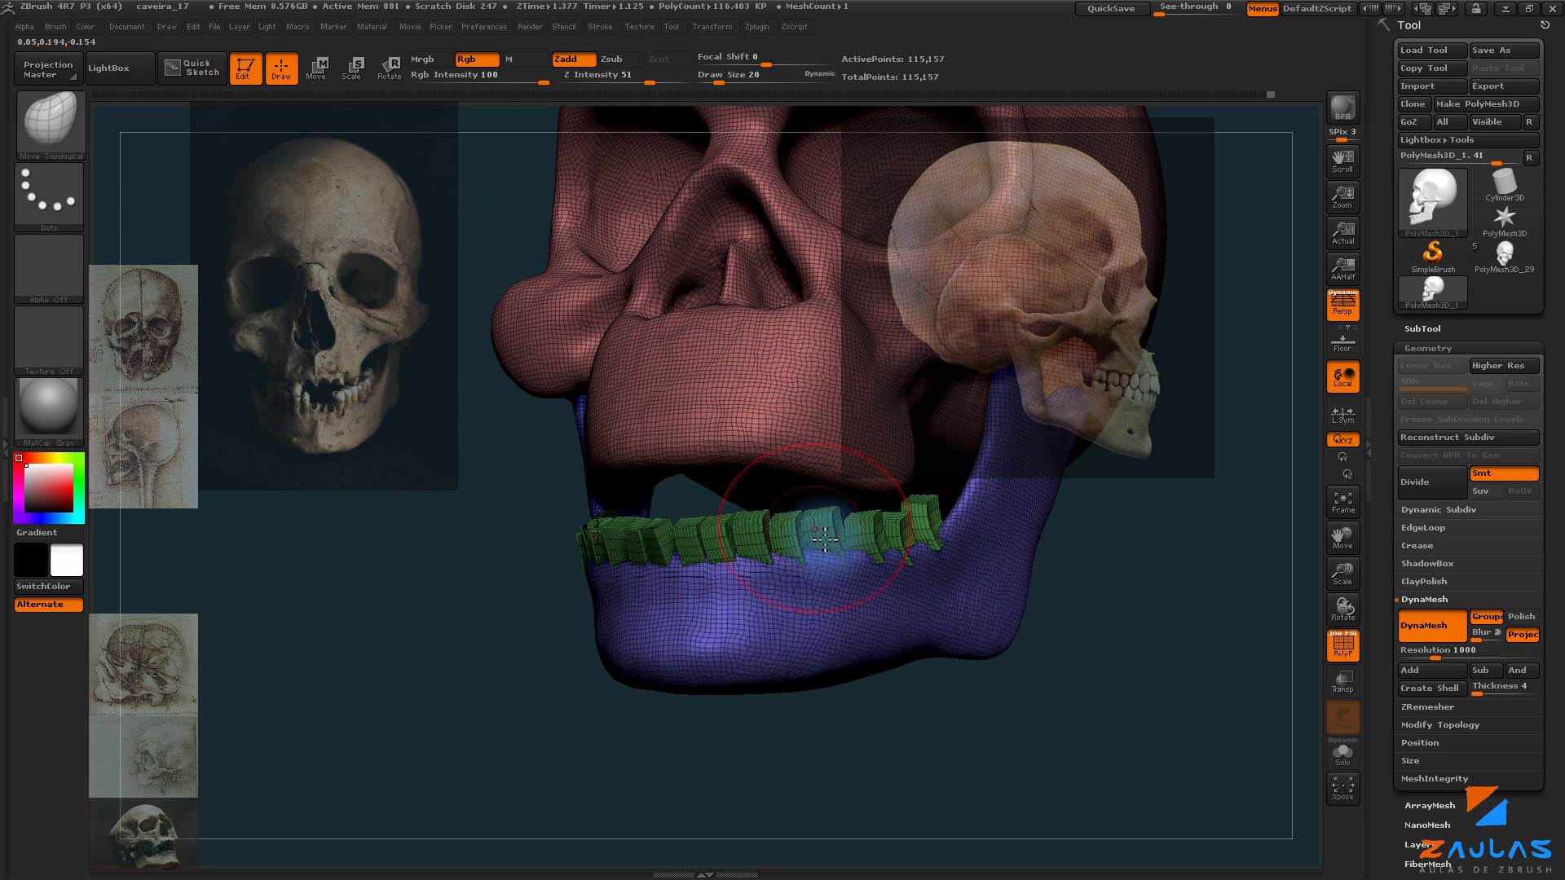
drag(921, 742, 751, 655)
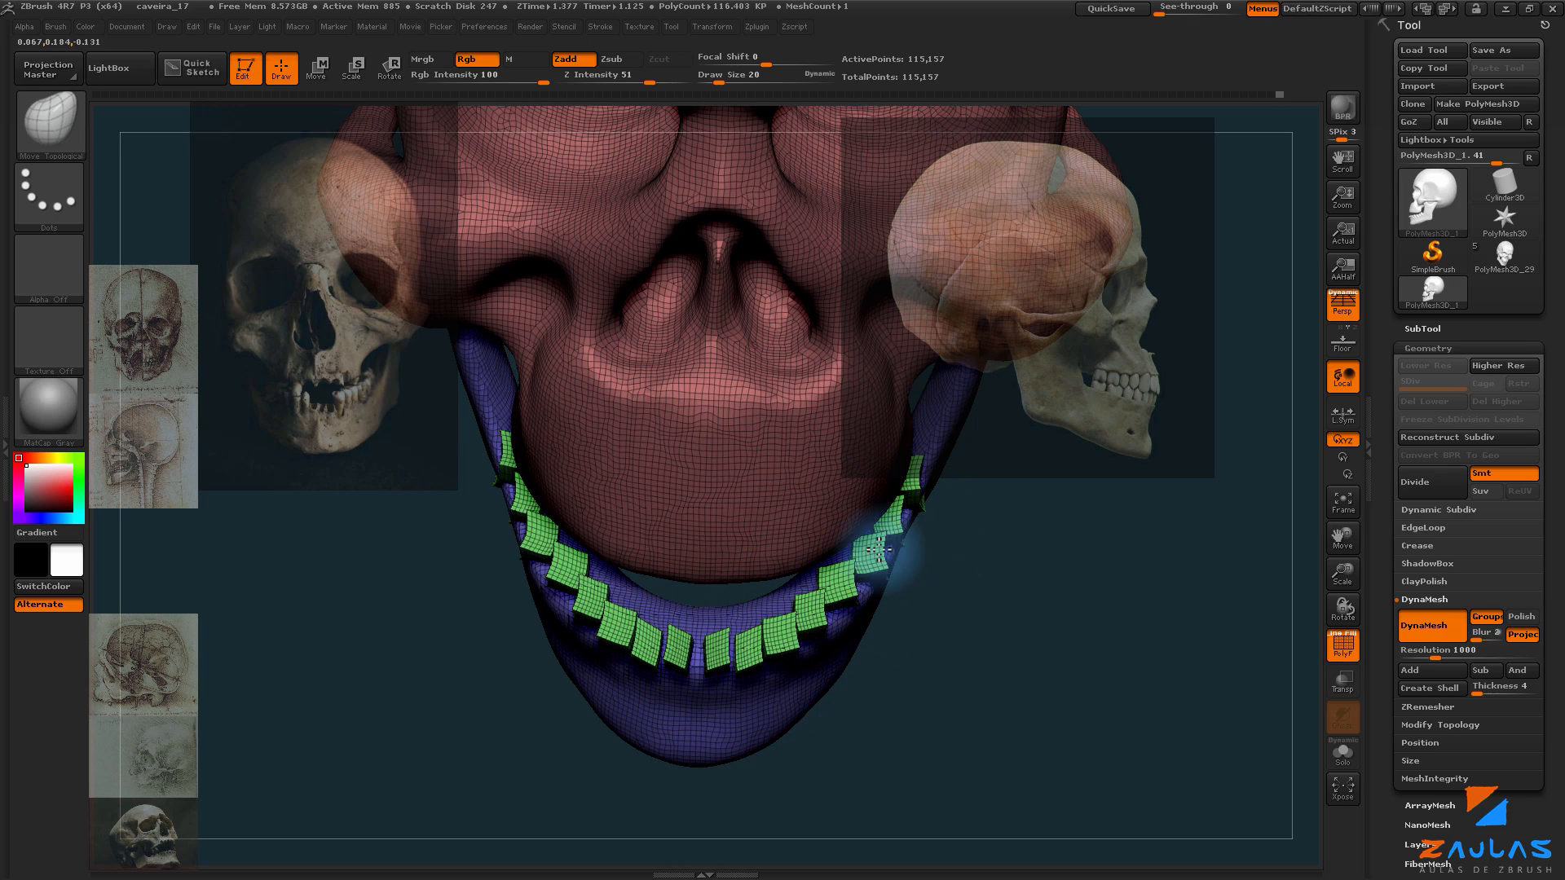
mouse_move(974, 611)
mouse_down()
mouse_move(1079, 579)
mouse_move(1079, 618)
mouse_move(1042, 607)
mouse_move(1030, 670)
mouse_move(1017, 622)
mouse_move(946, 653)
mouse_move(945, 584)
mouse_move(1013, 650)
mouse_move(929, 619)
mouse_move(955, 617)
mouse_move(815, 623)
mouse_up()
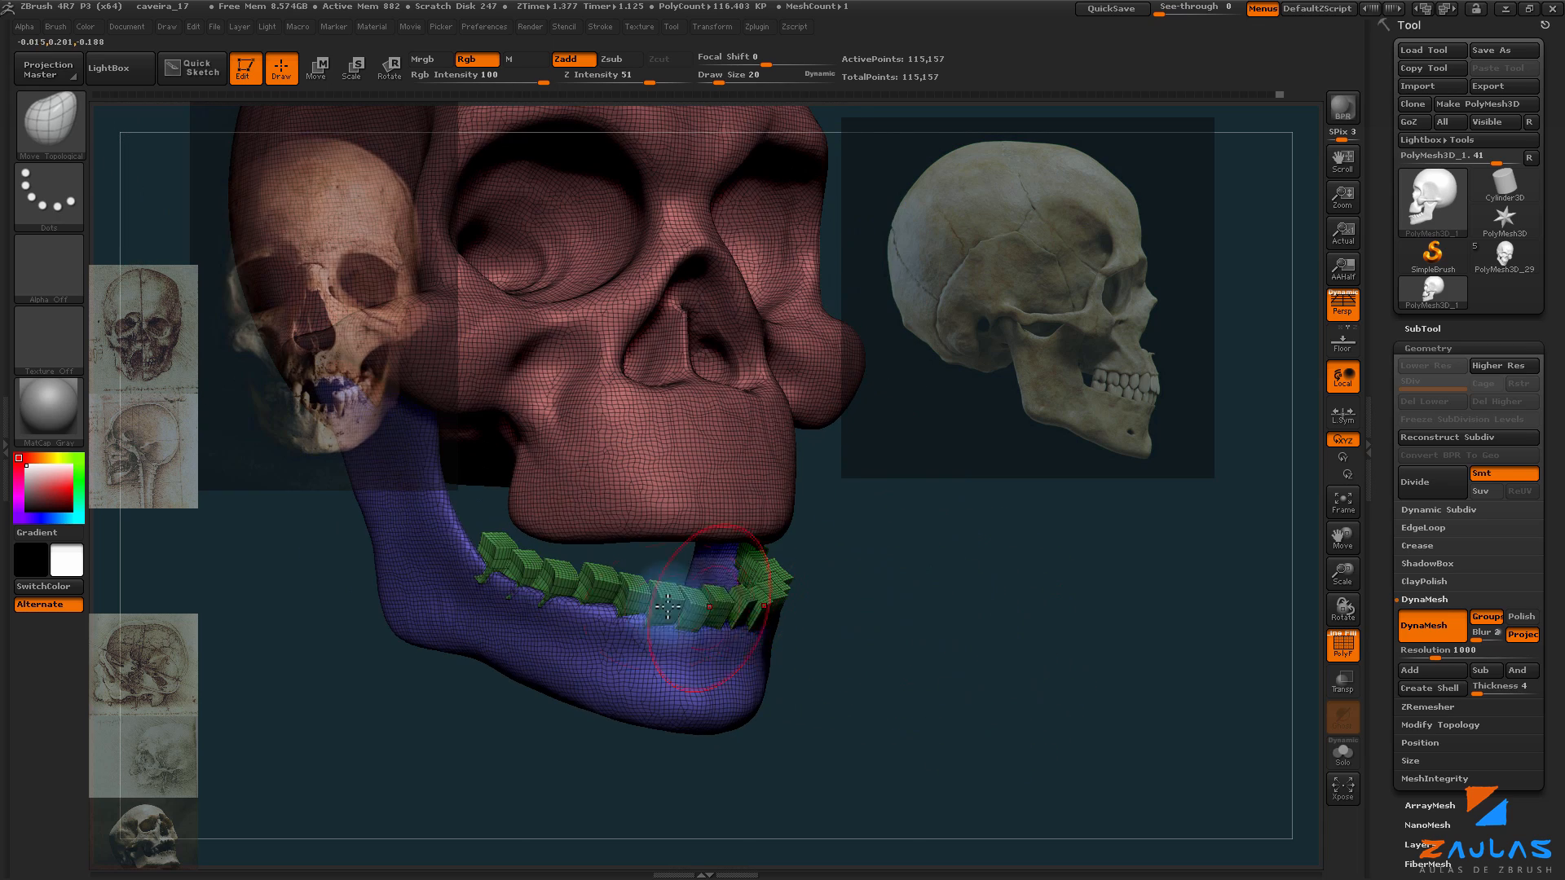
mouse_move(975, 622)
mouse_down()
mouse_move(936, 622)
mouse_move(1051, 640)
mouse_move(971, 636)
mouse_move(964, 674)
mouse_move(1024, 703)
mouse_up()
Step: Isolate the tooth blocks and give each one its own polygroup with Auto Groups
key(ctrl+shift)
ctrl+shift+click(786, 610)
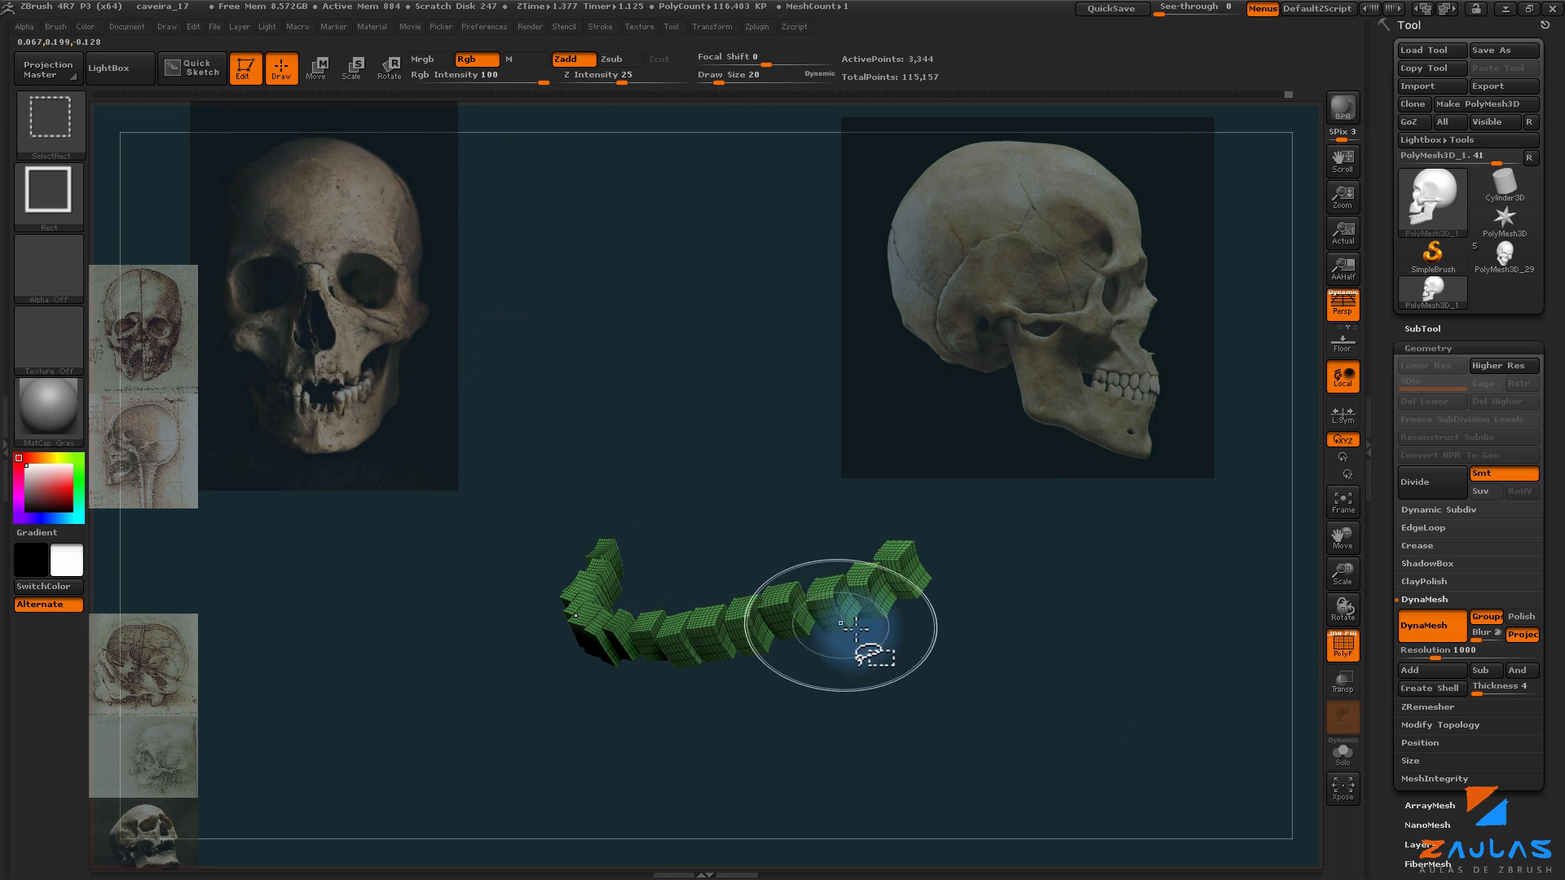
drag(904, 660, 938, 652)
click(1428, 348)
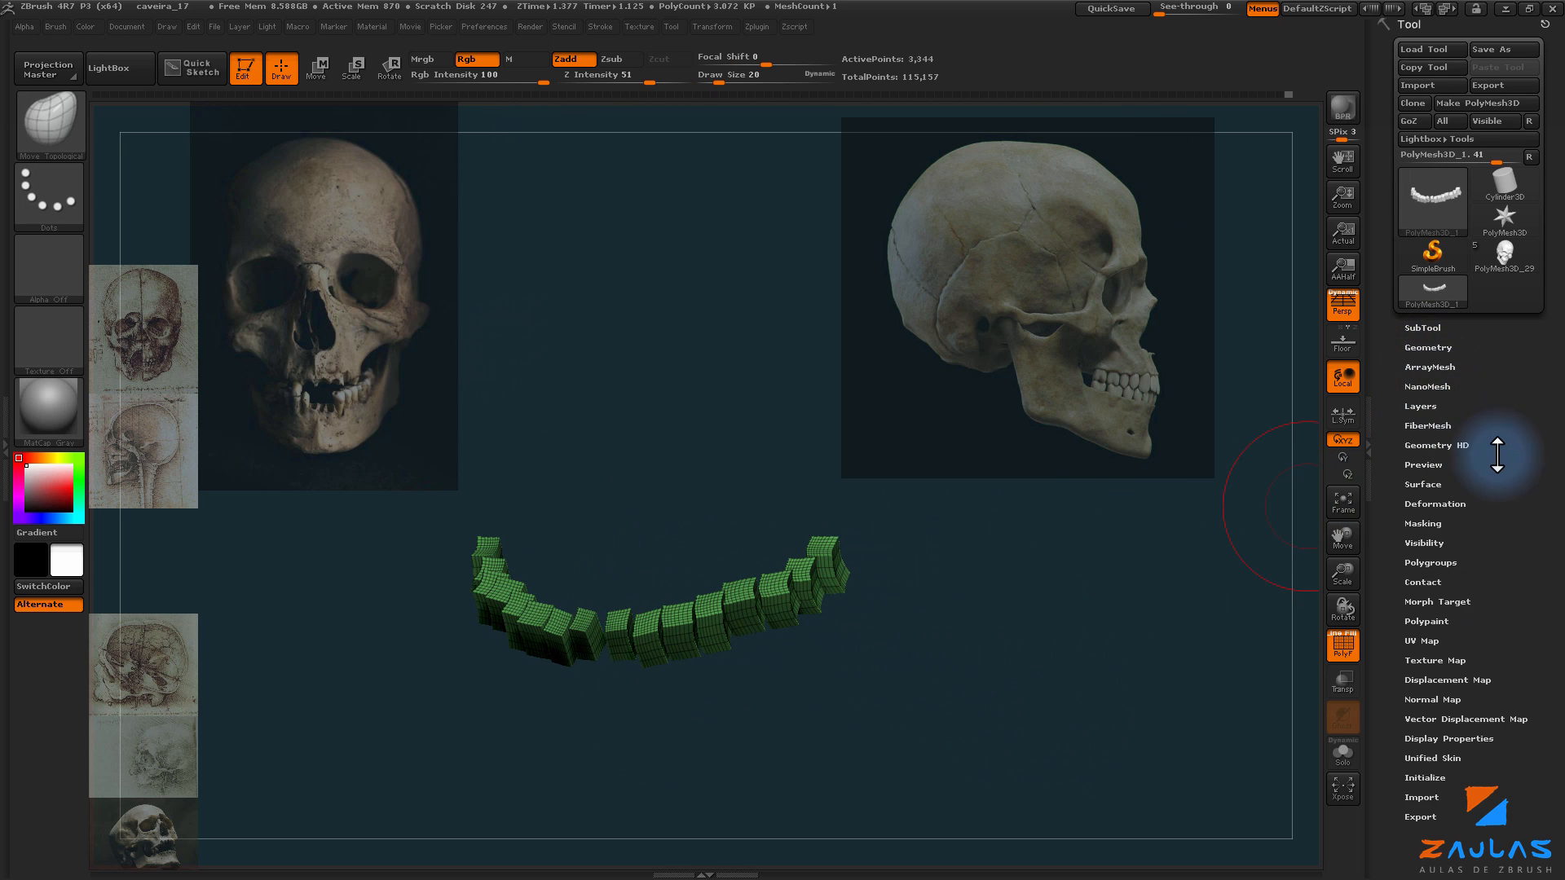
click(1436, 562)
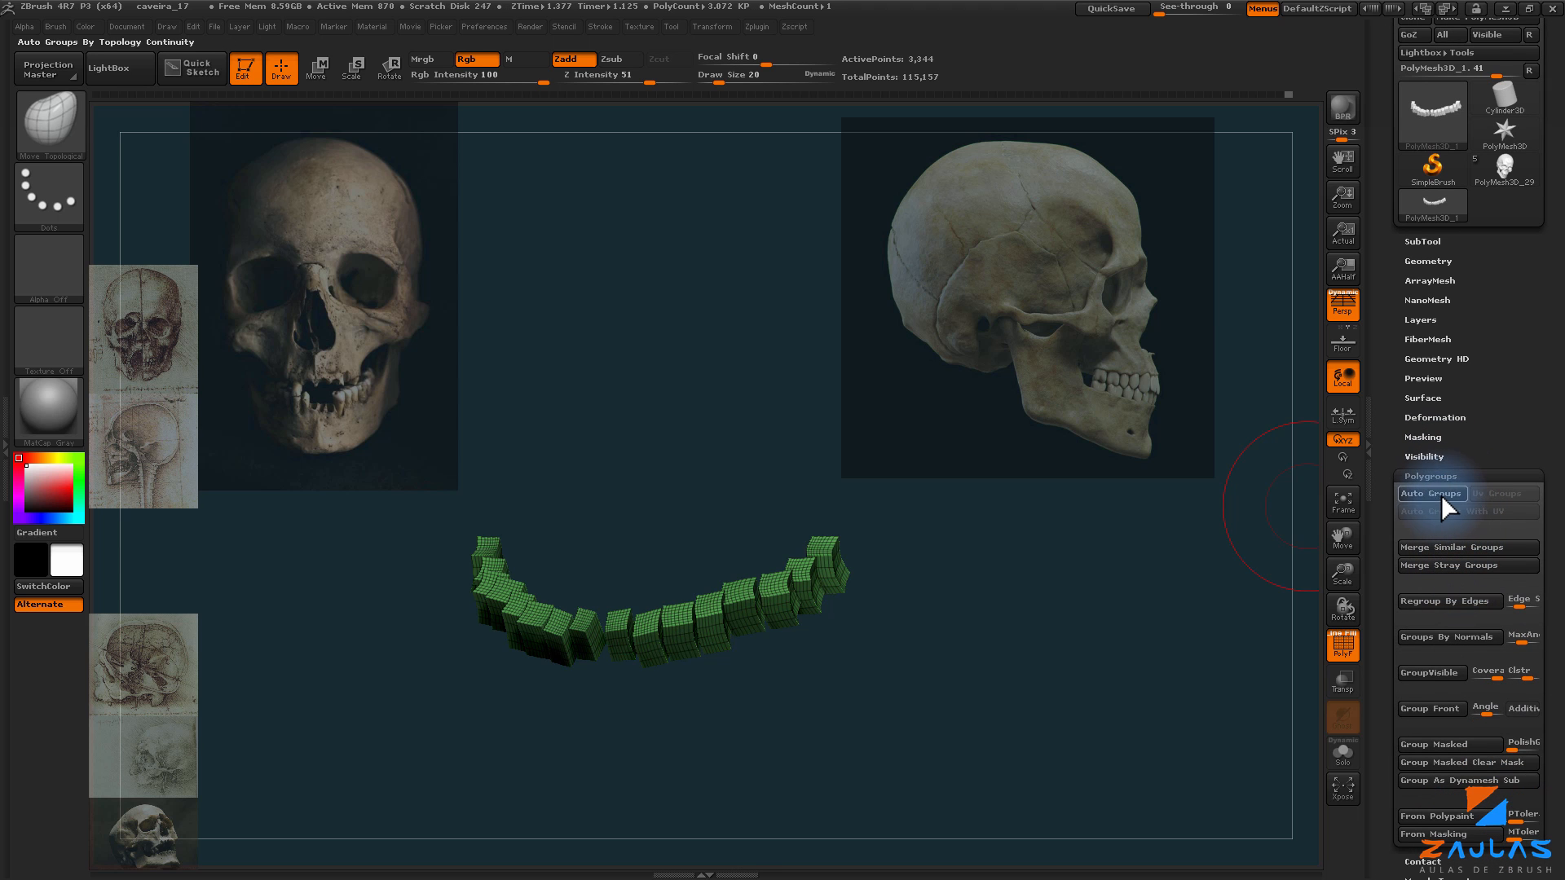
click(1441, 495)
Step: Show the whole skull, update its DynaMesh with the new tooth groups, and hide the lower jaw
mouse_move(1170, 665)
mouse_down()
mouse_move(1092, 630)
mouse_move(1118, 628)
mouse_move(1030, 639)
mouse_move(1079, 671)
mouse_move(1093, 653)
mouse_move(1053, 582)
mouse_move(1205, 681)
mouse_move(1186, 679)
mouse_up()
ctrl+shift+click(1100, 661)
mouse_move(943, 628)
mouse_down()
mouse_move(1117, 767)
mouse_move(873, 601)
mouse_up()
ctrl+shift+click(993, 667)
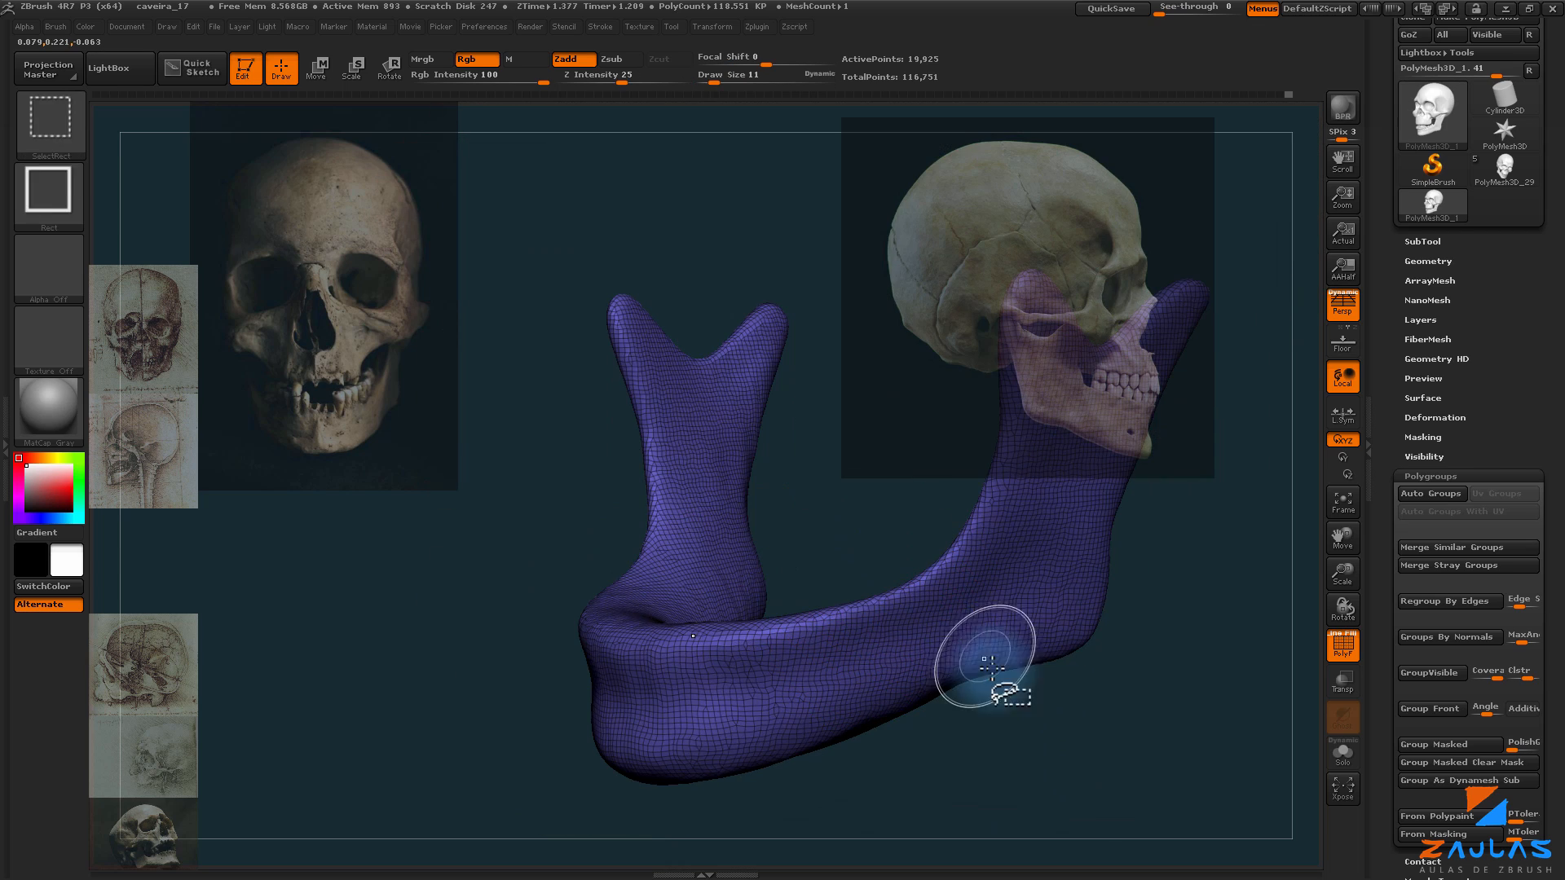
ctrl+shift+click(988, 678)
Step: Smooth the tooth blocks at draw size 11, show the whole skull again and turn off the polyframe
drag(1028, 720, 1011, 693)
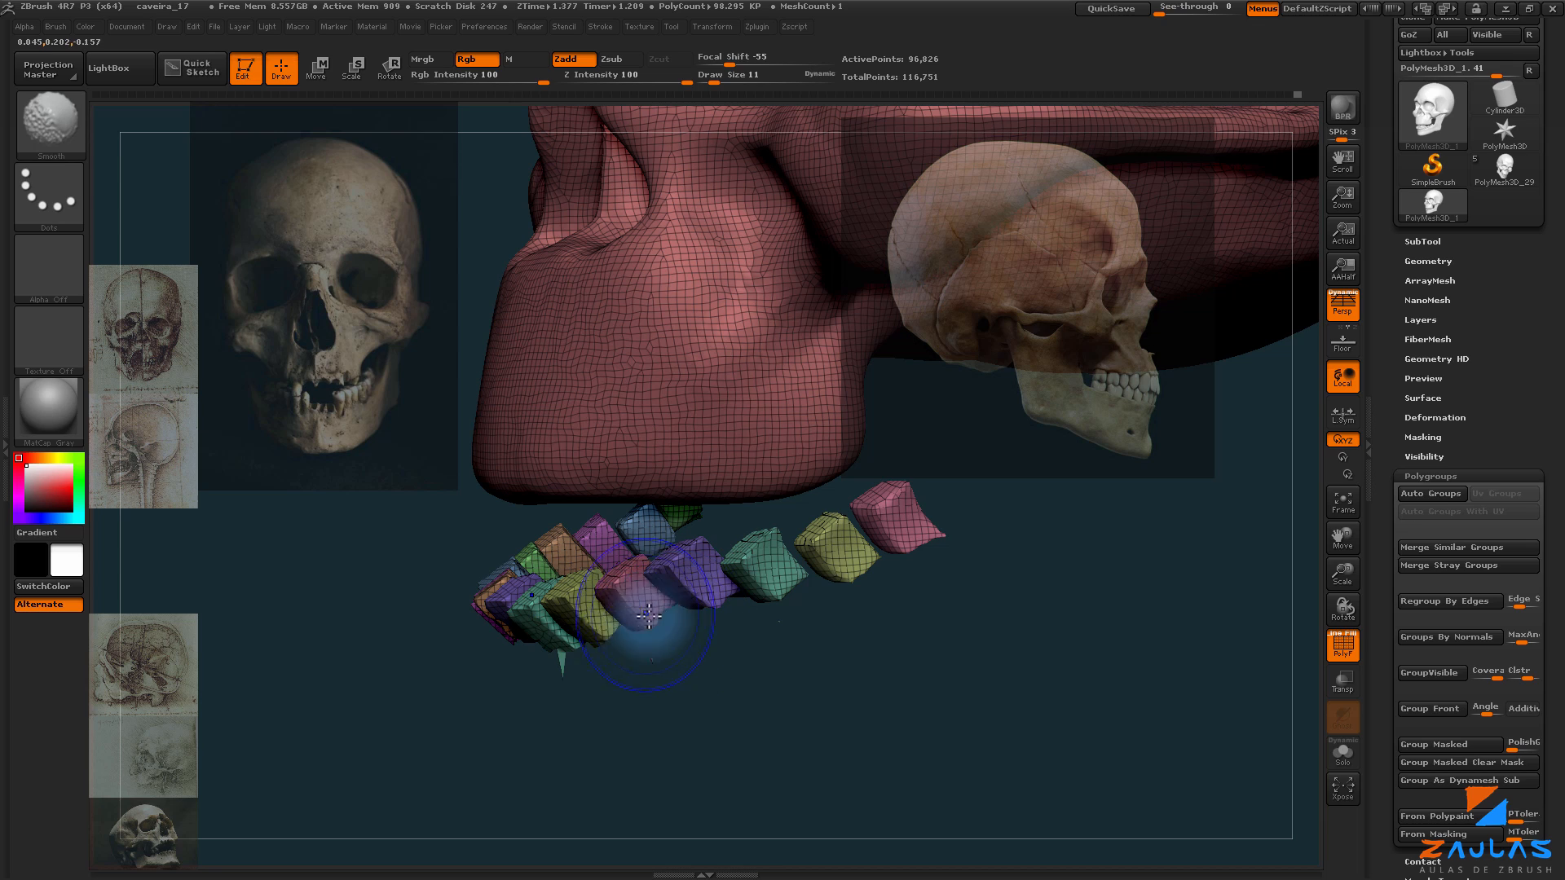
shift+drag(570, 655, 619, 653)
alt+drag(737, 685, 954, 717)
ctrl+shift+click(923, 703)
click(1343, 644)
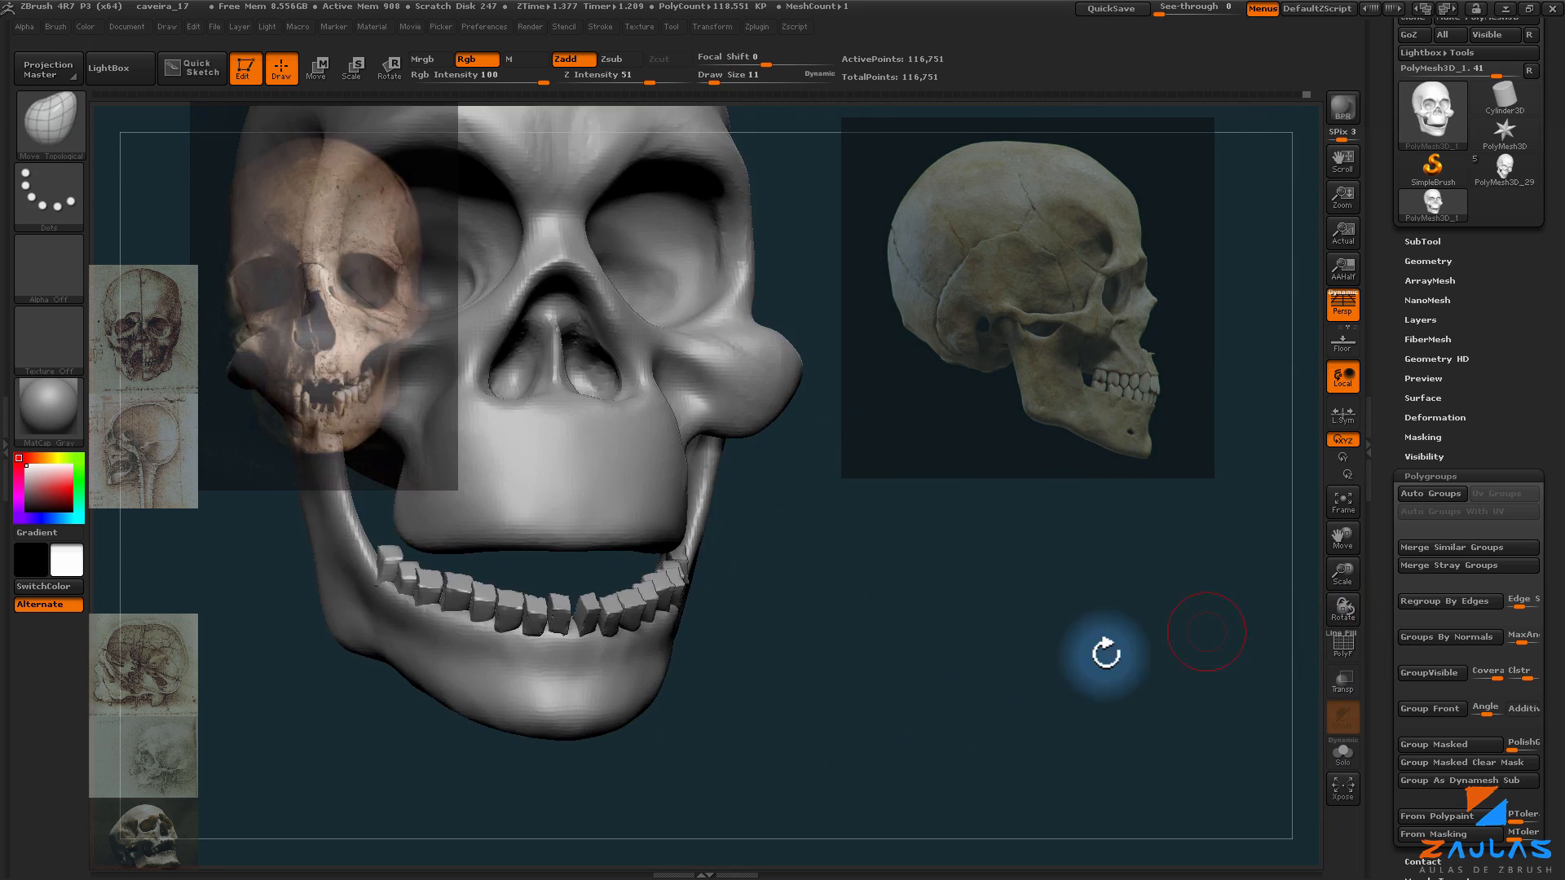
Step: Refine the spacing and shape of the lower teeth with Move Topological and Smooth at draw sizes 11 and 19
drag(1103, 649, 1071, 654)
drag(1072, 655, 1059, 702)
alt+drag(1058, 702, 1032, 687)
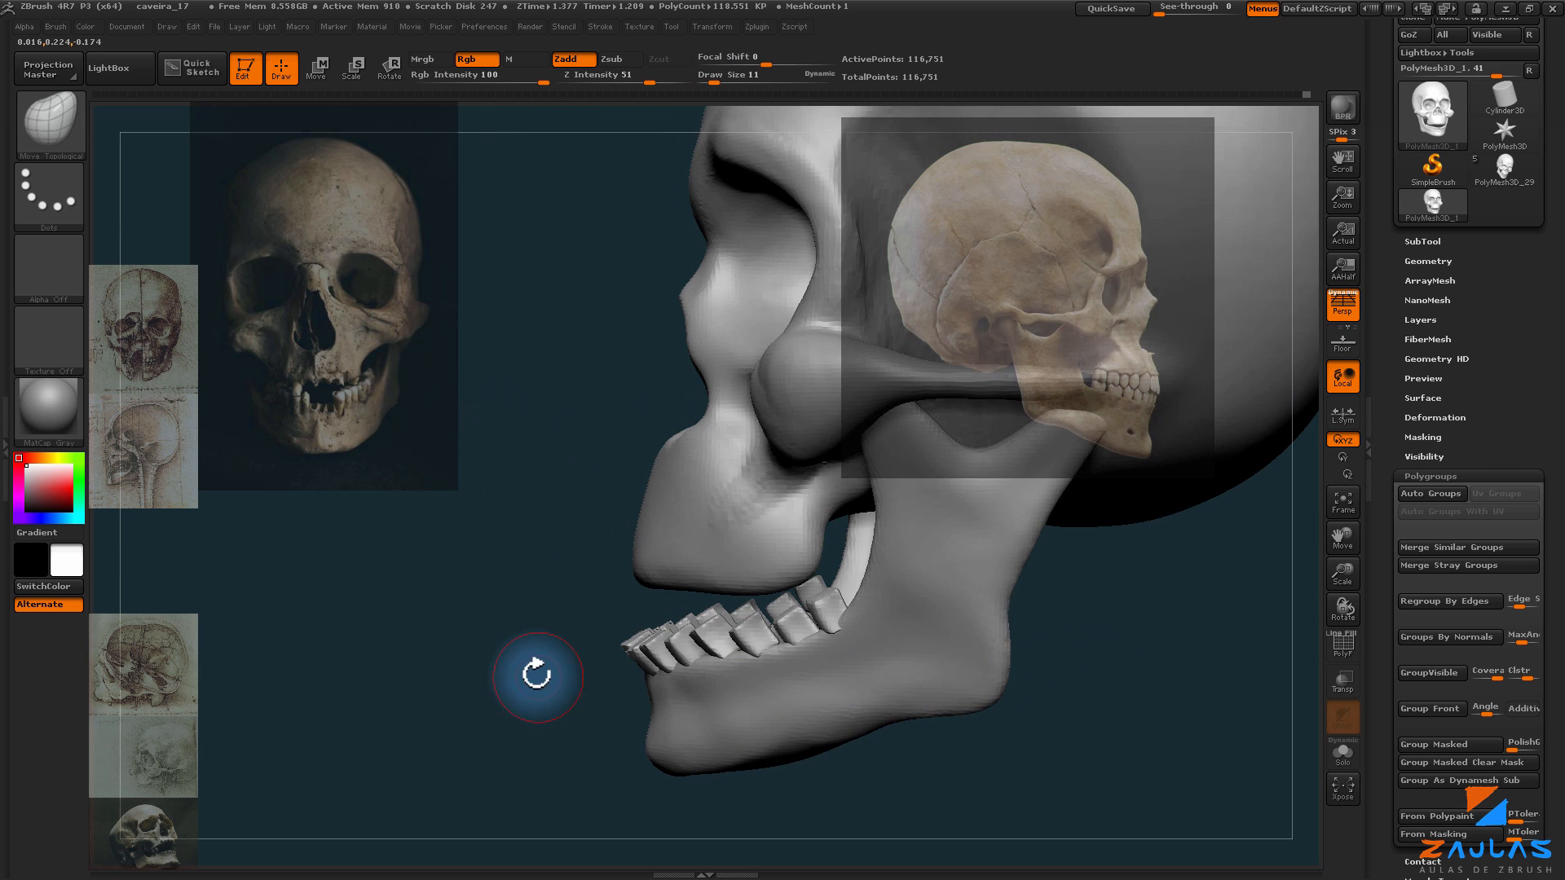
drag(535, 674, 563, 690)
mouse_move(562, 689)
alt+mouse_down()
mouse_move(543, 683)
mouse_move(601, 664)
mouse_move(632, 613)
alt+mouse_up()
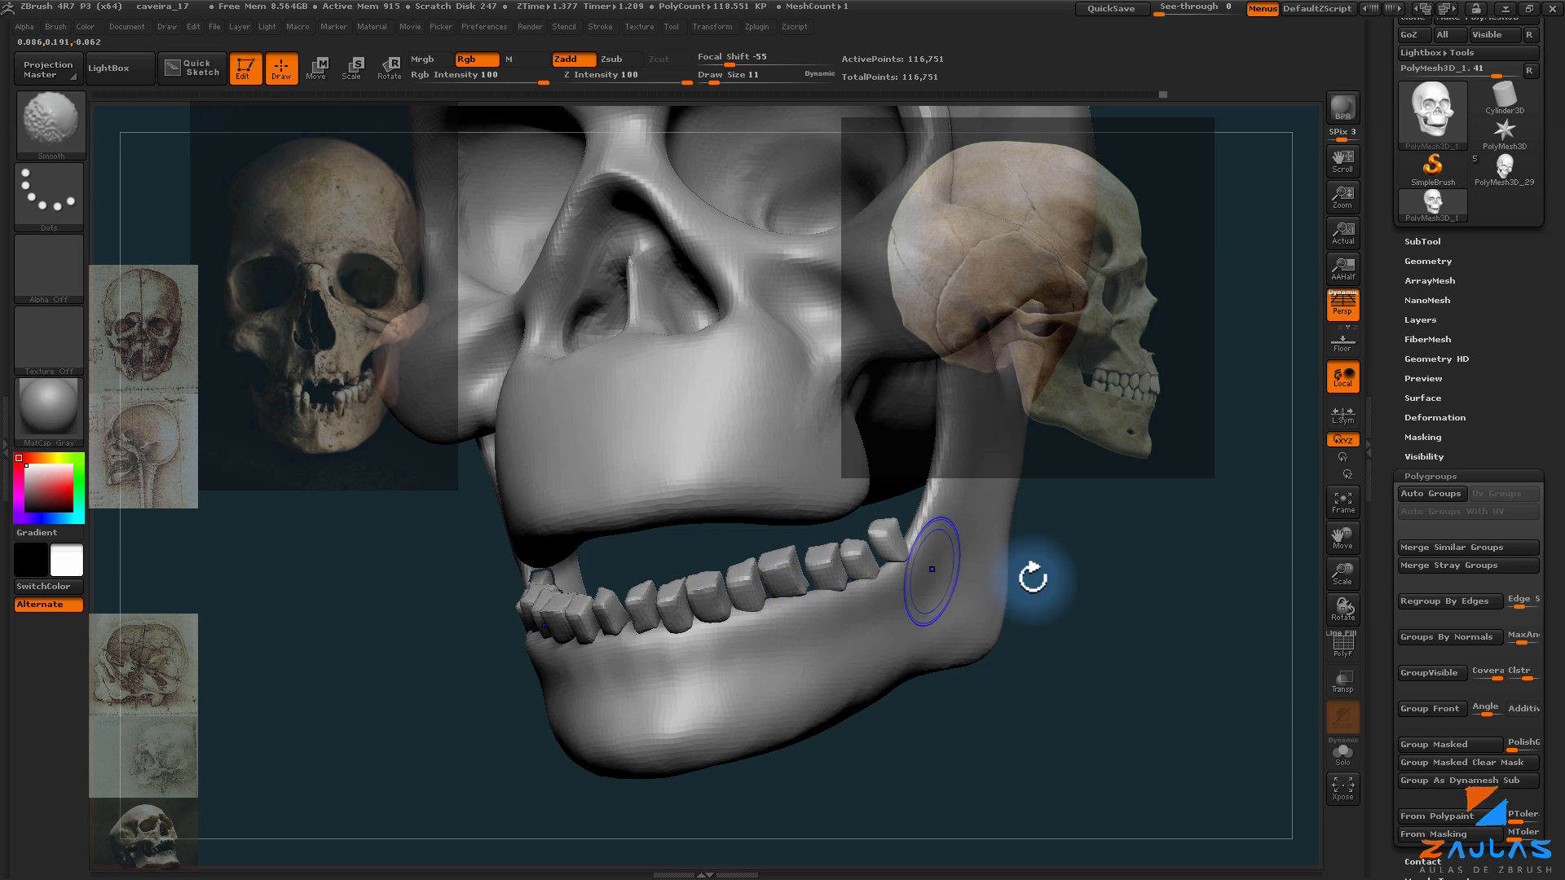
mouse_move(1030, 577)
mouse_down()
mouse_move(1084, 569)
mouse_move(774, 595)
mouse_up()
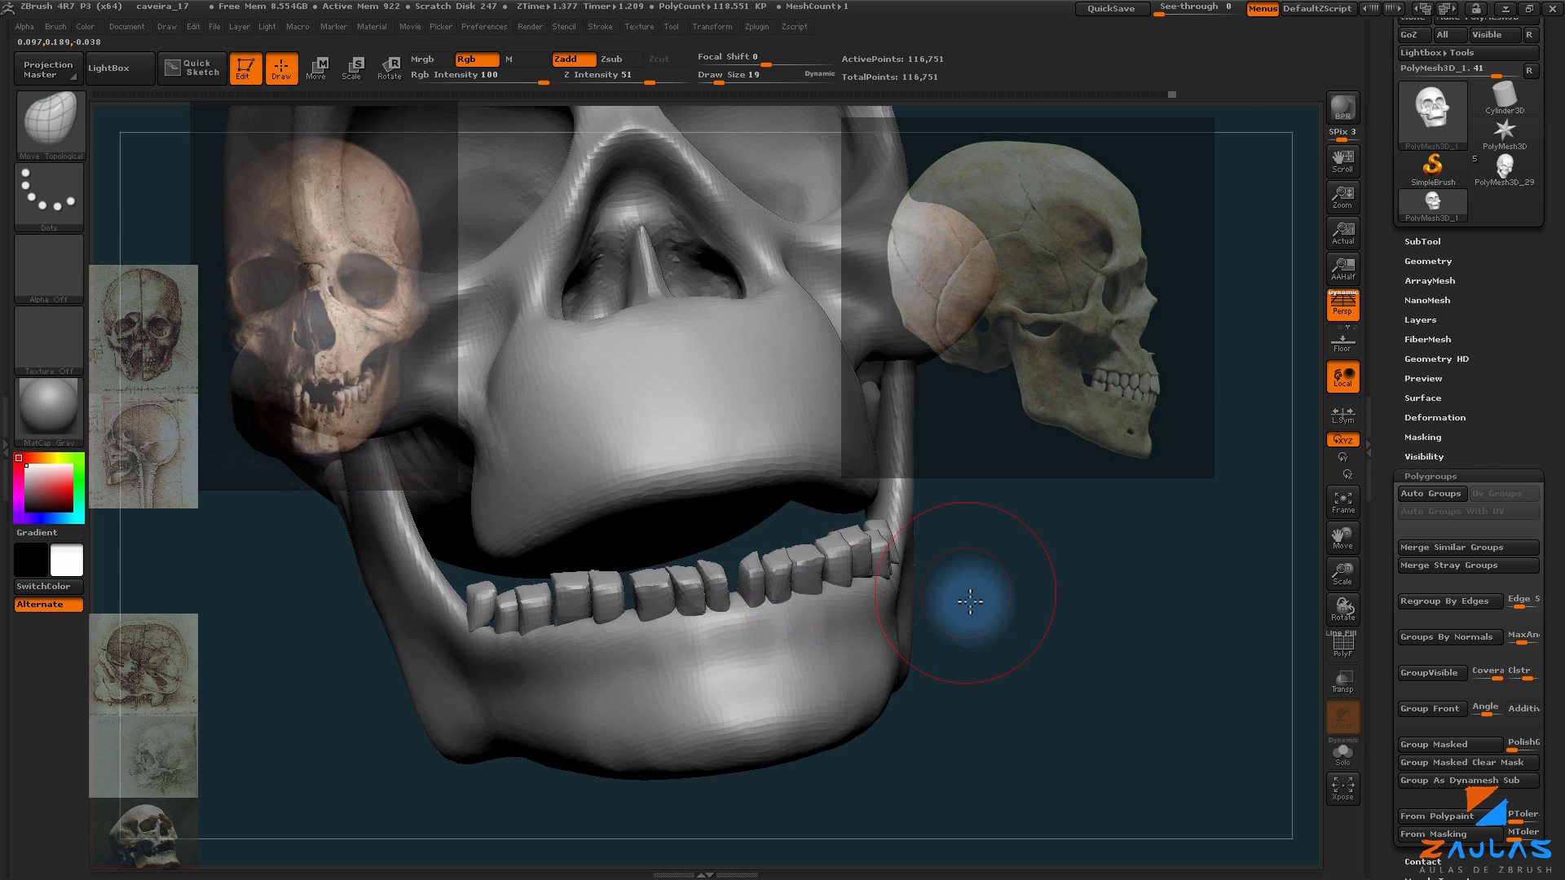
drag(970, 602, 1005, 517)
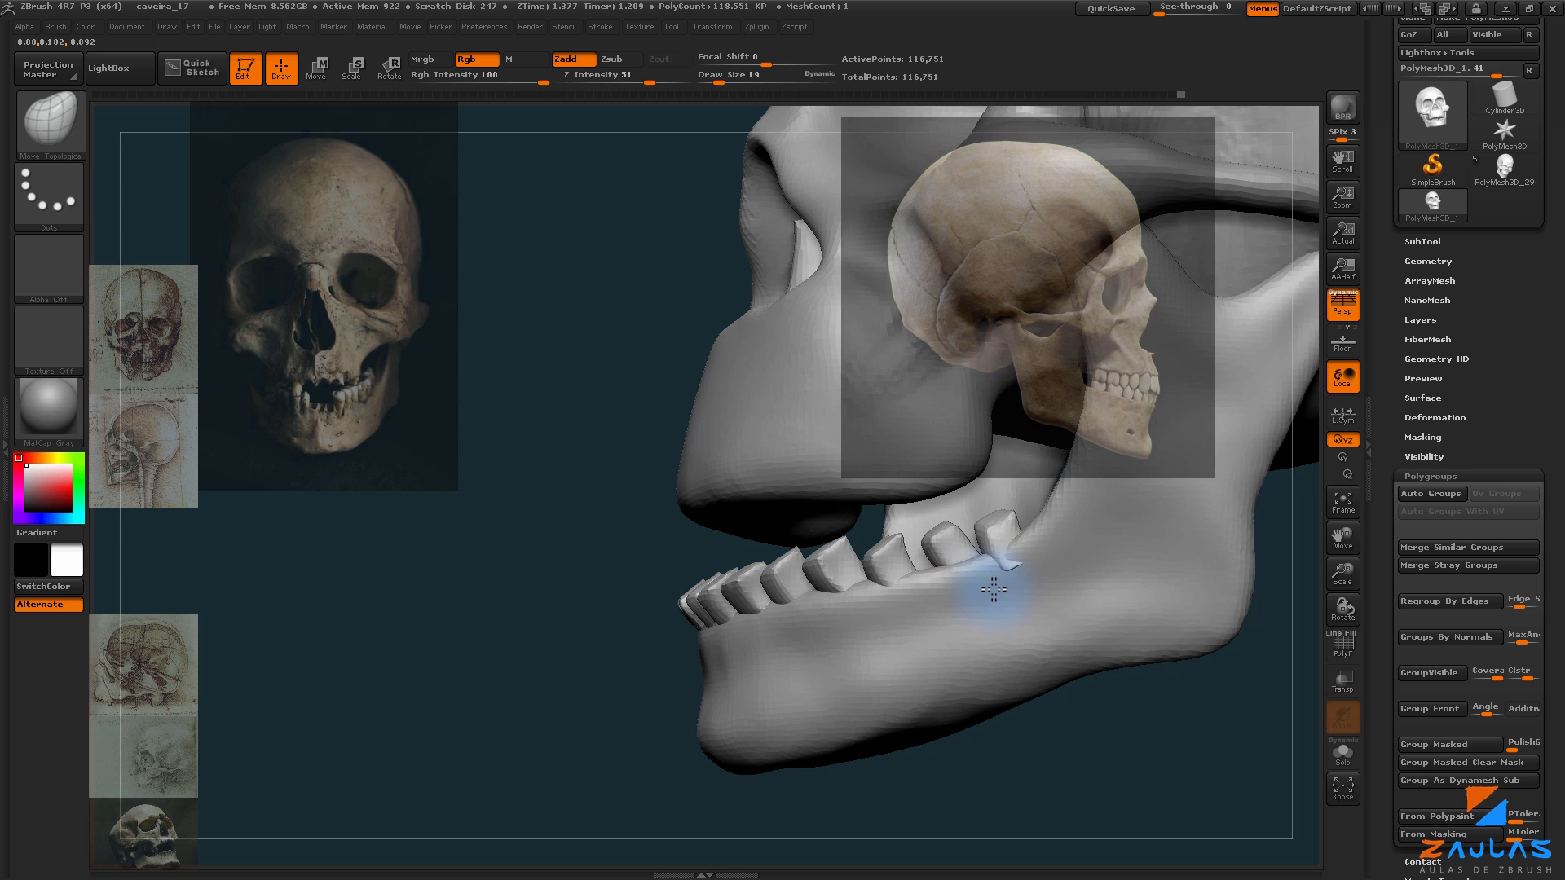
drag(994, 588, 986, 687)
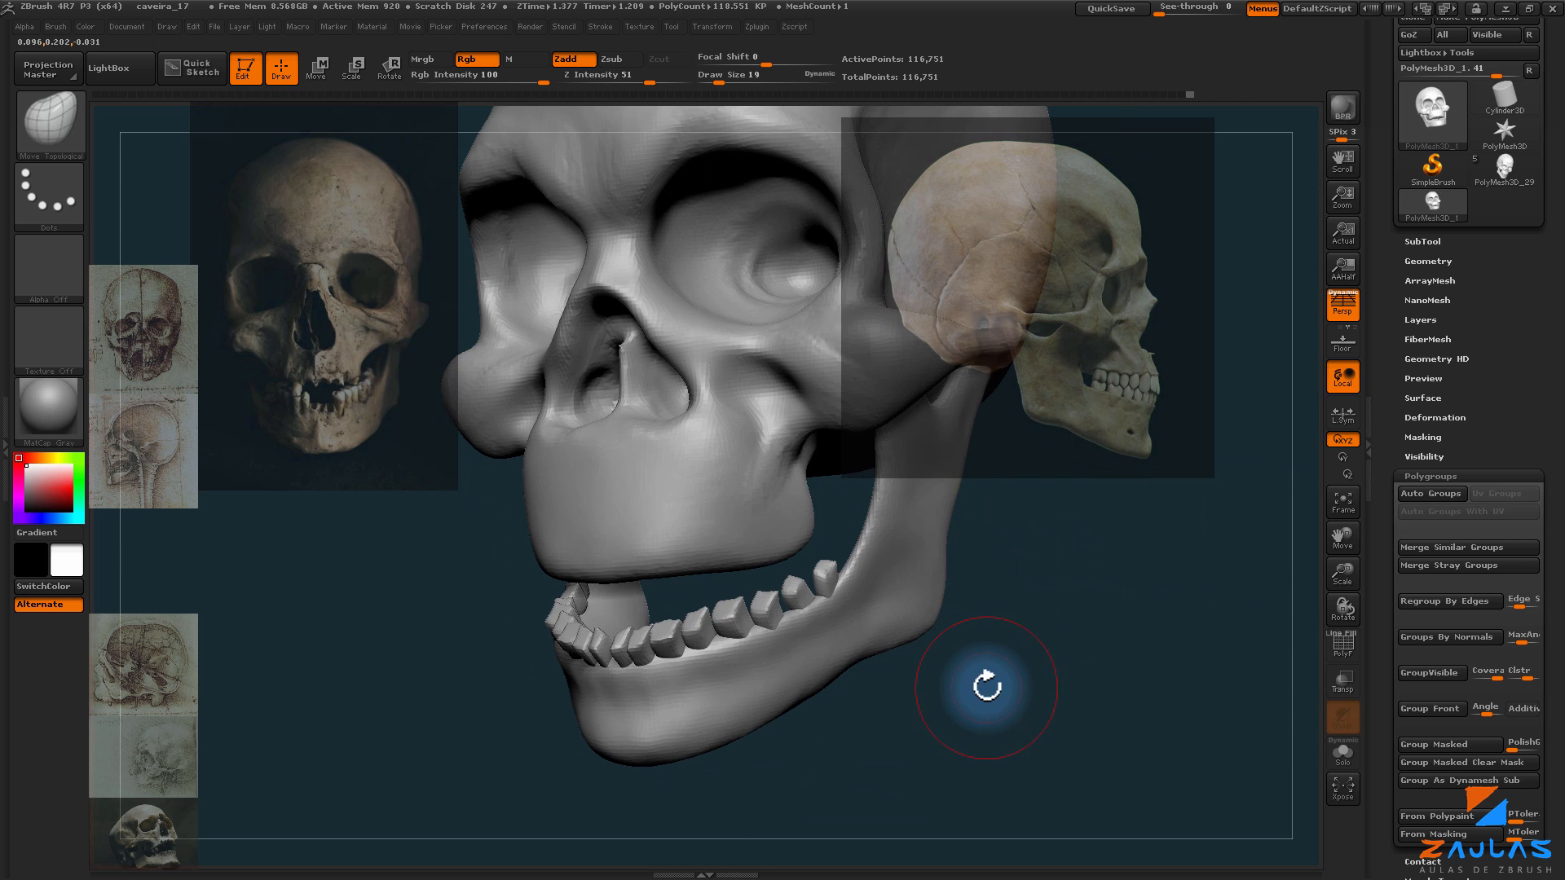
Step: Thicken the back lower teeth with the Inflat brush at Z intensity 10 and frame the whole skull from the front
key(b)
click(871, 658)
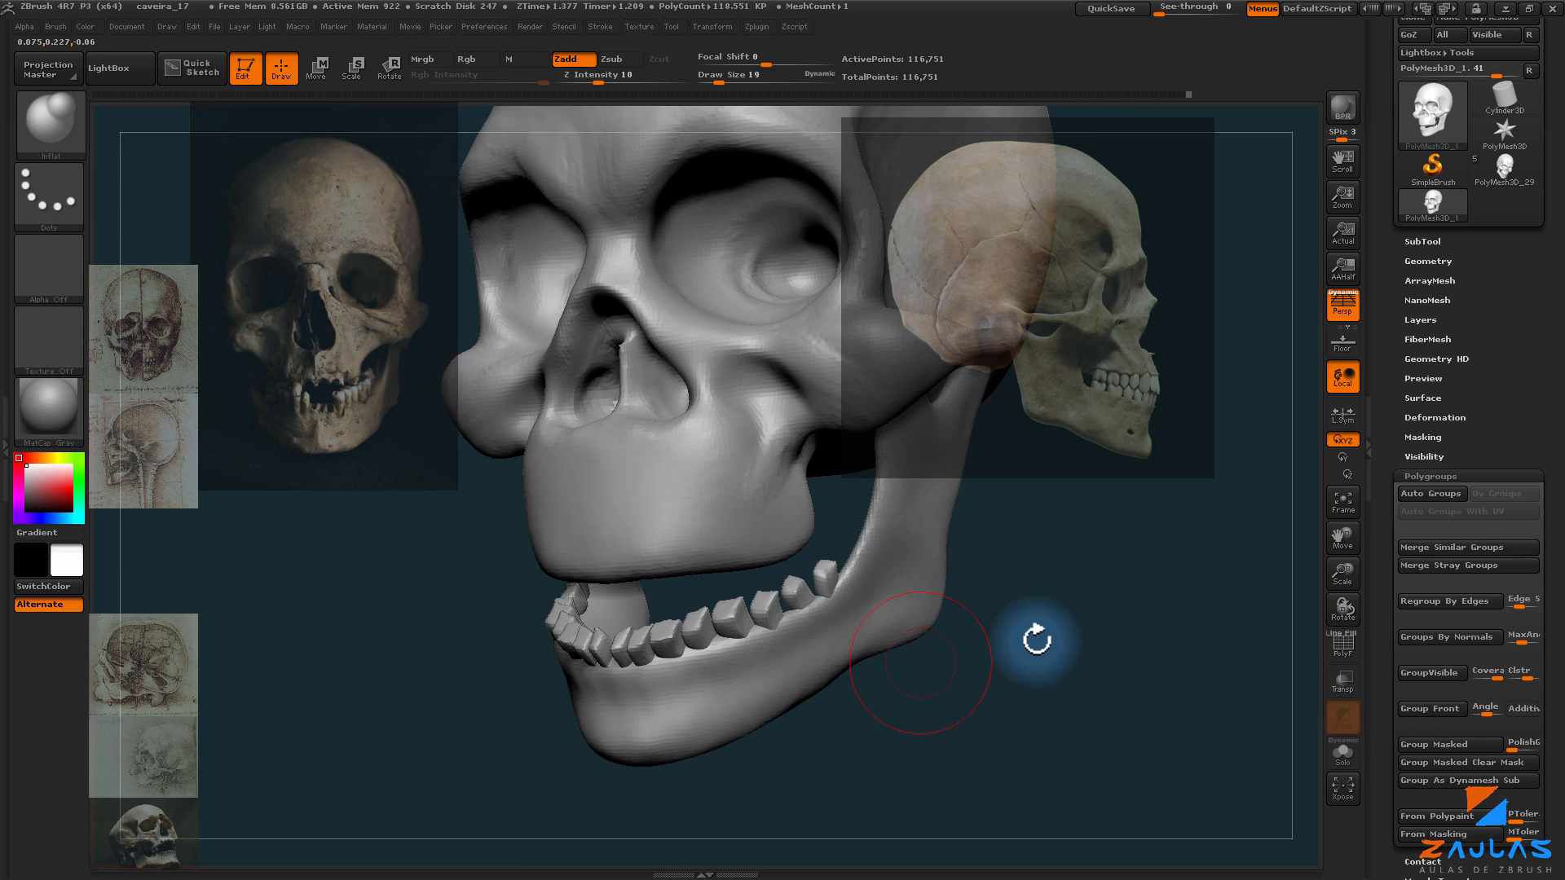
drag(1035, 639, 842, 597)
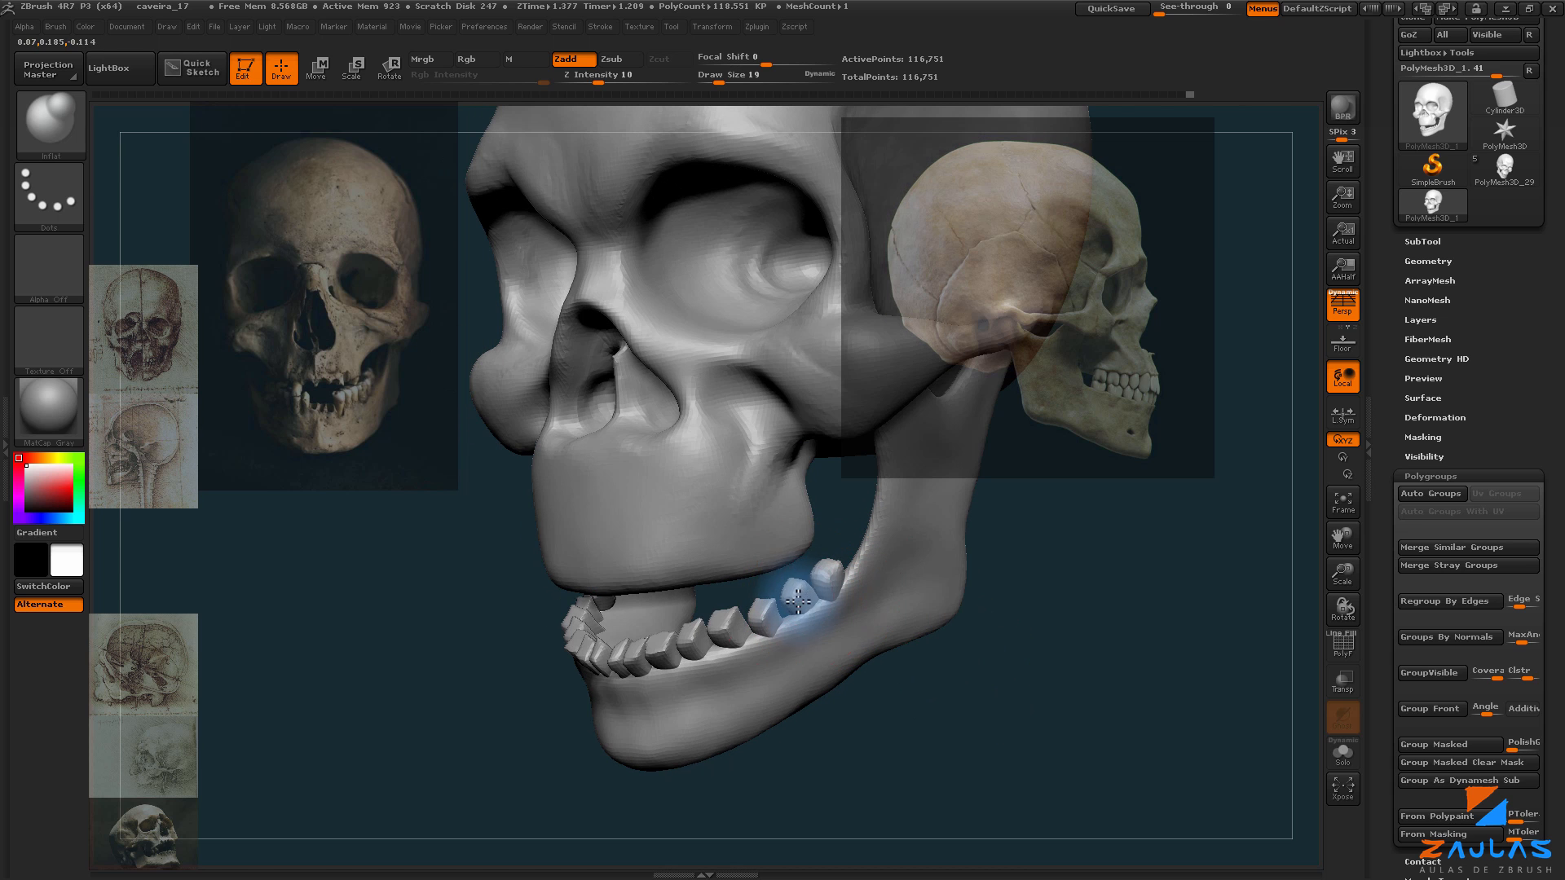
key(f)
mouse_move(975, 707)
shift+mouse_down()
mouse_move(986, 664)
mouse_move(905, 647)
mouse_move(986, 677)
shift+mouse_up()
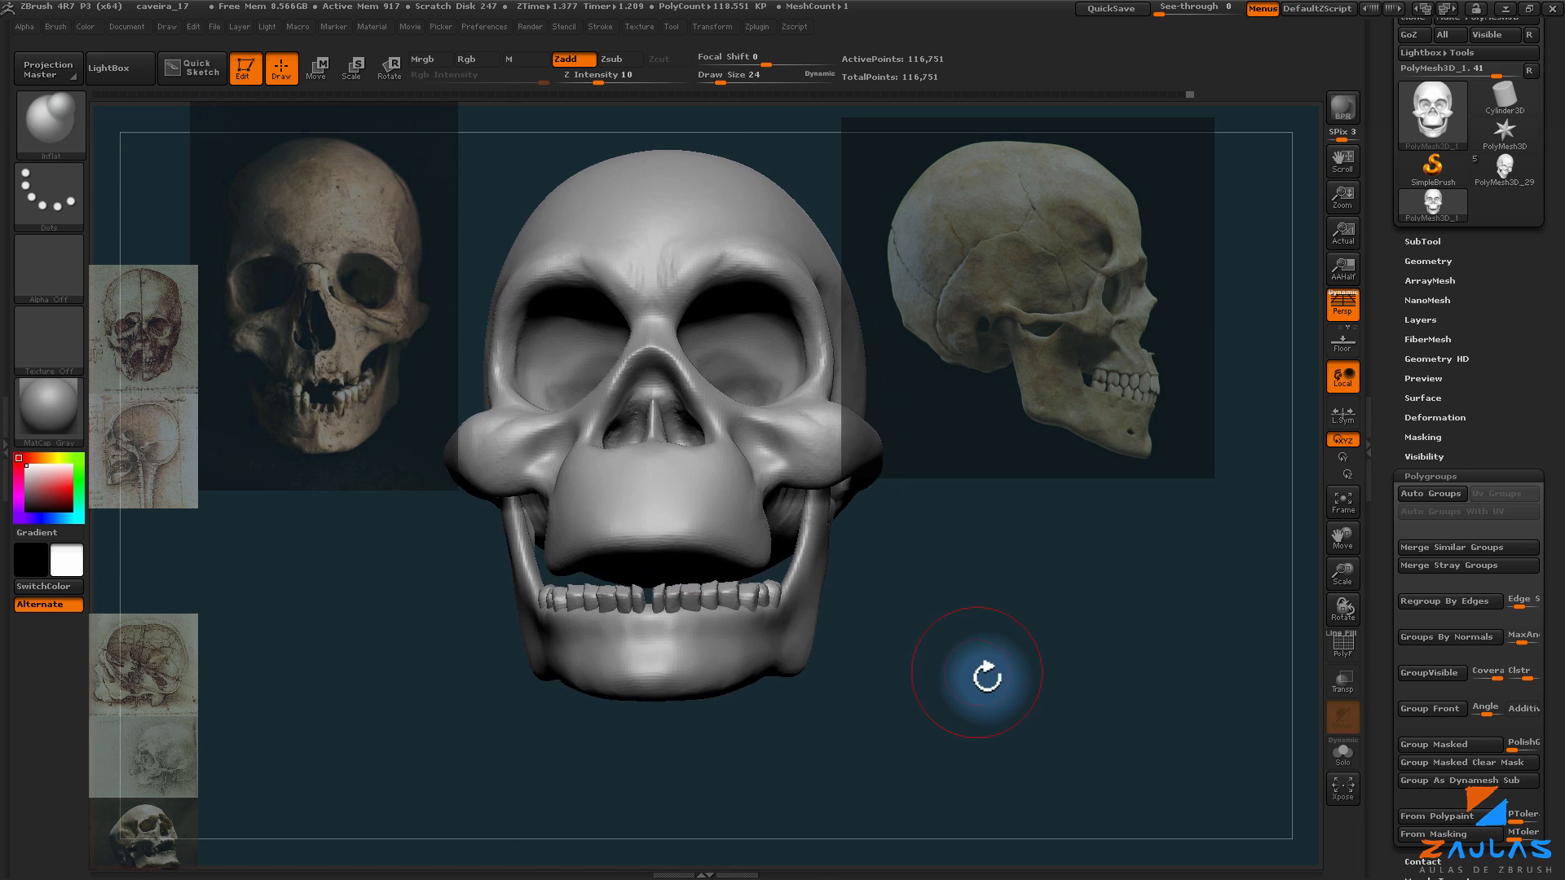
Step: Adjust the height and alignment of the front lower teeth with Move Topological at draw size 24
key(b)
click(1284, 696)
alt+drag(1047, 623, 874, 628)
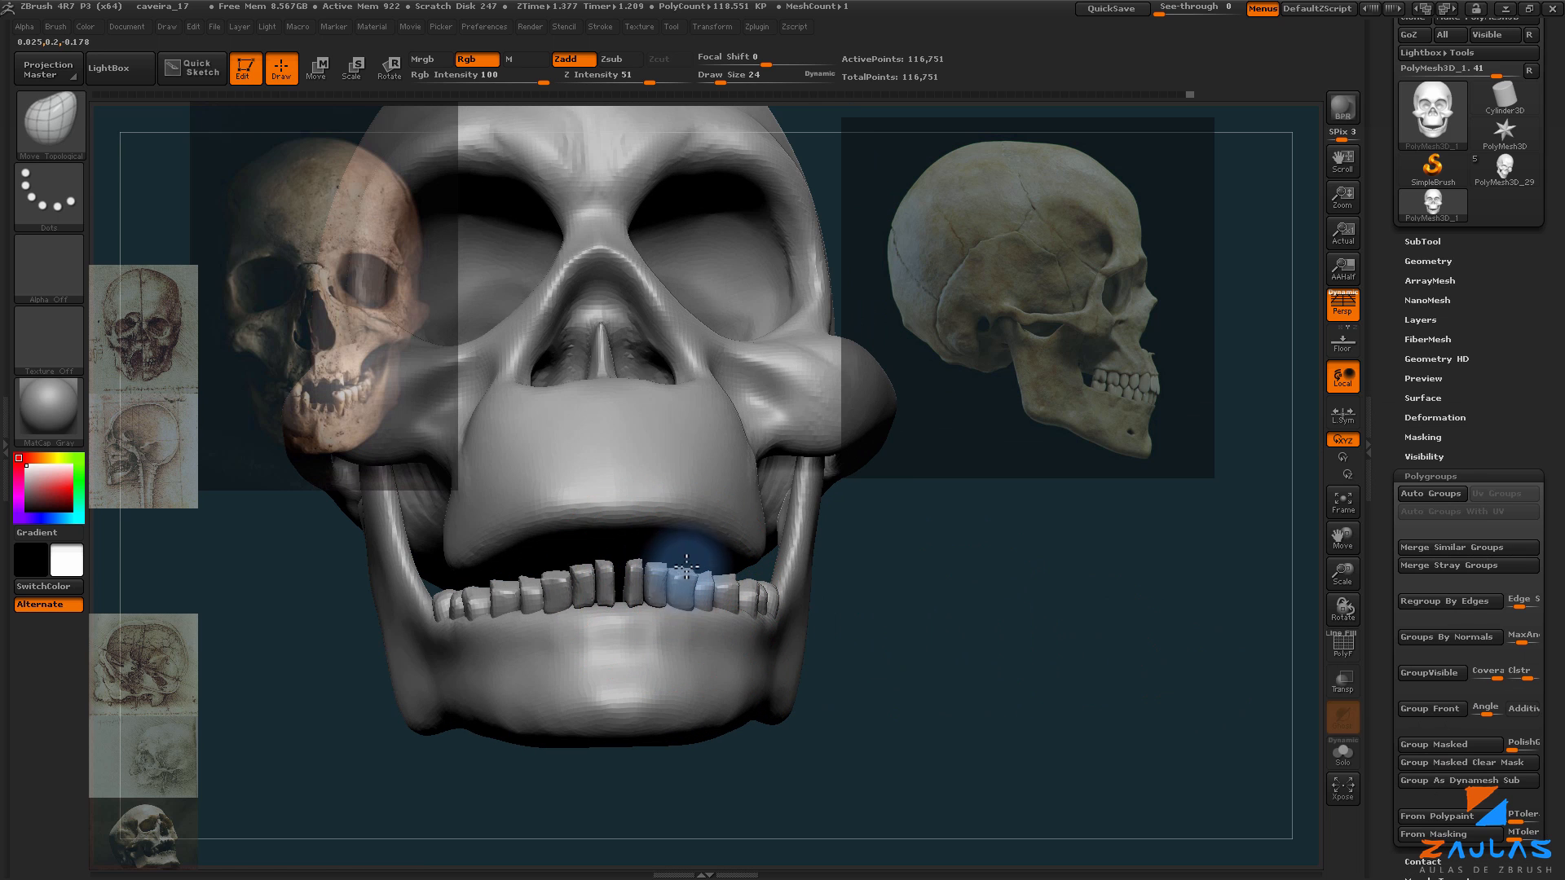
drag(896, 676, 1003, 663)
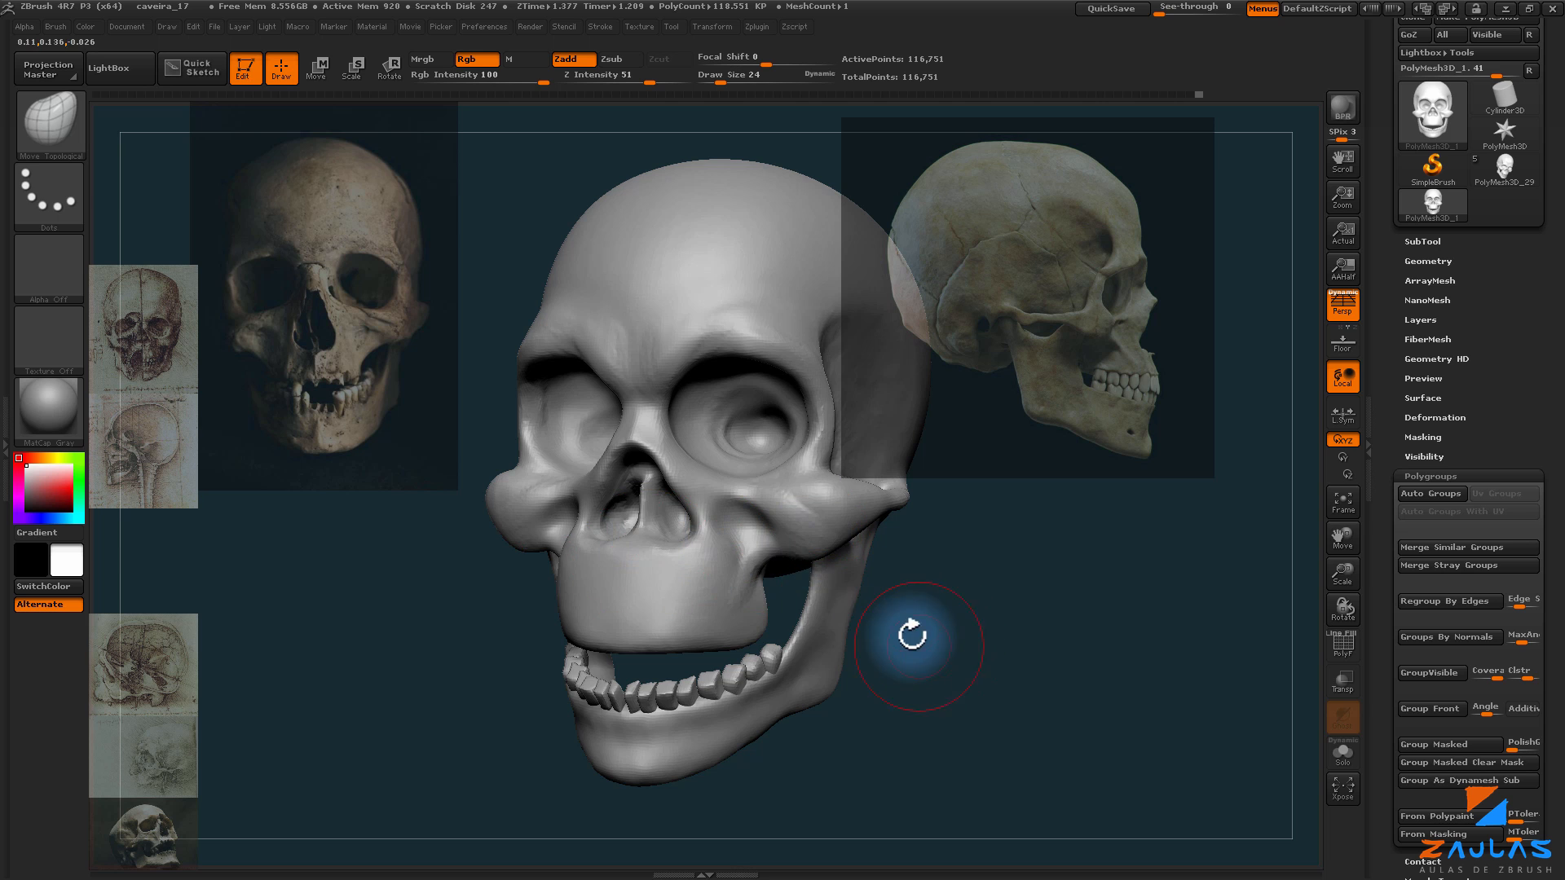
Step: Sculpt vertical root ridges on the upper jaw with ClayBuildup at draw size 15 and Z intensity 9
key(b)
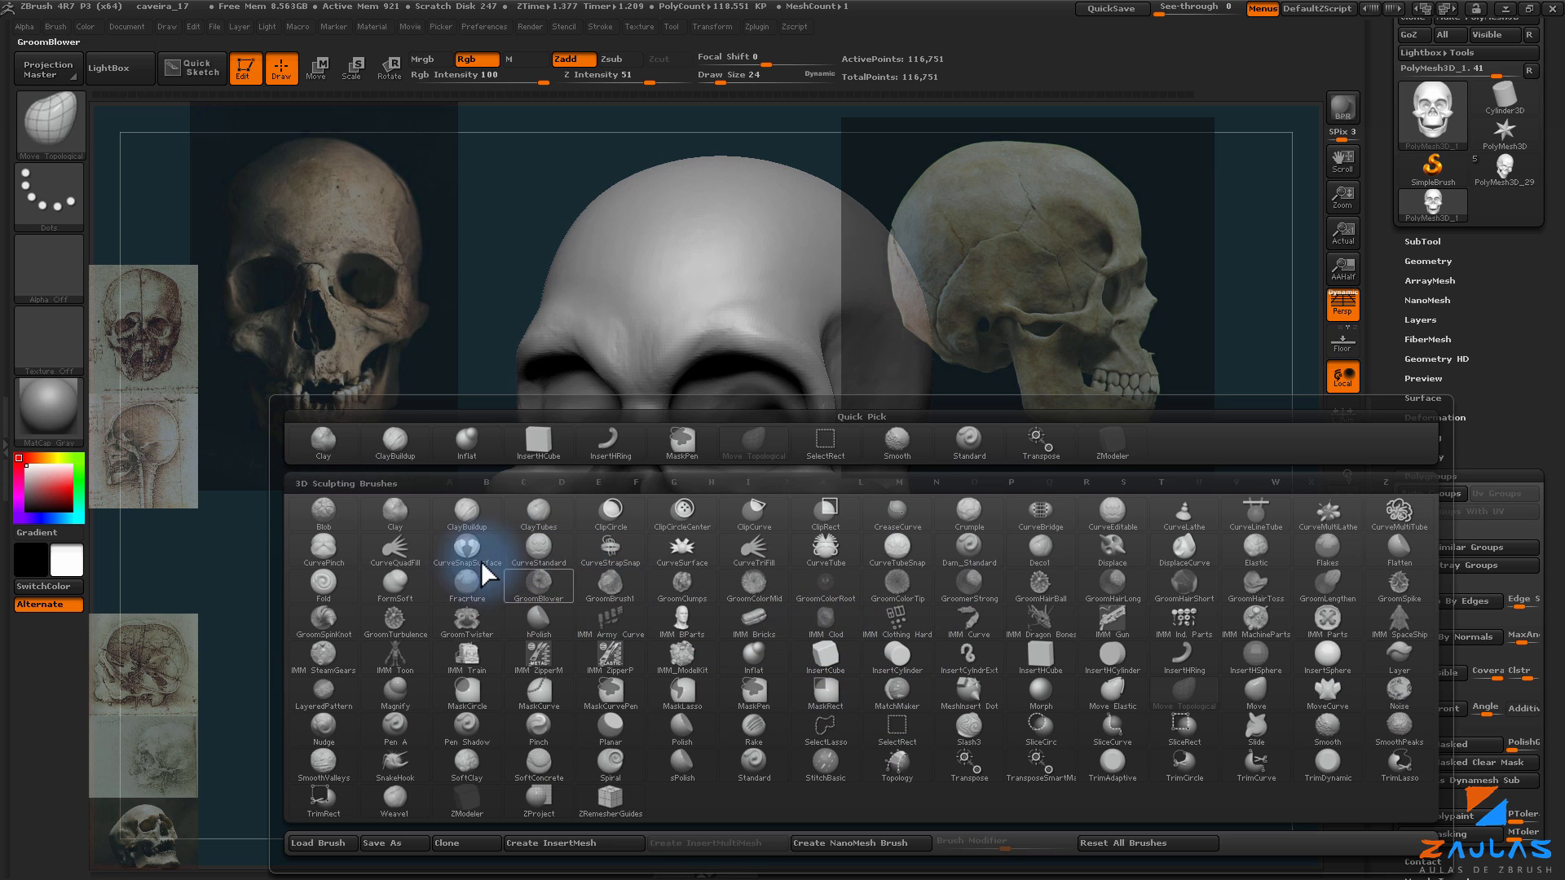
key(c)
key(b)
key(s)
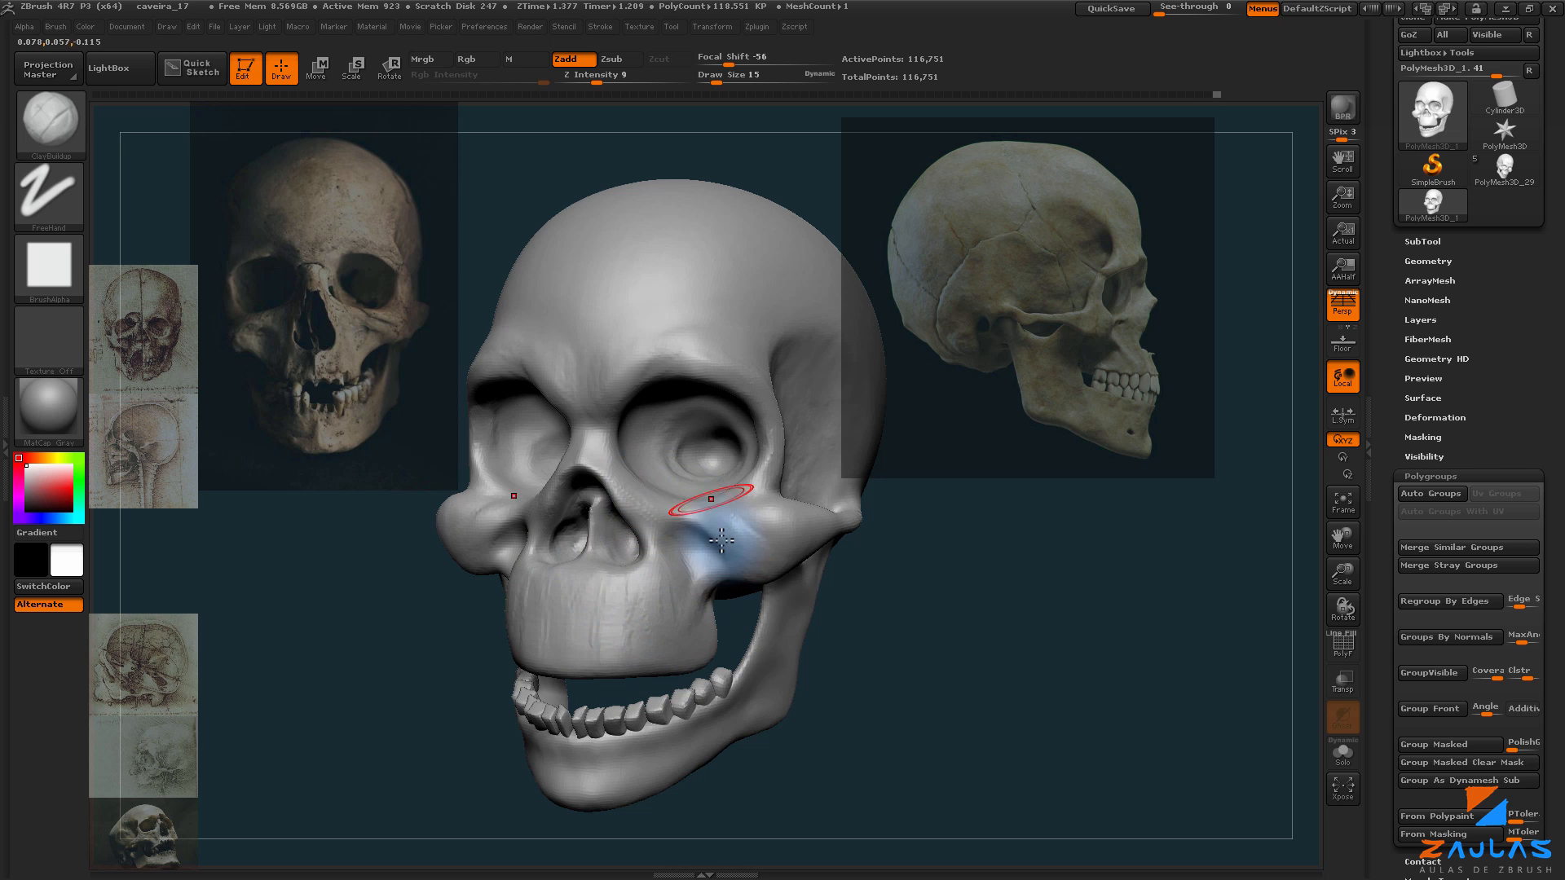
drag(1031, 588, 963, 579)
drag(963, 579, 779, 608)
alt+drag(777, 677, 720, 701)
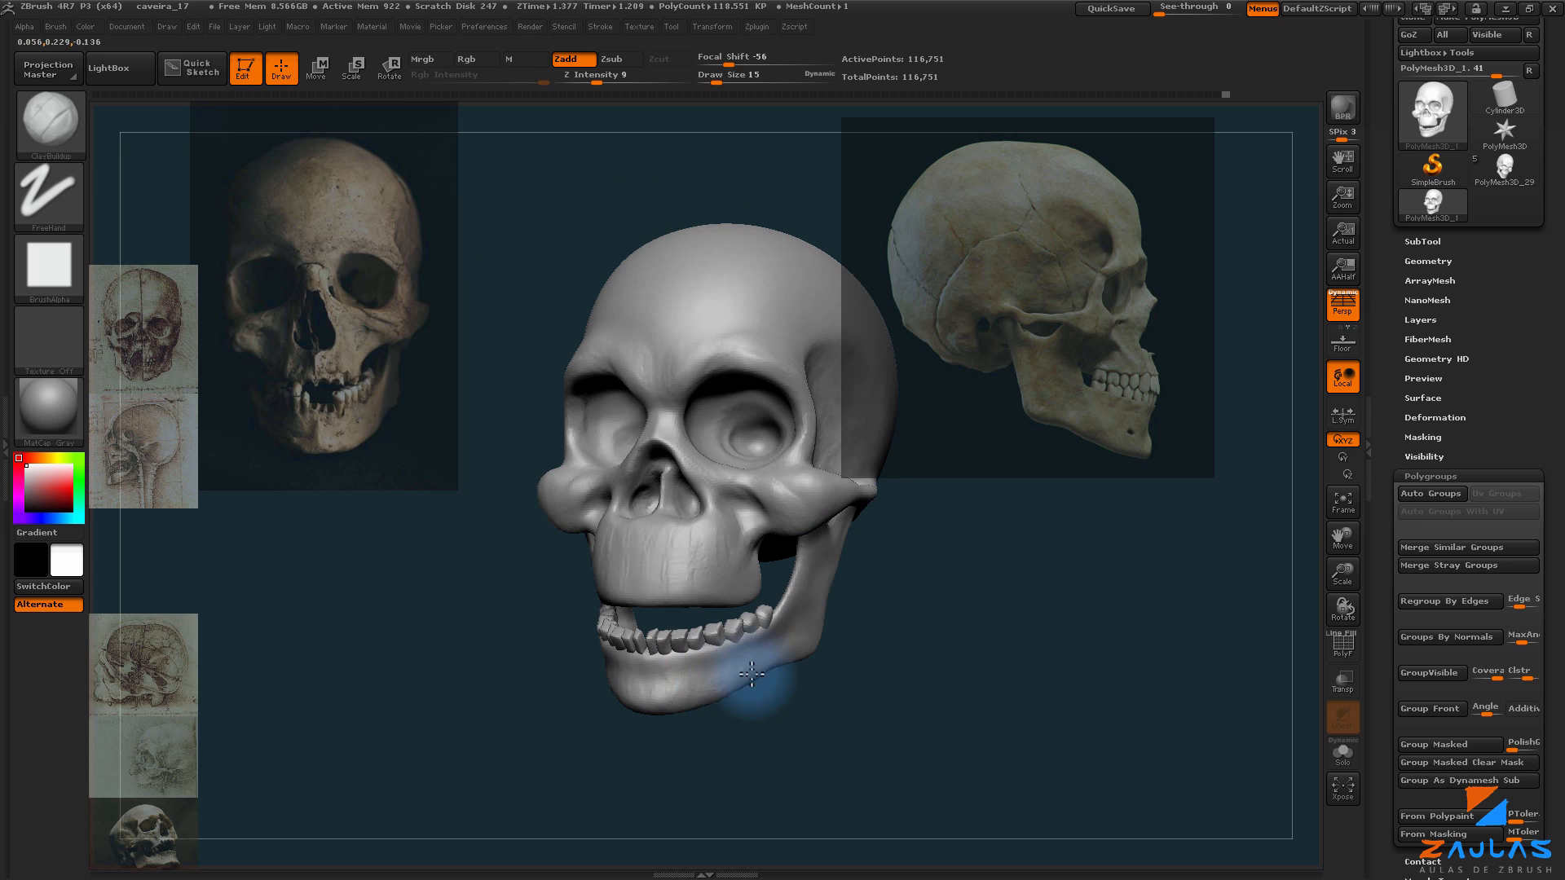
alt+drag(828, 663, 962, 636)
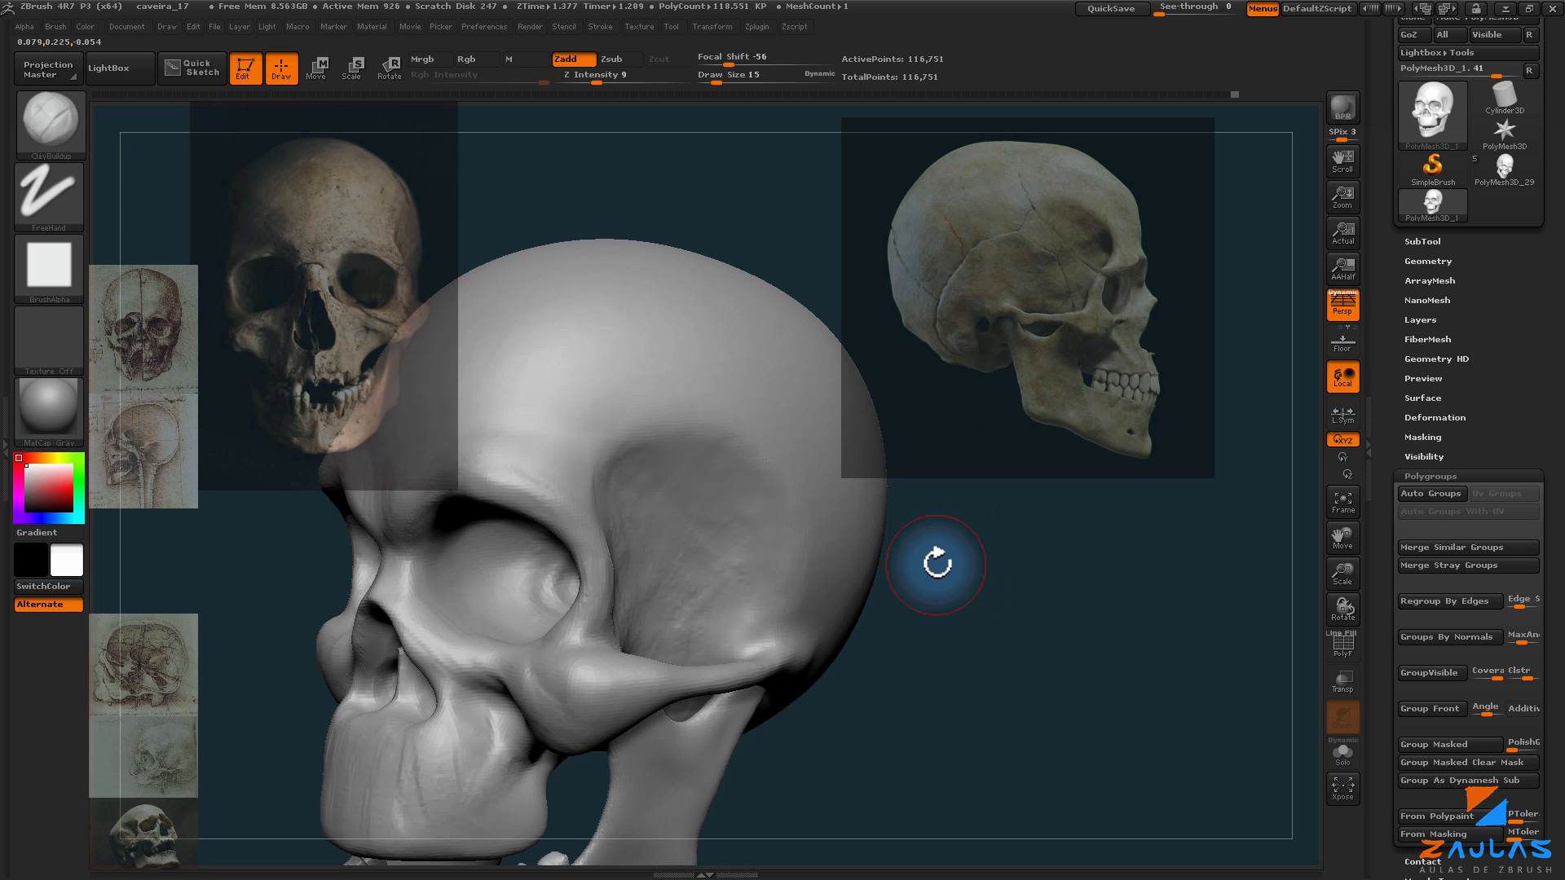
Step: Carve a jagged suture across the upper temporal area with the Dam_Standard brush at draw size 5
key(b)
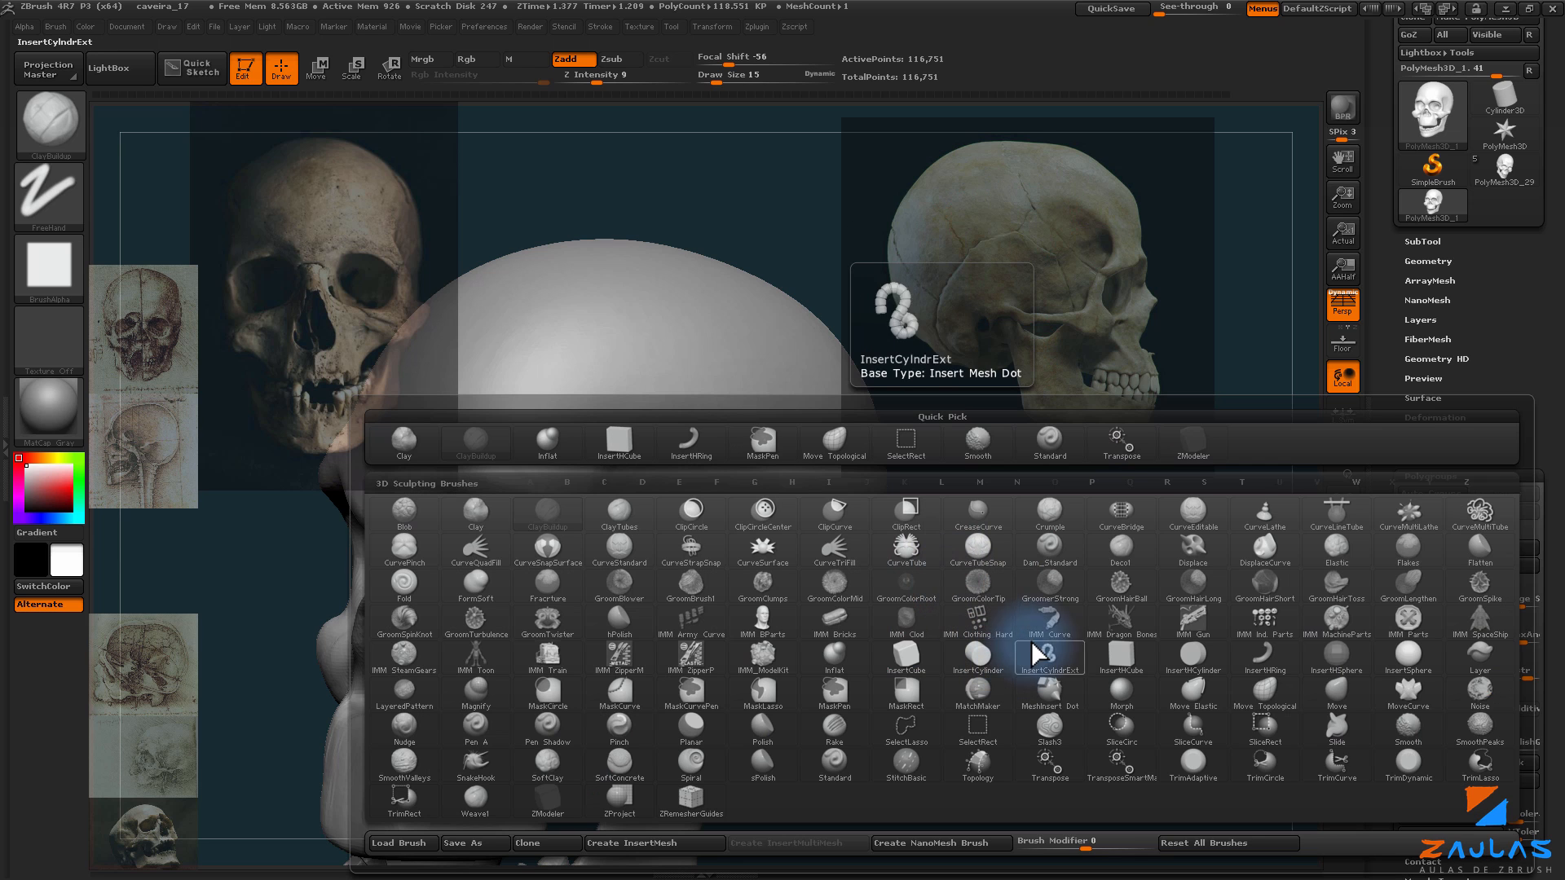
click(1060, 563)
alt+drag(1119, 594, 742, 483)
key(s)
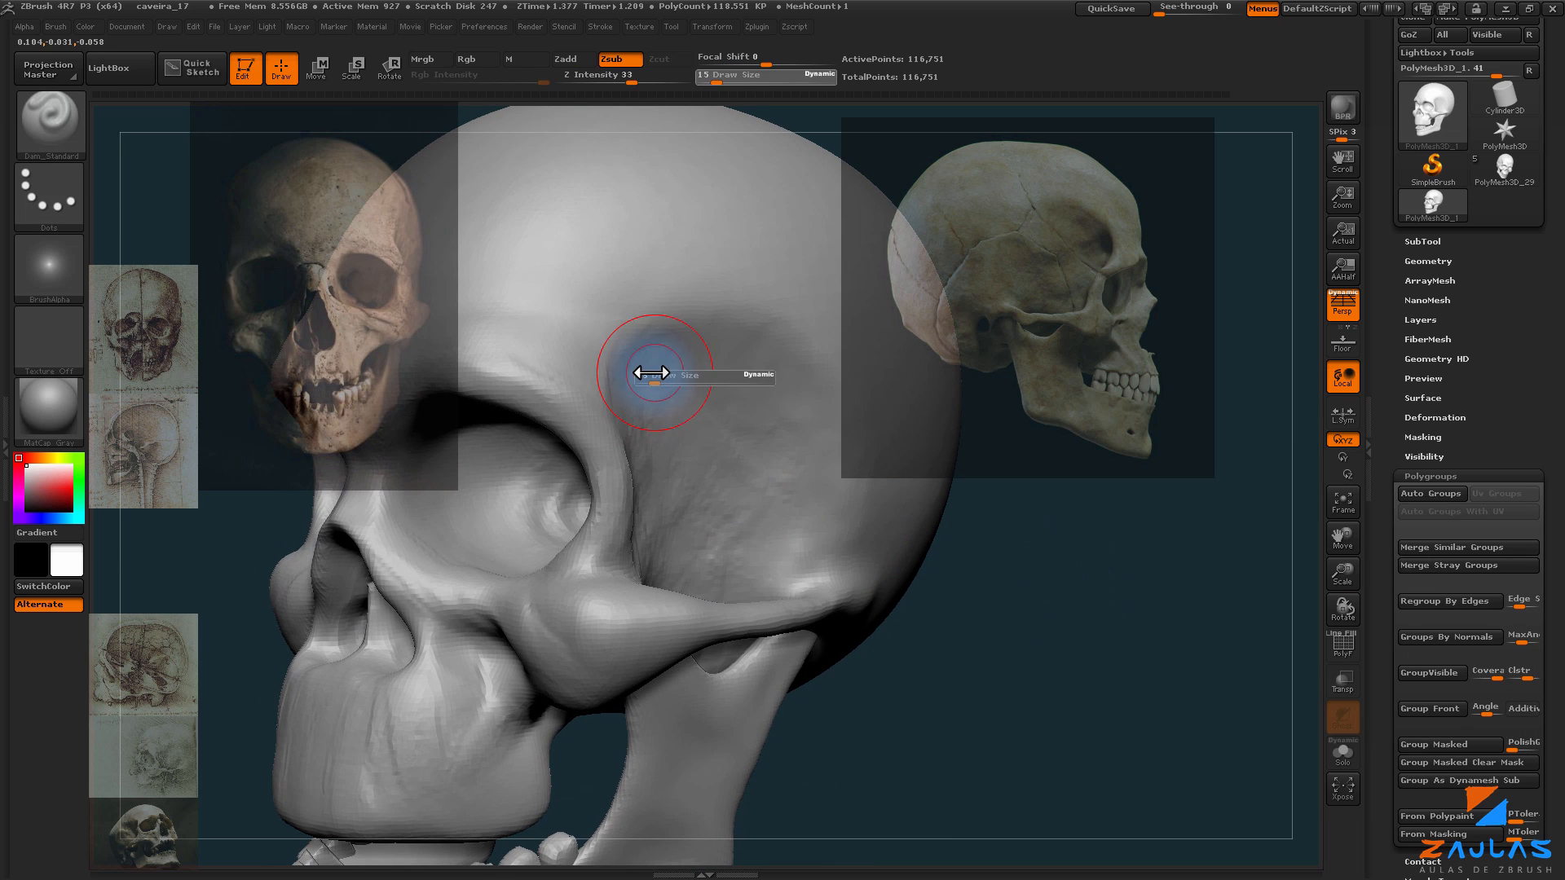
drag(648, 373, 636, 374)
mouse_move(733, 530)
alt+mouse_down()
mouse_move(914, 716)
mouse_move(647, 506)
alt+mouse_up()
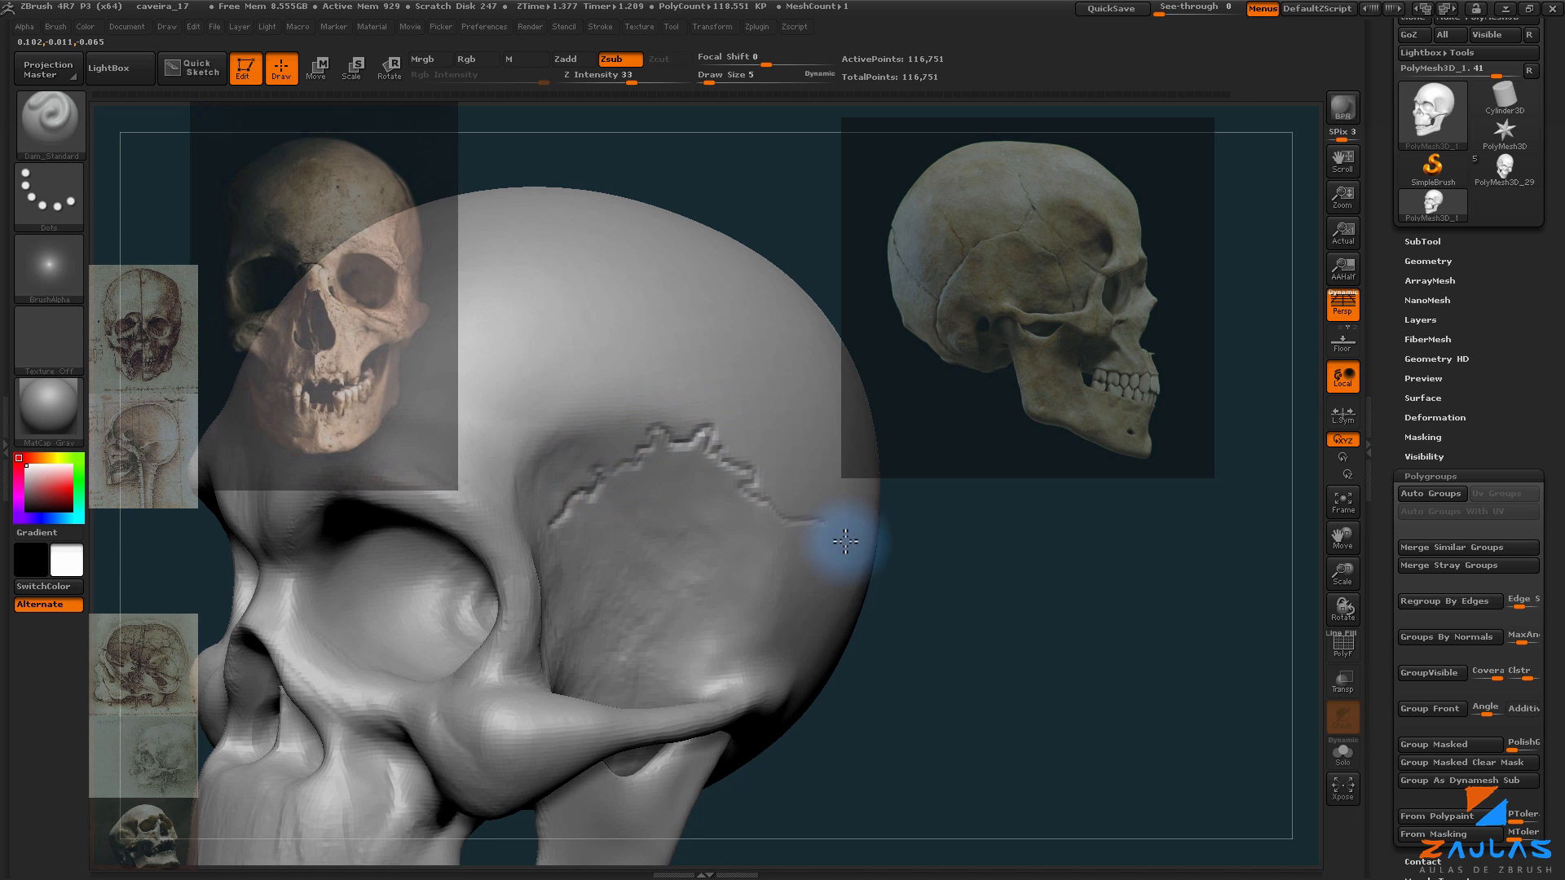
drag(556, 624, 694, 510)
Step: Extend branching cranial sutures across the side of the skull toward the back and cut a suture at the outer eye socket rim
drag(986, 570, 1033, 633)
drag(723, 400, 815, 326)
drag(937, 587, 1093, 600)
alt+drag(1027, 571, 1076, 619)
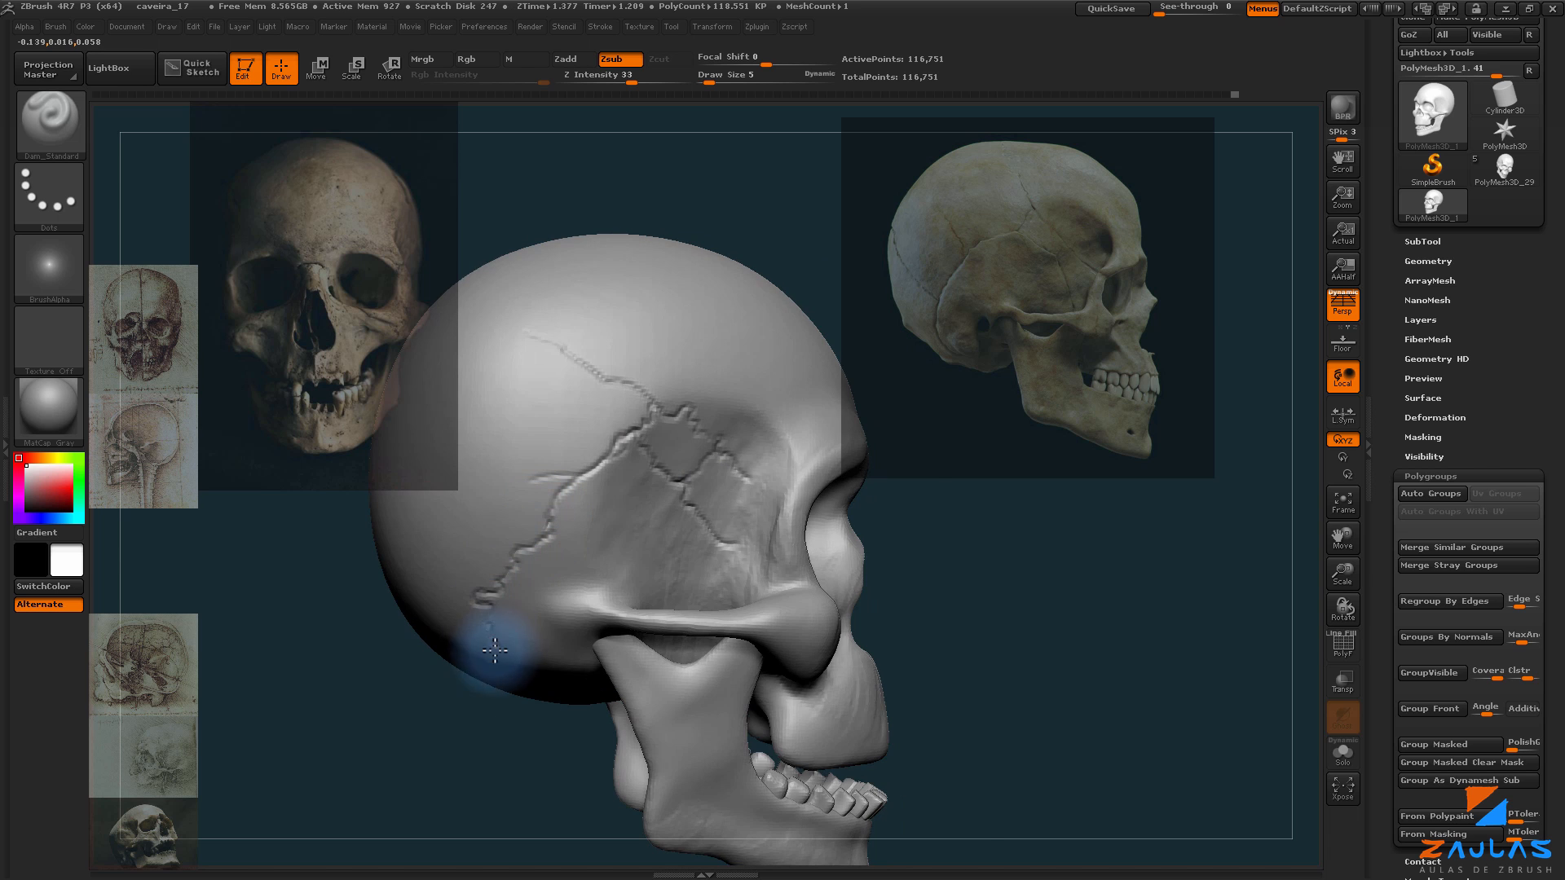
drag(489, 640, 791, 607)
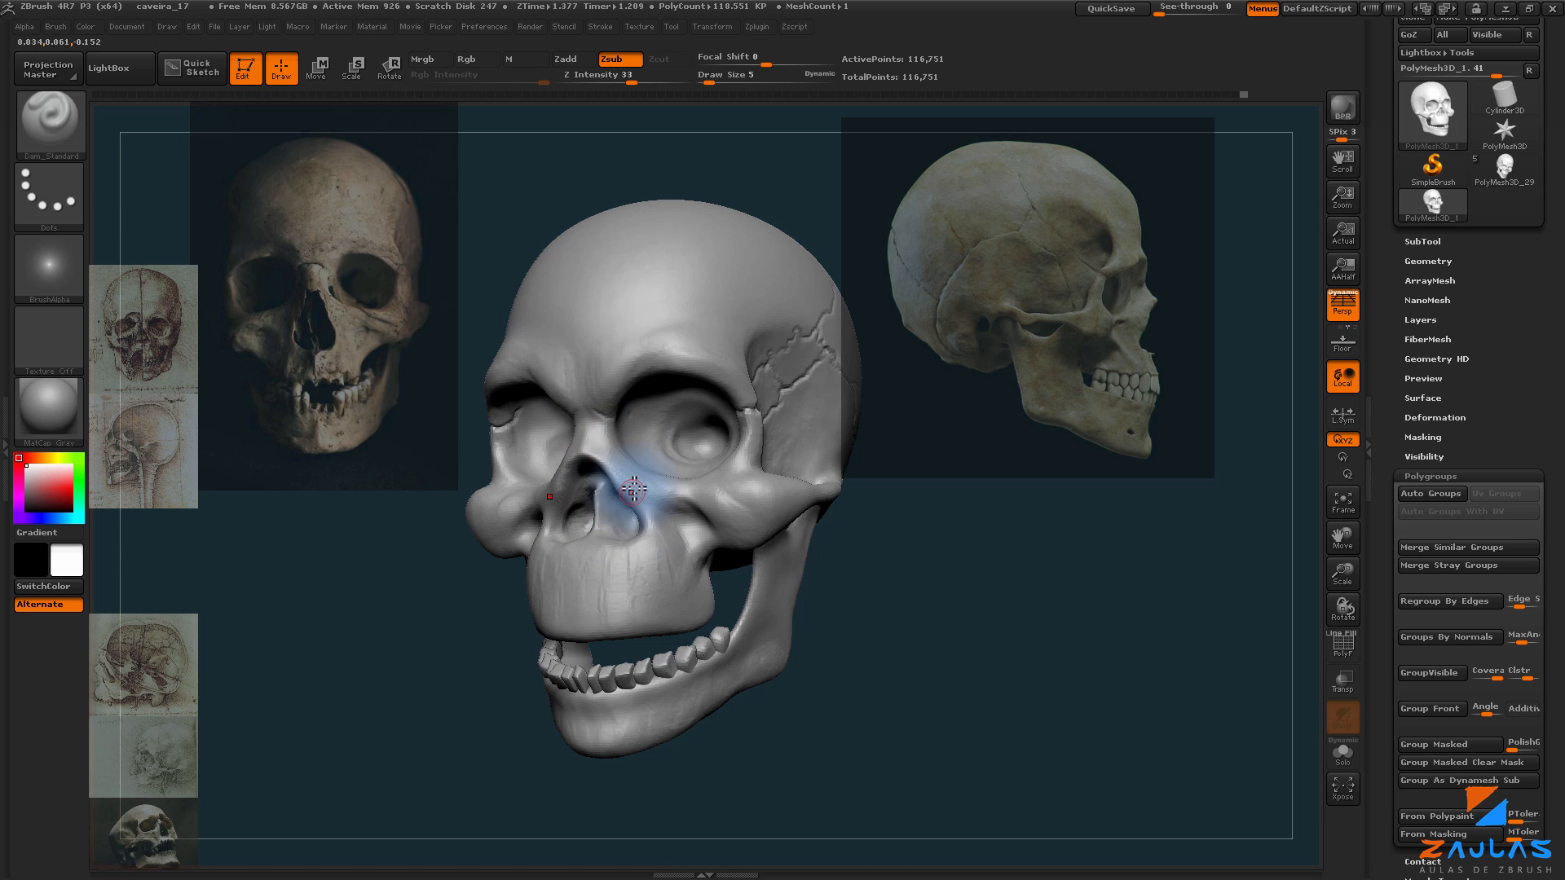
drag(864, 555, 985, 653)
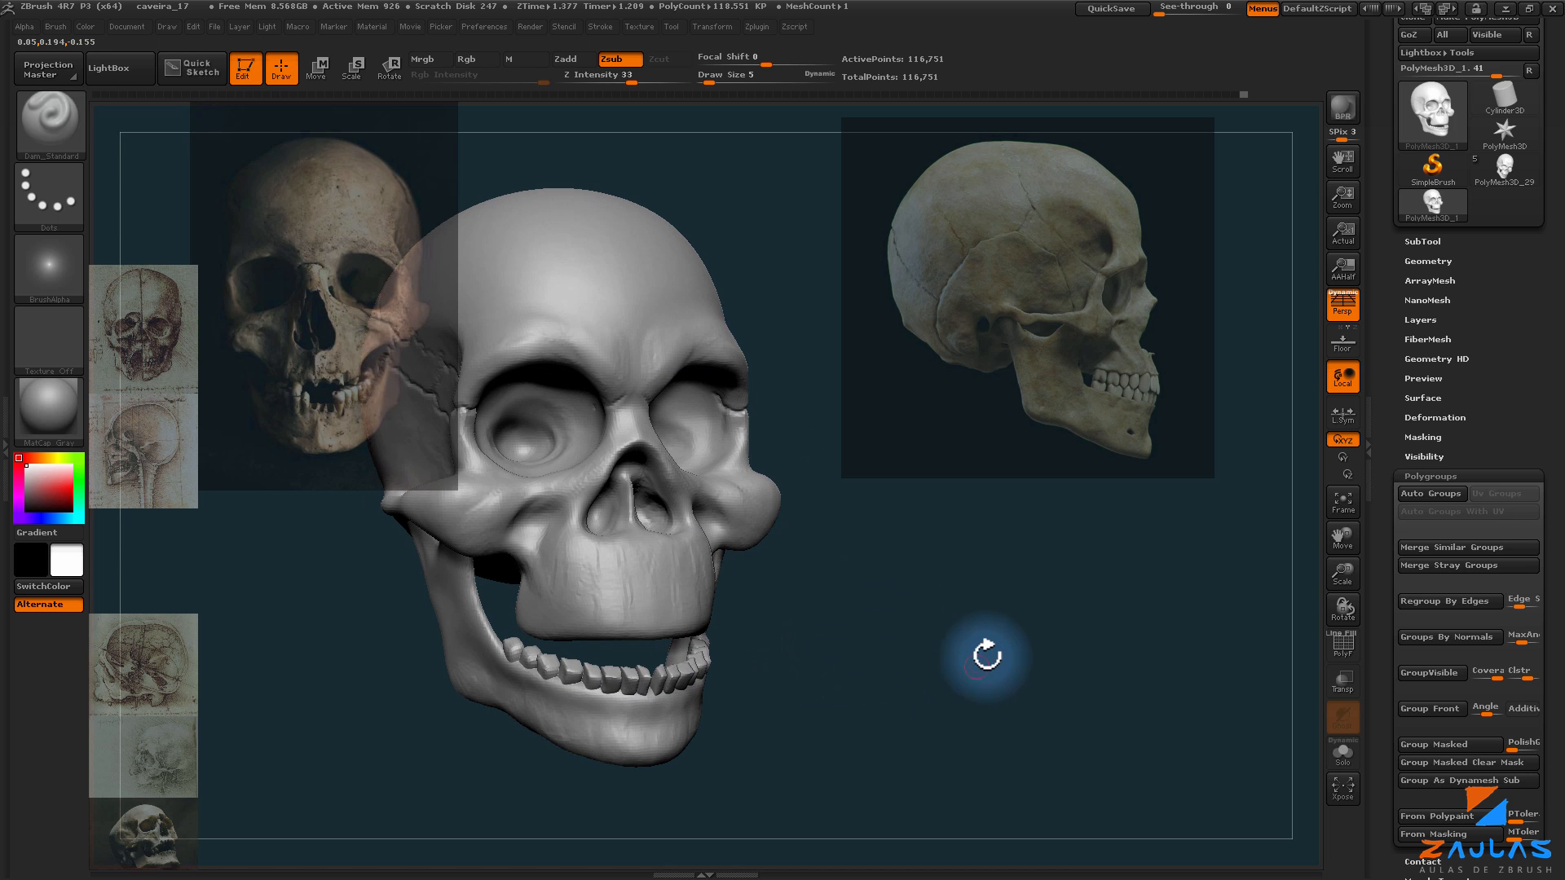
Step: Raise the DynaMesh resolution to 1504 and remesh the skull
scroll(1495, 374, up, 2)
click(1428, 296)
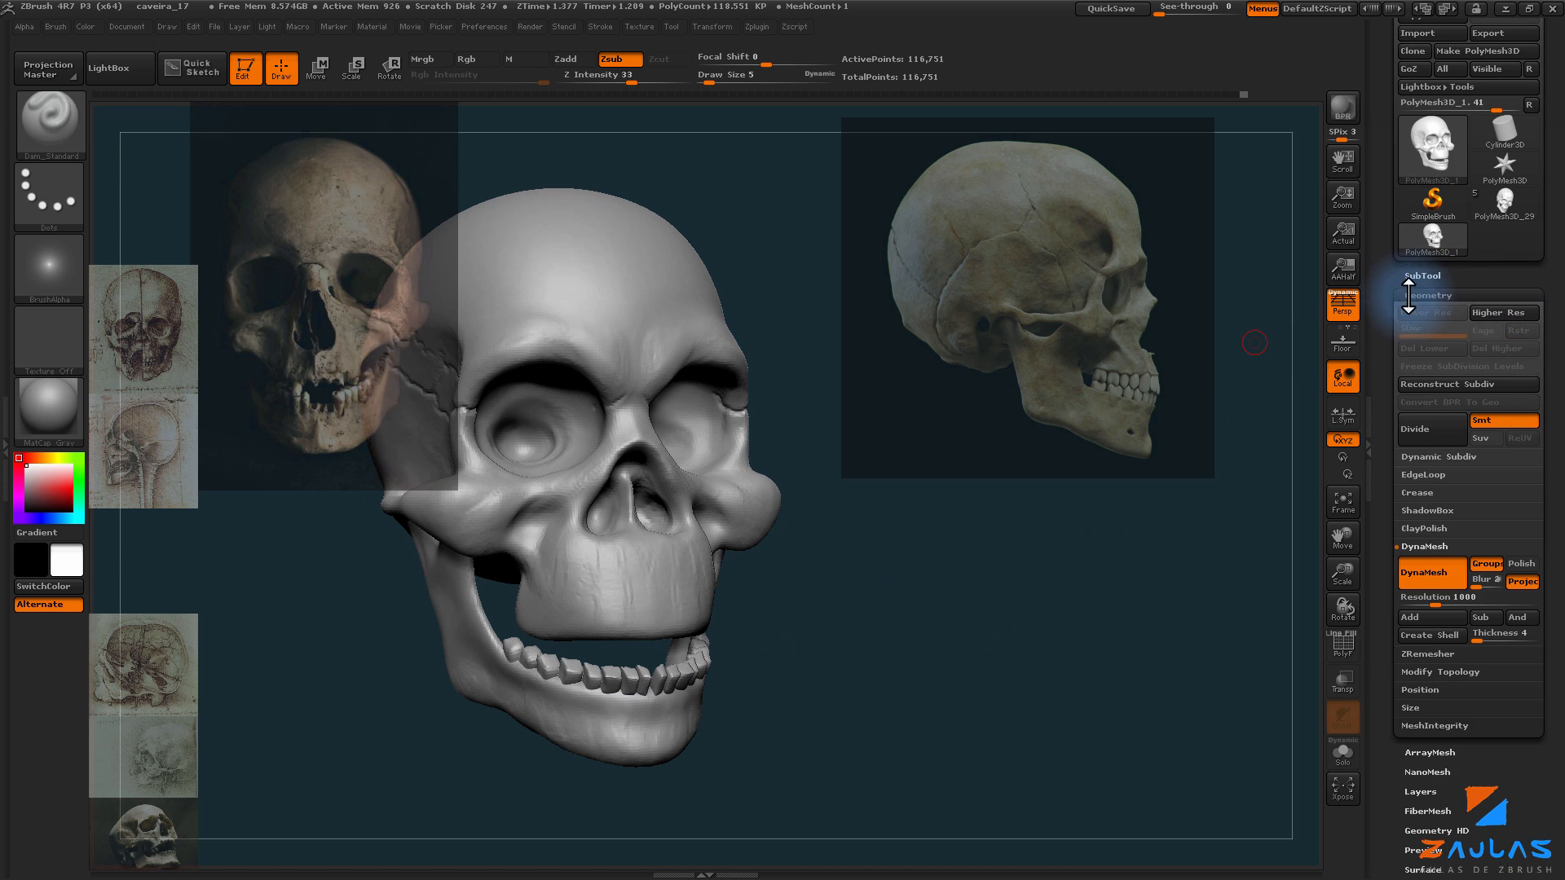
mouse_move(1026, 595)
mouse_down()
mouse_move(1077, 605)
mouse_move(1023, 594)
mouse_move(1114, 568)
mouse_up()
mouse_move(1049, 531)
ctrl+mouse_down()
mouse_move(1231, 640)
mouse_move(1197, 636)
ctrl+mouse_up()
alt+drag(1079, 611, 1089, 574)
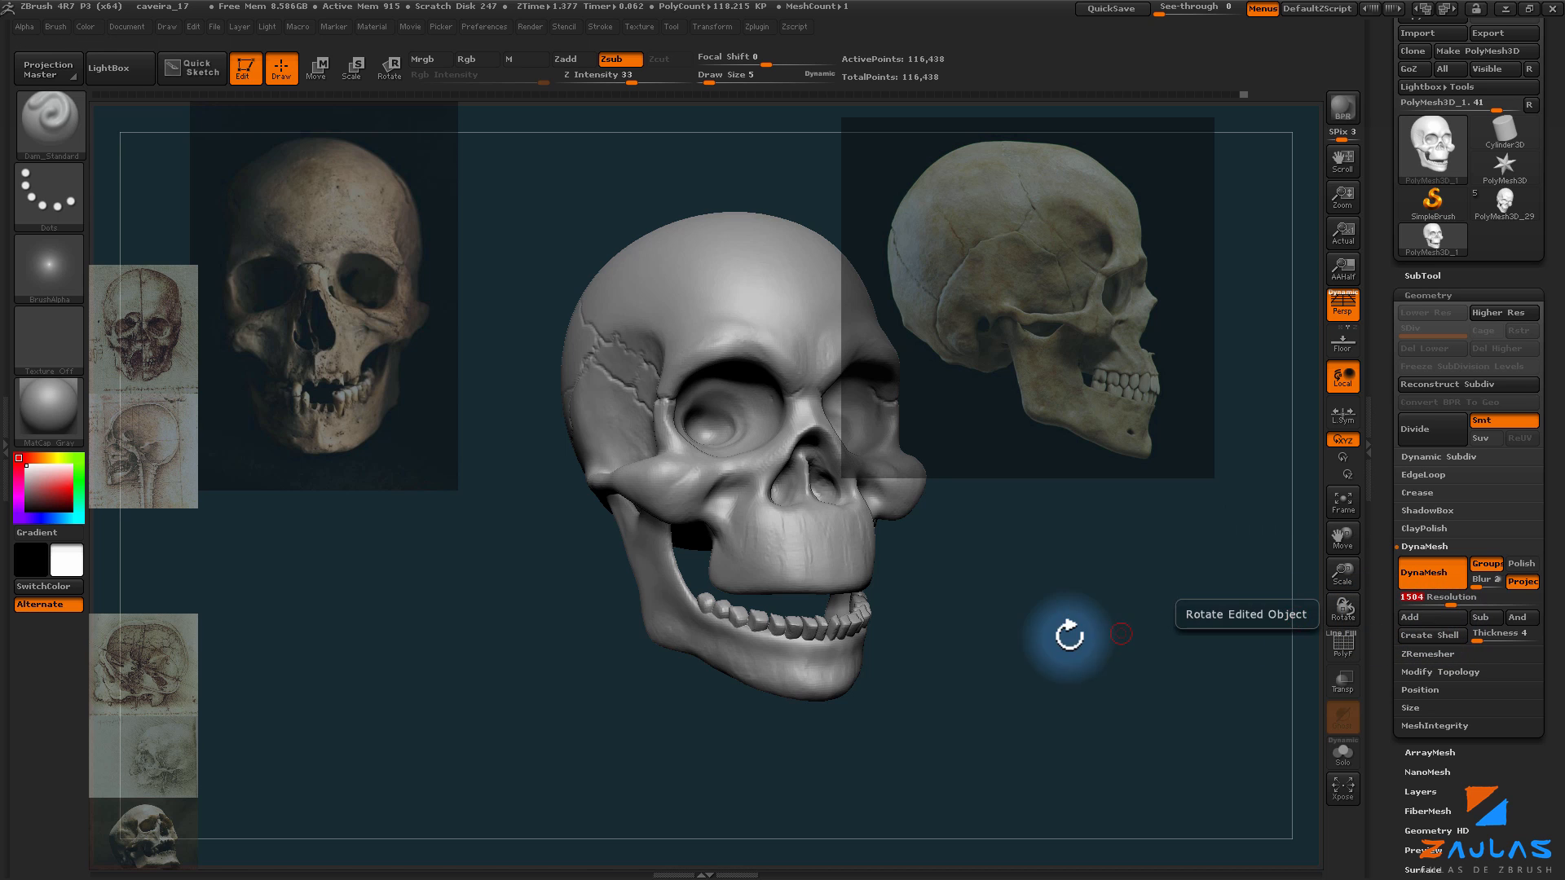
drag(1069, 633, 582, 448)
drag(440, 575, 419, 594)
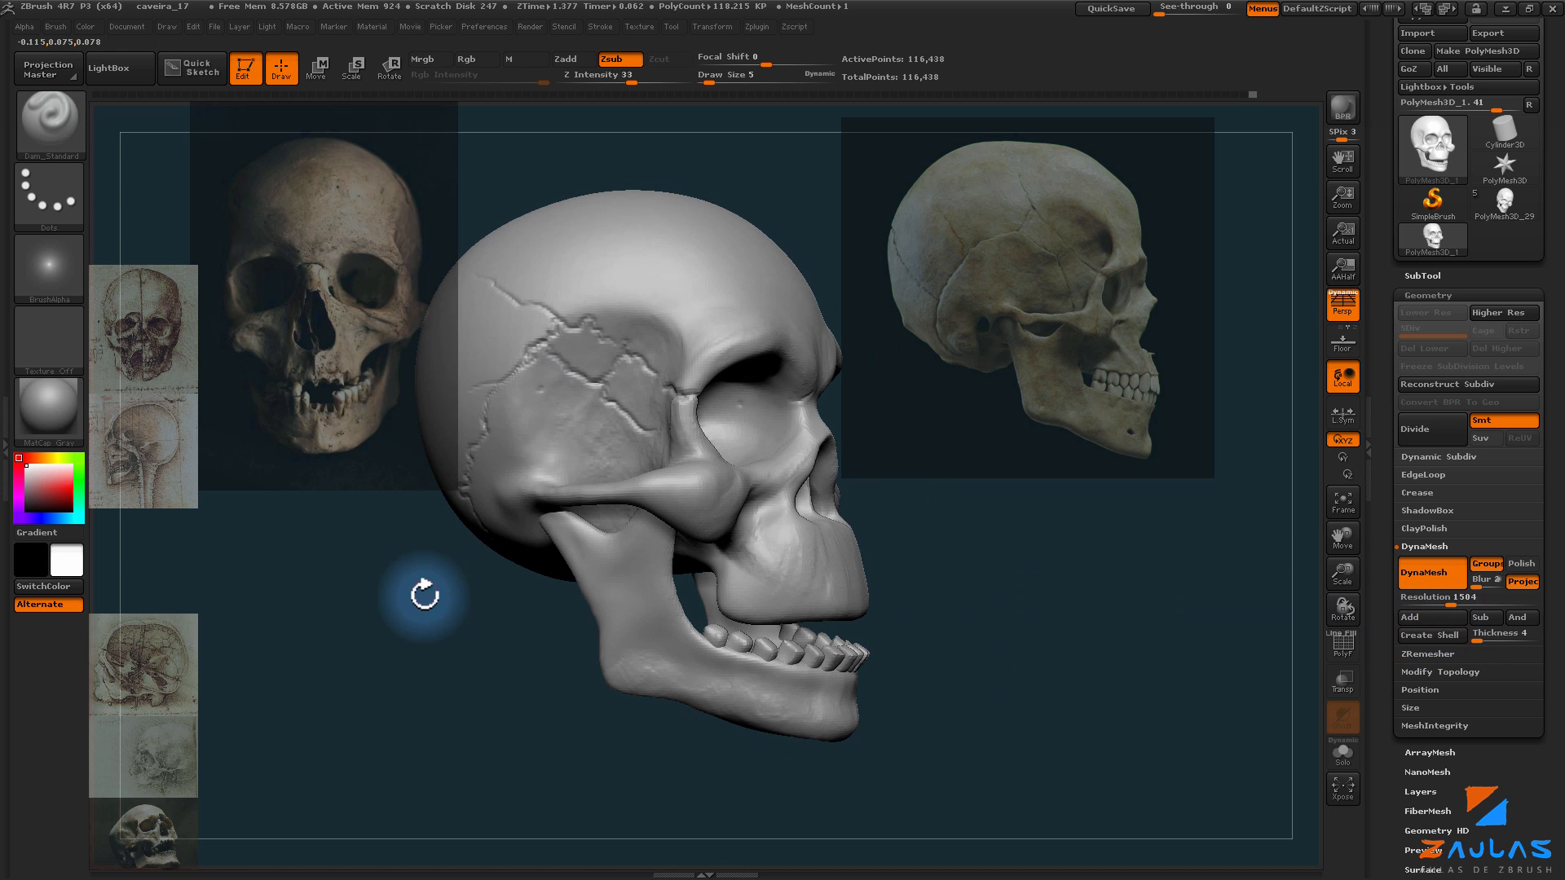
mouse_move(505, 644)
ctrl+mouse_down()
mouse_move(566, 671)
mouse_move(479, 682)
ctrl+mouse_up()
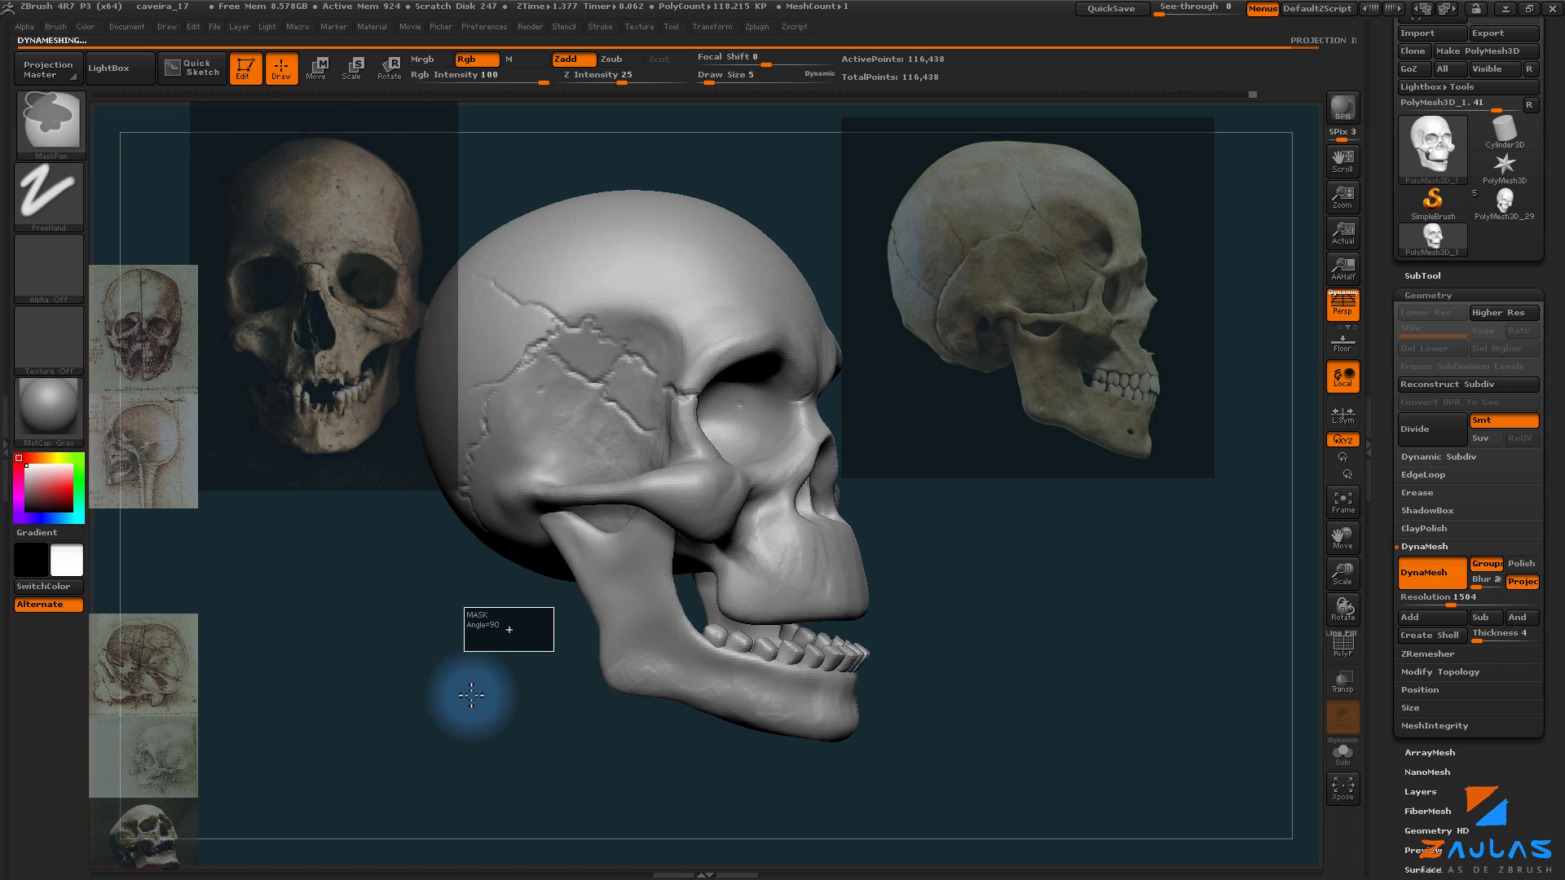
Step: Remesh the skull with DynaMesh while checking its mesh density with the polyframe display
mouse_move(437, 664)
mouse_down()
mouse_move(454, 670)
mouse_move(402, 681)
mouse_move(643, 631)
mouse_up()
drag(995, 615, 995, 635)
click(1342, 644)
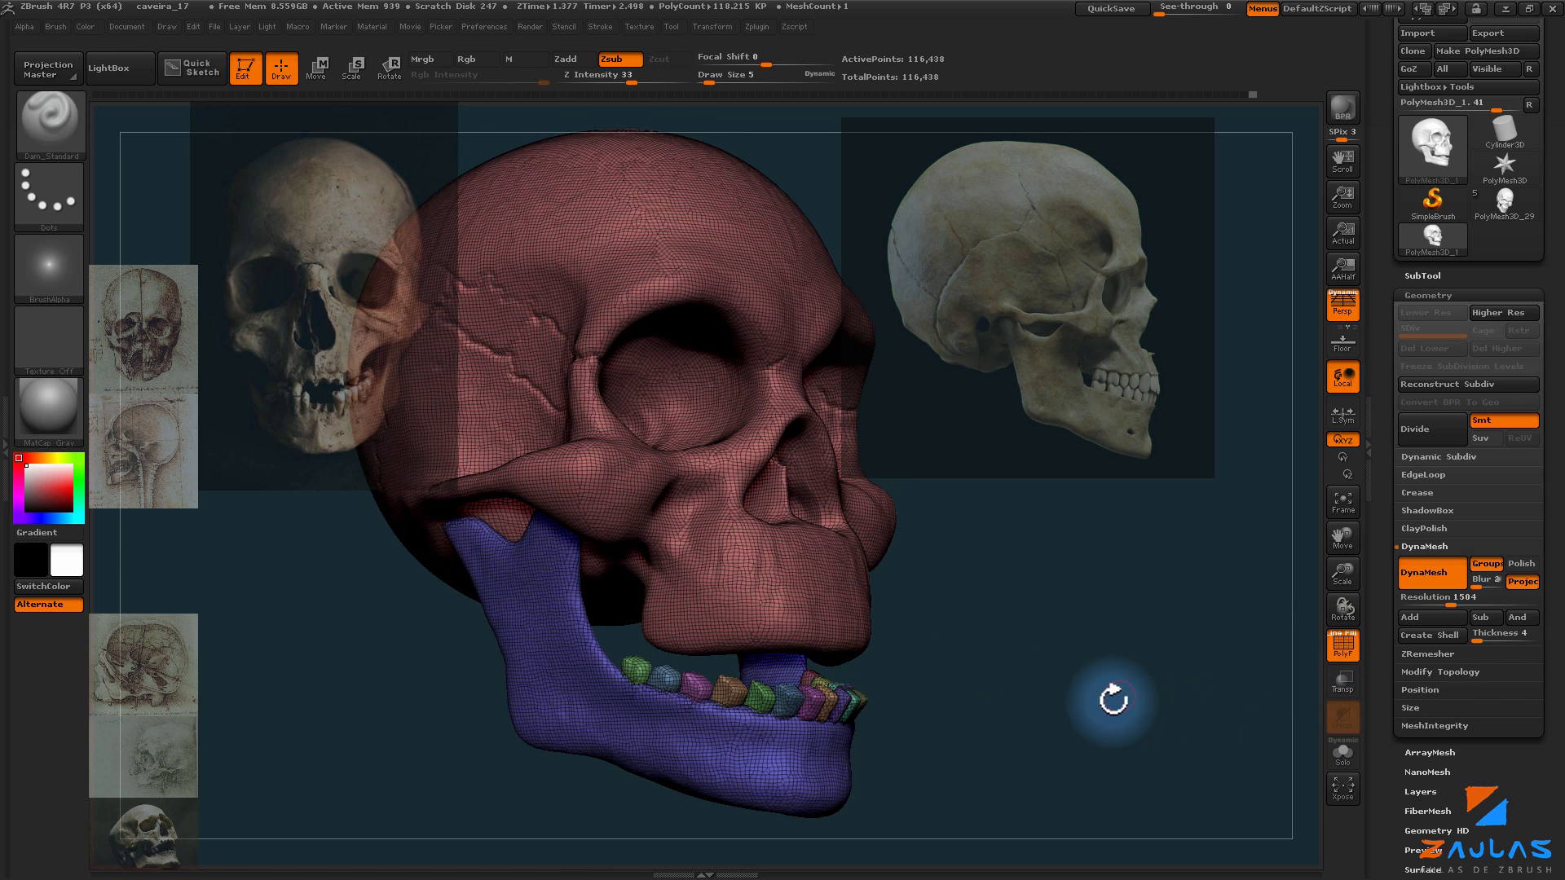
mouse_move(1111, 698)
mouse_down()
mouse_move(1152, 709)
mouse_move(1142, 701)
mouse_up()
ctrl+drag(1141, 701, 1132, 691)
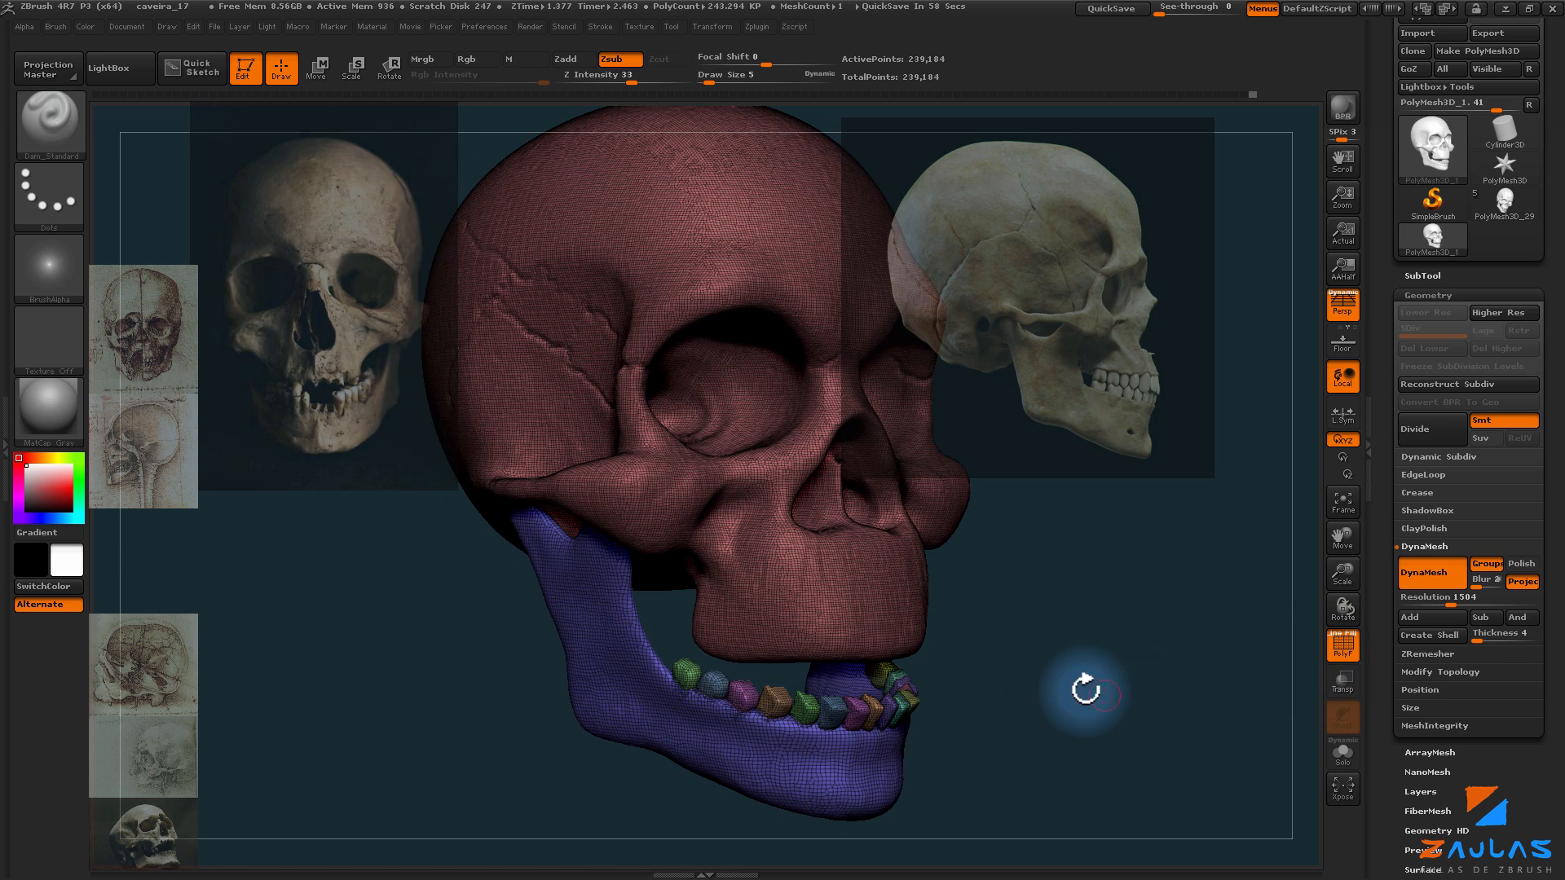
click(1343, 644)
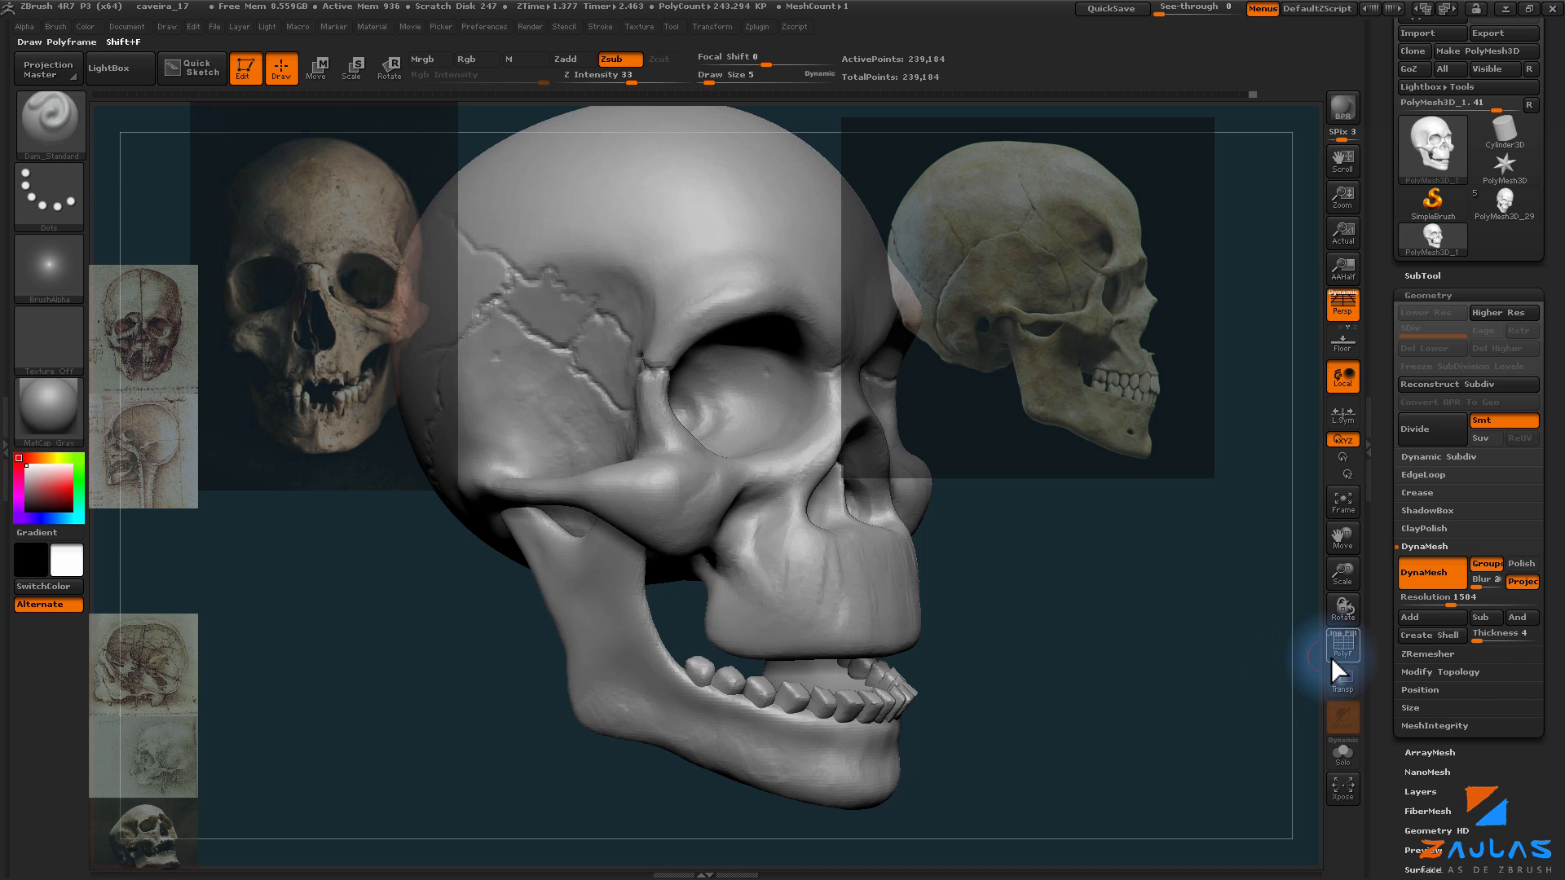
Step: Sharpen and deepen the temporal and parietal suture lines with Dam_Standard at draw size 5
mouse_move(1013, 615)
mouse_down()
mouse_move(1199, 664)
mouse_move(462, 734)
mouse_move(648, 436)
mouse_up()
key(shift)
mouse_move(511, 566)
mouse_down()
mouse_move(443, 566)
mouse_move(507, 541)
mouse_move(489, 565)
mouse_up()
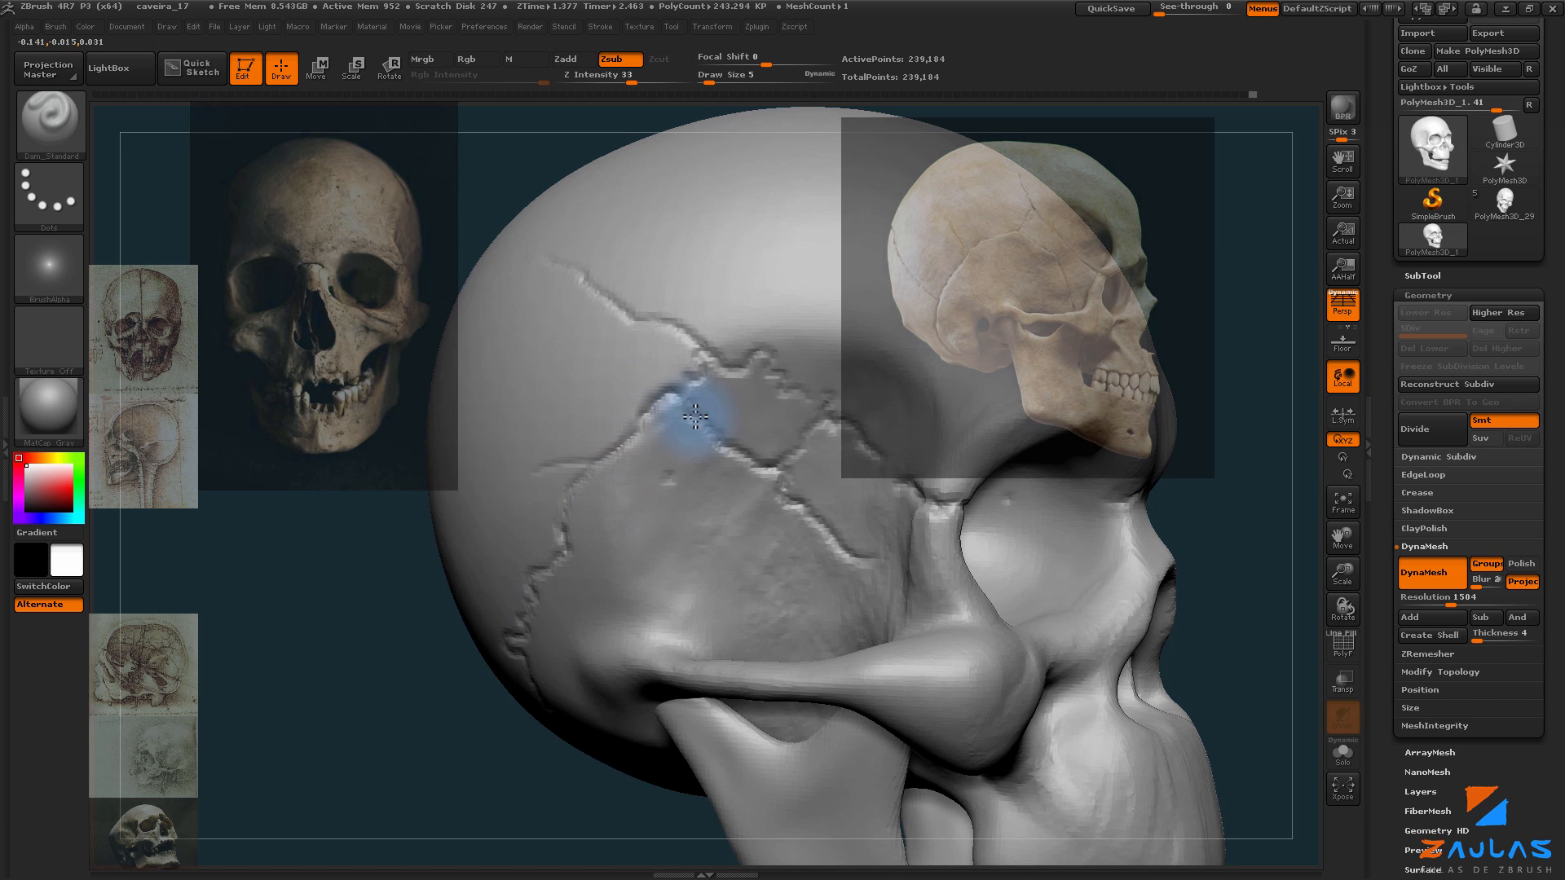
drag(347, 750, 702, 399)
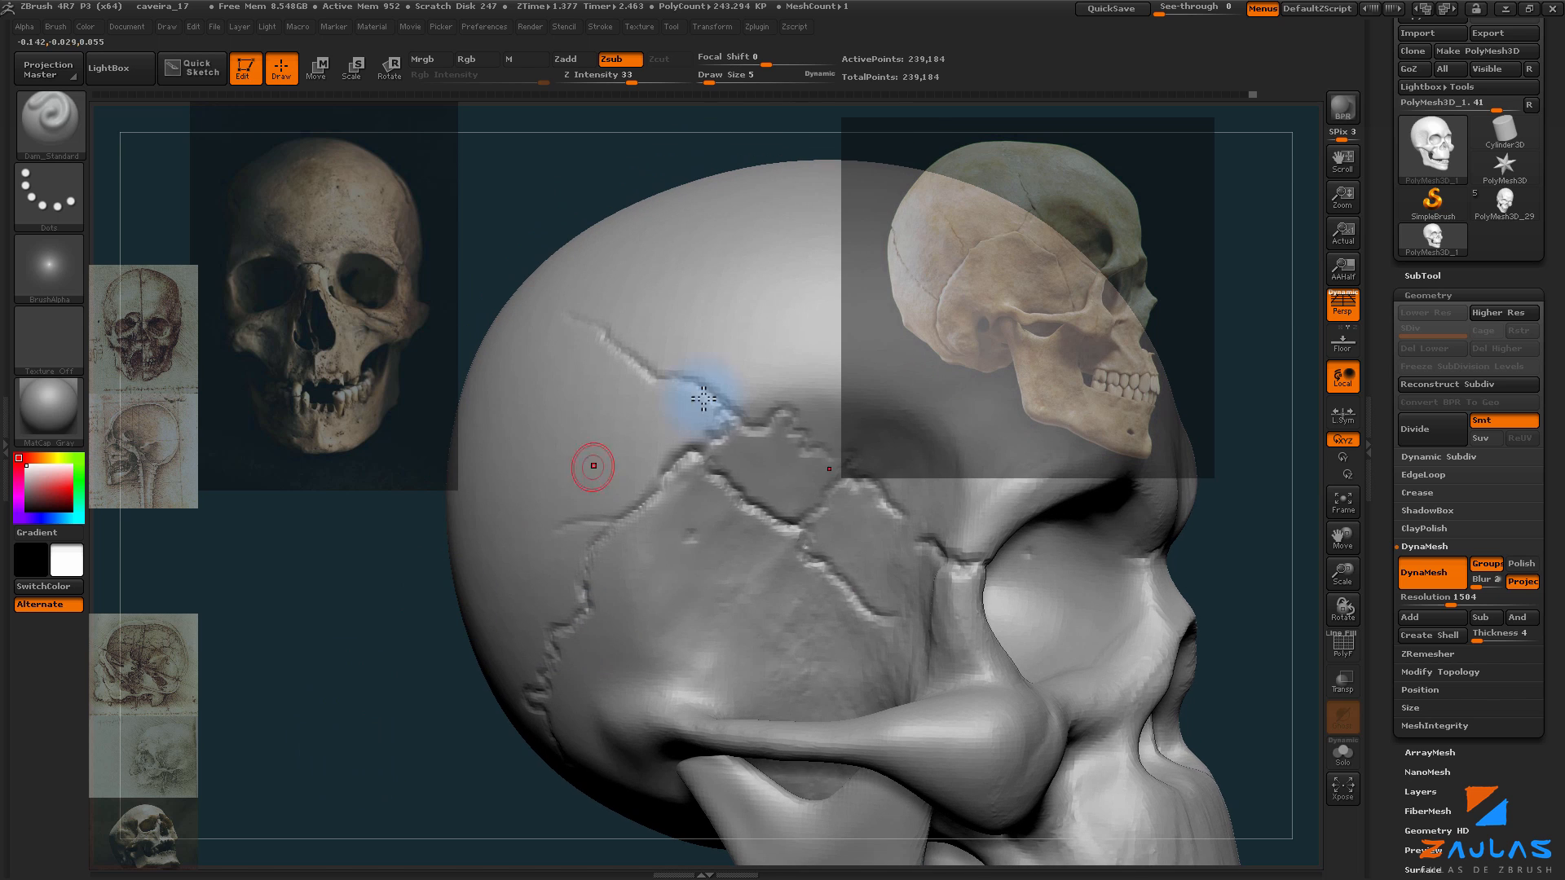
drag(428, 722, 350, 689)
Step: Build up rough bone texture along the temporal sutures with ClayBuildup at draw size 9 and Z intensity 9
key(b)
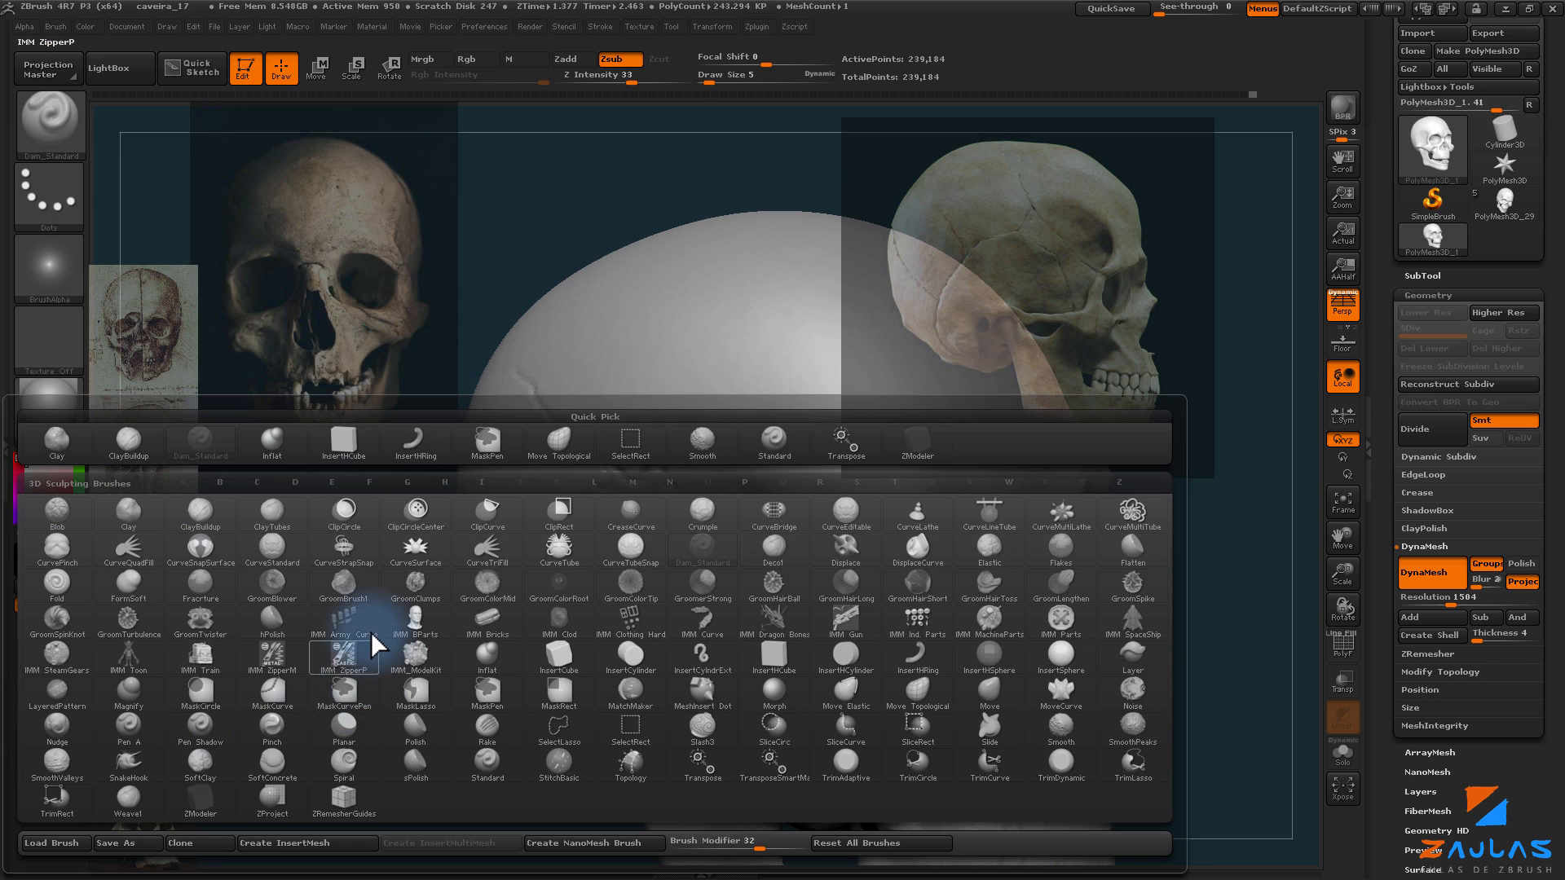
click(205, 518)
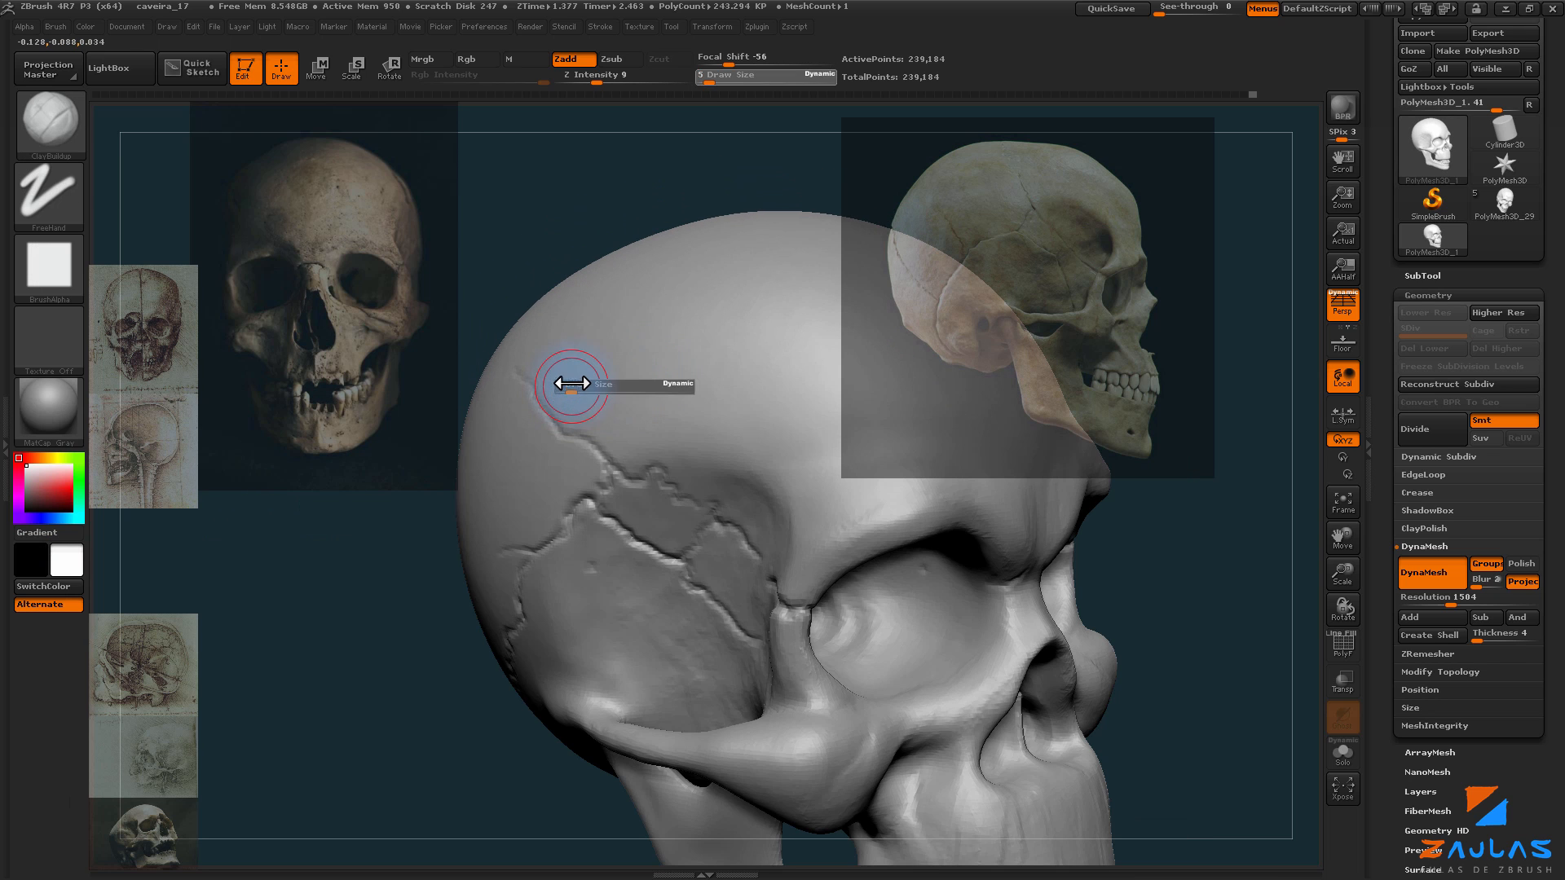
text(9)
key(Return)
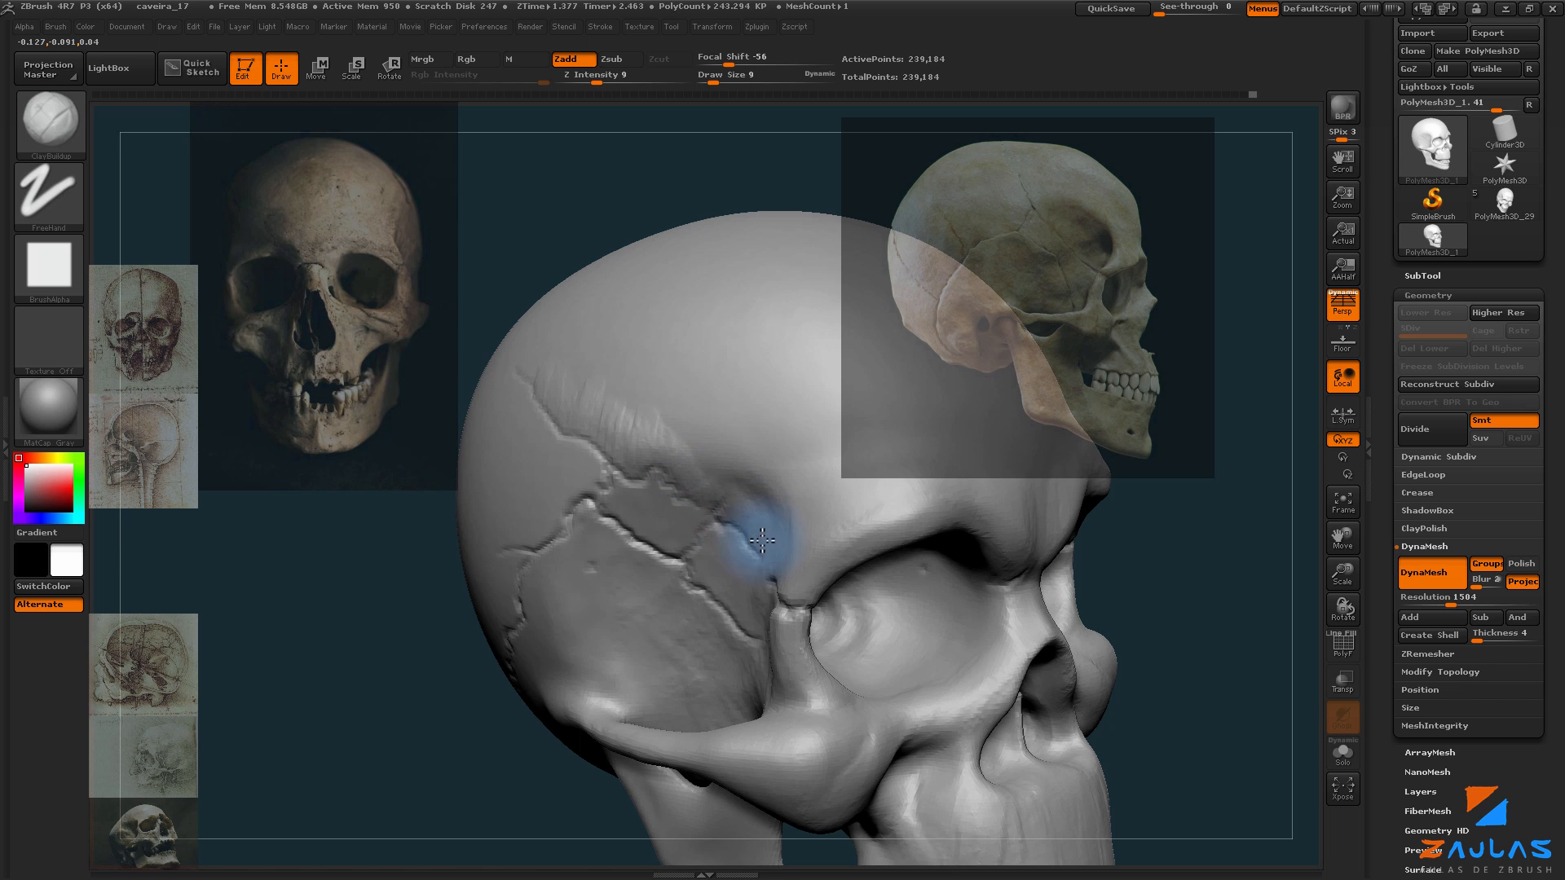
mouse_move(762, 539)
mouse_down()
mouse_move(690, 567)
mouse_move(620, 528)
mouse_move(652, 508)
mouse_move(677, 542)
mouse_up()
mouse_move(580, 467)
alt+right_down()
mouse_move(625, 492)
mouse_move(566, 541)
alt+right_up()
mouse_move(659, 499)
mouse_down()
mouse_move(761, 555)
mouse_move(787, 610)
mouse_up()
Step: Remesh the skull with DynaMesh and divide it once to subdivision level 2
mouse_move(393, 674)
alt+mouse_down()
mouse_move(1020, 632)
mouse_move(1090, 657)
mouse_move(1166, 604)
alt+mouse_up()
mouse_move(1081, 626)
mouse_down()
mouse_move(1051, 628)
mouse_move(1118, 673)
mouse_up()
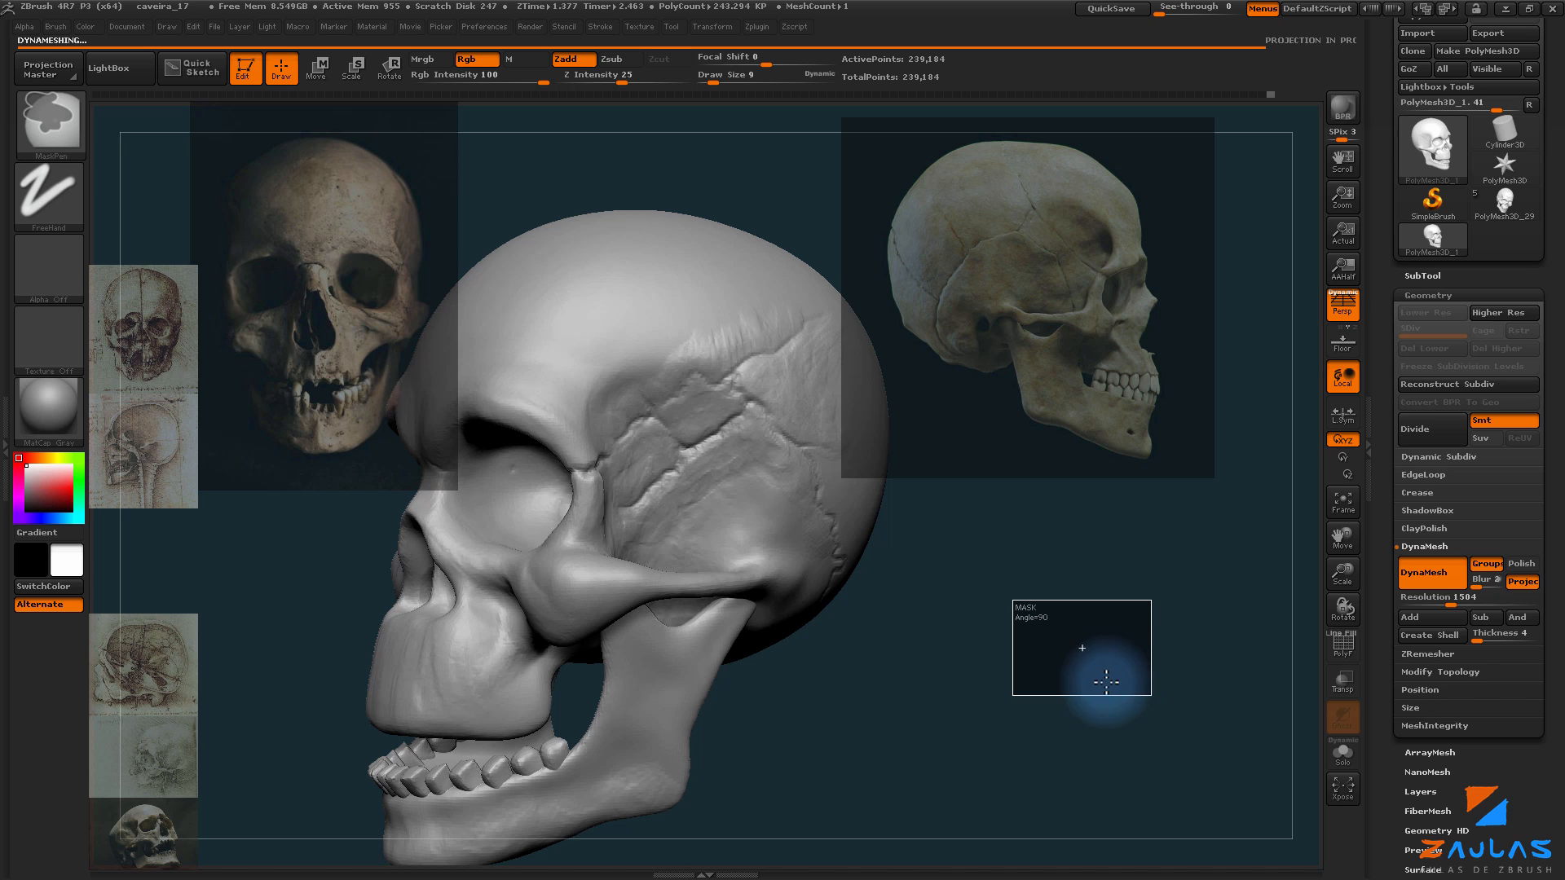
mouse_move(1095, 696)
ctrl+mouse_down()
mouse_move(1034, 653)
mouse_move(1085, 674)
ctrl+mouse_up()
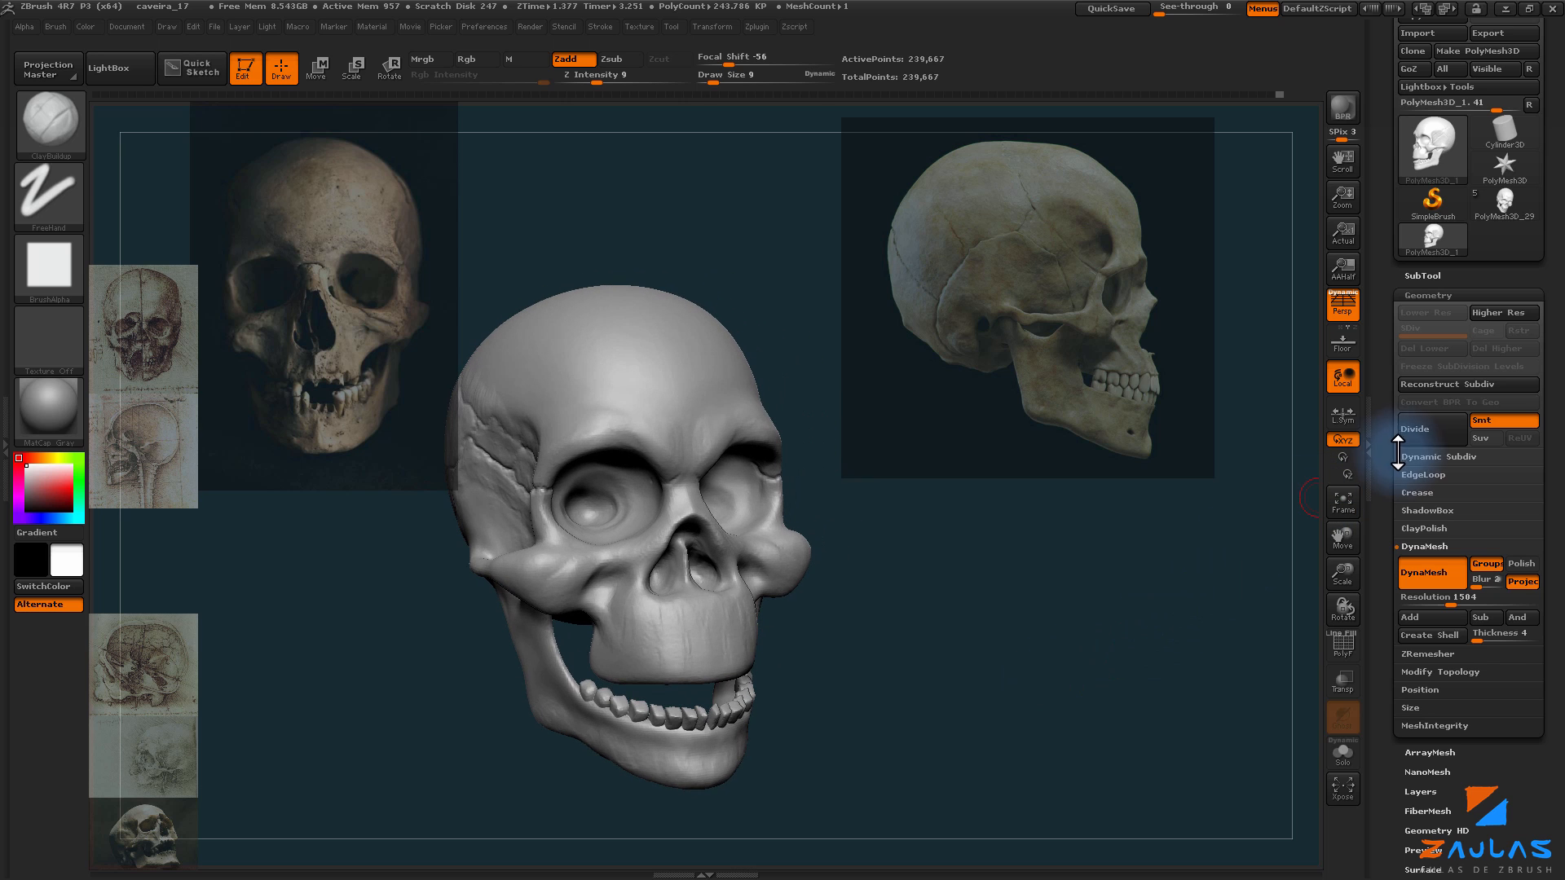
click(1419, 432)
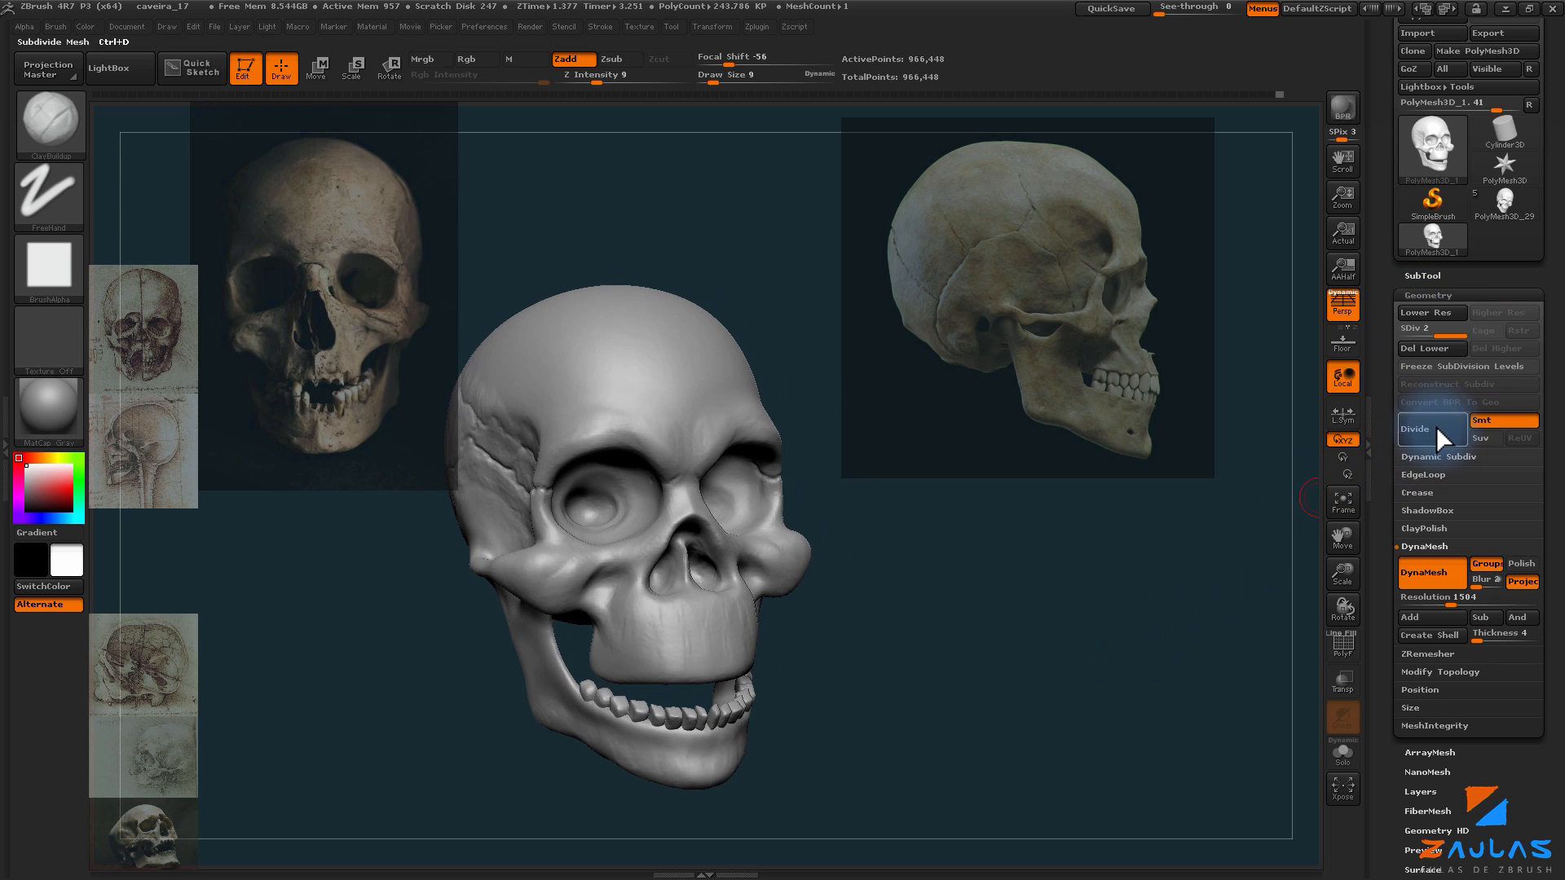
Step: Examine the subdivided skull's mesh density with the polyframe display and its shape from the front
key(f)
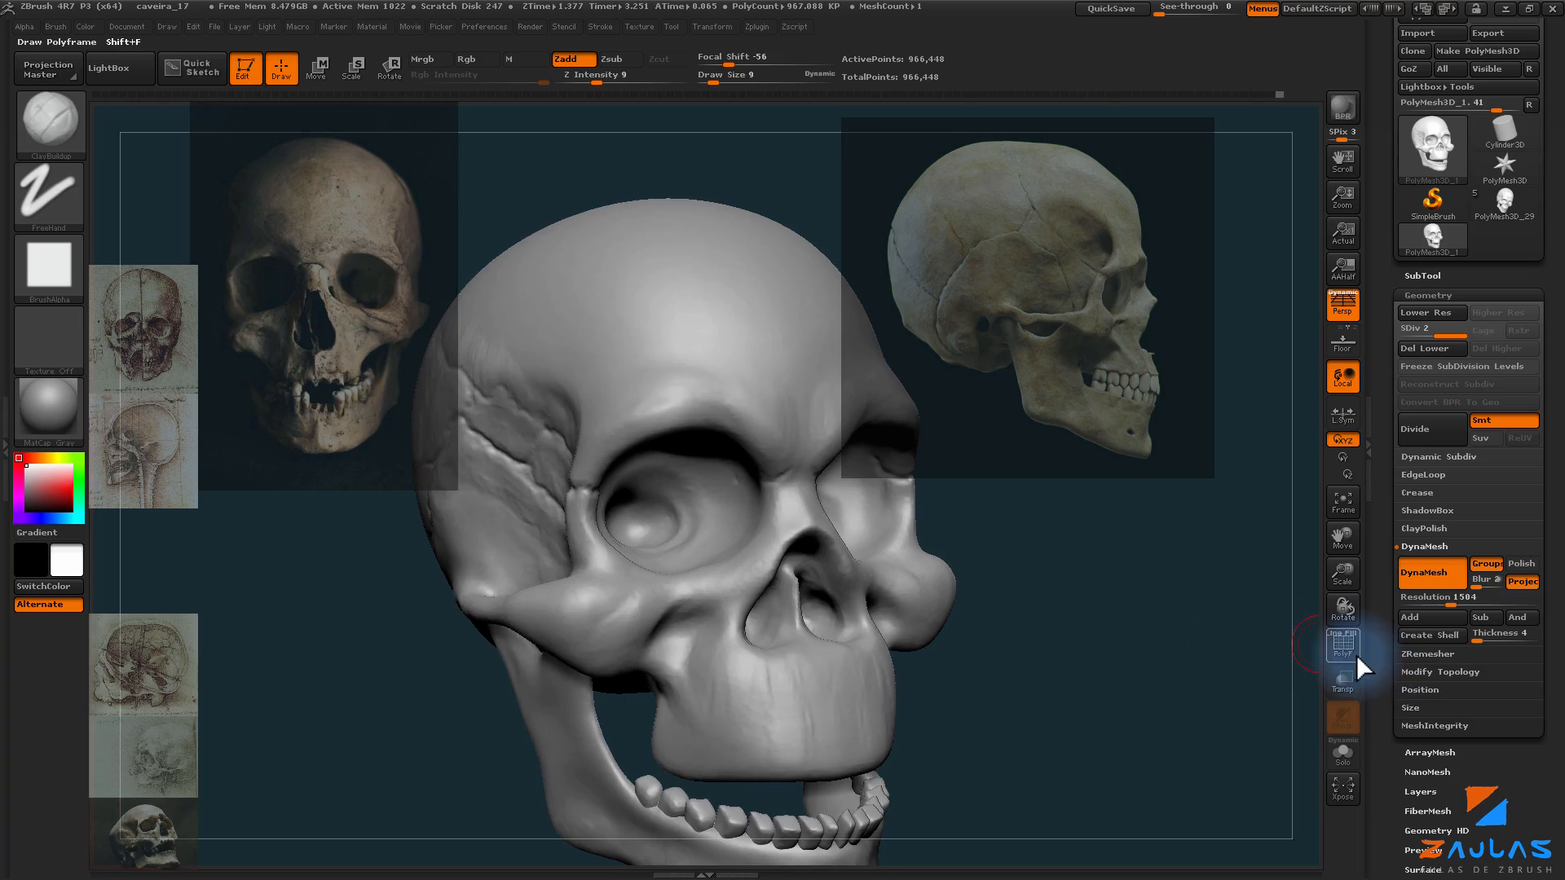
click(1342, 646)
mouse_move(1089, 634)
alt+mouse_down()
mouse_move(1170, 646)
mouse_move(1110, 623)
alt+mouse_up()
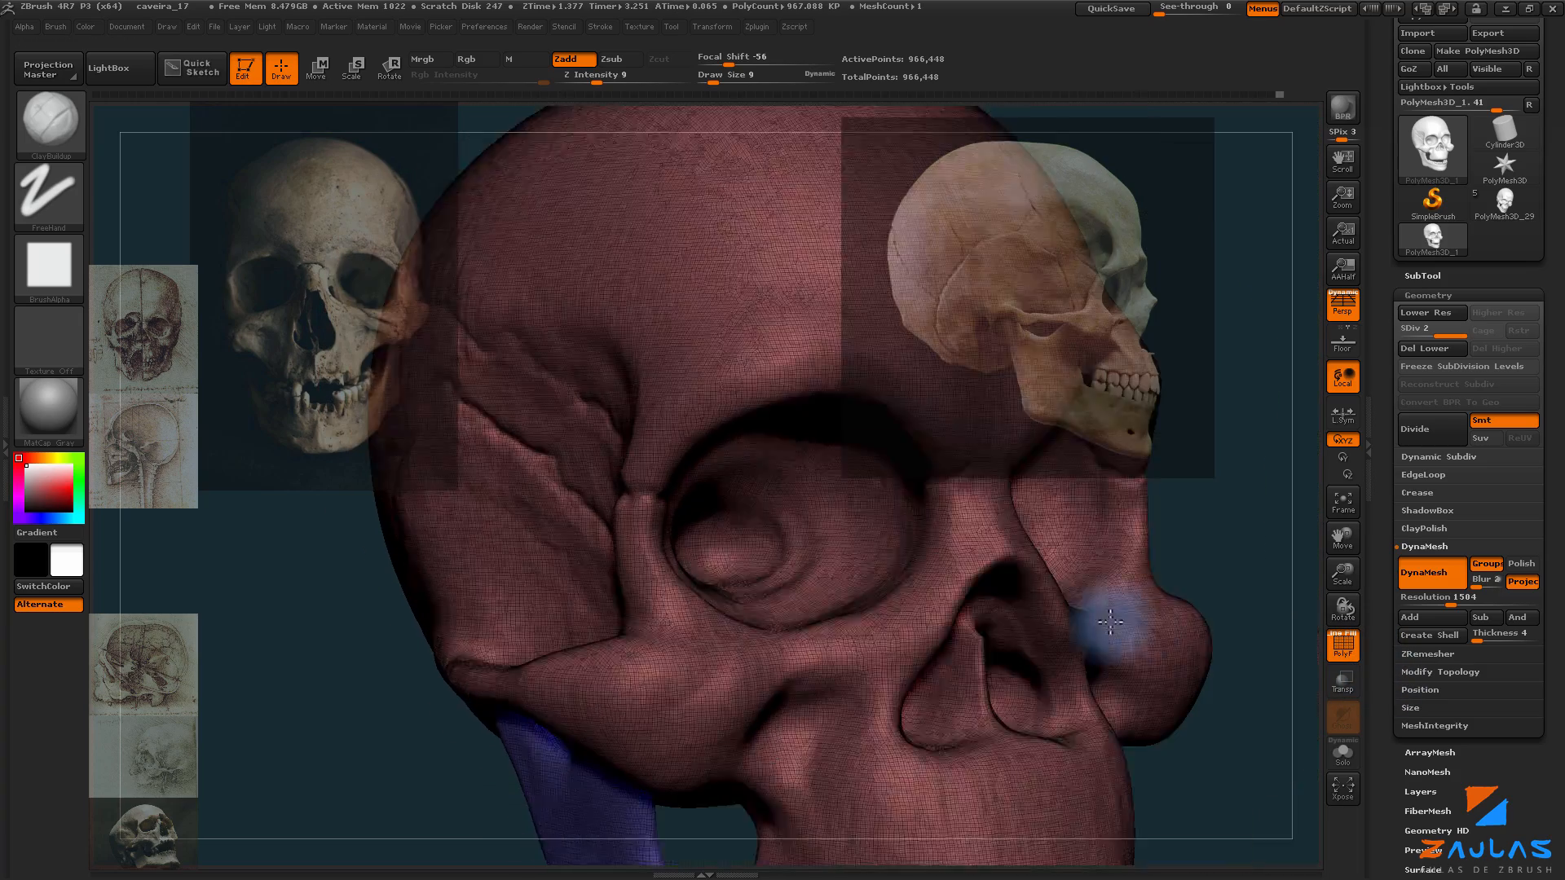
key(f)
click(1342, 645)
drag(1271, 644, 1279, 604)
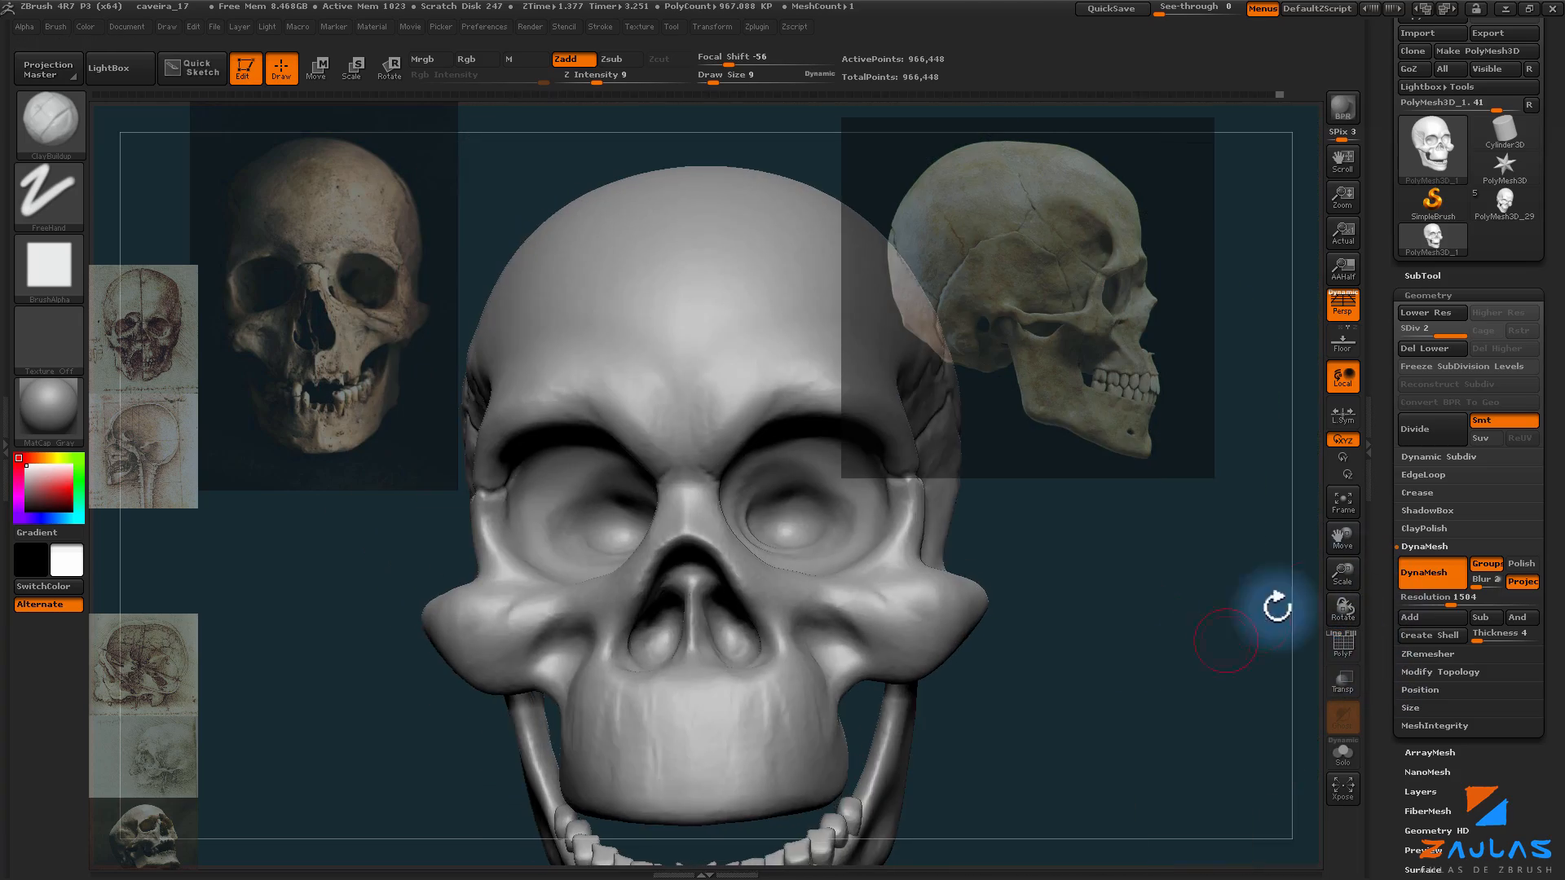
alt+drag(1159, 675, 1350, 375)
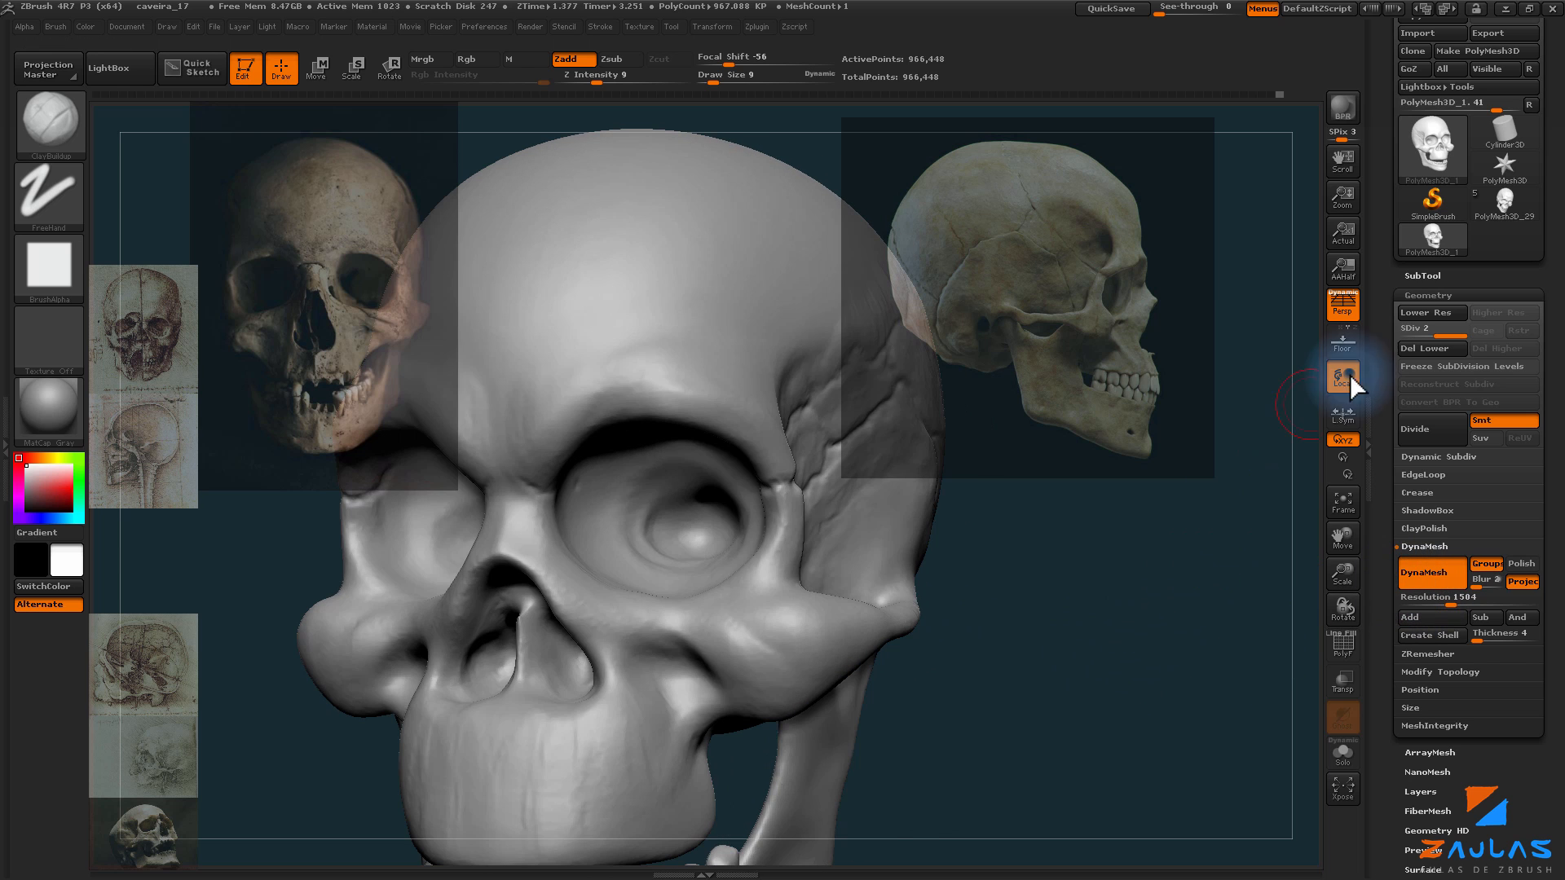
Step: Try fine ClayBuildup strokes at the bridge of the nose with draw size 1
drag(1097, 601, 807, 687)
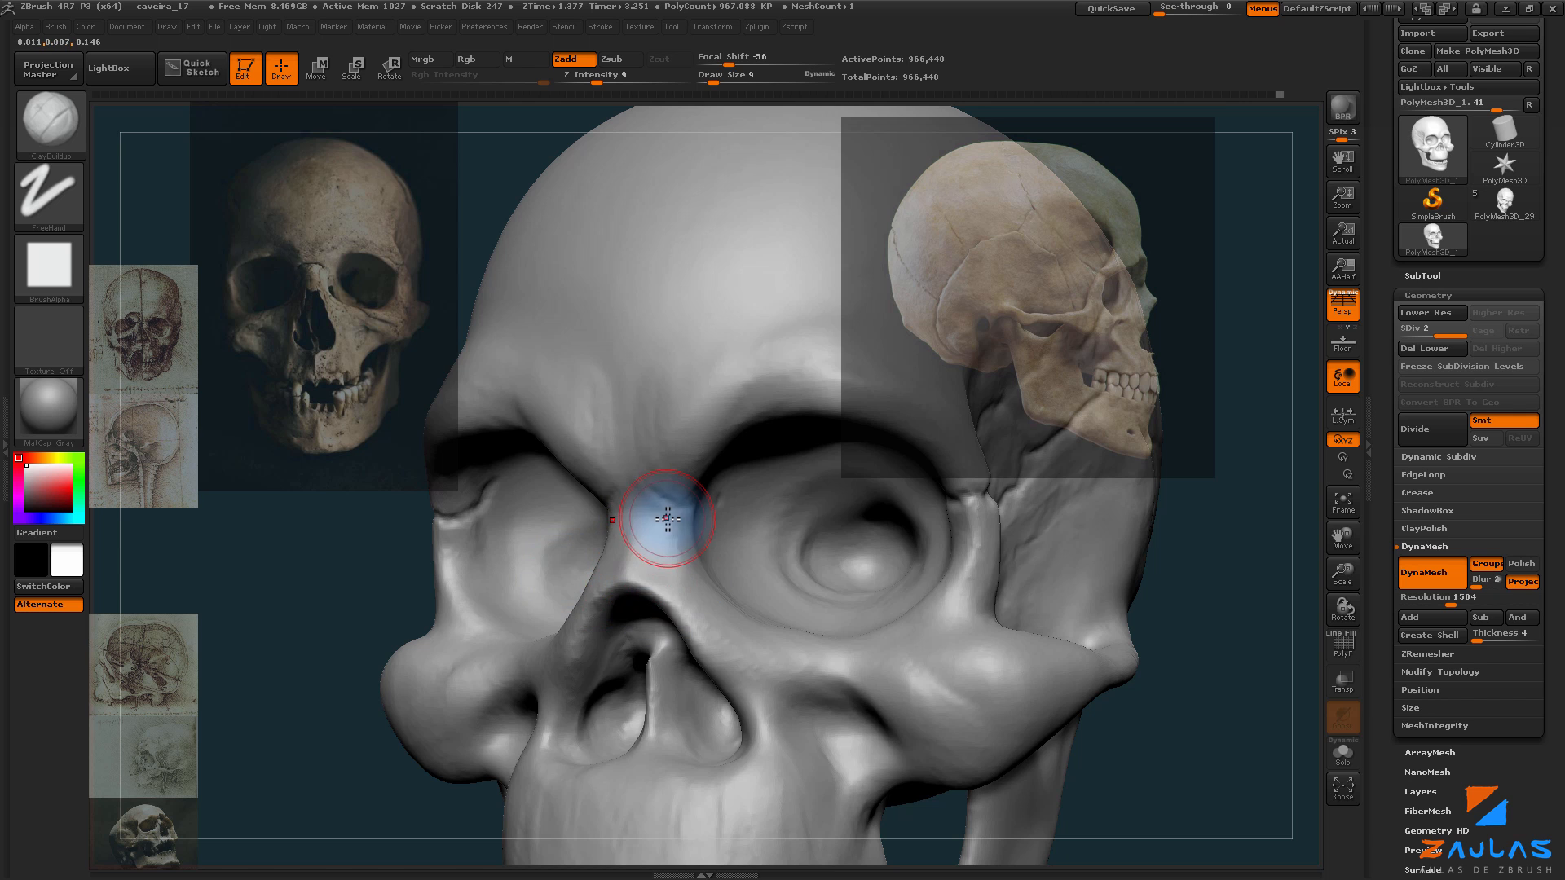
drag(665, 522, 652, 523)
mouse_move(297, 732)
mouse_down()
mouse_move(279, 706)
mouse_move(323, 711)
mouse_up()
drag(1052, 613, 1017, 626)
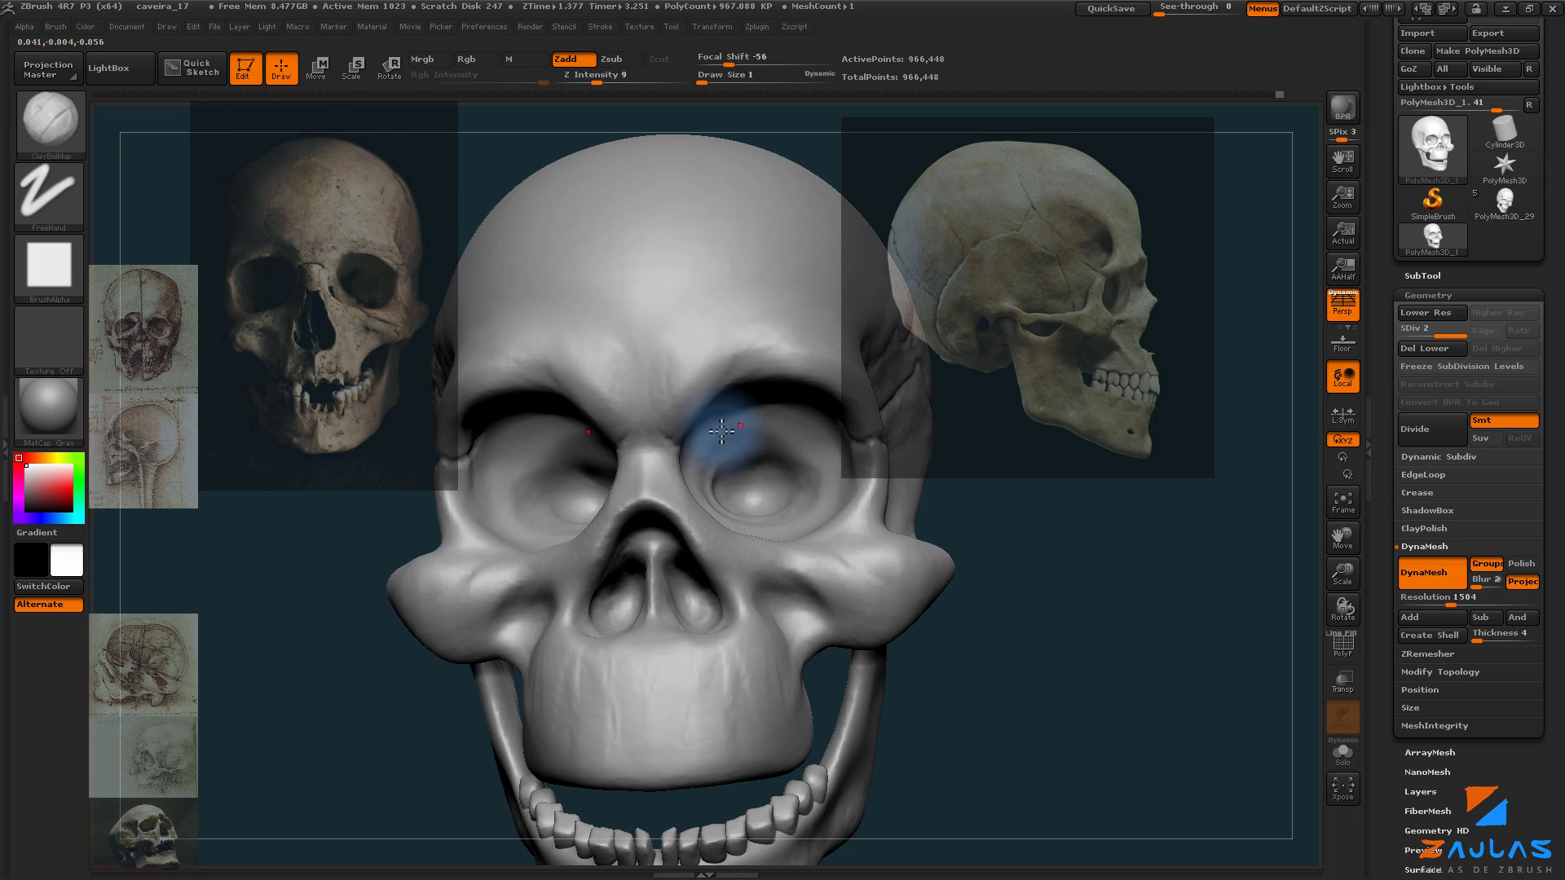
drag(1076, 574, 1066, 681)
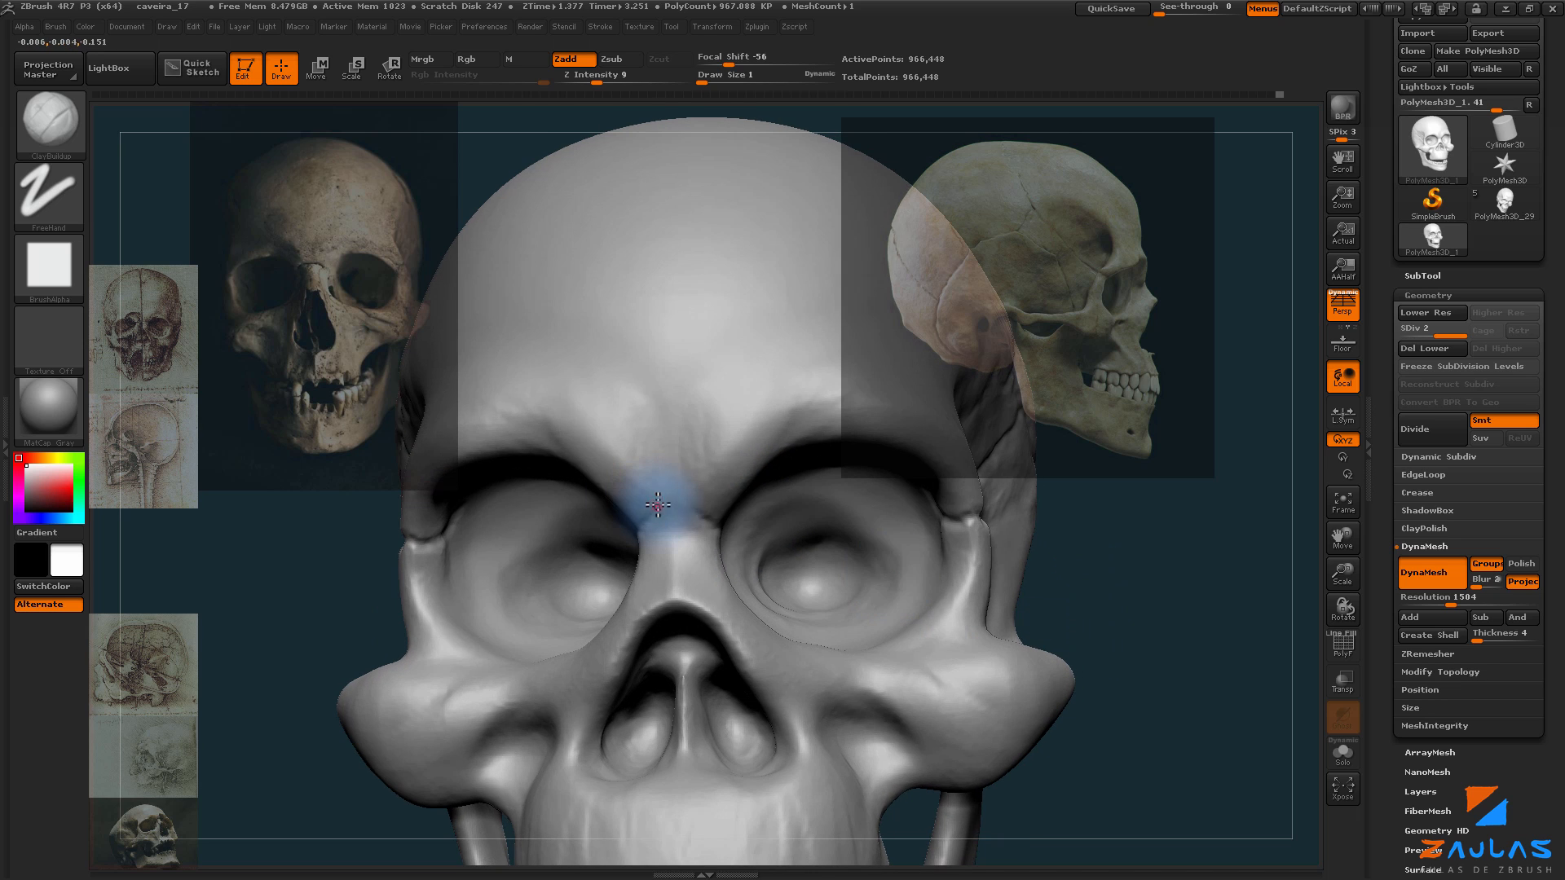
Step: Carve a short suture between the brows and across the nasal root with Dam_Standard at draw size 4
key(s)
drag(657, 503, 664, 503)
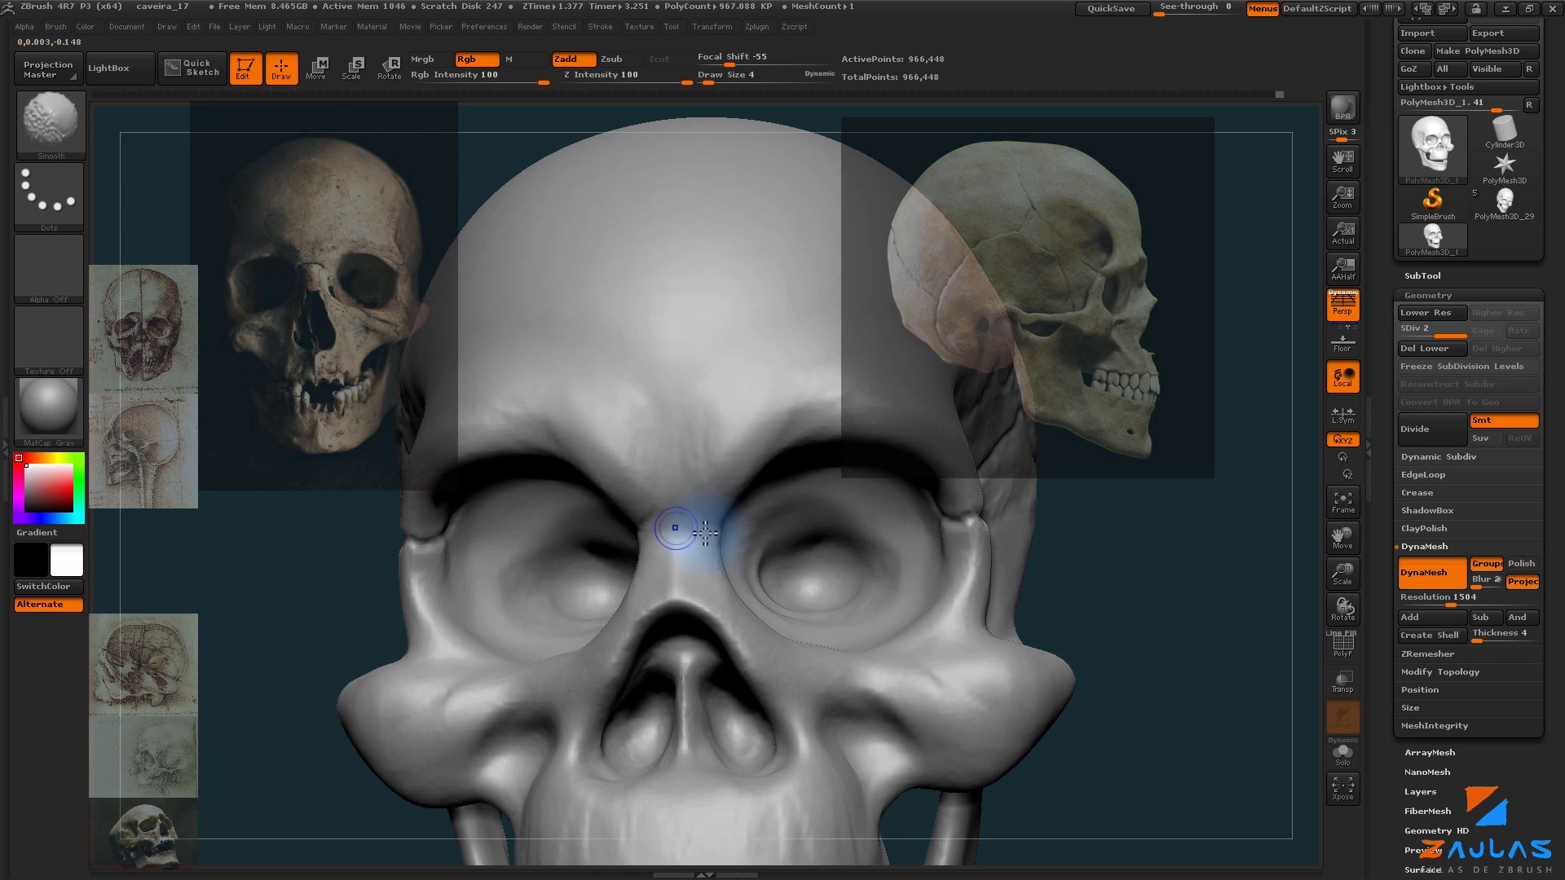
key(b)
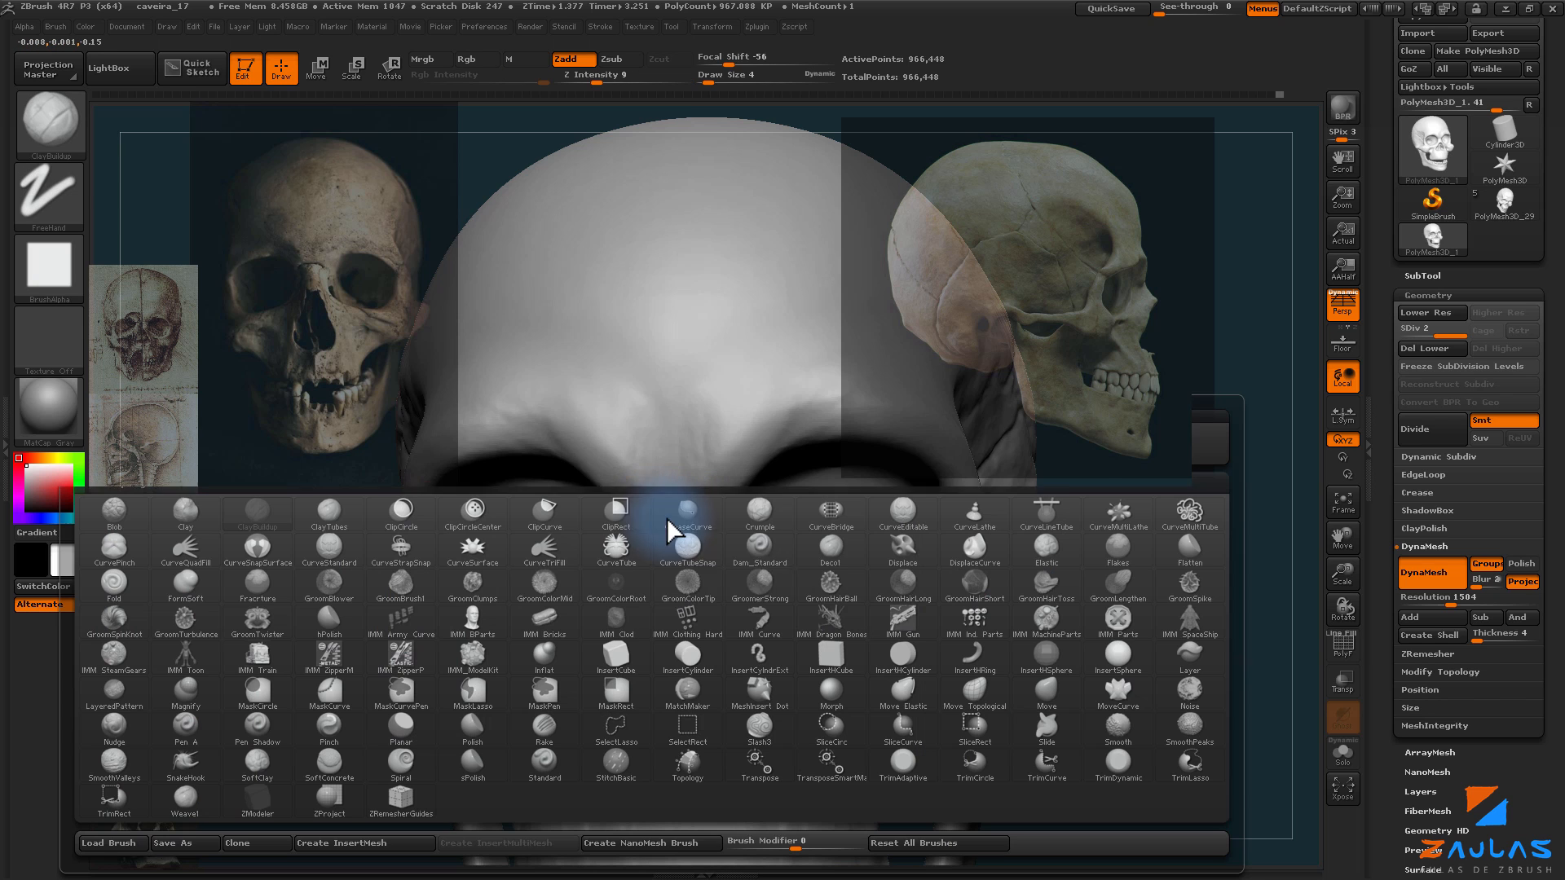
click(762, 551)
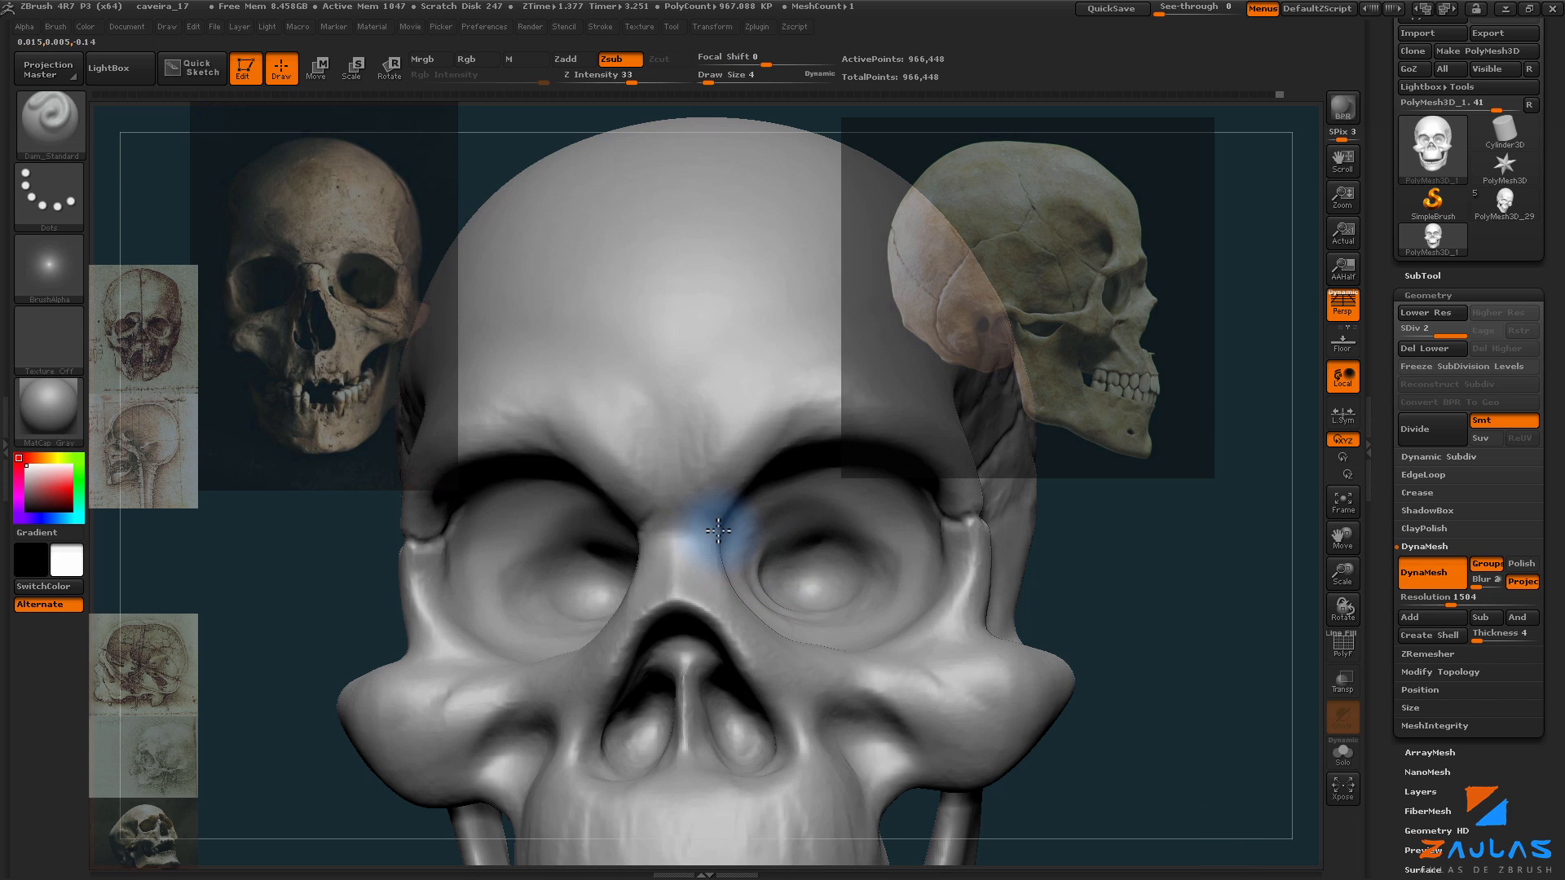
drag(674, 502, 675, 469)
mouse_move(1064, 522)
mouse_down()
mouse_move(1121, 515)
mouse_move(1007, 537)
mouse_up()
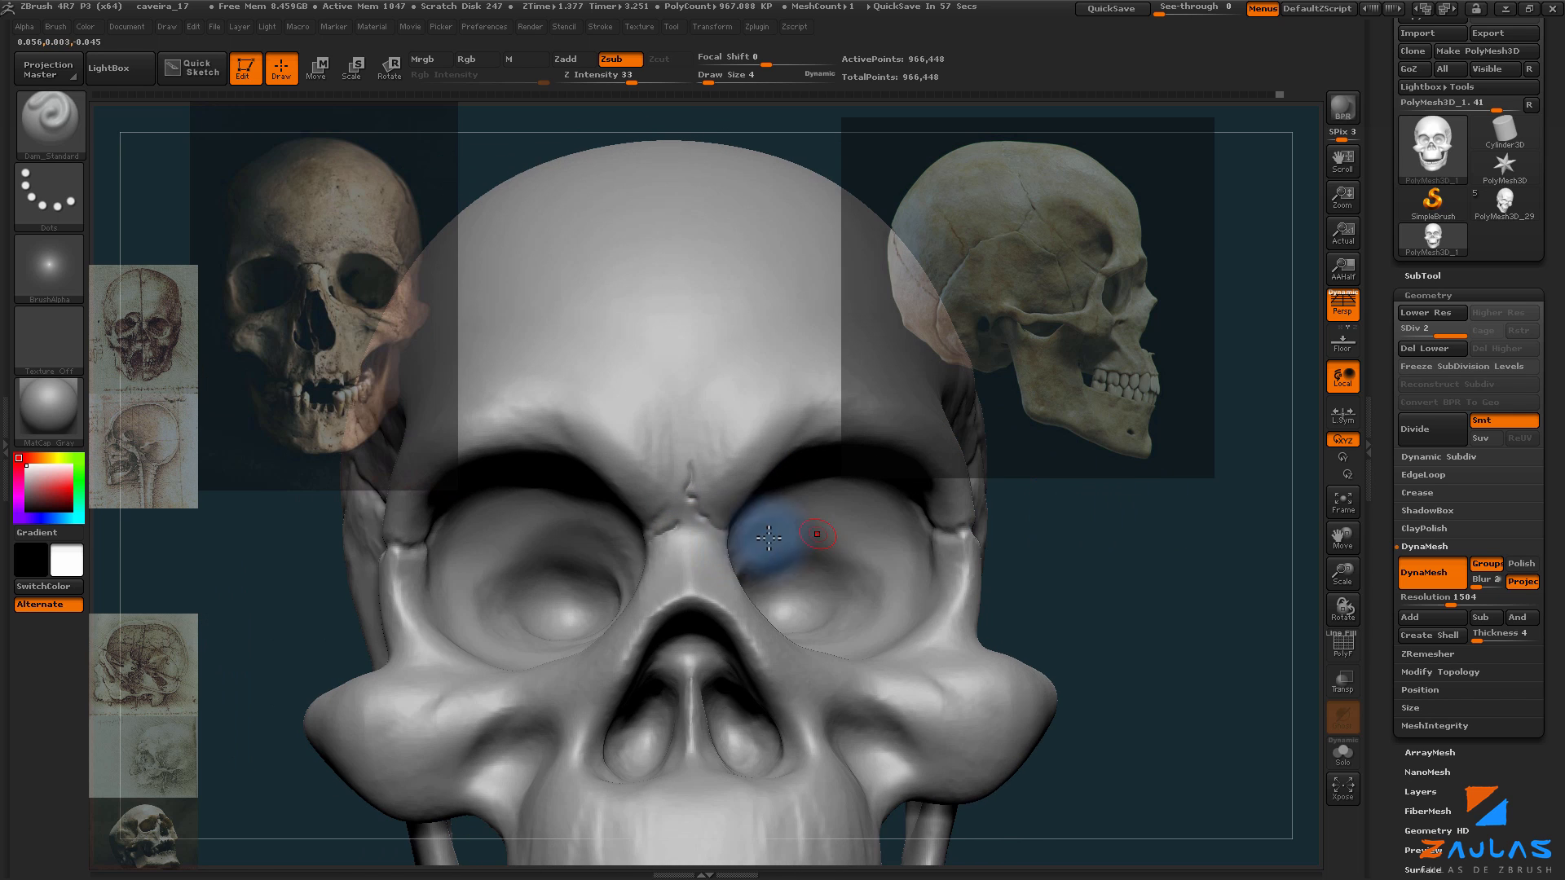
Step: Carve irregular sutures across the nasal bones and down the side of the nose beside the inner eye socket
drag(719, 551, 682, 575)
drag(1129, 607, 1044, 604)
drag(706, 552, 744, 542)
drag(999, 652, 1137, 648)
drag(1025, 612, 1072, 572)
drag(686, 614, 670, 589)
drag(858, 572, 893, 552)
drag(1060, 595, 1019, 595)
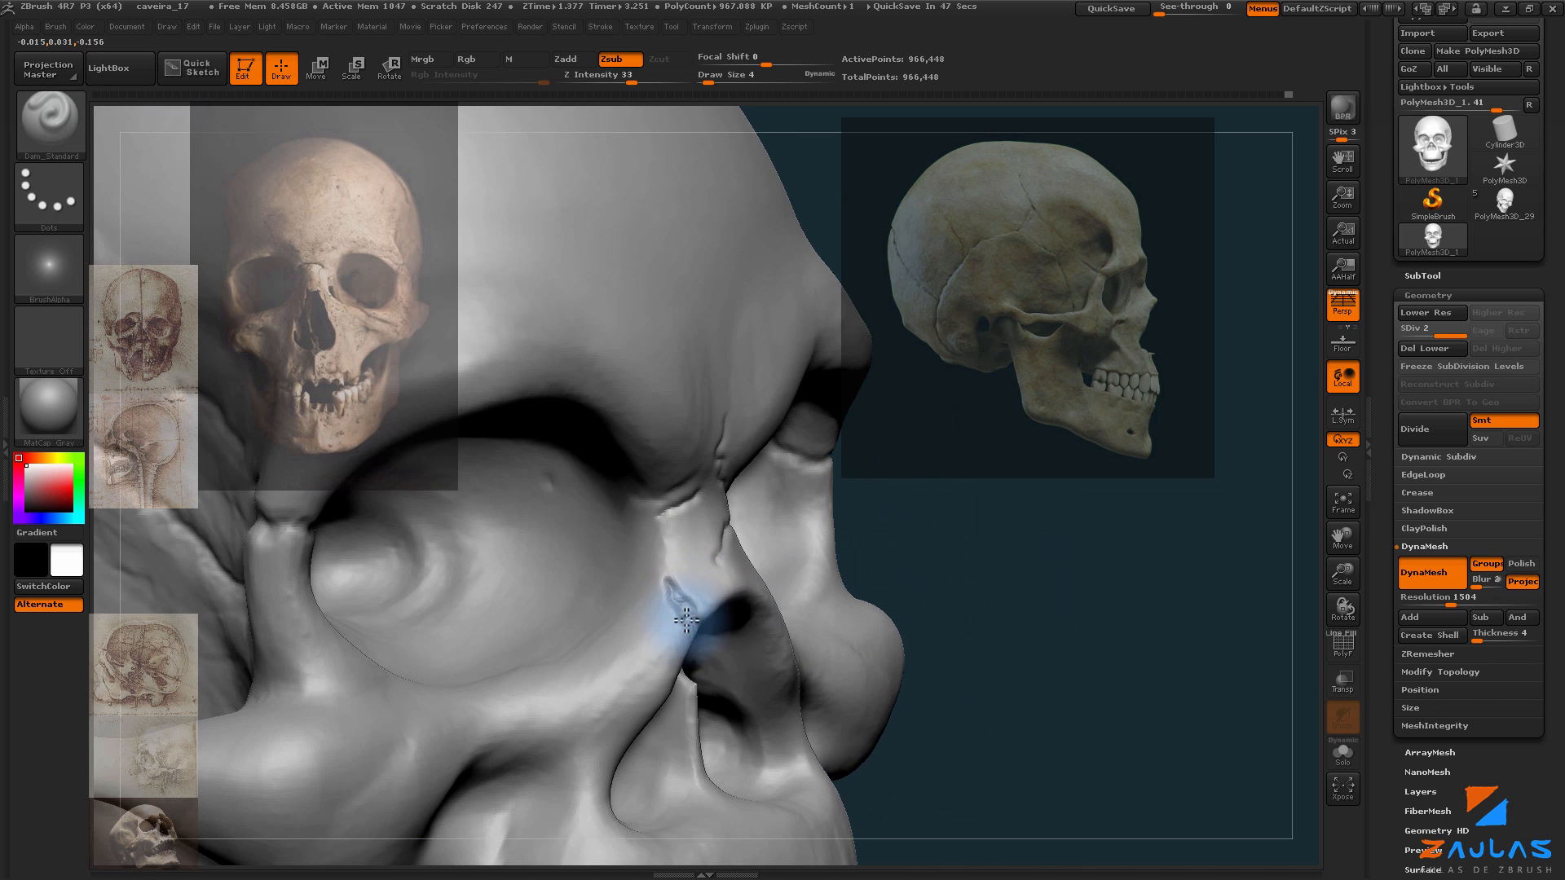
drag(926, 531, 882, 526)
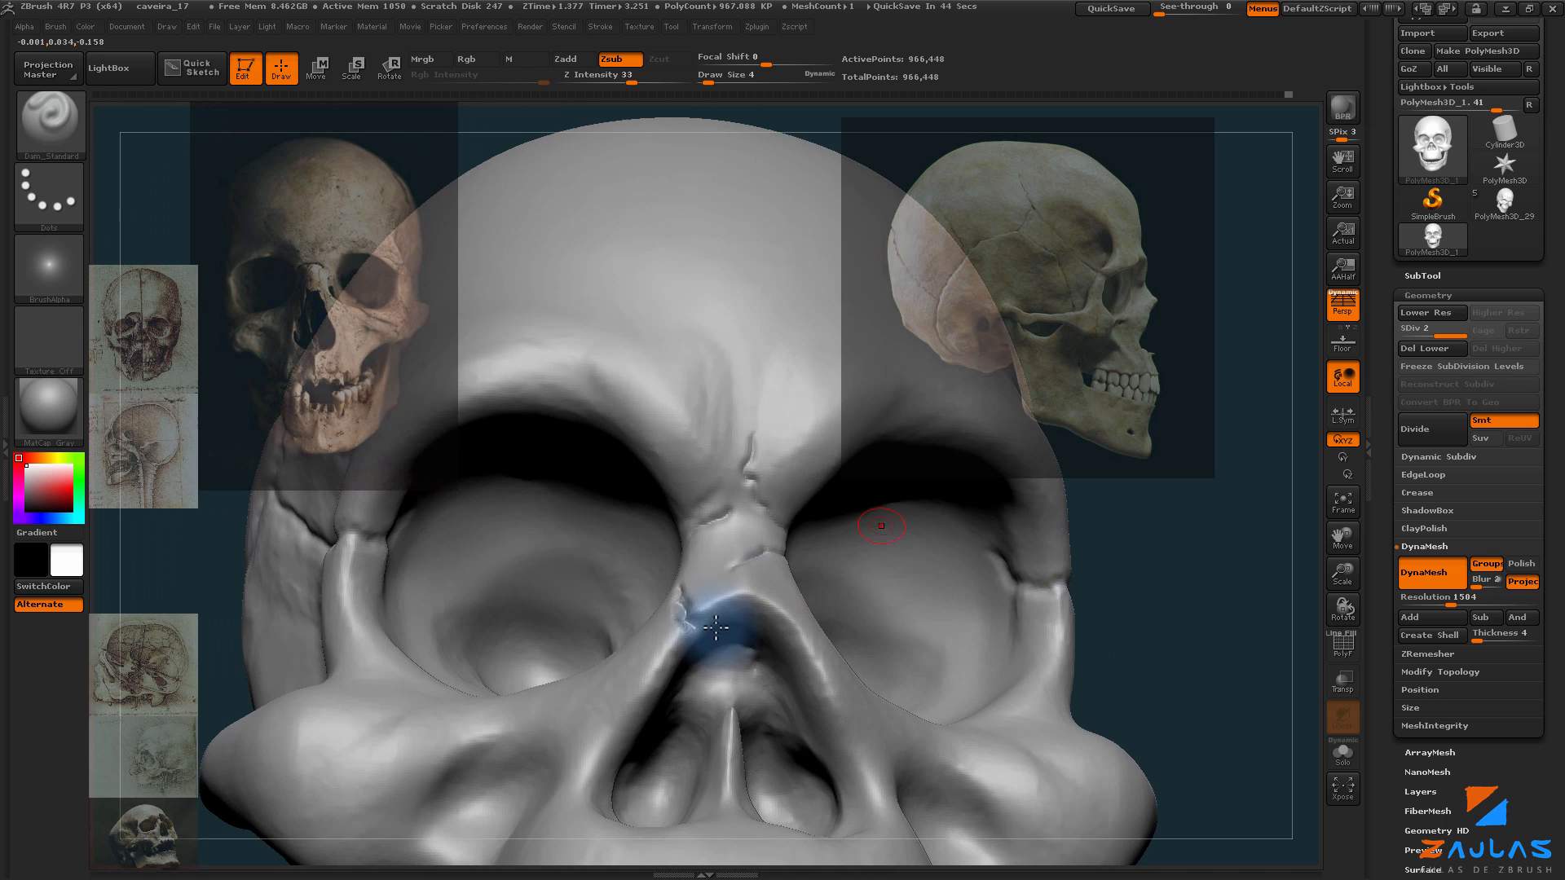
Step: Switch to the PolyMesh3D_29 tool to view the detailed skull from the side
drag(1191, 563, 1171, 492)
click(1507, 216)
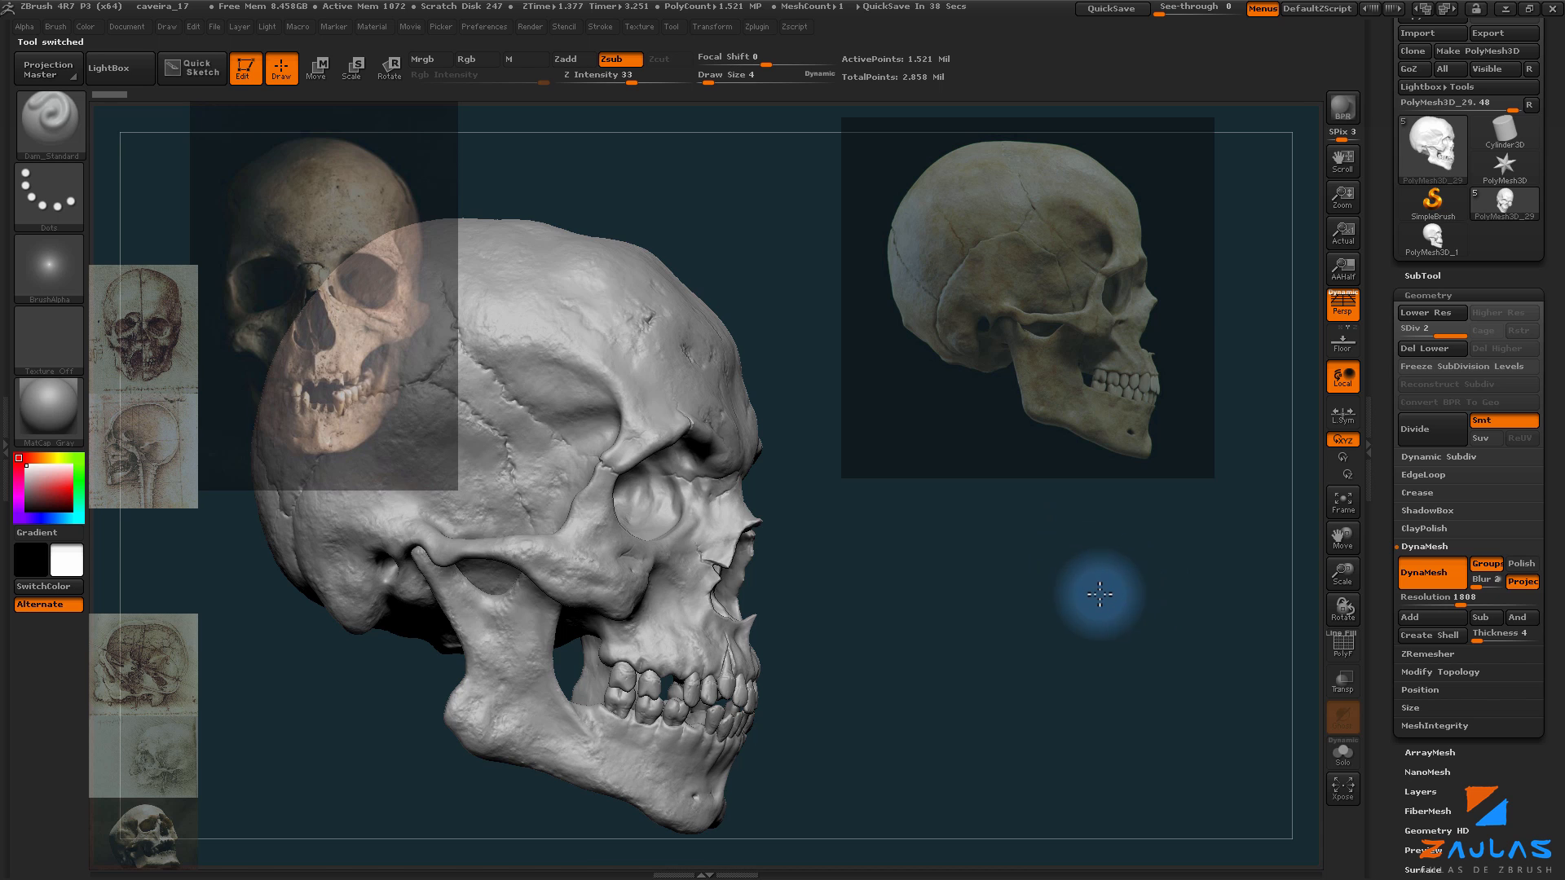
Step: Switch back to the PolyMesh3D_1 skull after viewing the detailed skull, and examine its nose and eye sockets from several angles
drag(1093, 594, 707, 612)
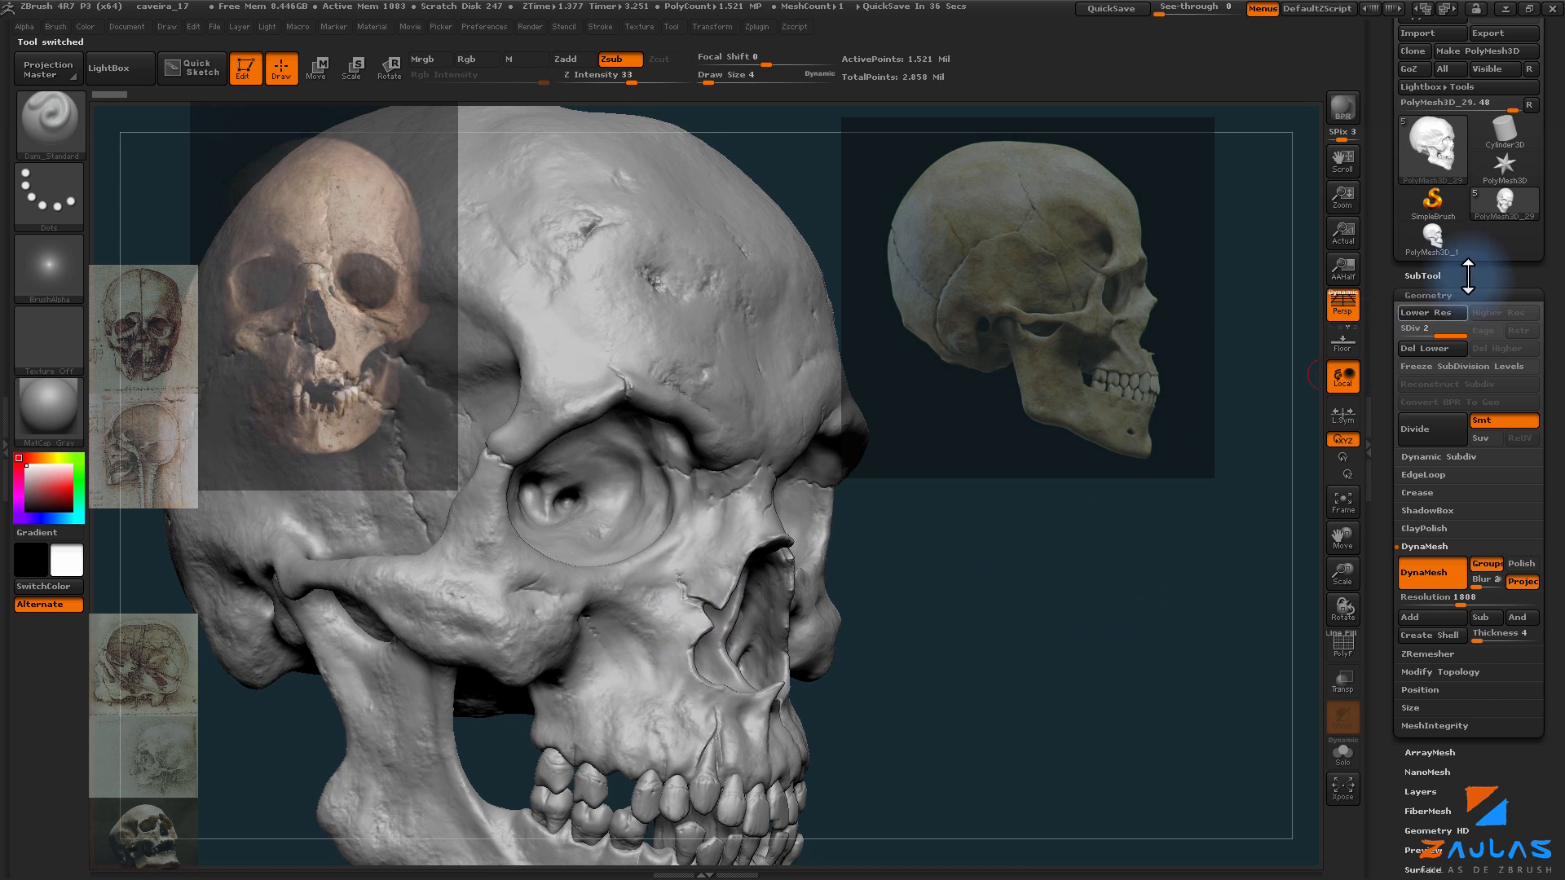
click(1431, 246)
drag(1002, 604, 605, 501)
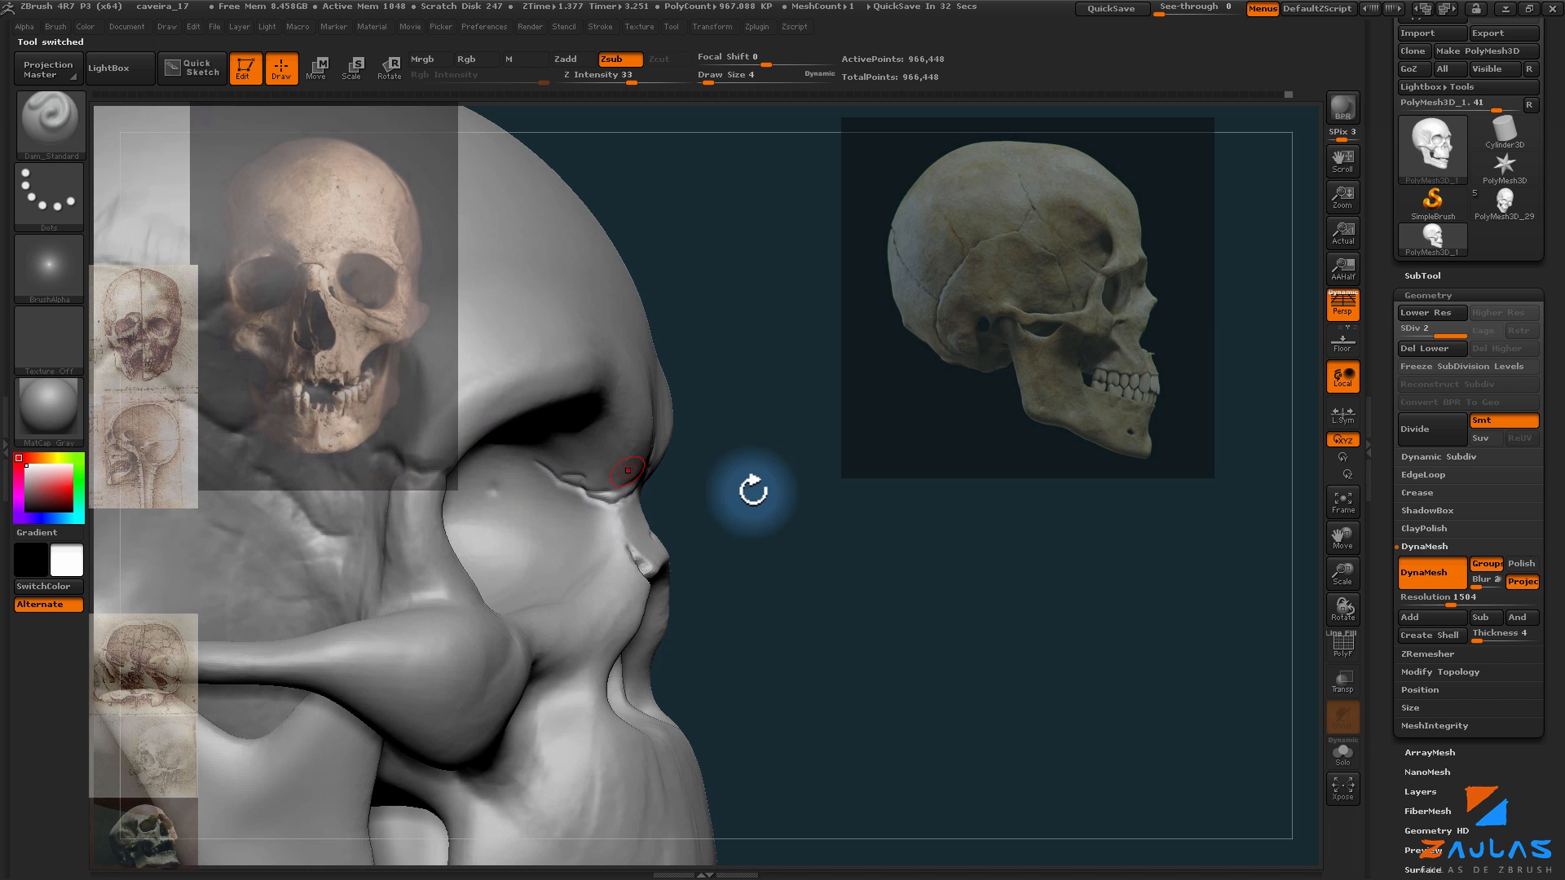
drag(753, 491, 931, 642)
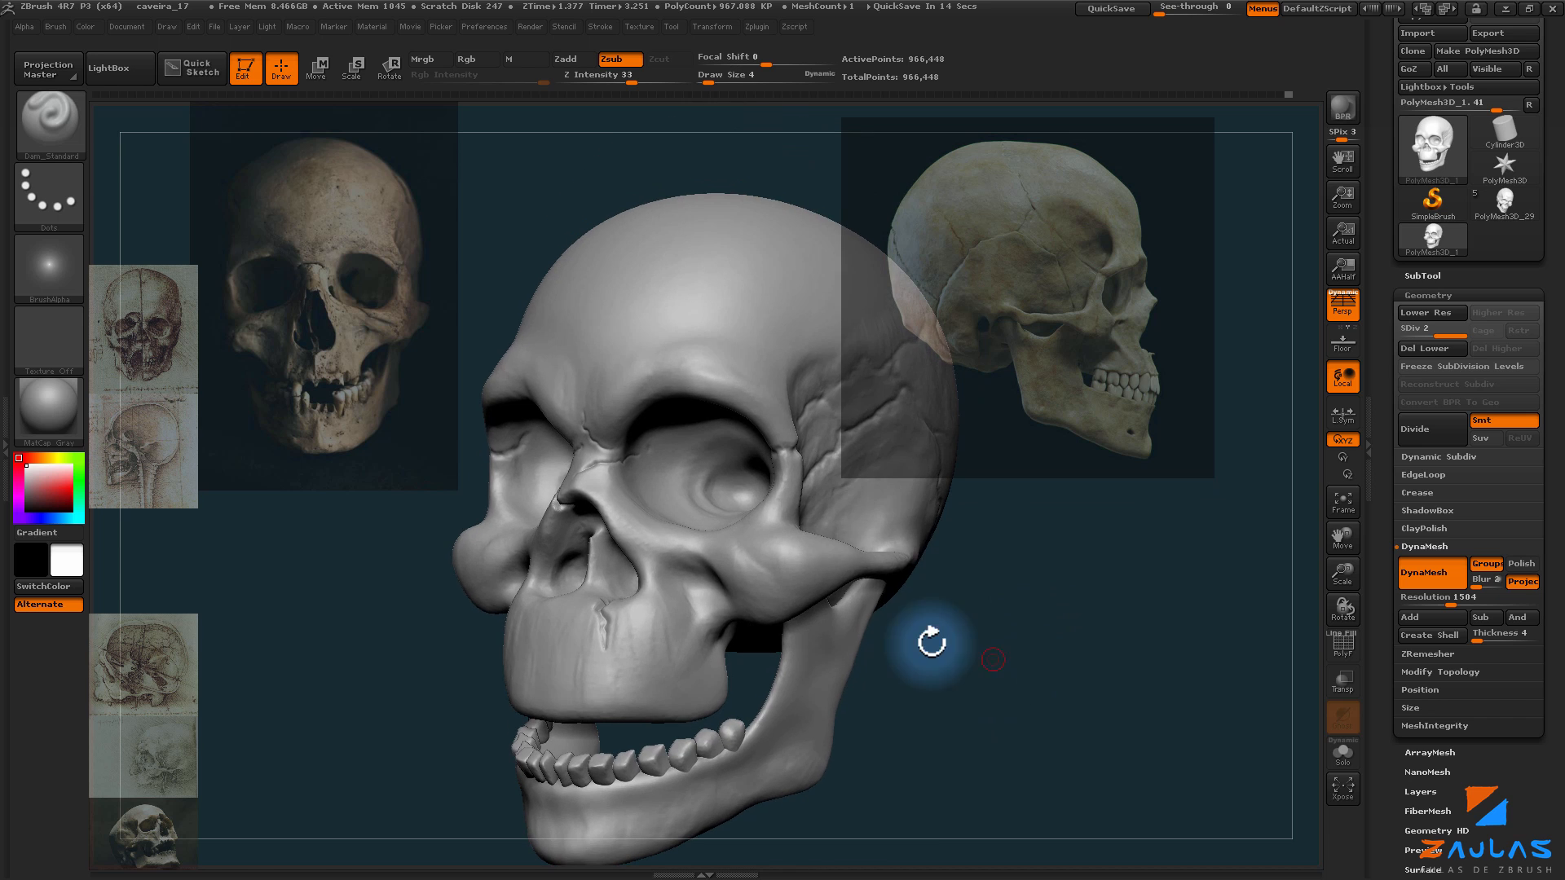
mouse_move(1076, 657)
mouse_down()
mouse_move(999, 650)
mouse_move(1010, 633)
mouse_move(963, 640)
mouse_move(988, 622)
mouse_move(1013, 661)
mouse_move(1055, 660)
mouse_move(1025, 676)
mouse_move(1052, 677)
mouse_up()
Step: Flatten the bone beside the nasal opening below the inner eye socket with the TrimDynamic brush at draw size 8
key(b)
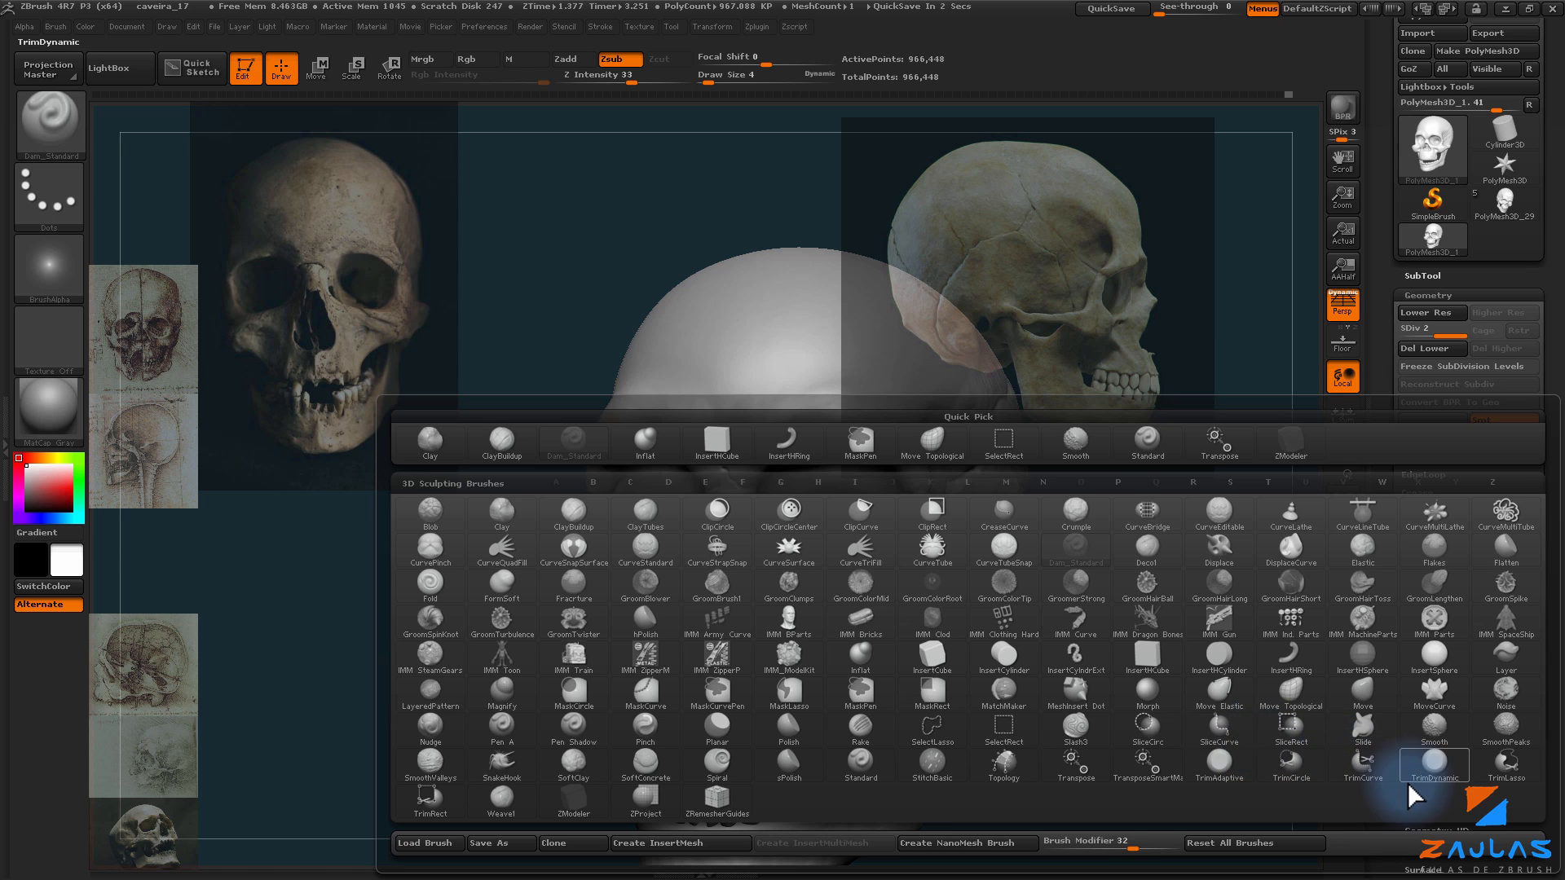
click(1430, 771)
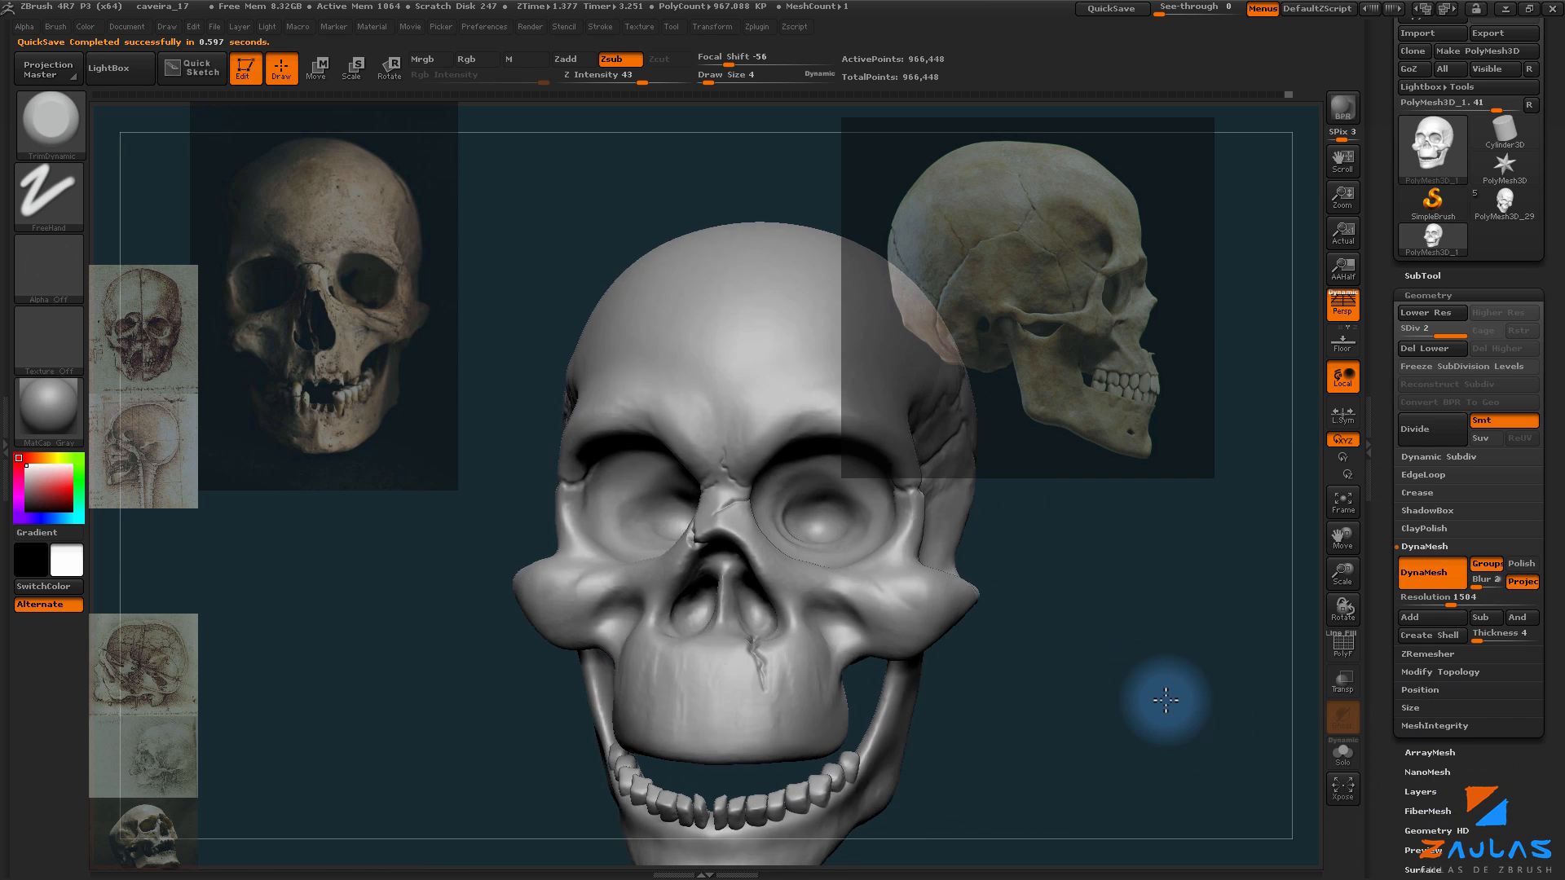
drag(1165, 700, 737, 501)
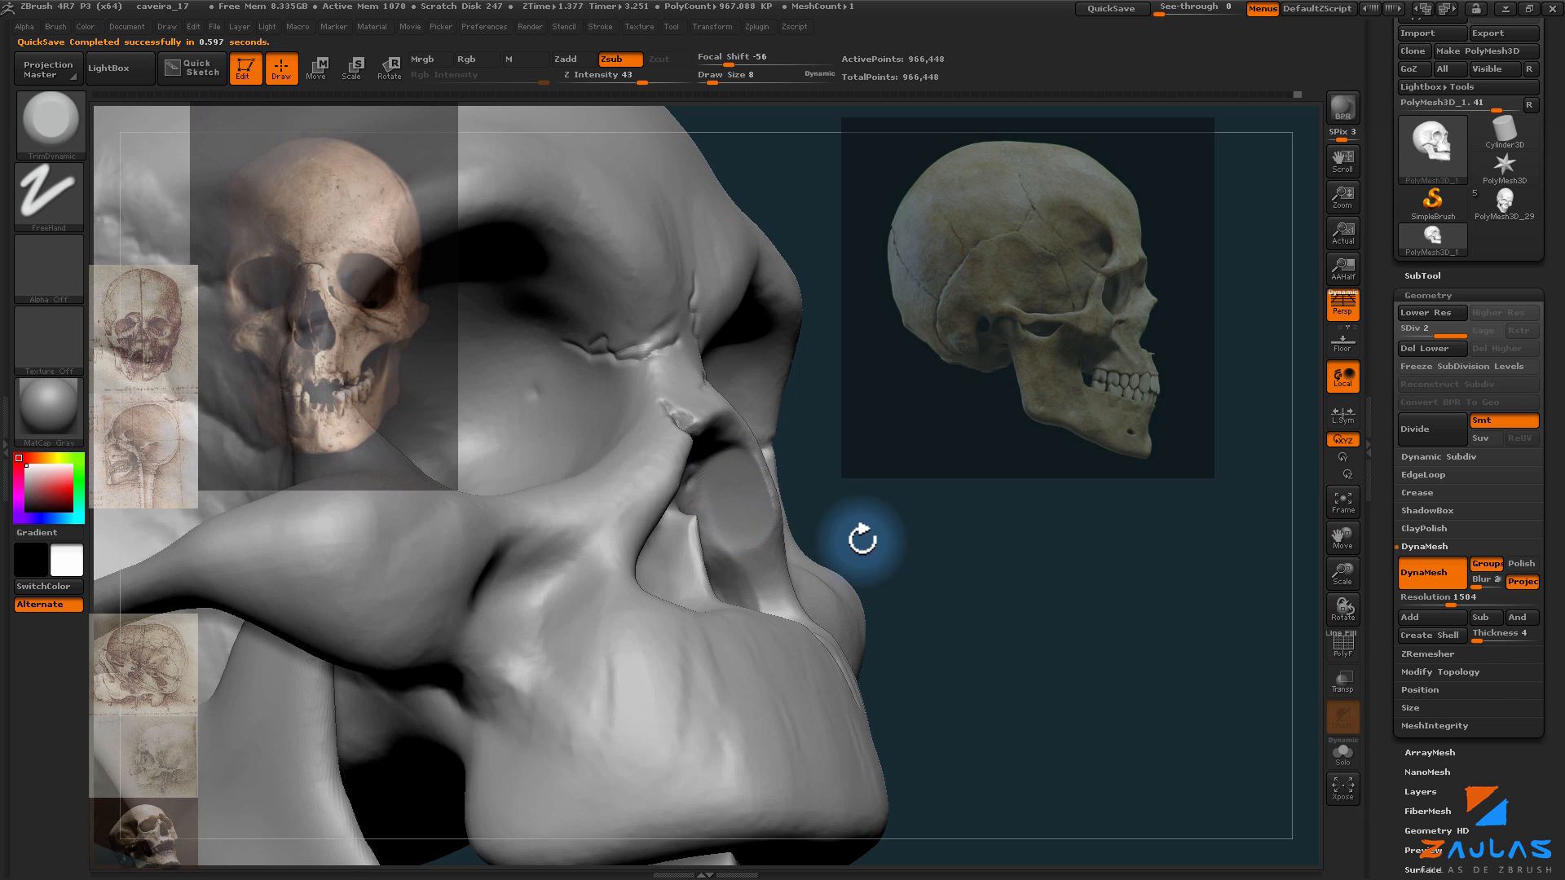
mouse_move(862, 539)
mouse_down()
mouse_move(915, 549)
mouse_move(789, 478)
mouse_up()
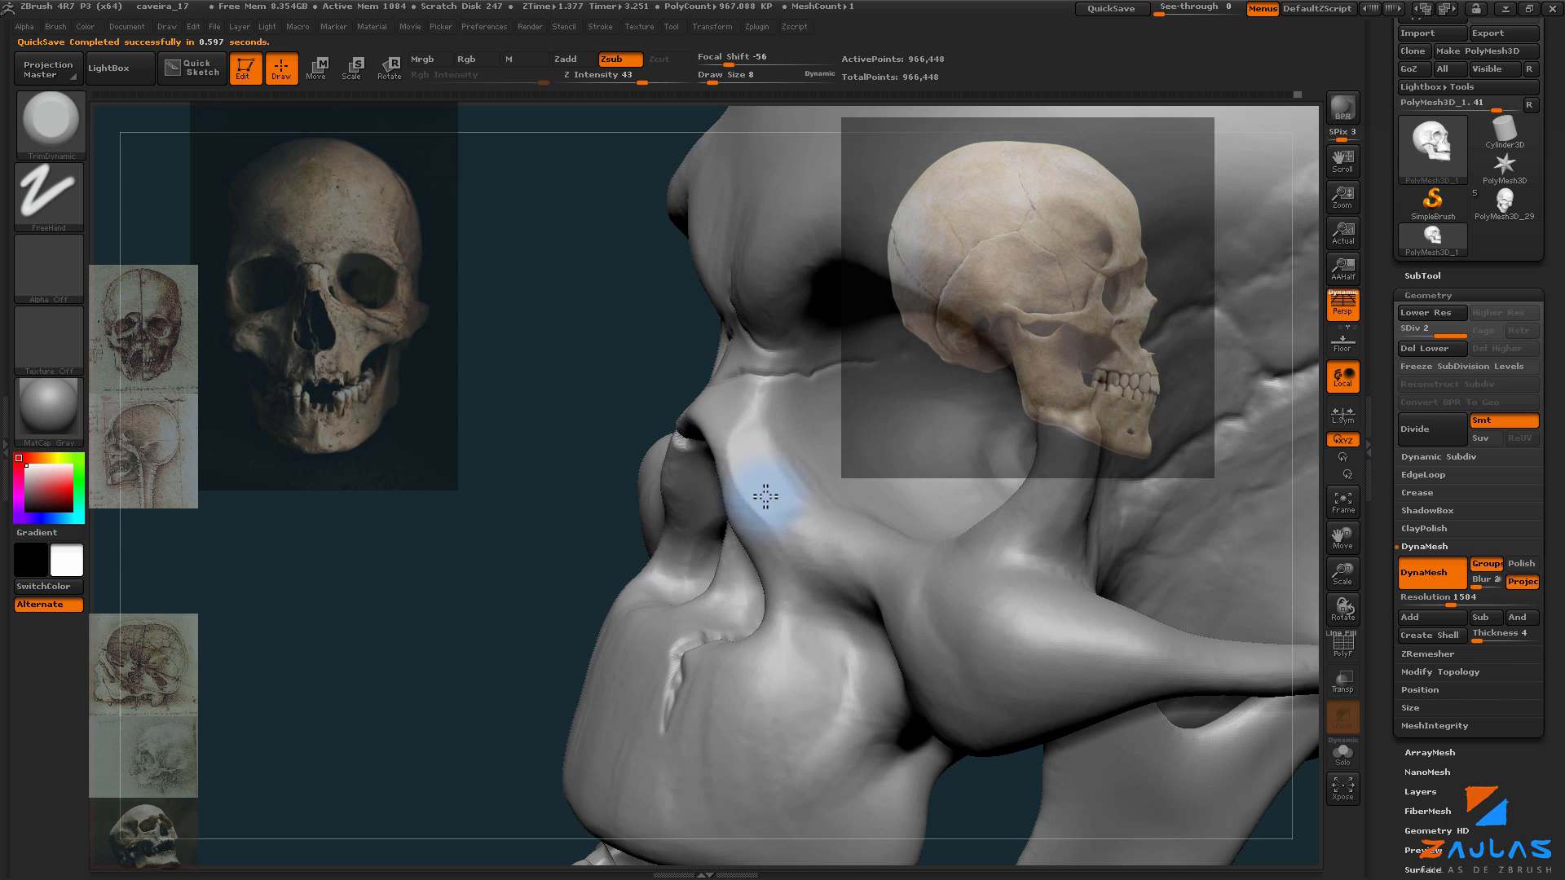
drag(754, 504, 803, 471)
drag(1209, 668, 776, 461)
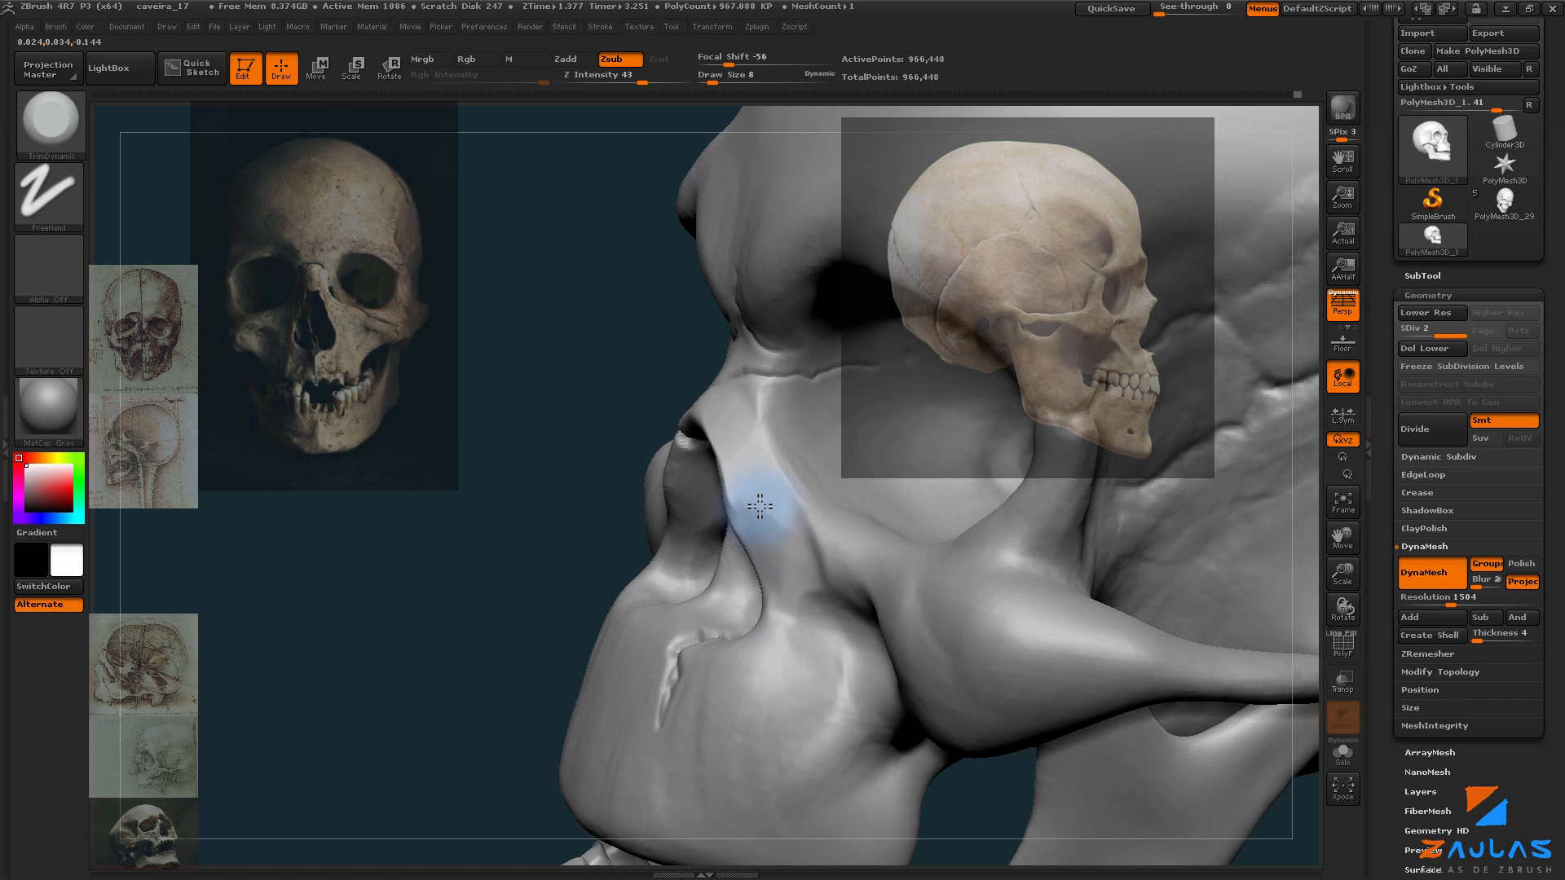
Step: Plane the rims of the nasal opening and the bone between nose and cheek with TrimDynamic at draw size 11
mouse_move(746, 472)
mouse_down()
mouse_move(999, 524)
mouse_move(777, 527)
mouse_up()
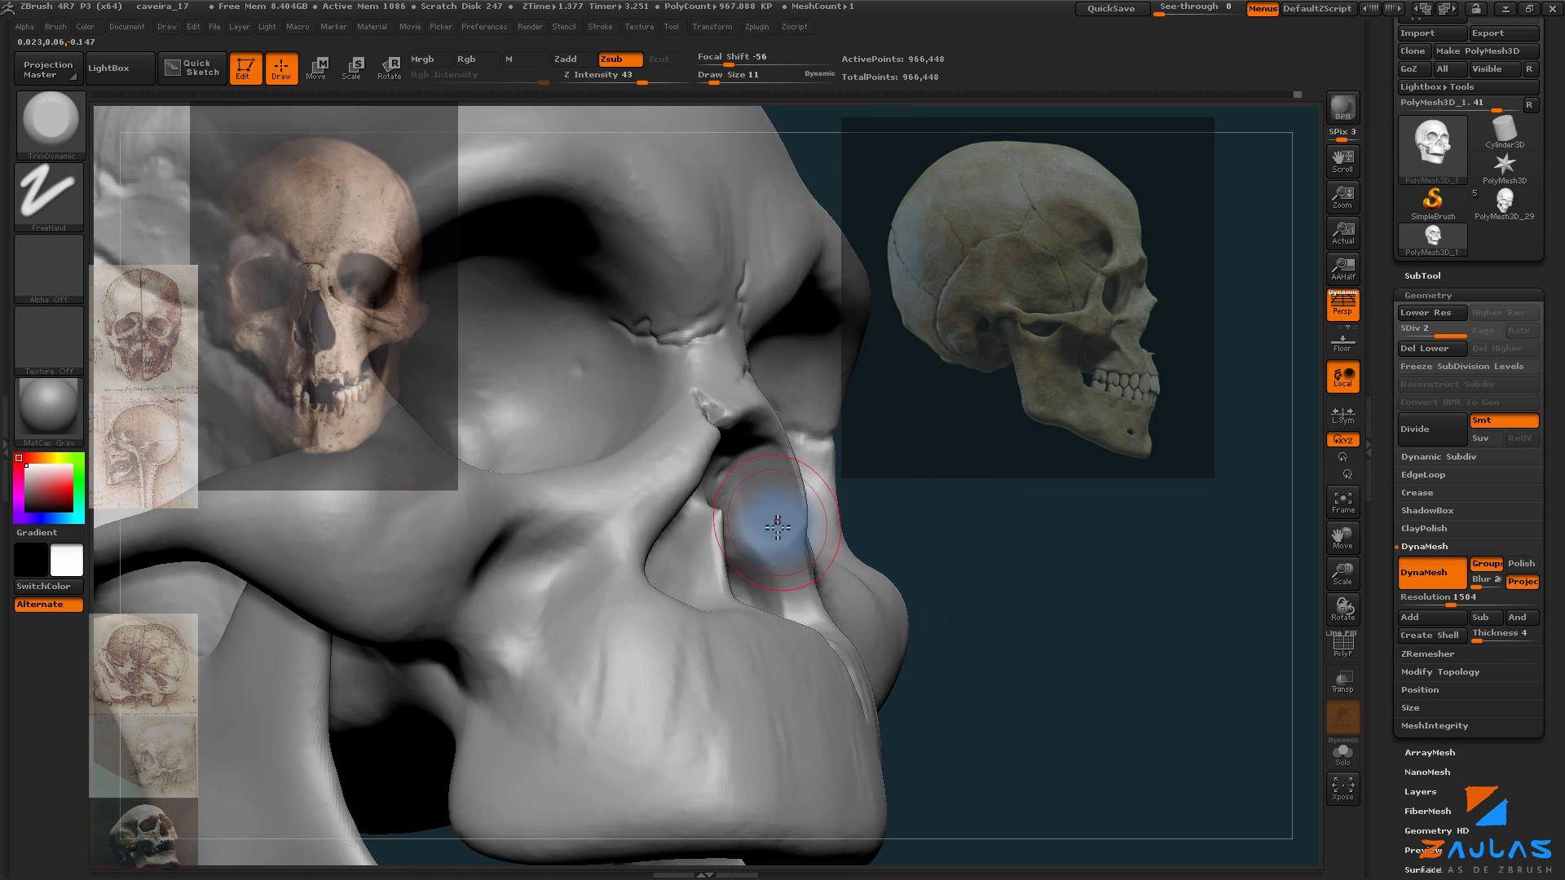
drag(748, 472, 690, 484)
mouse_move(454, 594)
mouse_down()
mouse_move(541, 594)
mouse_move(839, 489)
mouse_move(665, 505)
mouse_up()
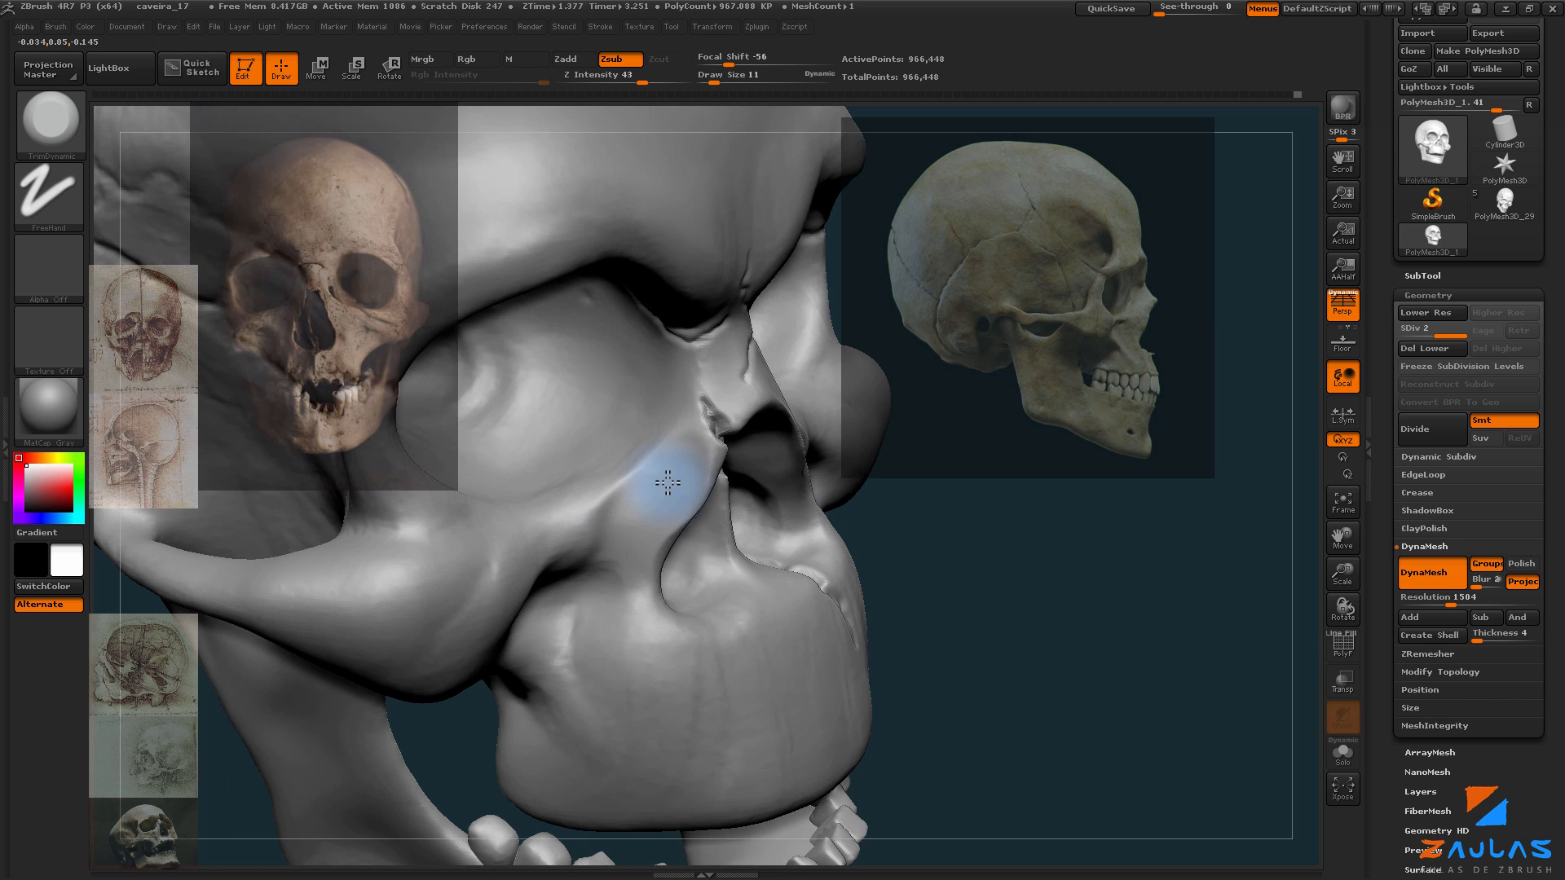
mouse_move(794, 473)
mouse_down()
mouse_move(967, 454)
mouse_move(756, 458)
mouse_up()
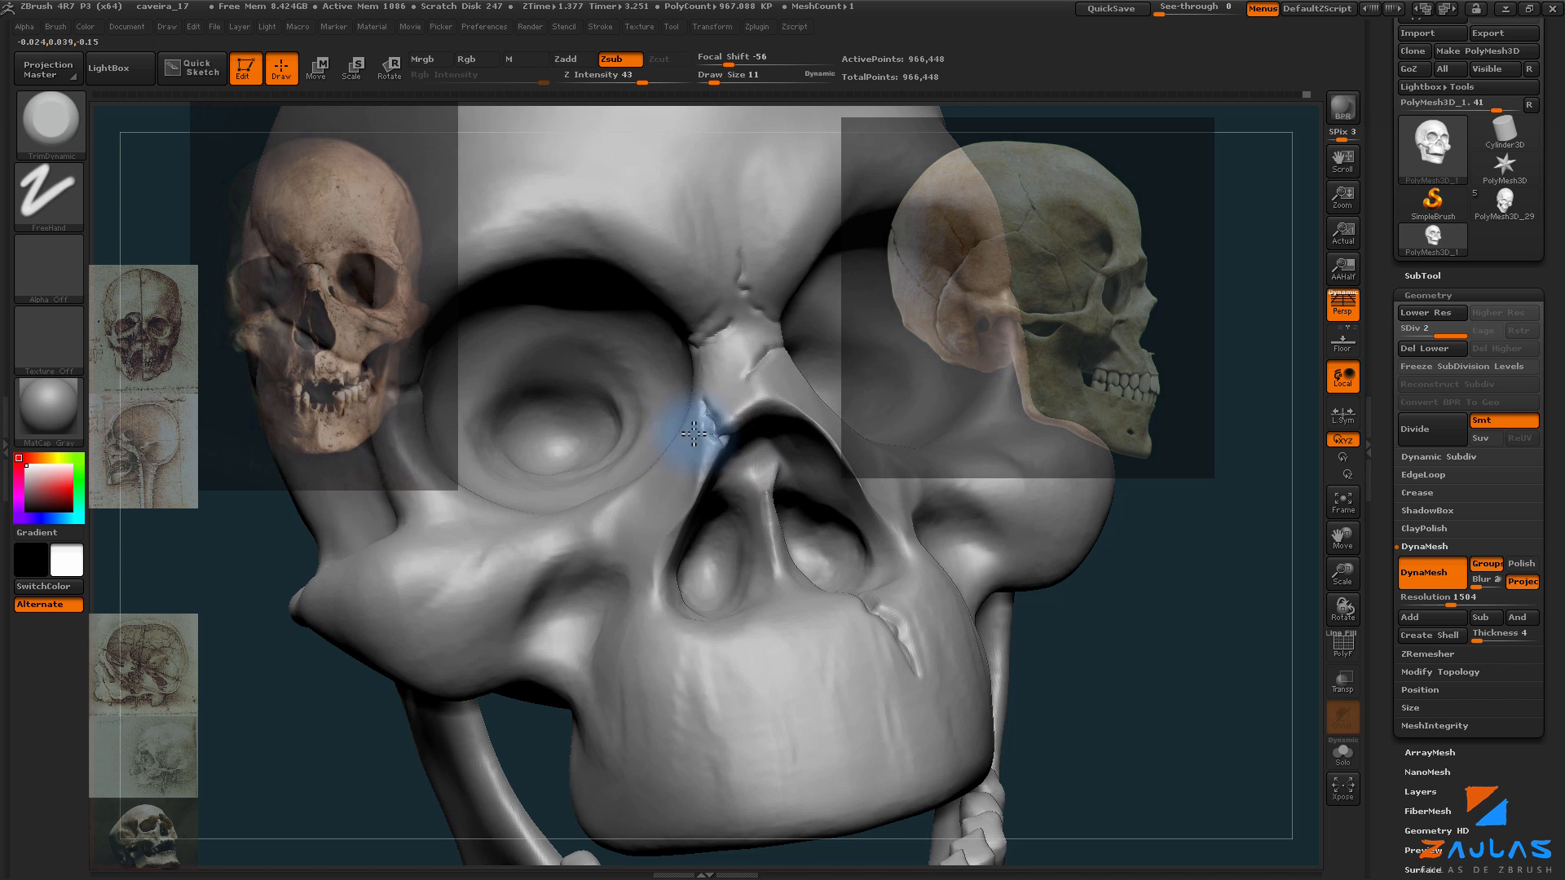
drag(1152, 596, 784, 442)
mouse_move(472, 629)
mouse_down()
mouse_move(804, 541)
mouse_move(1013, 552)
mouse_move(1058, 570)
mouse_move(1041, 577)
mouse_move(1027, 423)
mouse_up()
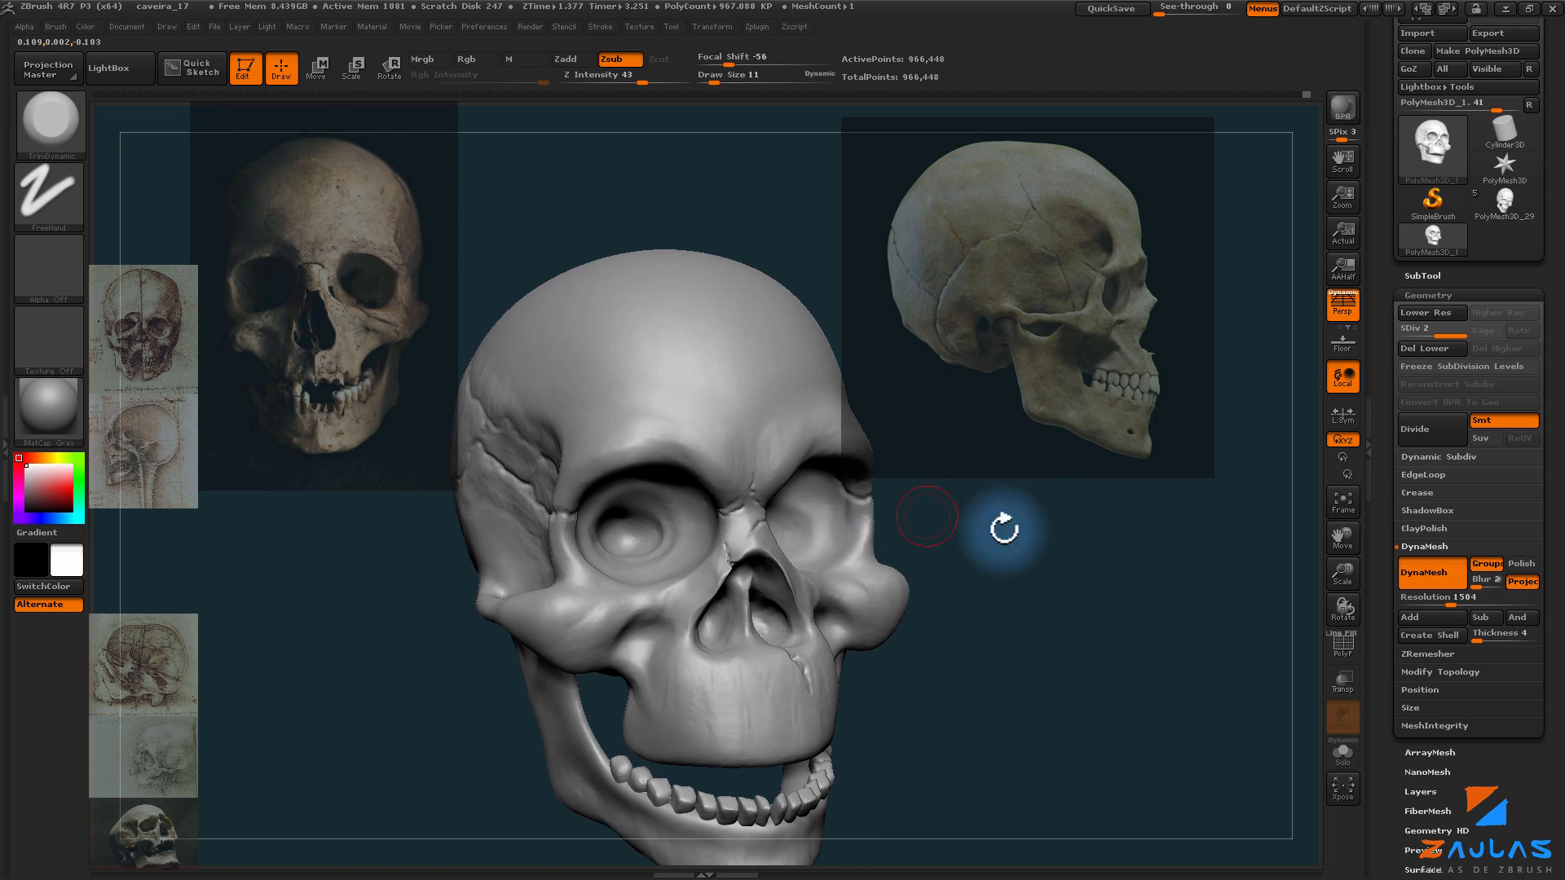
mouse_move(1002, 524)
mouse_down()
mouse_move(1030, 535)
mouse_move(1063, 615)
mouse_move(981, 597)
mouse_up()
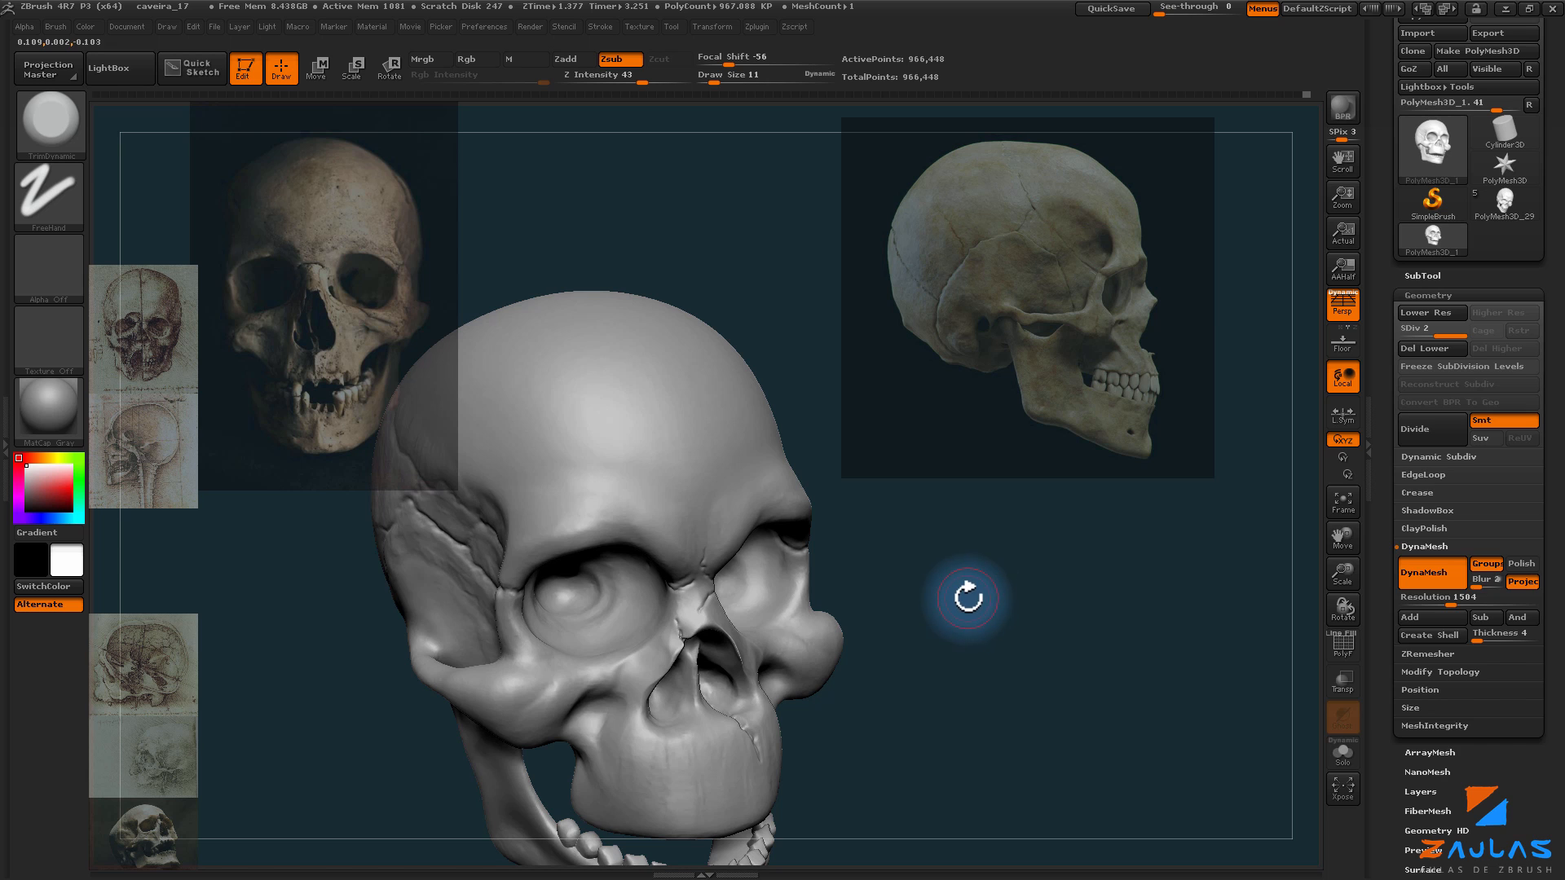
Step: Texture the forehead and upper cranium with pitted bone detail using the Noise brush
key(b)
click(1513, 692)
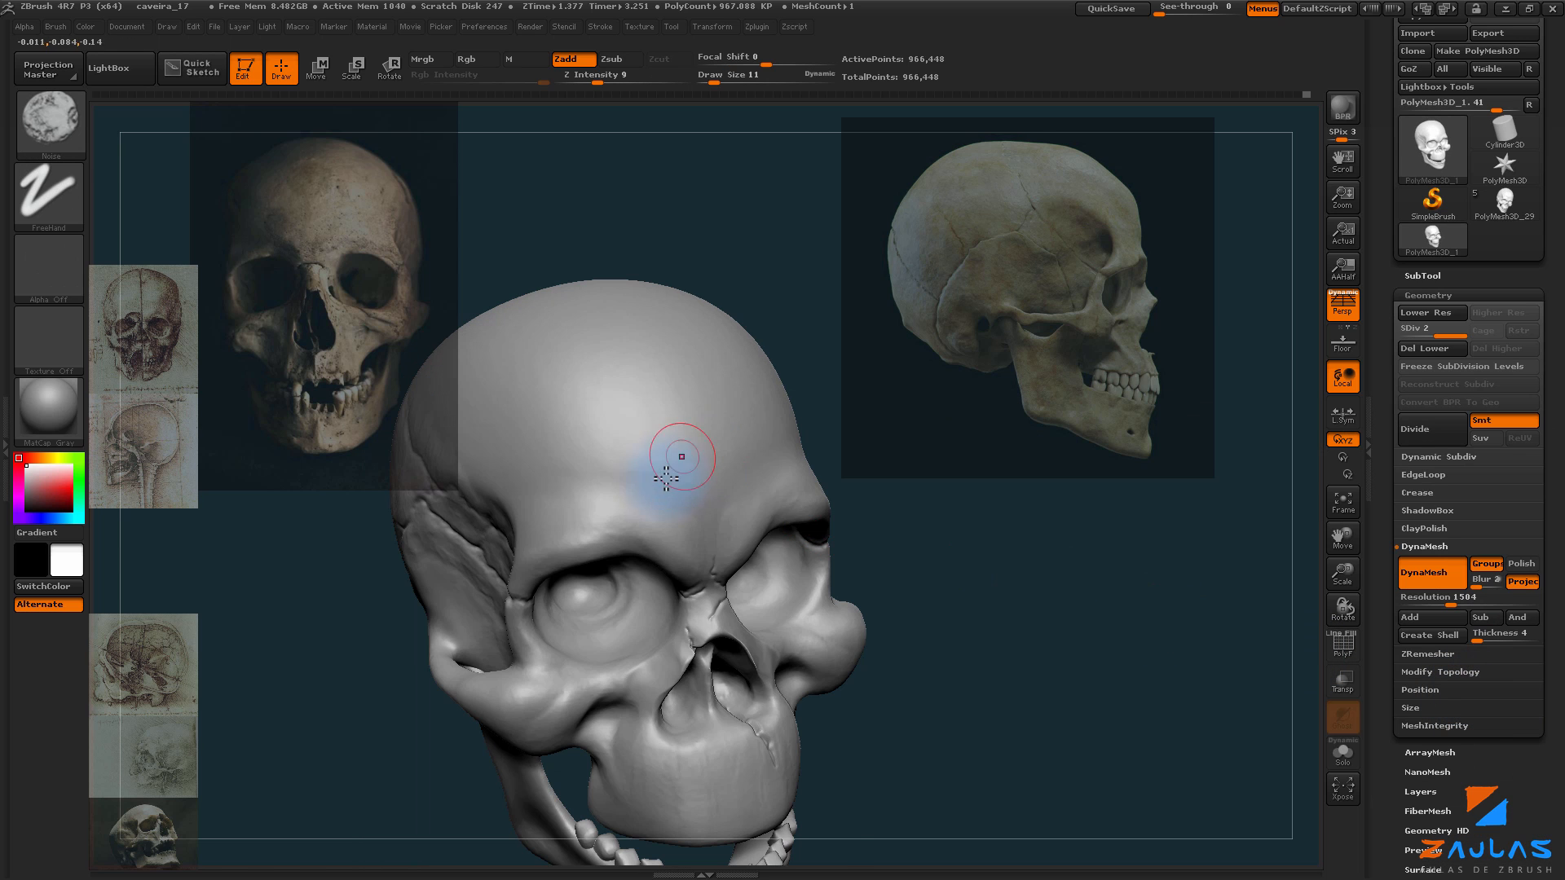
drag(666, 478, 625, 416)
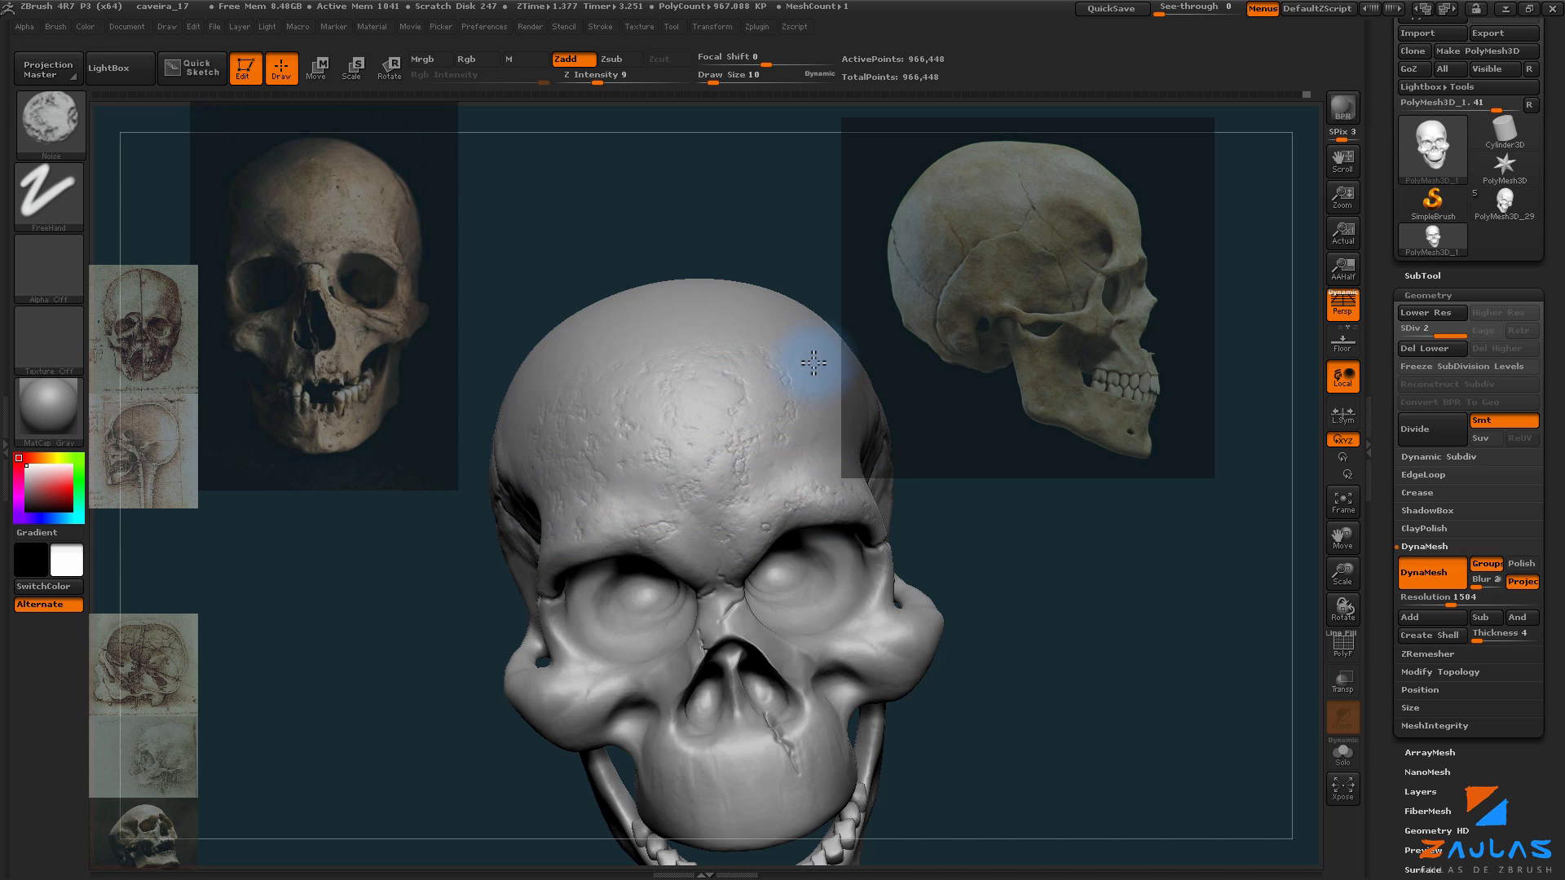
drag(812, 362, 679, 375)
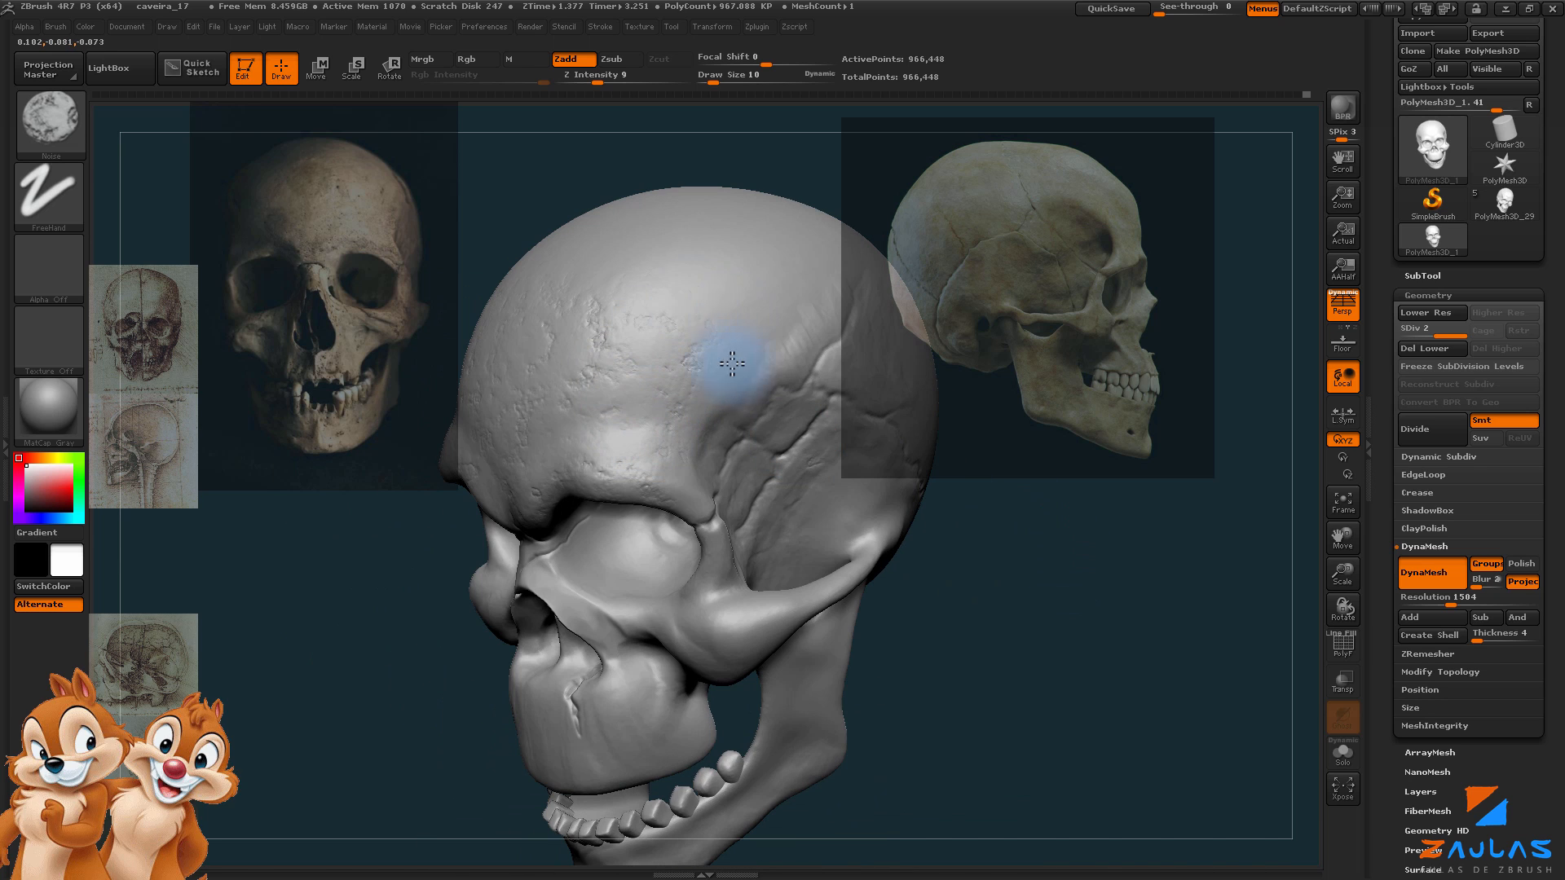
Step: Remove the stray noise in the eye socket and enable BackfaceMask auto masking for the Noise brush
drag(937, 595, 705, 517)
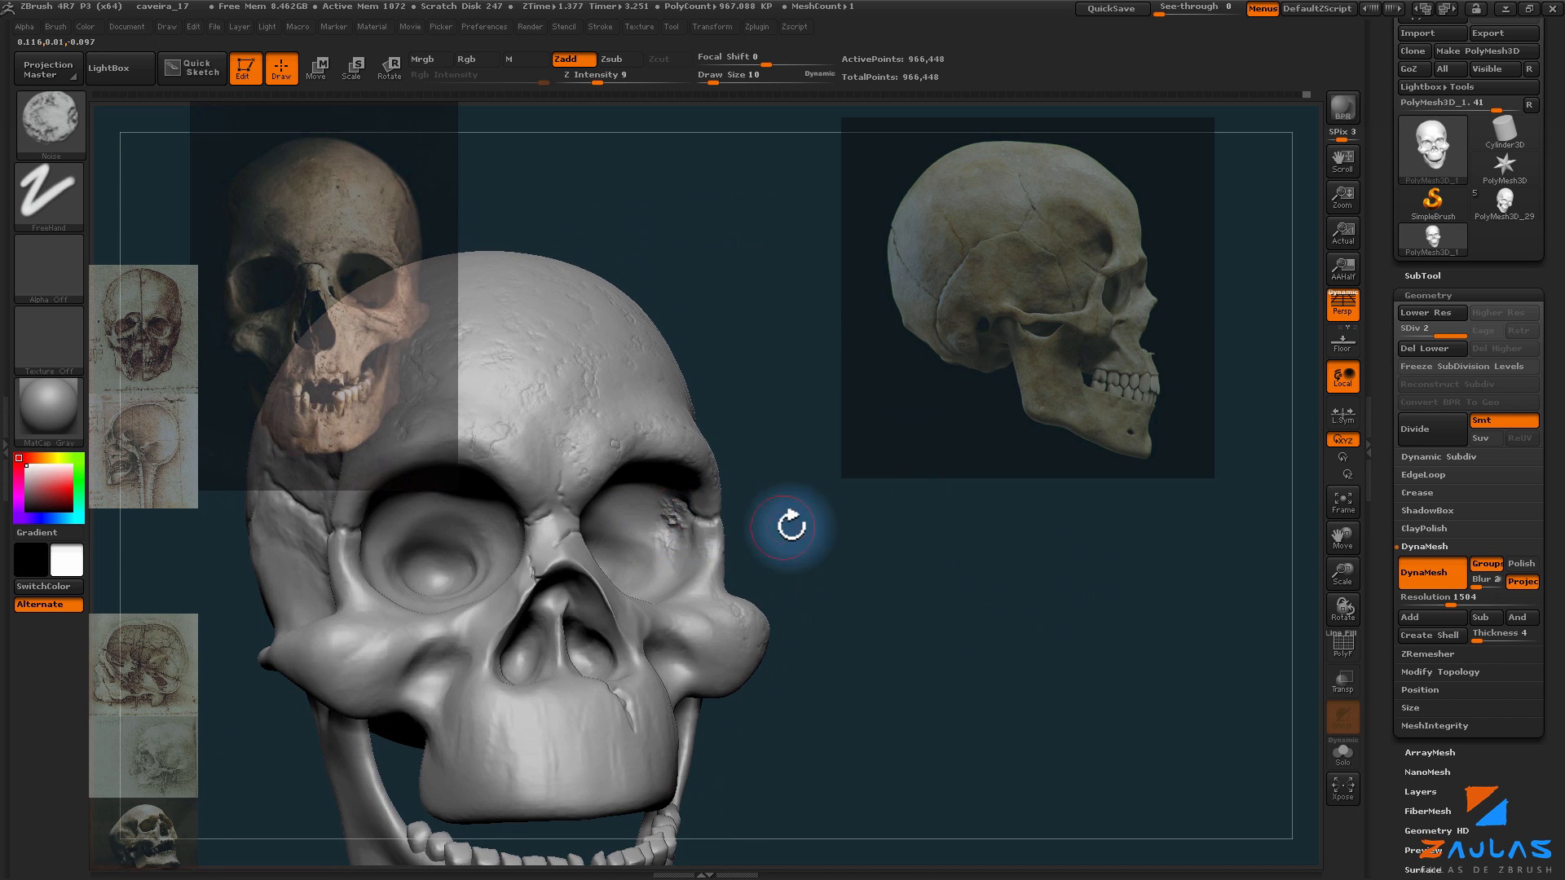
drag(891, 549, 803, 477)
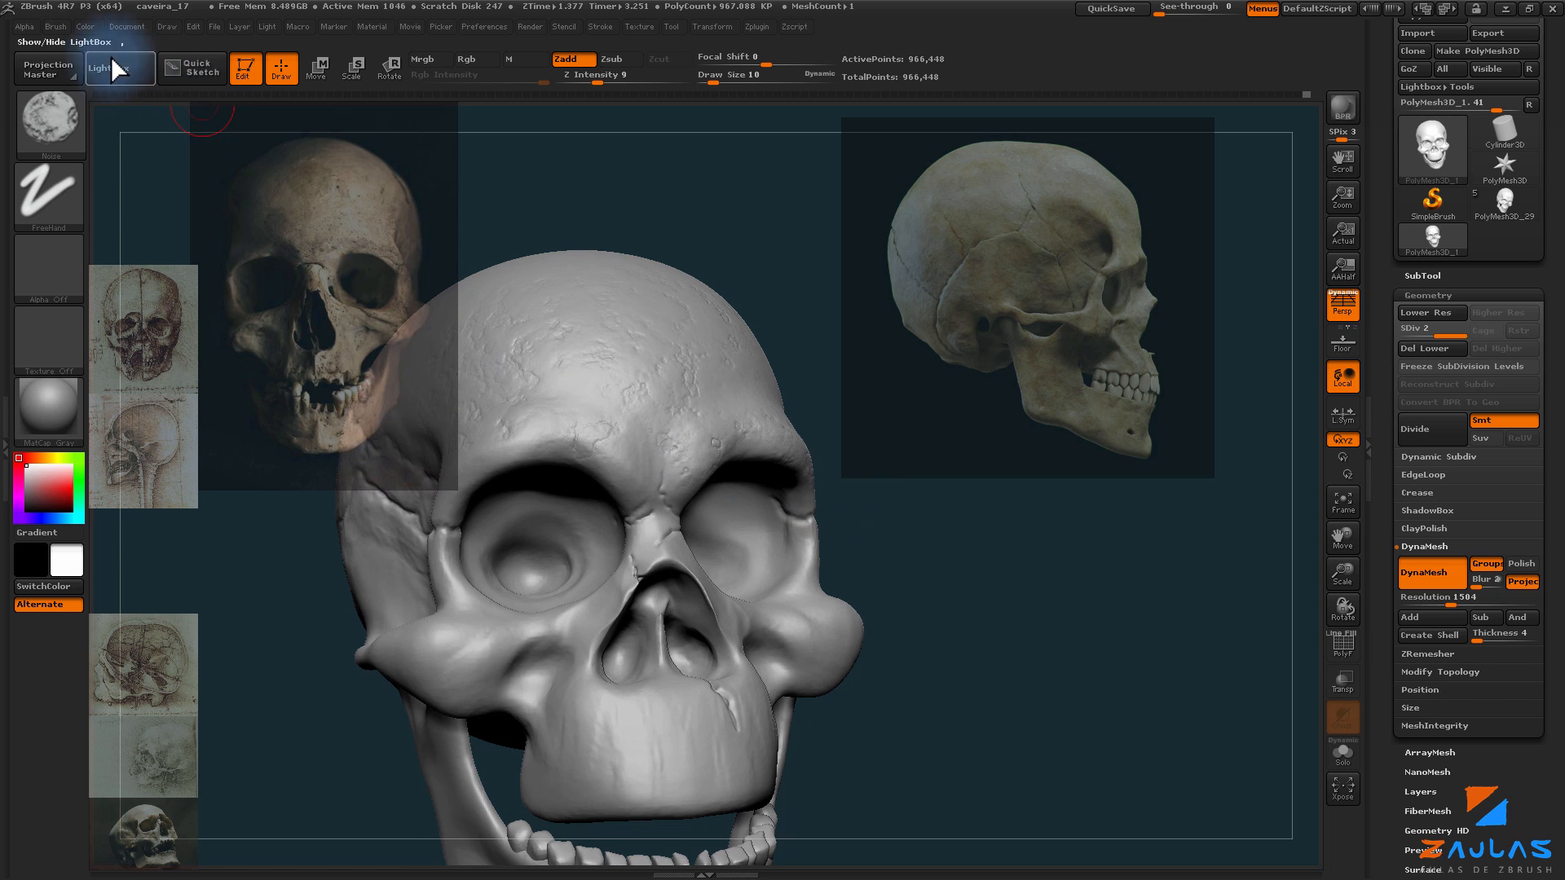
click(56, 27)
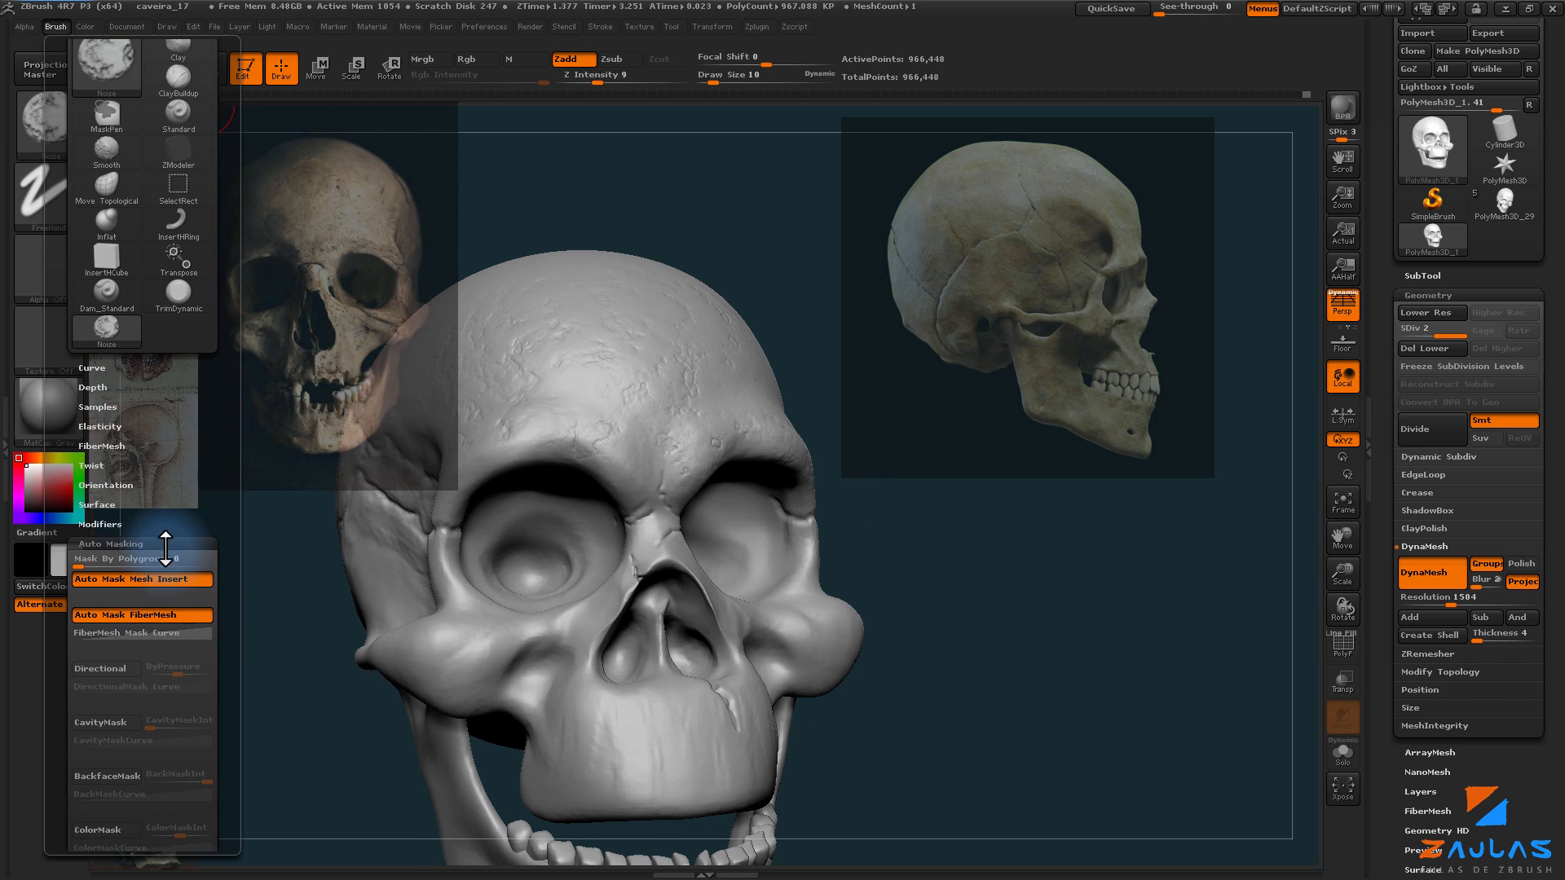
drag(144, 528, 152, 447)
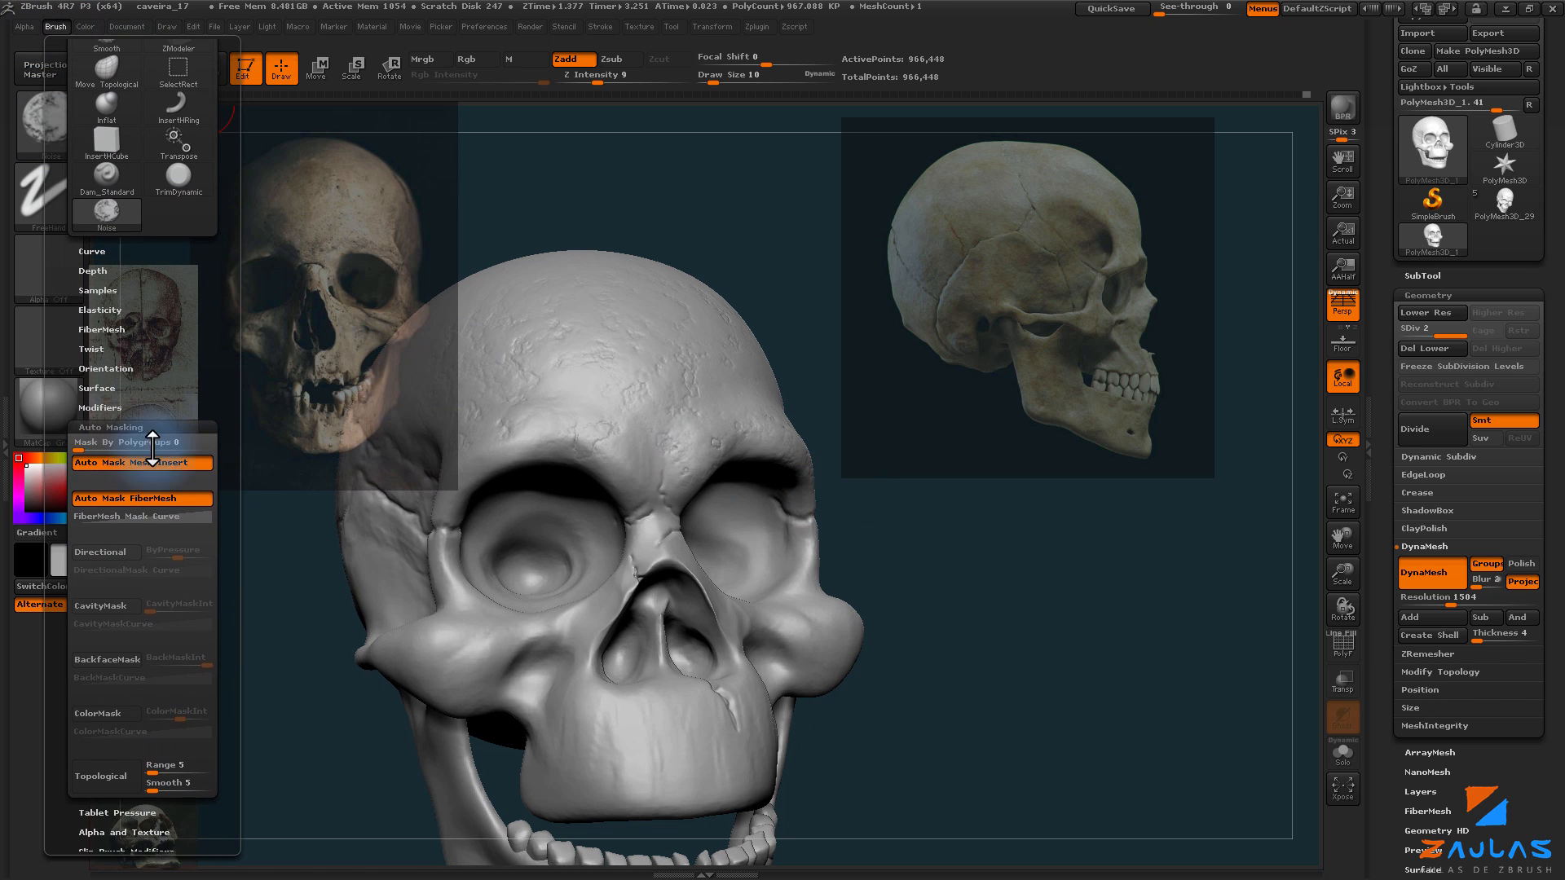
click(110, 660)
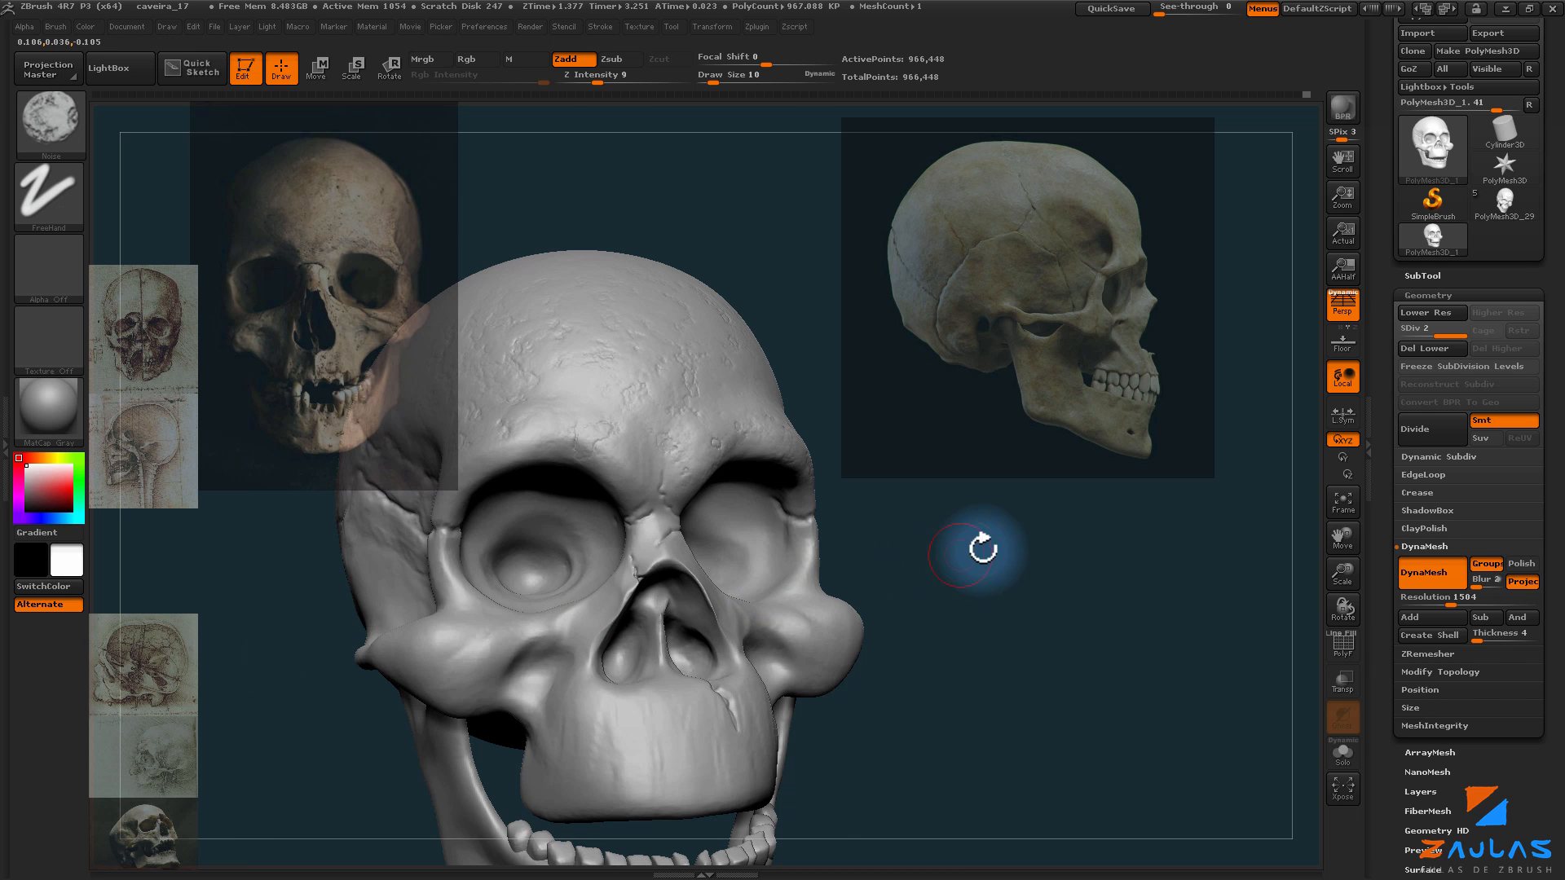
Step: Add pitted bone texture to the outer brow ridge, cheekbones, upper jaw and chin with the Noise brush
drag(985, 545, 762, 482)
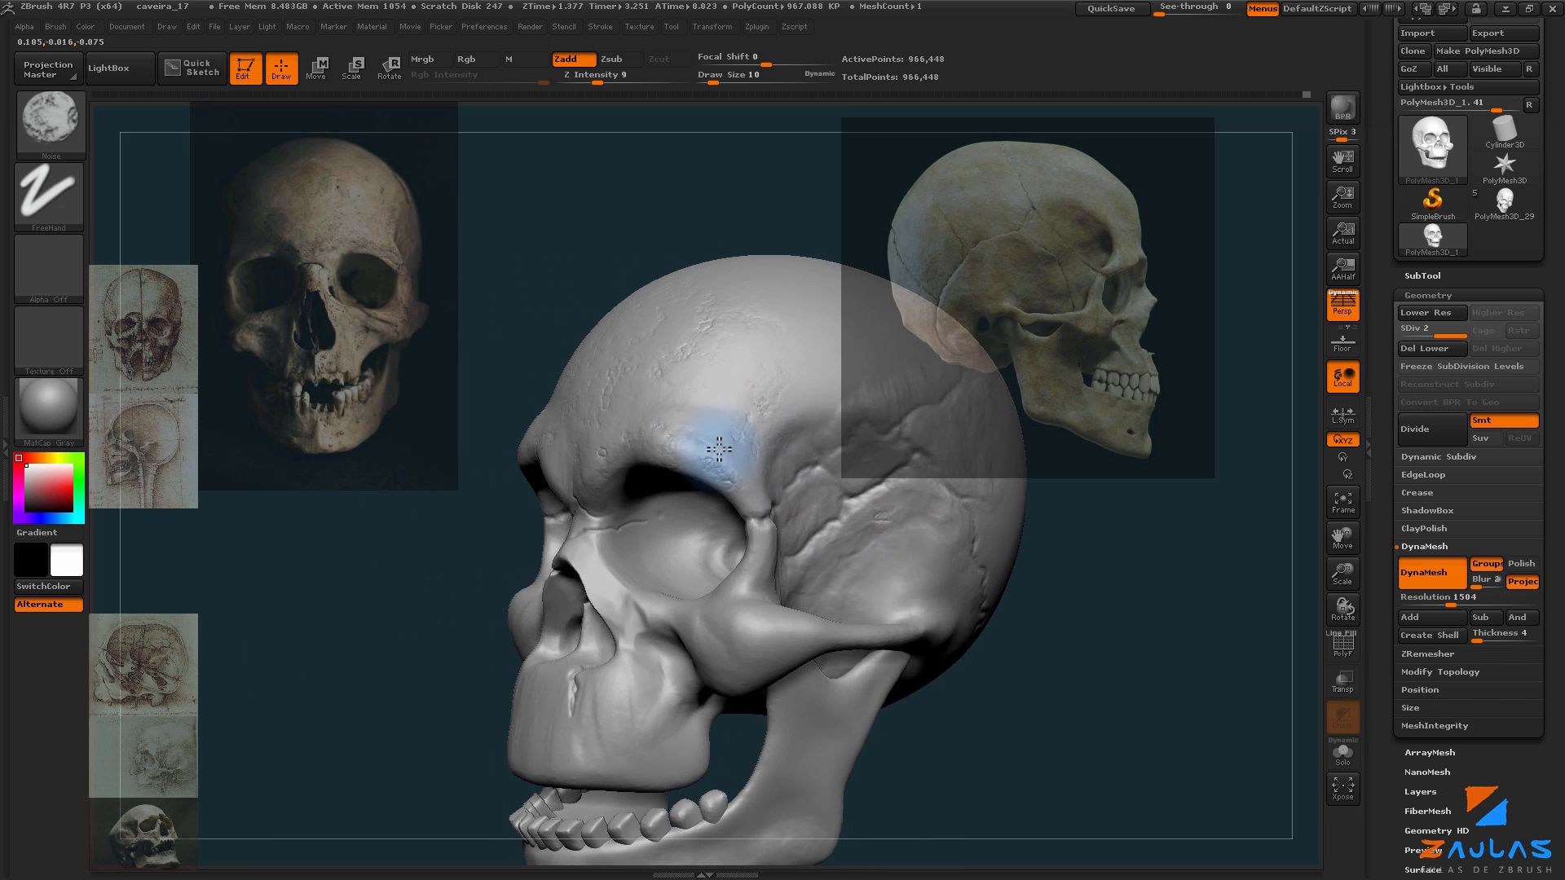
mouse_move(771, 668)
mouse_down()
mouse_move(856, 646)
mouse_move(805, 654)
mouse_up()
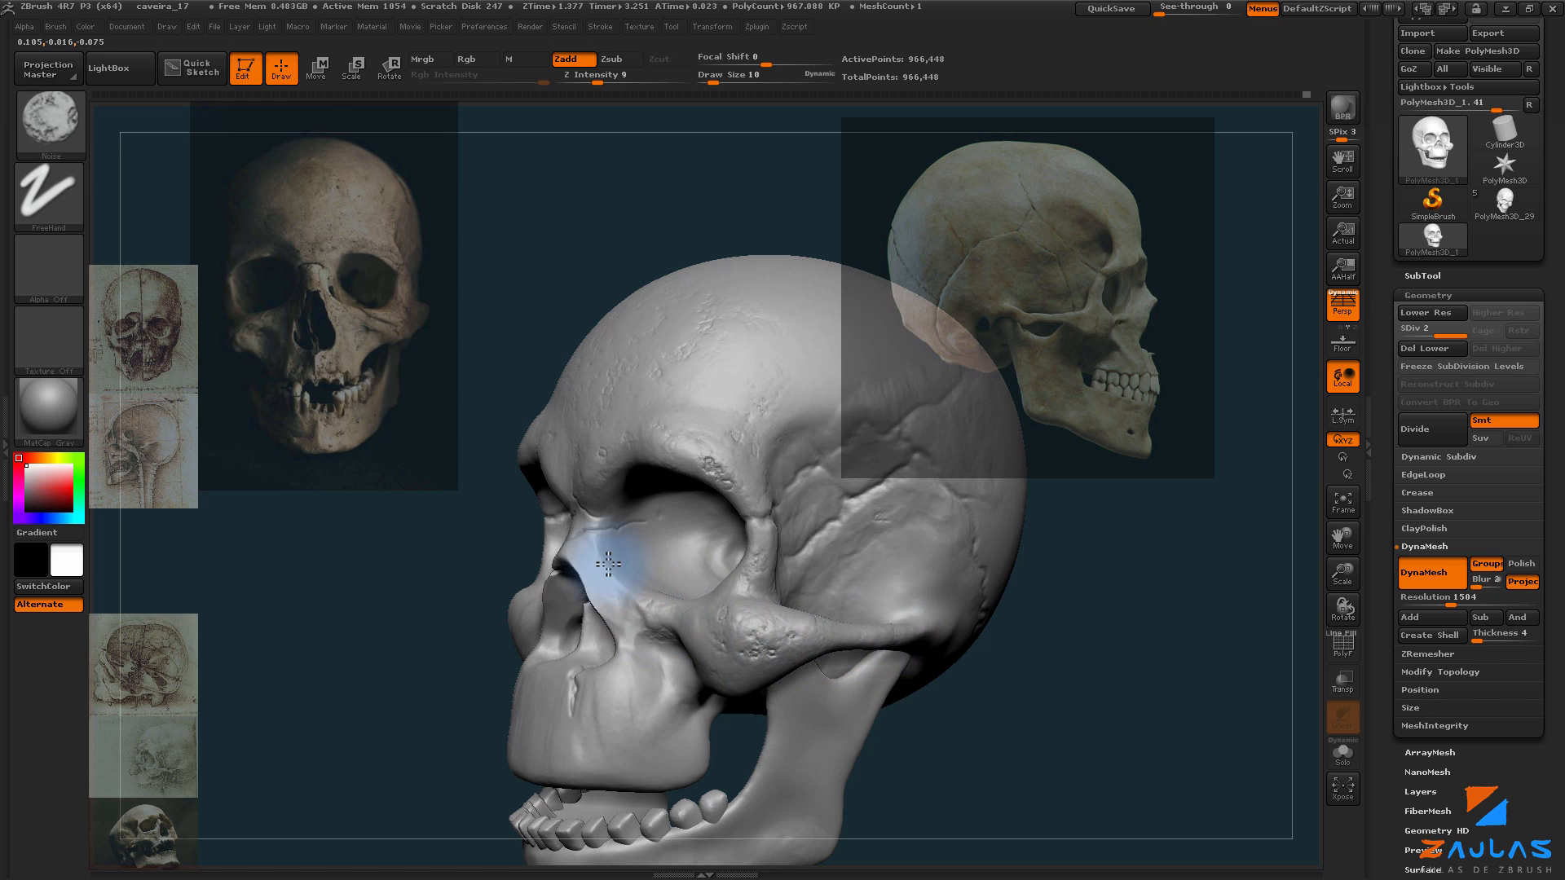
drag(1023, 636, 957, 669)
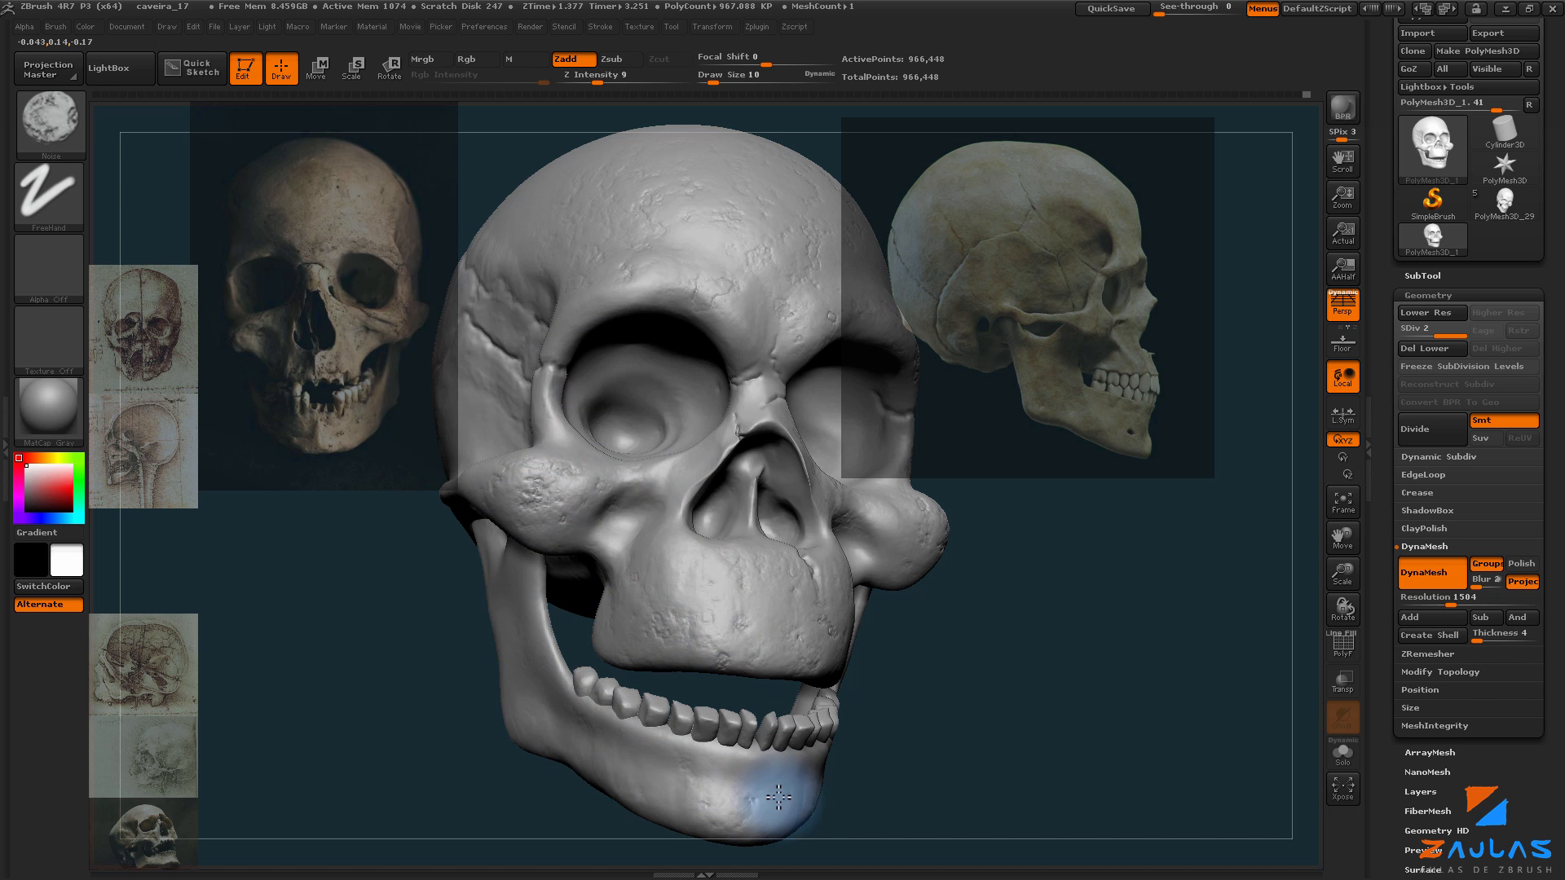
drag(861, 664, 974, 642)
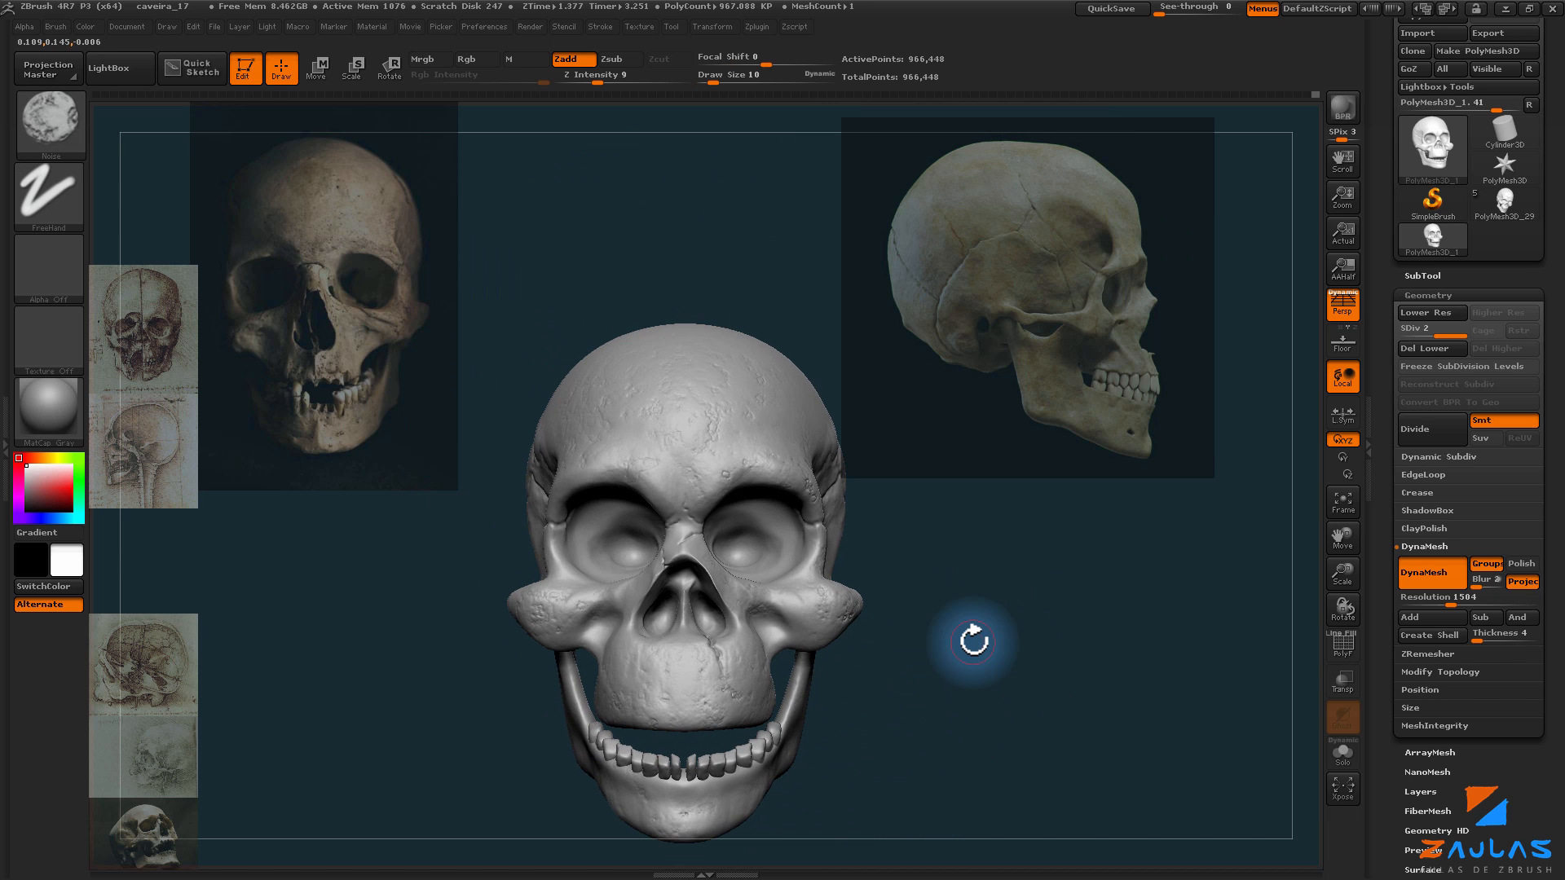
drag(1090, 560, 916, 652)
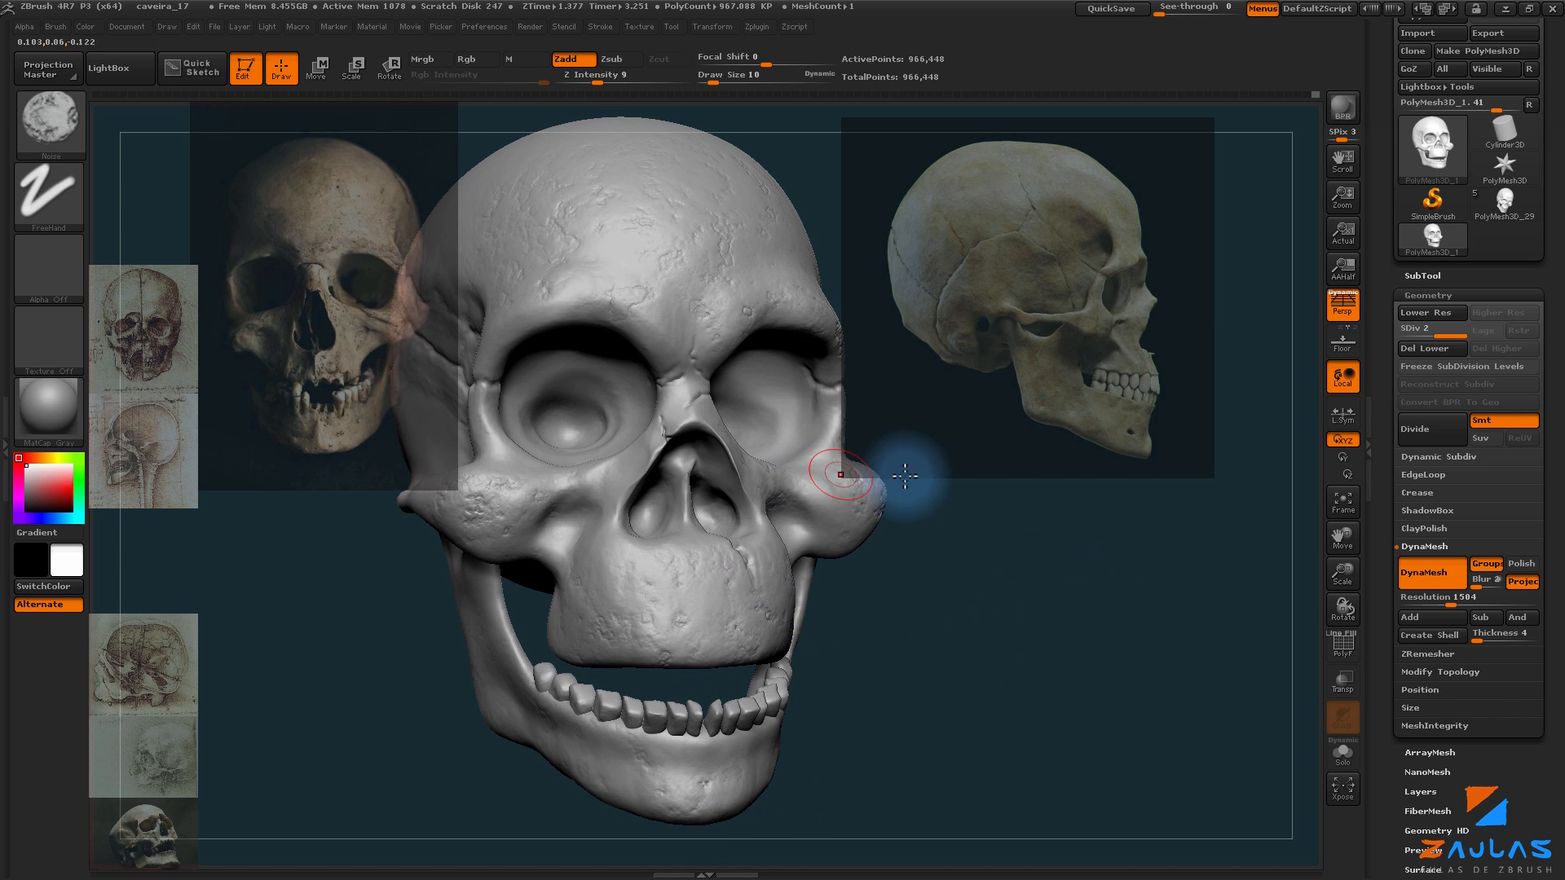
Step: Compare the detailed PolyMesh3D_29 skull with the PolyMesh3D_1 skull from the front and three-quarter angles, ending on PolyMesh3D_1
click(1505, 203)
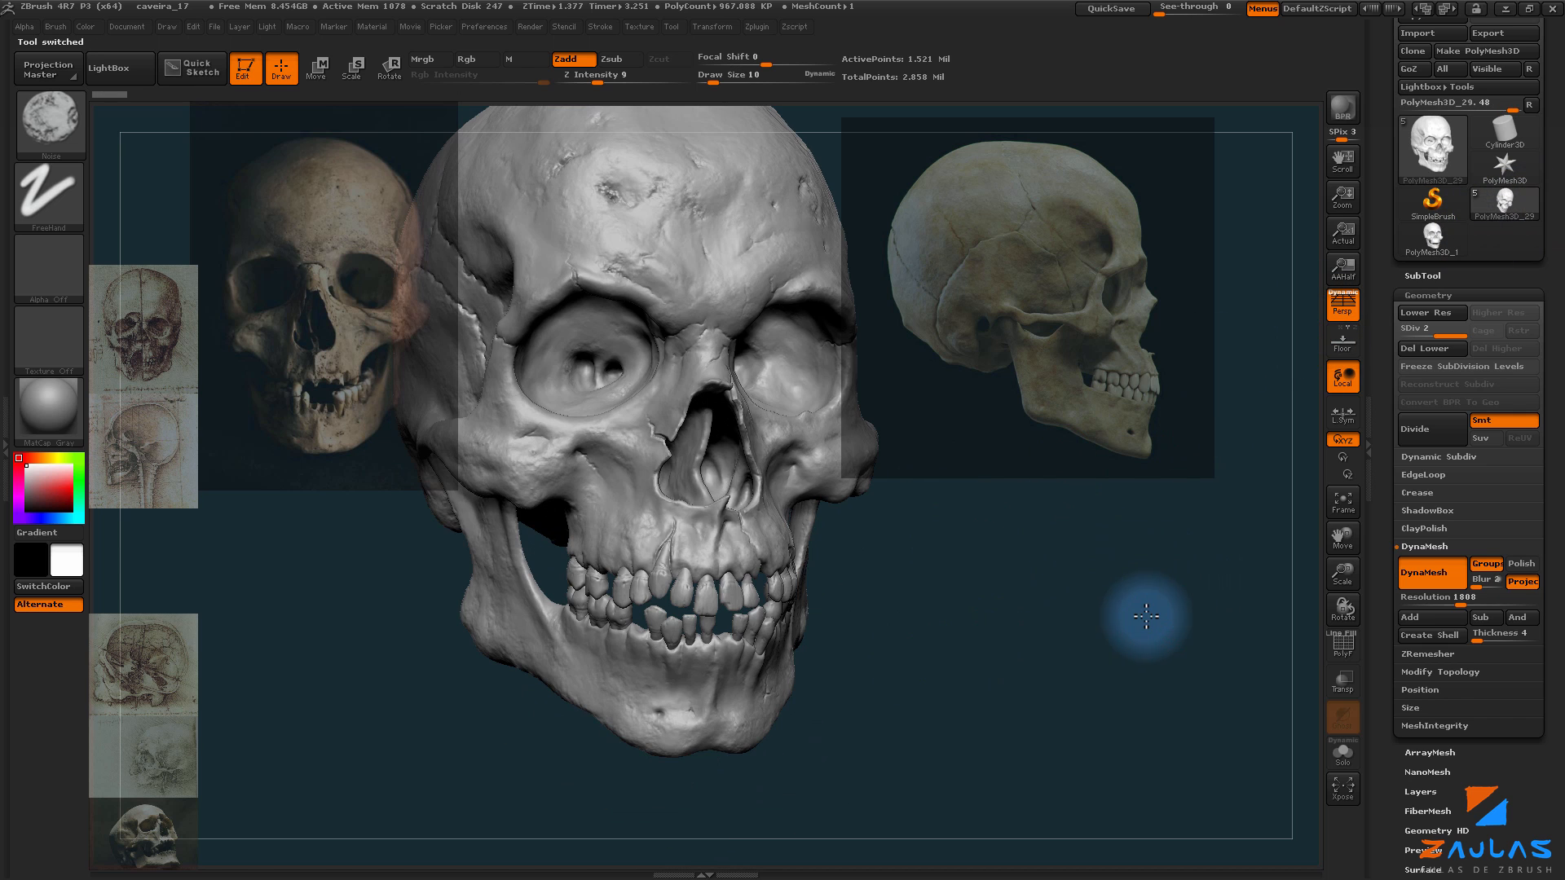
drag(1146, 619, 1361, 302)
click(1430, 242)
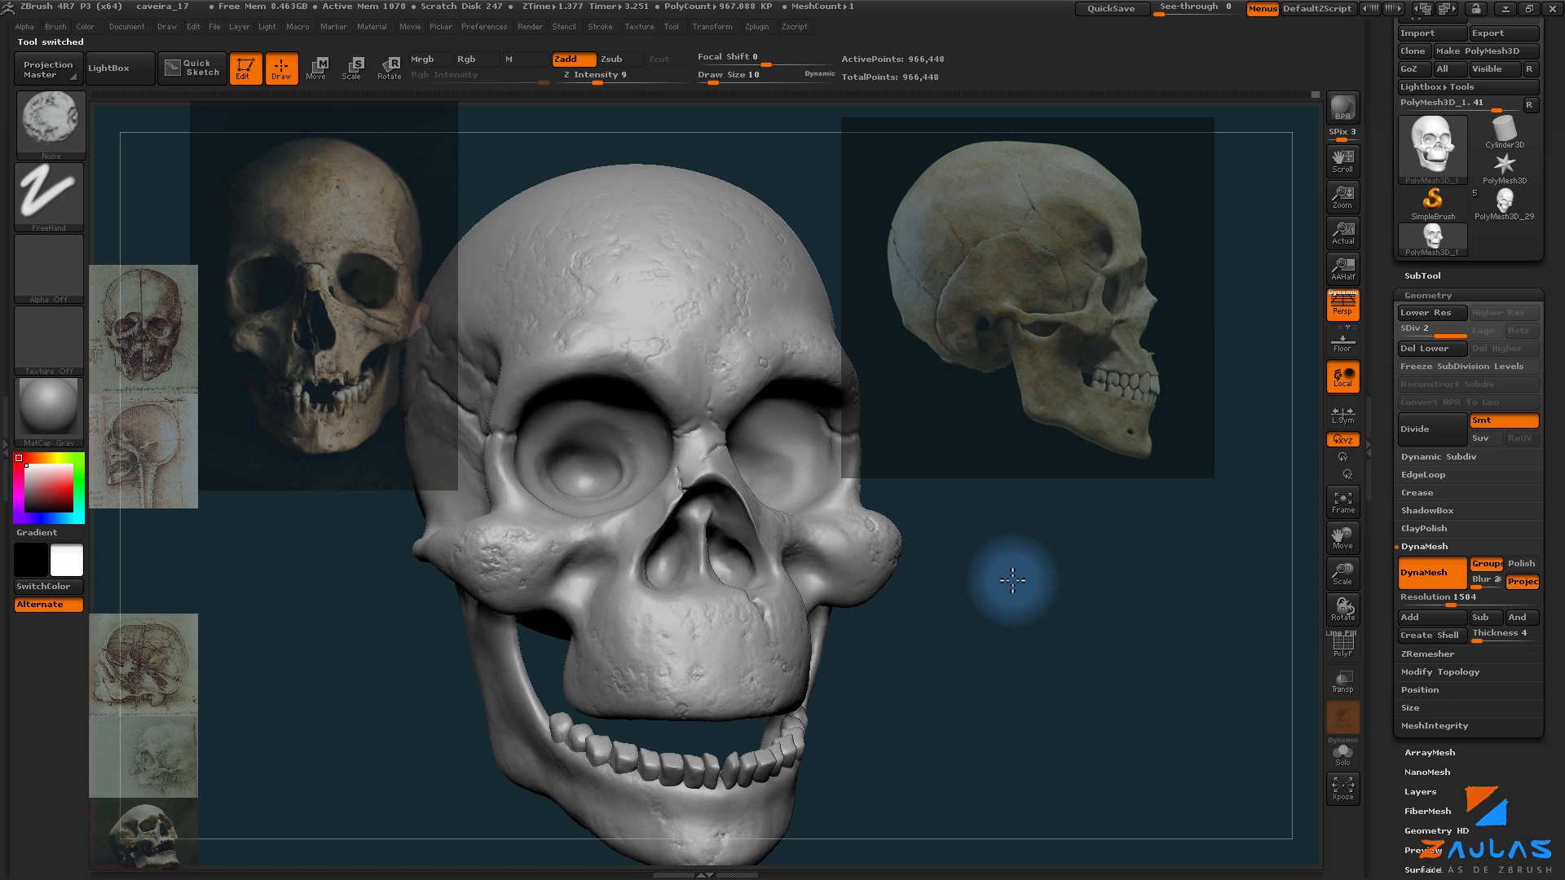
mouse_move(1013, 576)
mouse_down()
mouse_move(988, 594)
mouse_move(1002, 534)
mouse_up()
drag(1023, 592, 1163, 534)
click(1526, 217)
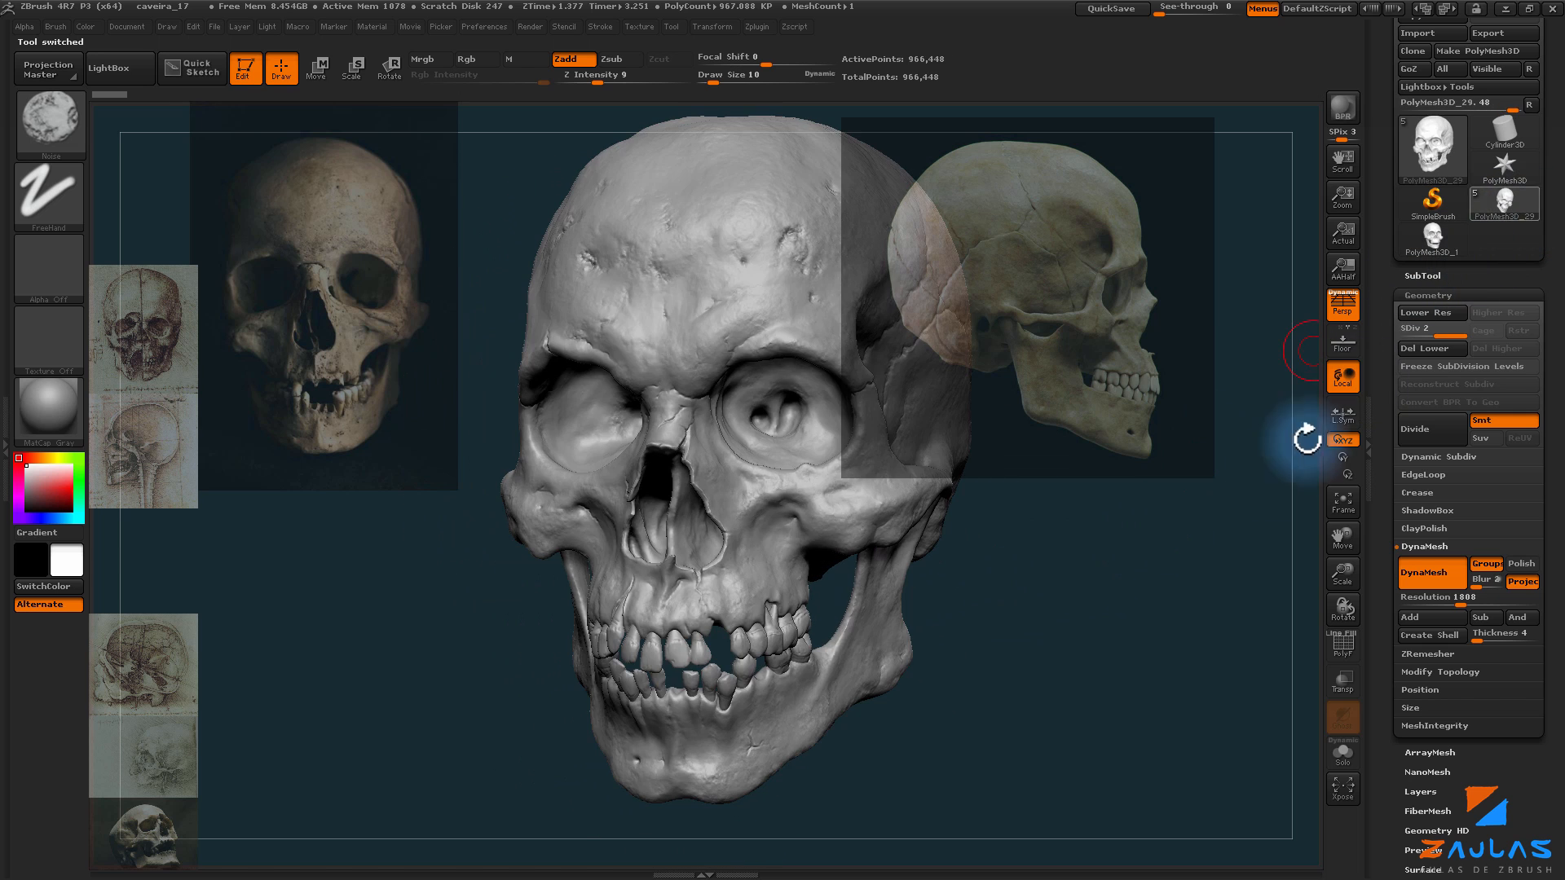
drag(1111, 633, 864, 587)
drag(1017, 605, 971, 604)
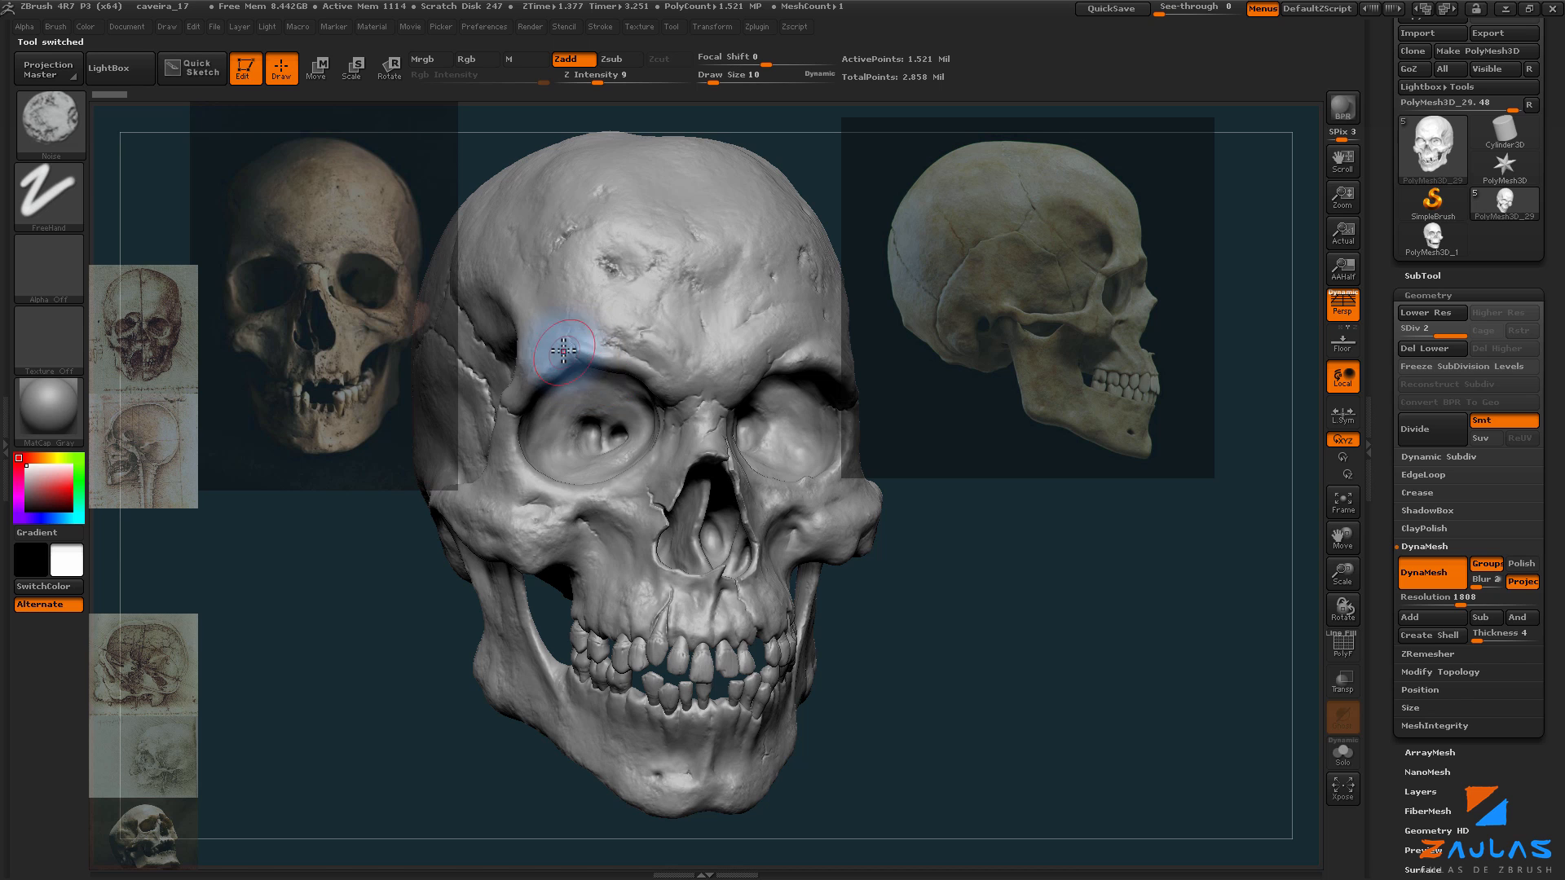
mouse_move(968, 610)
mouse_down()
mouse_move(897, 587)
mouse_move(1069, 542)
mouse_move(1111, 560)
mouse_move(1013, 519)
mouse_up()
drag(1111, 517, 1381, 349)
click(1432, 238)
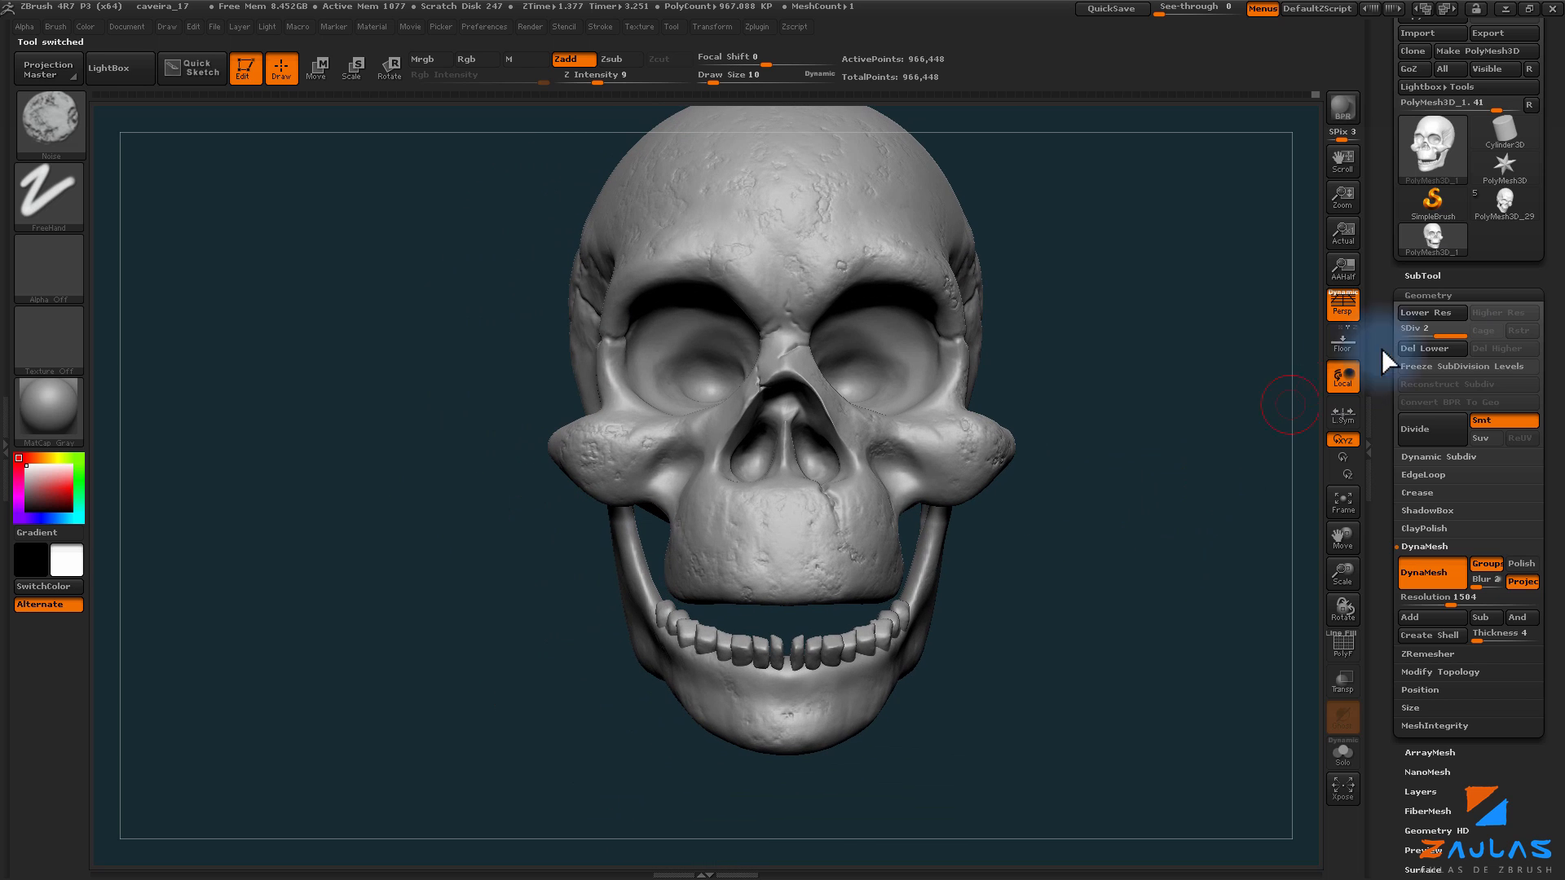
Step: Duplicate the skull subtool and hide the original PolyMesh3D_1
click(1420, 276)
mouse_move(1163, 569)
mouse_down()
mouse_move(1111, 587)
mouse_move(1164, 562)
mouse_move(1104, 576)
mouse_move(1093, 538)
mouse_move(1069, 573)
mouse_move(1112, 599)
mouse_up()
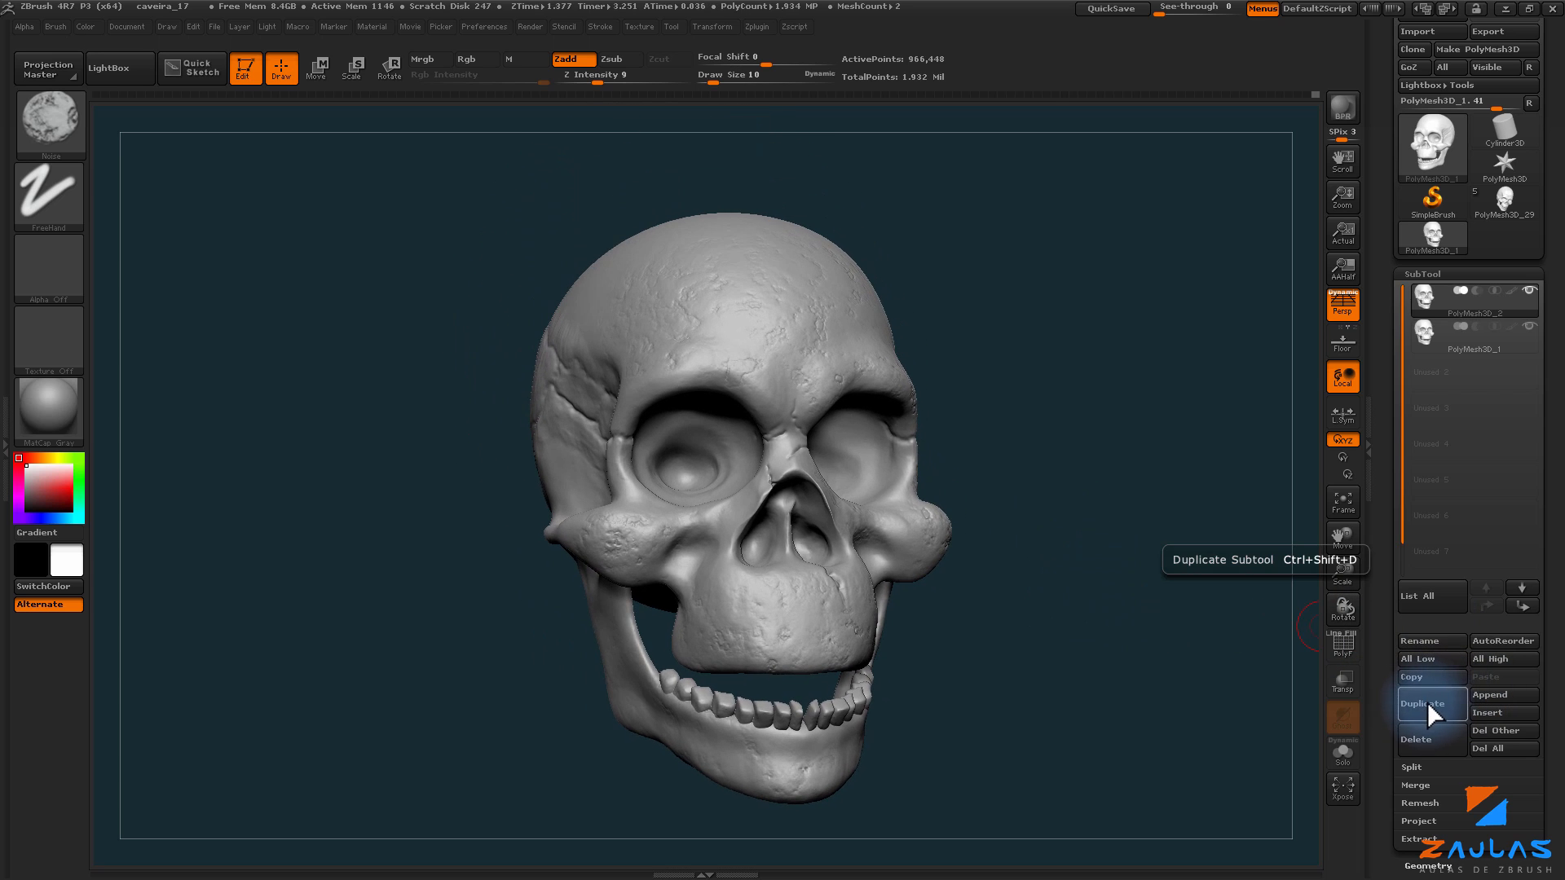
click(1426, 702)
click(1528, 327)
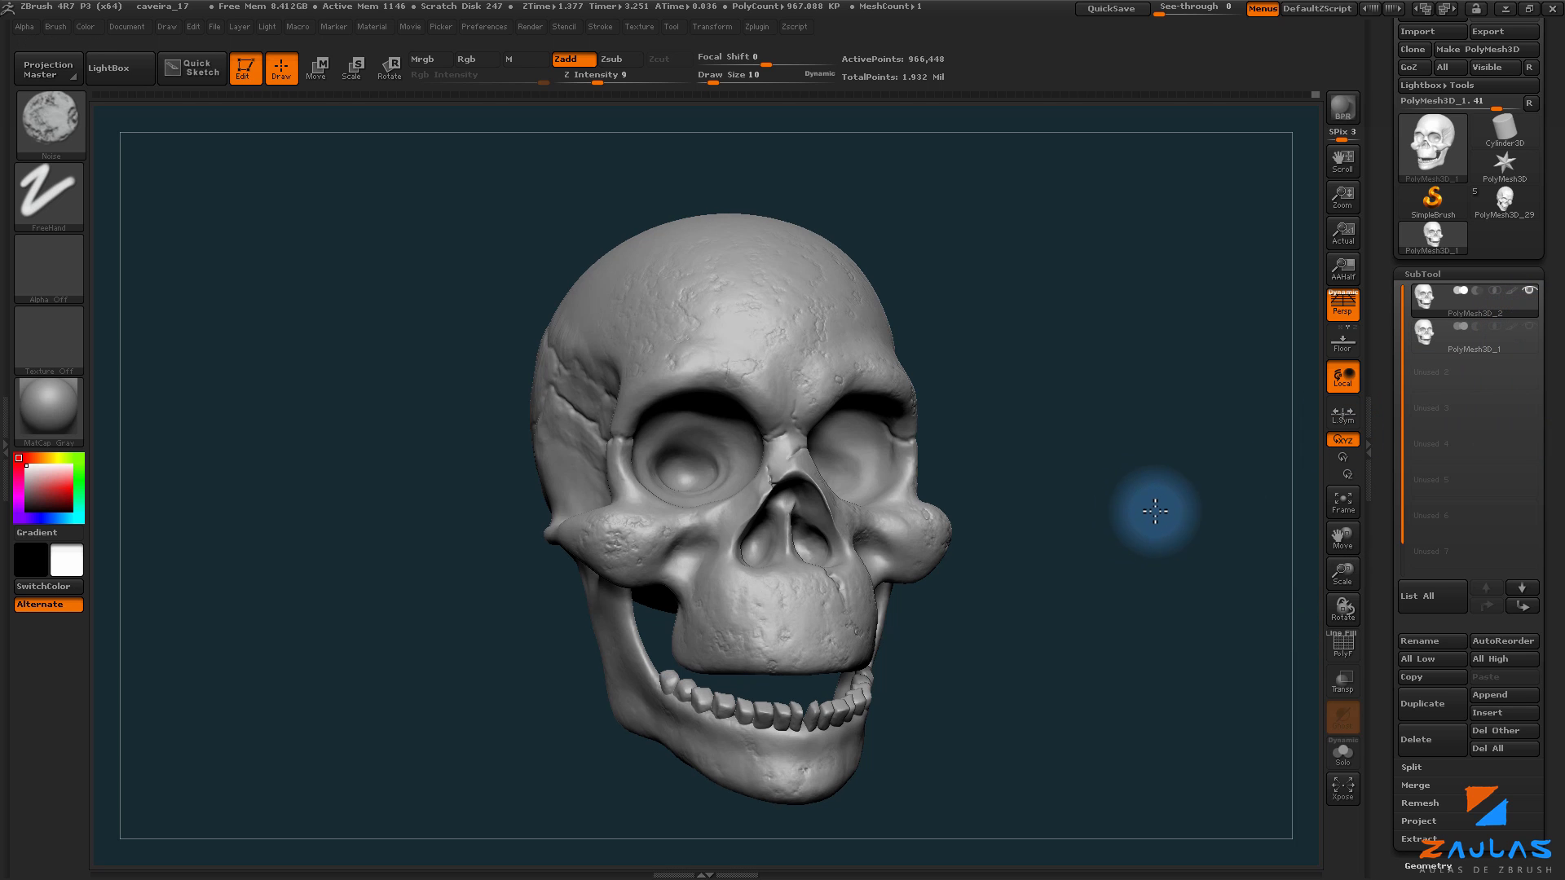
mouse_move(1156, 511)
mouse_down()
mouse_move(1163, 524)
mouse_move(1086, 538)
mouse_move(1111, 549)
mouse_move(1041, 538)
mouse_up()
Step: Reshape the duplicate skull's cranium and cheekbones with the Move Topological brush at draw size 32
key(b)
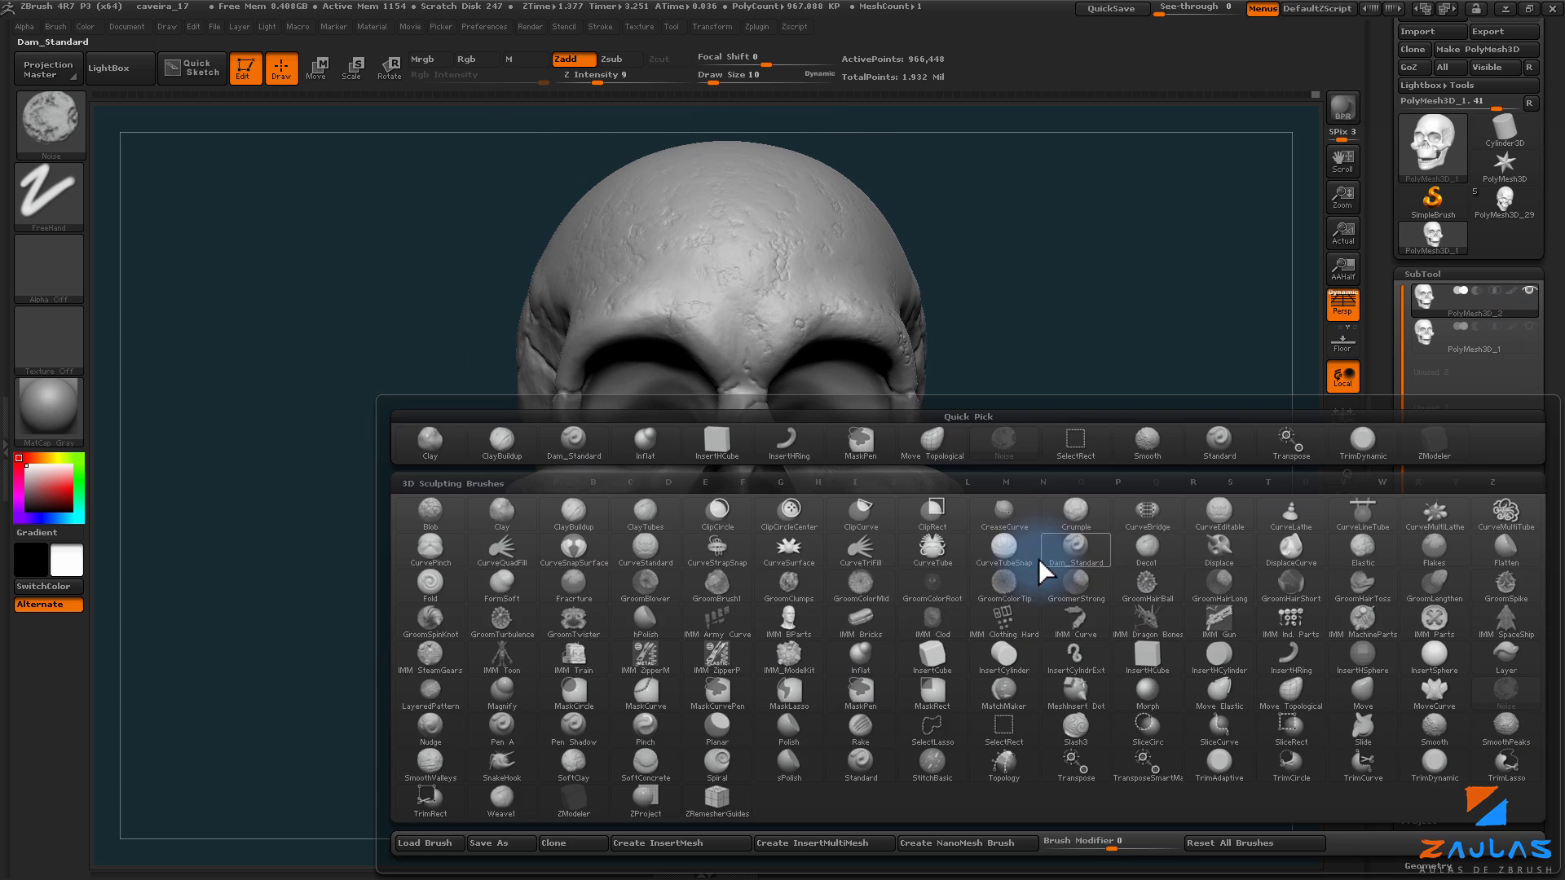
click(1292, 688)
key(s)
mouse_move(933, 487)
mouse_down()
mouse_move(1069, 507)
mouse_move(954, 506)
mouse_move(1002, 514)
mouse_up()
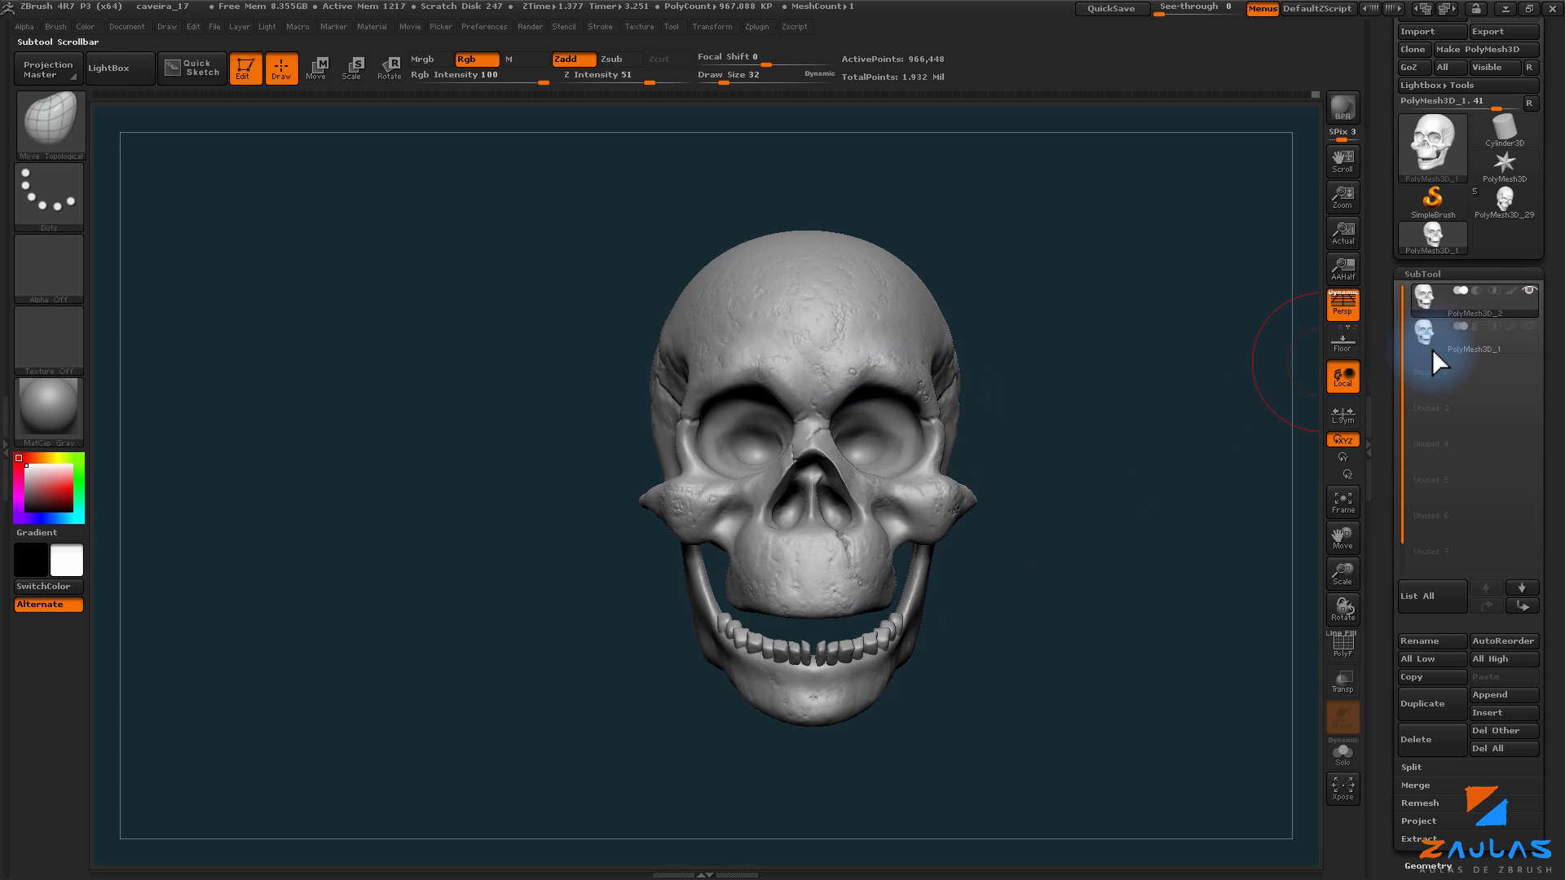
Step: Compare the reshaped duplicate PolyMesh3D_2 with the original PolyMesh3D_1 skull from the front, ending on a three-quarter view of the duplicate
click(1528, 295)
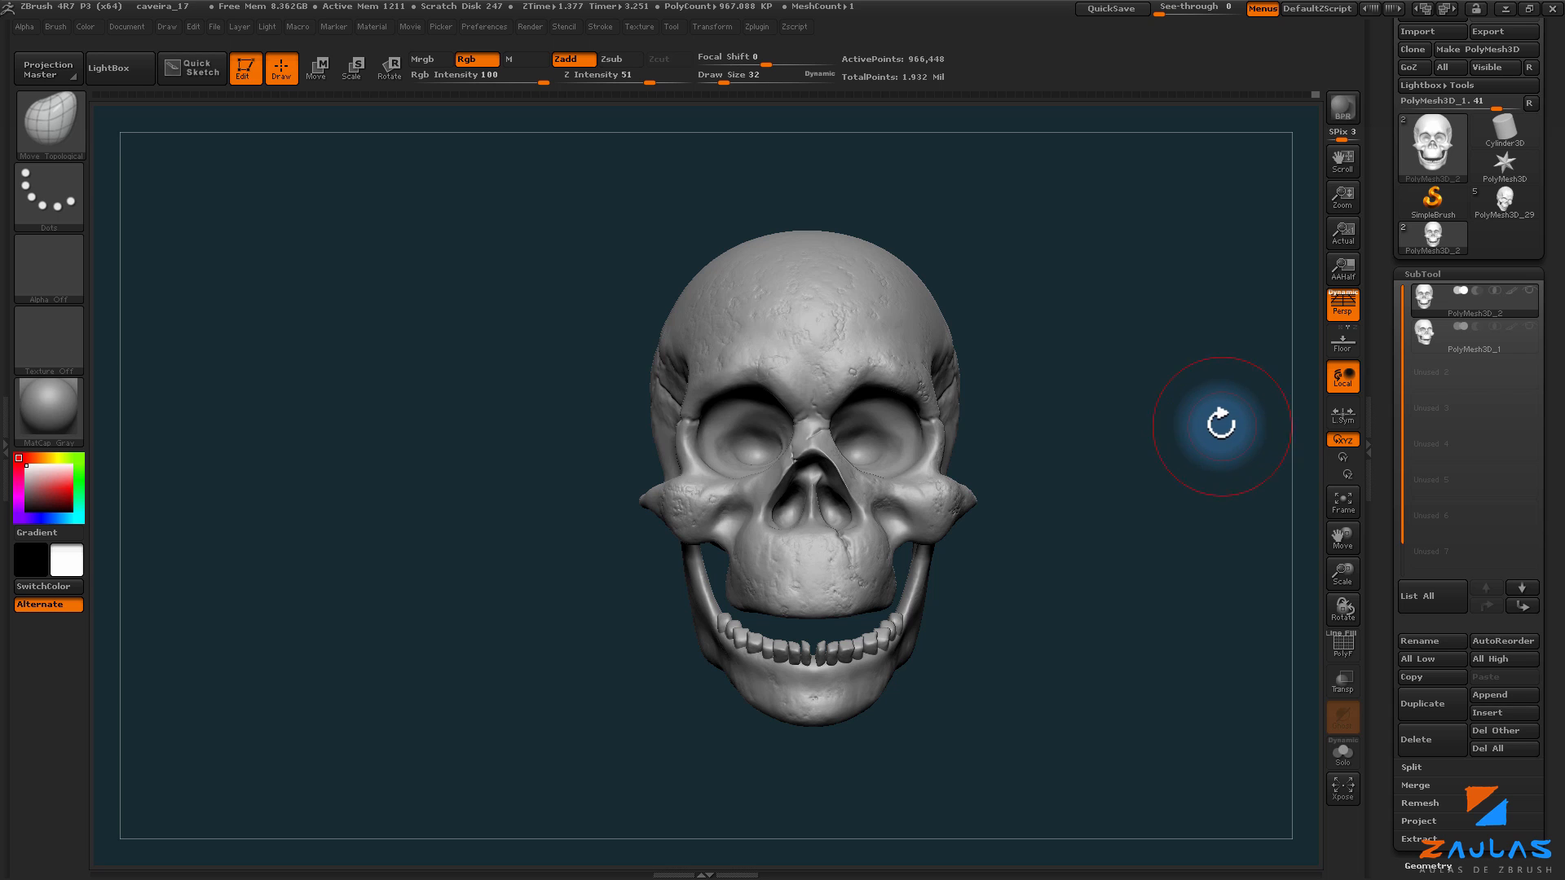
key(alt+Down)
key(alt+Up)
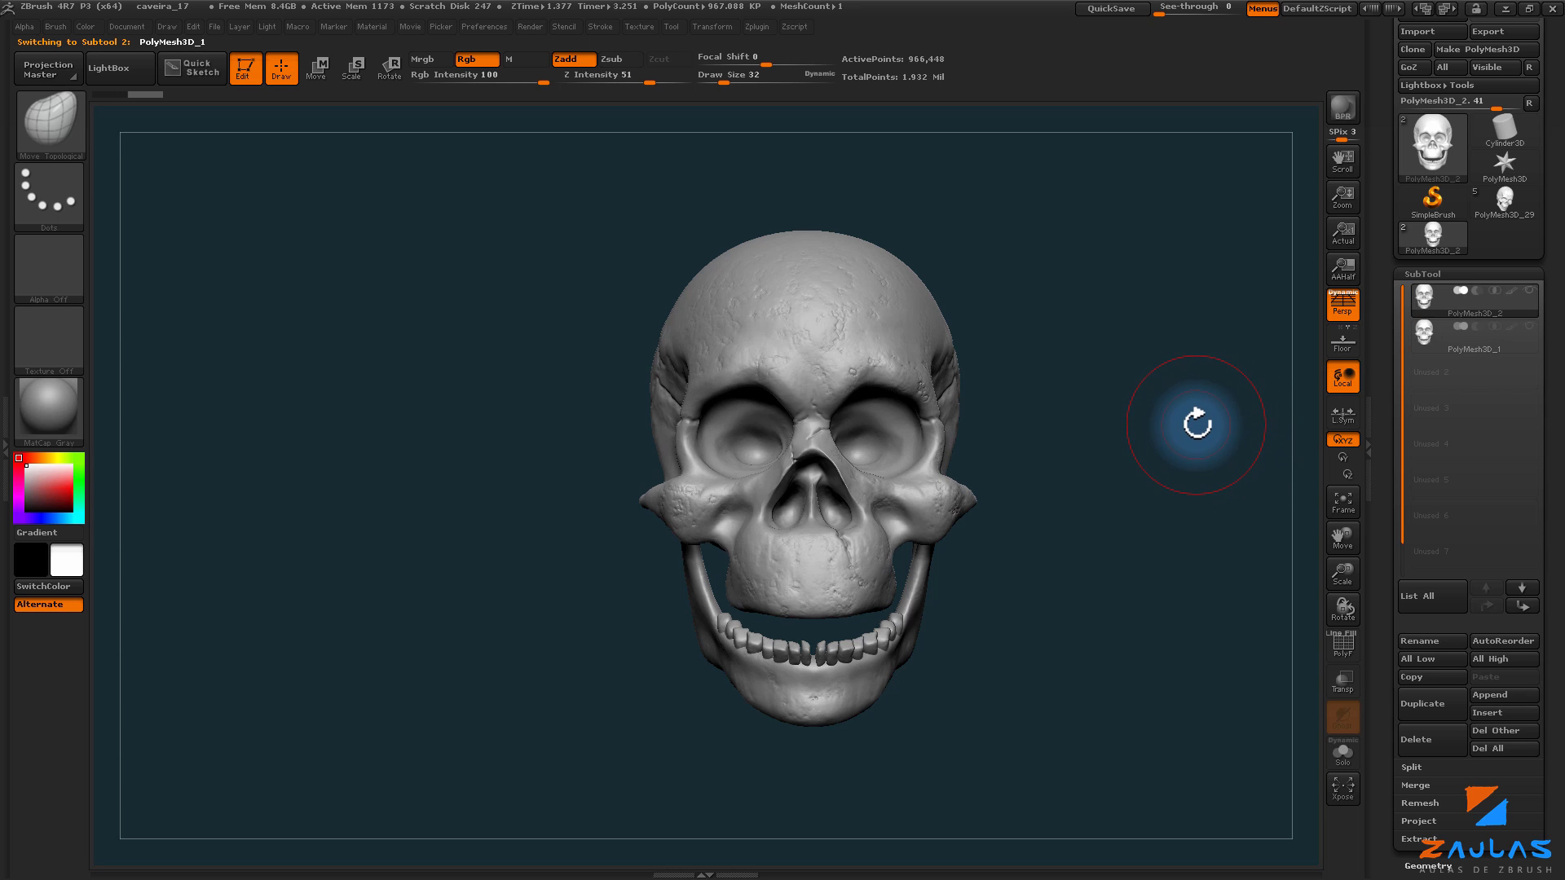
key(alt+Down)
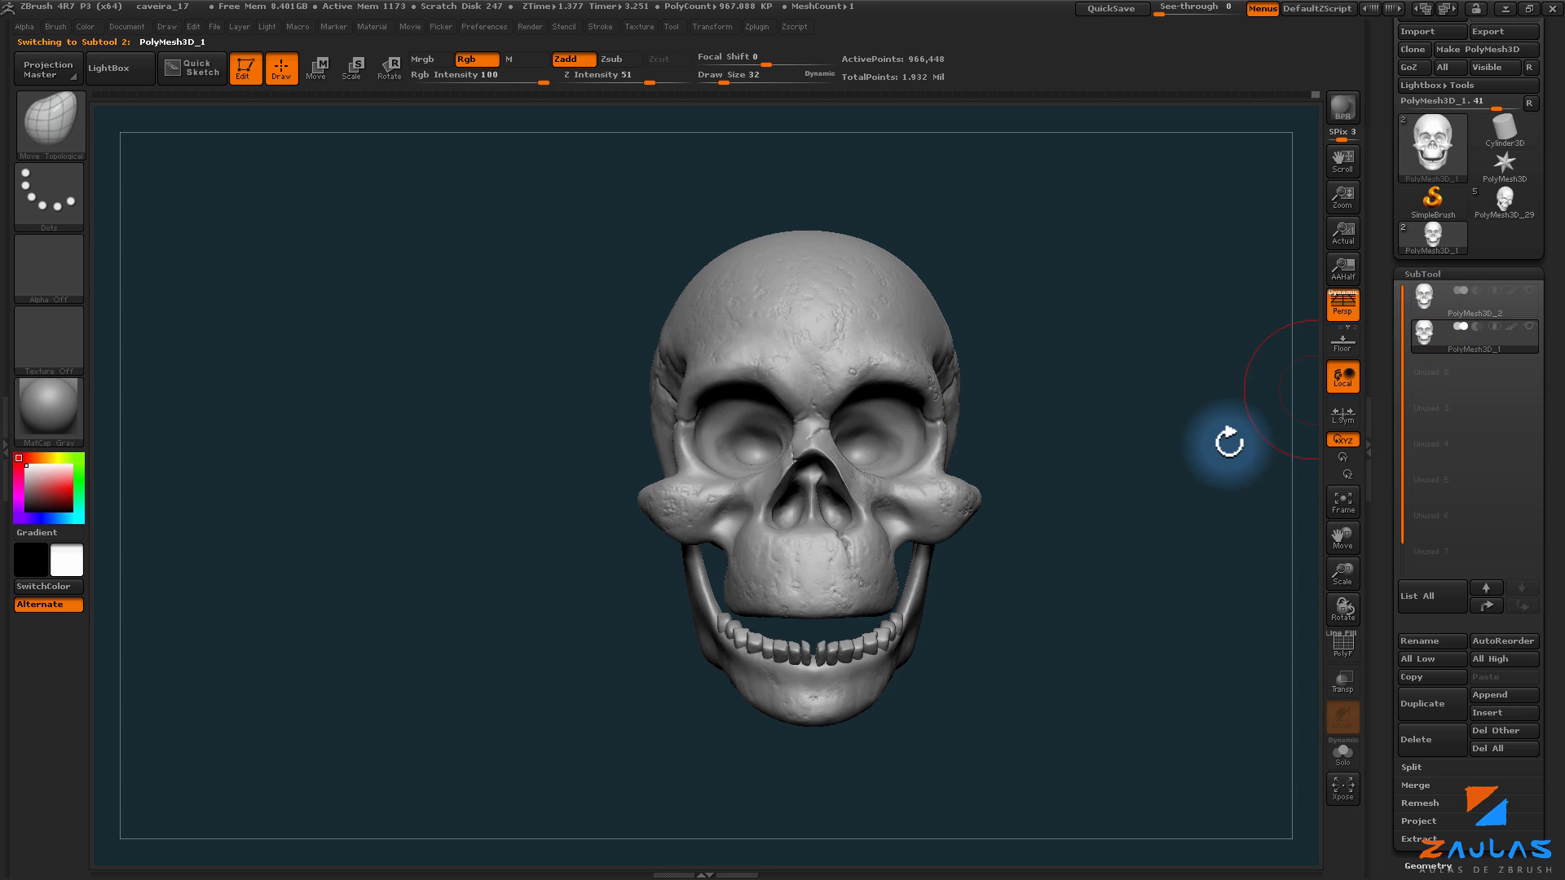
key(alt+Up)
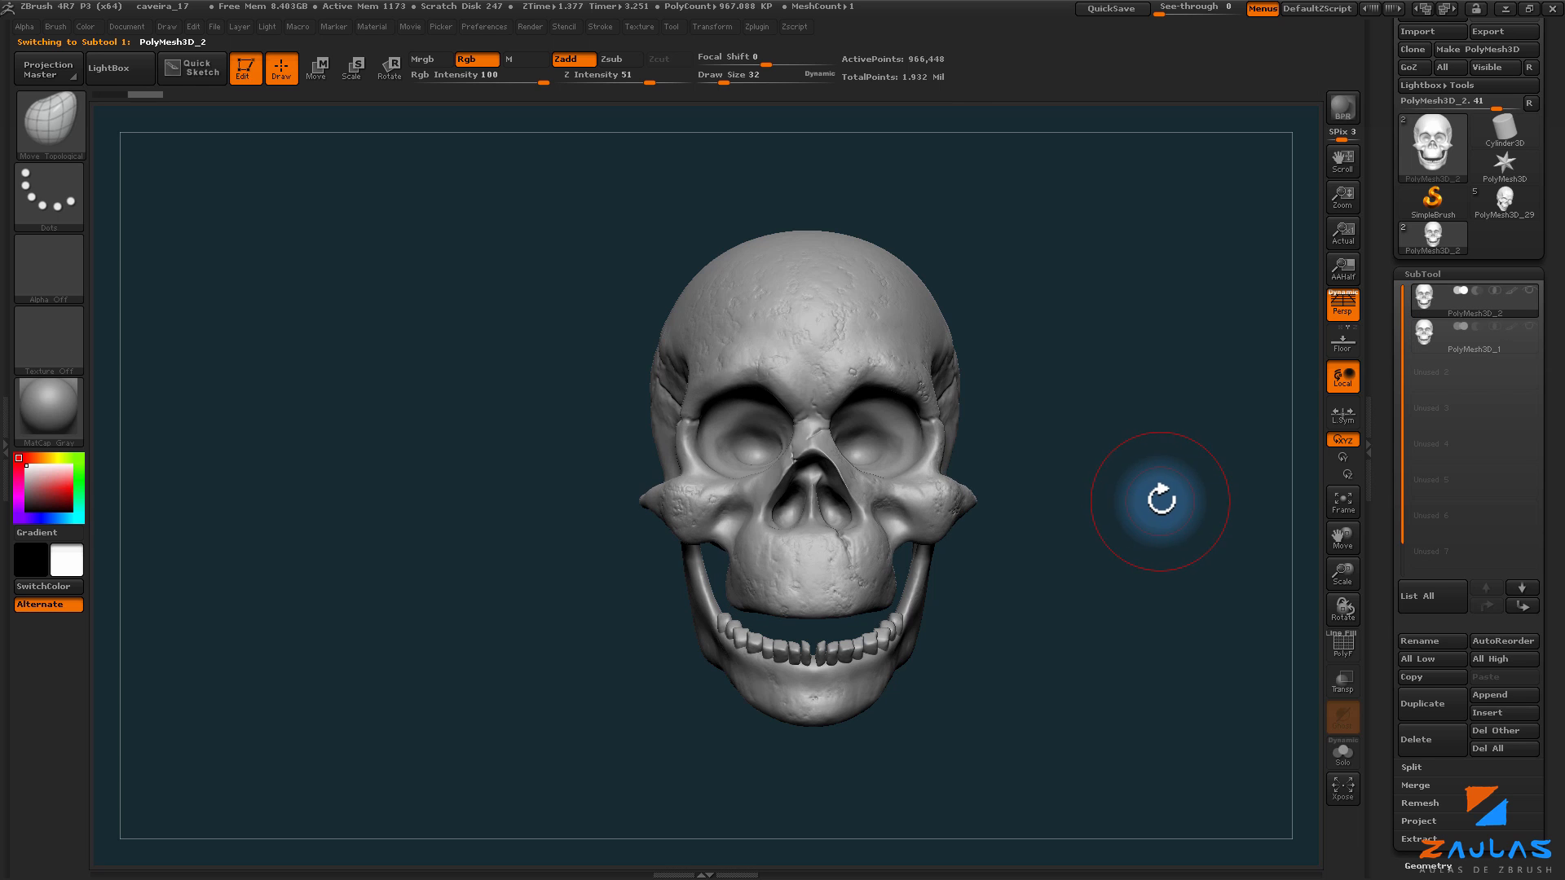
drag(1161, 501, 1276, 375)
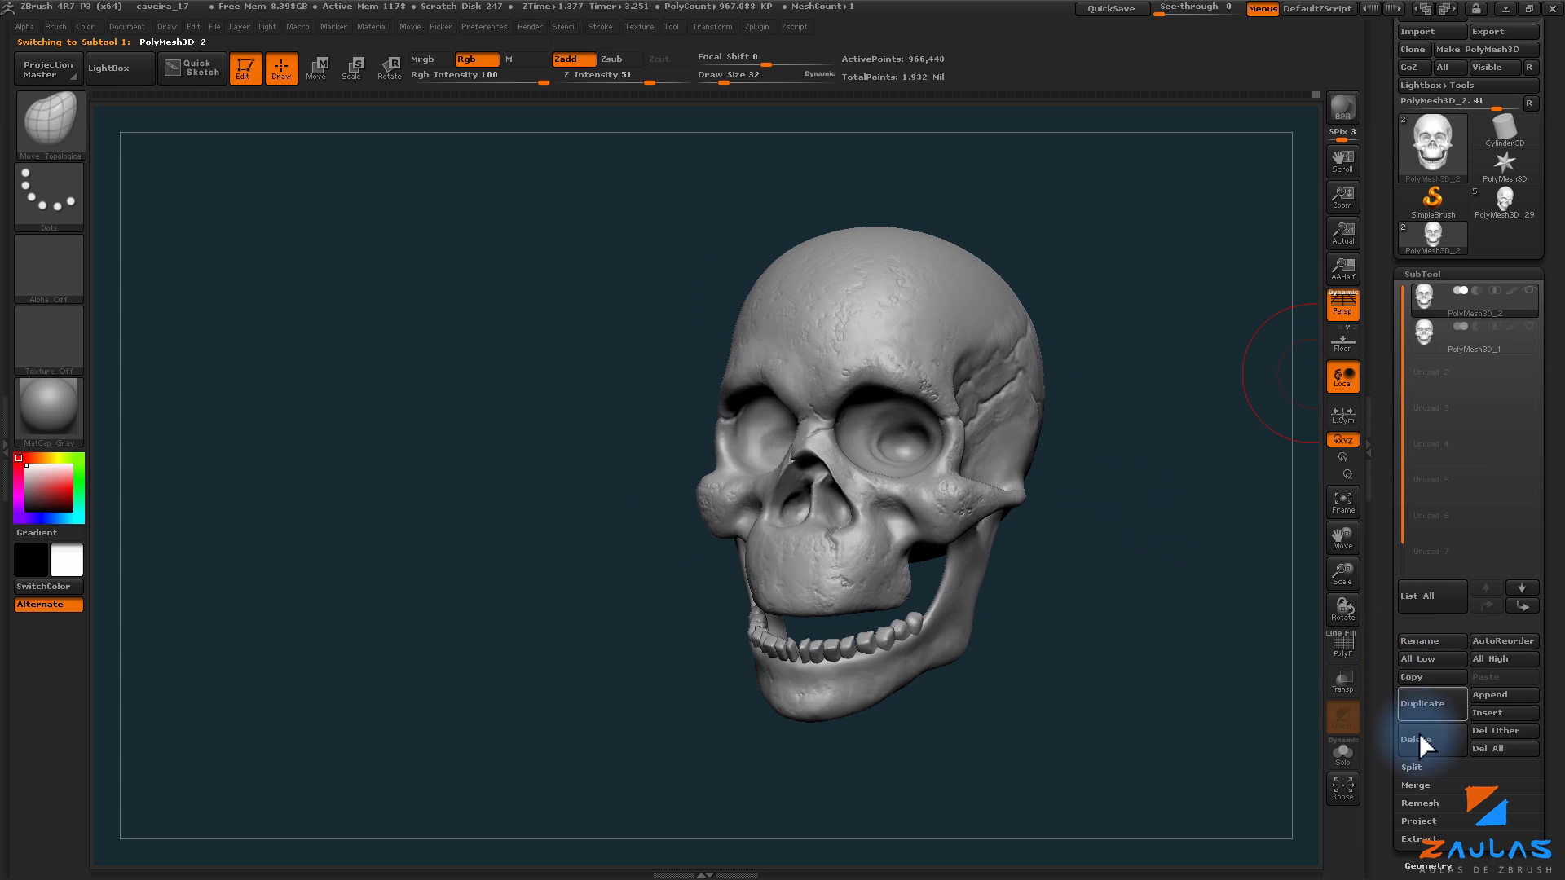
Step: Duplicate the reshaped PolyMesh3D_2 skull and compare the two copies from a three-quarter angle
click(1423, 712)
shift+drag(1147, 687, 1164, 686)
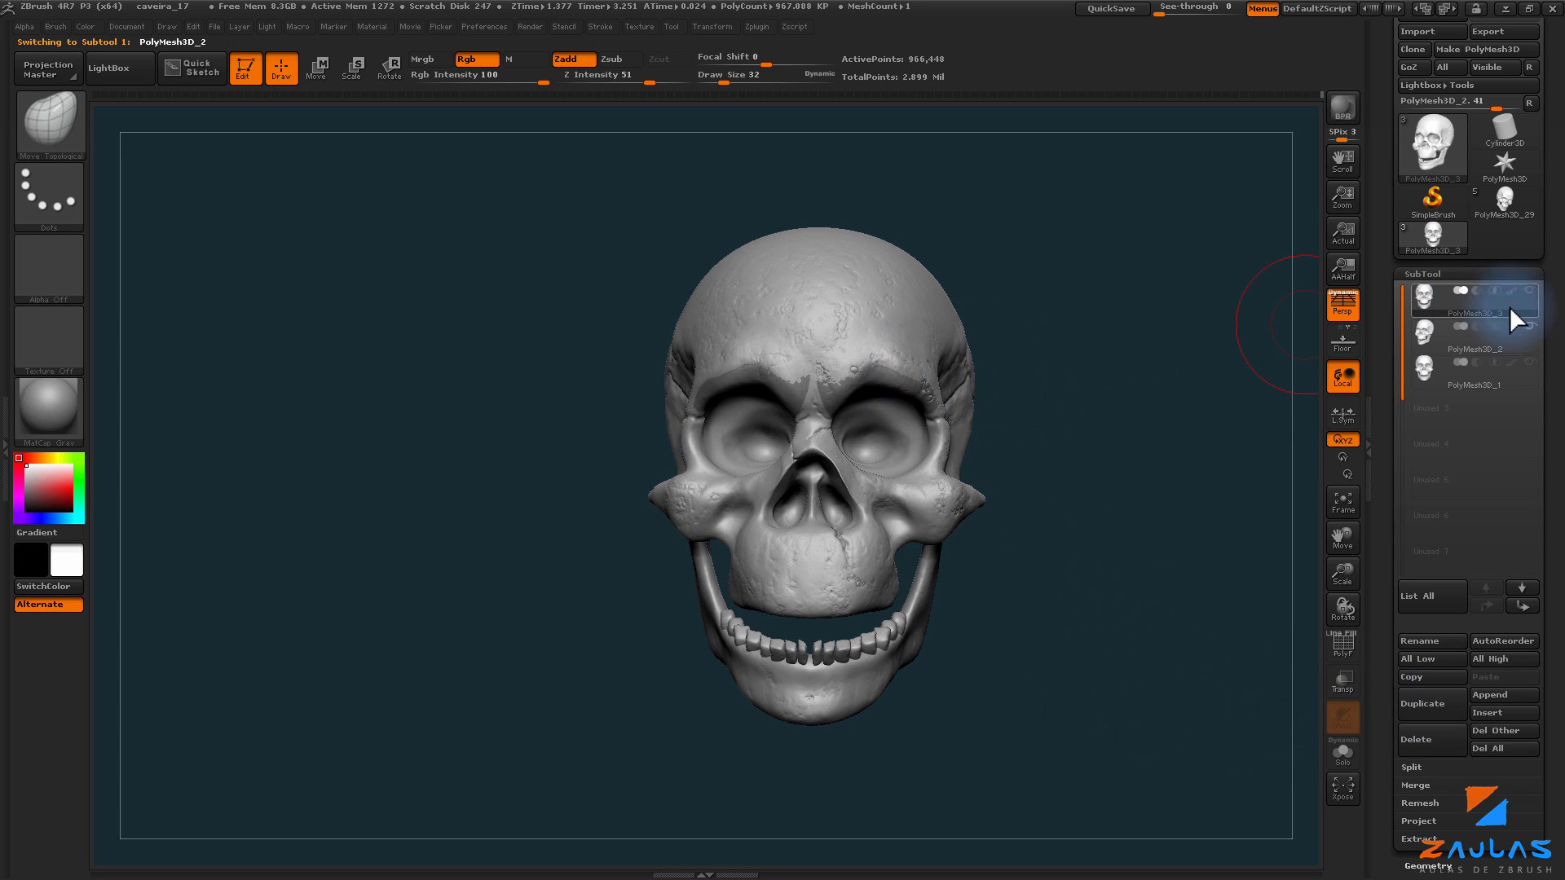
click(1500, 338)
drag(1111, 465, 1226, 463)
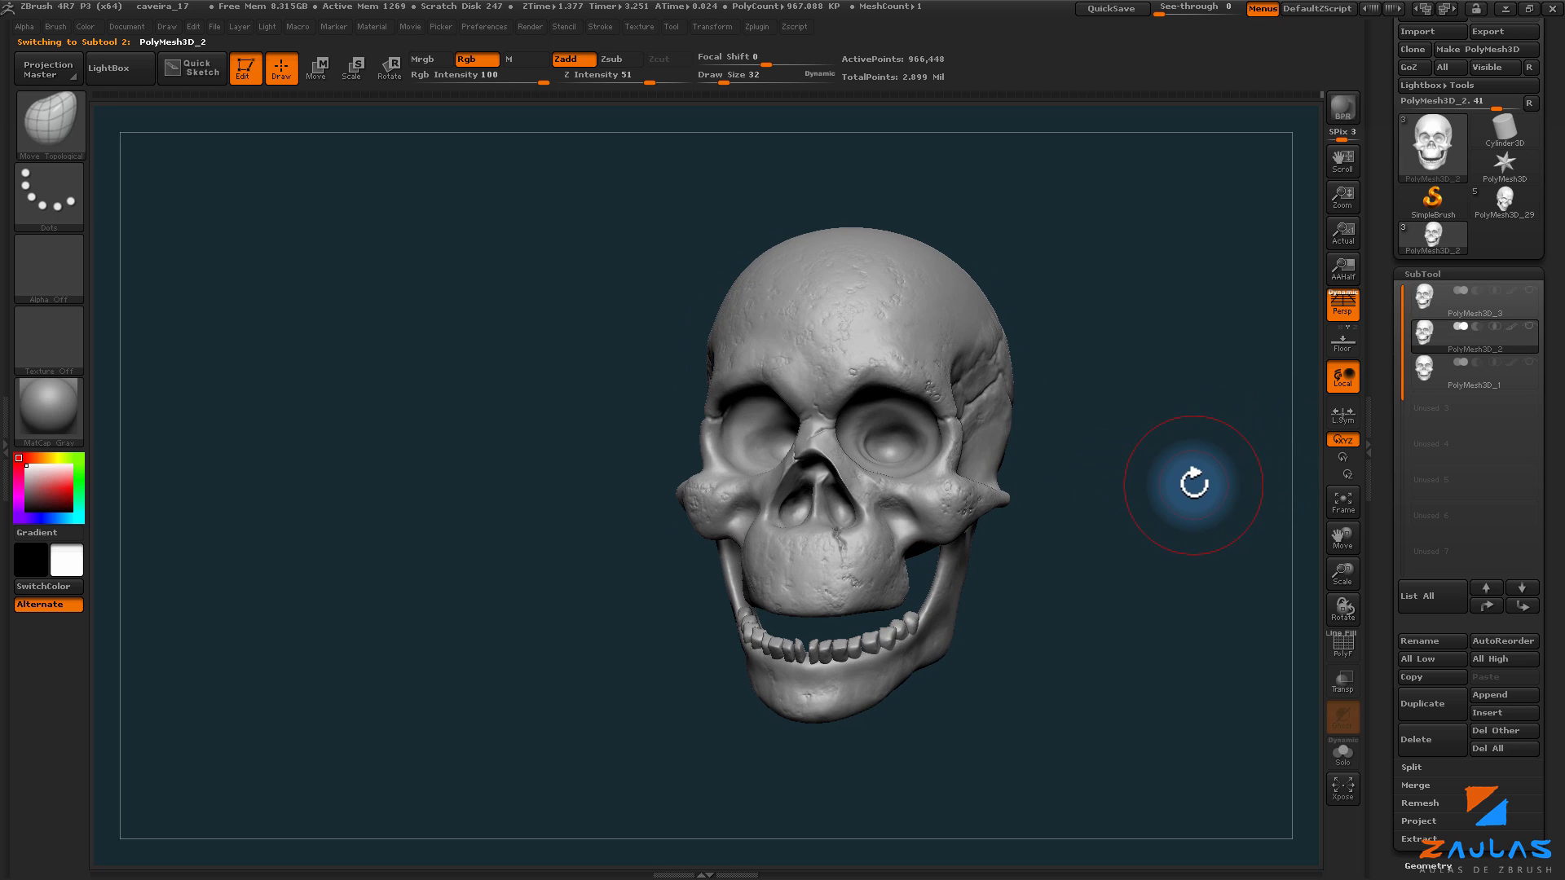
key(alt+Up)
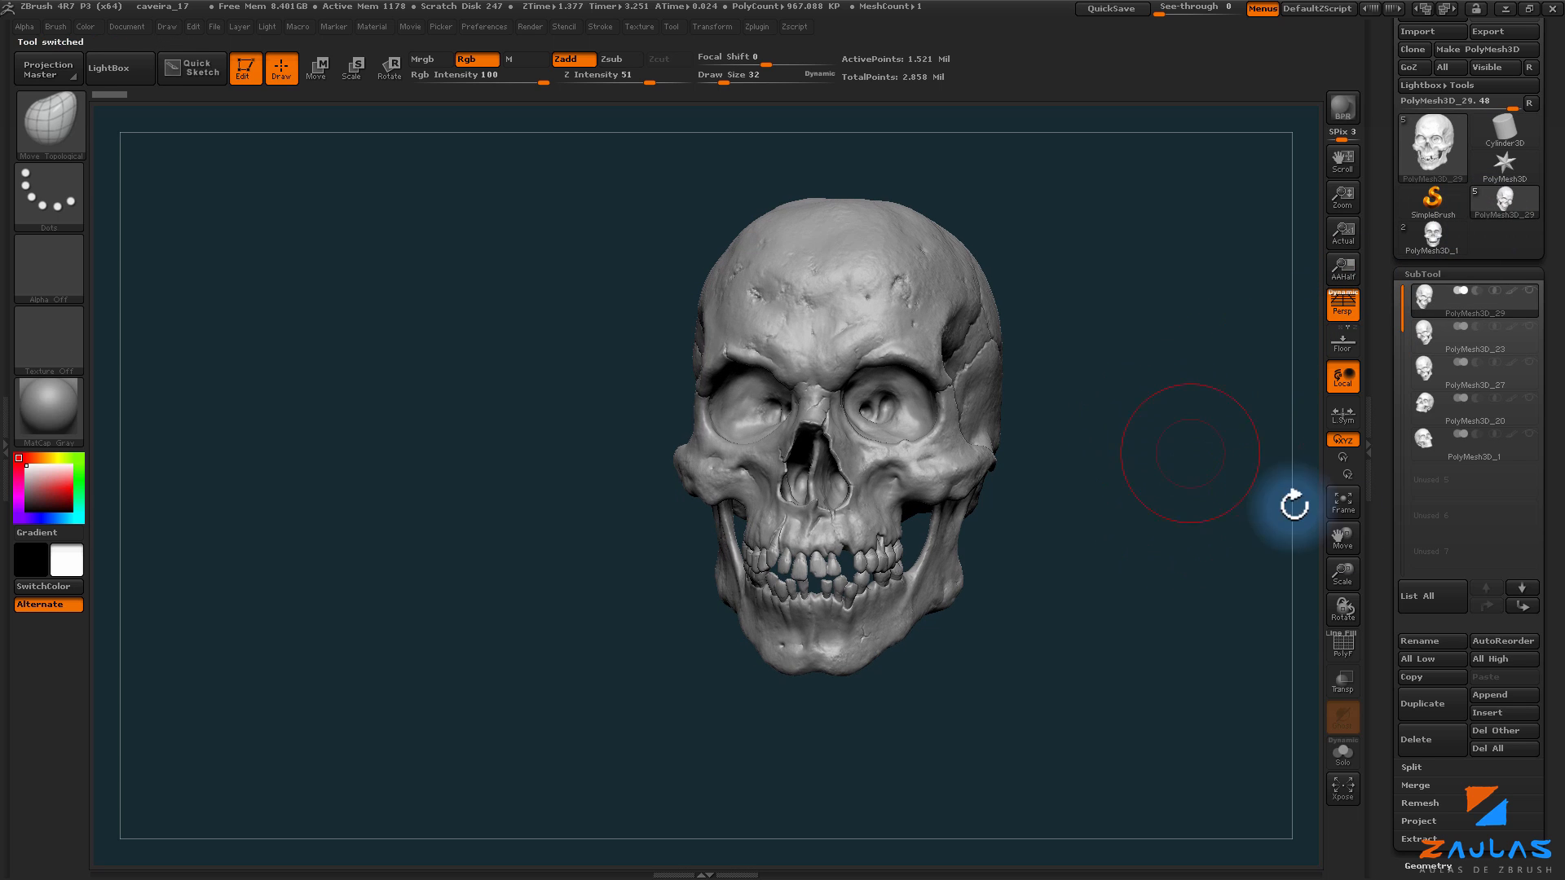
Step: Examine the sculpting stages of the PolyMesh3D_29 skull one by one, from the detailed version to the smooth PolyMesh3D_1 and back
drag(1337, 566, 1285, 559)
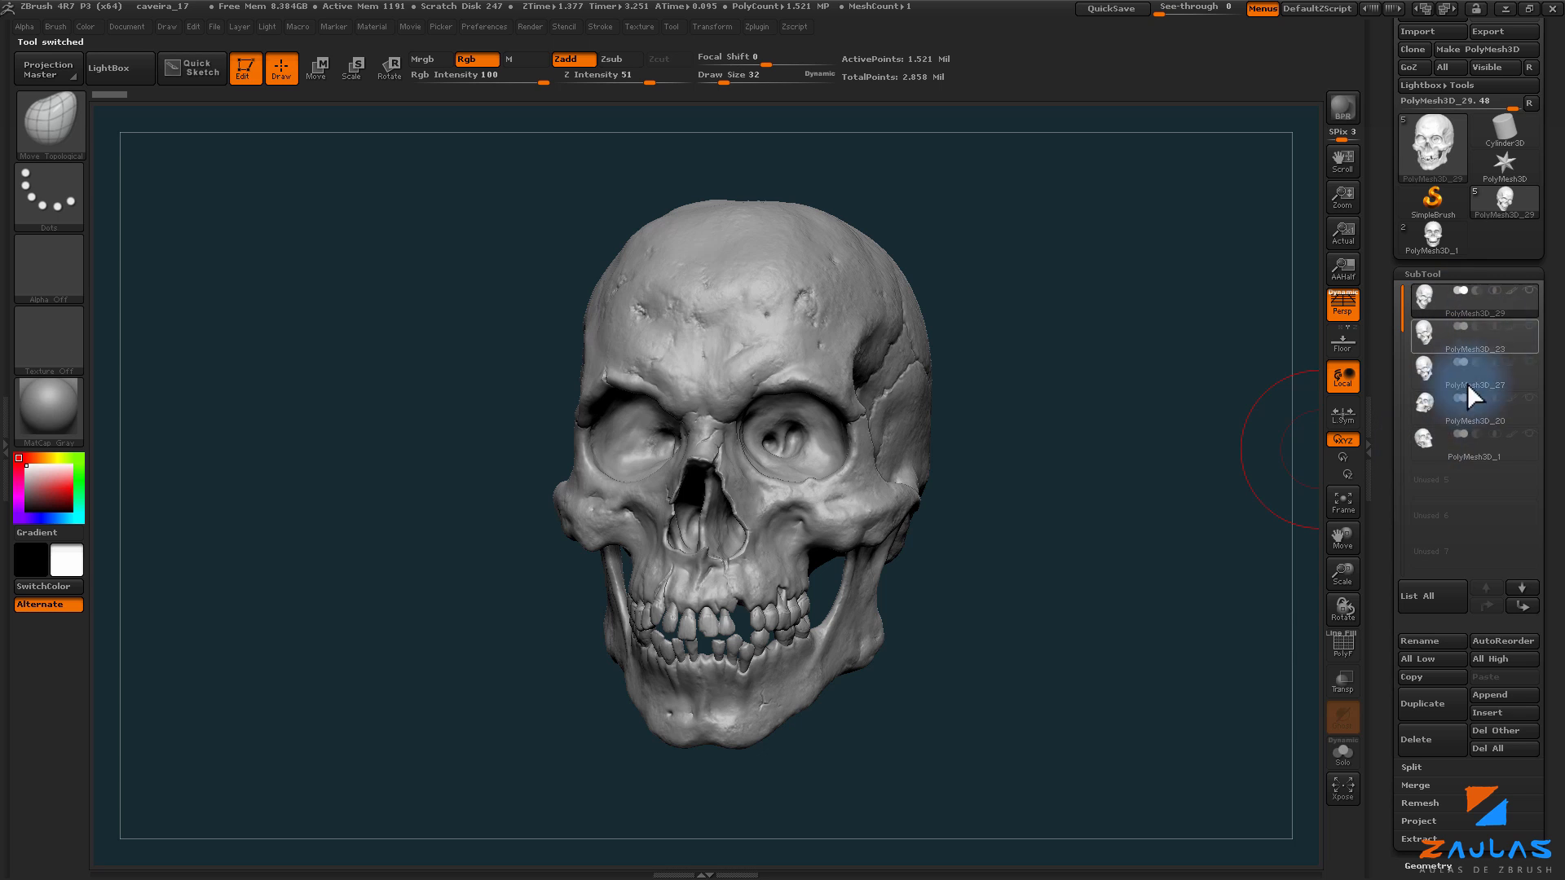
mouse_move(1537, 304)
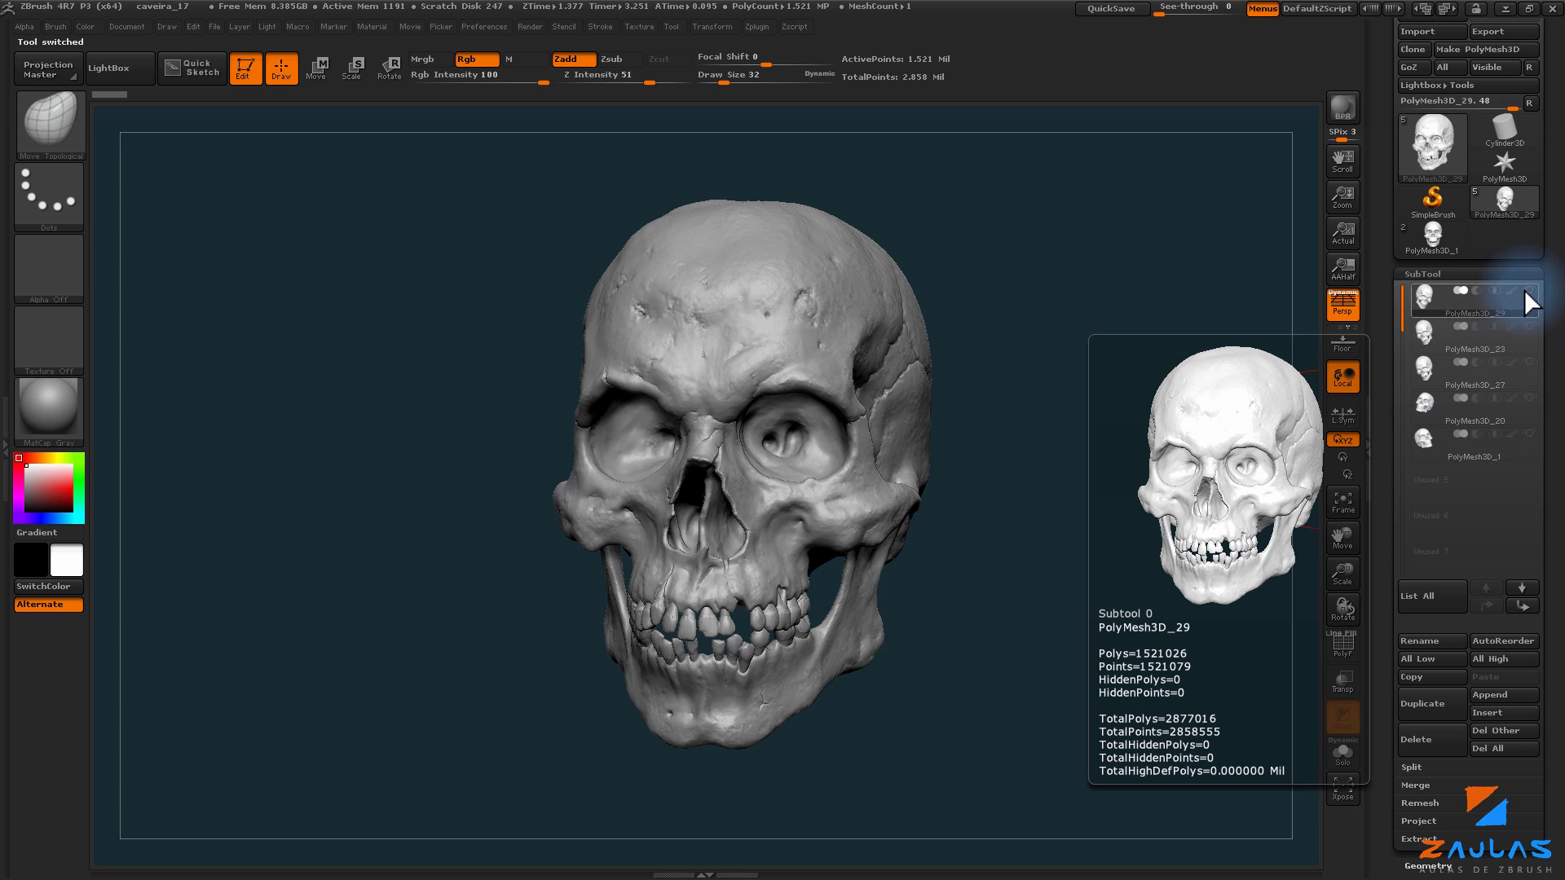
click(1463, 334)
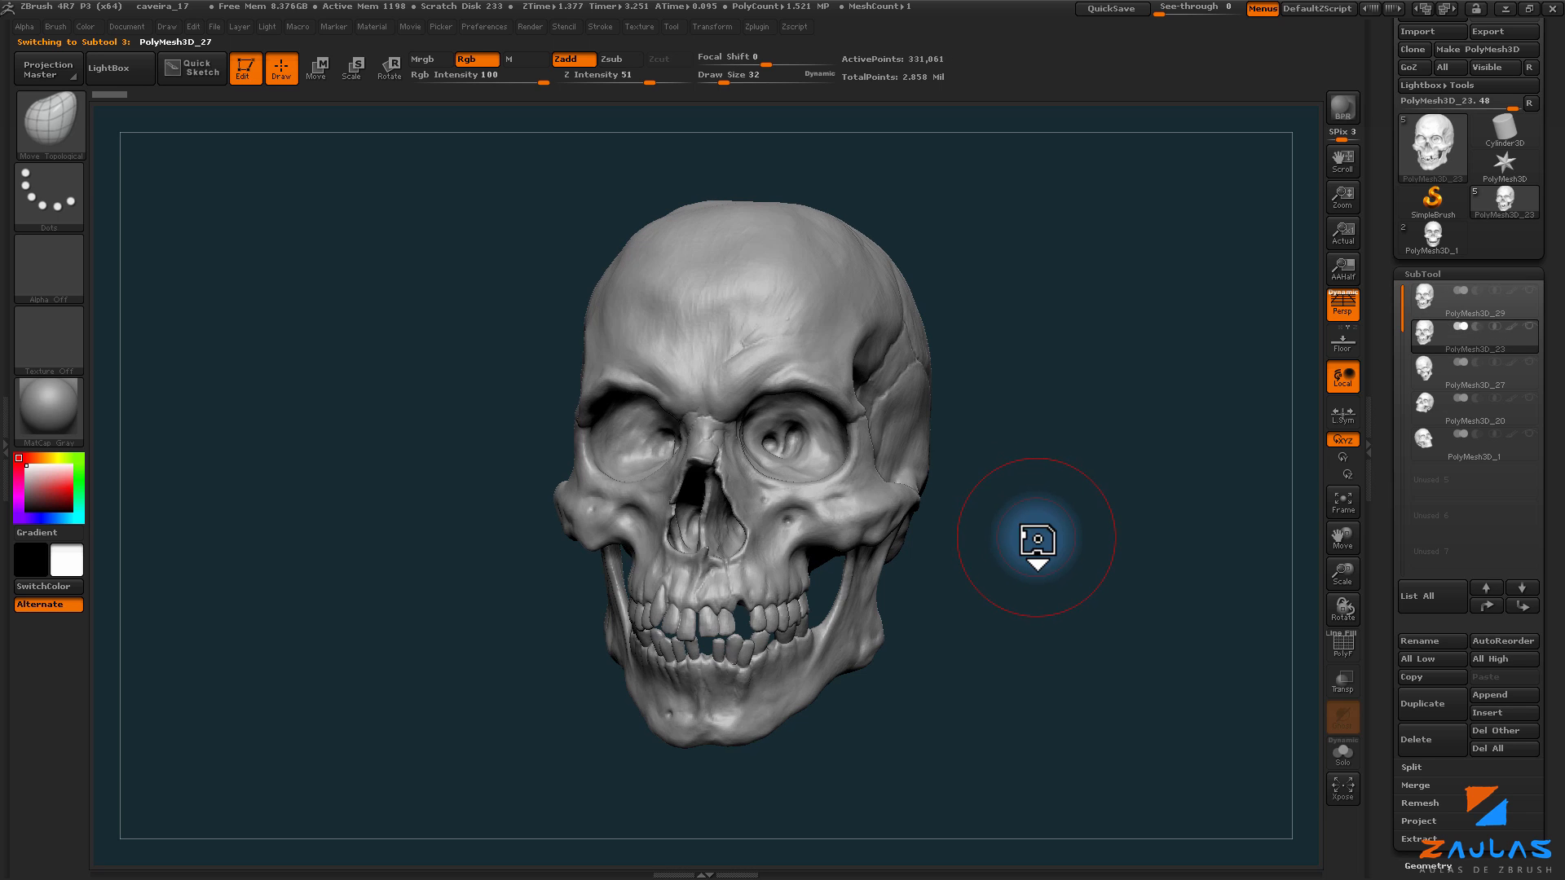
drag(1039, 540, 1102, 563)
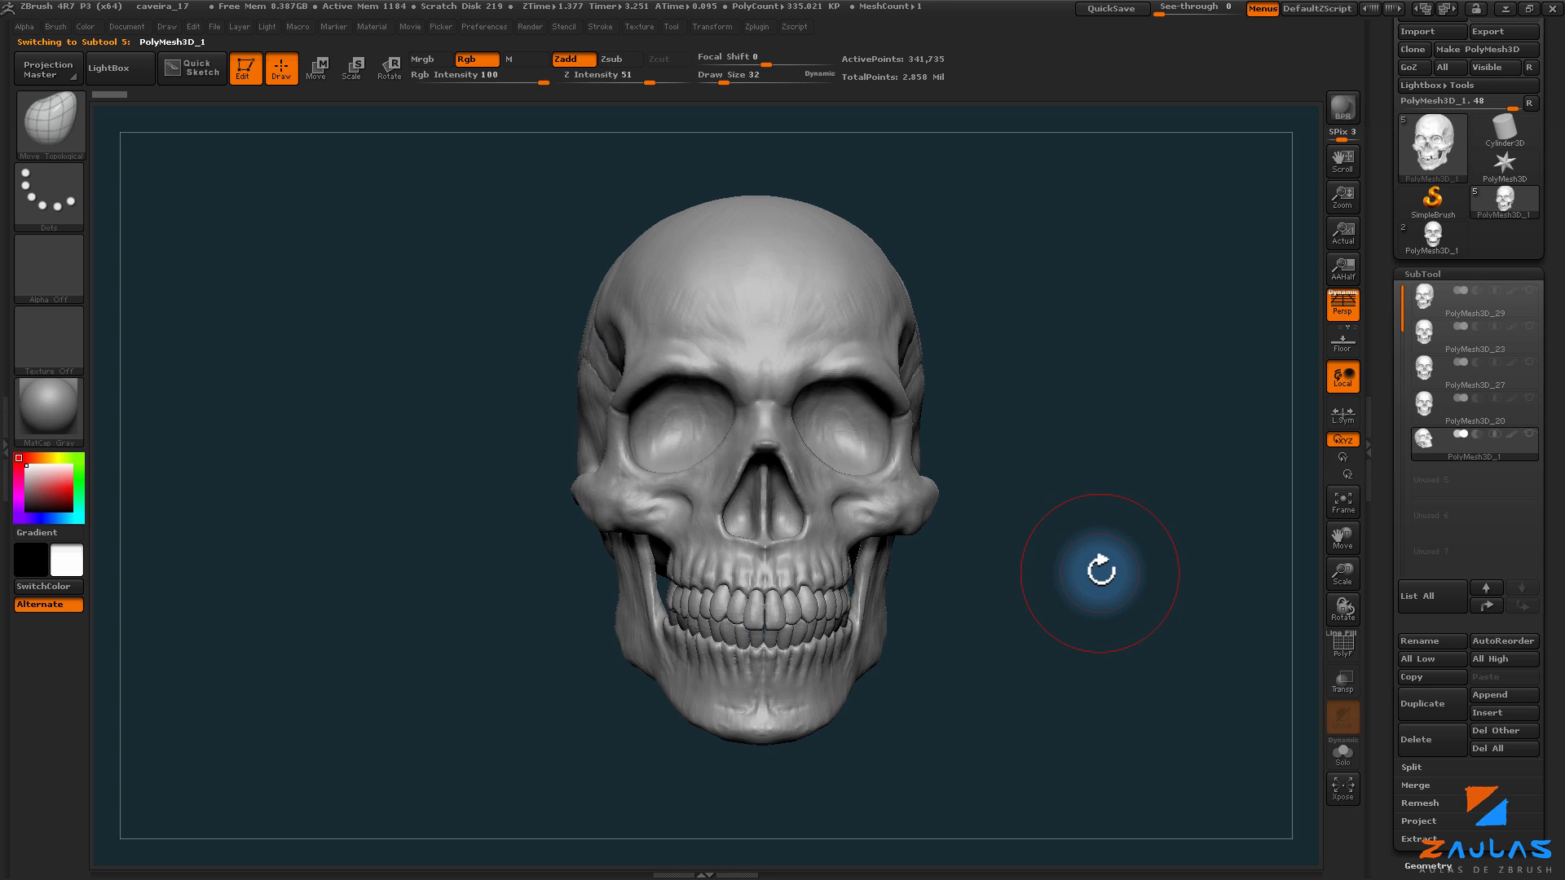
drag(1095, 573, 1075, 570)
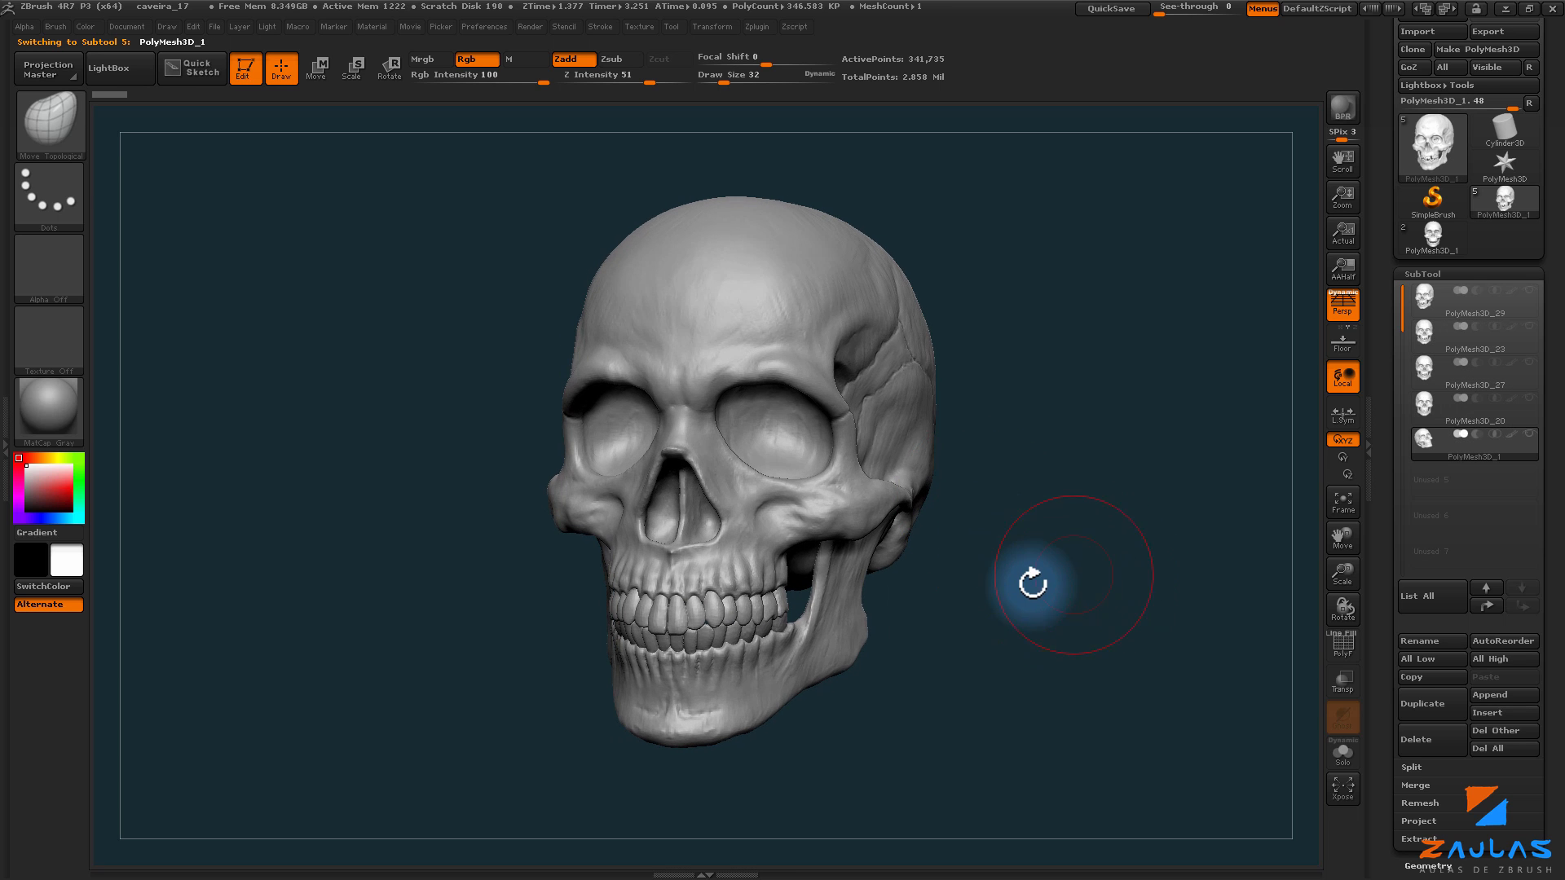
key(Up)
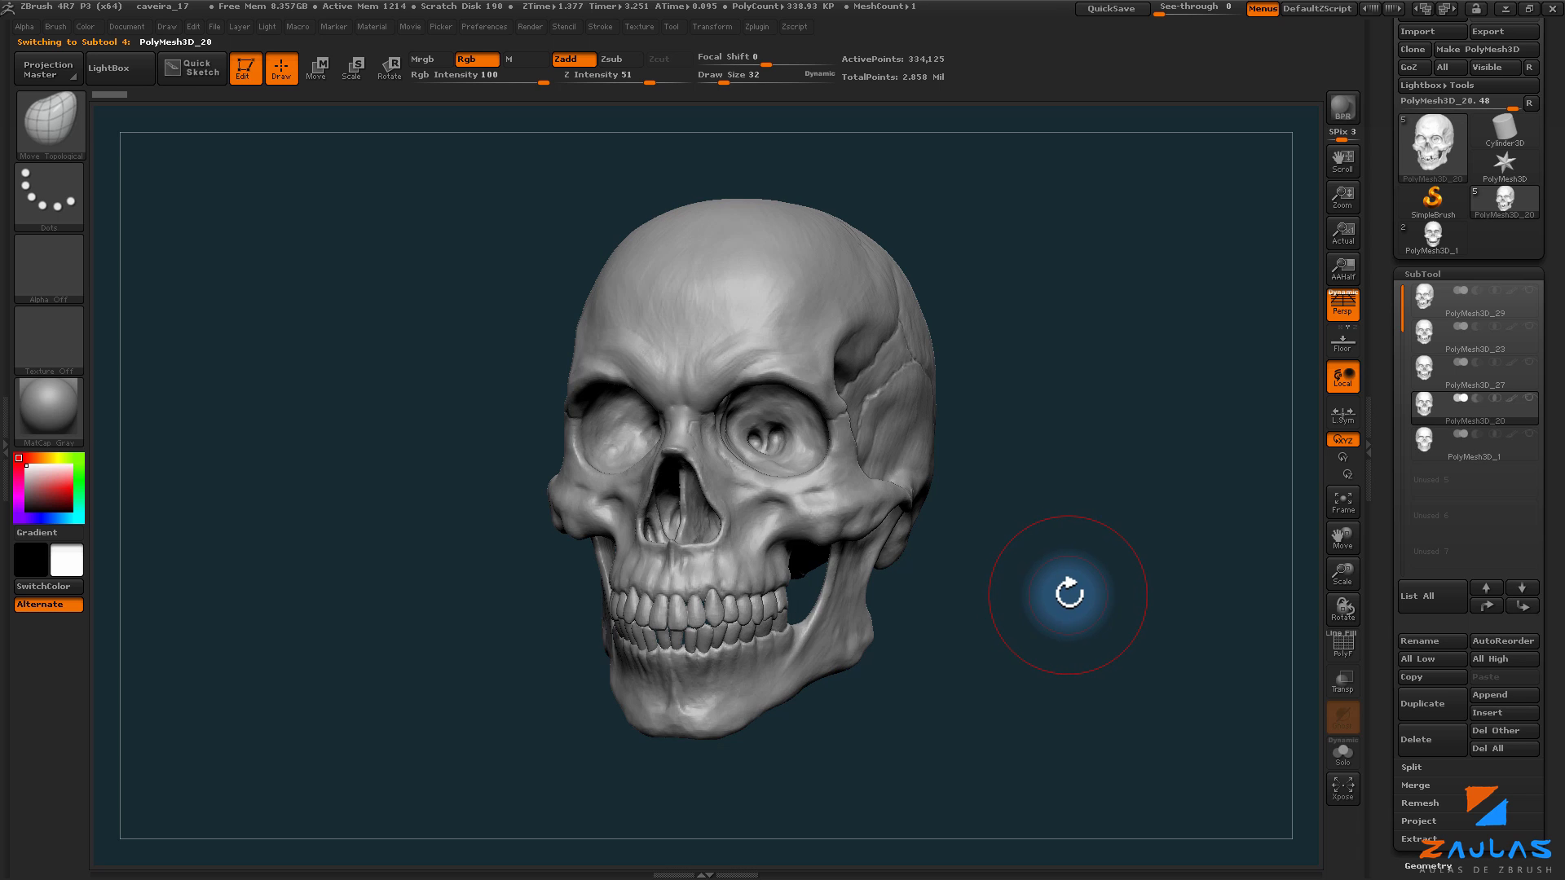
key(Up)
key(Up)
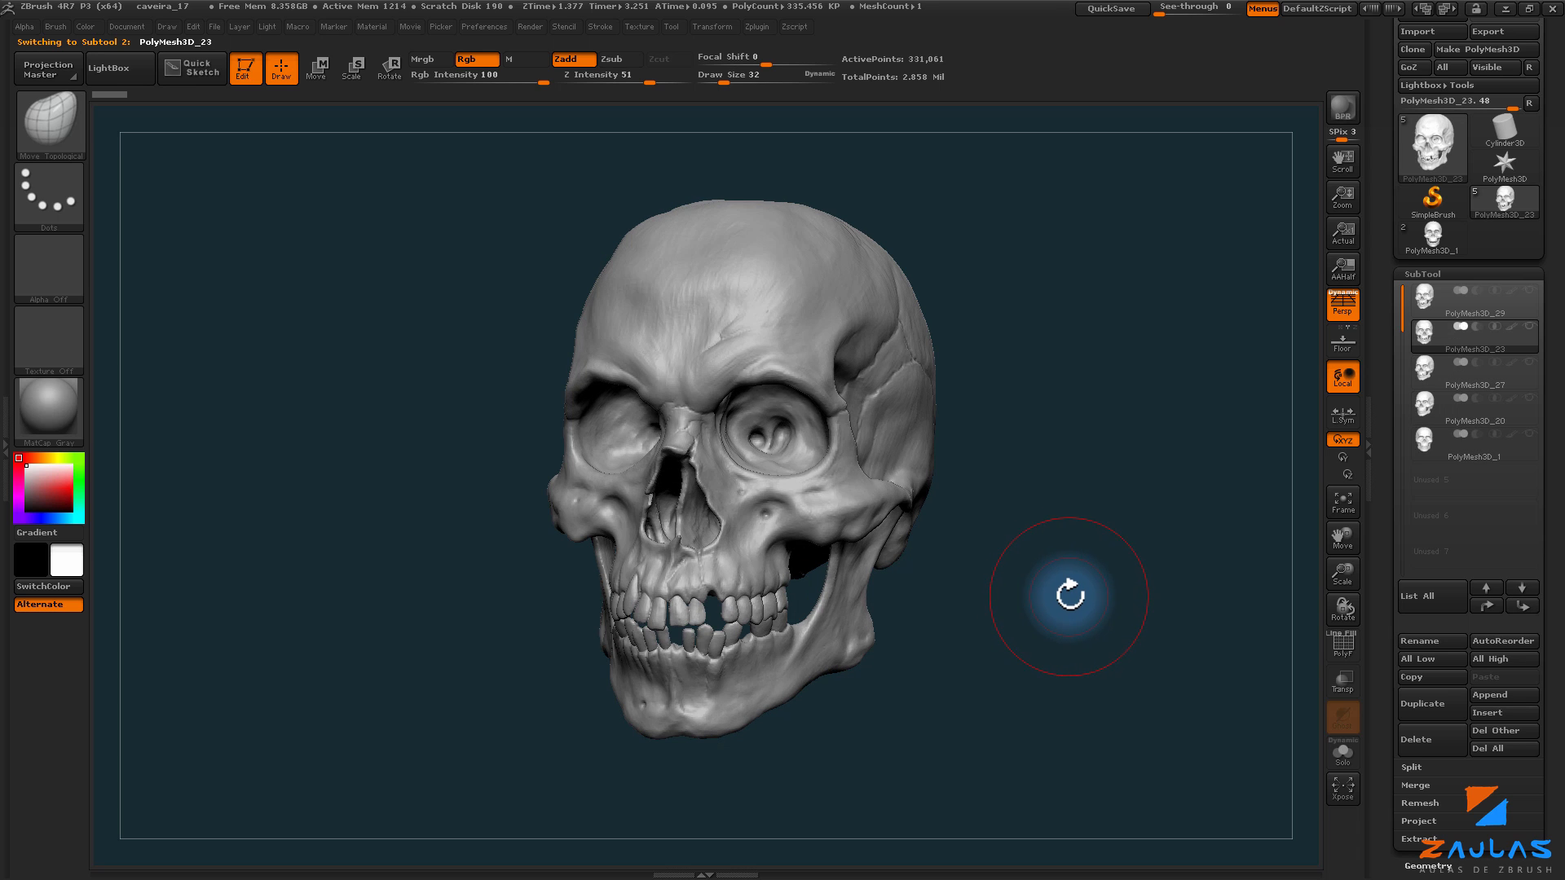
key(Up)
drag(1072, 597, 1122, 615)
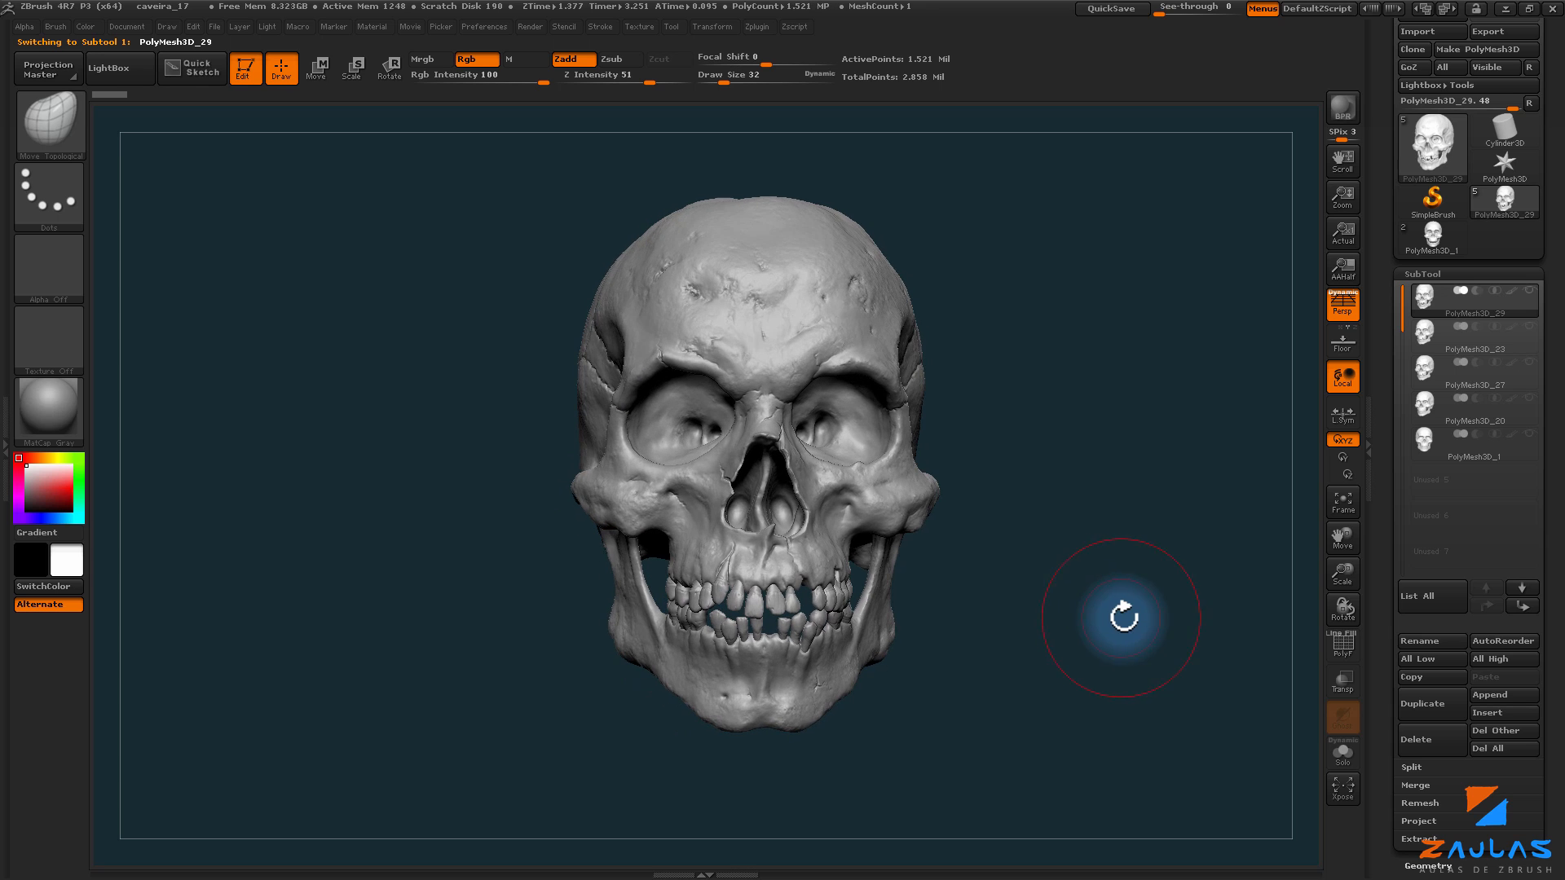
Step: Review the saved skull stages again up close from a three-quarter angle, ending on the detailed PolyMesh3D_29
drag(1337, 559, 1336, 580)
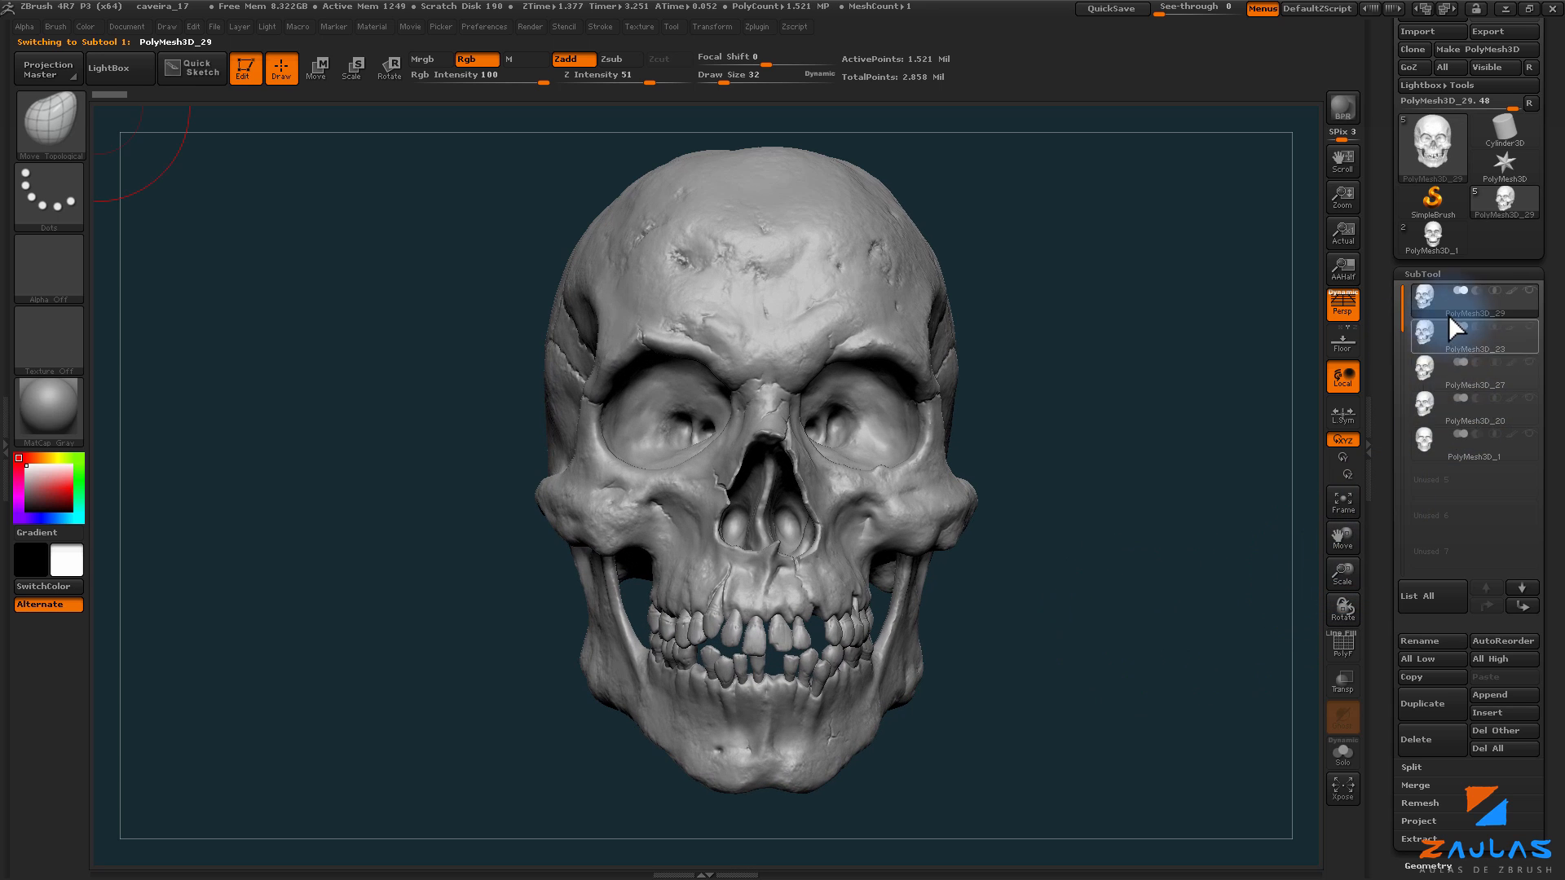
drag(1212, 500, 1206, 514)
key(Down)
key(Down)
key(Down)
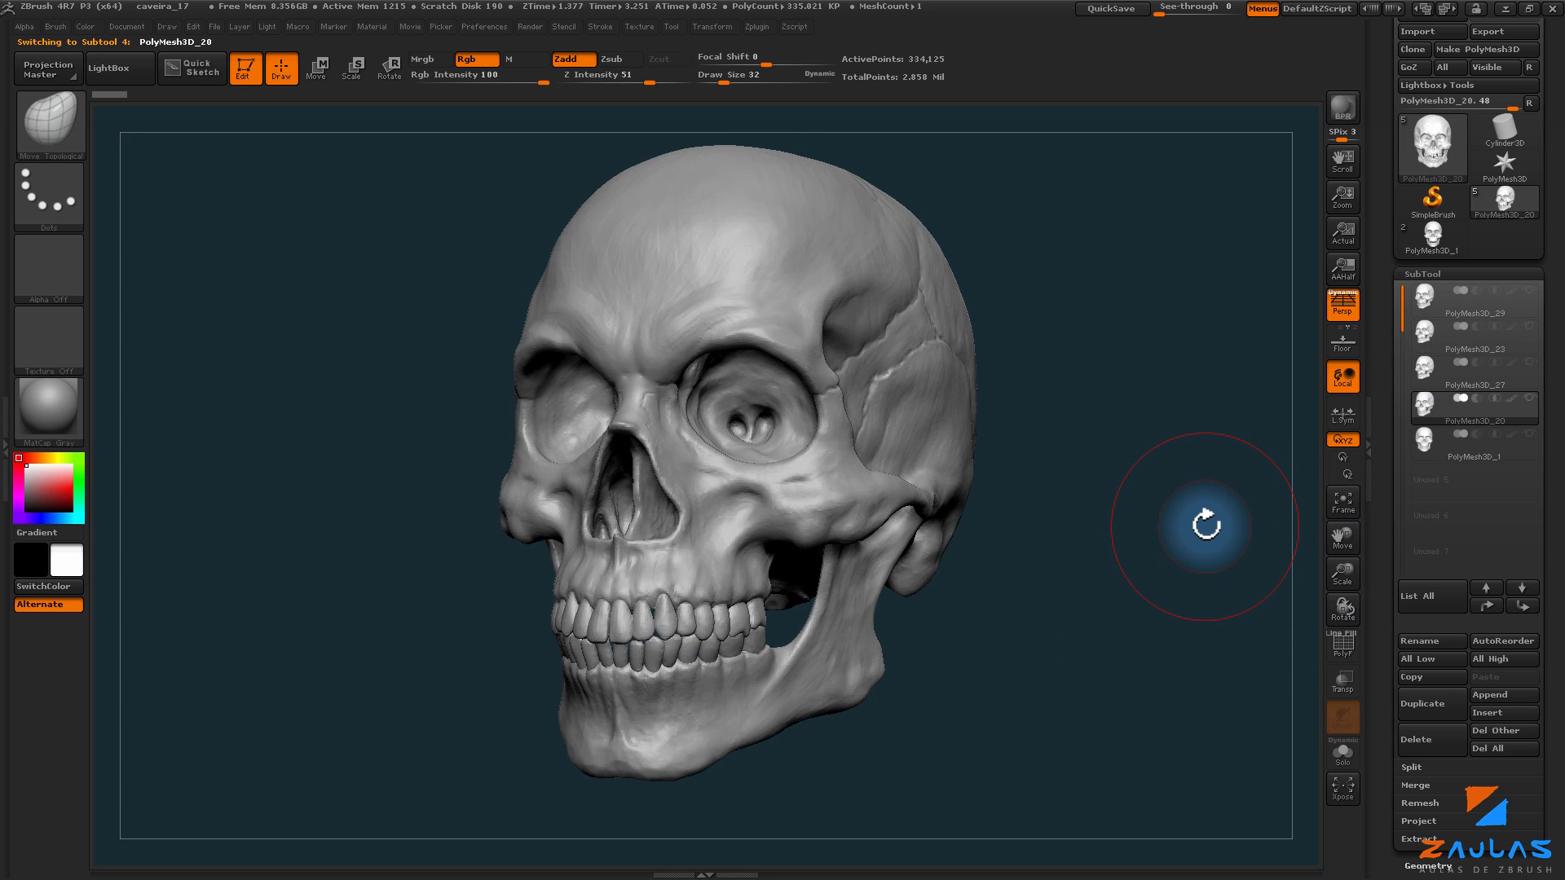
key(Down)
key(Up)
key(Up)
key(Up)
key(Up)
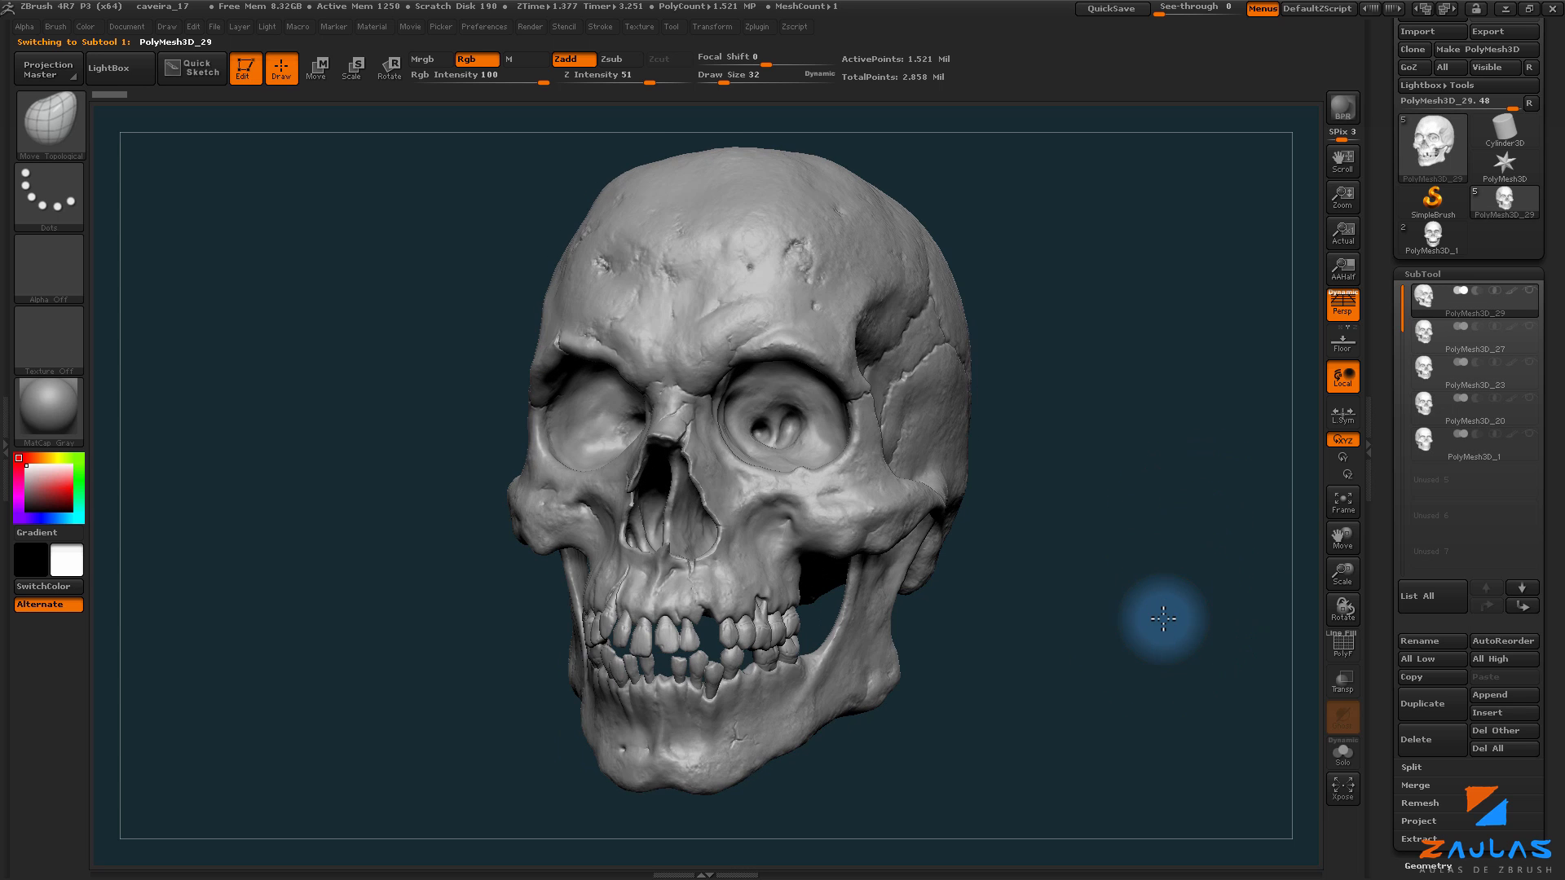
Step: Switch back to the tool with the textured PolyMesh3D_1 skull and inspect it from three-quarter angles
click(1431, 236)
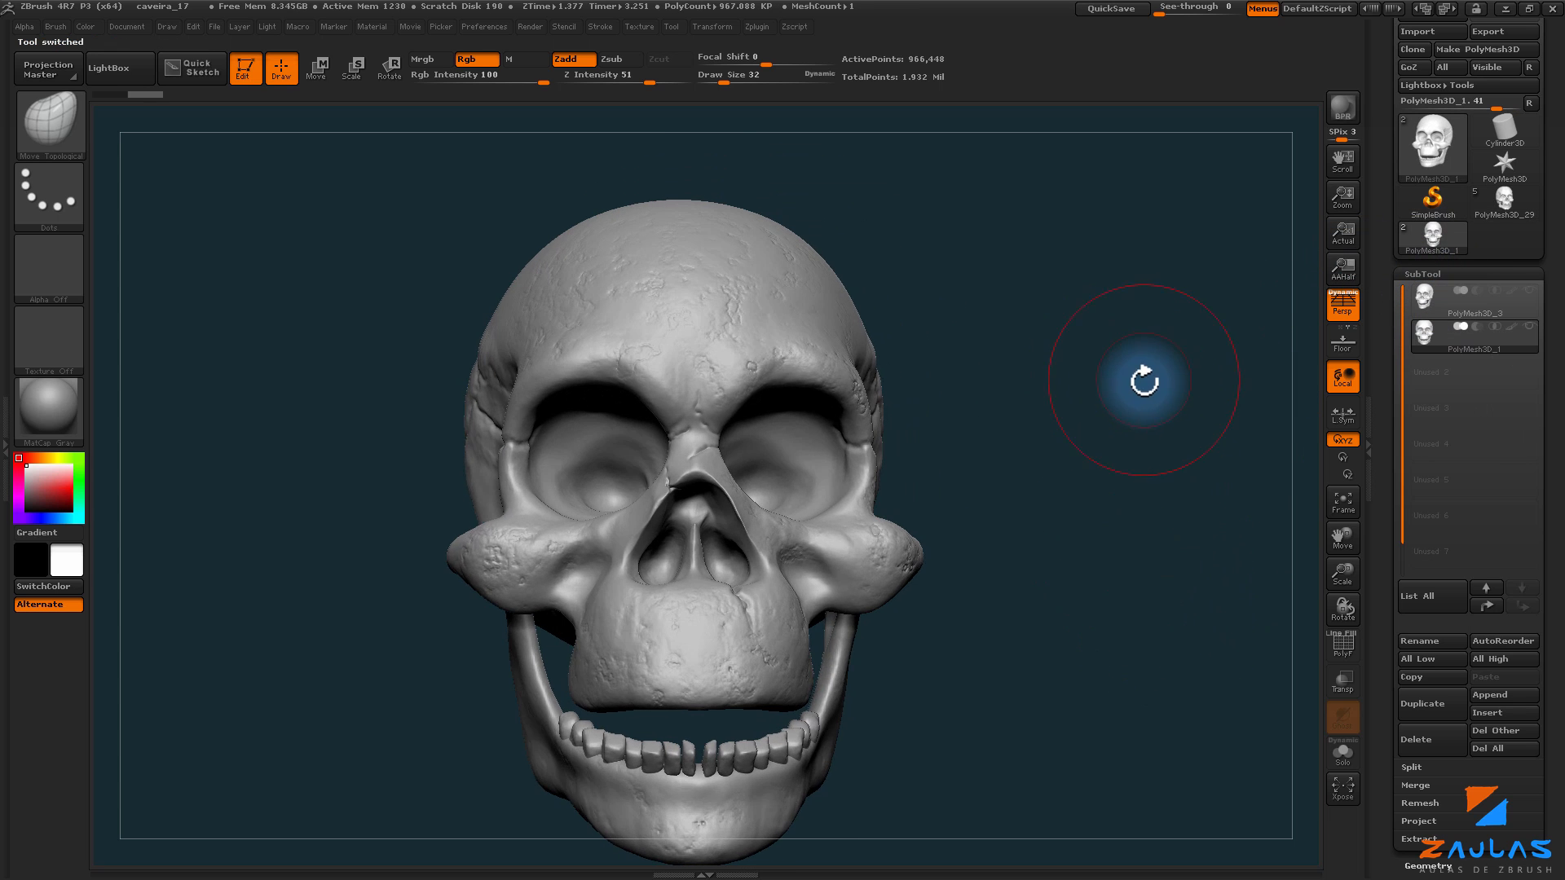
drag(1144, 380, 1017, 367)
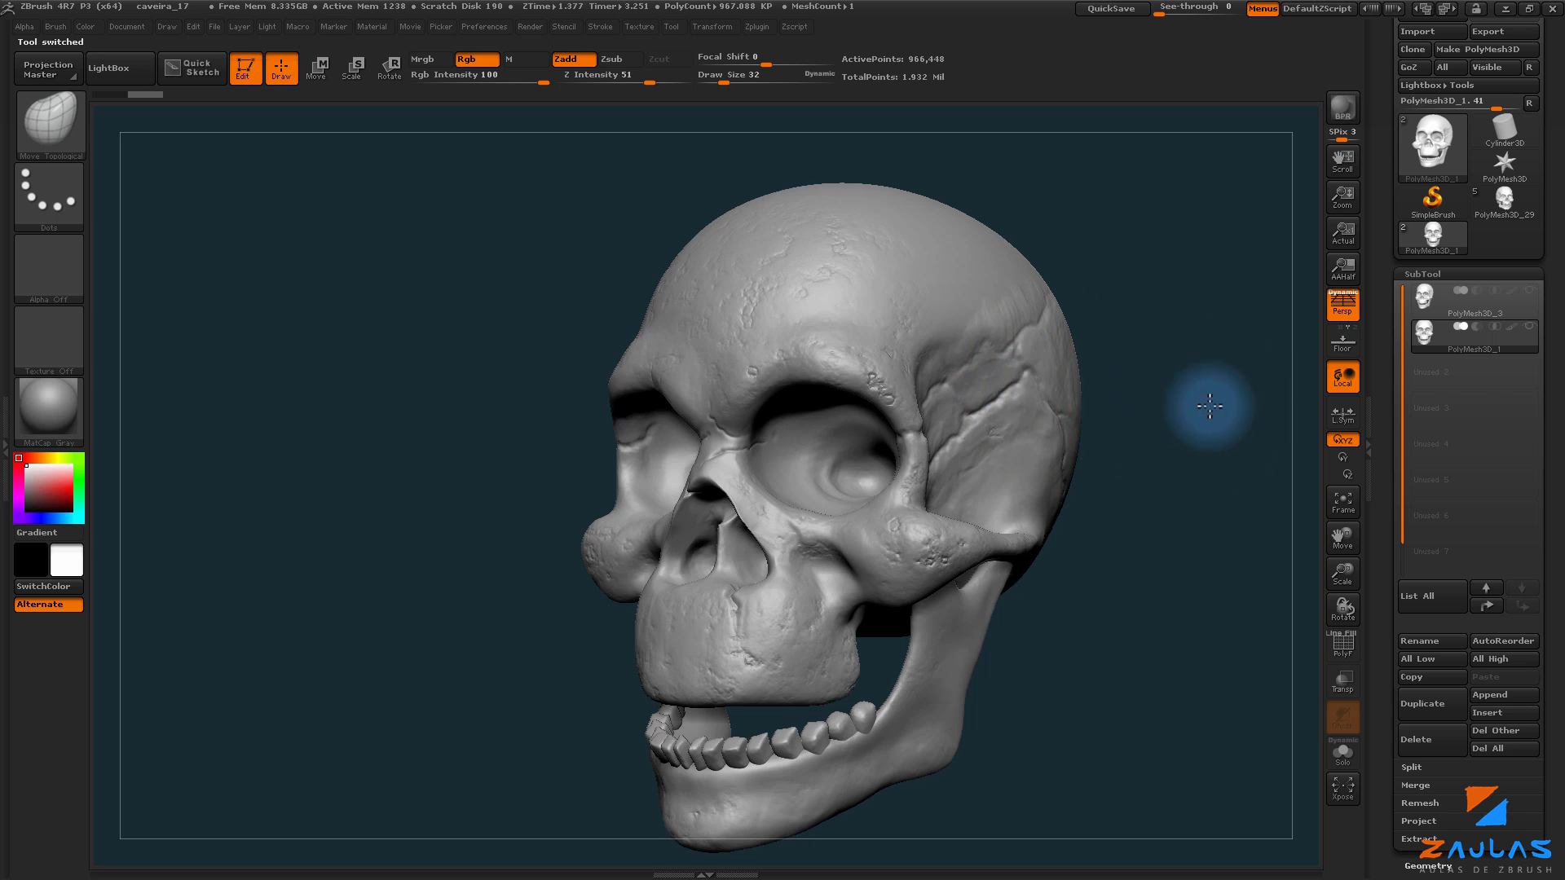
drag(1210, 405, 1255, 407)
click(212, 26)
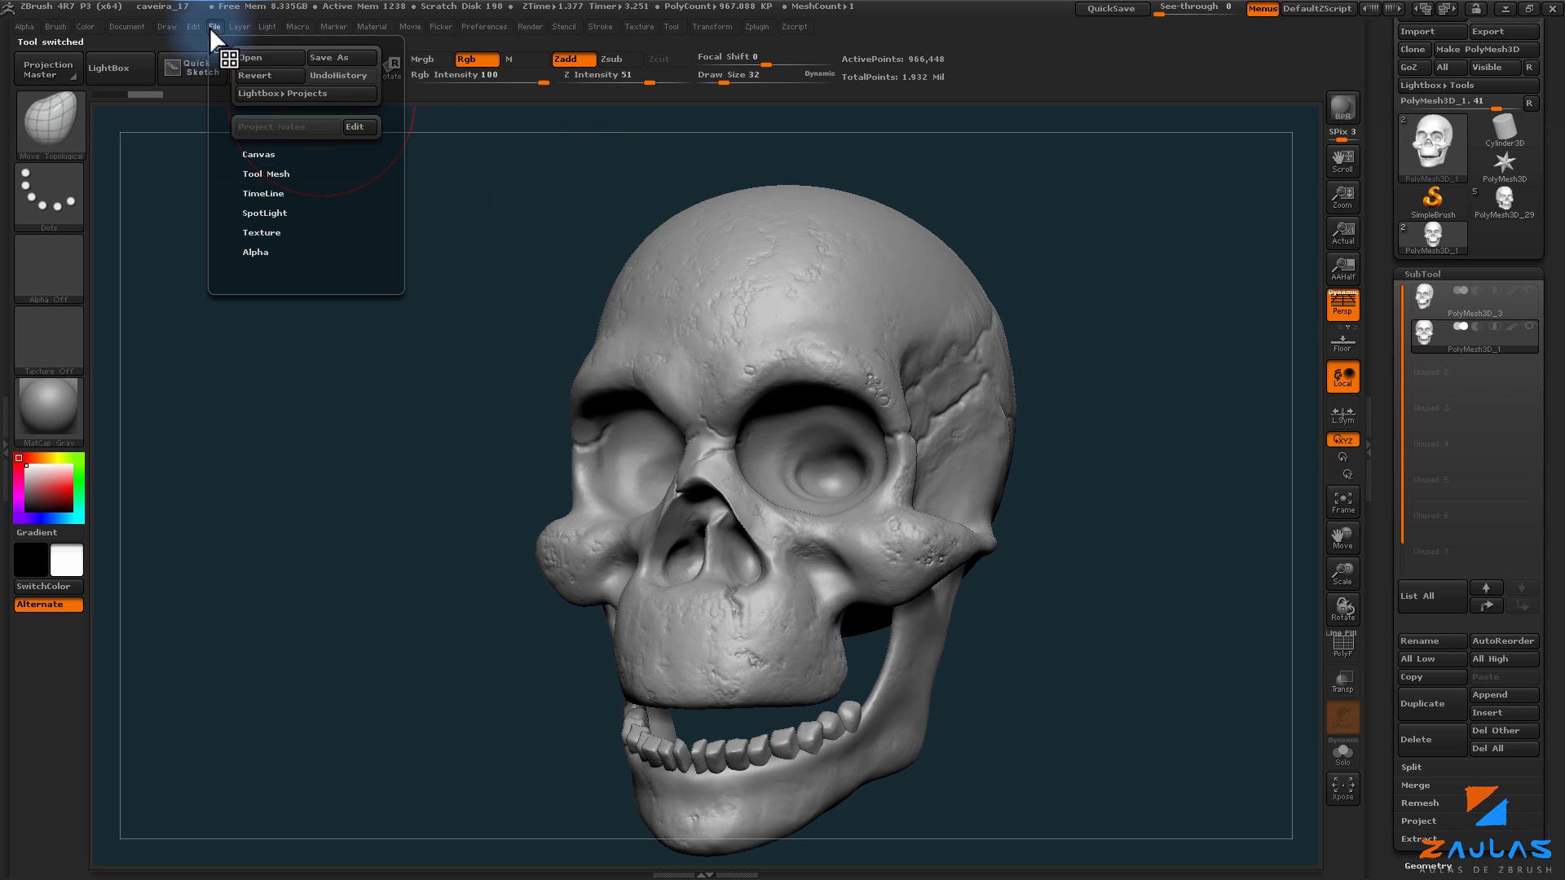
click(339, 57)
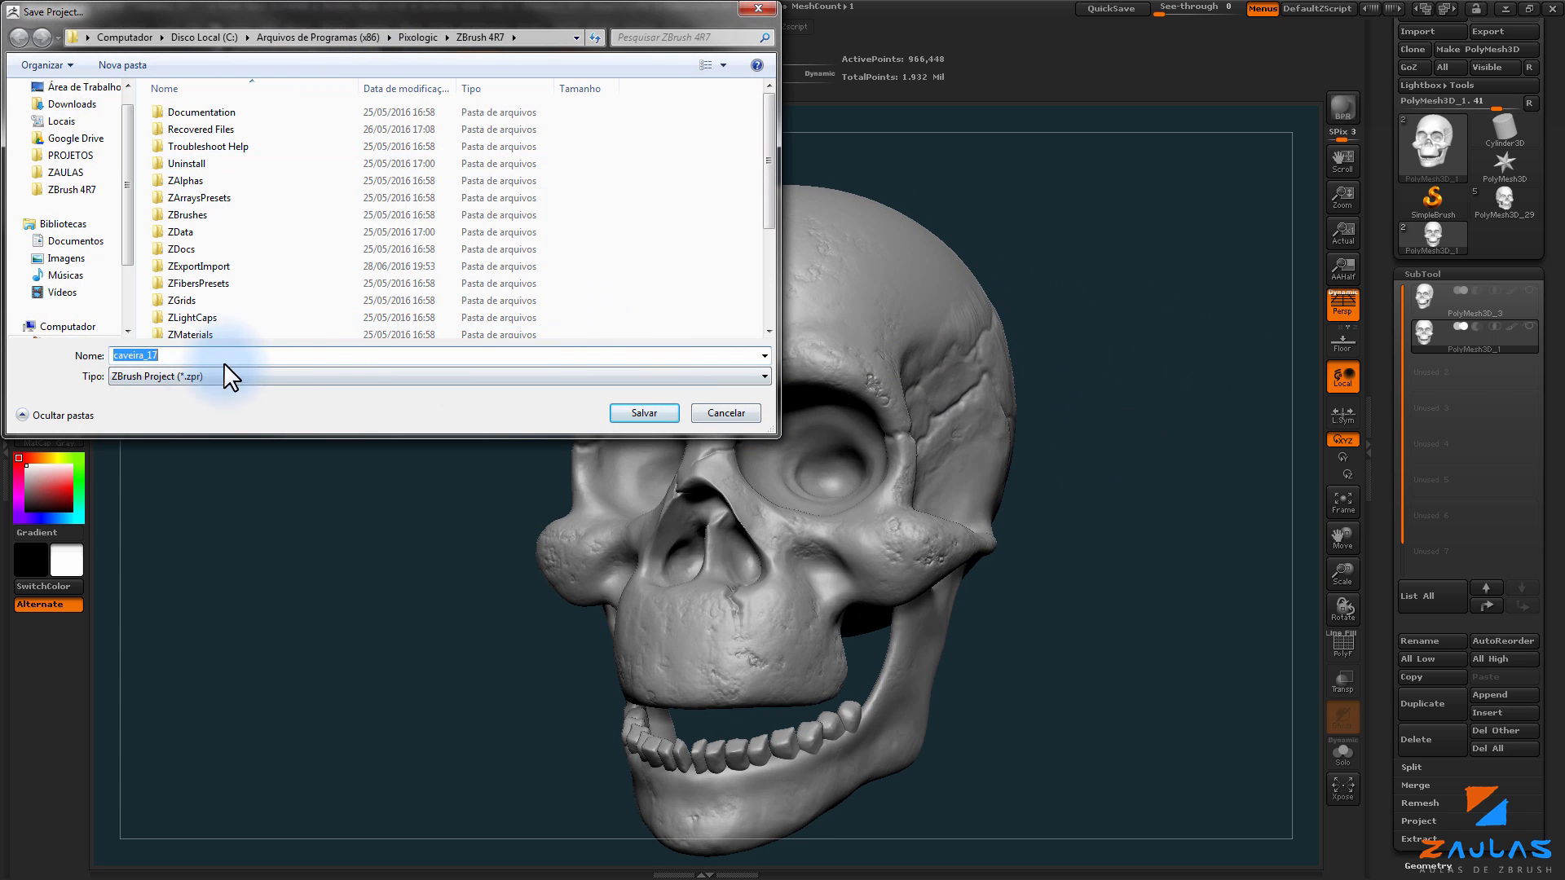
click(726, 412)
Step: View the textured PolyMesh3D_1 skull from nearer the front and compare it with the detailed PolyMesh3D_29 skull from the opposite three-quarter angle
drag(1124, 384, 1321, 419)
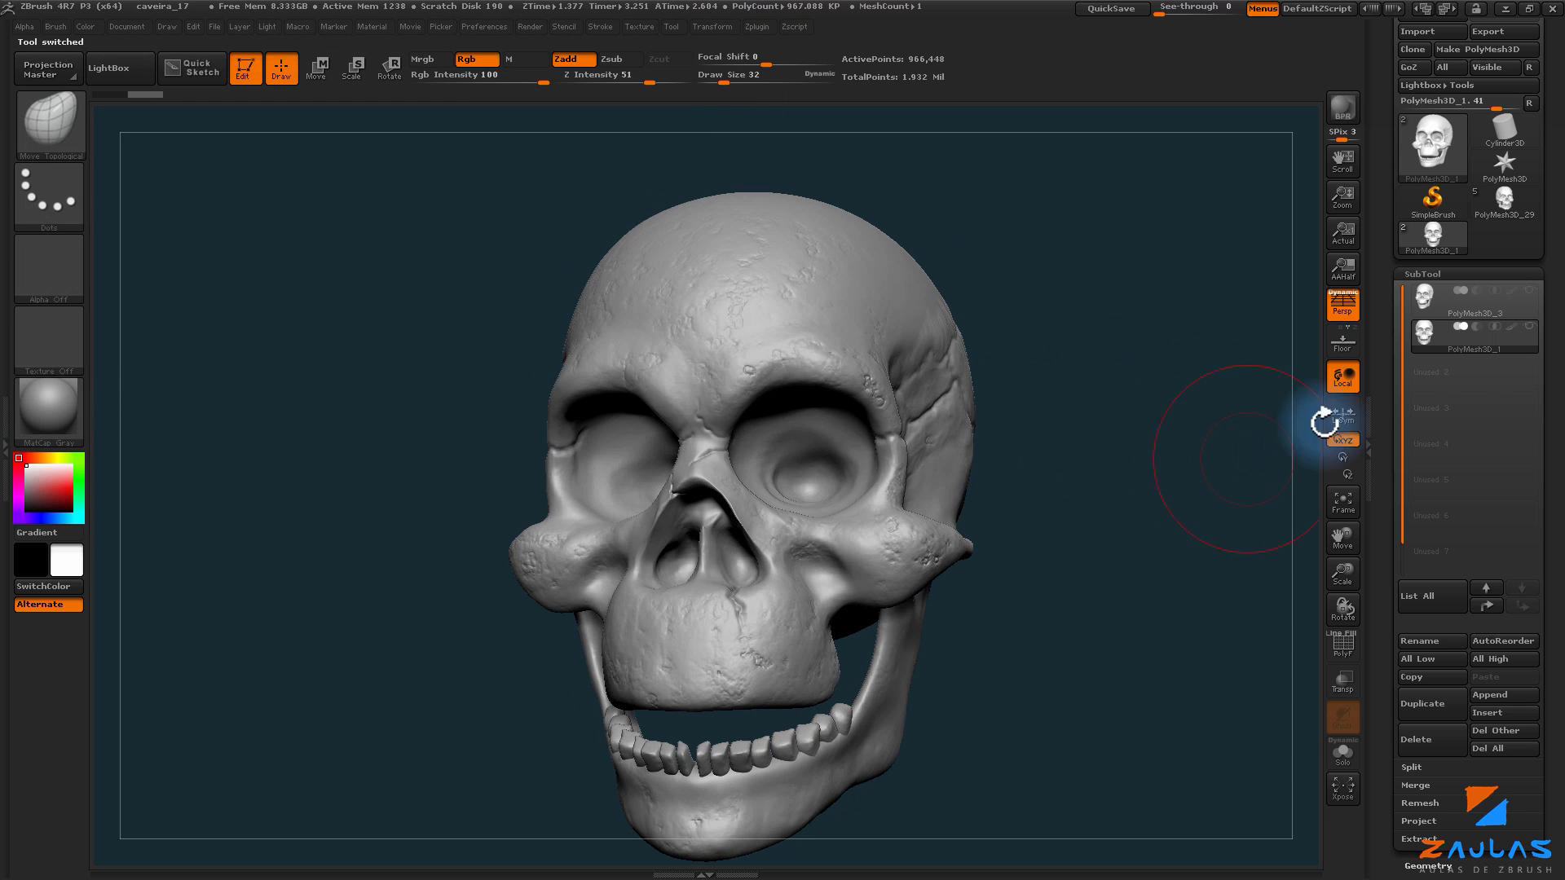
click(1341, 377)
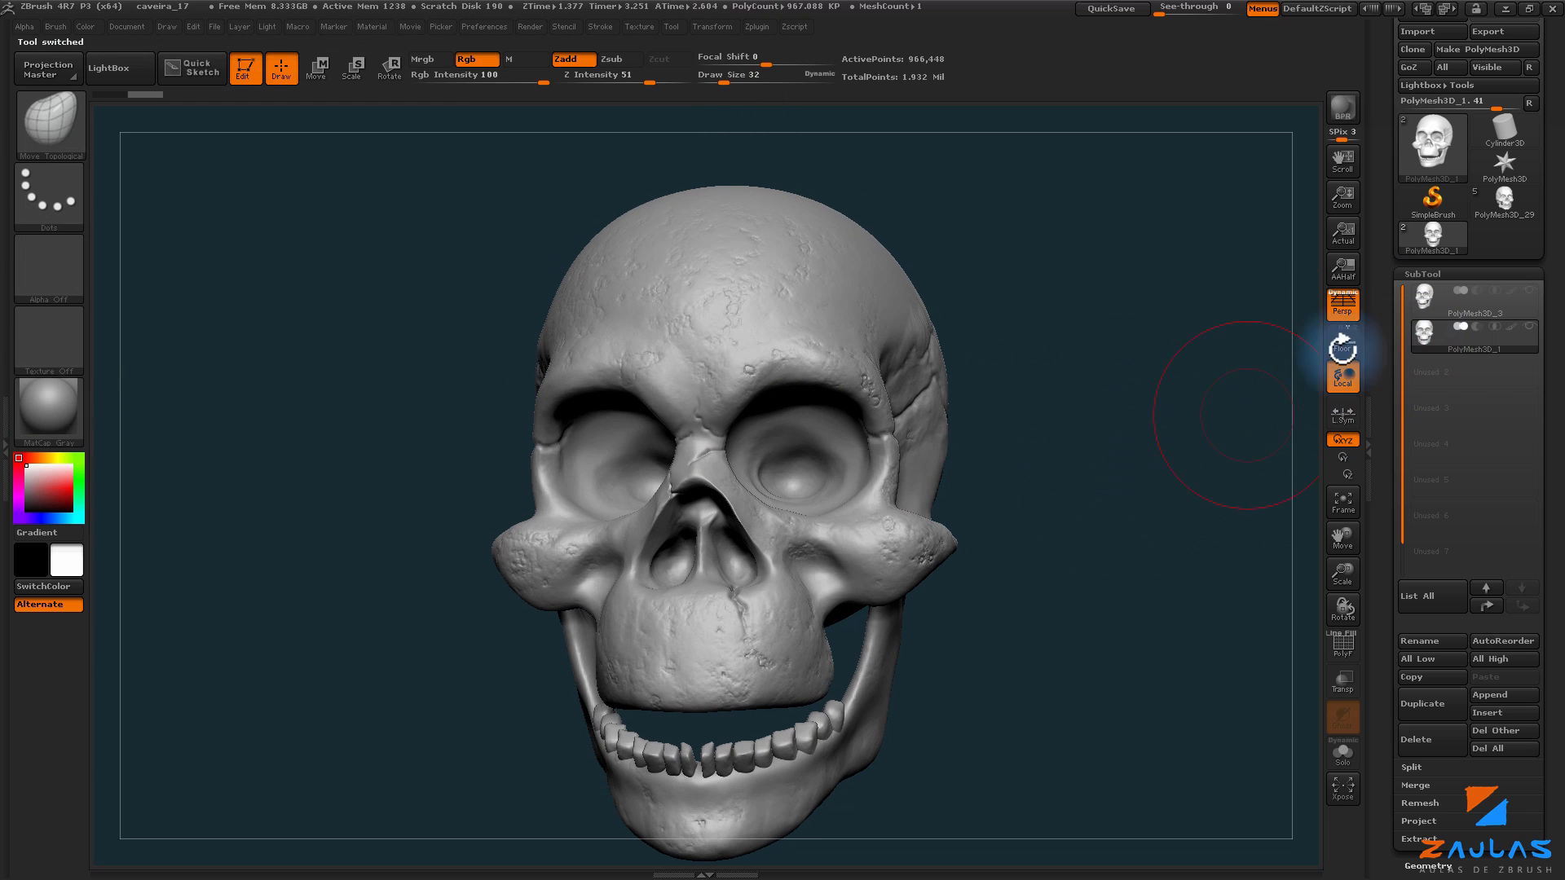
click(1484, 213)
drag(1124, 499, 1111, 346)
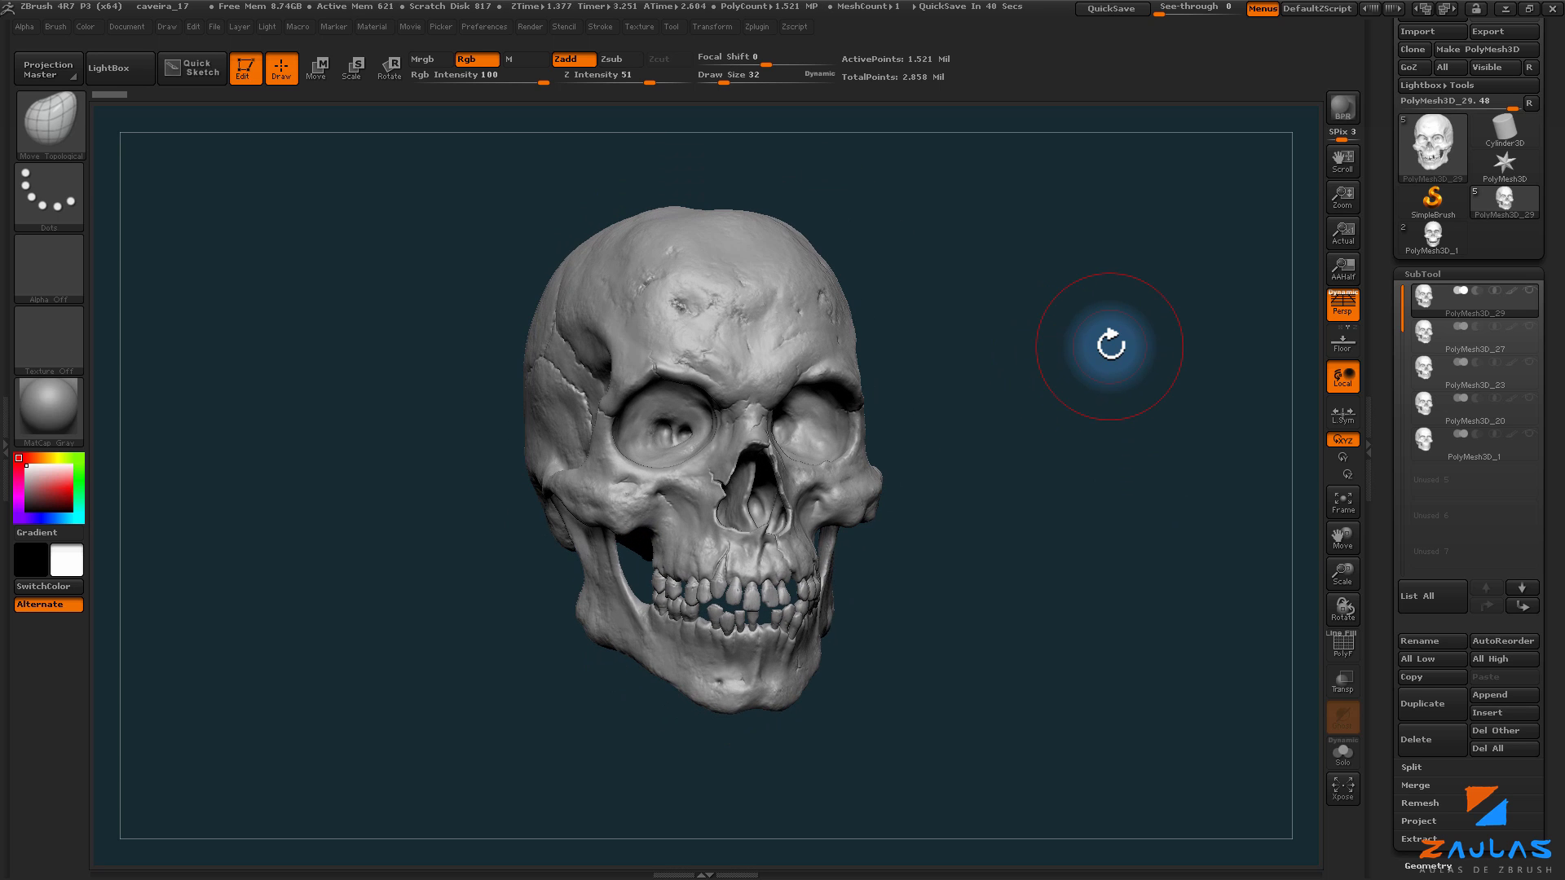